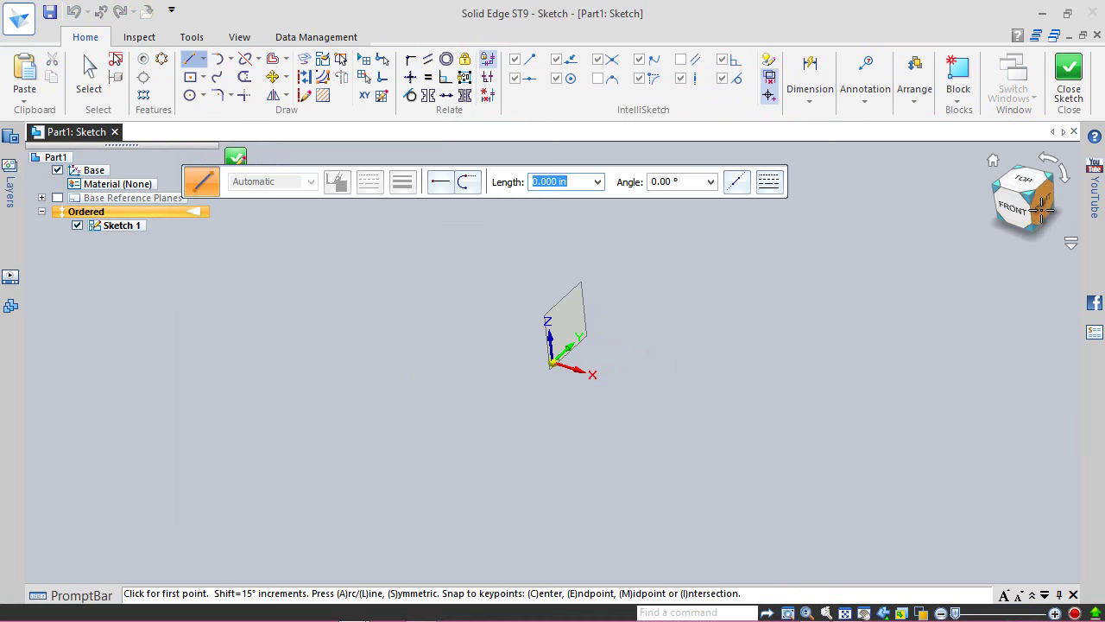
# - Modify the ANSI (in) dimension style to use .12345 round-off for linear and angular units, and apply it
pyautogui.click(810, 104)
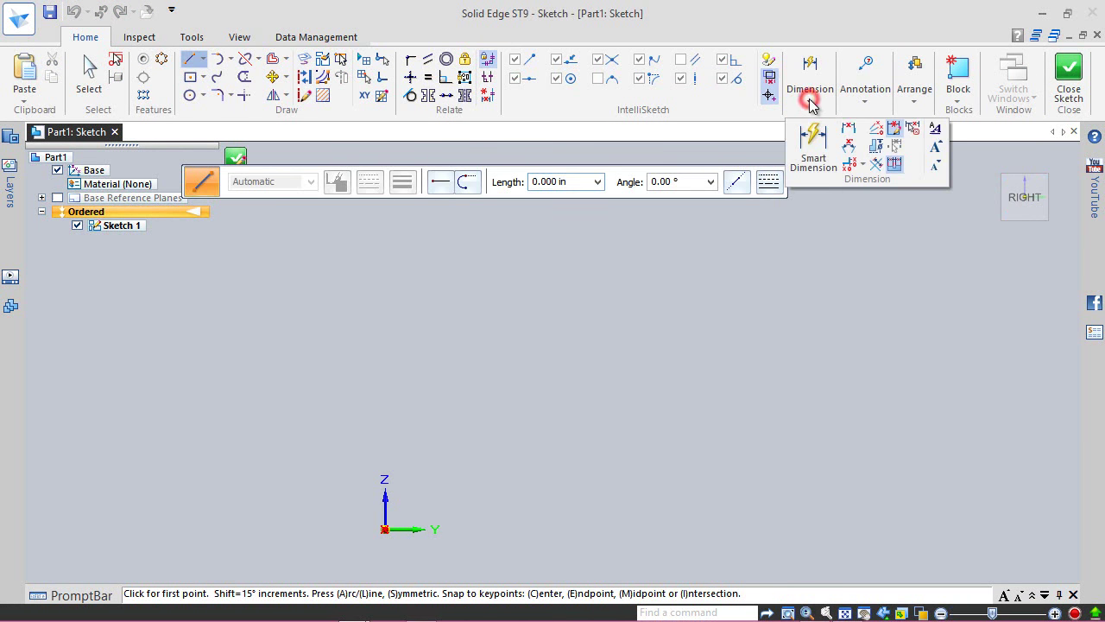
pyautogui.click(935, 130)
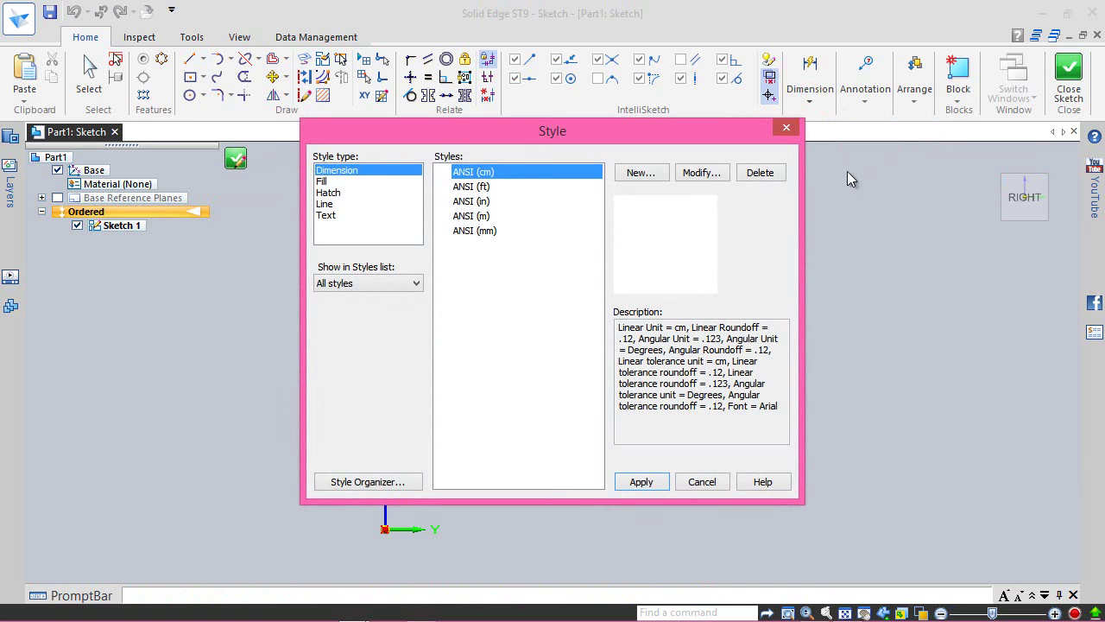
pyautogui.click(473, 202)
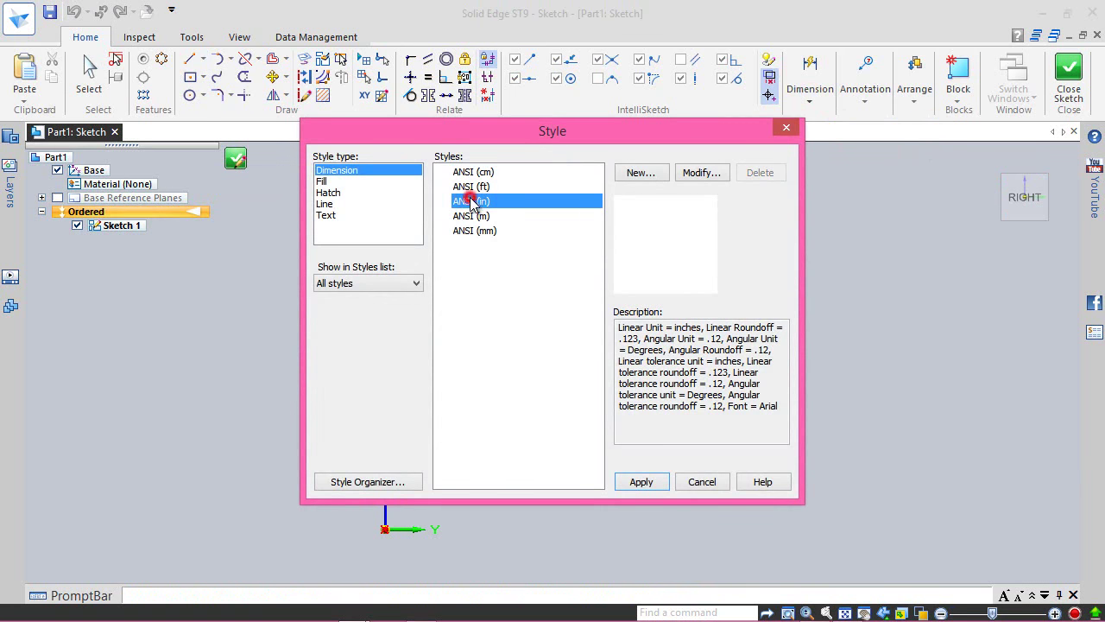
pyautogui.click(710, 174)
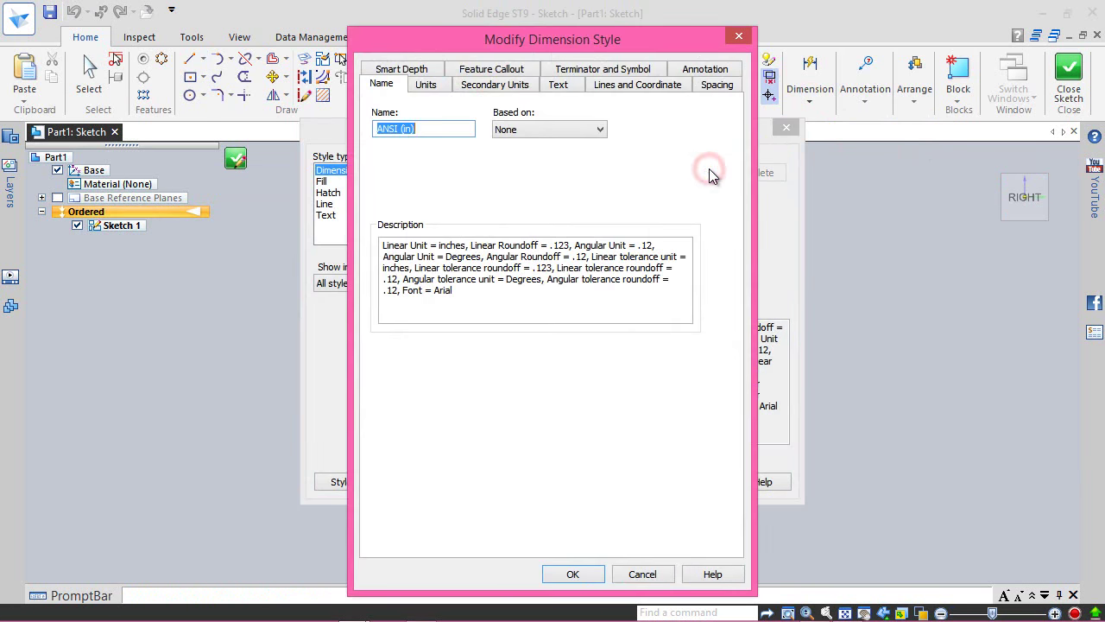
pyautogui.click(425, 87)
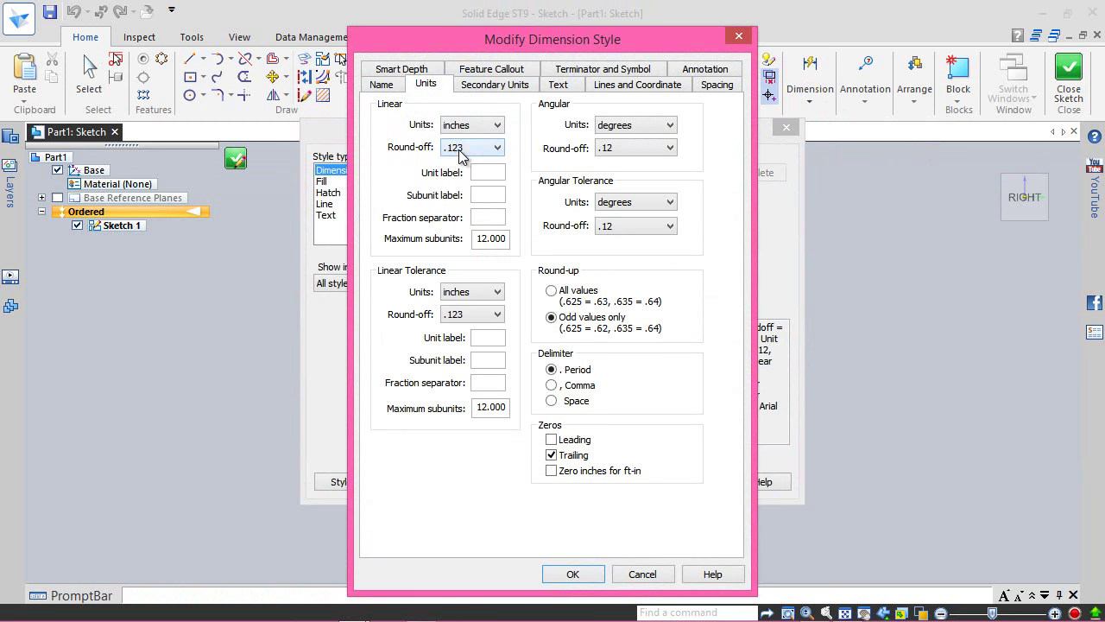
pyautogui.click(460, 148)
pyautogui.click(473, 222)
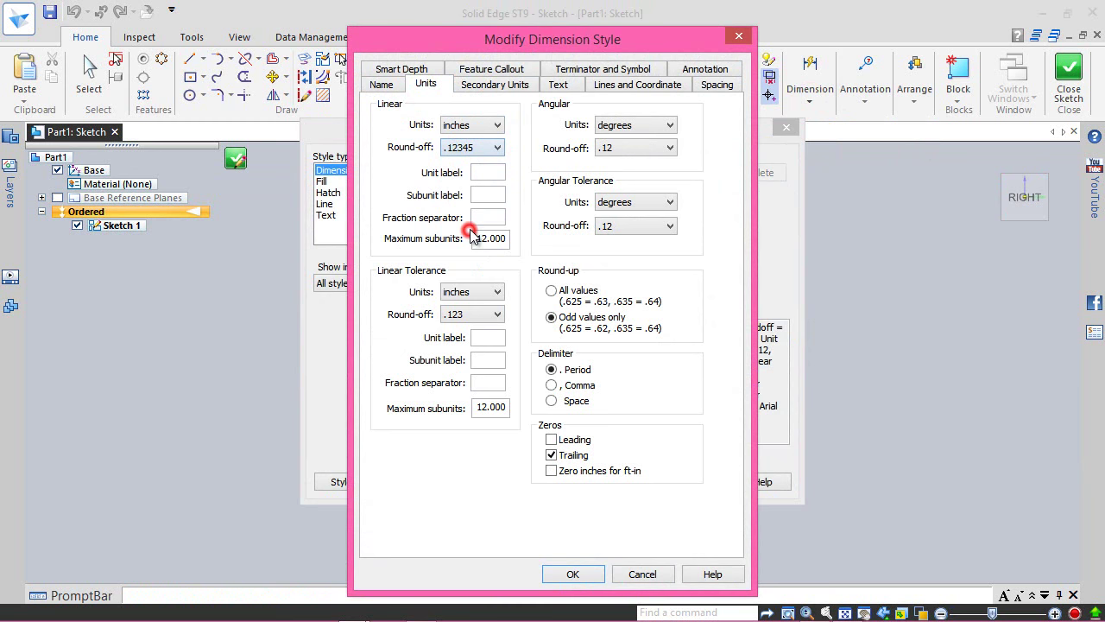
pyautogui.click(606, 151)
pyautogui.click(613, 224)
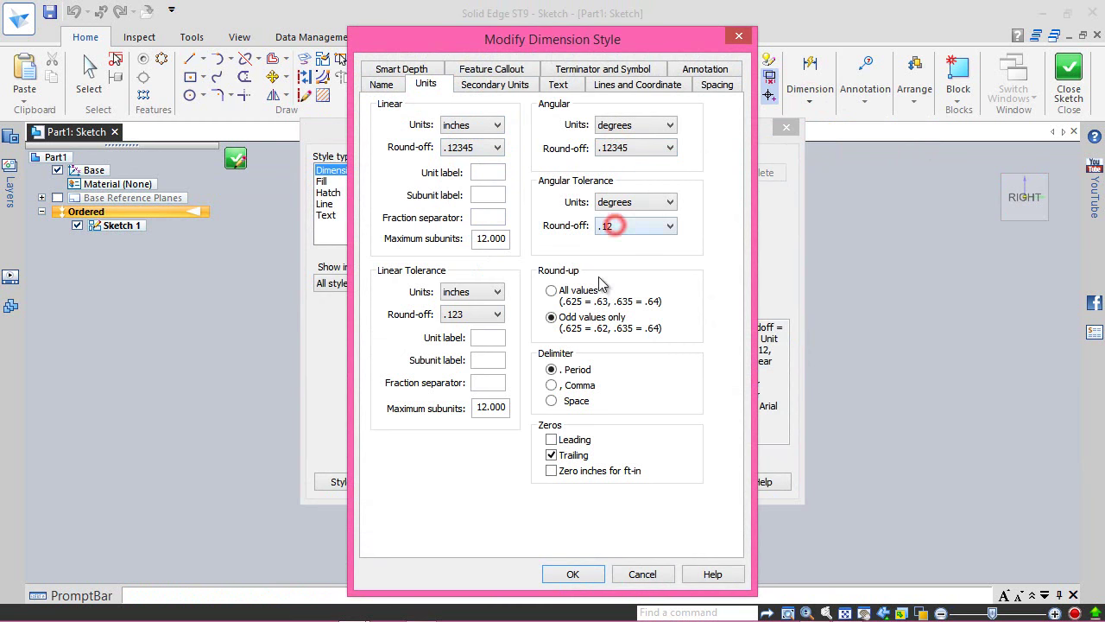
pyautogui.click(573, 577)
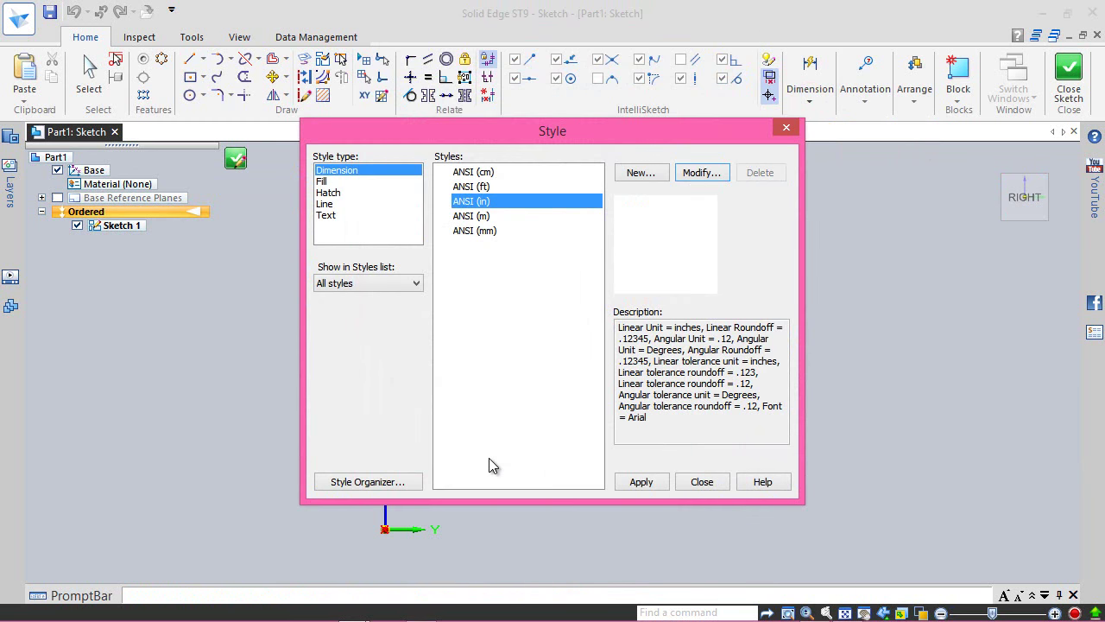
pyautogui.click(642, 481)
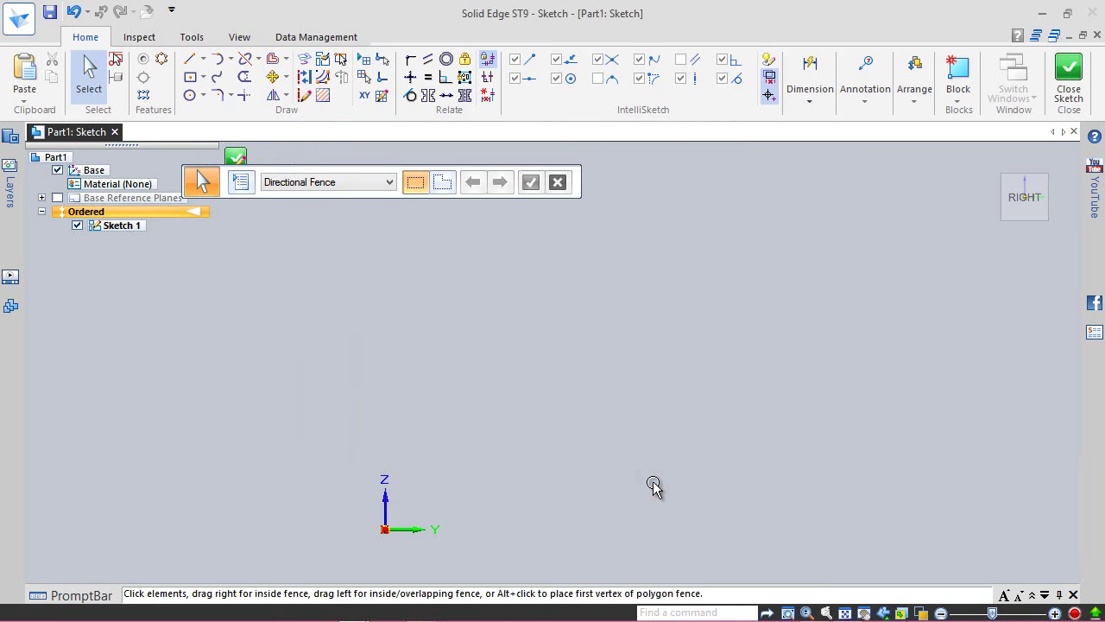
# - Sketch a circle about 0.51 in in diameter centred on the origin
pyautogui.click(190, 95)
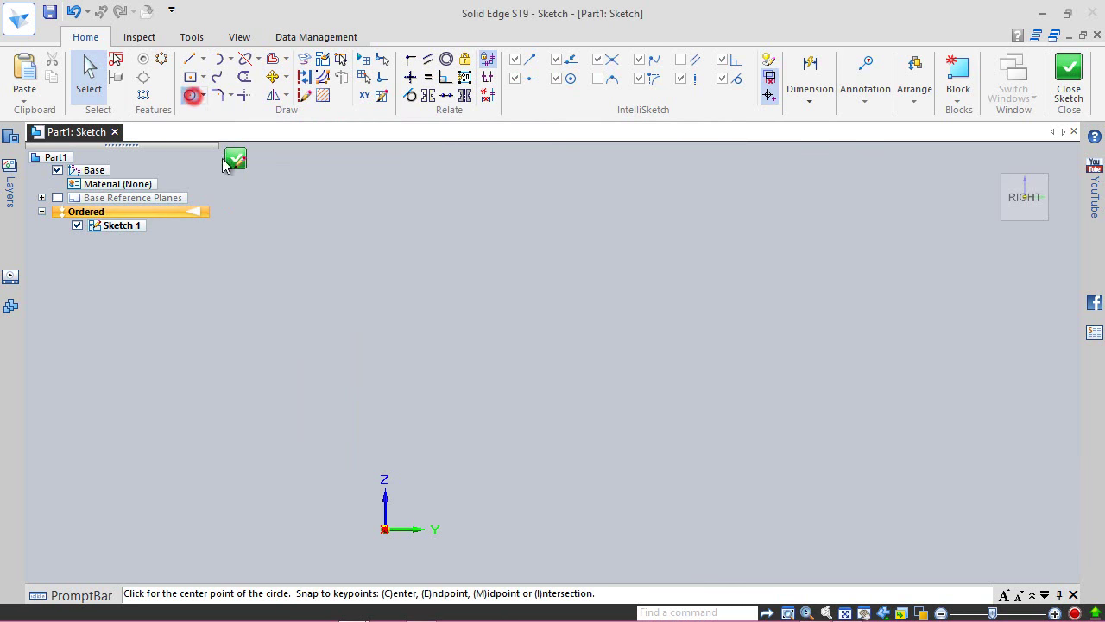
pyautogui.click(386, 529)
pyautogui.click(470, 476)
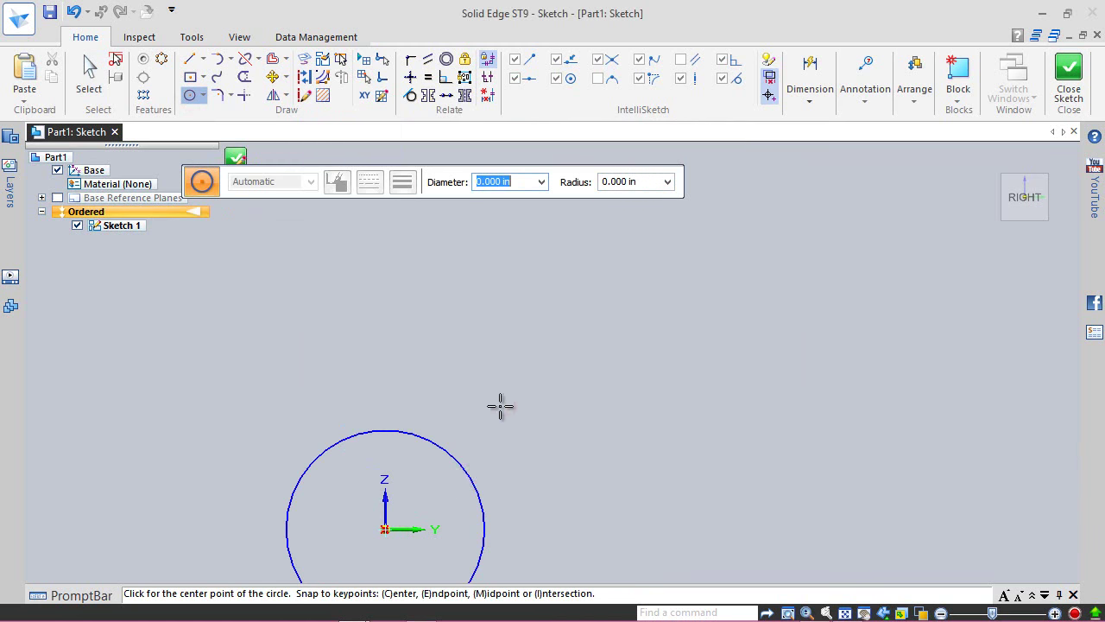
# - Dimension the circle's diameter and set it to .25 in
pyautogui.rightClick(484, 322)
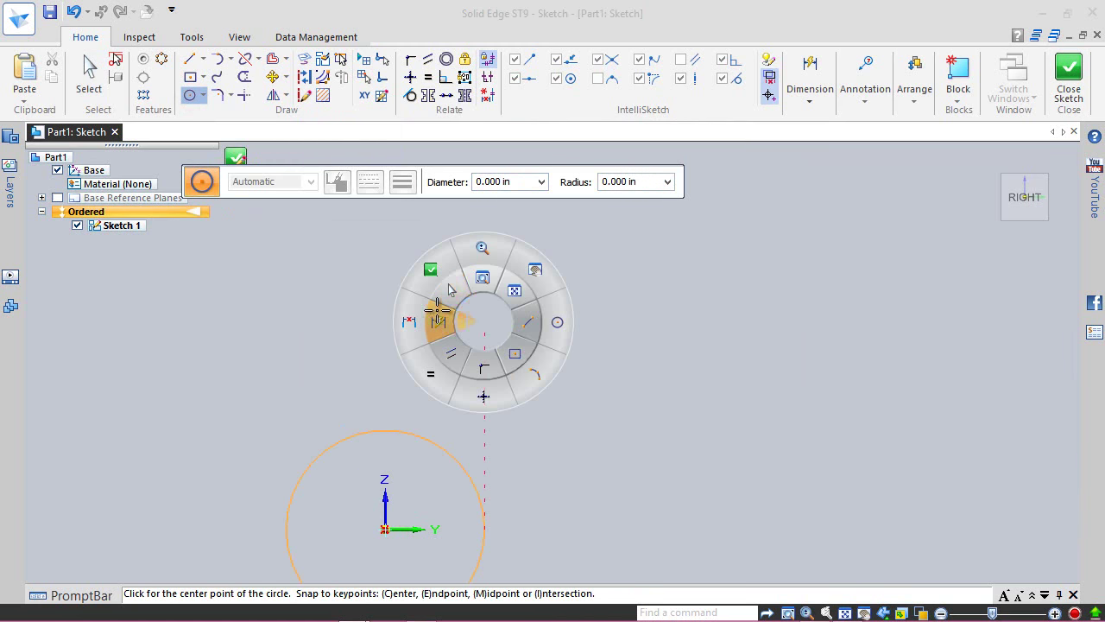
pyautogui.click(432, 343)
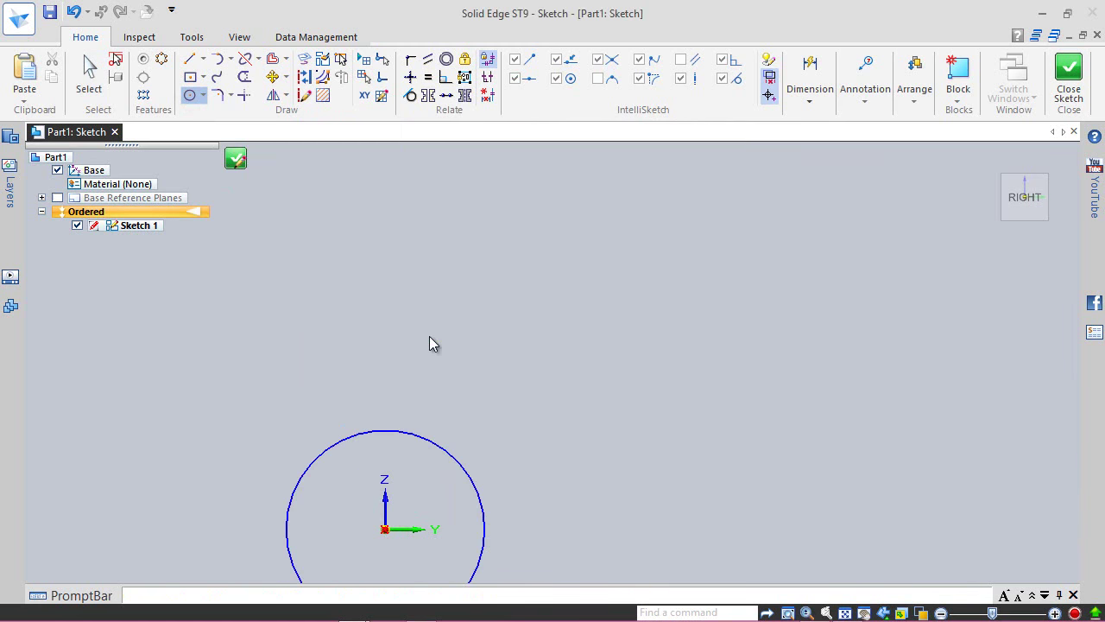
pyautogui.click(414, 436)
pyautogui.click(498, 386)
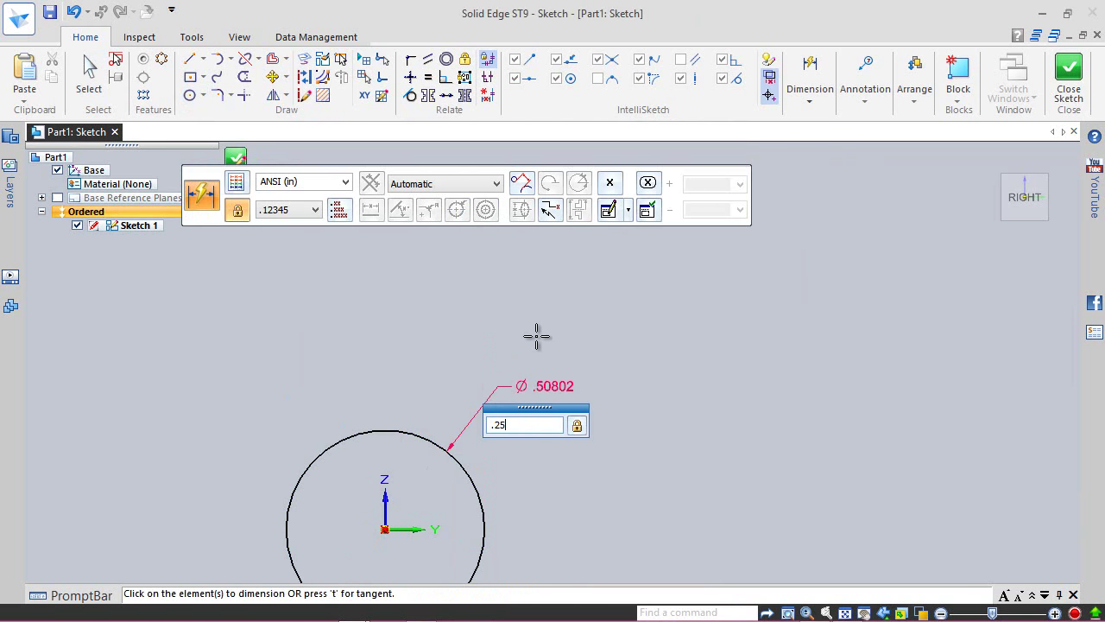
pyautogui.press('Return')
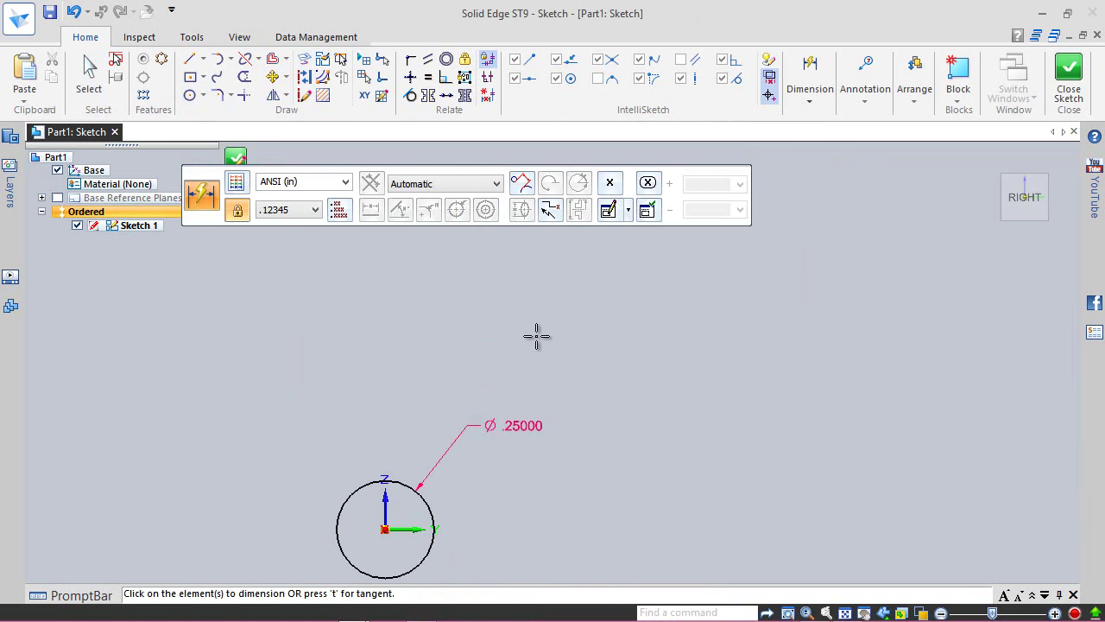
# - Close the circle sketch and finish the sketch feature
pyautogui.rightClick(622, 349)
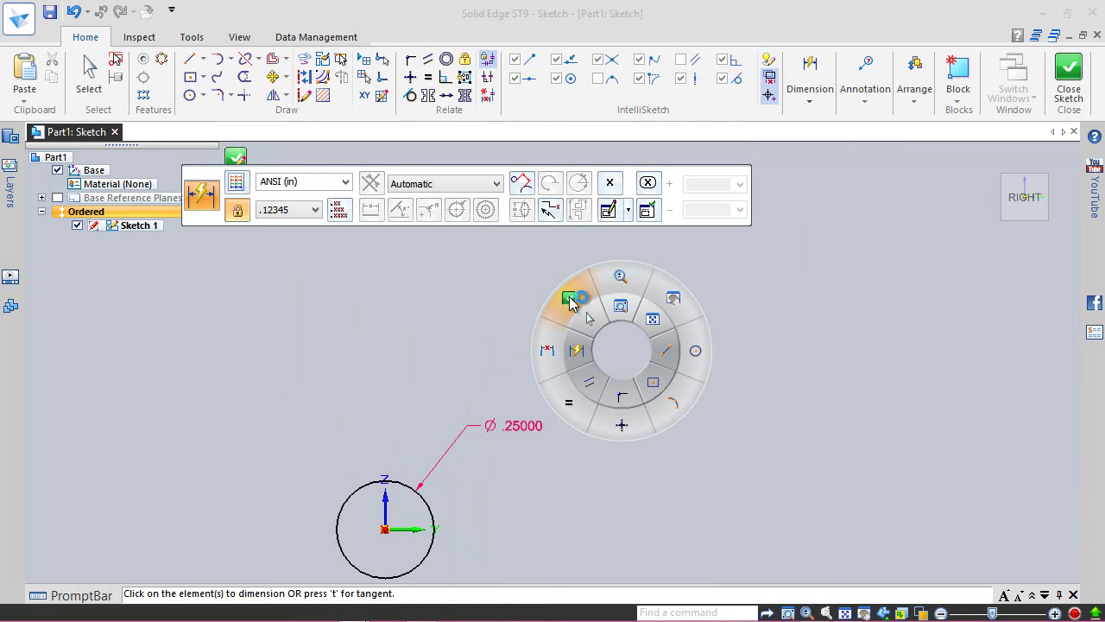
pyautogui.click(569, 299)
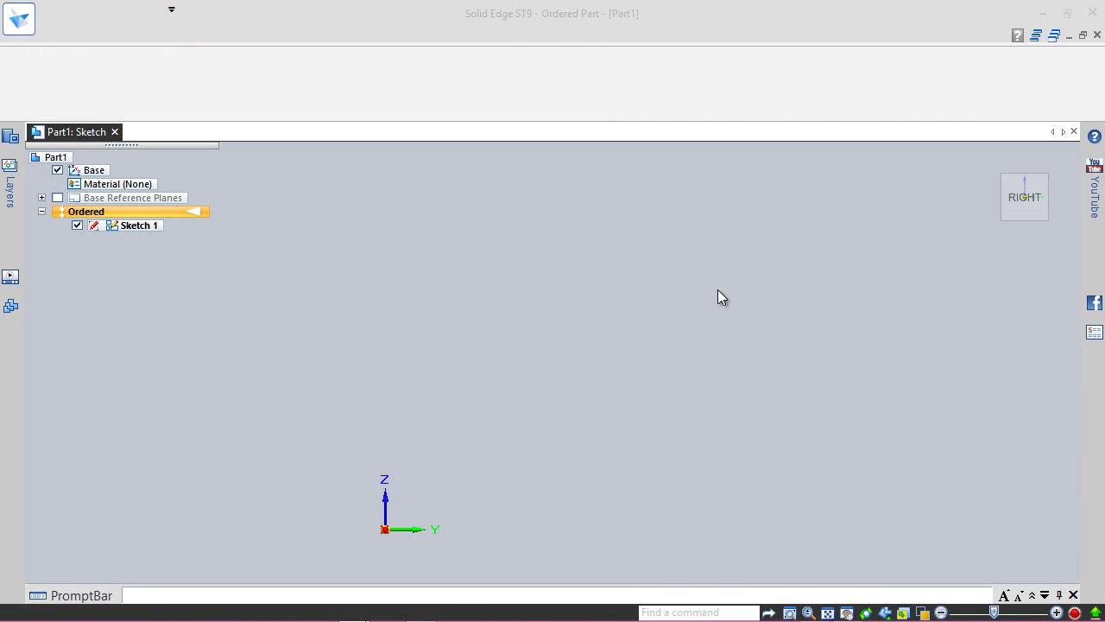
pyautogui.click(307, 182)
pyautogui.click(307, 181)
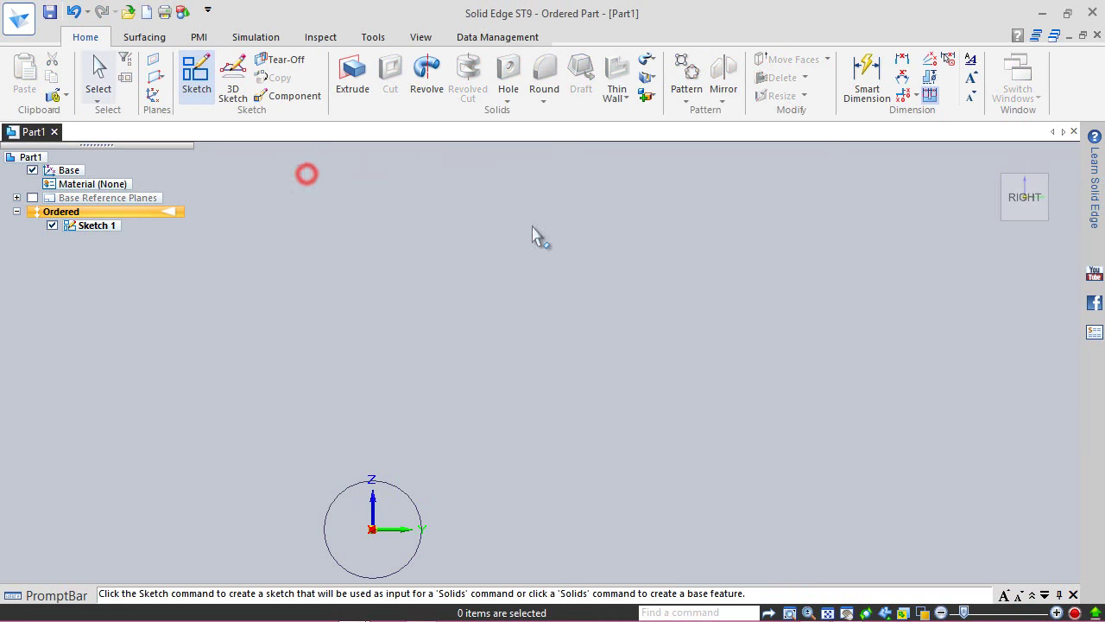
# - Extrude the circle 3 in along the positive X direction and finish the feature
pyautogui.click(992, 160)
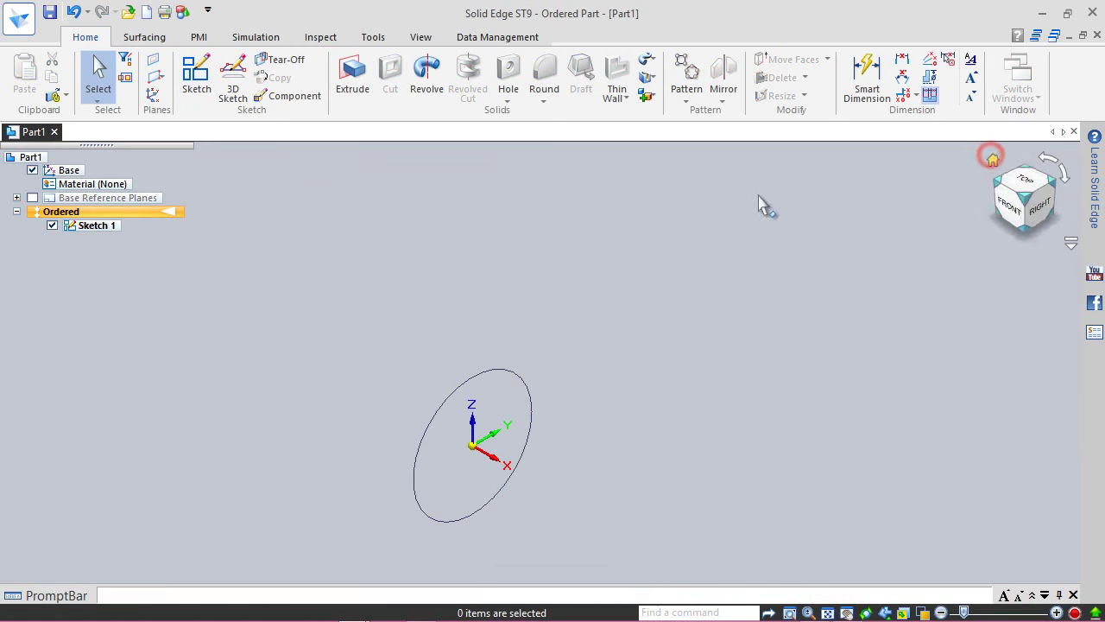
pyautogui.click(352, 80)
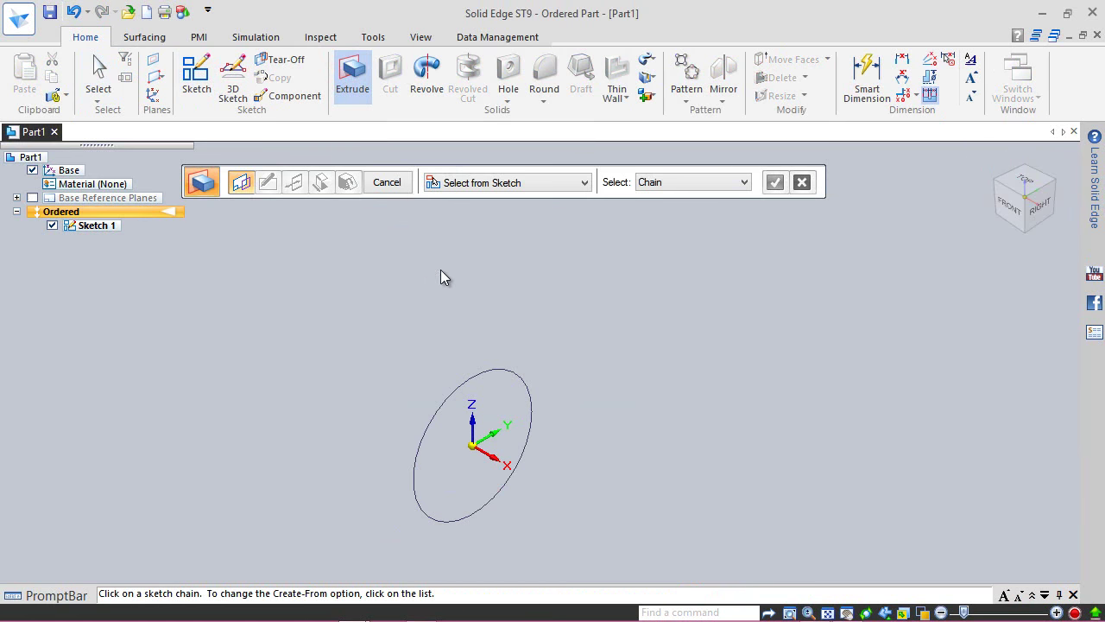
pyautogui.click(507, 369)
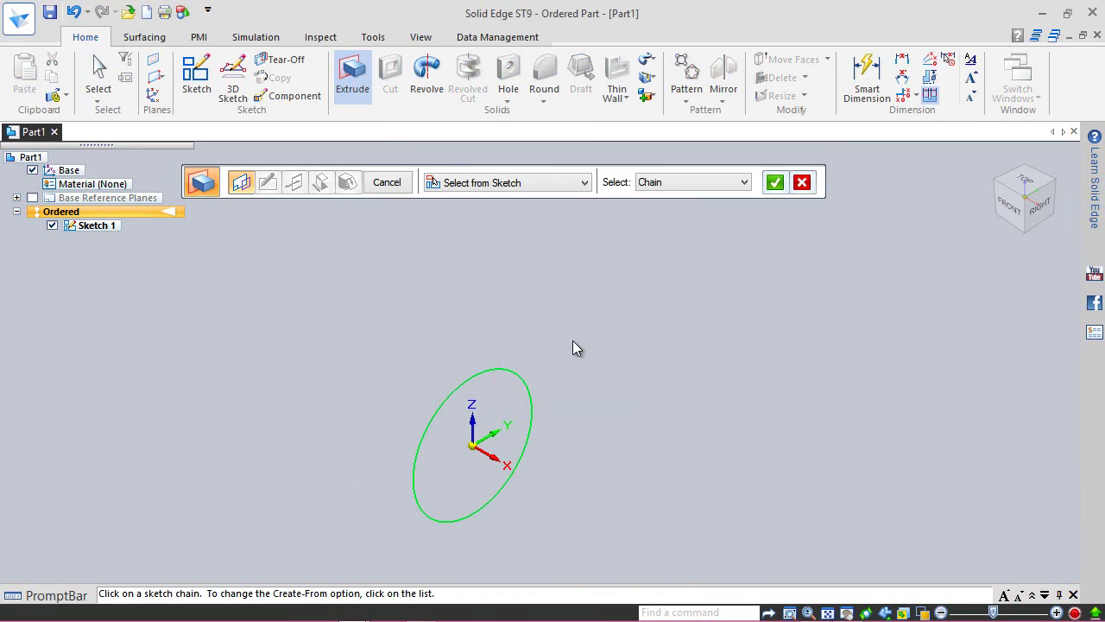
pyautogui.click(774, 183)
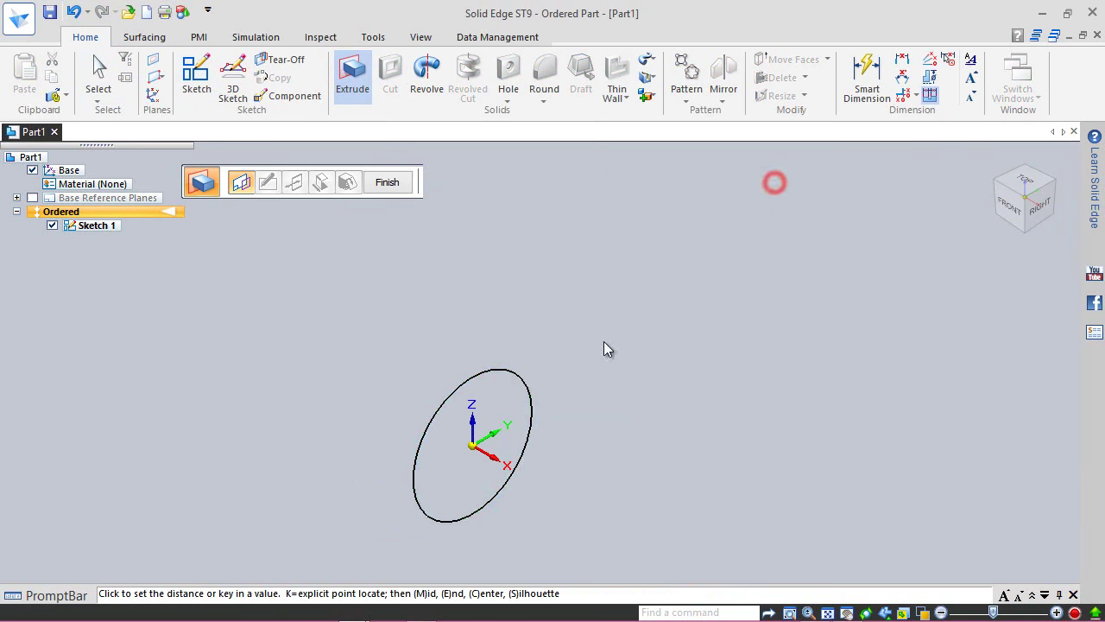
pyautogui.scroll(-4, 537, 286)
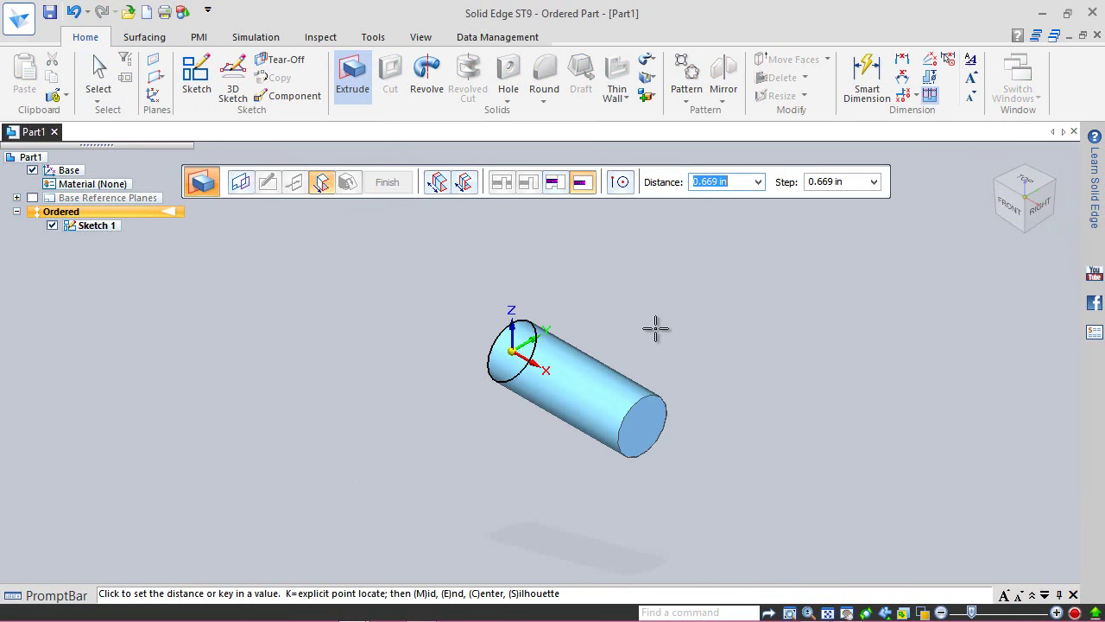
pyautogui.press('Tab')
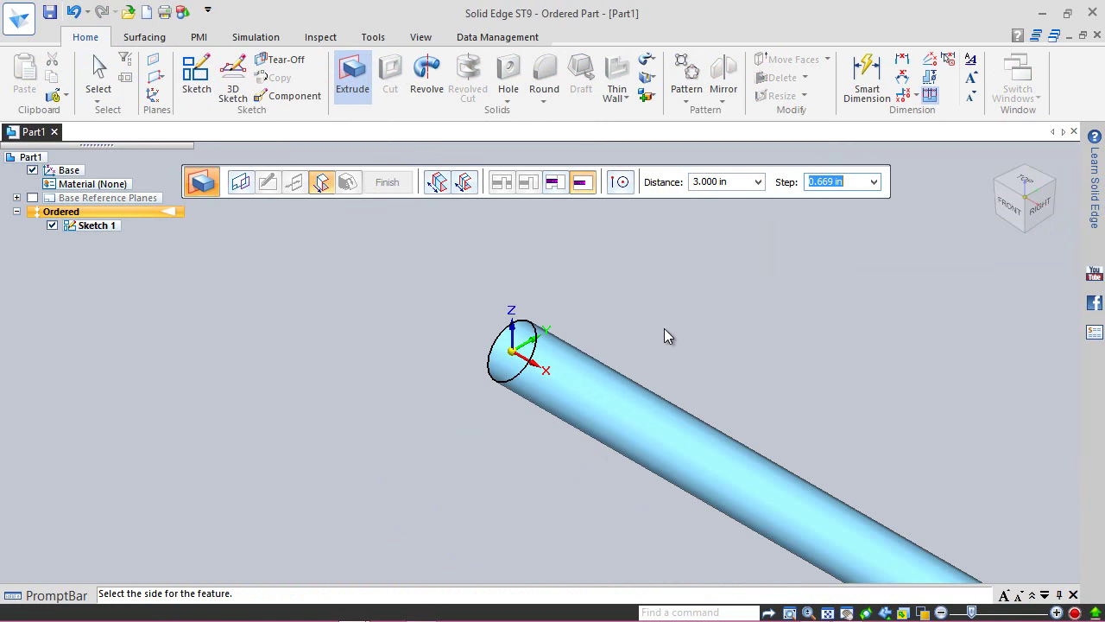
pyautogui.click(665, 329)
pyautogui.click(377, 184)
pyautogui.click(387, 183)
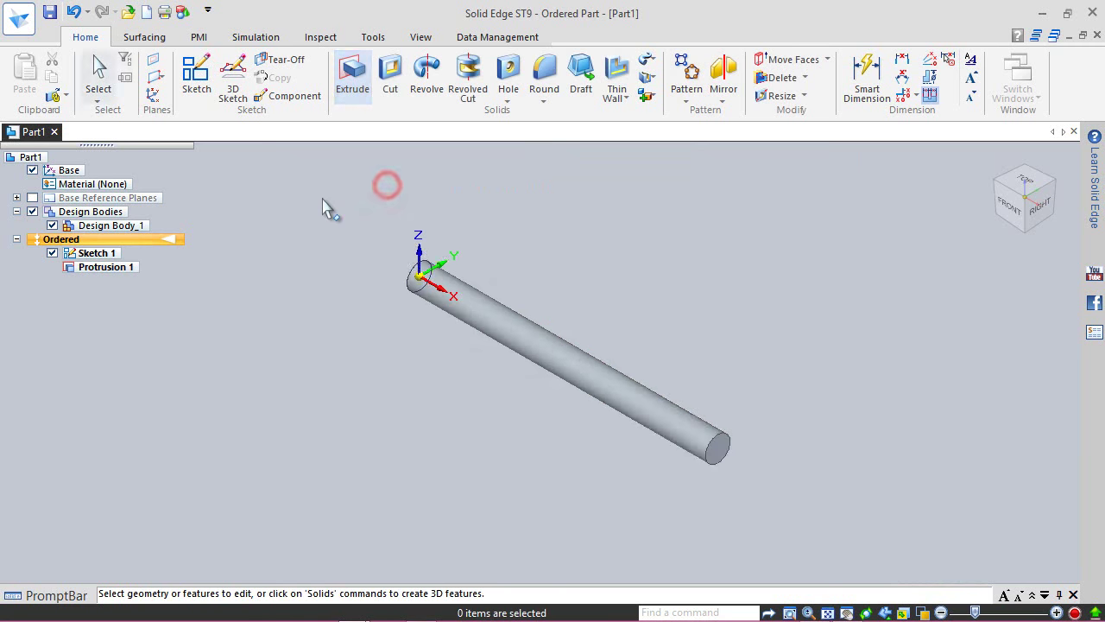
# - Hide Sketch 1 and turn off the shadow beneath the model
pyautogui.scroll(2, 335, 221)
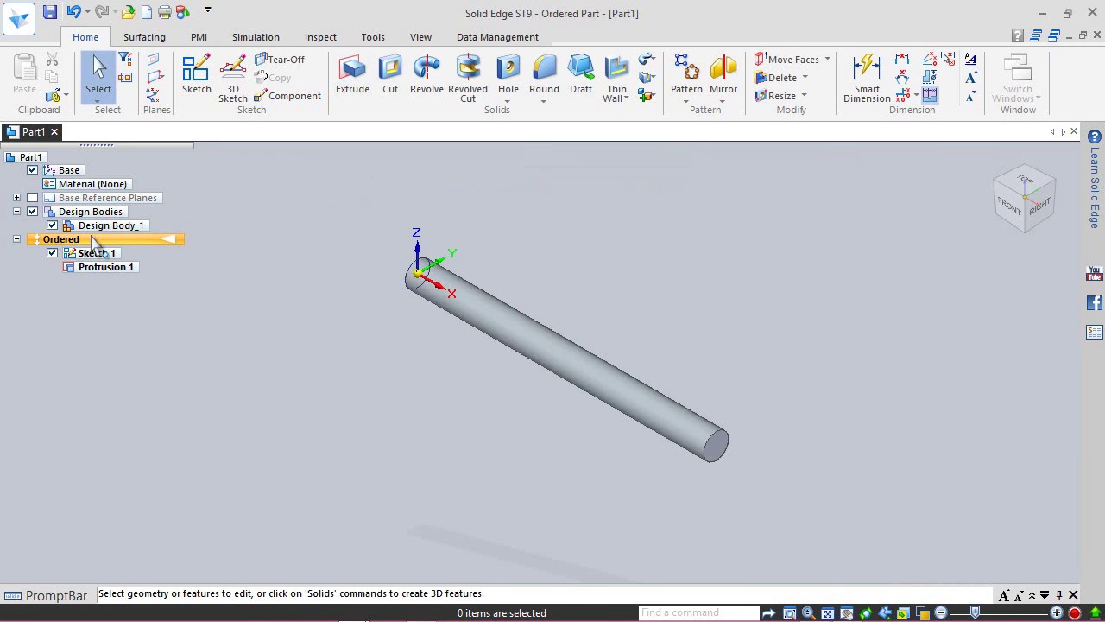
pyautogui.click(52, 253)
pyautogui.click(420, 37)
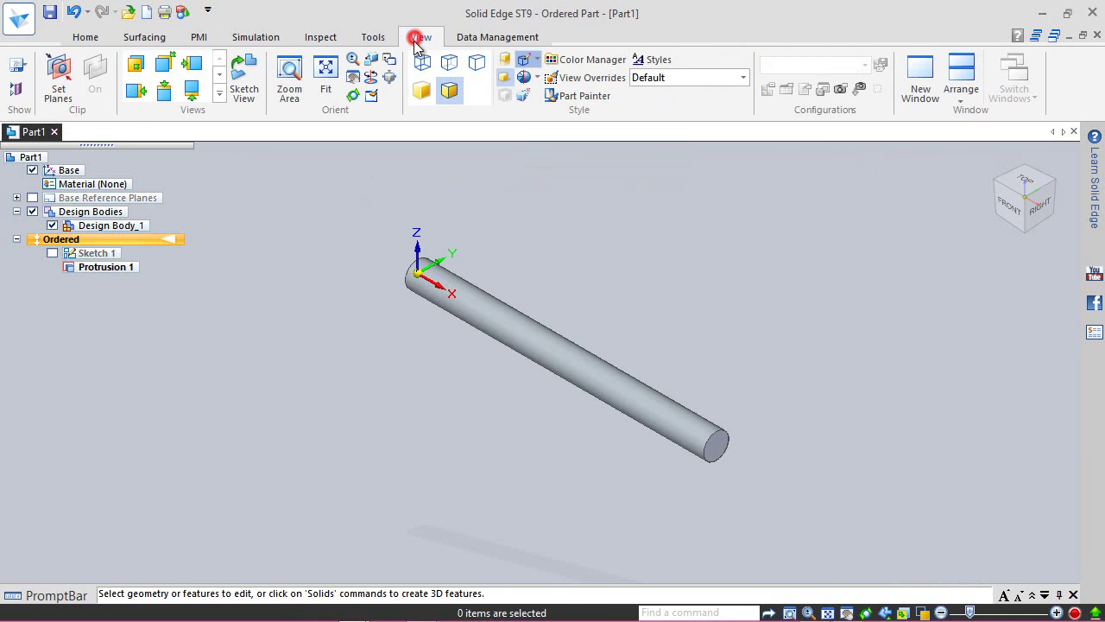
pyautogui.click(503, 76)
# - Paint the whole design body with the Khaki style using Part Painter
pyautogui.click(572, 95)
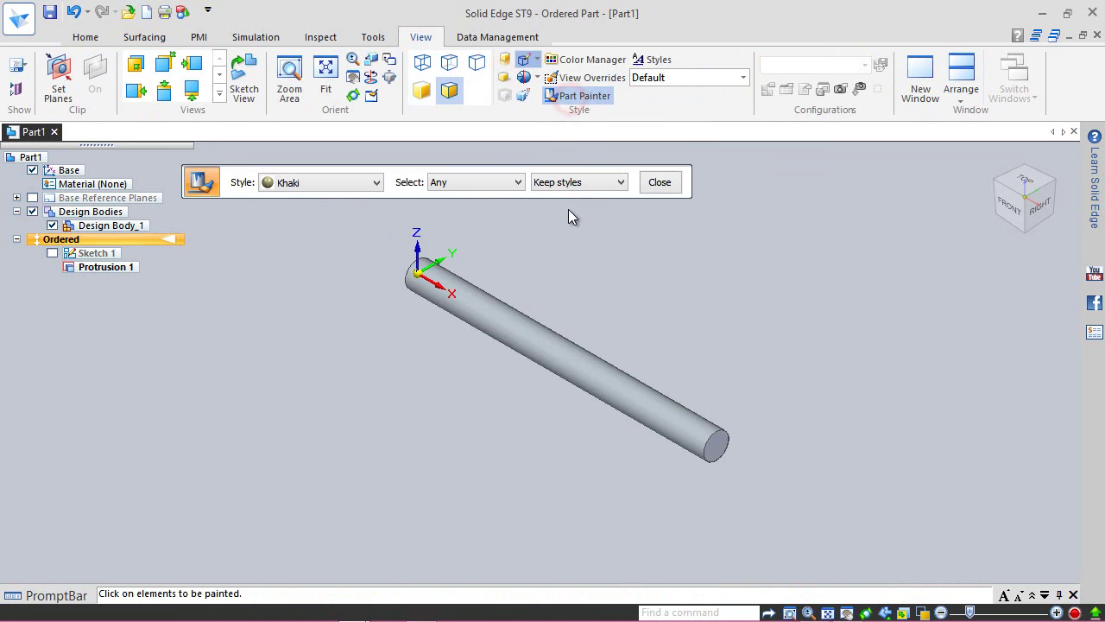
pyautogui.click(510, 323)
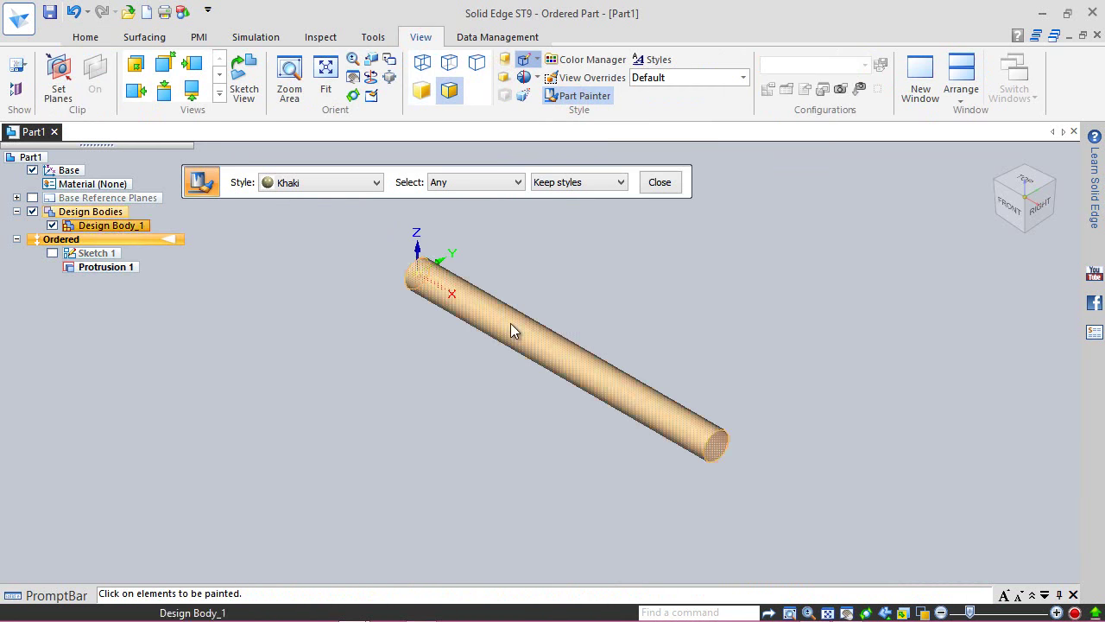
pyautogui.click(670, 182)
# - Override the view's lighting by setting the selected light's angle to 85
pyautogui.click(566, 77)
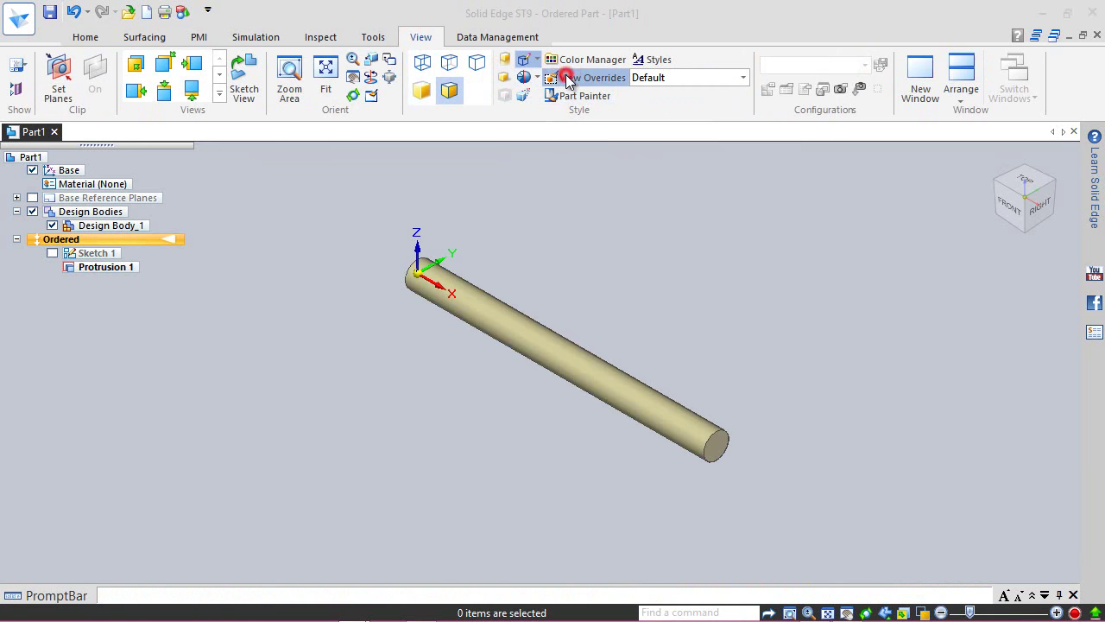
pyautogui.click(367, 201)
pyautogui.click(447, 318)
pyautogui.write('85')
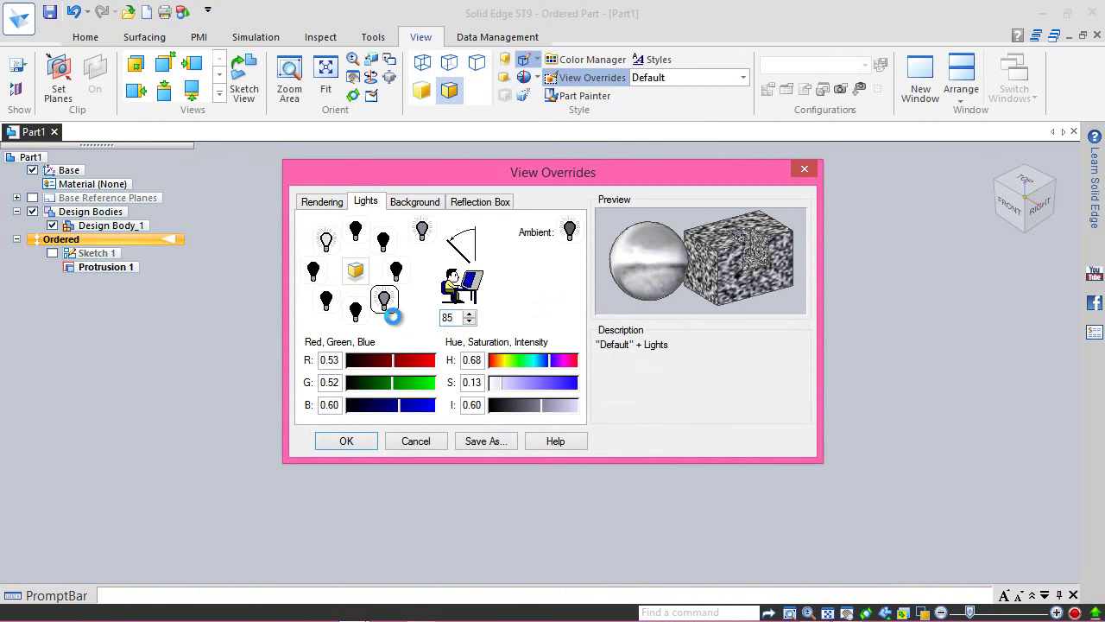
pyautogui.click(347, 441)
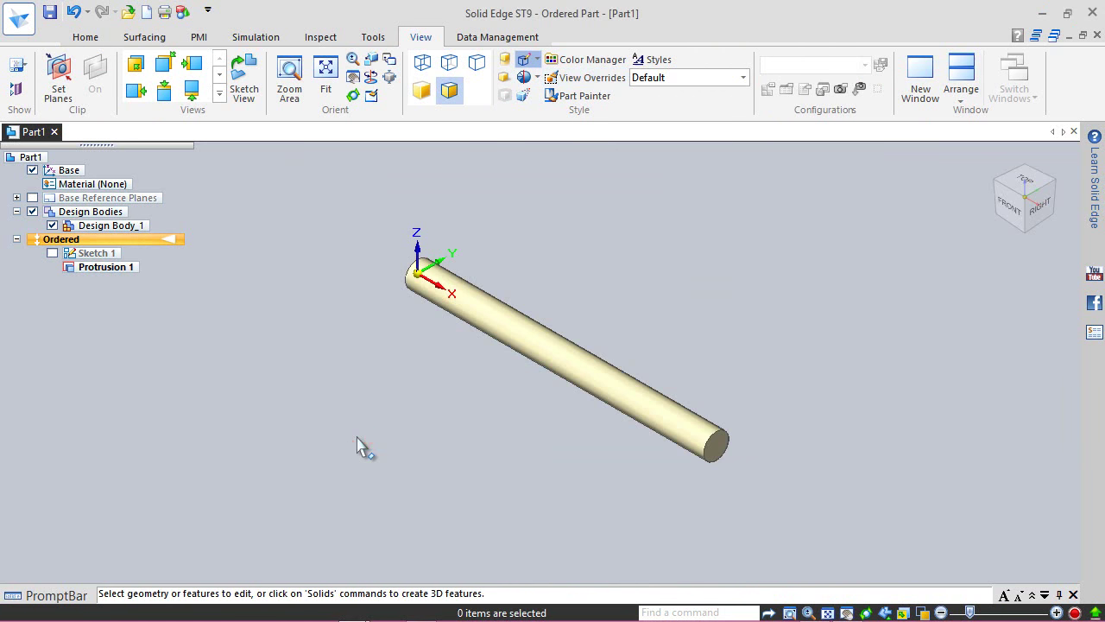
# - Start saving the part and create a folder named Screw Driver inside the Solid Edge folder
pyautogui.click(75, 39)
pyautogui.scroll(-1, 605, 319)
pyautogui.scroll(3, 592, 313)
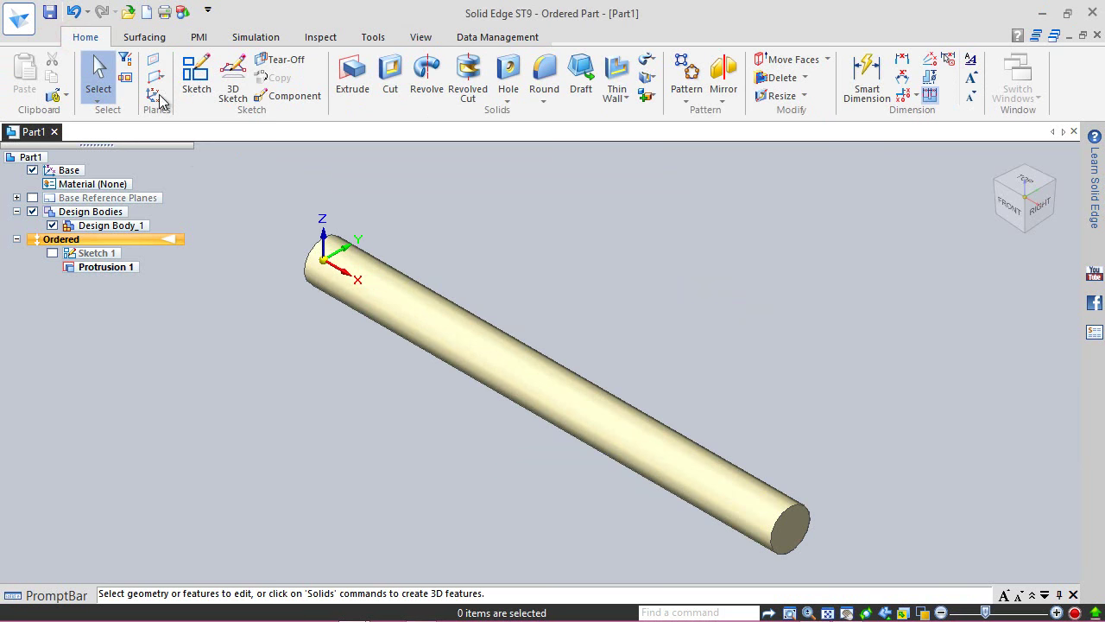
pyautogui.click(50, 12)
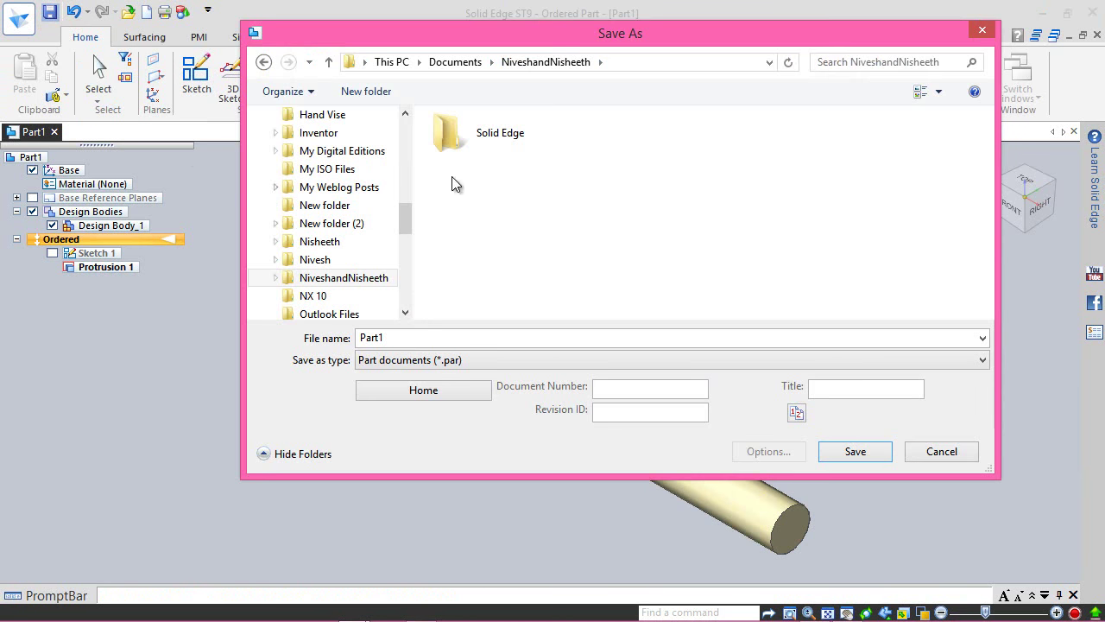
pyautogui.doubleClick(481, 142)
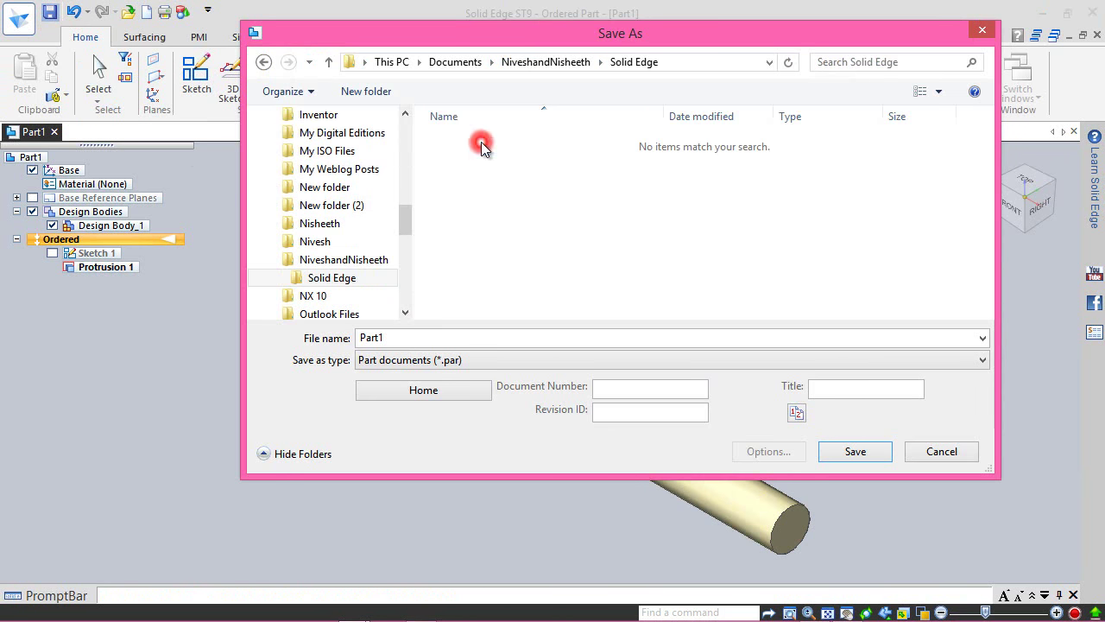
pyautogui.click(366, 91)
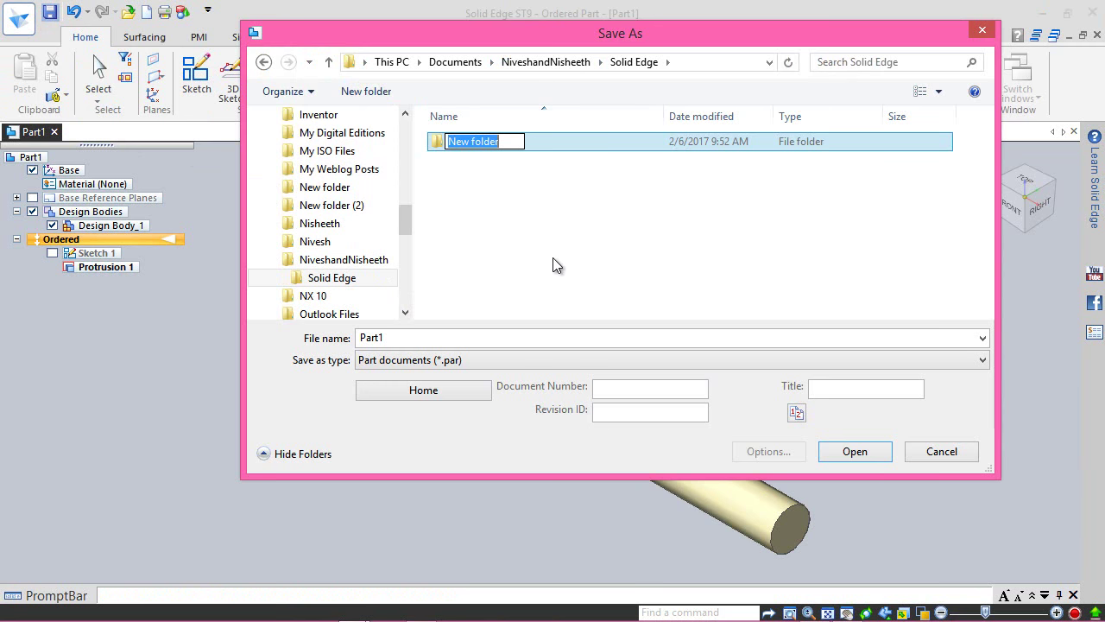
pyautogui.write('Sc')
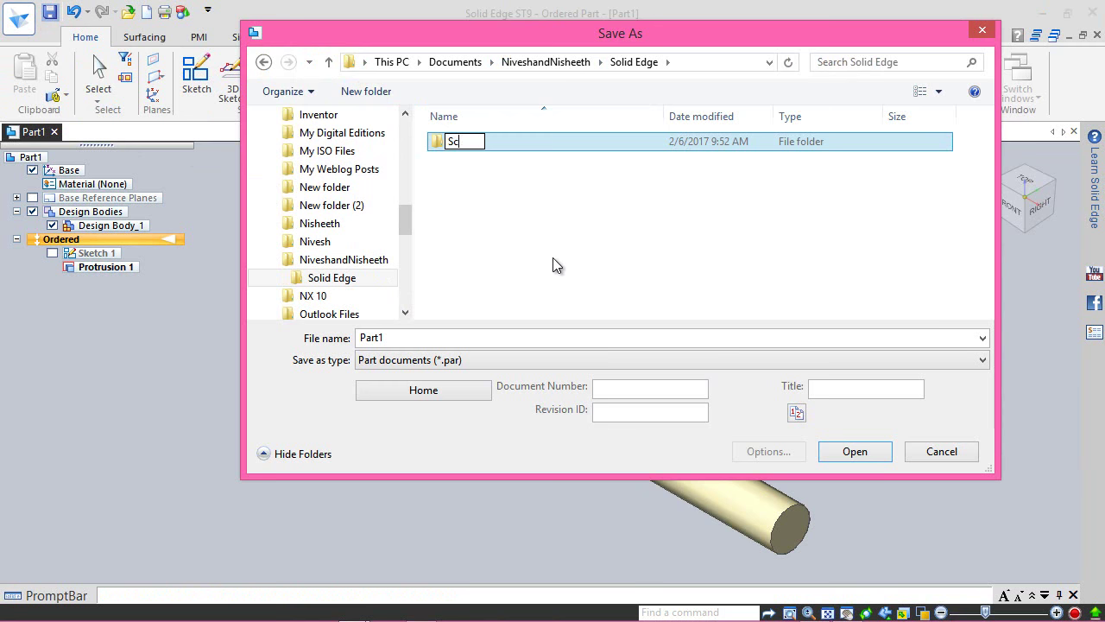
pyautogui.write('rew Driver')
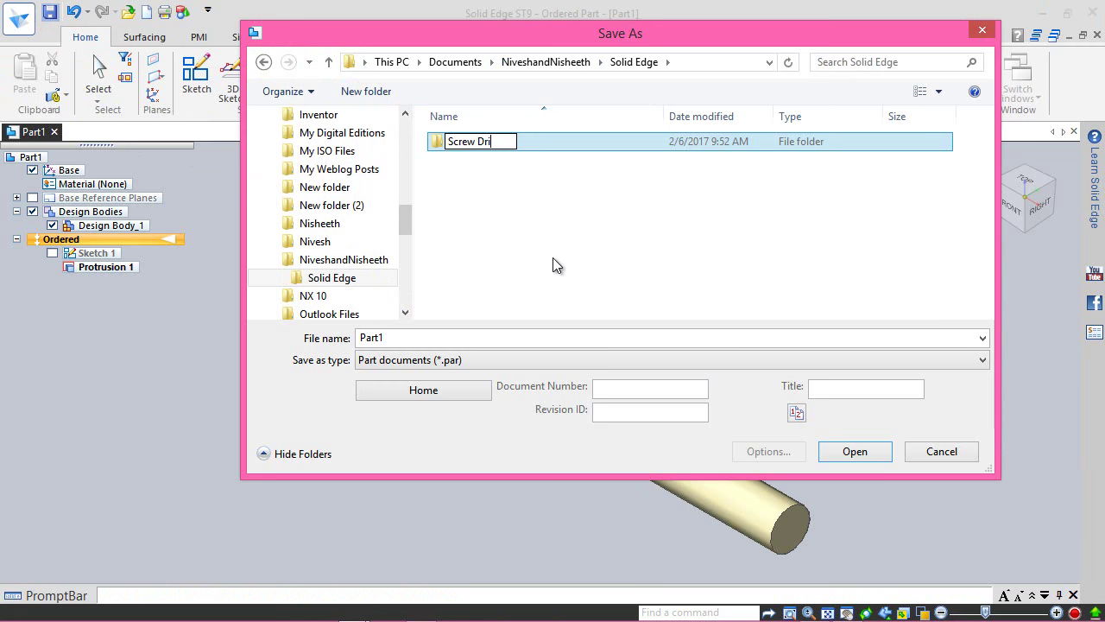
pyautogui.click(553, 257)
# - Save the part as Part1 in the Screw Driver folder, keeping the part document type
pyautogui.doubleClick(478, 142)
pyautogui.doubleClick(461, 335)
pyautogui.click(855, 449)
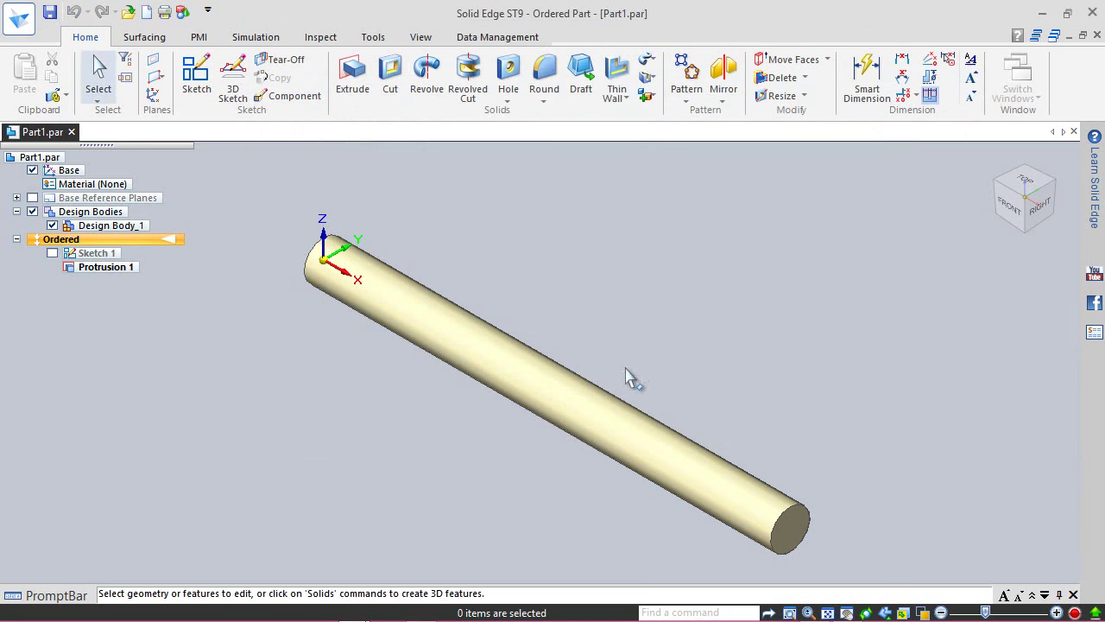
# - Set the arc smoothness to 10 in the view options and apply the change
pyautogui.click(19, 17)
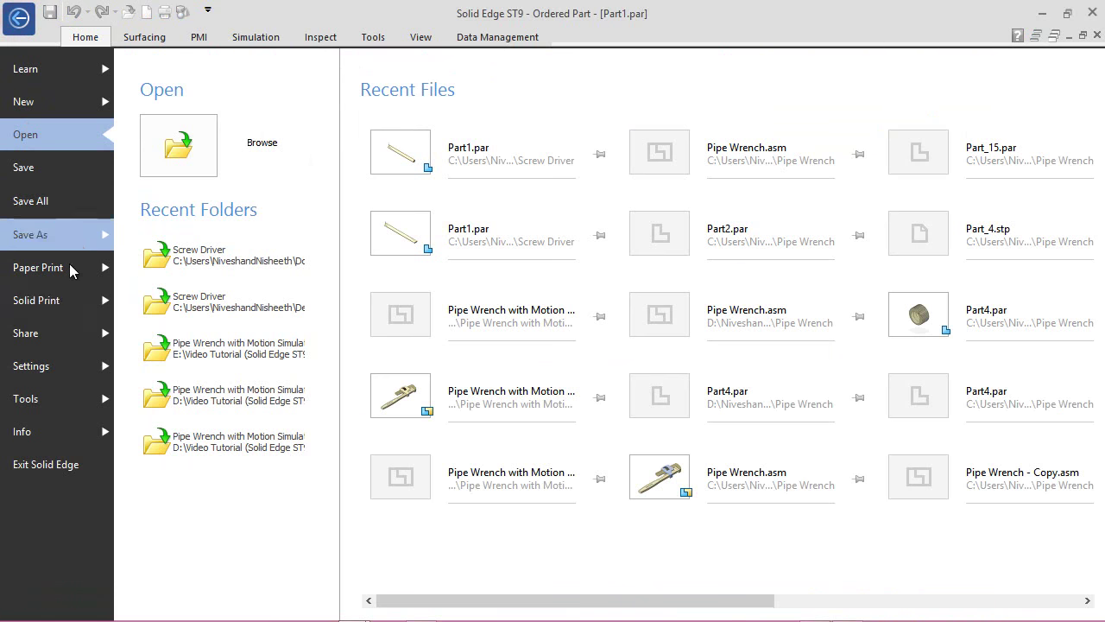
pyautogui.click(86, 367)
pyautogui.click(291, 166)
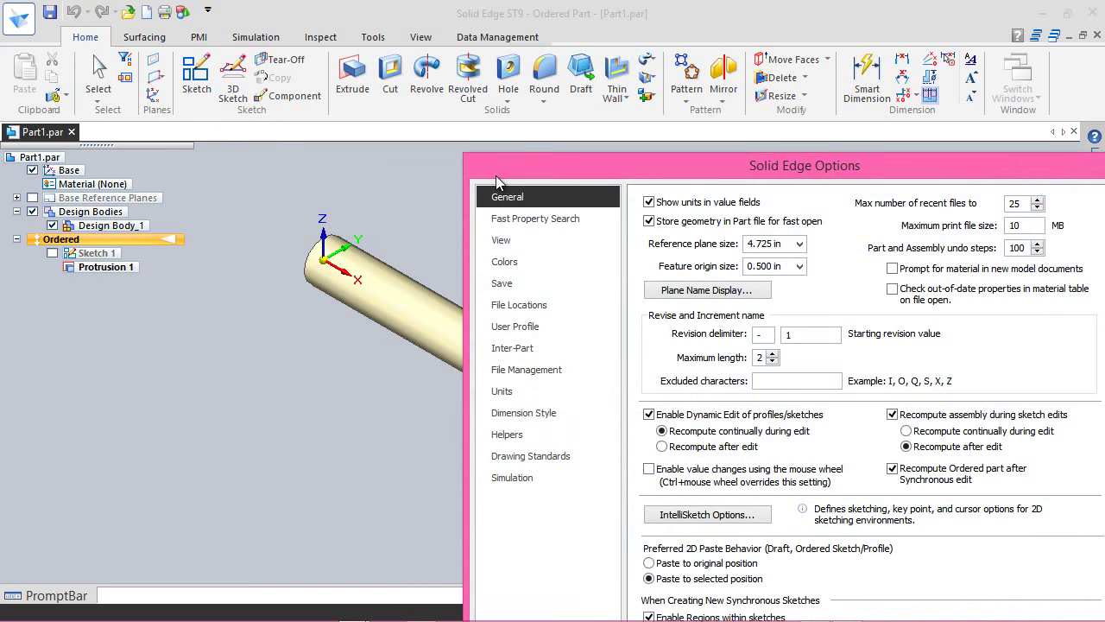
pyautogui.moveTo(495, 175); pyautogui.dragTo(317, 28)
pyautogui.click(292, 94)
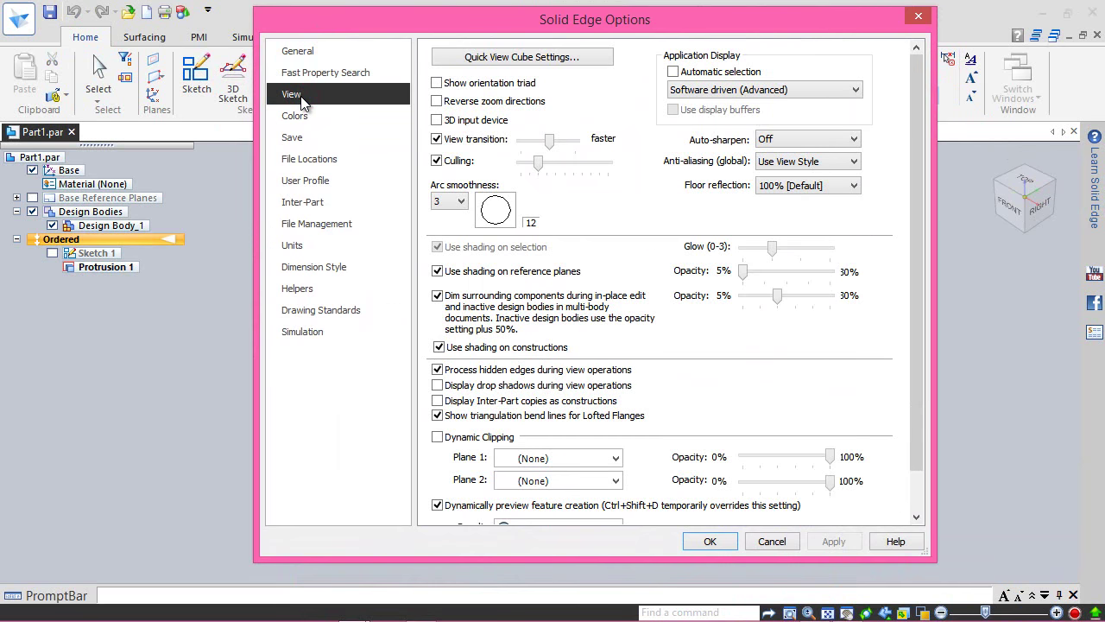
pyautogui.click(456, 205)
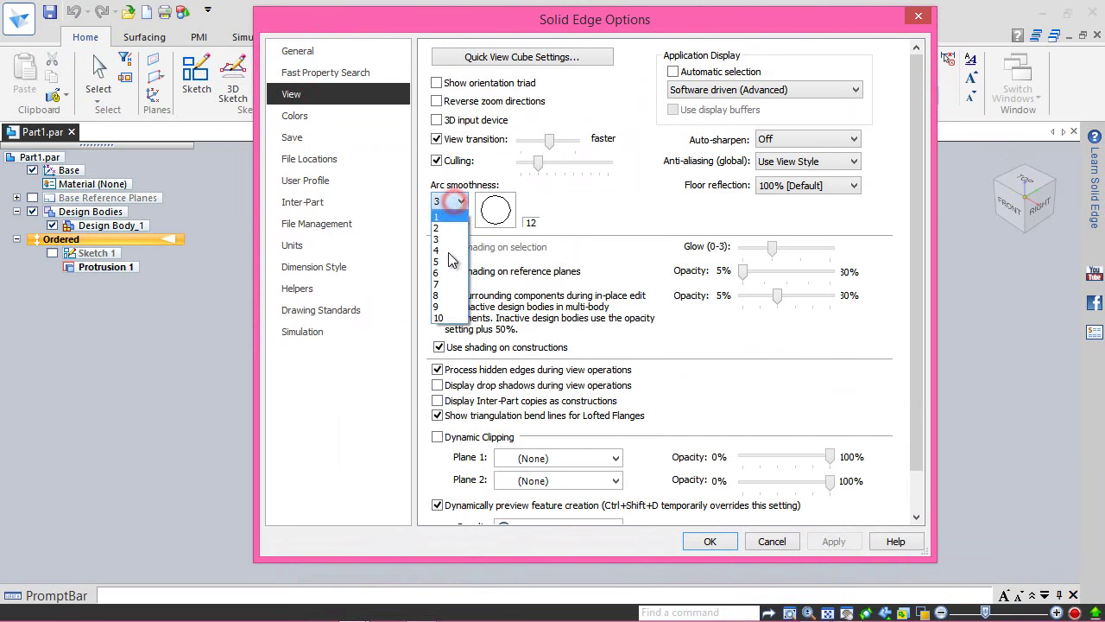
pyautogui.click(454, 319)
pyautogui.click(712, 540)
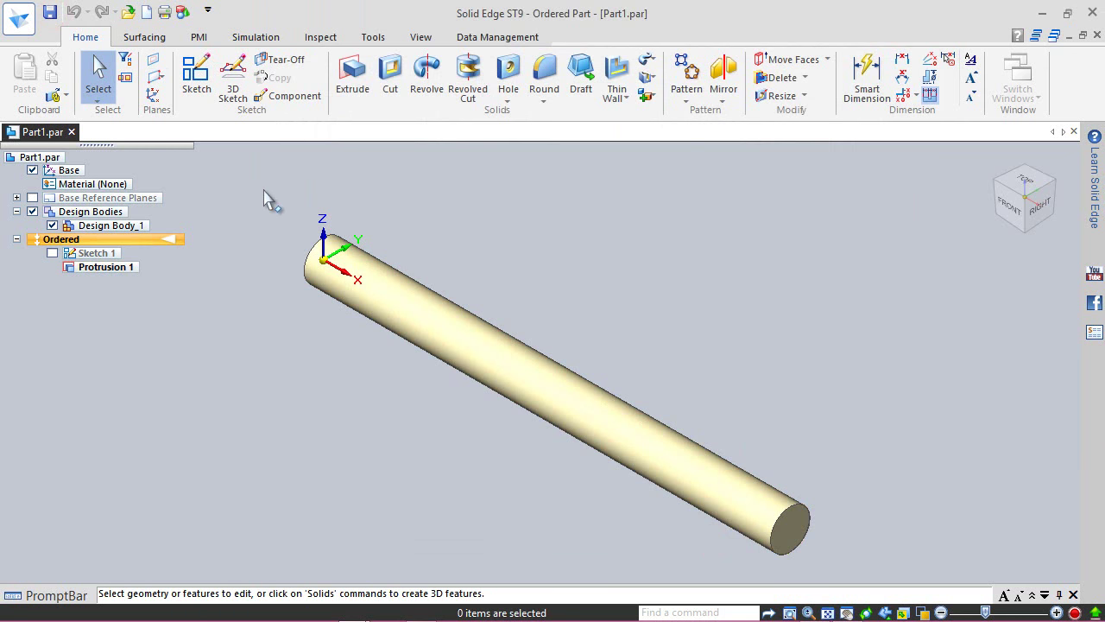
# - Create a parallel reference plane offset 0.5 in outward from the rod's free end face
pyautogui.click(257, 230)
pyautogui.click(158, 116)
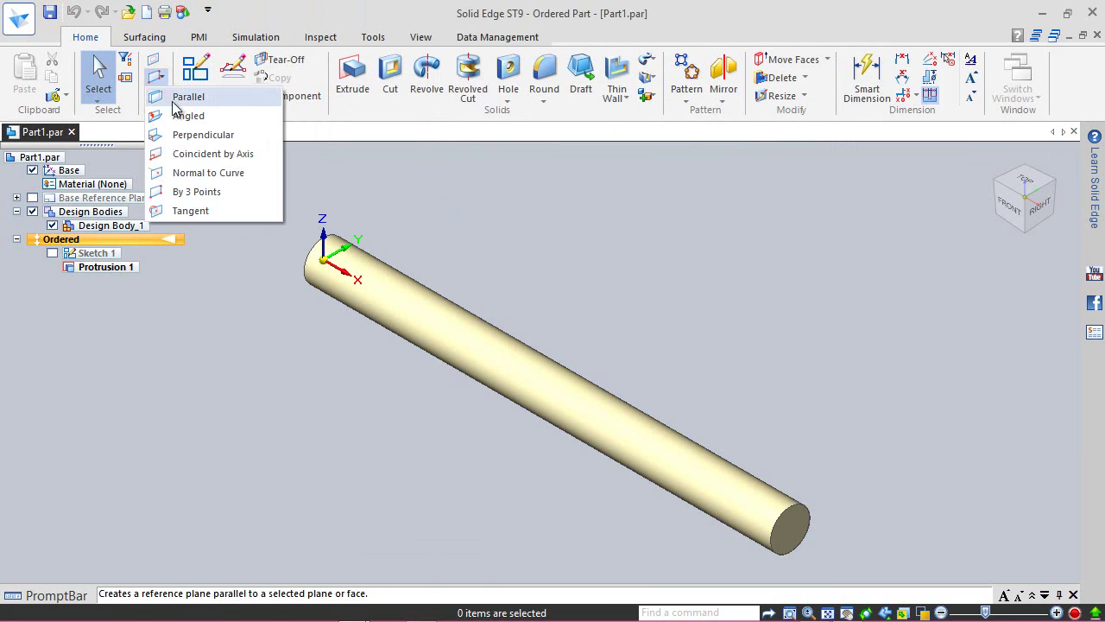
pyautogui.click(186, 98)
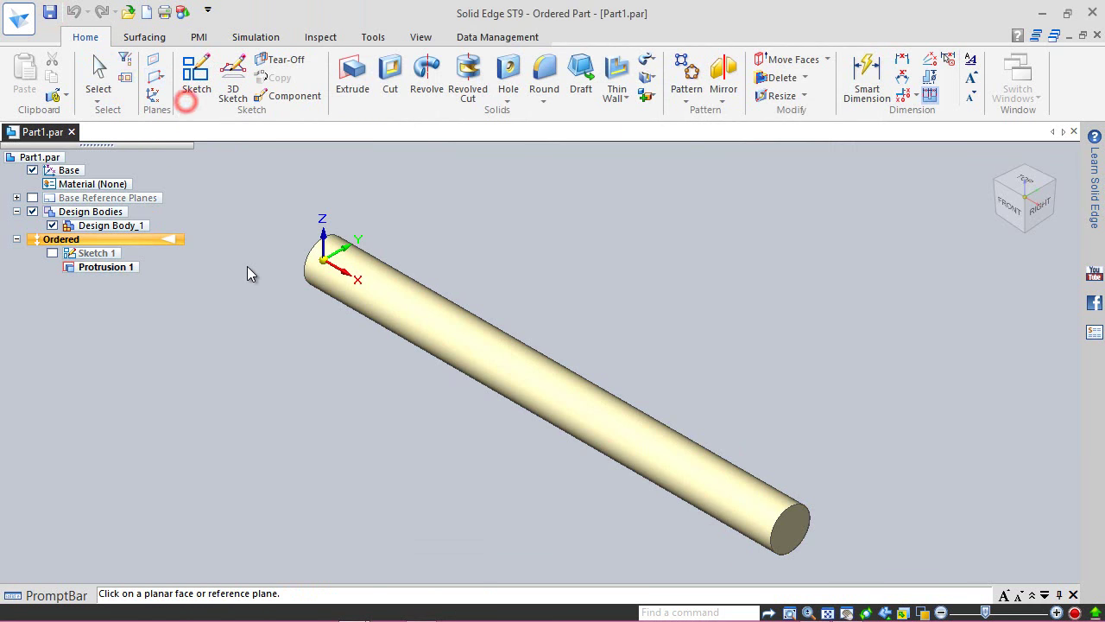
pyautogui.scroll(-4, 246, 267)
pyautogui.scroll(1, 523, 359)
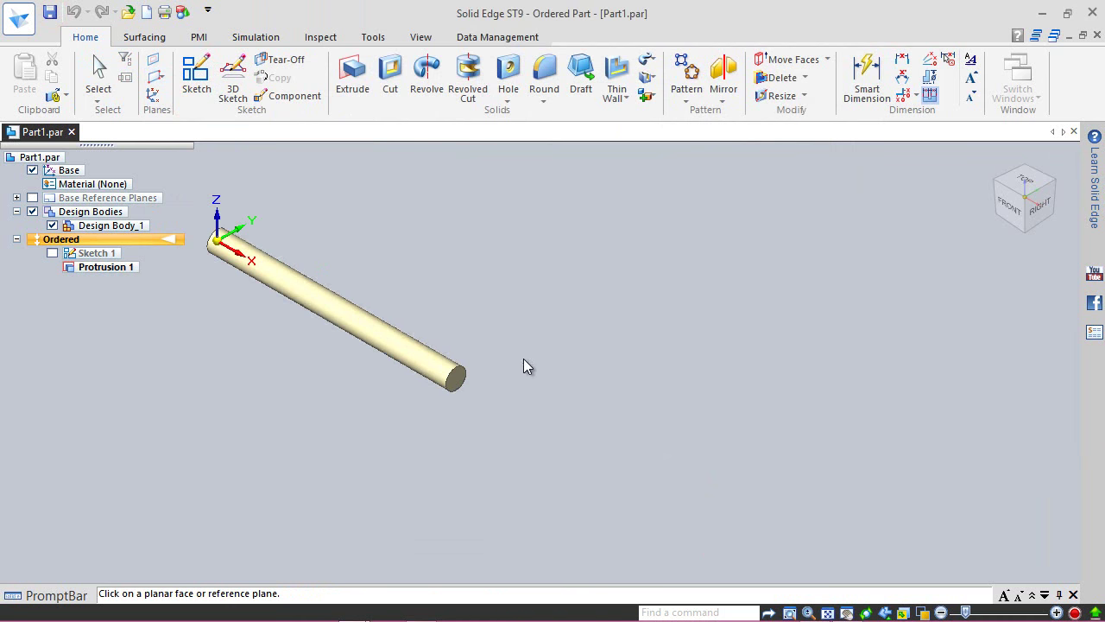
pyautogui.click(457, 378)
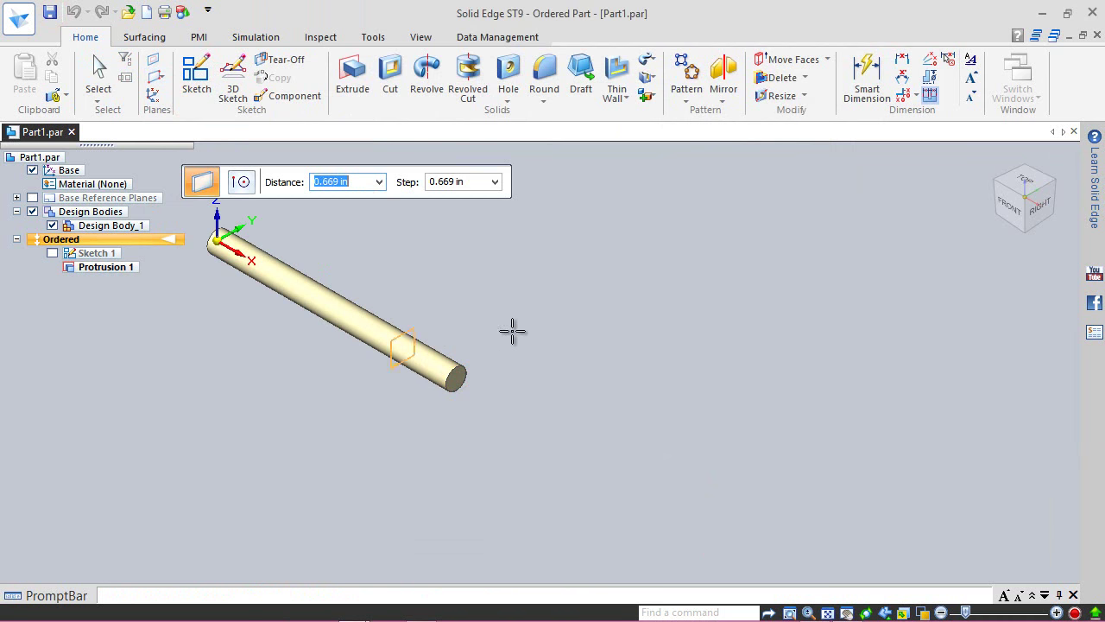
pyautogui.press('Tab')
pyautogui.click(561, 408)
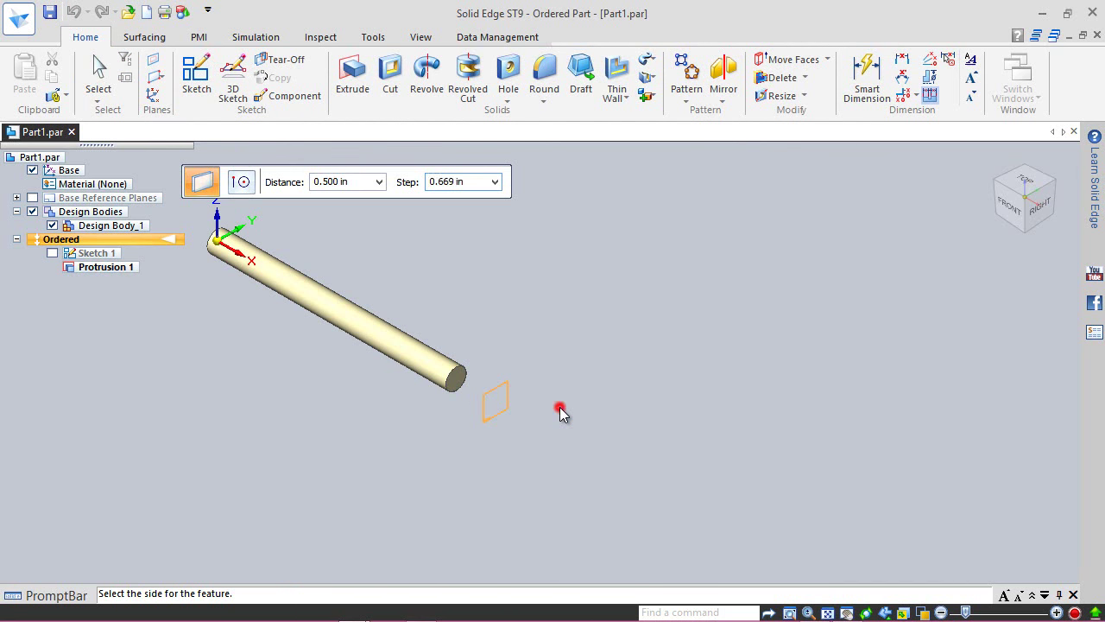
pyautogui.scroll(2, 363, 402)
pyautogui.scroll(2, 505, 436)
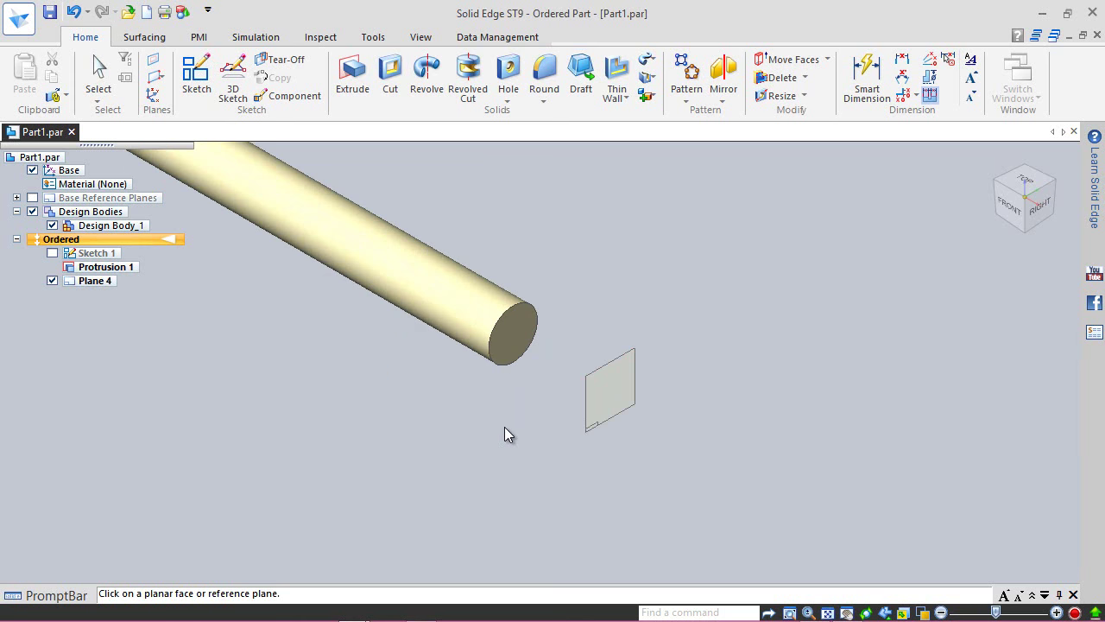
pyautogui.click(97, 74)
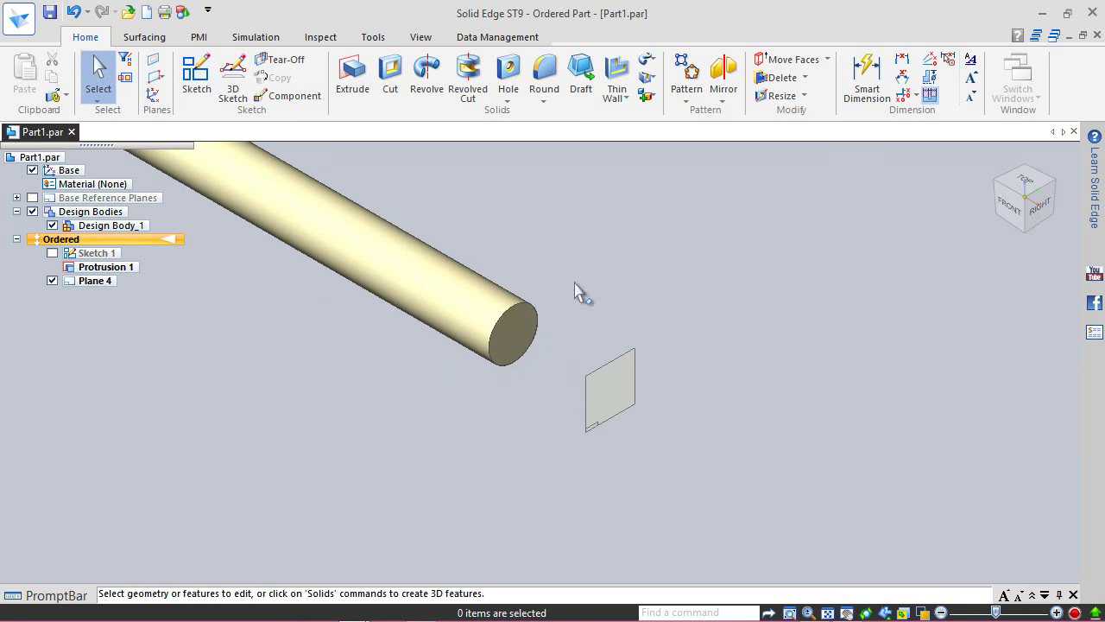
# - Start a sketch on the rod's free end face and draw a vertical line across its full diameter
pyautogui.click(196, 76)
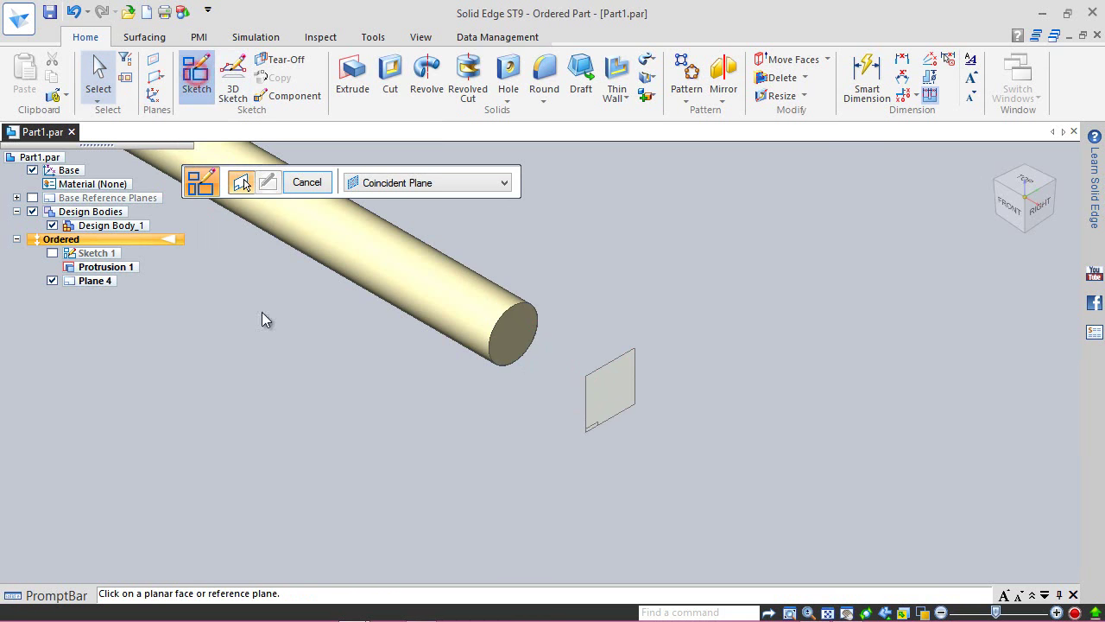
pyautogui.click(516, 332)
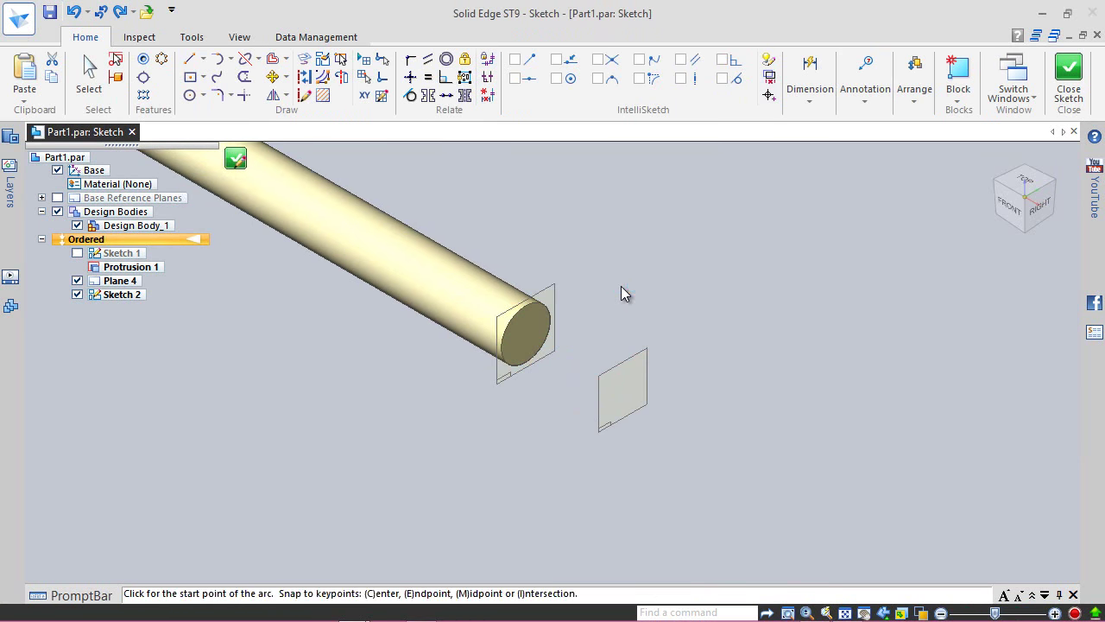
pyautogui.click(1036, 206)
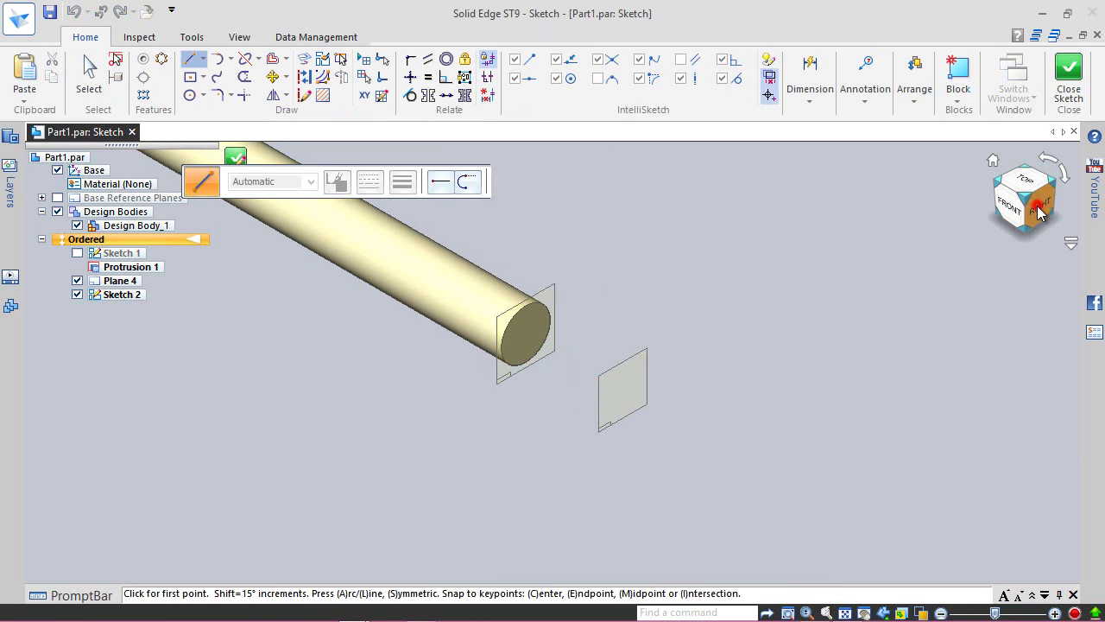
pyautogui.scroll(-1, 578, 380)
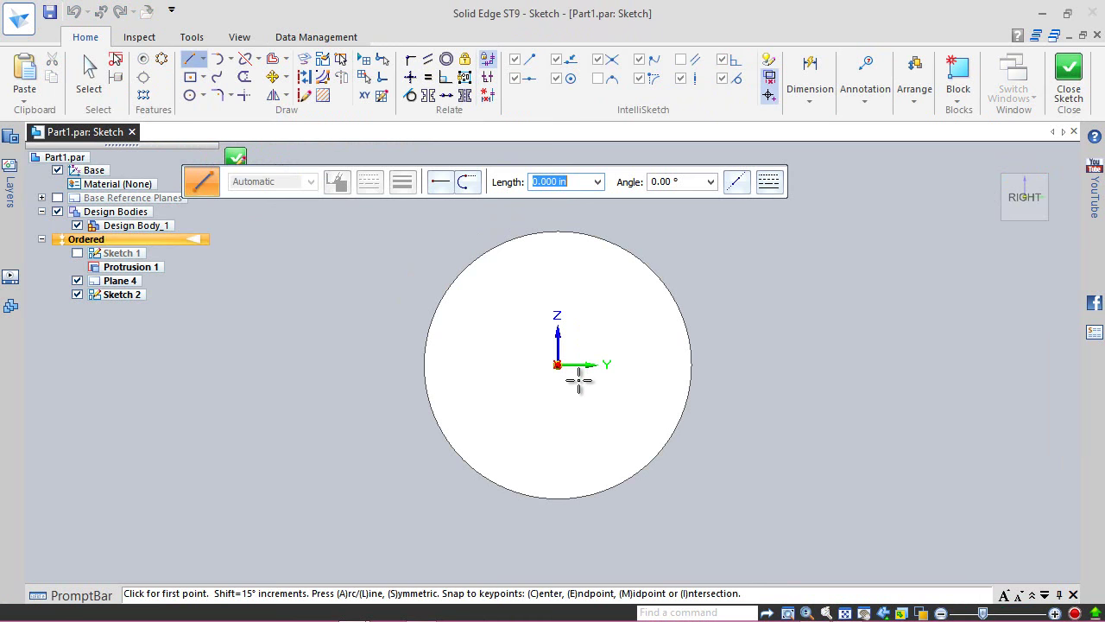
pyautogui.click(557, 231)
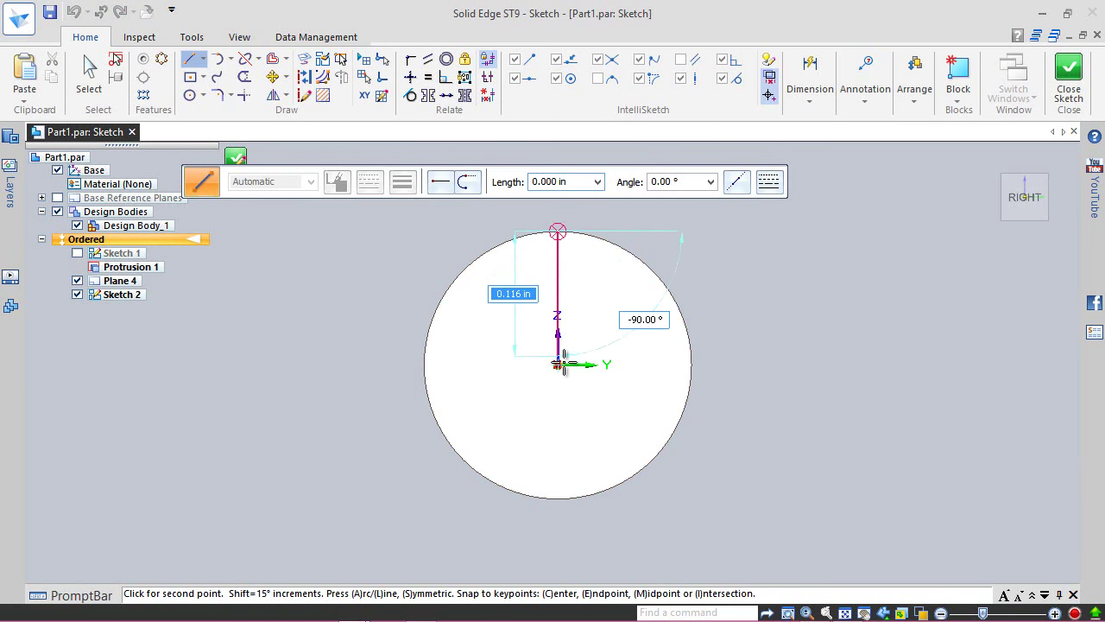
pyautogui.click(558, 498)
pyautogui.click(559, 499)
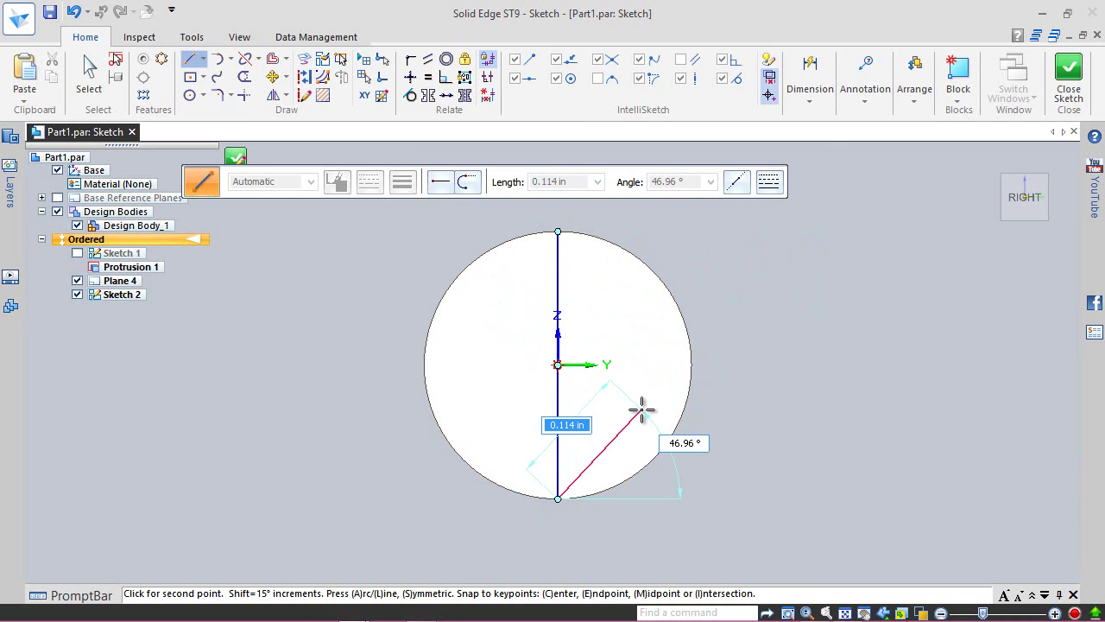
pyautogui.press('Escape')
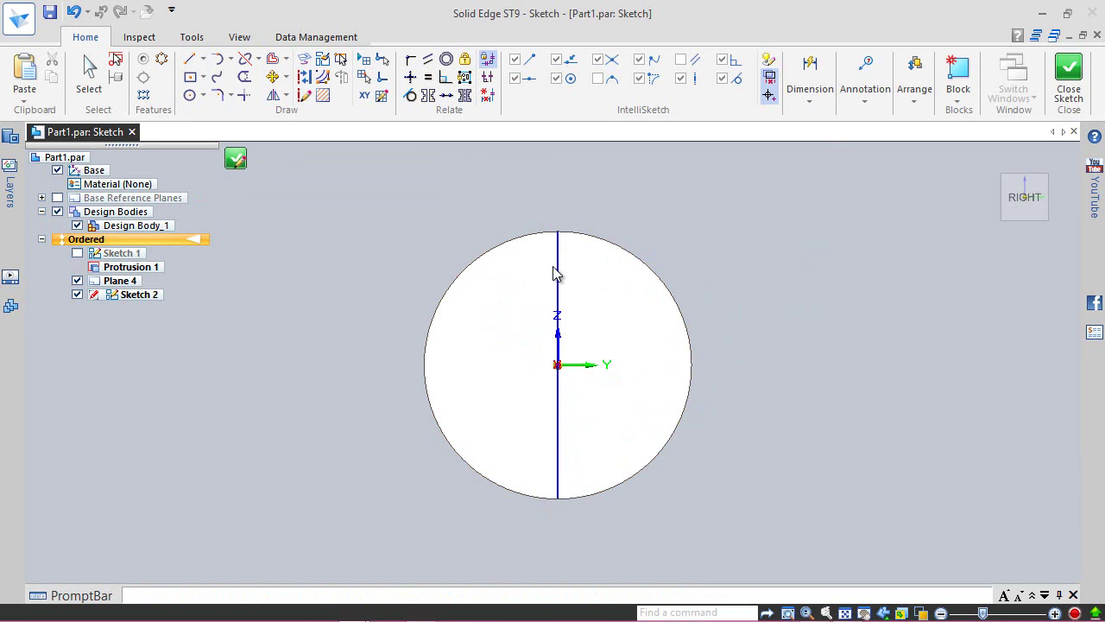
# - Move the vertical line off-centre within the circle, and connect its midpoint to the origin with a Connect relation
pyautogui.moveTo(558, 277); pyautogui.dragTo(526, 253, button='right')
pyautogui.press('Escape')
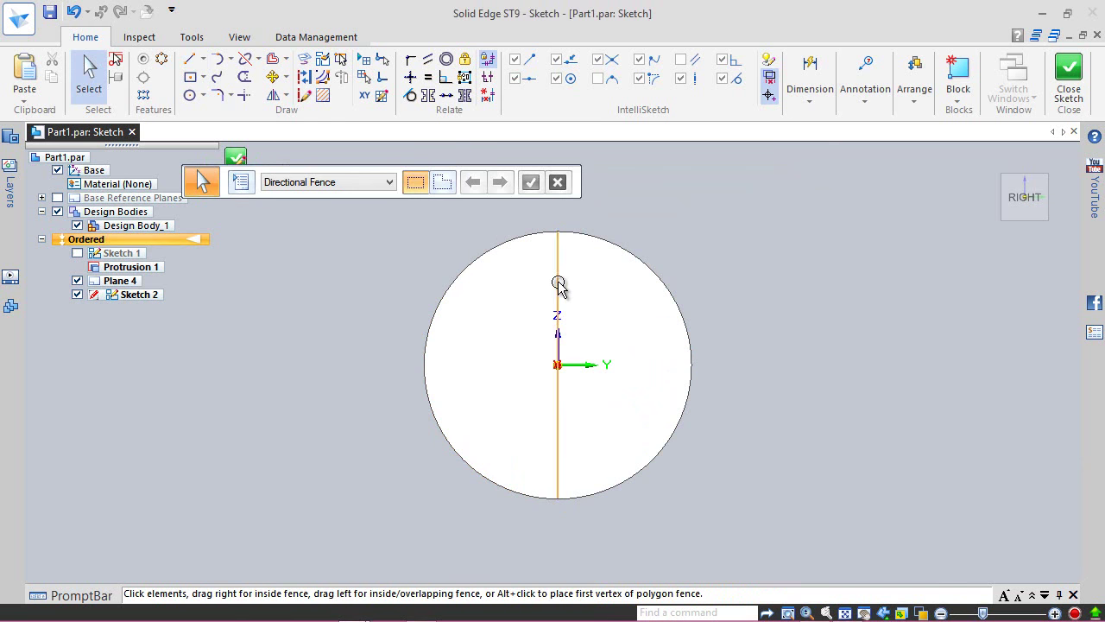
pyautogui.click(558, 279)
pyautogui.moveTo(559, 279); pyautogui.dragTo(609, 284)
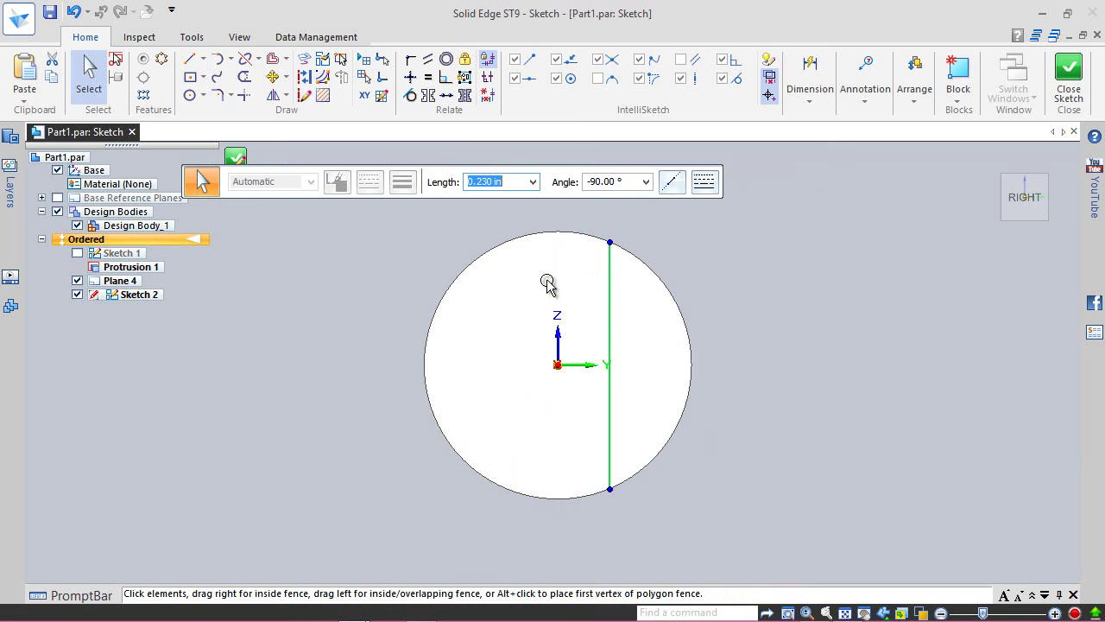
pyautogui.click(411, 59)
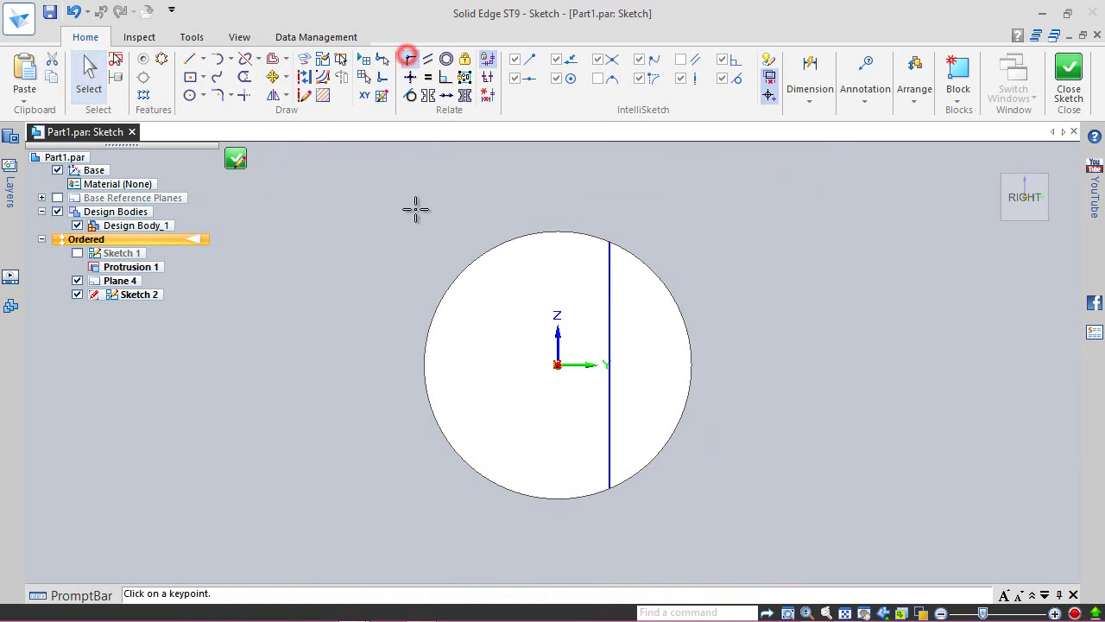
pyautogui.click(610, 365)
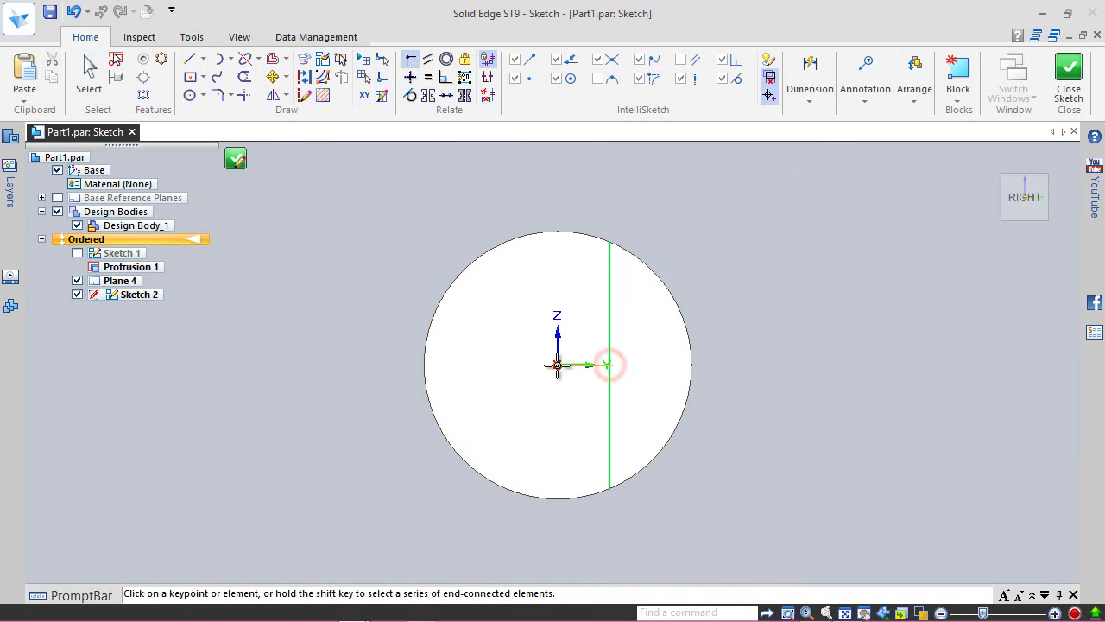
pyautogui.click(558, 364)
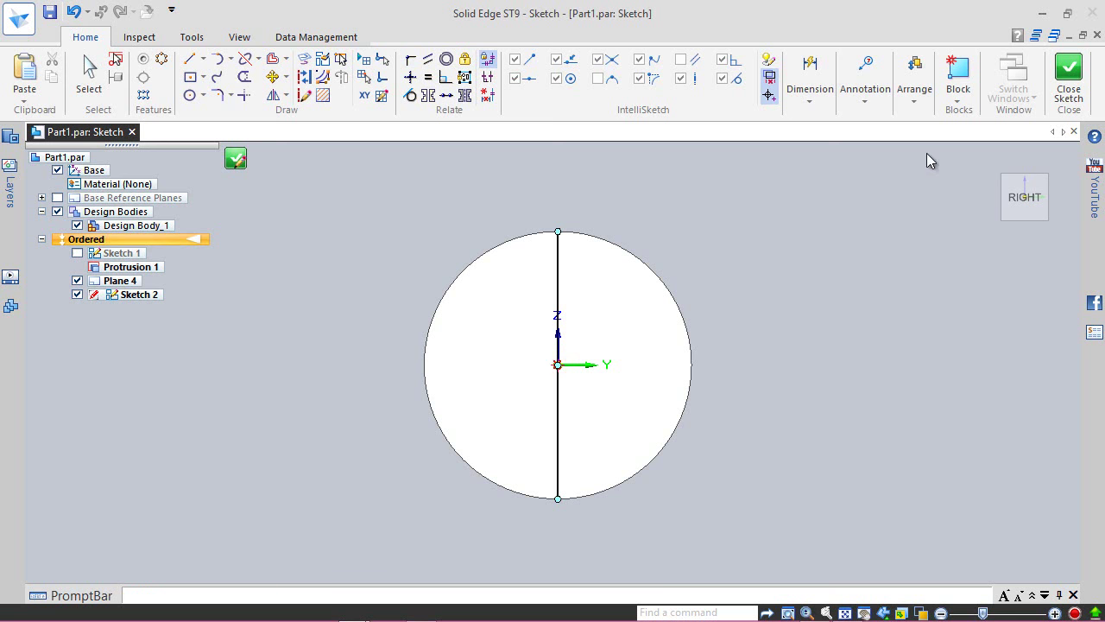
# - Close and finish the end-face sketch, and leave the Sketch command
pyautogui.click(1068, 76)
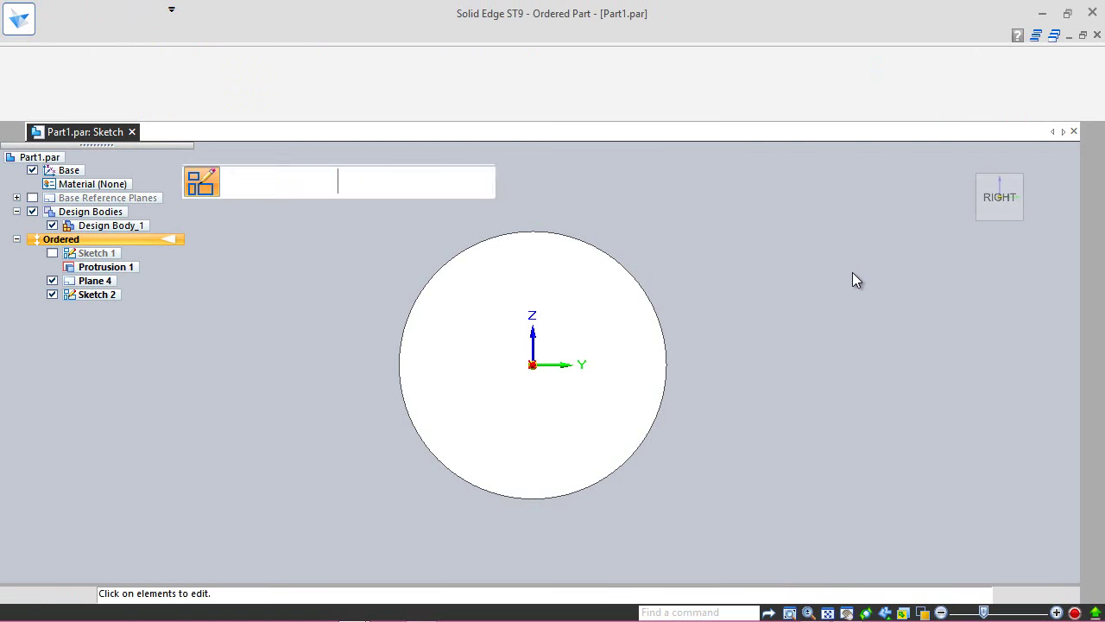
pyautogui.click(307, 184)
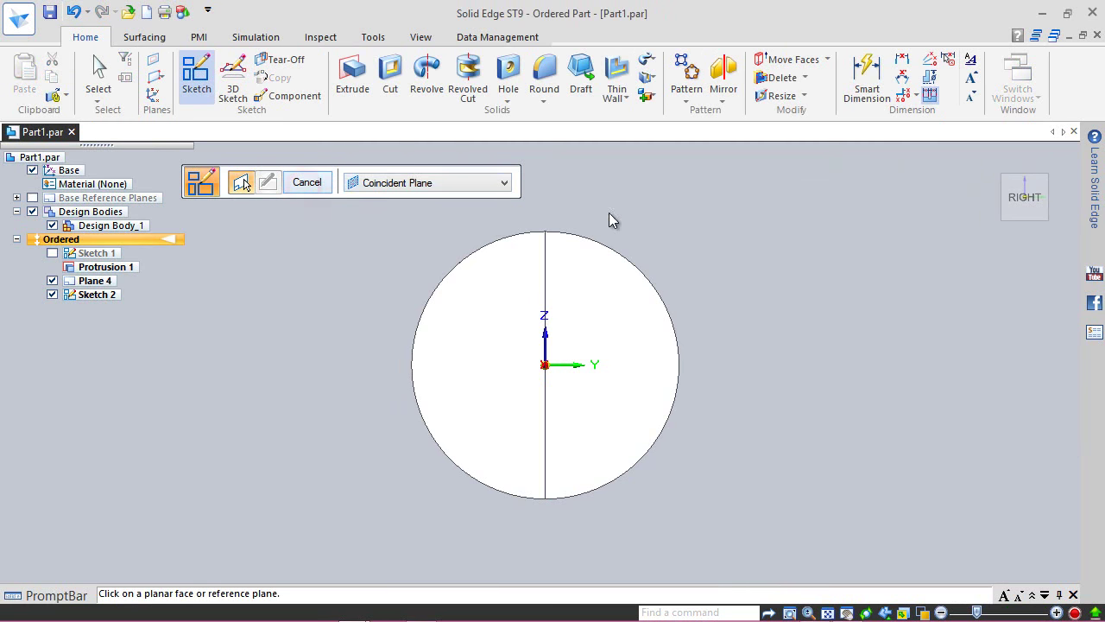
pyautogui.click(309, 184)
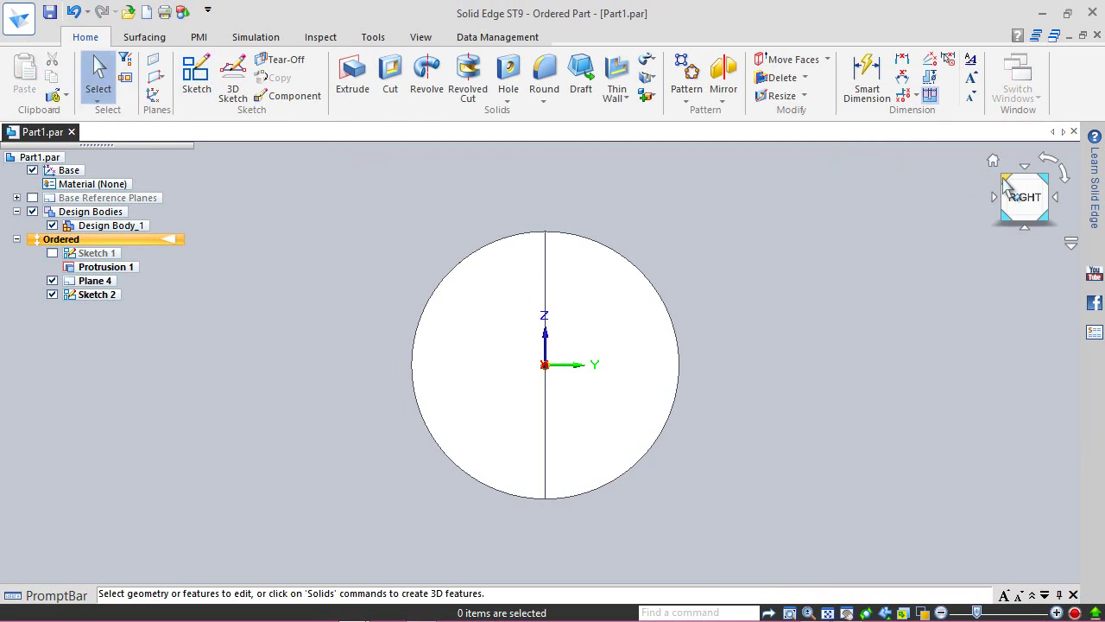
pyautogui.click(1001, 179)
pyautogui.scroll(-2, 815, 536)
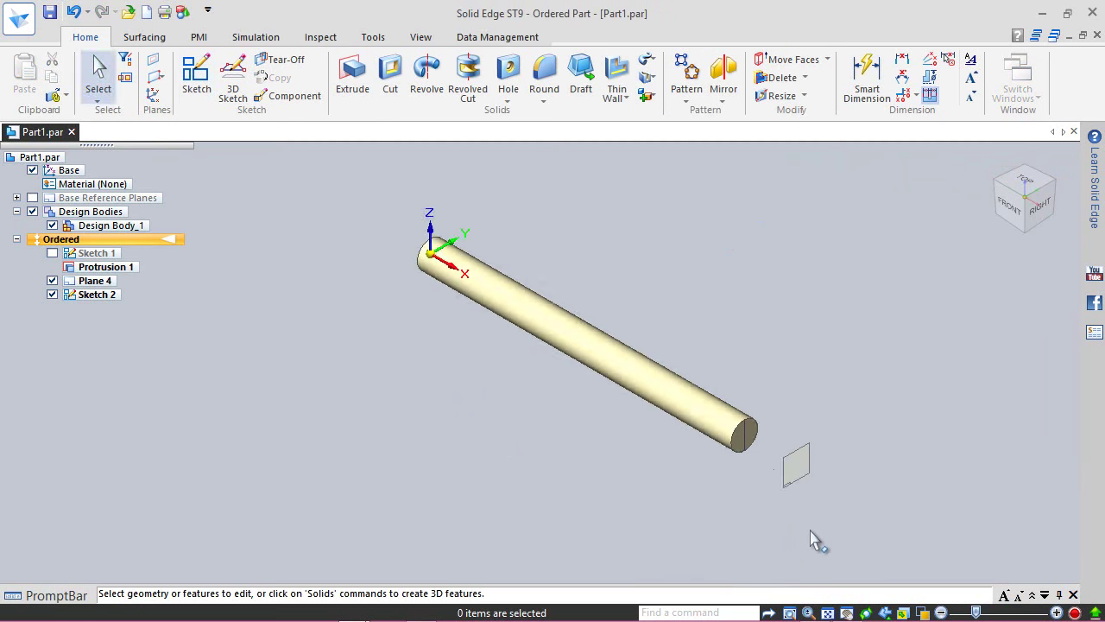
# - Start a sketch on the offset reference plane and draw a rectangle centred on the origin, about 0.37 in wide and 0.19 in high
pyautogui.scroll(5, 835, 458)
pyautogui.rightClick(859, 256)
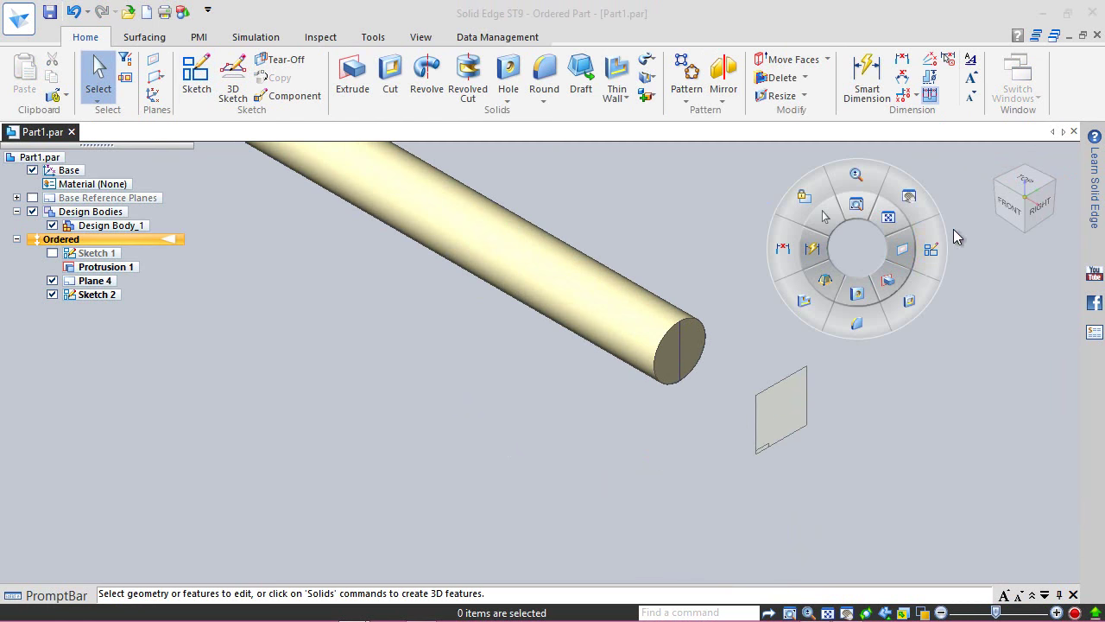
pyautogui.click(935, 249)
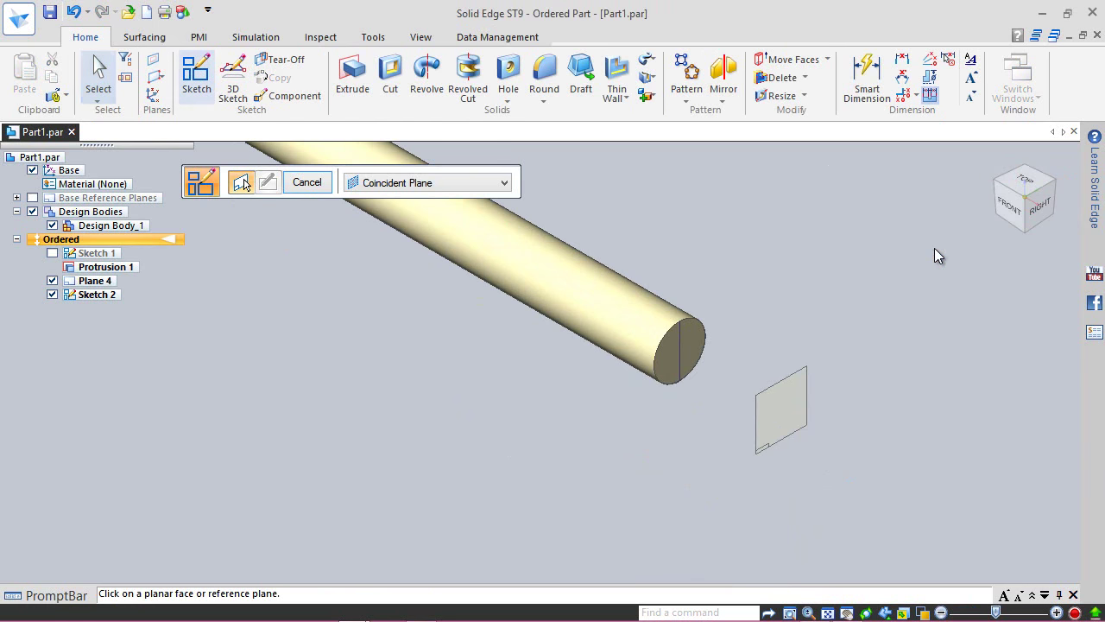
pyautogui.click(808, 407)
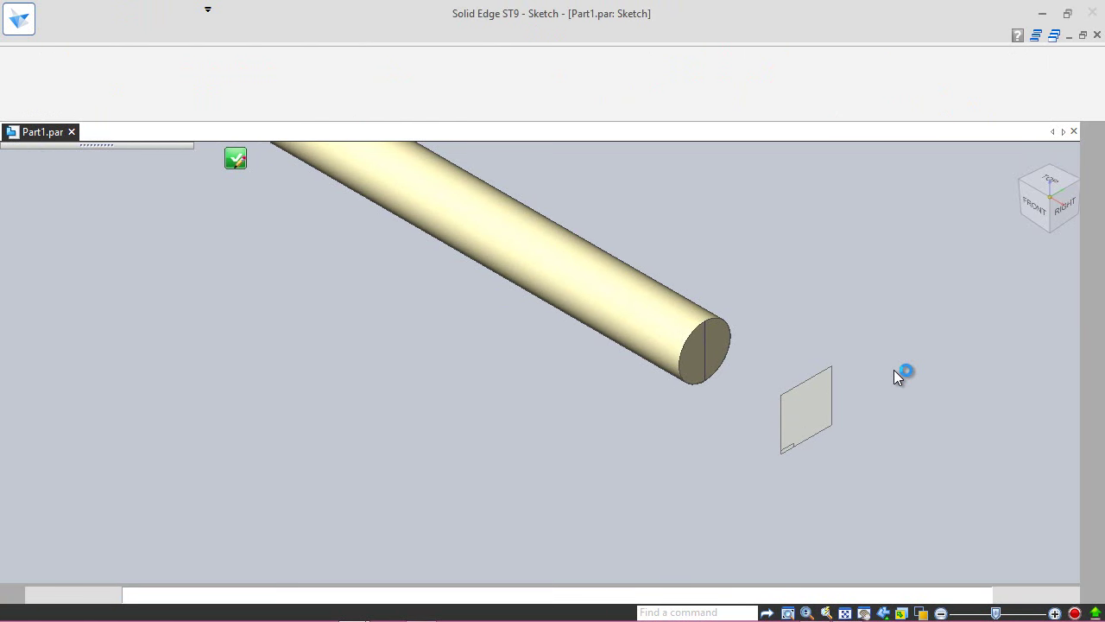
pyautogui.click(1043, 212)
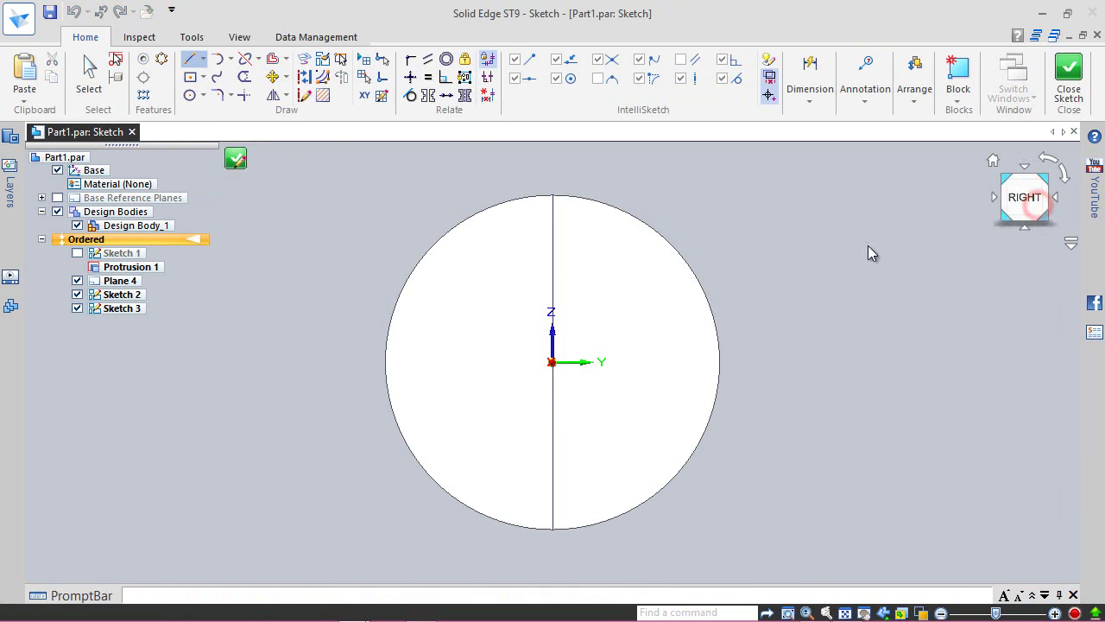
pyautogui.click(190, 77)
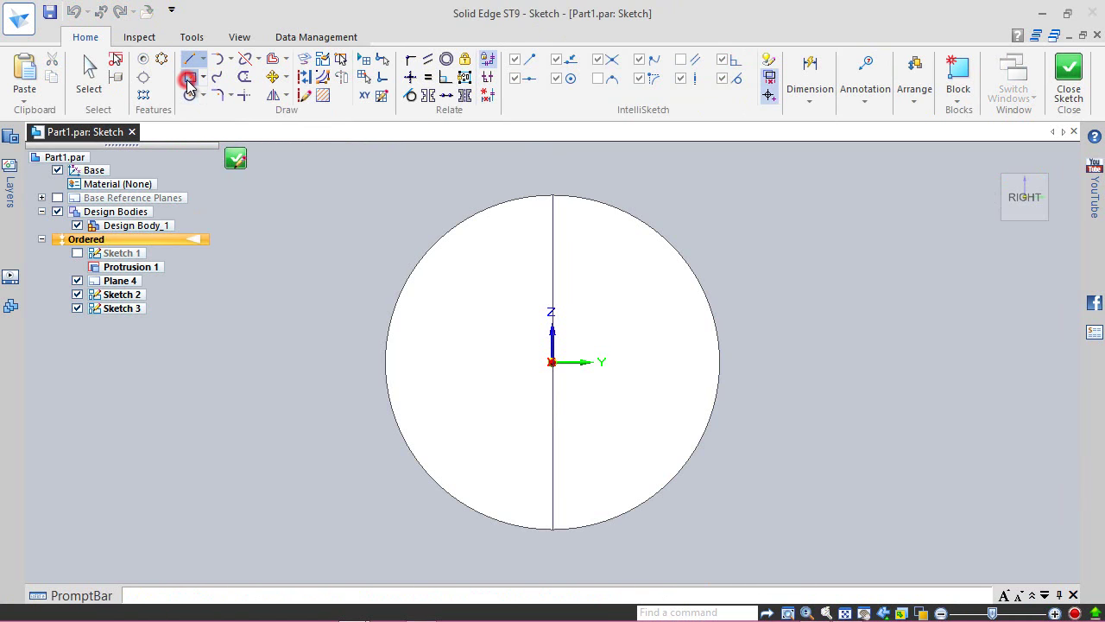
pyautogui.click(552, 362)
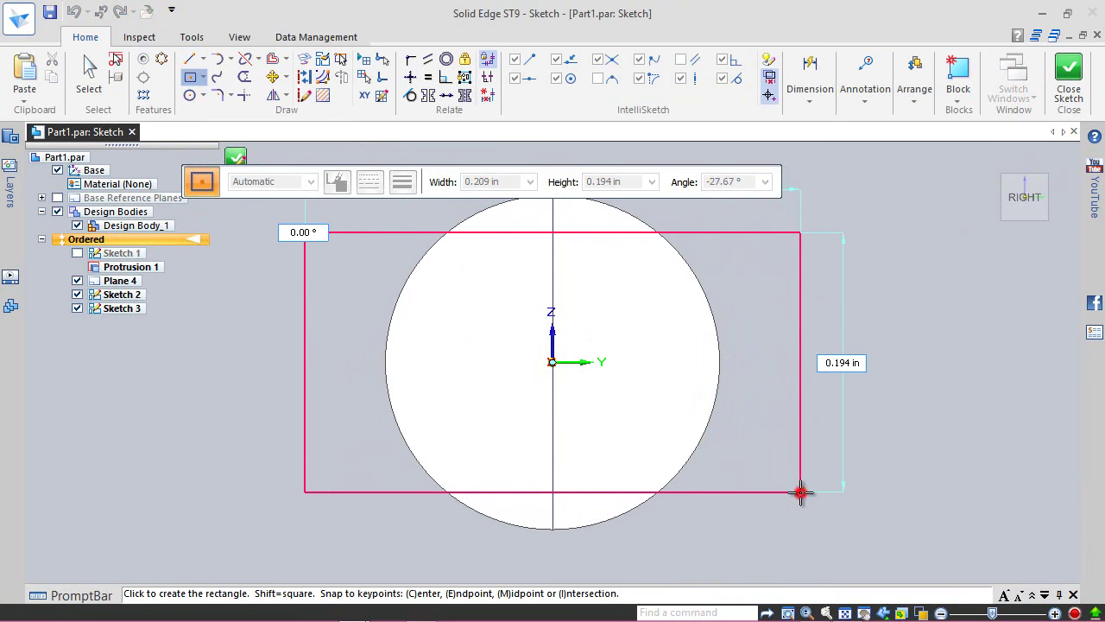
pyautogui.click(801, 492)
pyautogui.press('Escape')
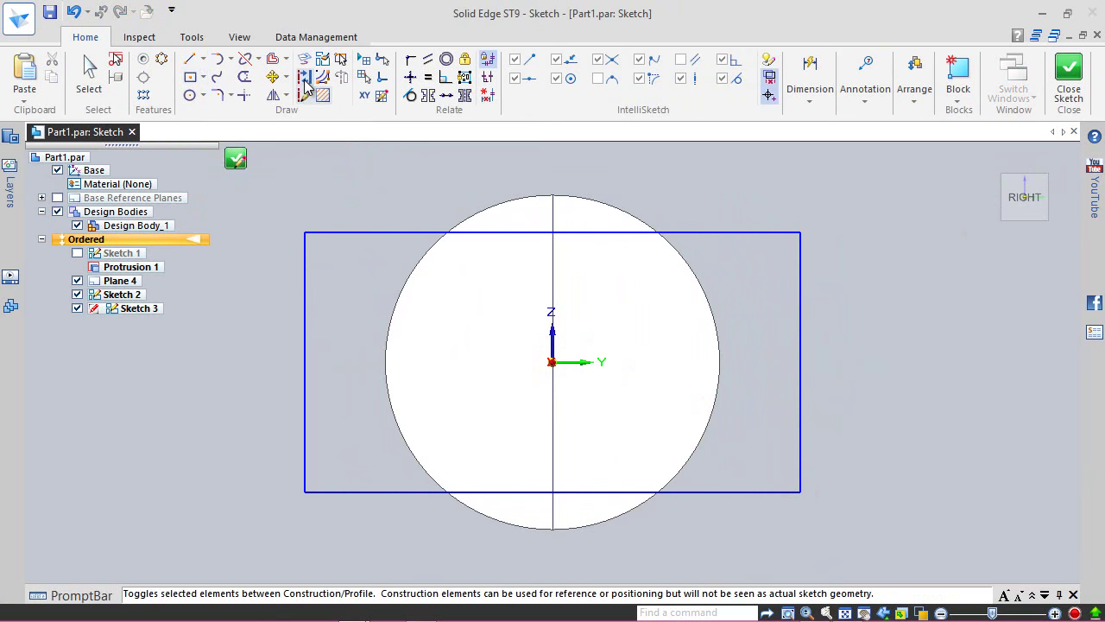
# - Convert the rectangle's two vertical sides to construction lines
pyautogui.click(304, 78)
pyautogui.click(302, 283)
pyautogui.click(796, 326)
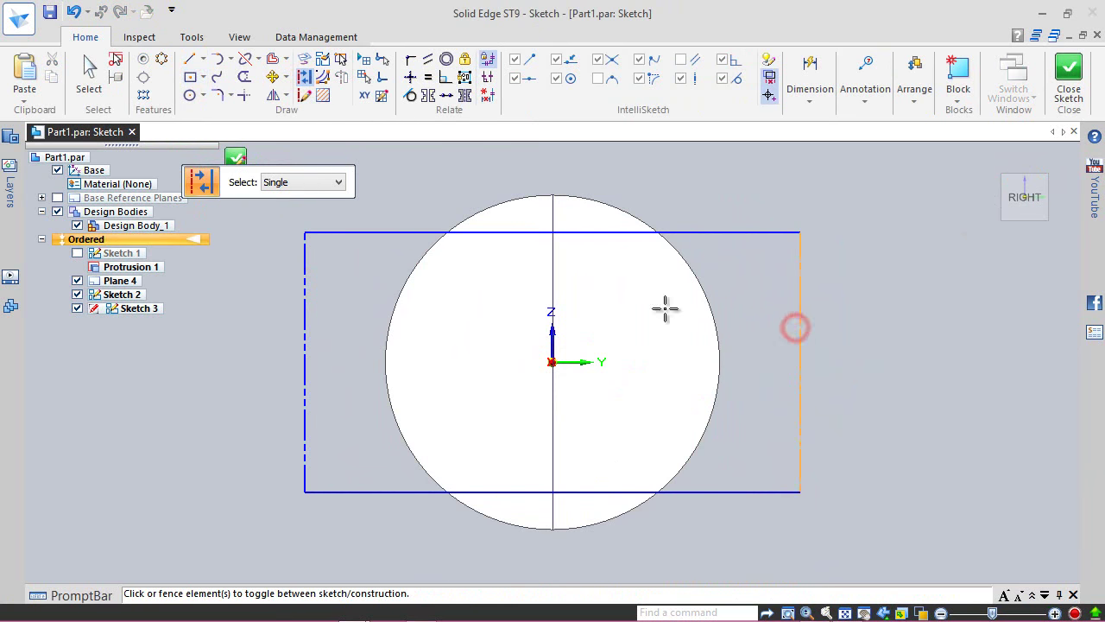
# - Draw an outward-bulging three-point arc between the corners at each vertical side of the rectangle
pyautogui.click(227, 58)
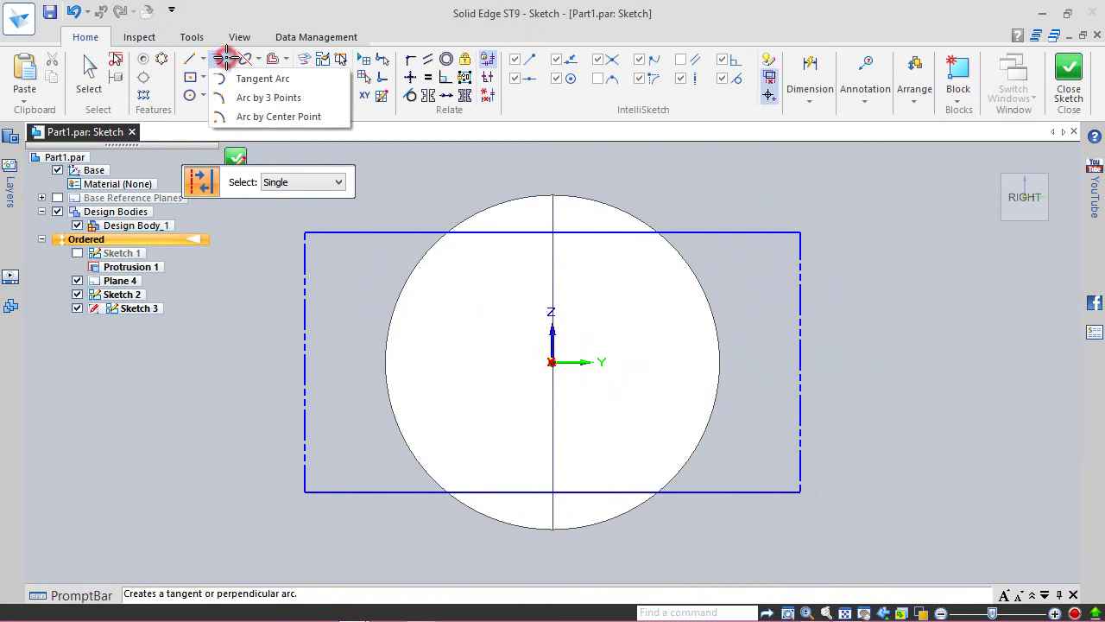
pyautogui.click(249, 97)
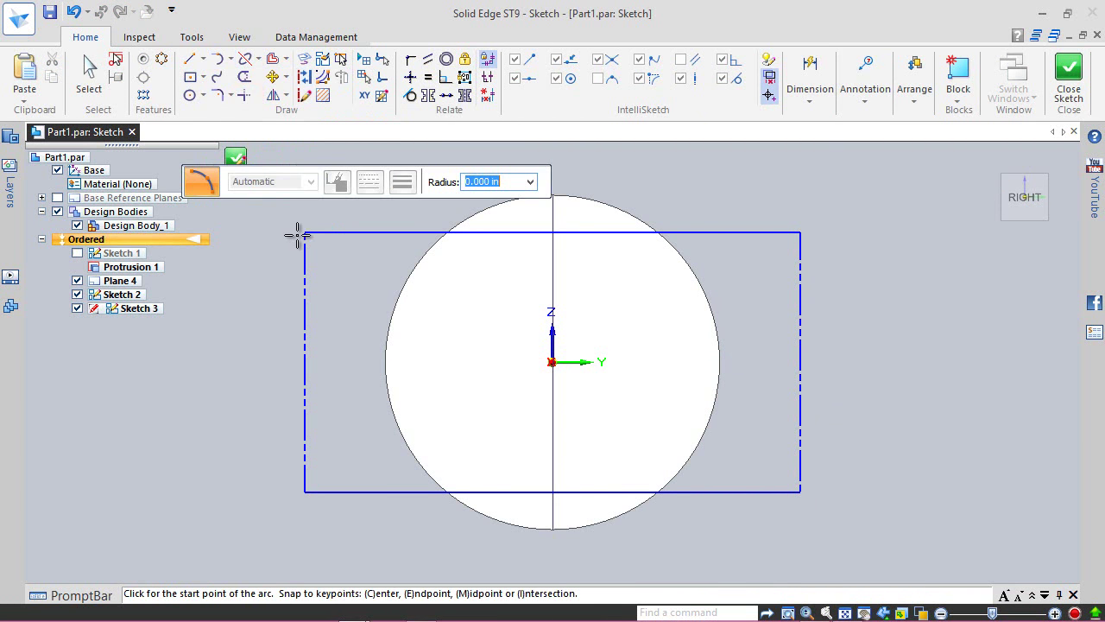
pyautogui.click(304, 232)
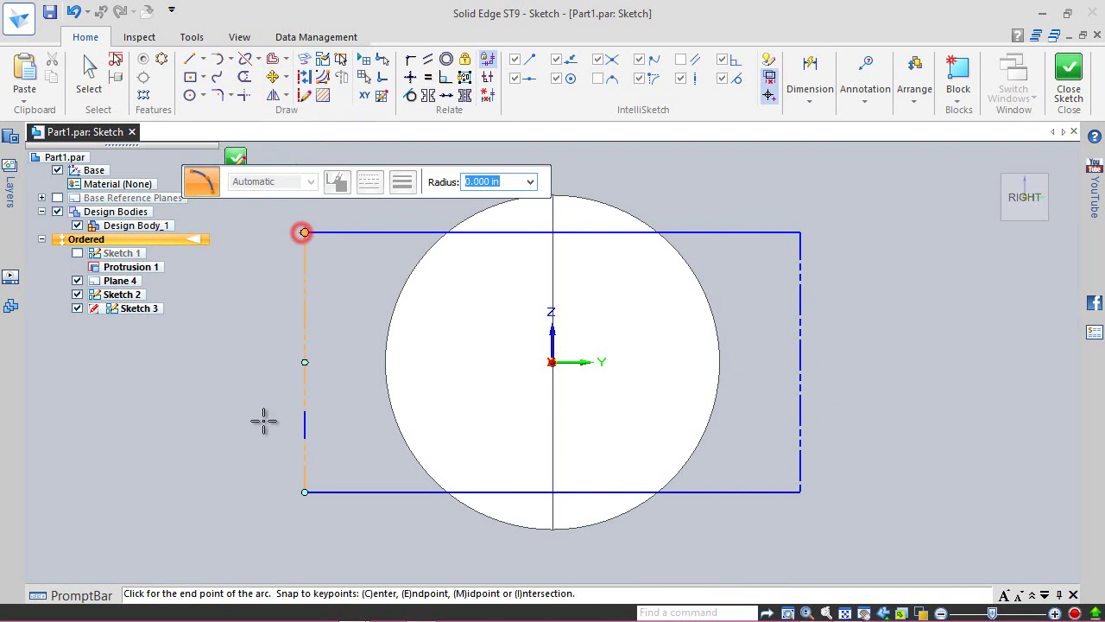
pyautogui.click(304, 493)
pyautogui.click(269, 385)
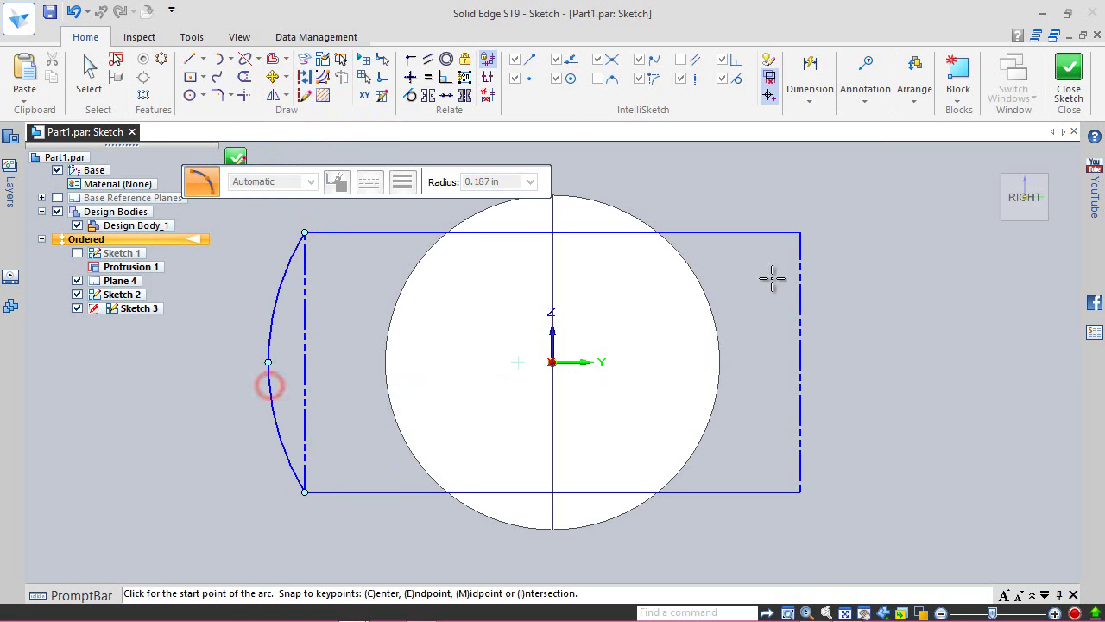
pyautogui.moveTo(801, 234); pyautogui.dragTo(843, 302)
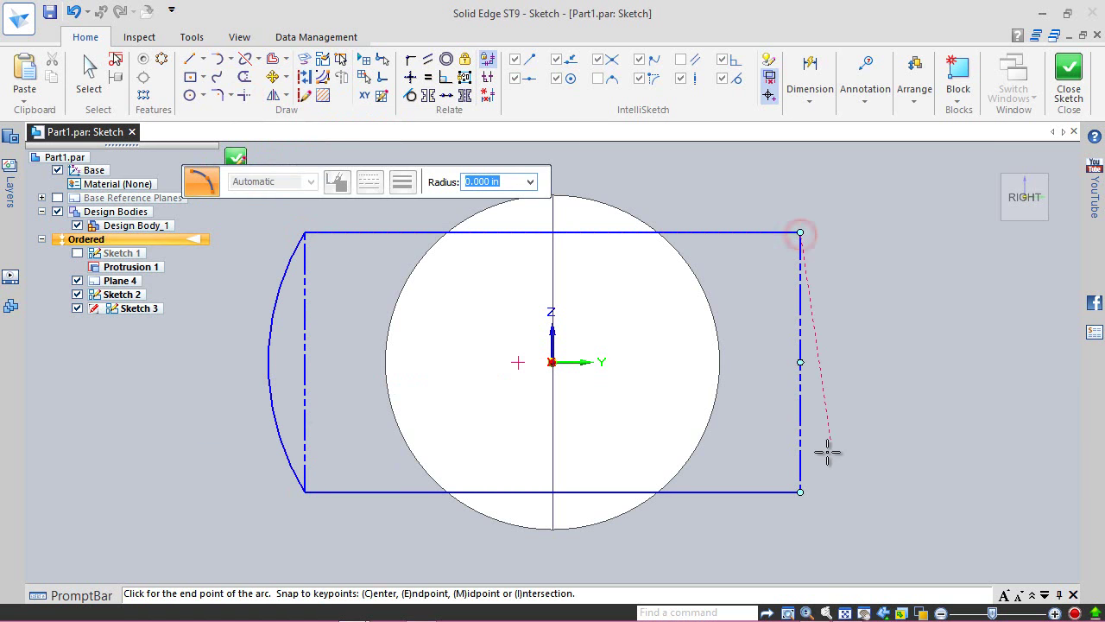
pyautogui.click(800, 493)
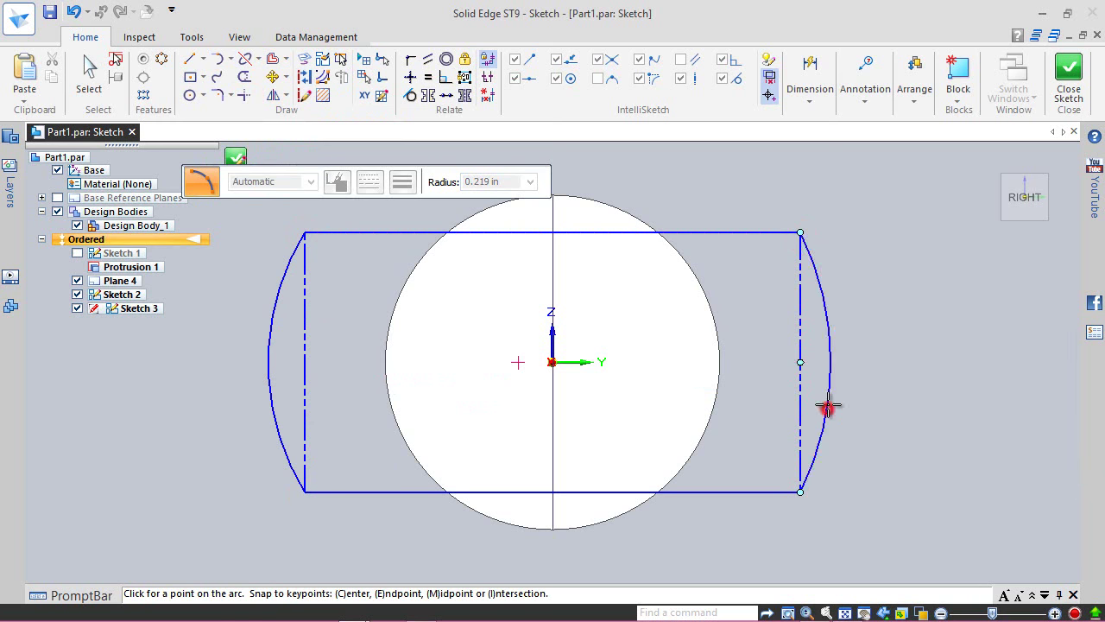
pyautogui.click(829, 407)
# - Dimension the right-hand arc with a radius of 0.157 in
pyautogui.rightClick(818, 223)
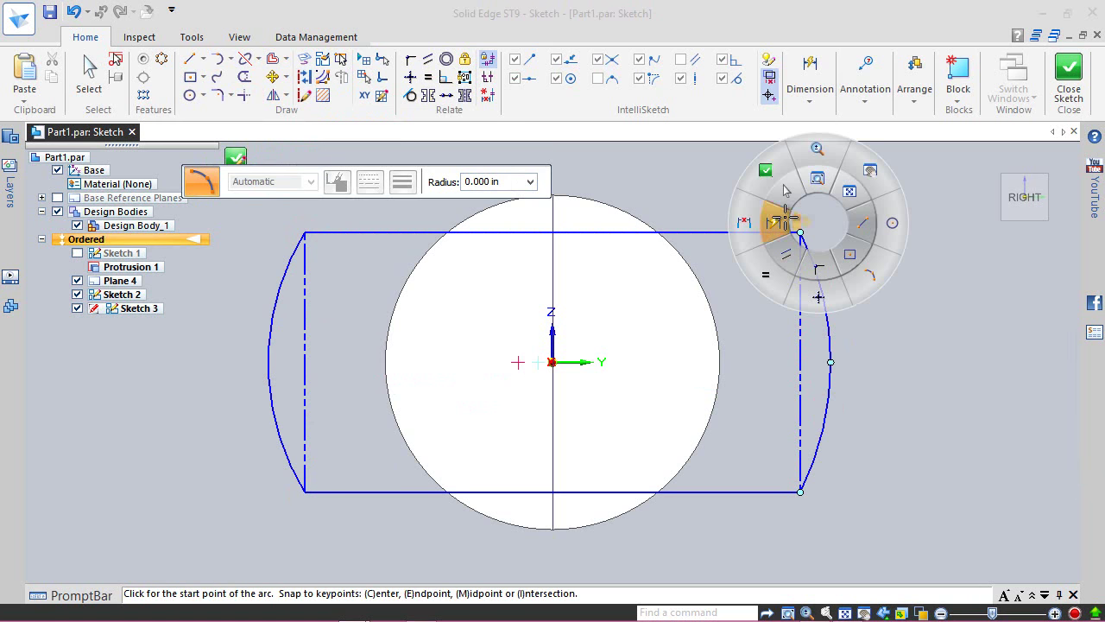
pyautogui.click(775, 228)
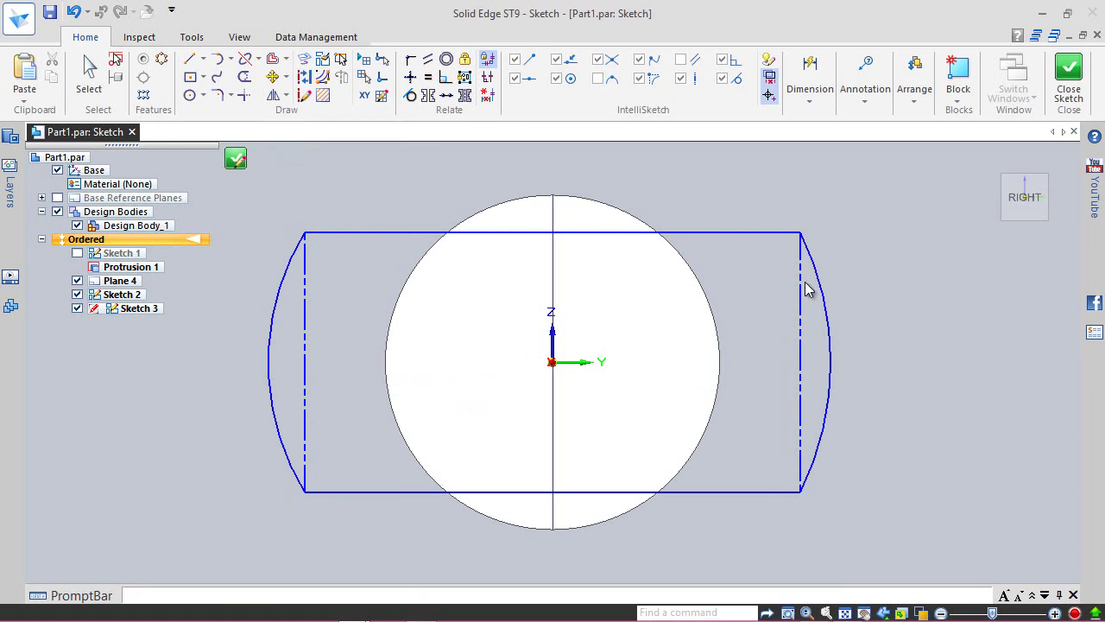
pyautogui.click(828, 313)
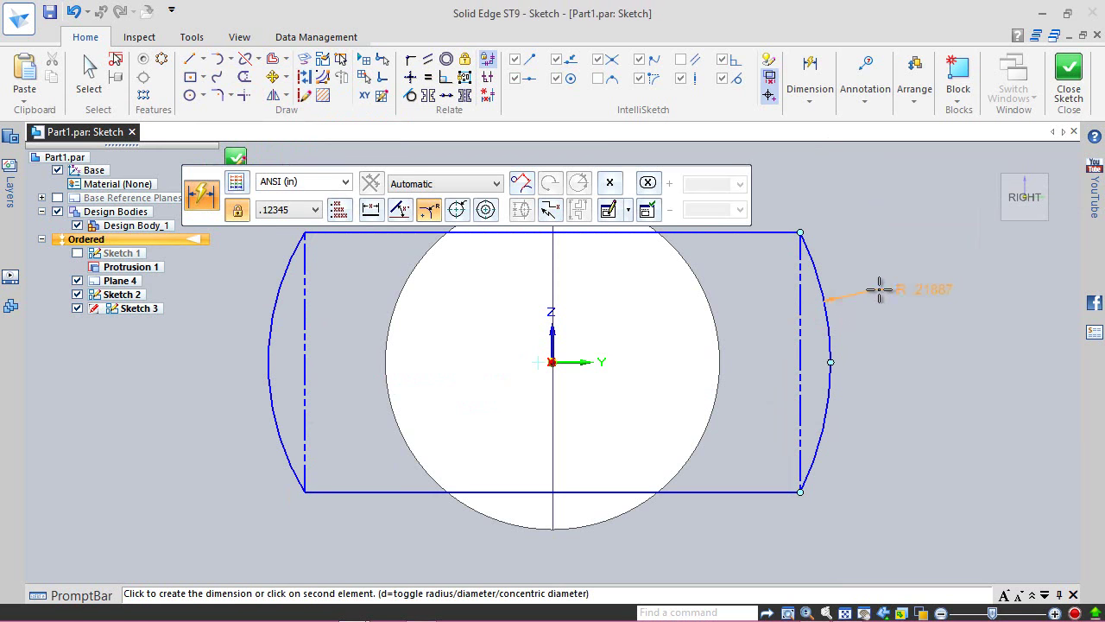
pyautogui.click(876, 289)
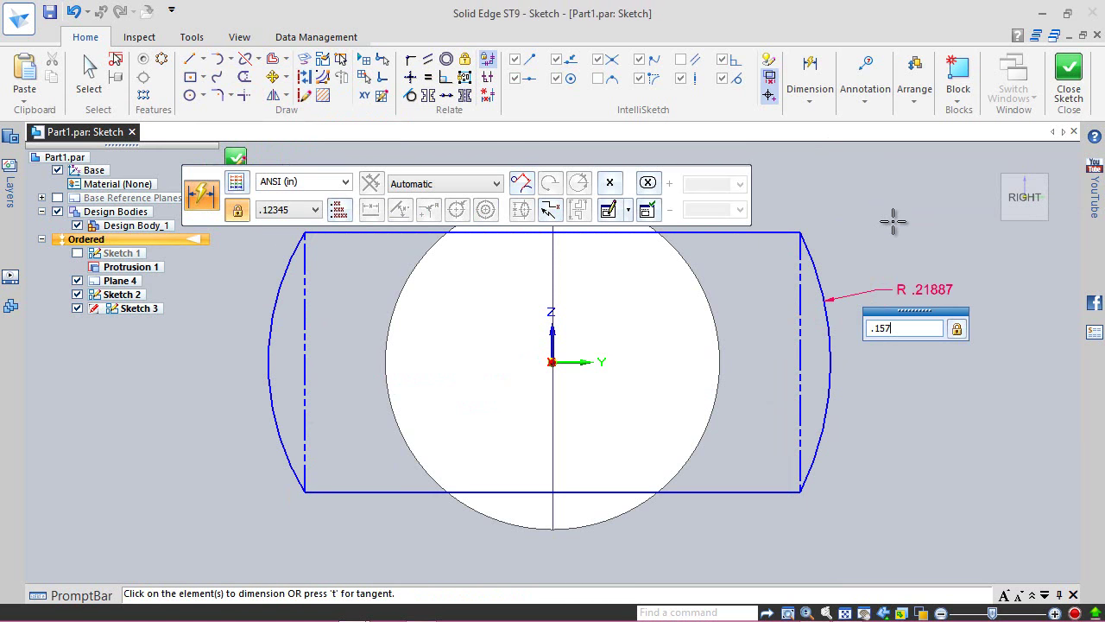
pyautogui.press('Return')
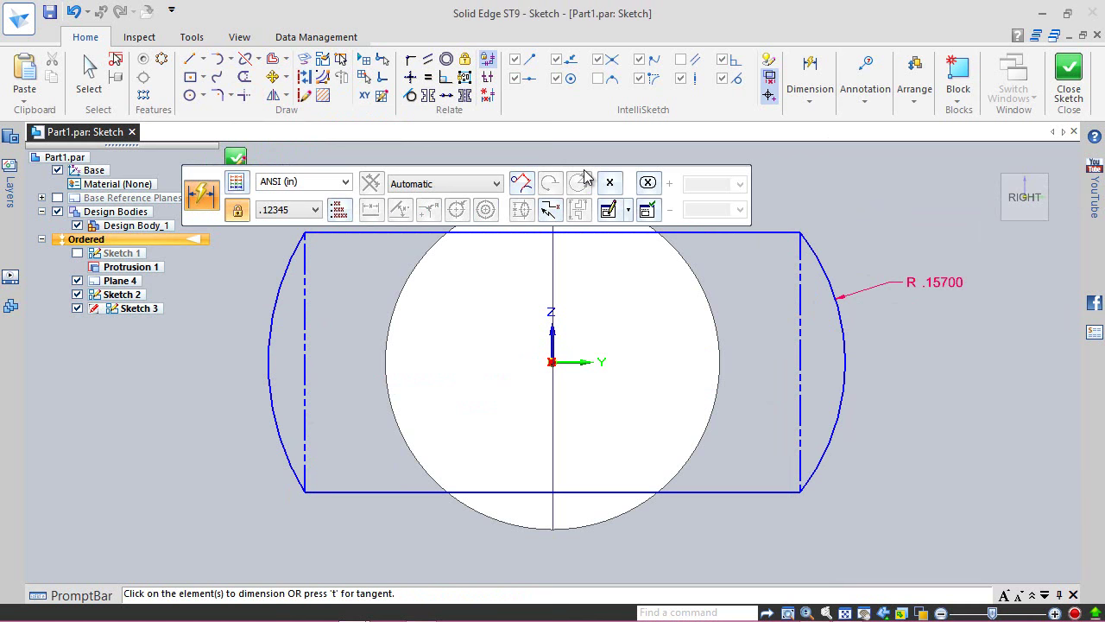
# - Apply an Equal relation between the right-hand and left-hand arcs, and leave the relation command
pyautogui.click(429, 77)
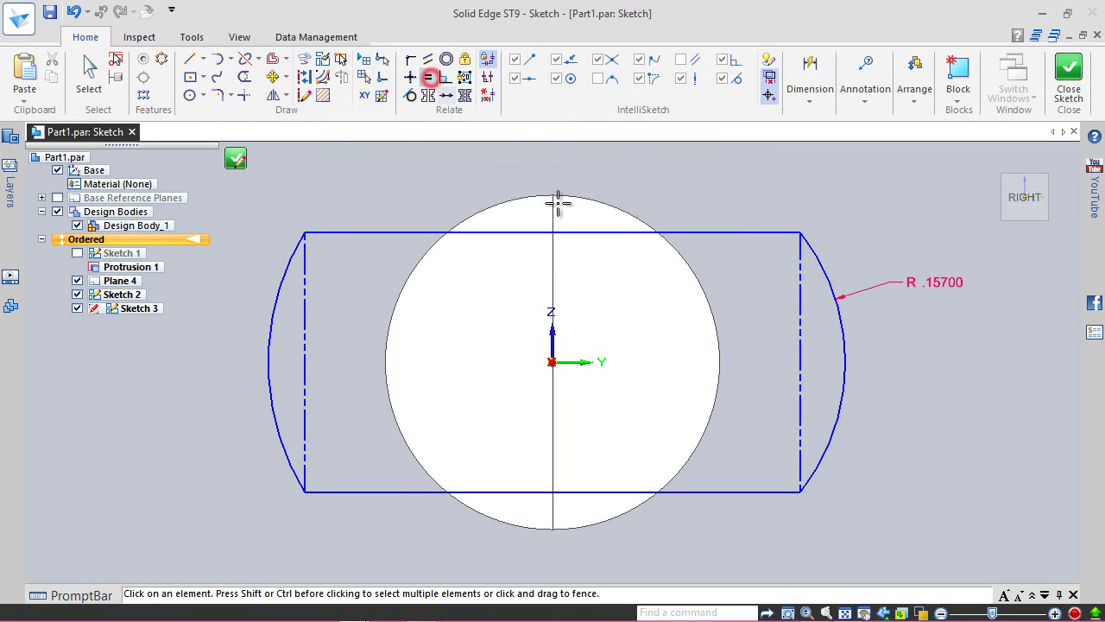
pyautogui.click(838, 349)
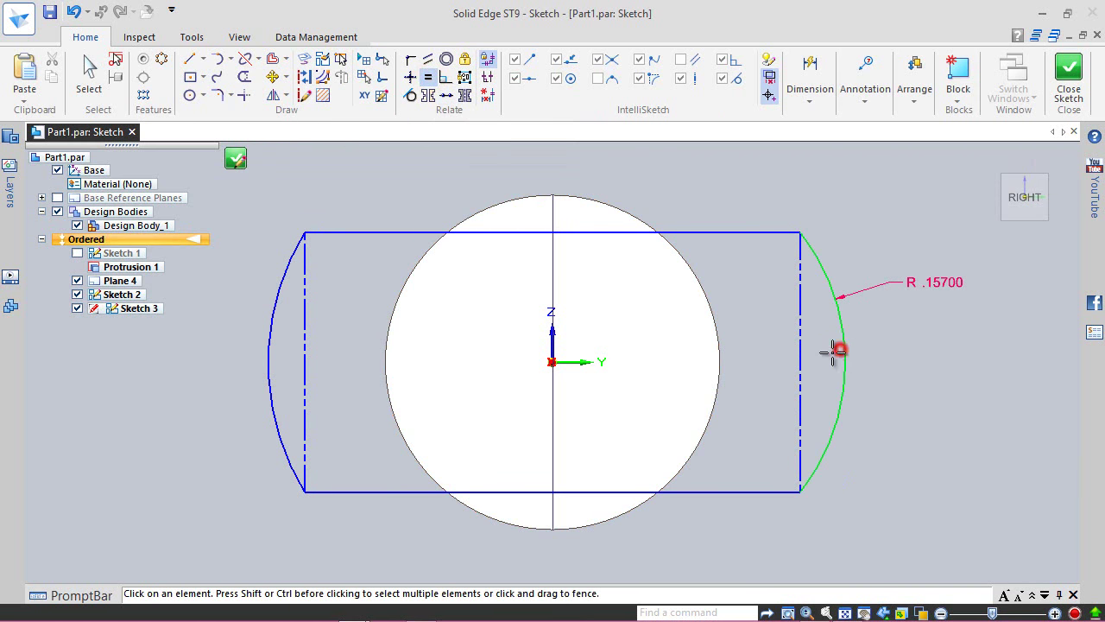
pyautogui.click(270, 346)
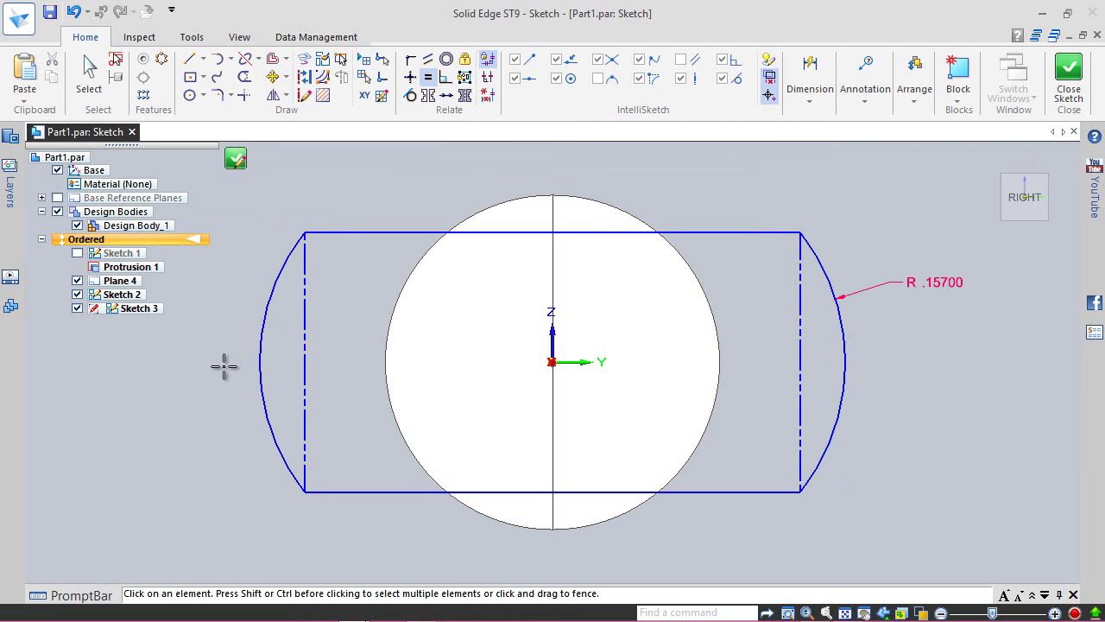
pyautogui.press('Escape')
pyautogui.press('Escape')
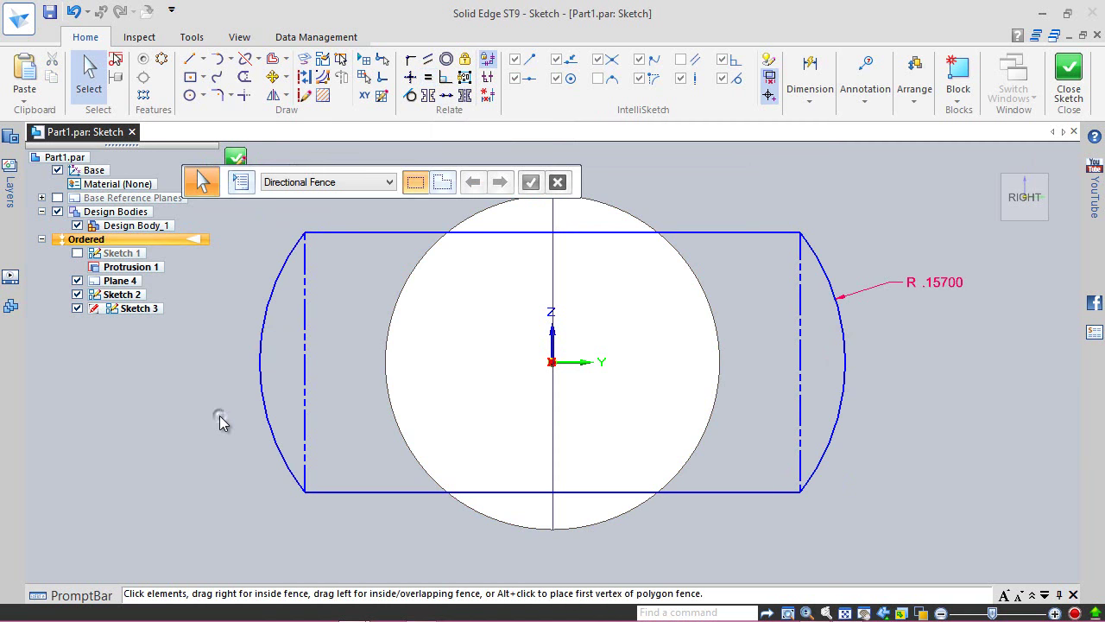
# - Dimension the rectangle with a width of 0.286 in and a height of 0.125 in using Smart Dimension
pyautogui.moveTo(219, 415); pyautogui.dragTo(176, 403, button='right')
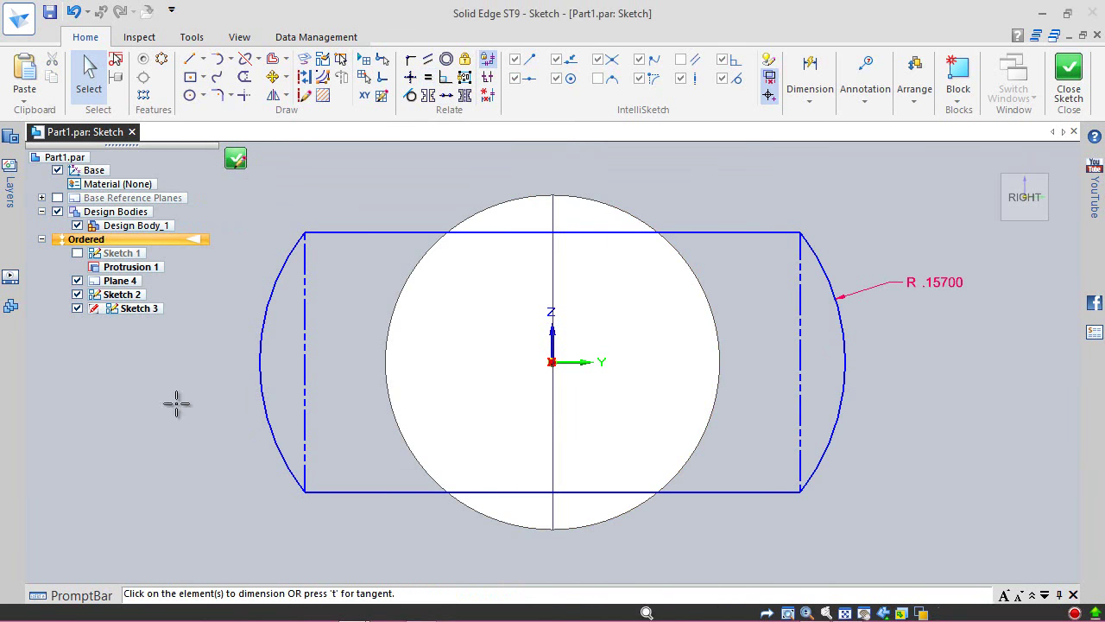
pyautogui.click(673, 492)
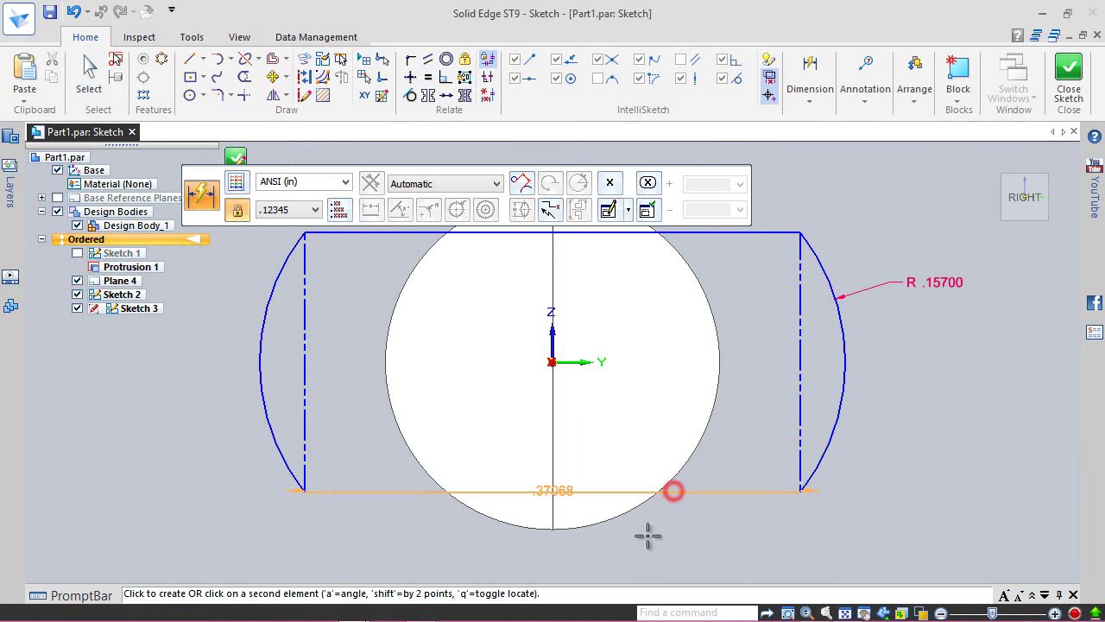
pyautogui.click(623, 550)
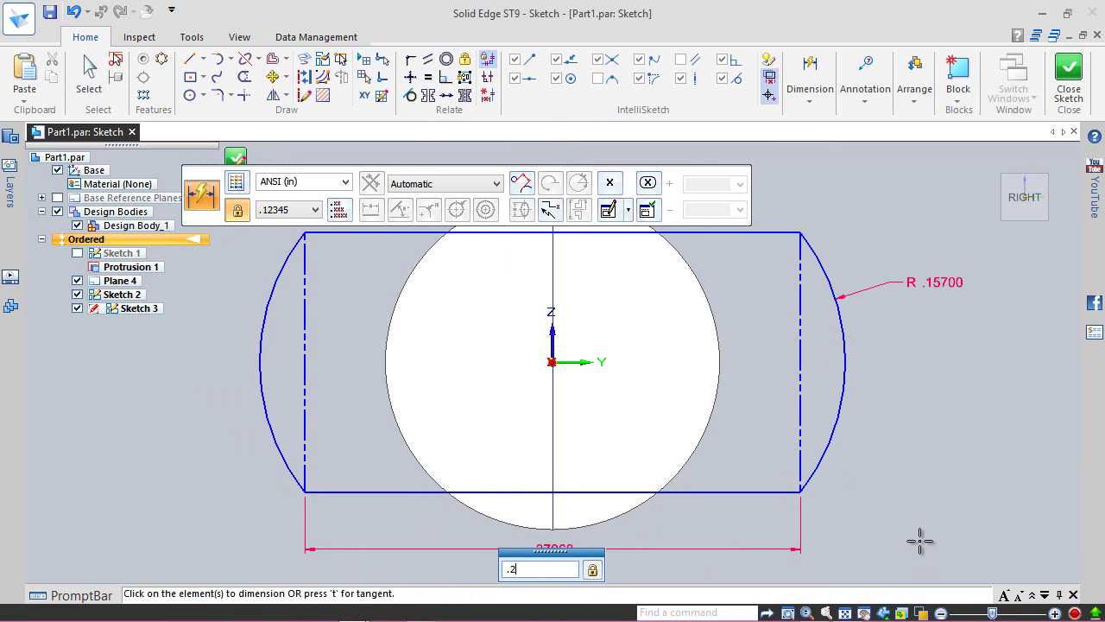
pyautogui.write('.286')
pyautogui.press('Return')
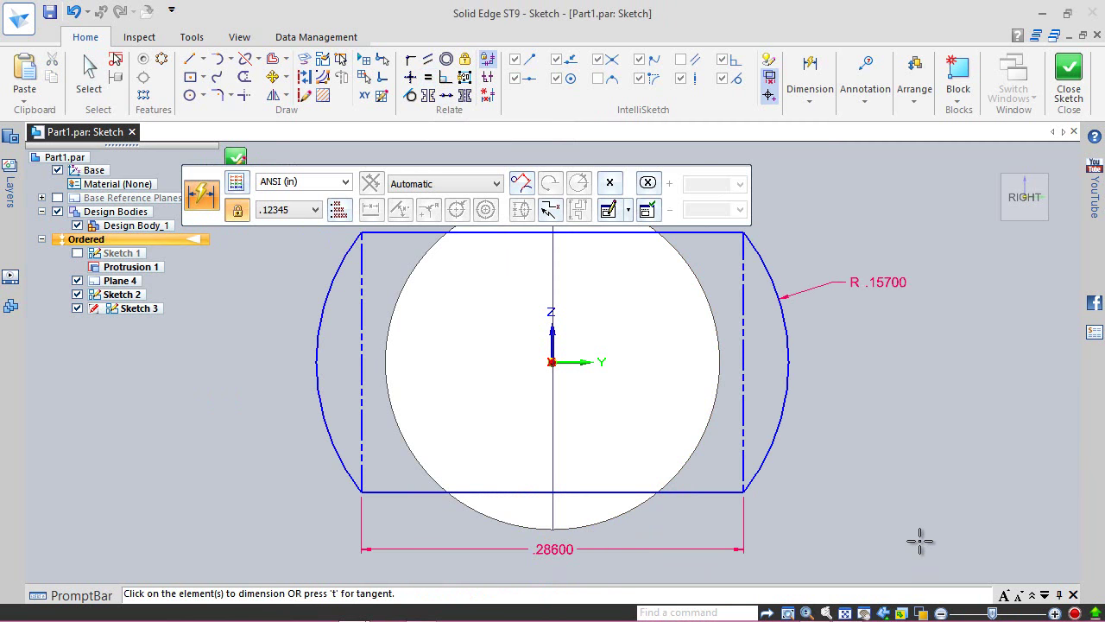
pyautogui.click(744, 357)
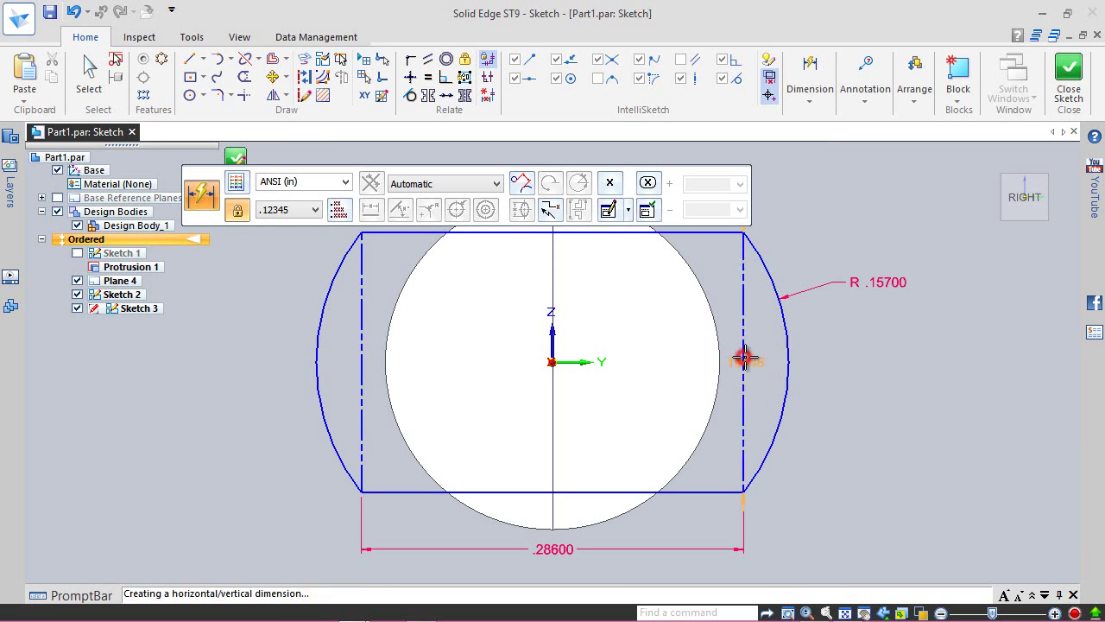
pyautogui.click(942, 334)
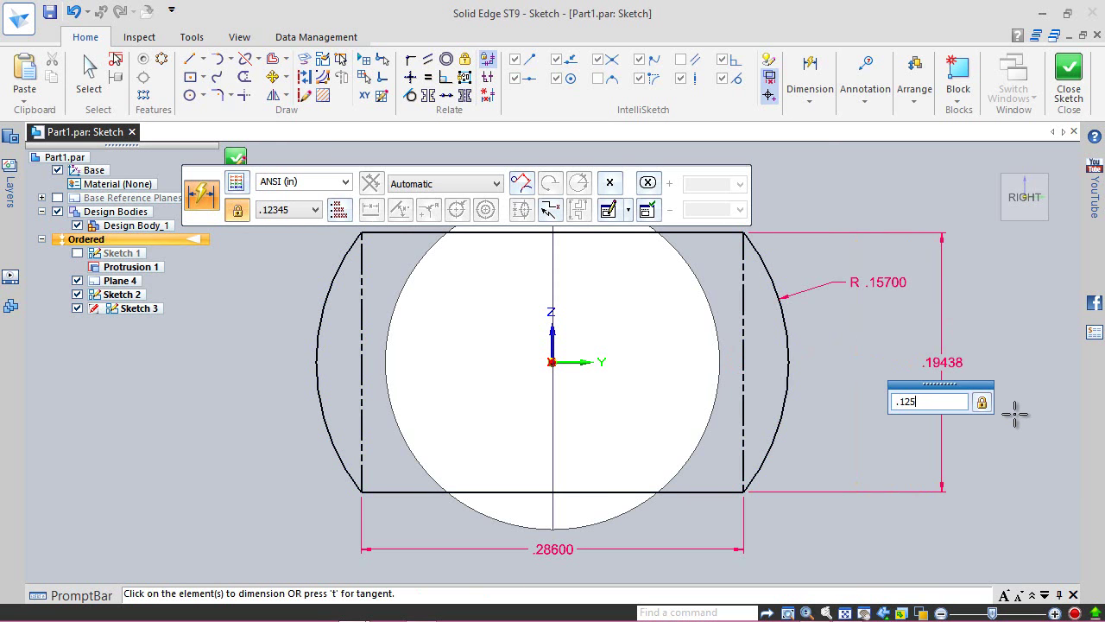
pyautogui.press('Return')
pyautogui.press('Escape')
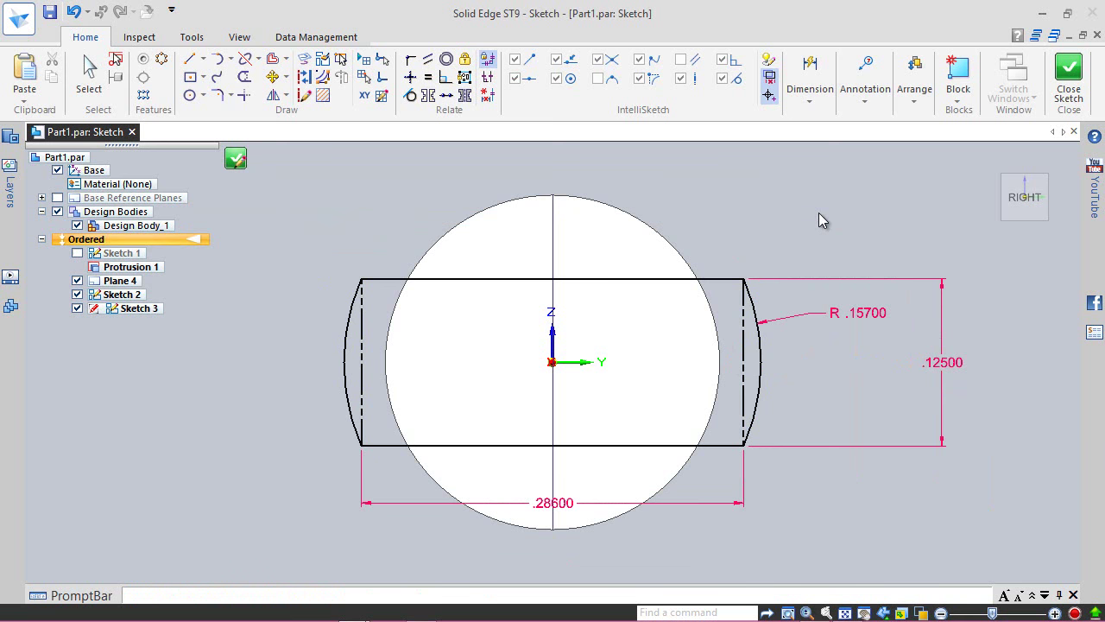
# - Close and finish the tip profile sketch on the offset plane, and leave the Sketch command
pyautogui.click(1068, 78)
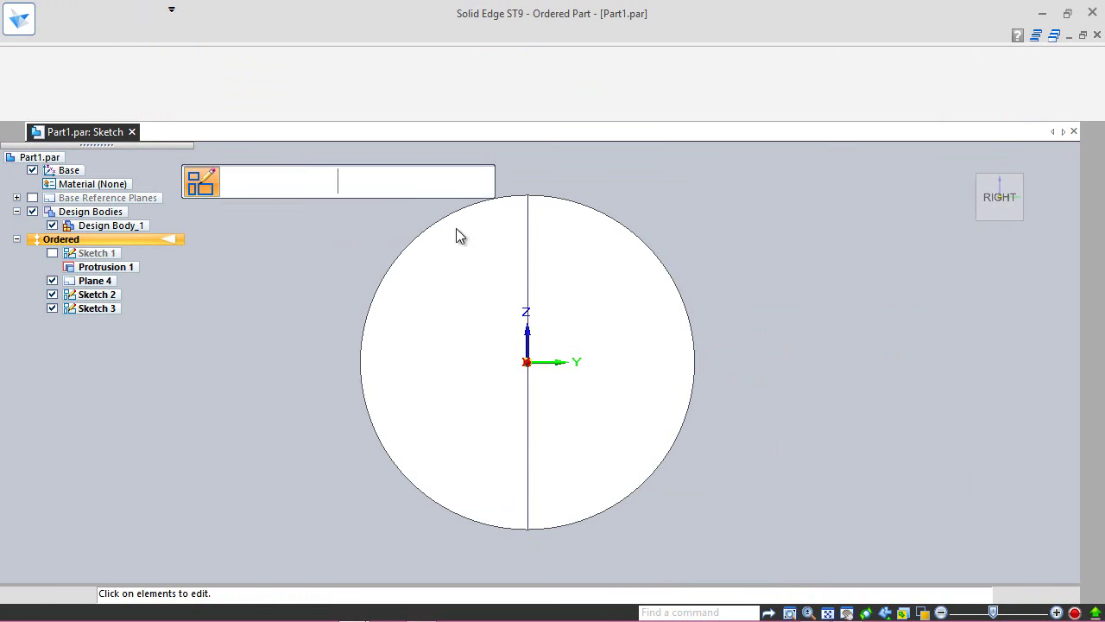
pyautogui.click(306, 182)
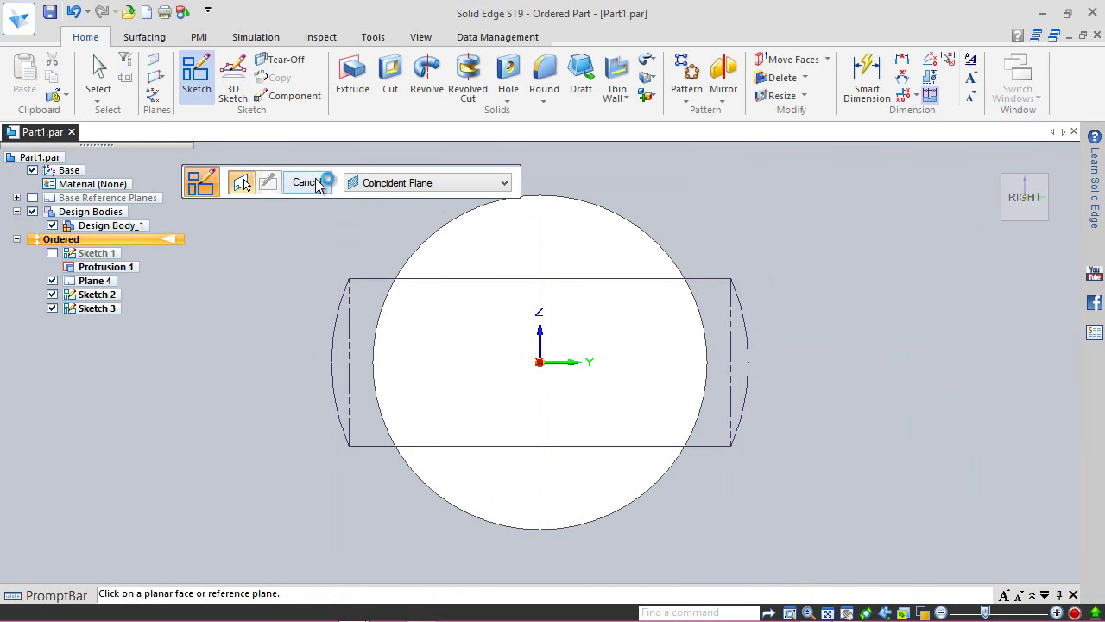
pyautogui.click(315, 180)
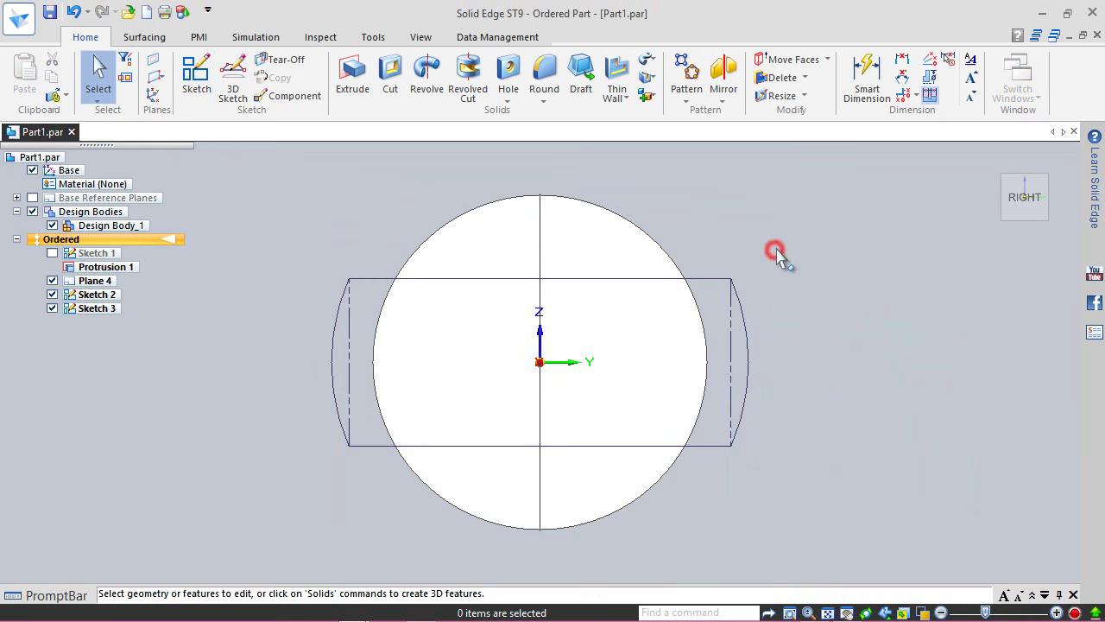
# - Return to the isometric view and hide the offset reference plane
pyautogui.click(1009, 184)
pyautogui.scroll(3, 748, 387)
pyautogui.scroll(1, 786, 531)
pyautogui.scroll(1, 700, 464)
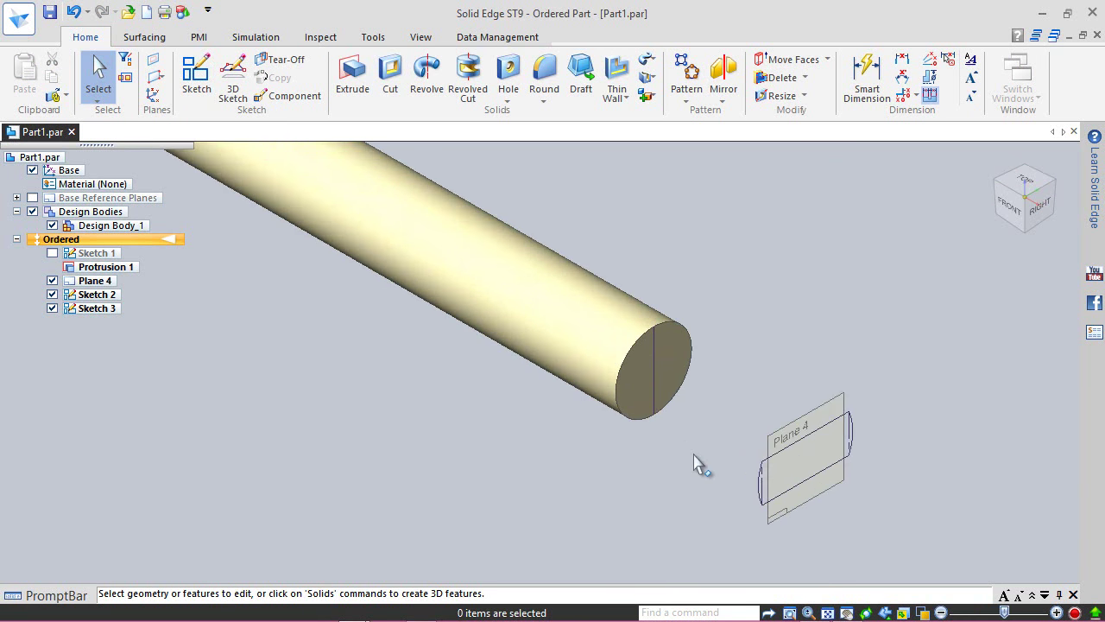
pyautogui.click(52, 281)
pyautogui.click(278, 453)
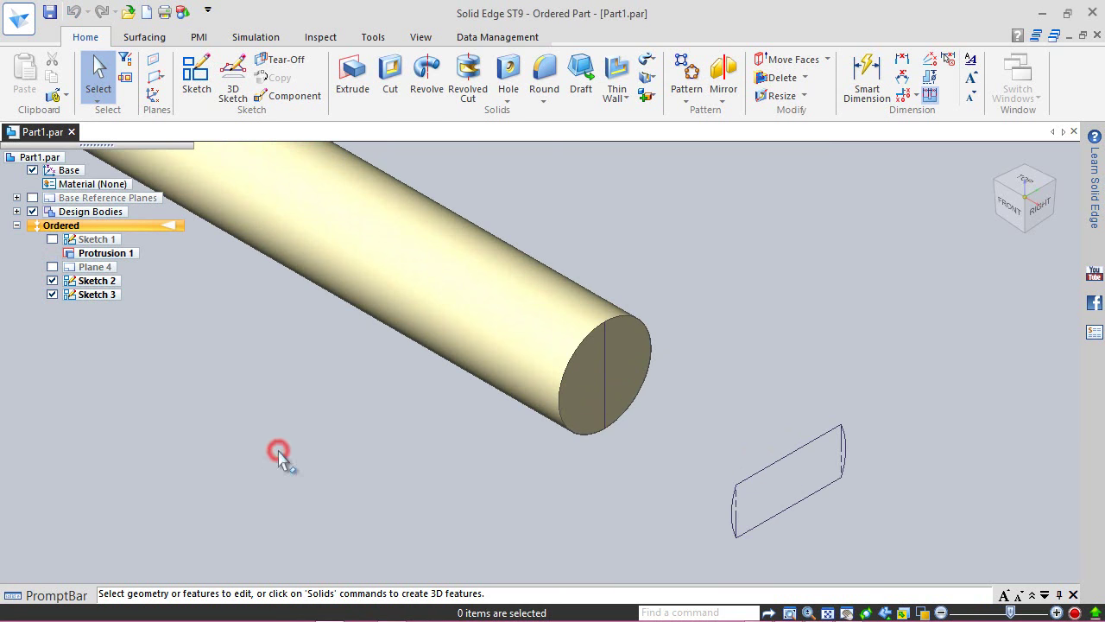
# - Edit the profile of Sketch 2 on the rod's end face and convert its vertical line to construction geometry
pyautogui.click(105, 282)
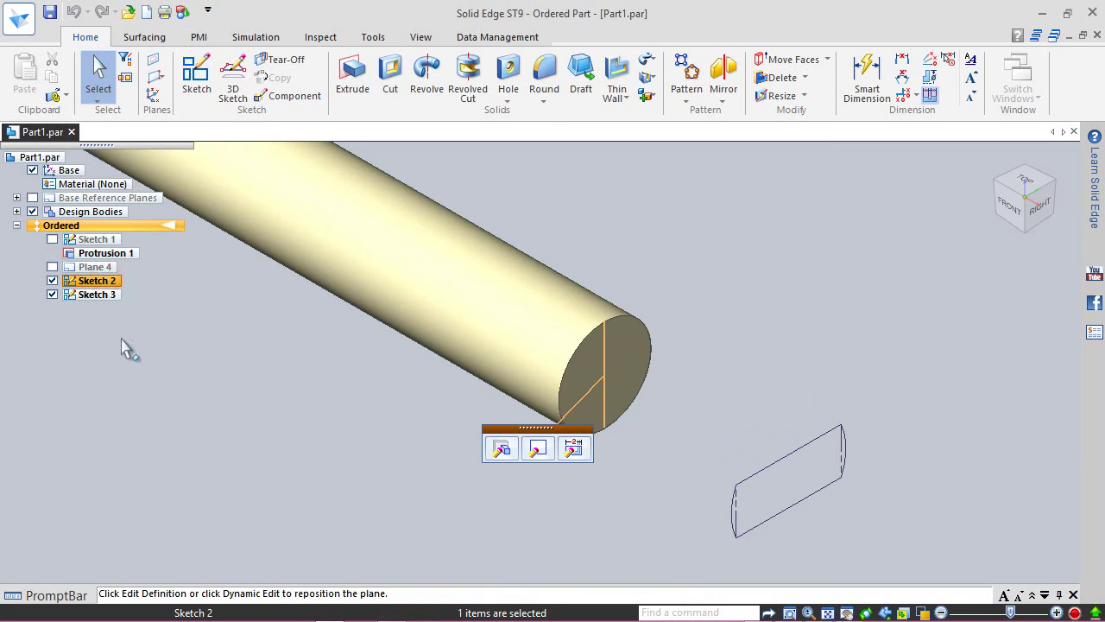
pyautogui.click(535, 451)
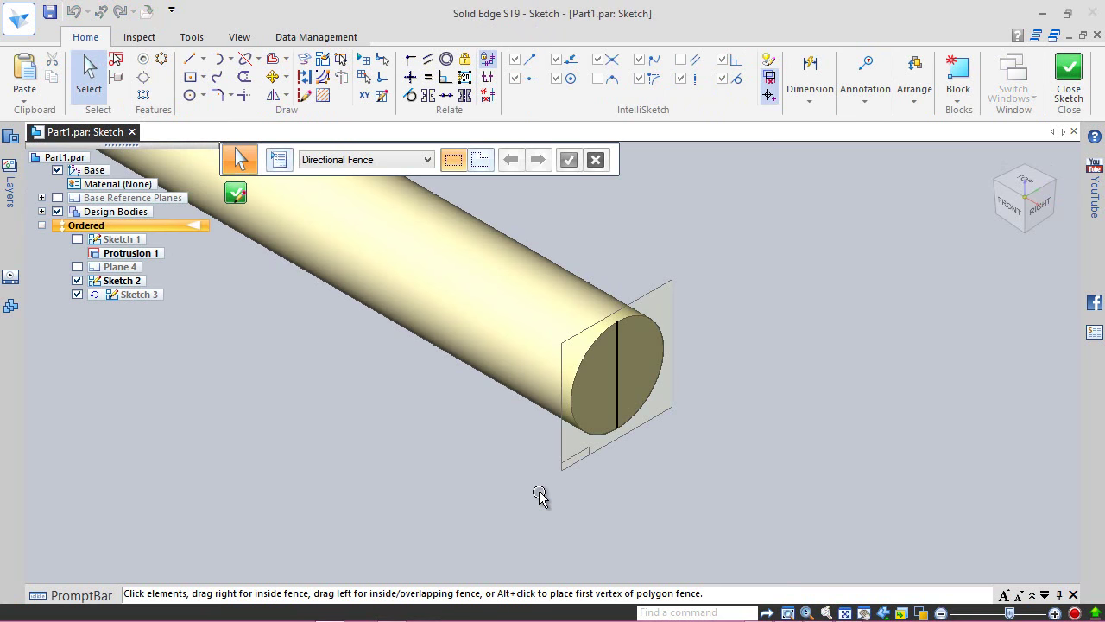
pyautogui.click(305, 77)
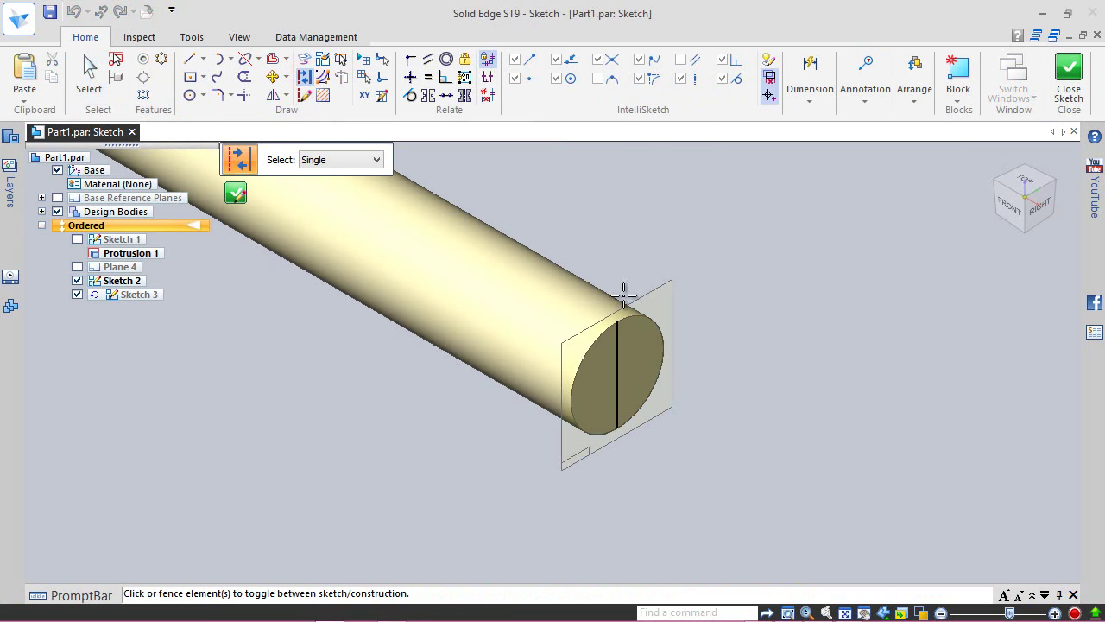
pyautogui.click(618, 369)
pyautogui.press('Escape')
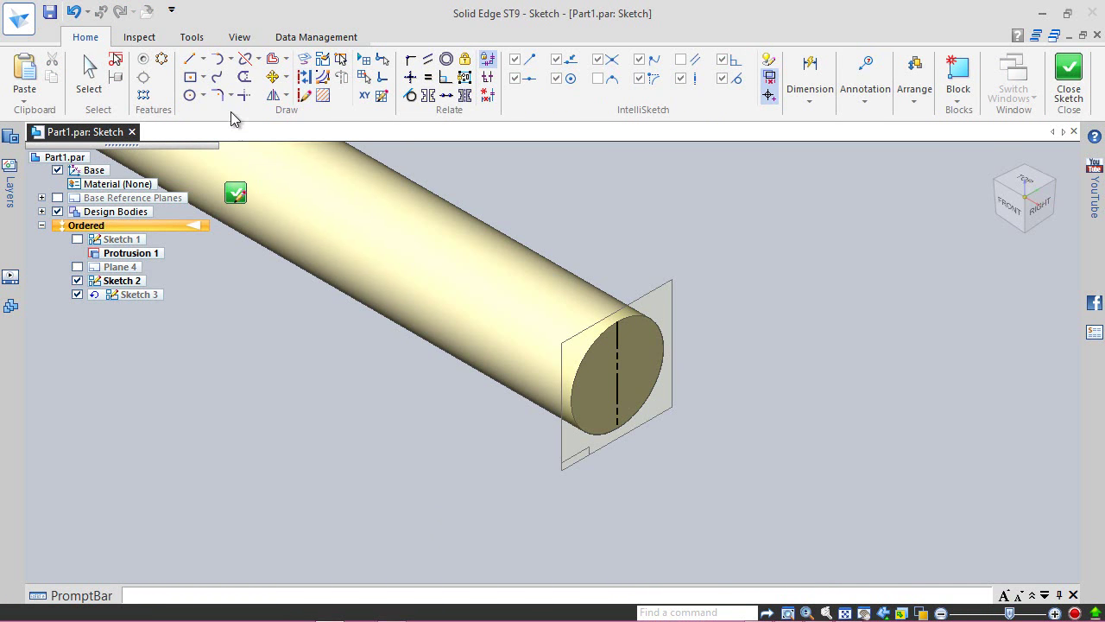
# - Draw the right-hand half arc of radius 0.125 in by center point, centered on the construction line's midpoint and joining its two endpoints
pyautogui.click(231, 59)
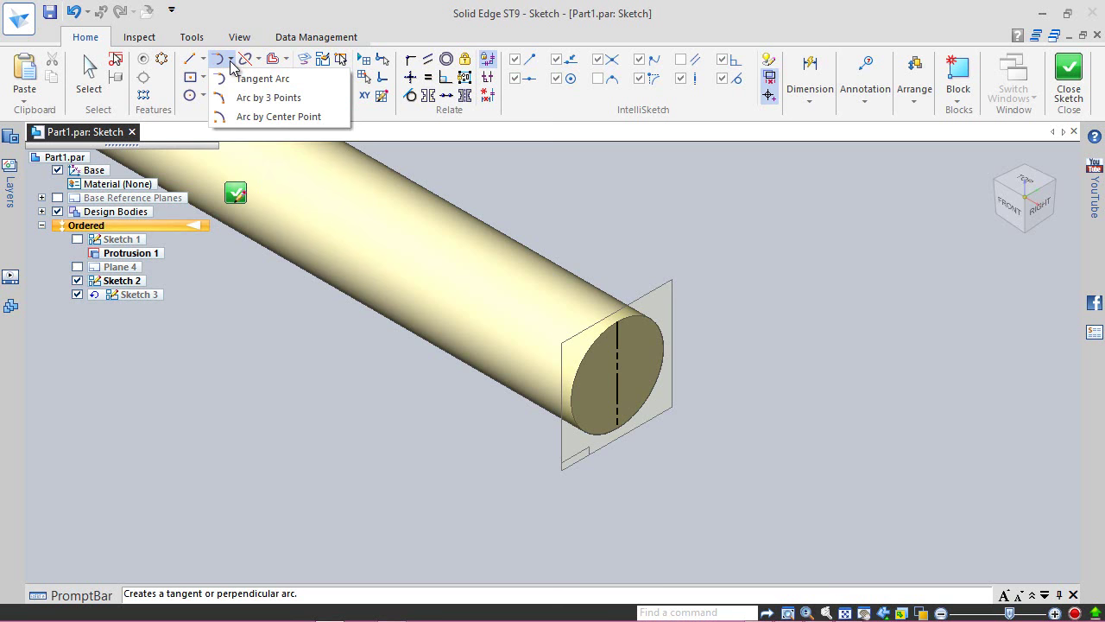
pyautogui.click(264, 115)
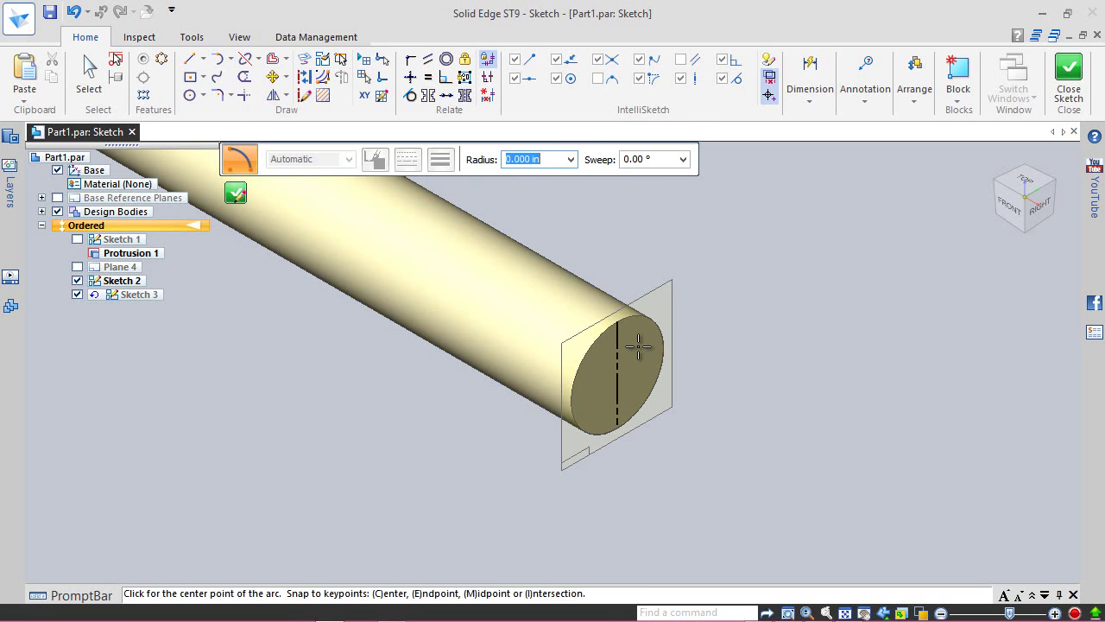
pyautogui.click(616, 376)
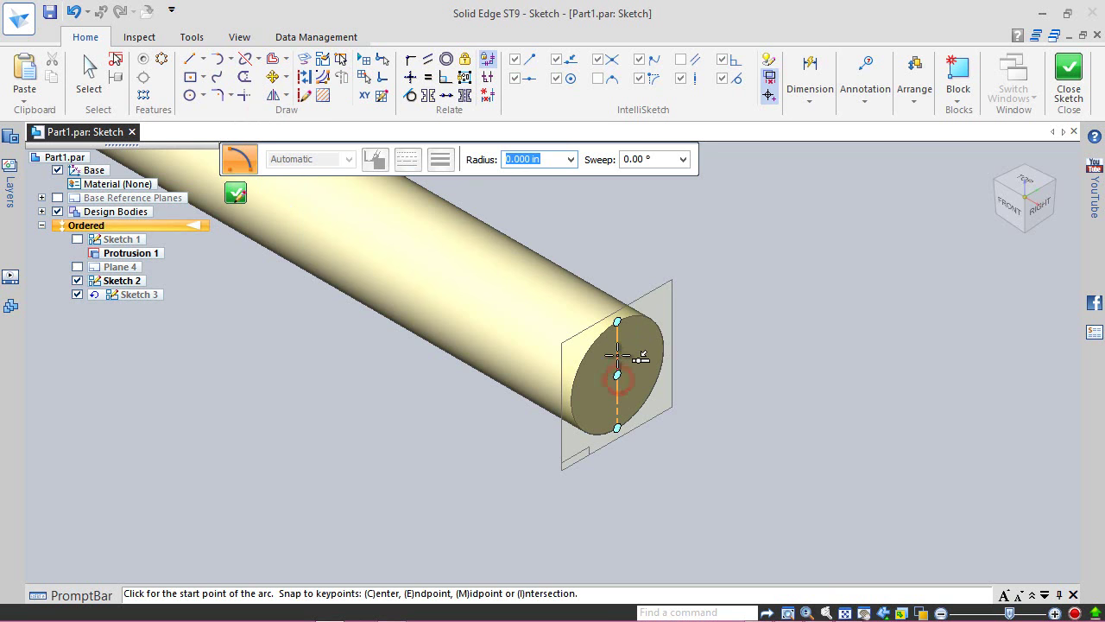
pyautogui.click(617, 321)
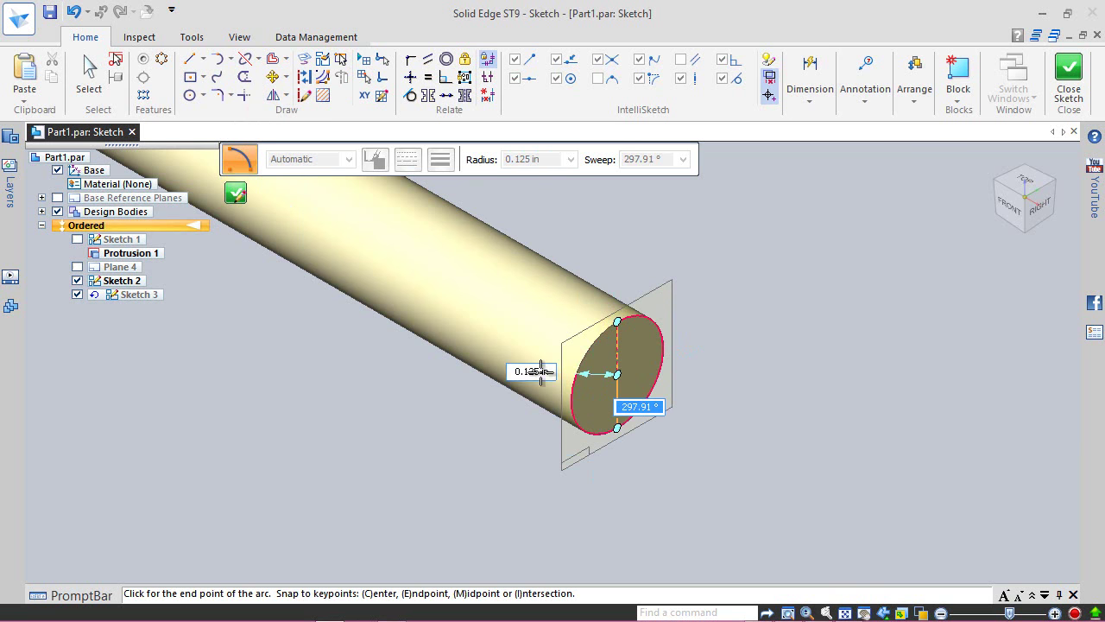
pyautogui.click(617, 428)
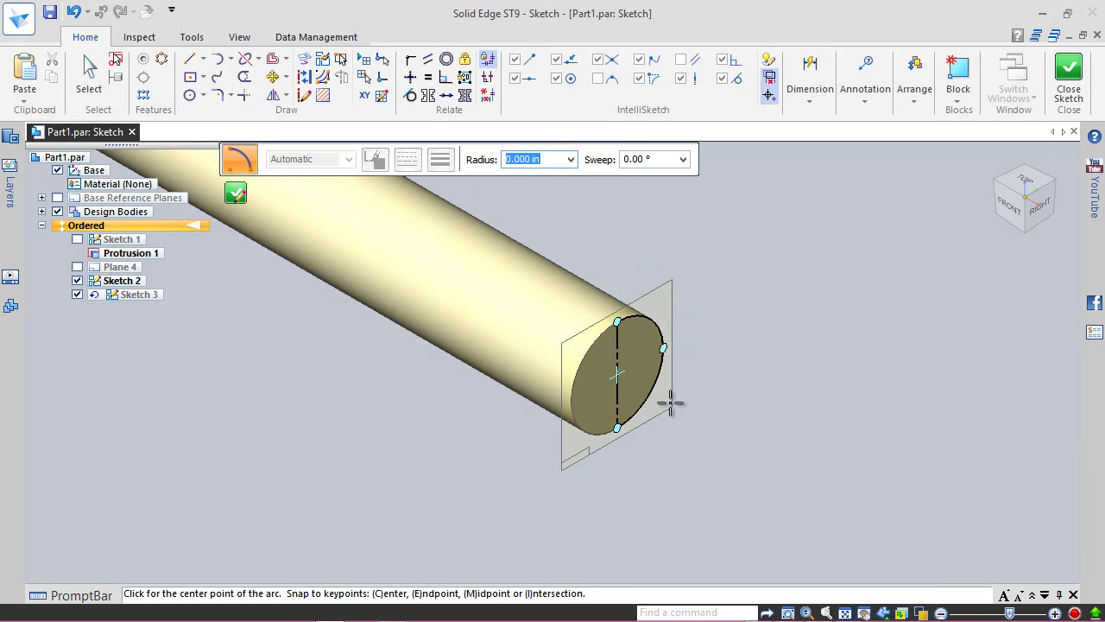
# - Draw the left-hand half arc of radius 0.125 in between the construction line's endpoints, and leave the arc command
pyautogui.click(616, 375)
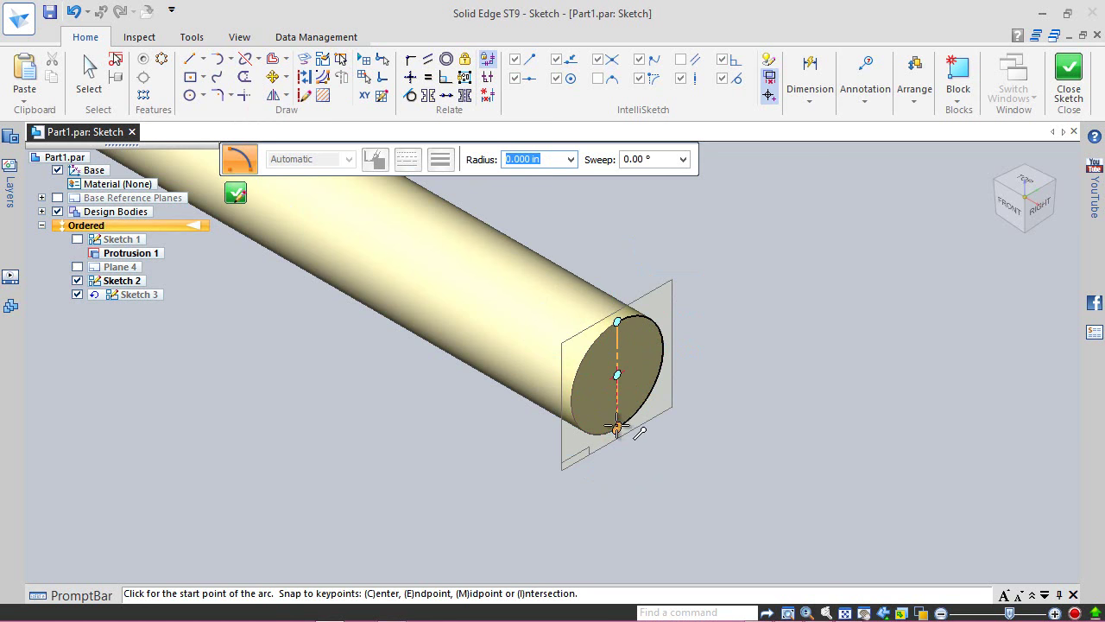
pyautogui.click(617, 429)
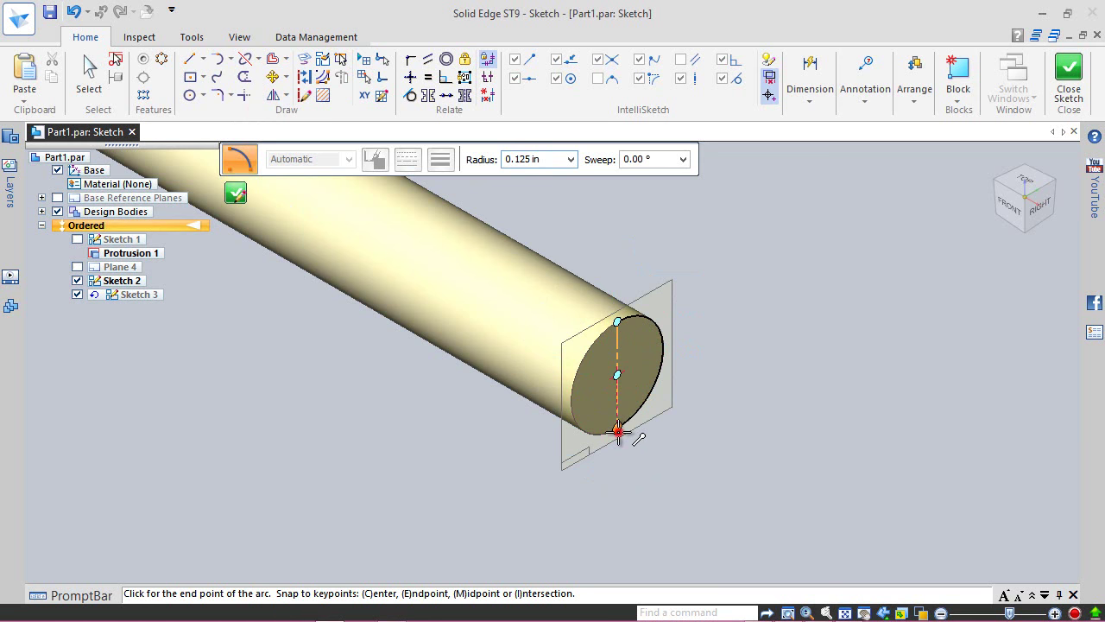
pyautogui.click(616, 323)
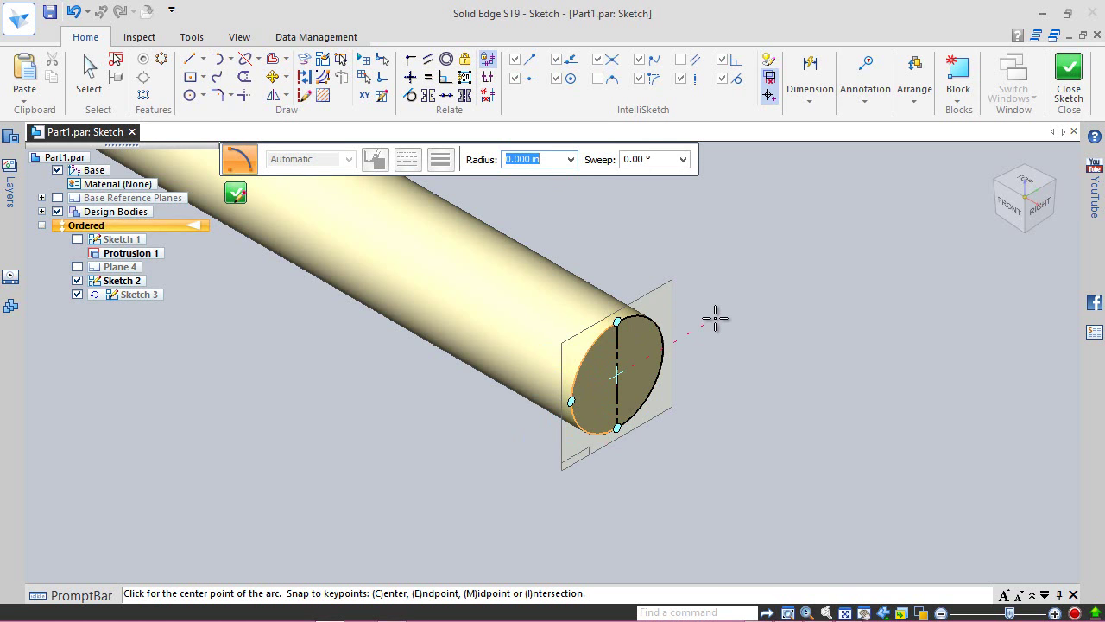
pyautogui.press('Escape')
# - Close and finish the edited end-face sketch, and save the part
pyautogui.click(1068, 76)
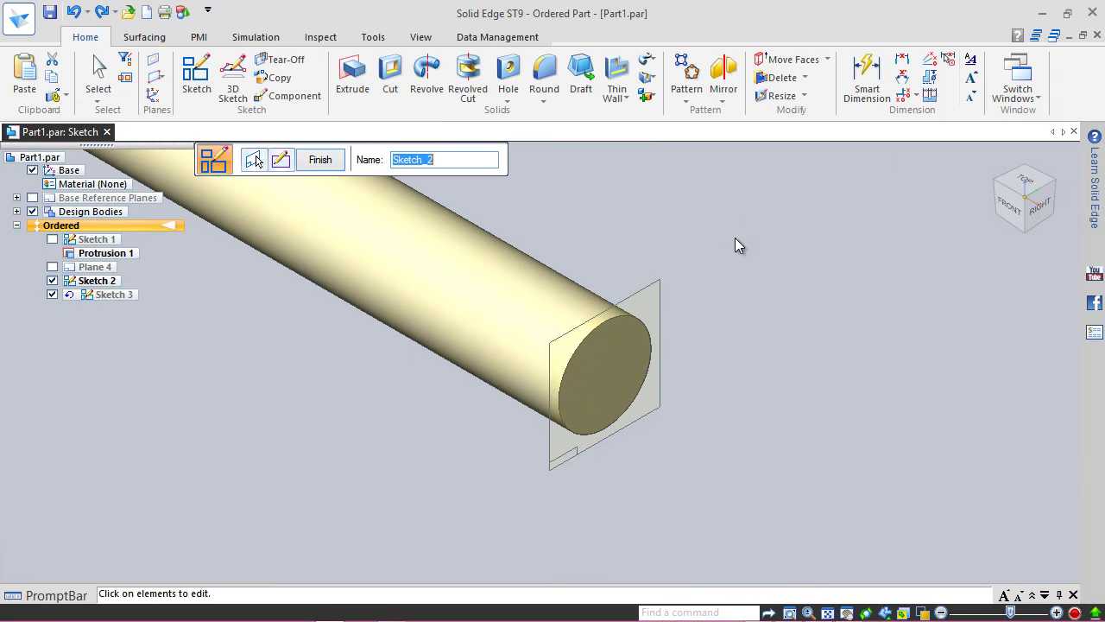
pyautogui.click(320, 160)
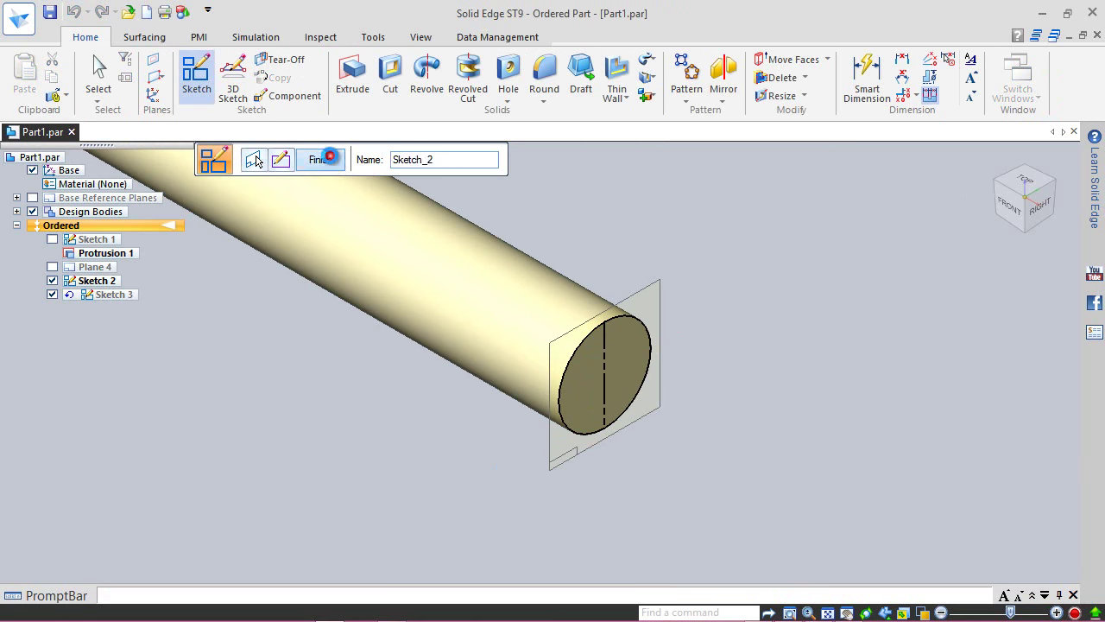
pyautogui.click(49, 12)
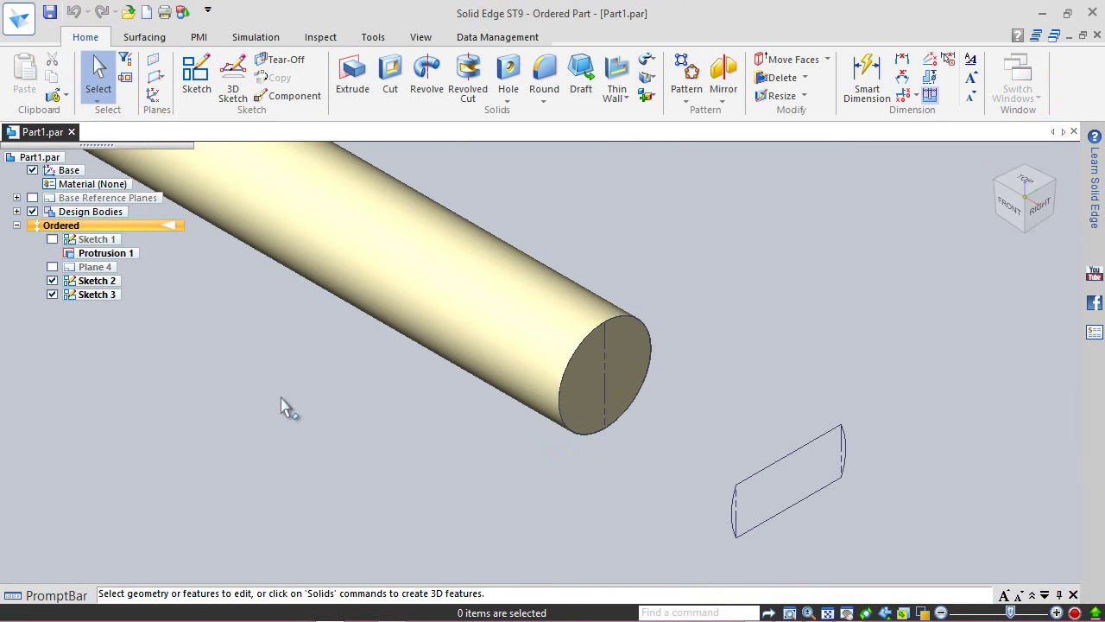
# - Create a BlueSurf surface from the left-hand half arc of Sketch 2 to the left-hand arc of Sketch 3, using single-element selection
pyautogui.click(144, 37)
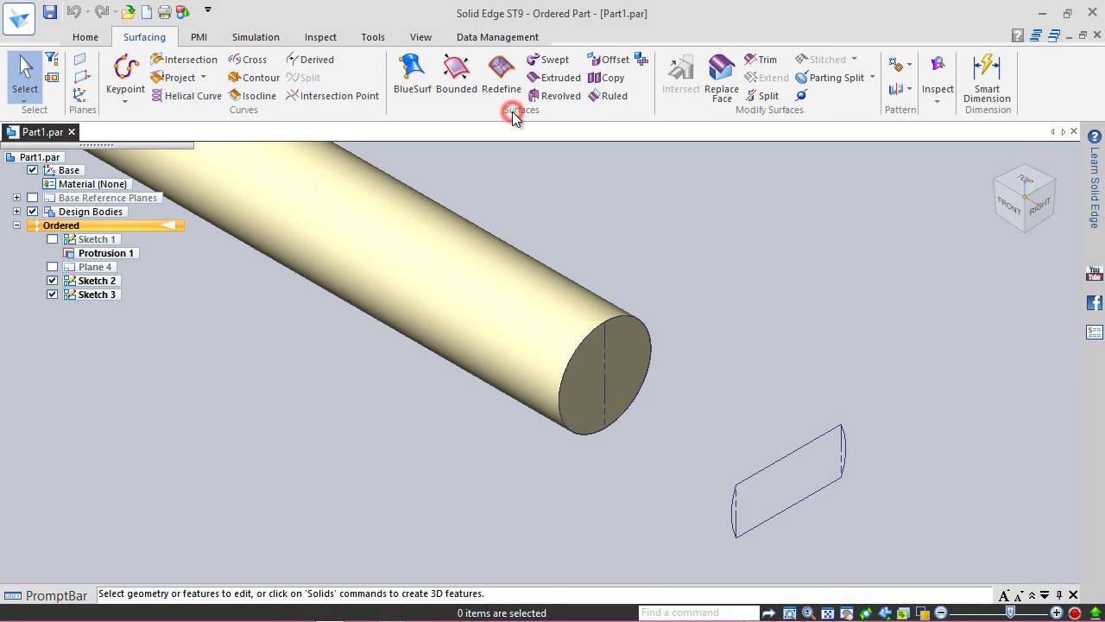
pyautogui.click(402, 79)
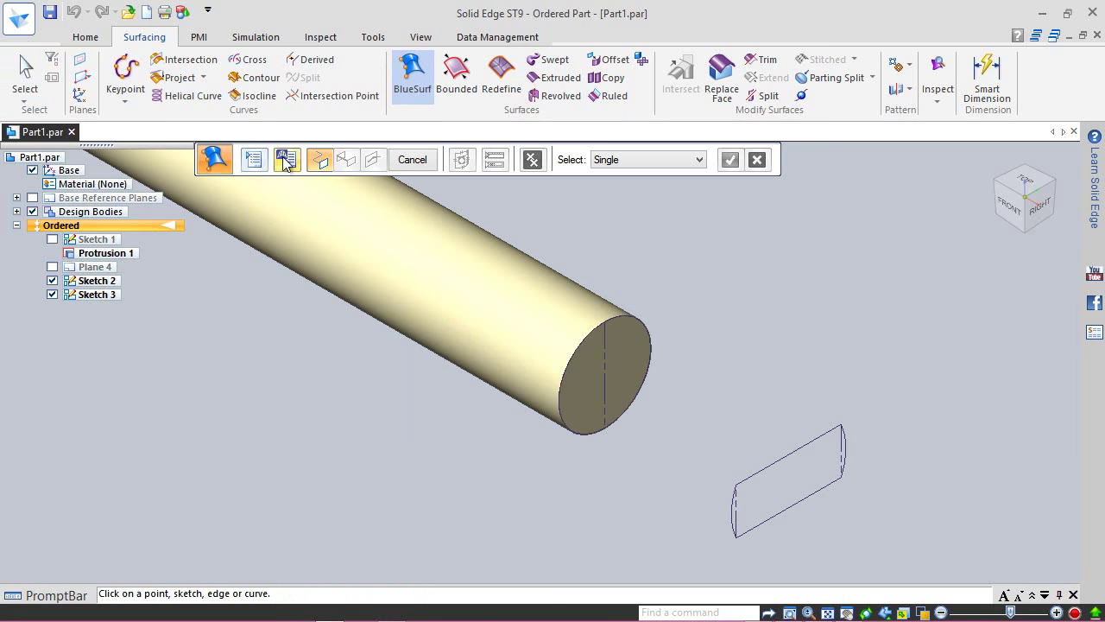
pyautogui.click(319, 159)
pyautogui.rightClick(560, 394)
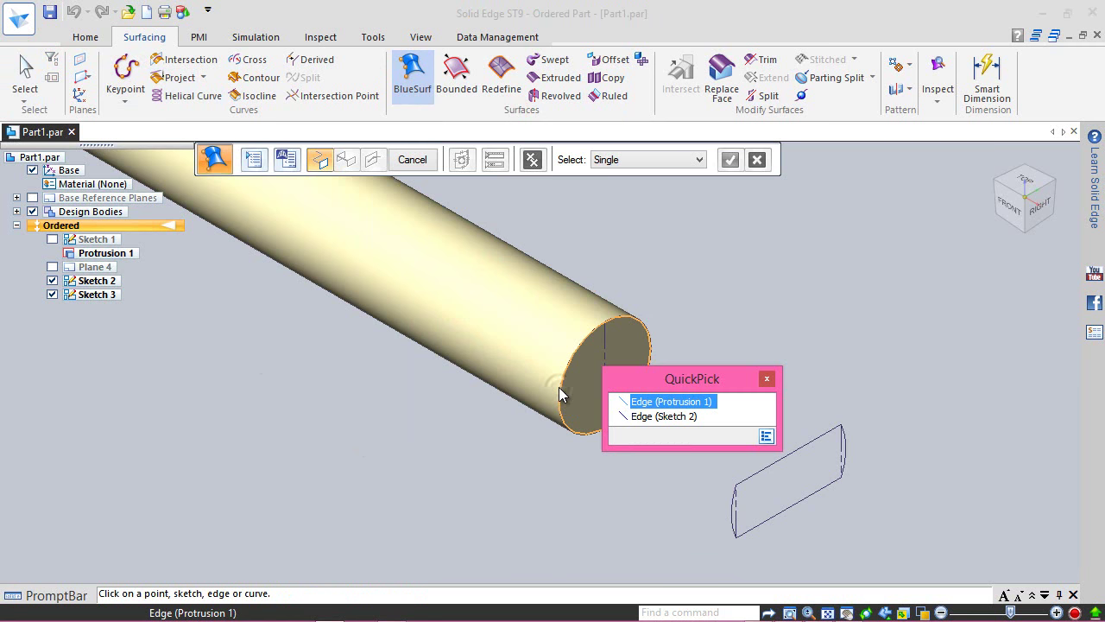
pyautogui.click(662, 419)
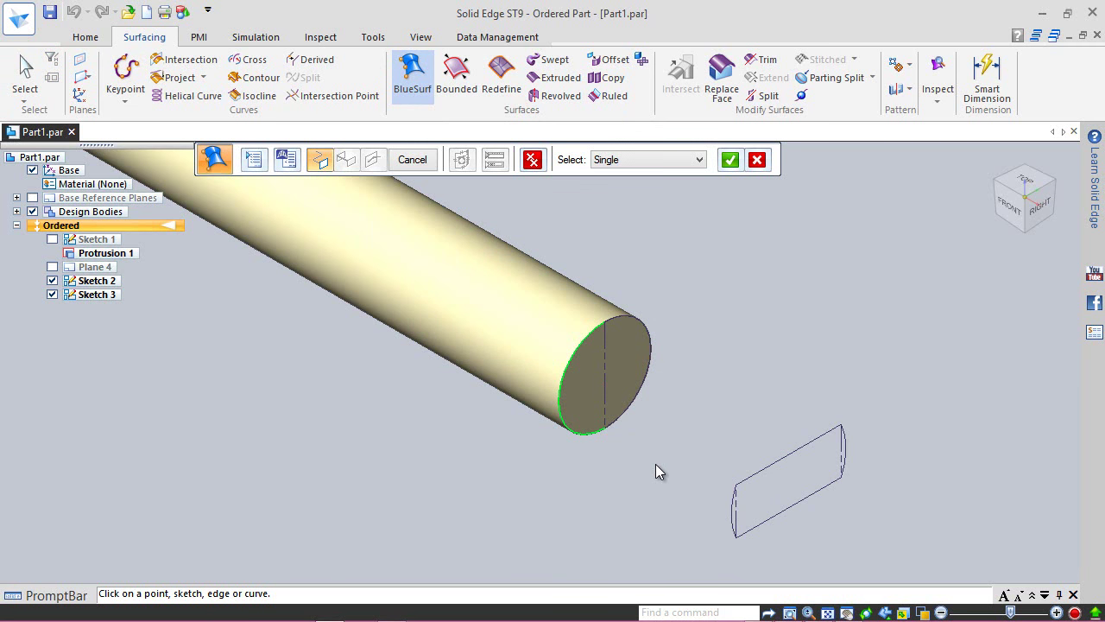
pyautogui.click(730, 160)
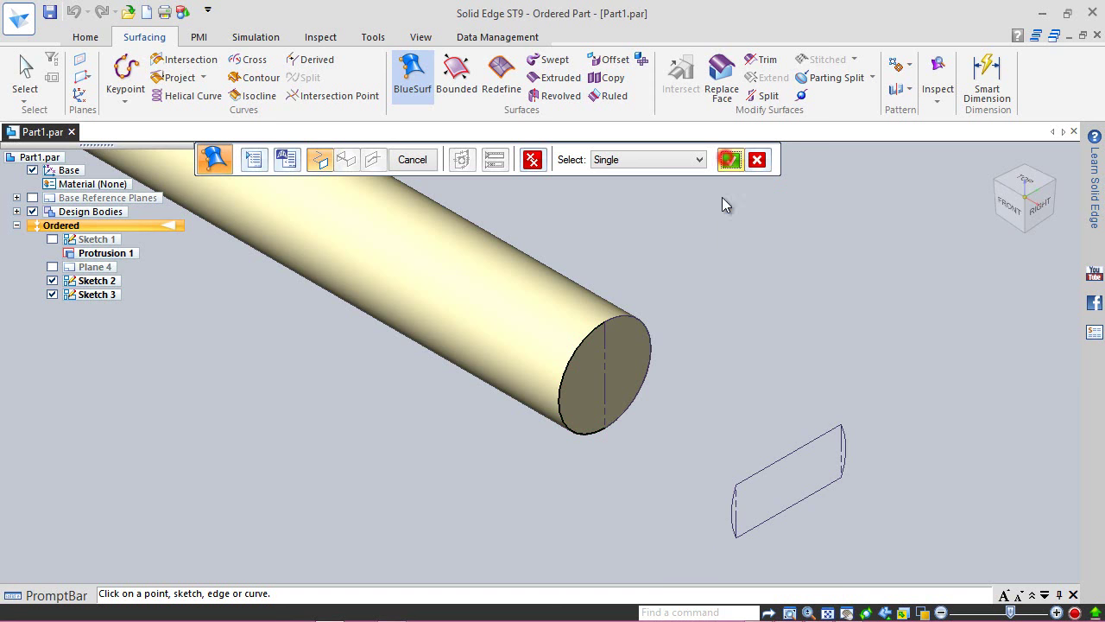
pyautogui.click(733, 531)
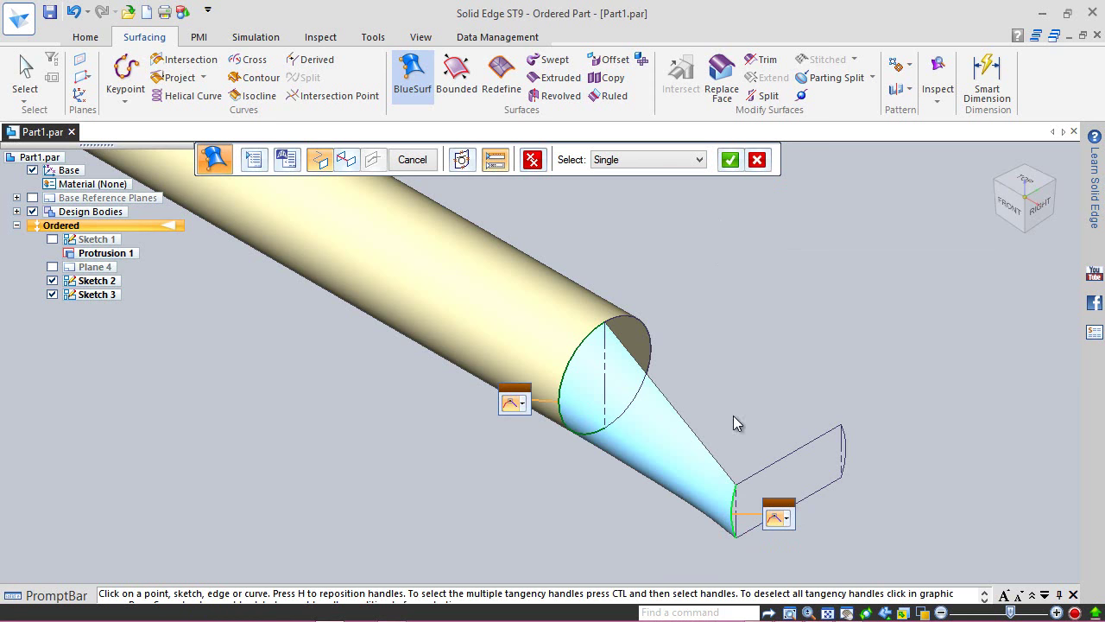
pyautogui.click(730, 161)
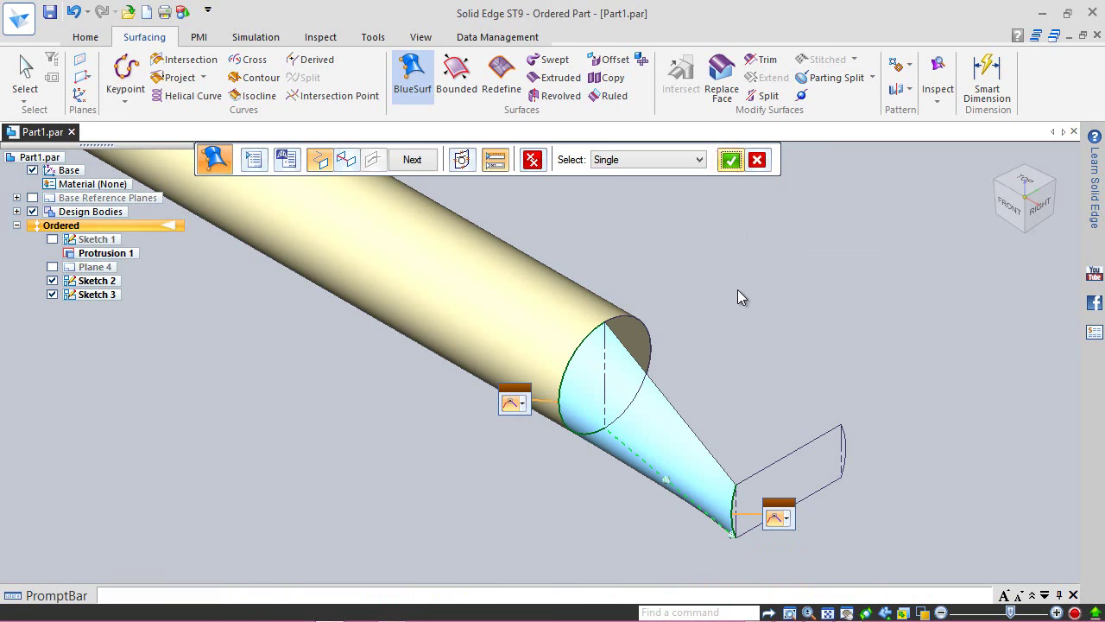
pyautogui.click(423, 164)
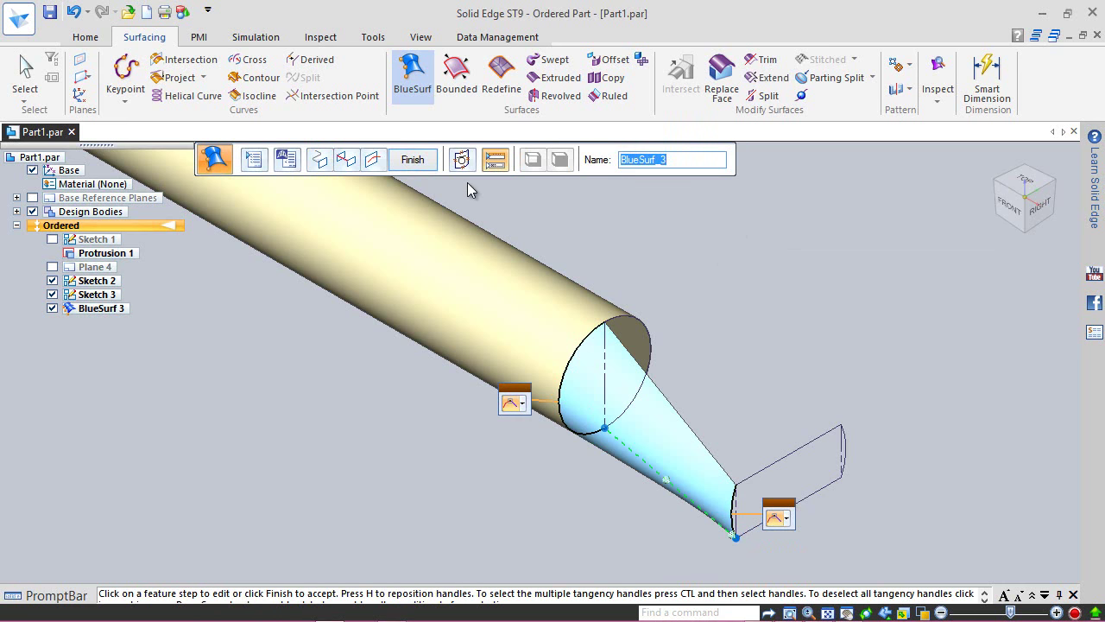
pyautogui.click(420, 164)
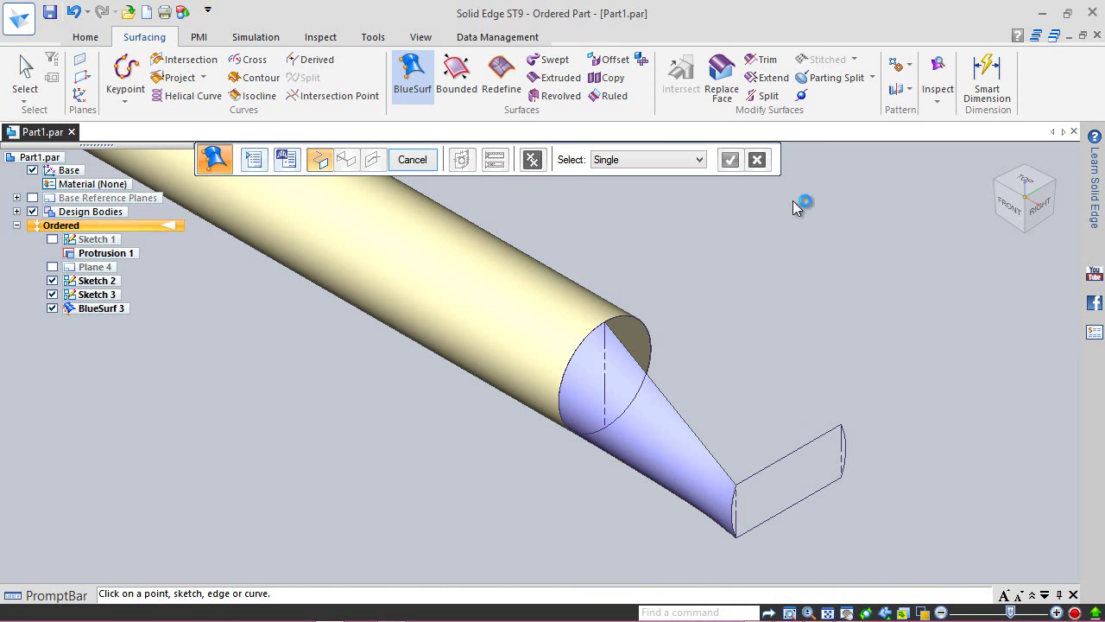
# - Create a second BlueSurf surface on the opposite side, from the right-hand half arc of Sketch 2 to the right-hand arc of Sketch 3
pyautogui.click(1047, 186)
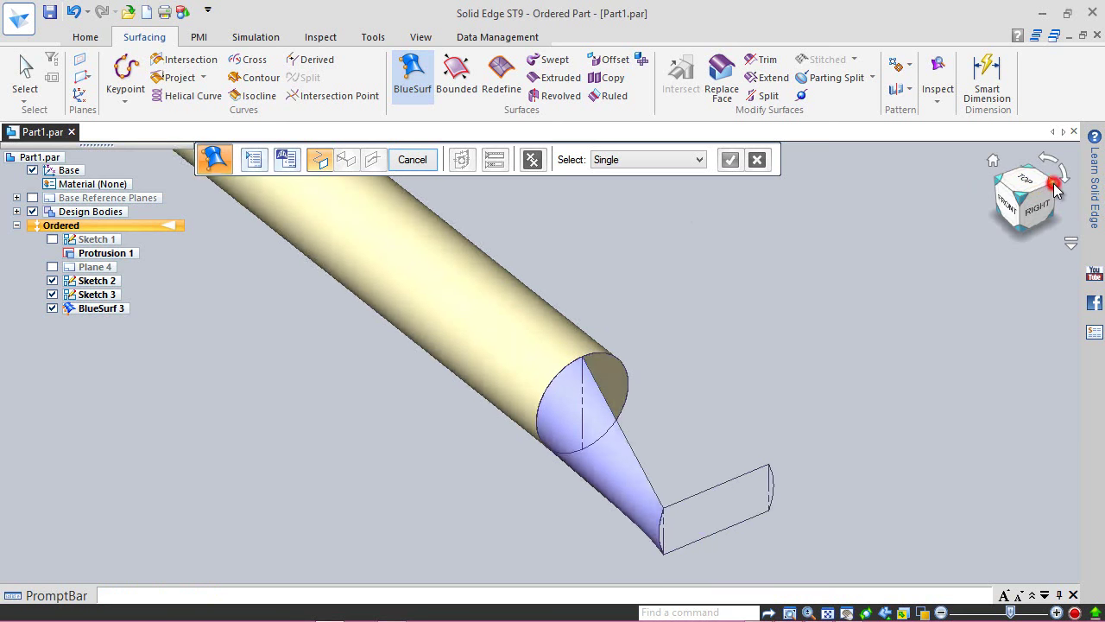
pyautogui.scroll(3, 300, 562)
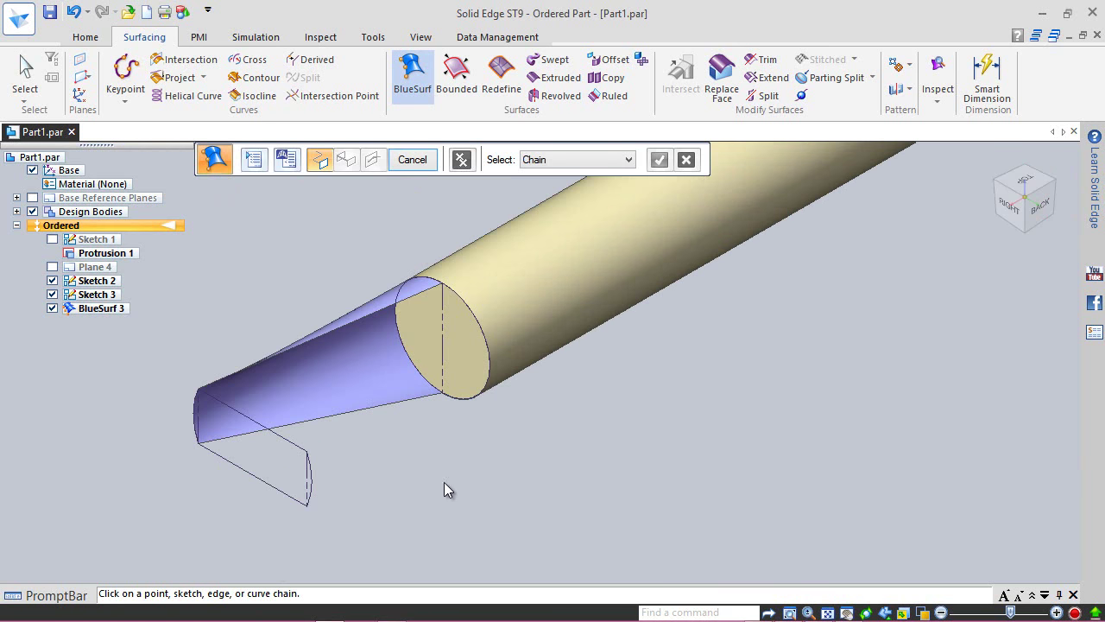
pyautogui.click(630, 161)
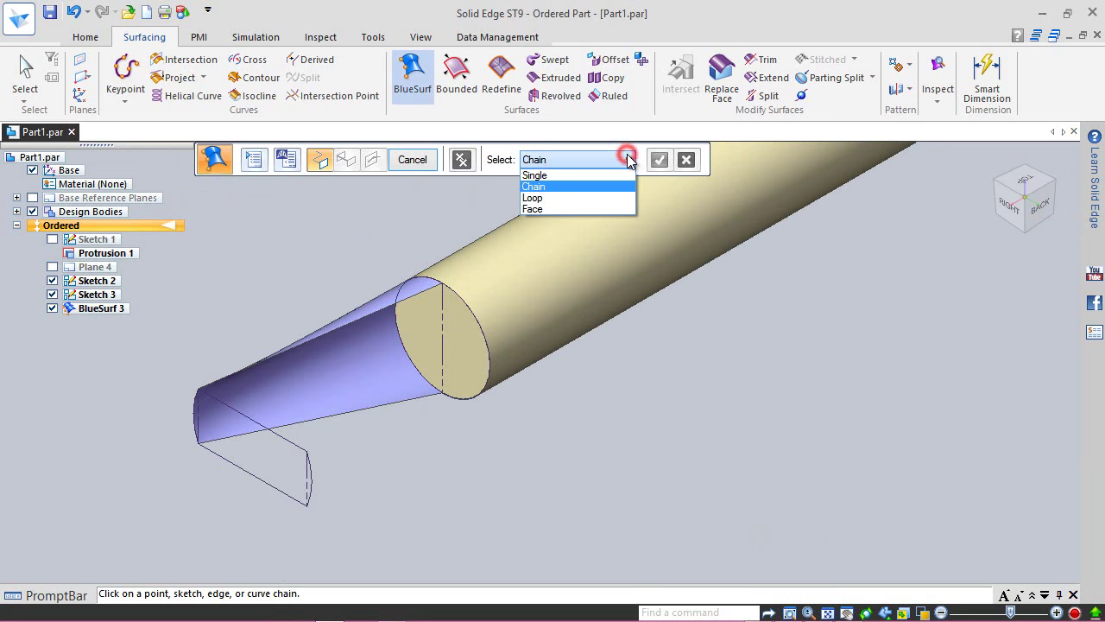
pyautogui.click(589, 176)
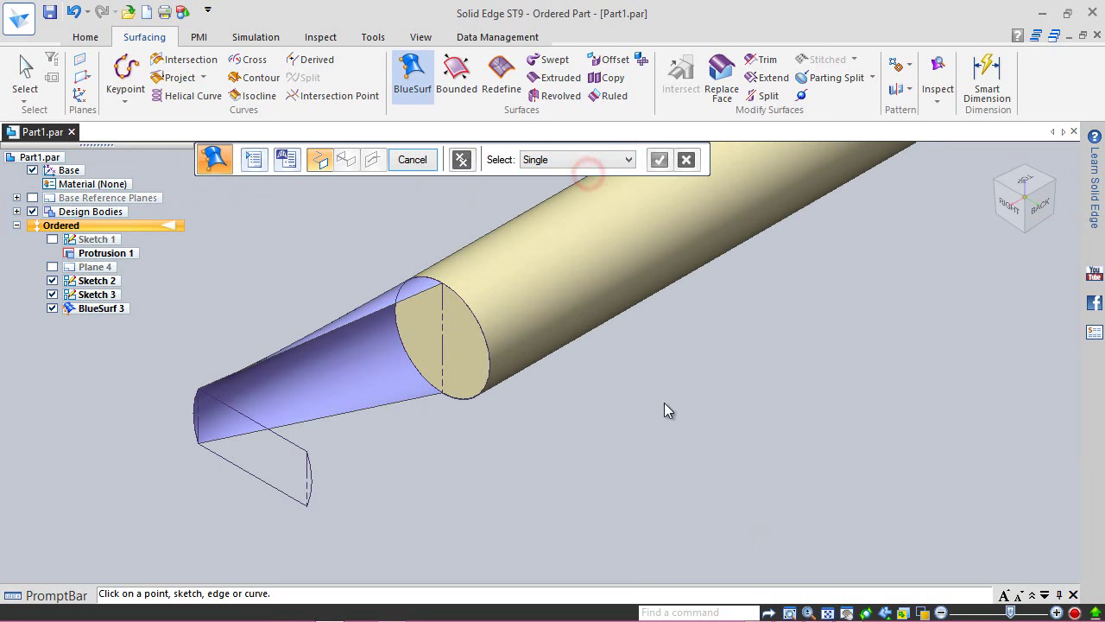
pyautogui.rightClick(477, 323)
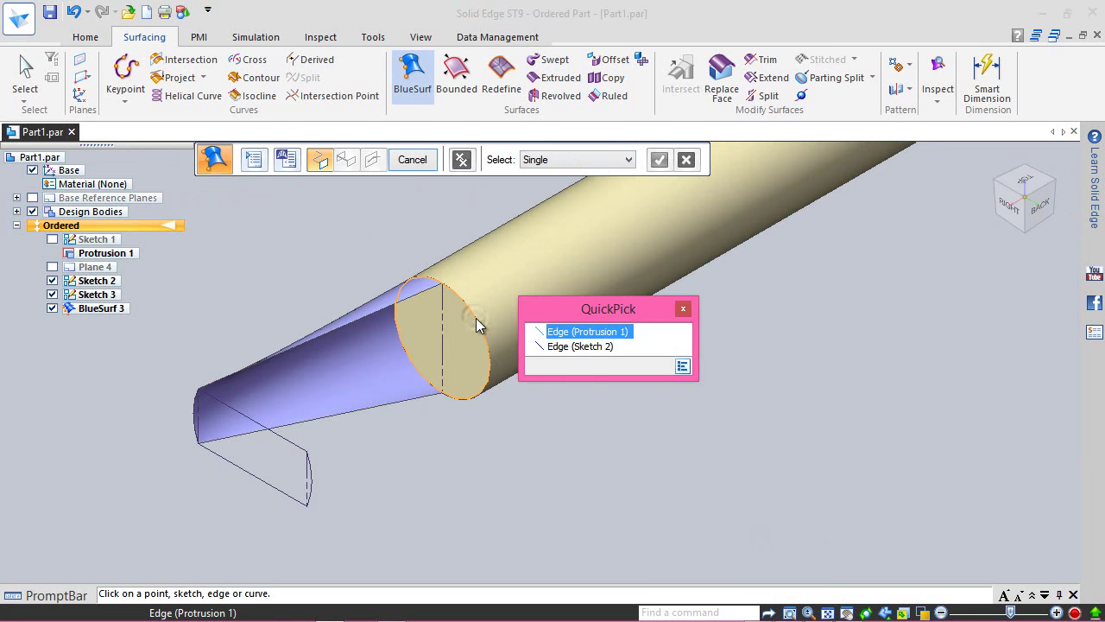
pyautogui.click(564, 352)
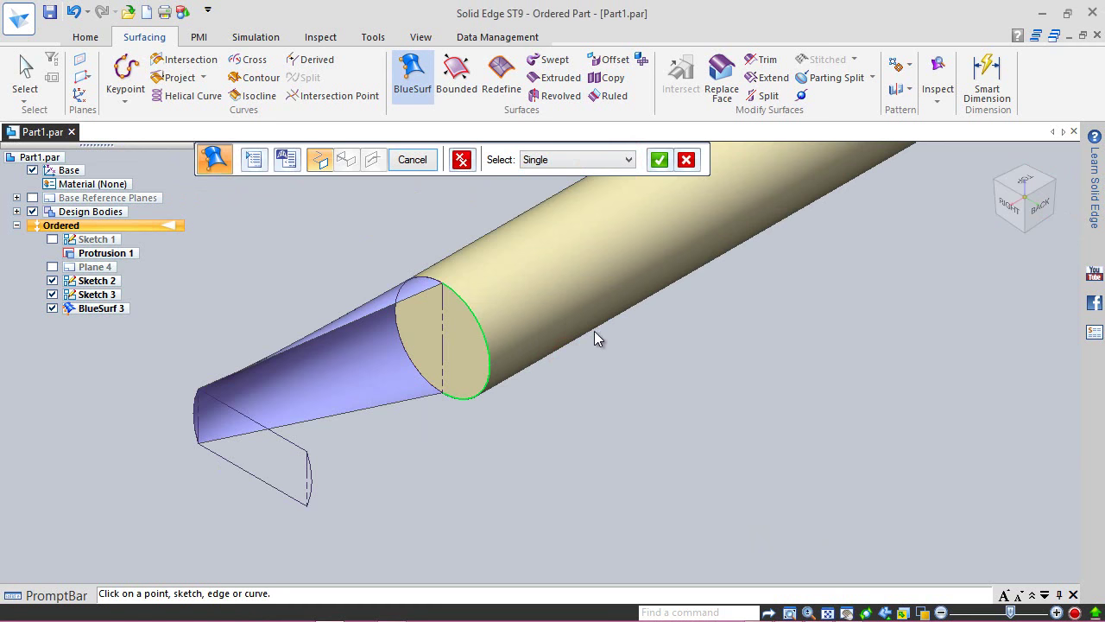
pyautogui.click(658, 161)
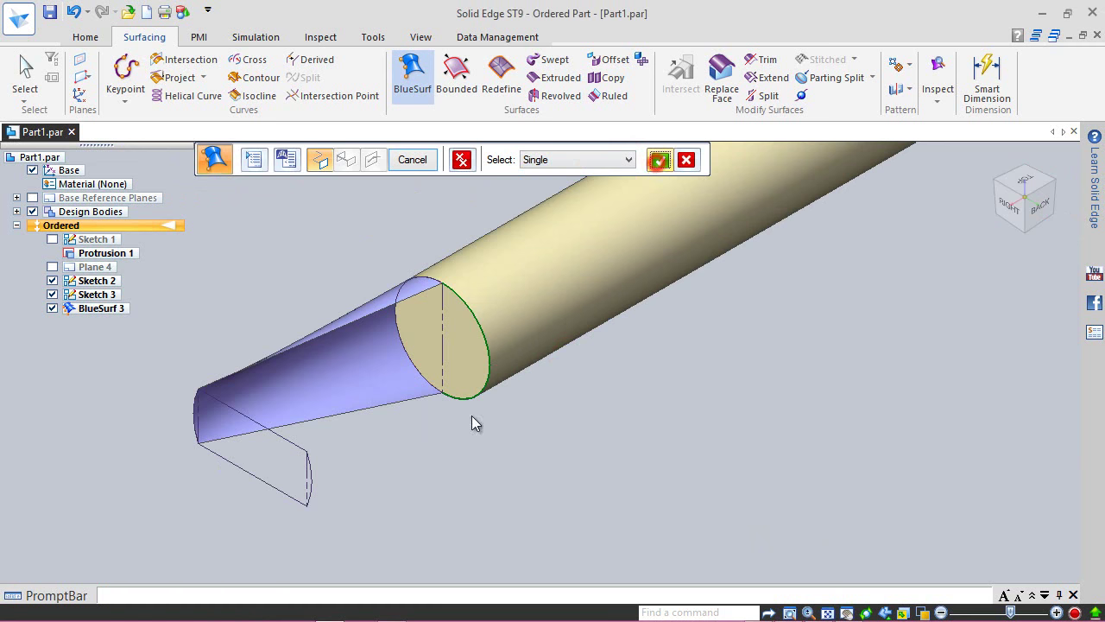
pyautogui.click(310, 473)
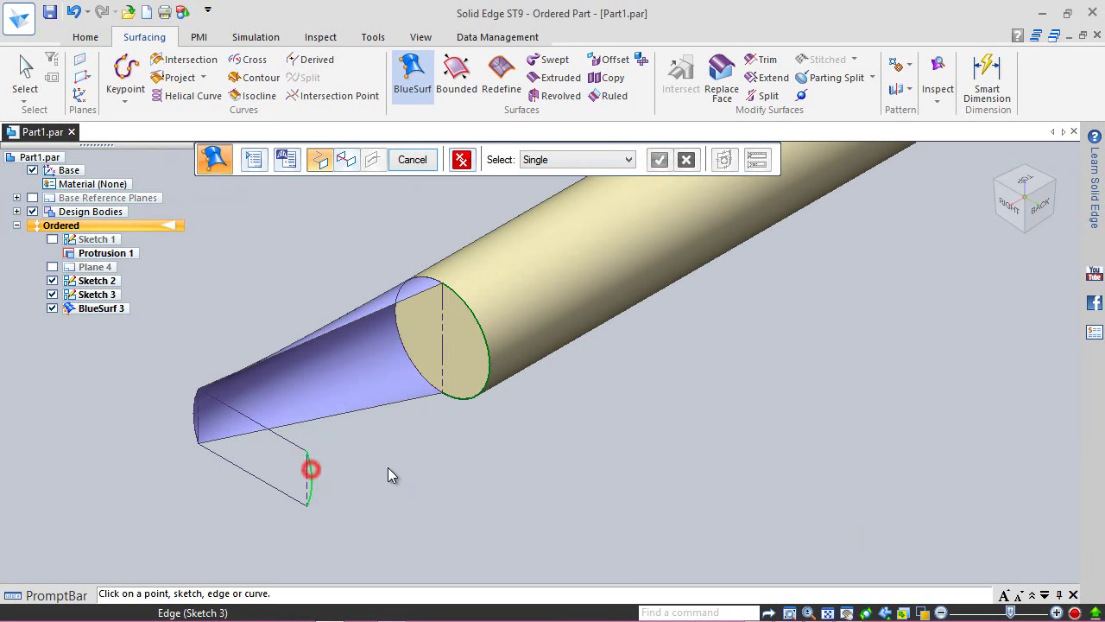
pyautogui.click(660, 159)
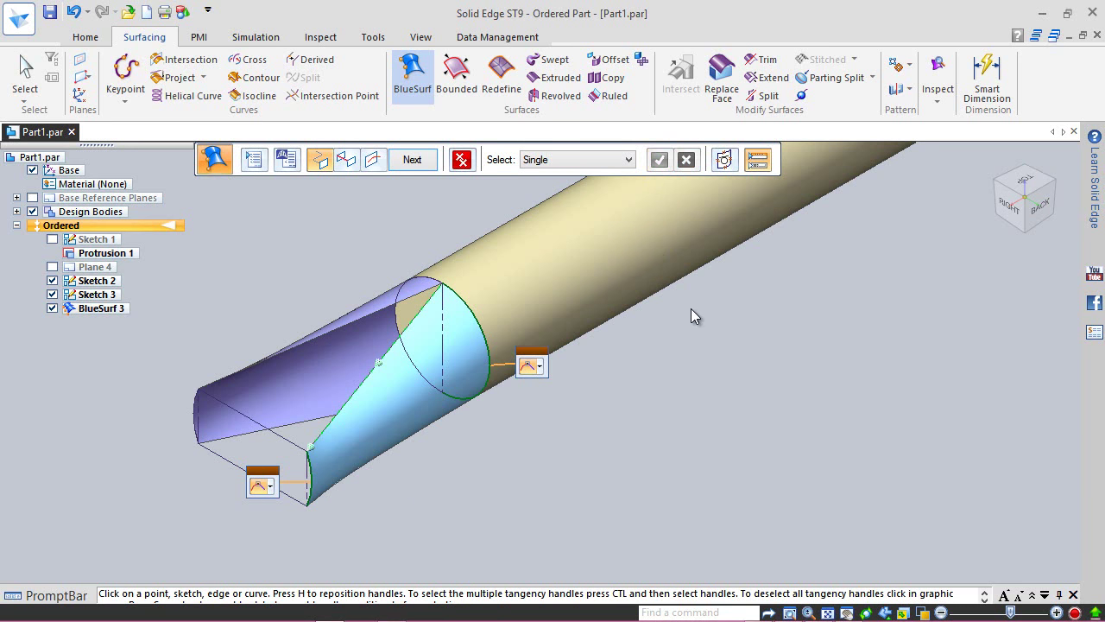
pyautogui.click(411, 161)
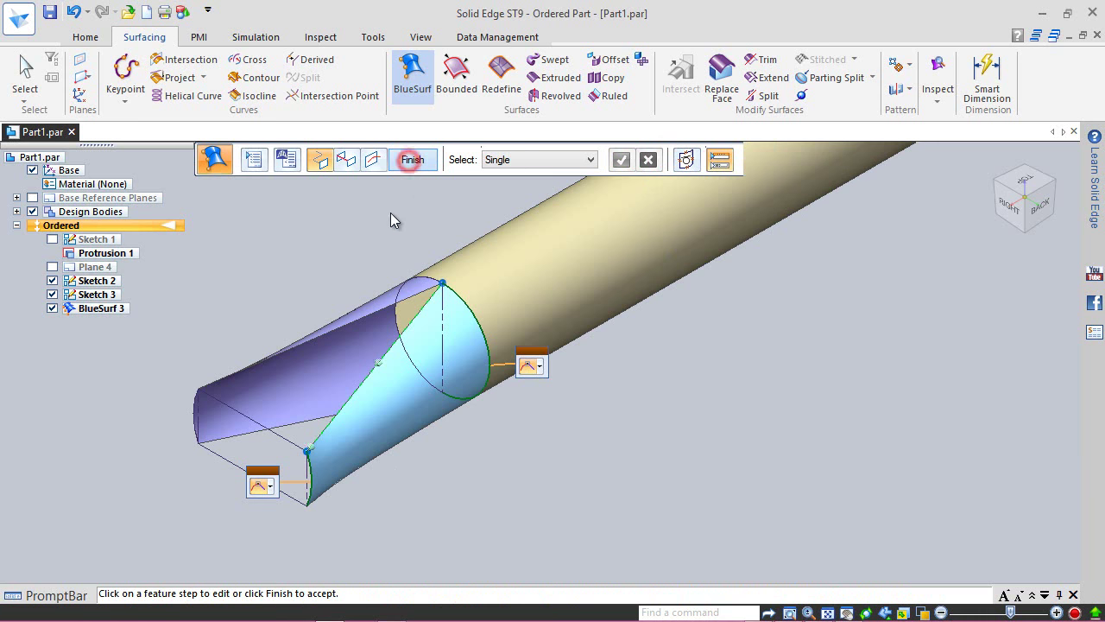
pyautogui.press('Return')
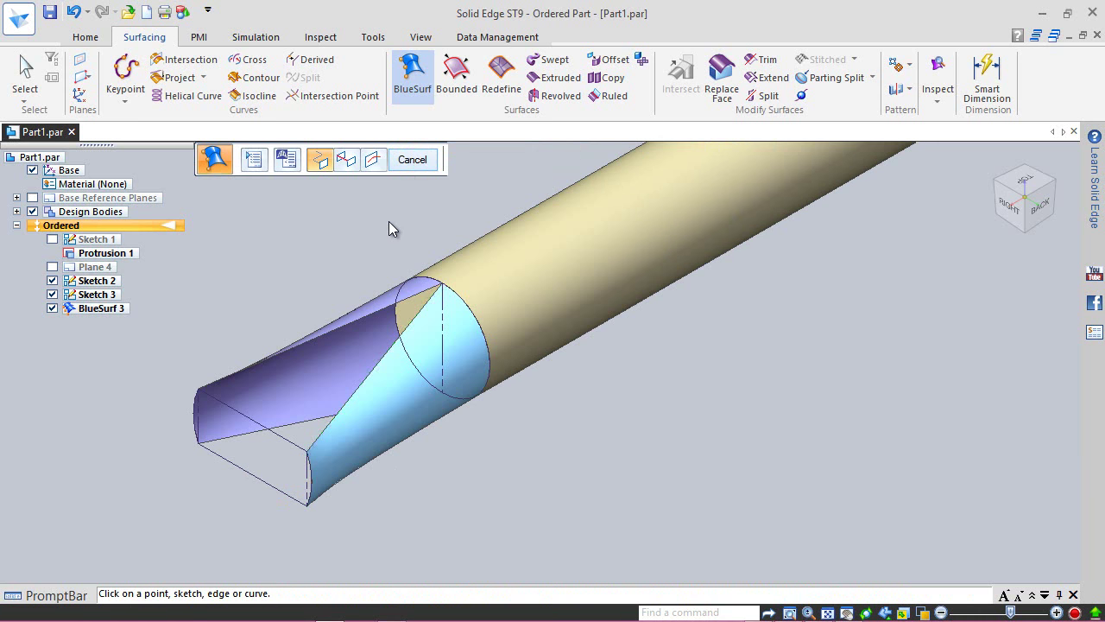
# - Leave the BlueSurf command, save the part, and create a Bounded surface on the circular edge where the rod meets the tip
pyautogui.click(412, 161)
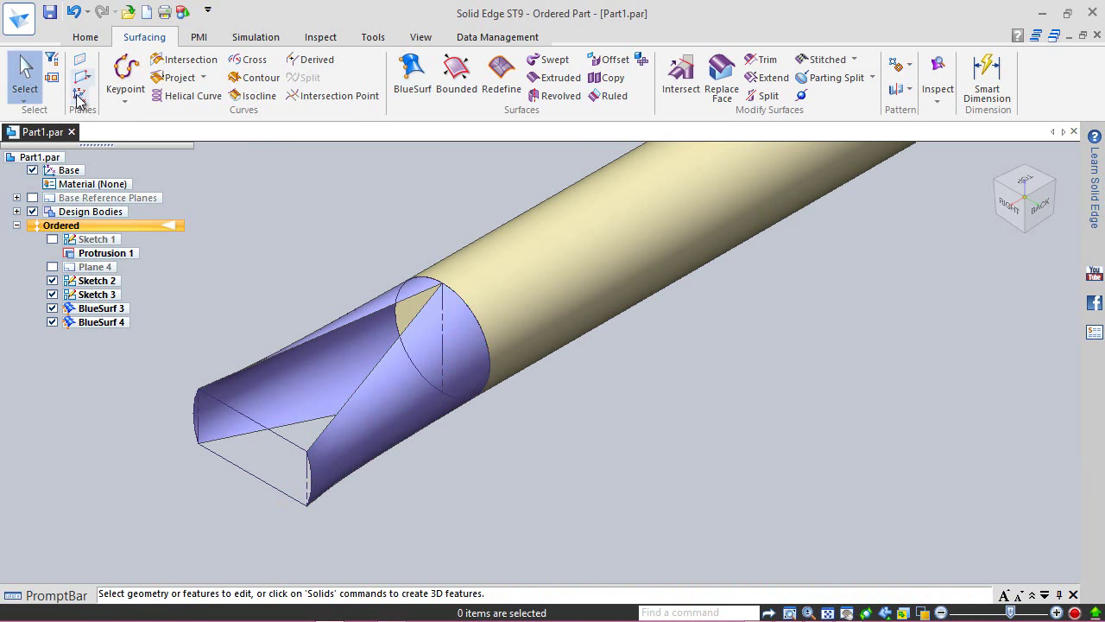
pyautogui.click(49, 12)
pyautogui.click(458, 78)
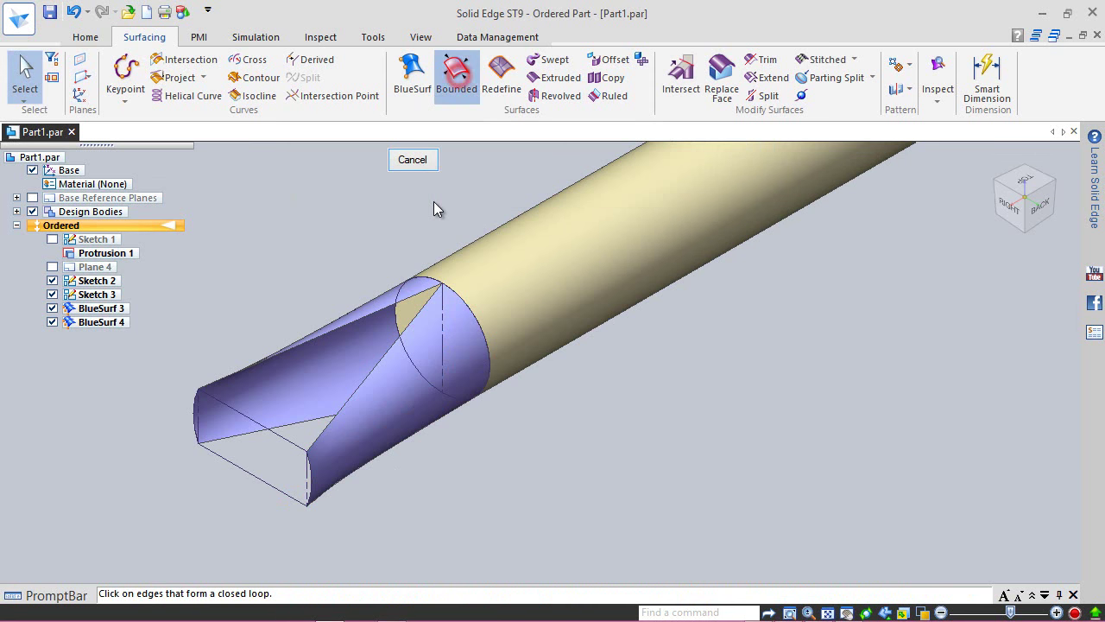
pyautogui.click(408, 292)
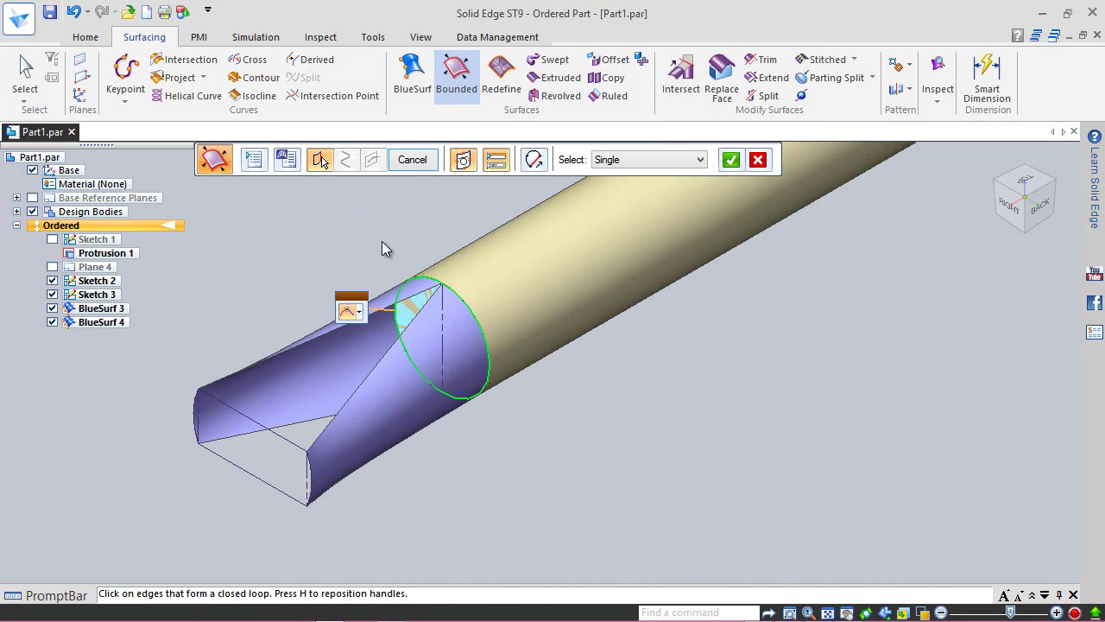
pyautogui.click(731, 160)
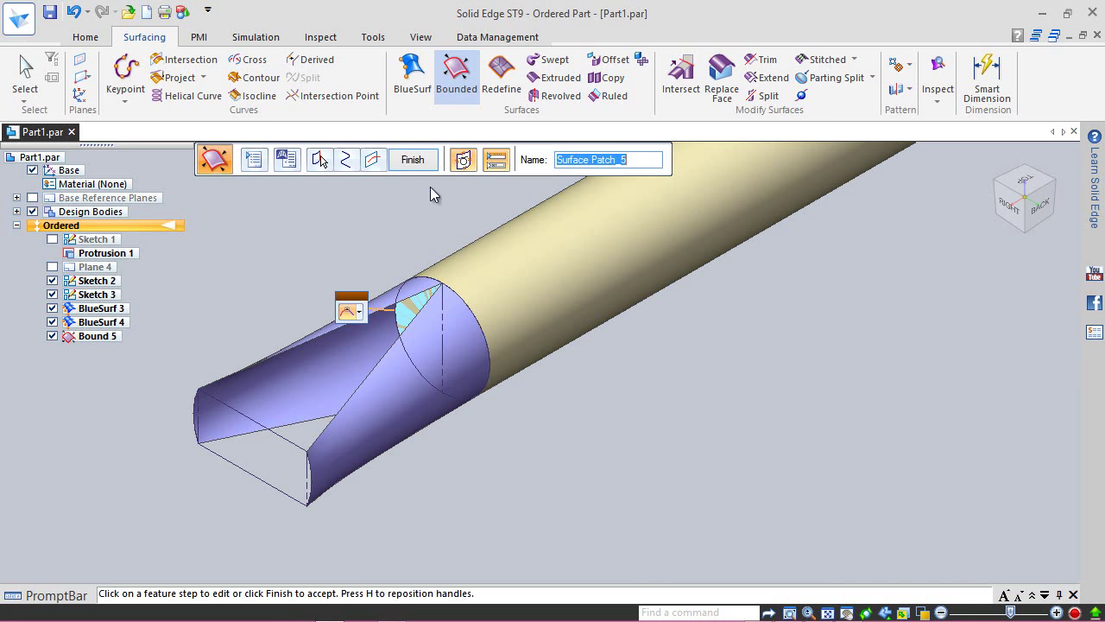
pyautogui.click(411, 161)
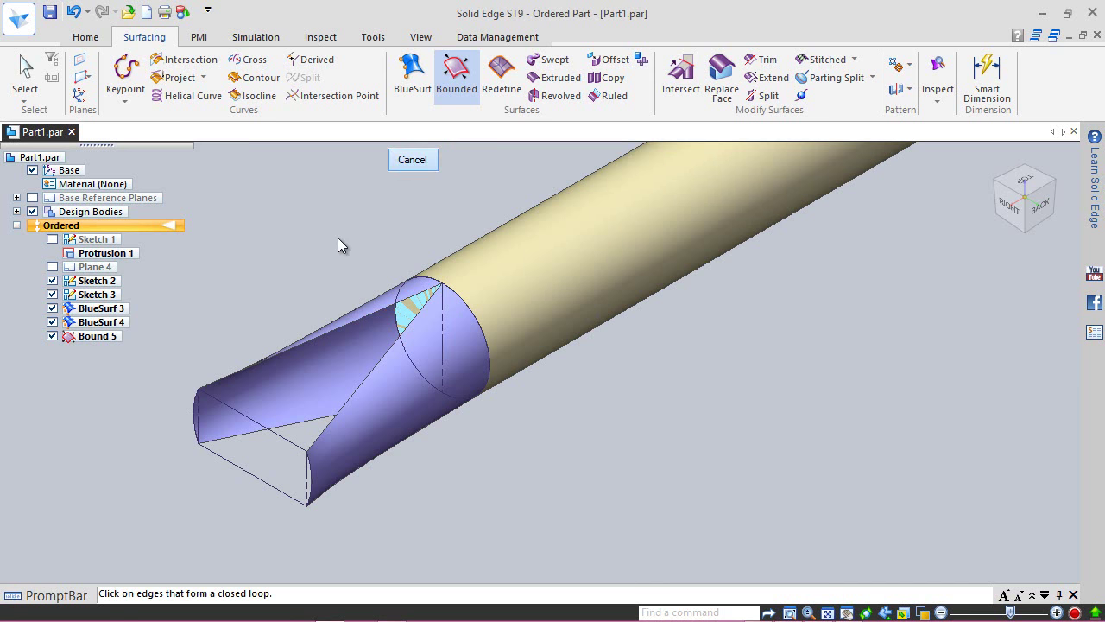
# - Create a Bounded surface over the upper triangular opening, from the two upper BlueSurf edges and the upper line of Sketch 3
pyautogui.click(388, 353)
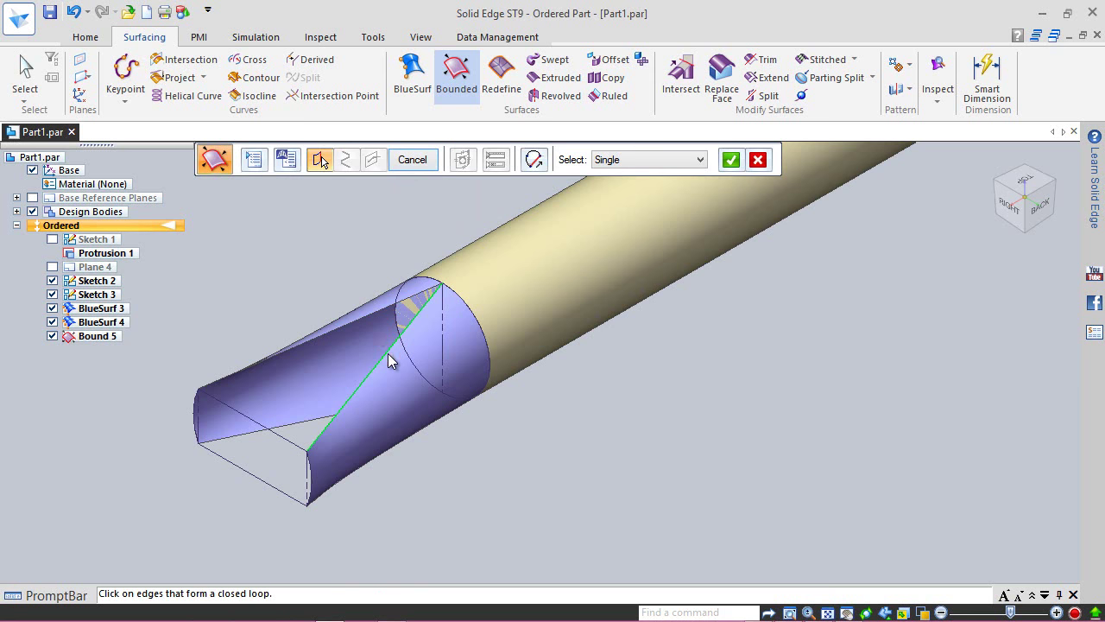
pyautogui.click(369, 318)
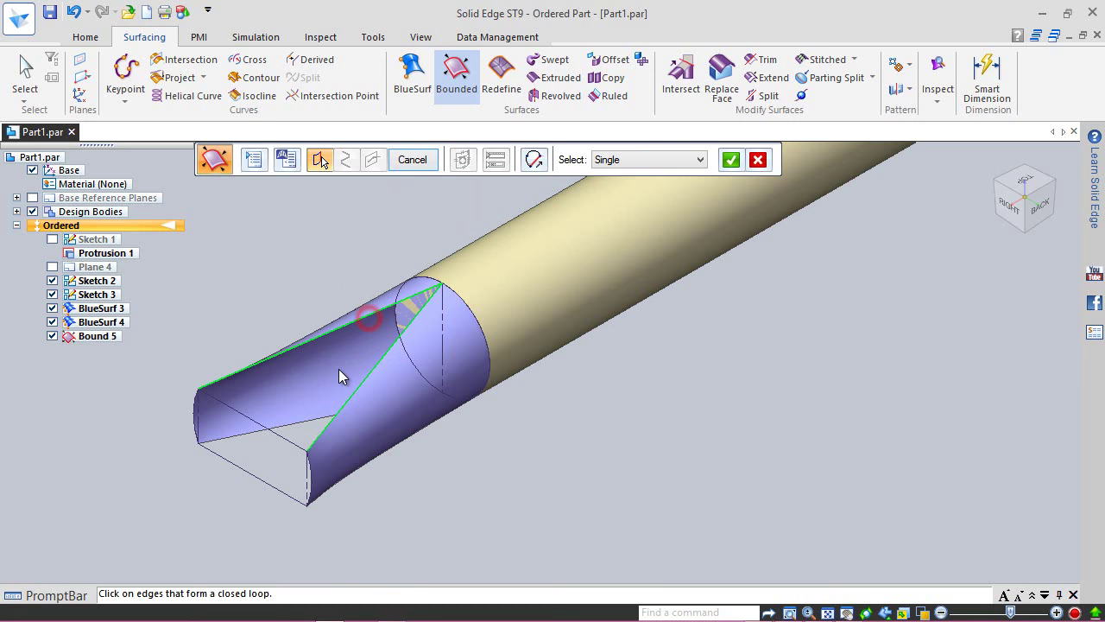
pyautogui.click(273, 442)
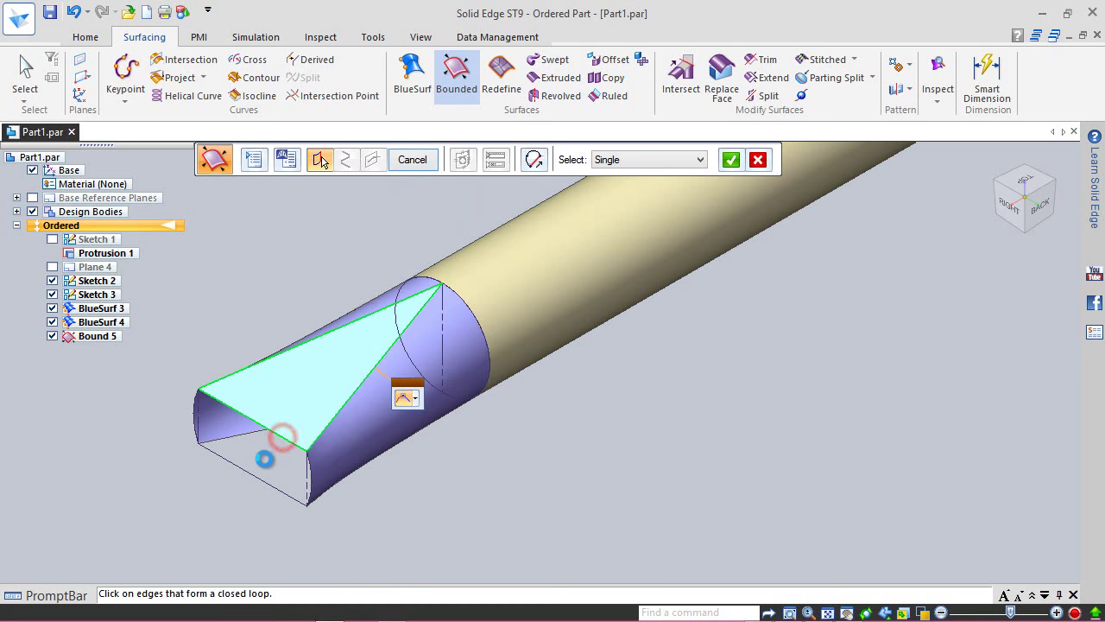
pyautogui.click(728, 169)
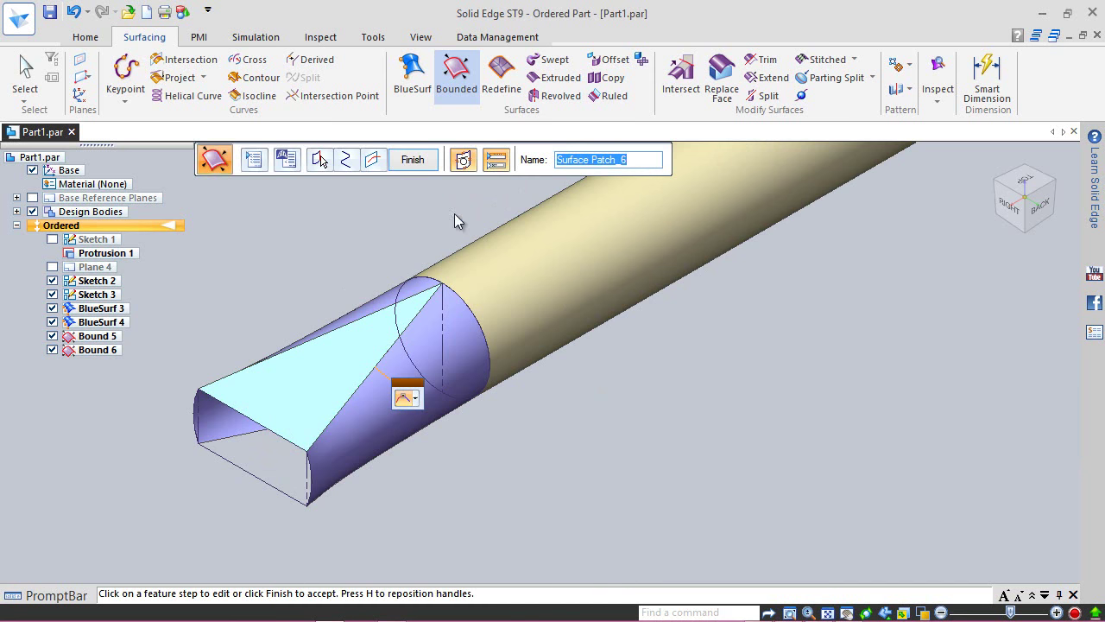
pyautogui.click(413, 160)
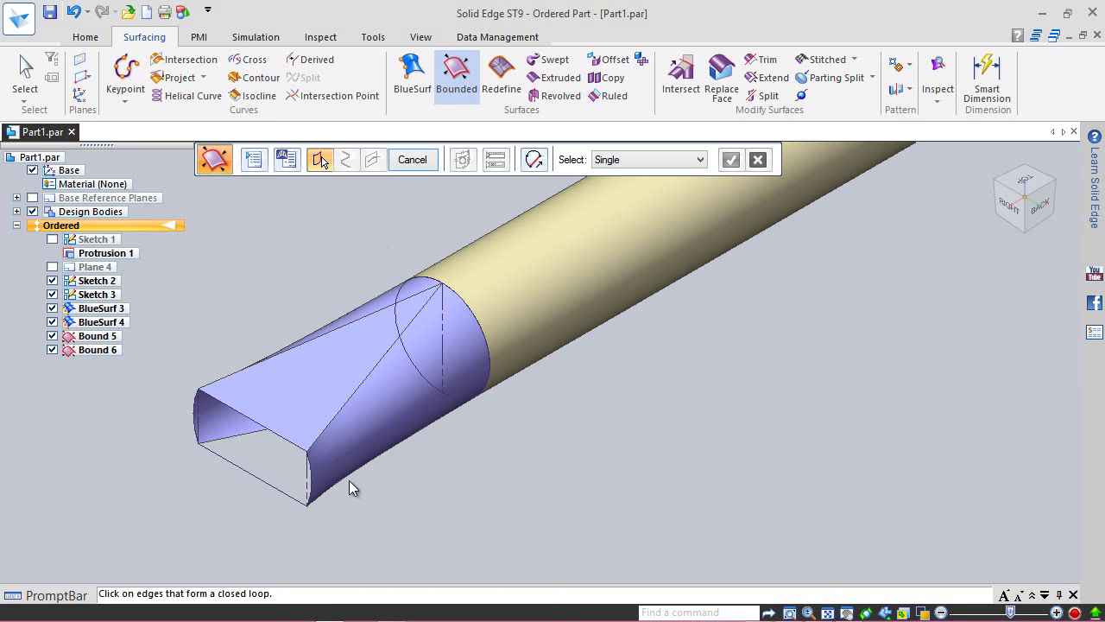
# - Create a Bounded surface over the lower triangular opening, from the two lower BlueSurf edges and the lower line of Sketch 3
pyautogui.moveTo(378, 482); pyautogui.dragTo(469, 481, button='middle')
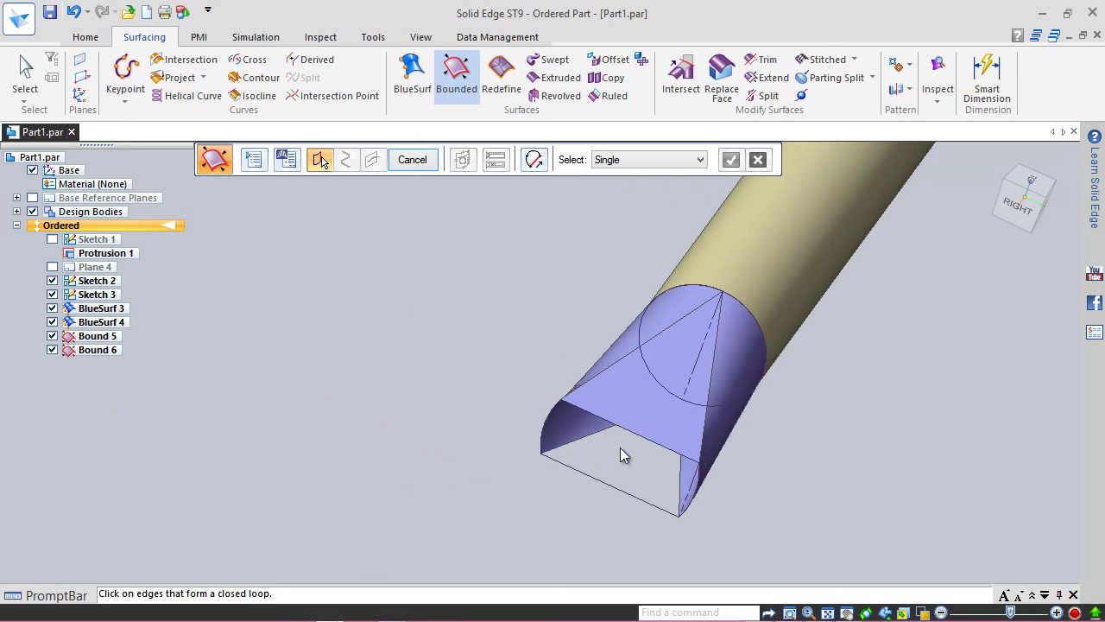
pyautogui.click(678, 474)
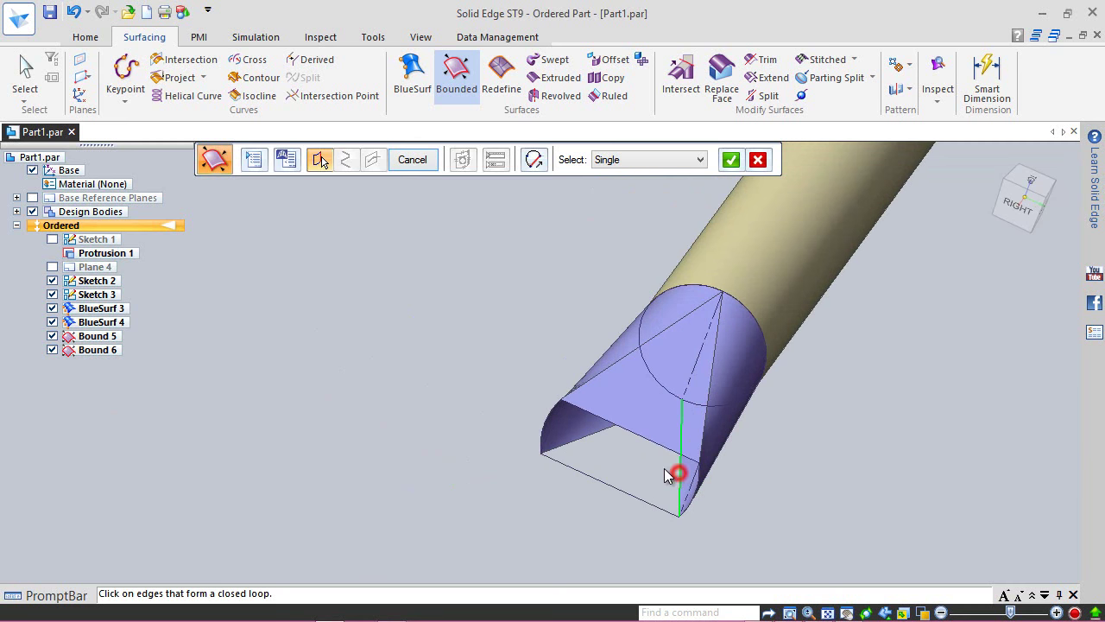
pyautogui.click(594, 435)
pyautogui.click(599, 481)
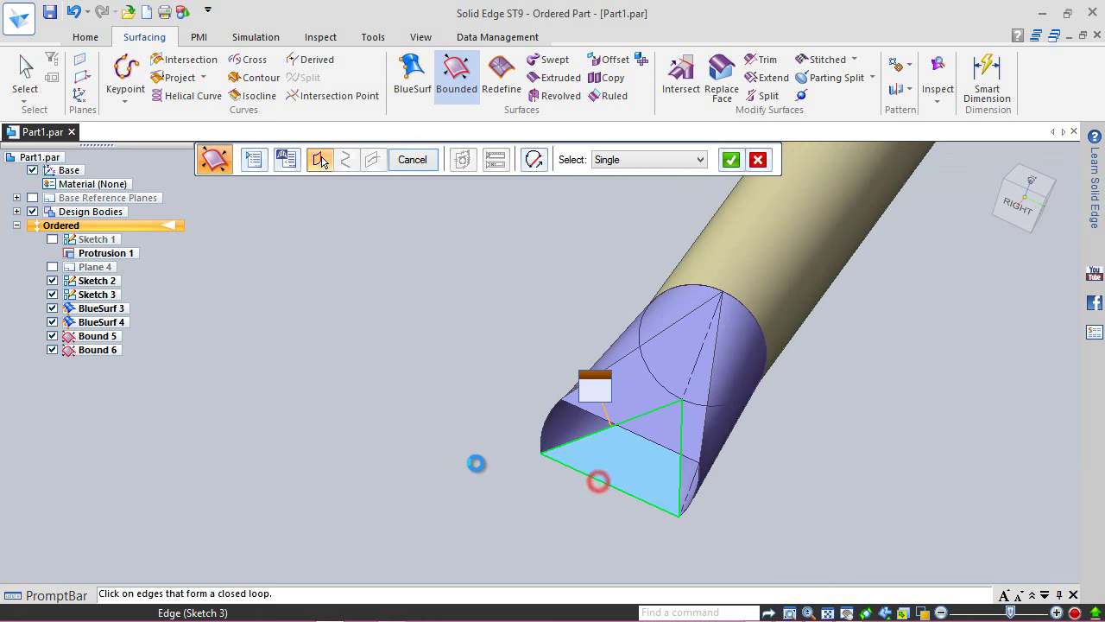
pyautogui.click(731, 159)
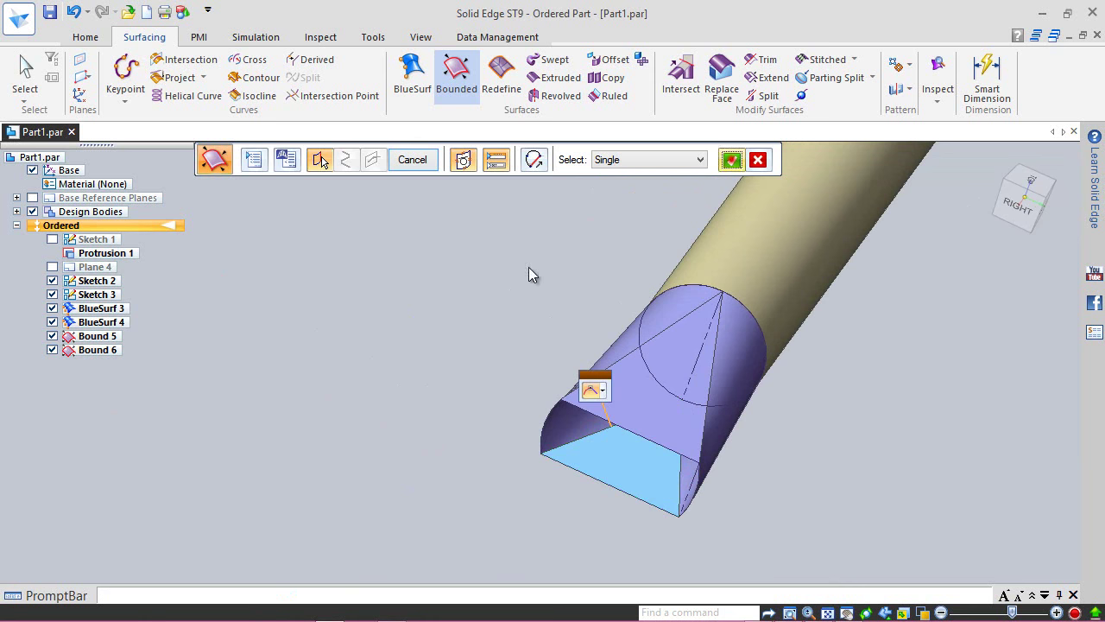
pyautogui.rightClick(492, 316)
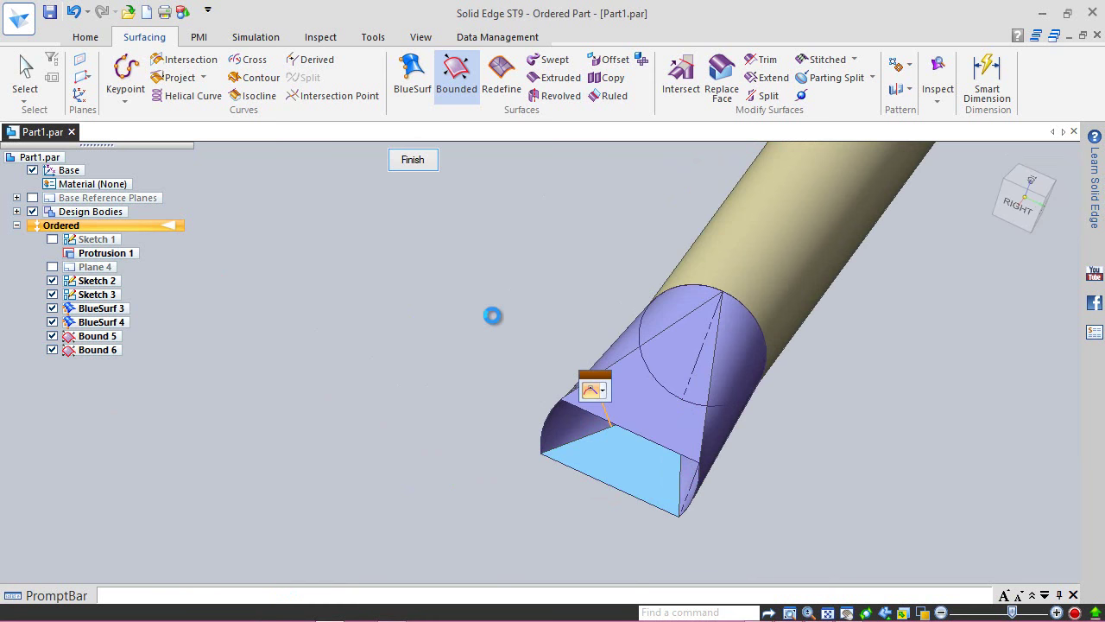
pyautogui.click(417, 164)
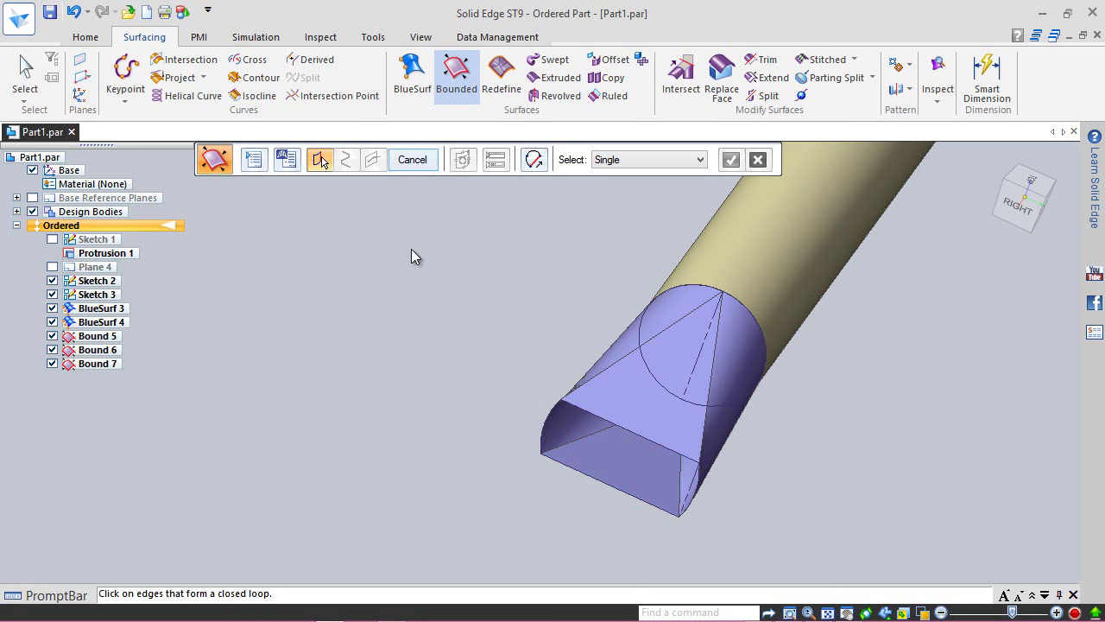
# - Cap the open front end of the tip with a Bounded surface on the end profile's edges, and hide Sketch 2 and Sketch 3
pyautogui.moveTo(425, 258); pyautogui.dragTo(502, 246, button='middle')
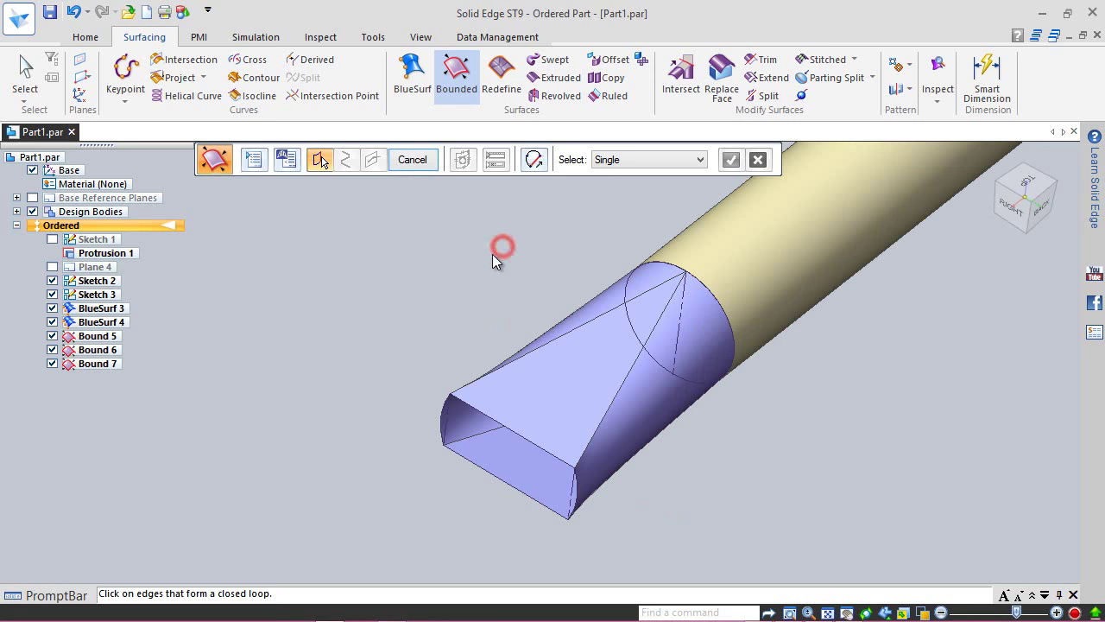
pyautogui.click(469, 405)
pyautogui.click(581, 494)
pyautogui.click(498, 481)
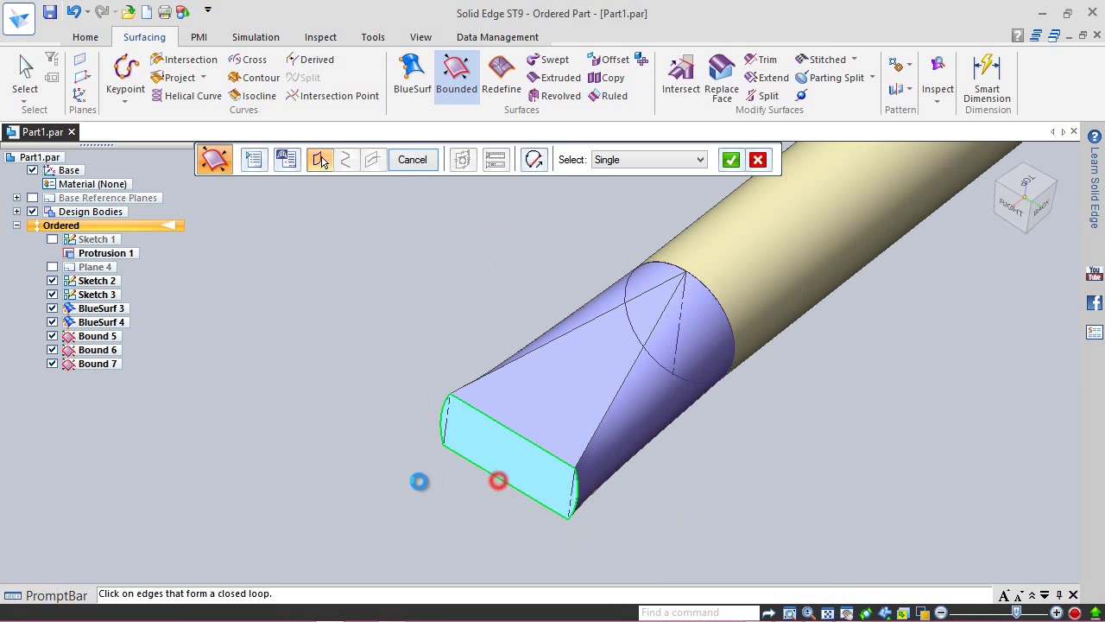
pyautogui.rightClick(701, 177)
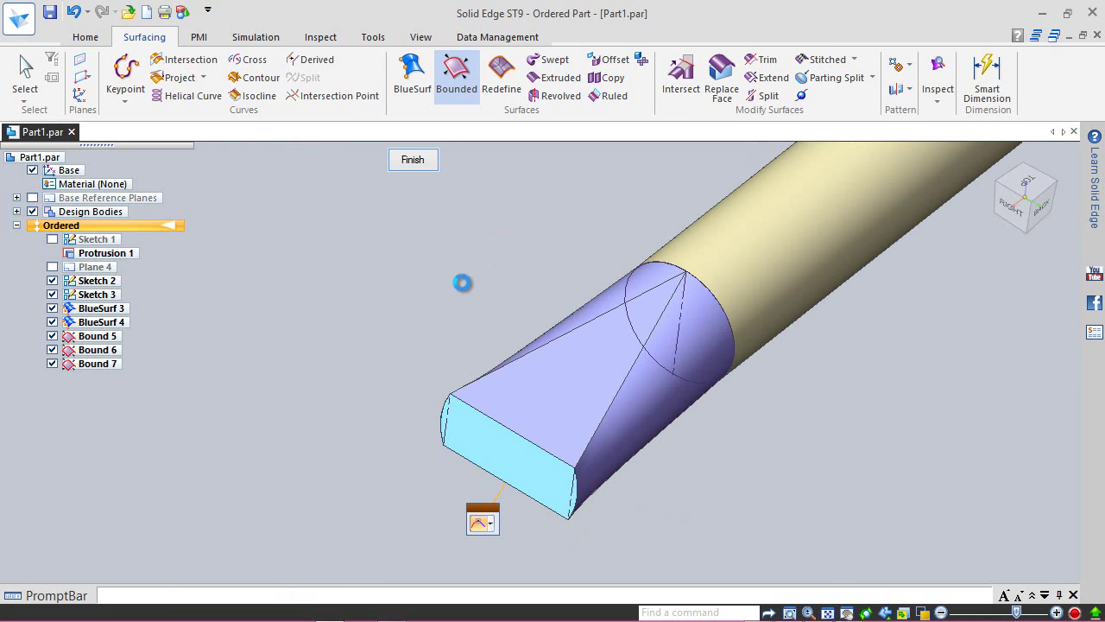
pyautogui.click(419, 162)
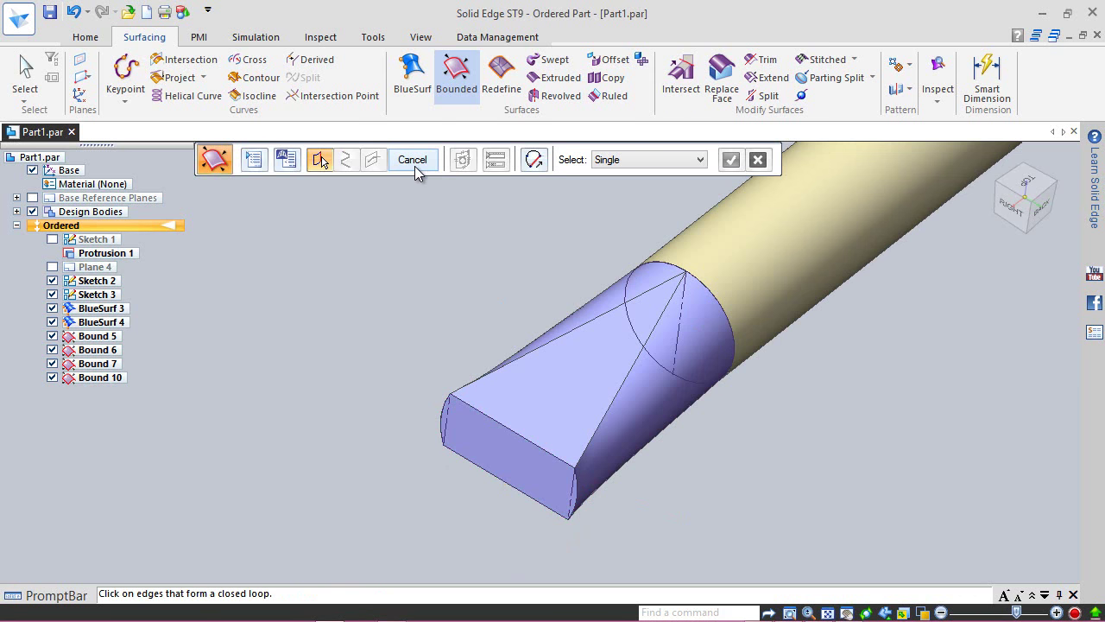
pyautogui.click(414, 168)
pyautogui.click(52, 281)
pyautogui.click(52, 294)
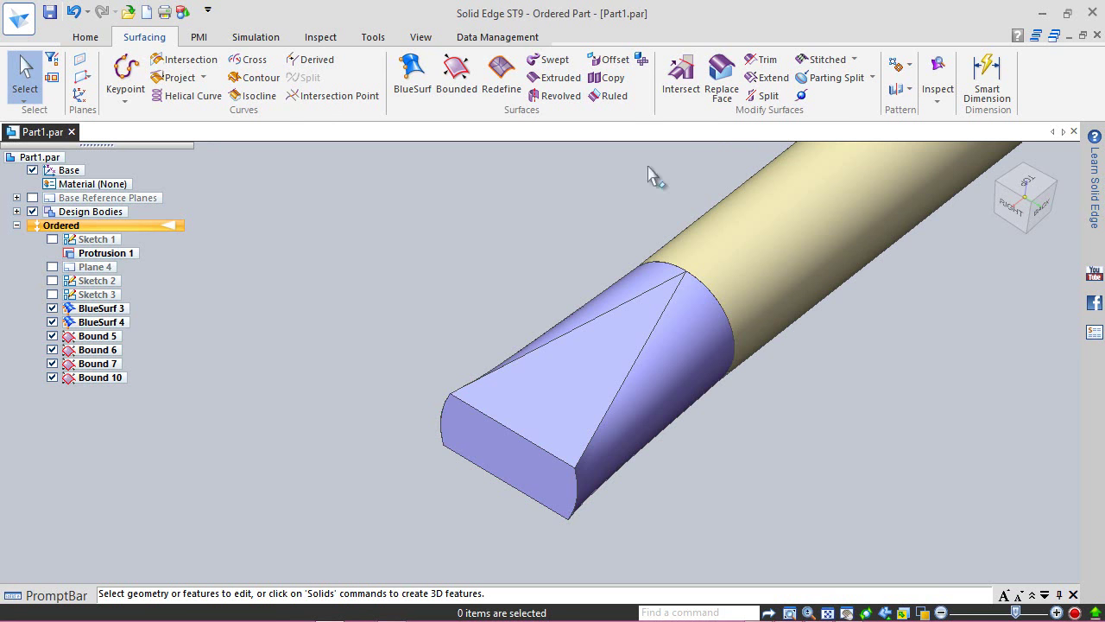
# - Stitch the two BlueSurf surfaces and all four Bounded surfaces of the tip into one body
pyautogui.click(807, 57)
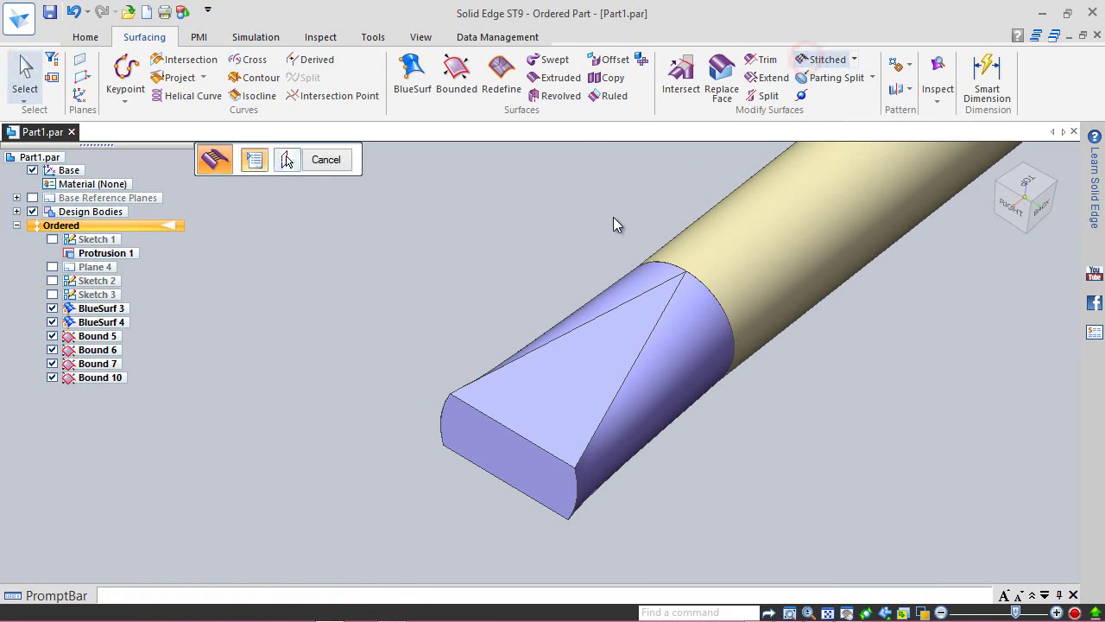
pyautogui.click(386, 127)
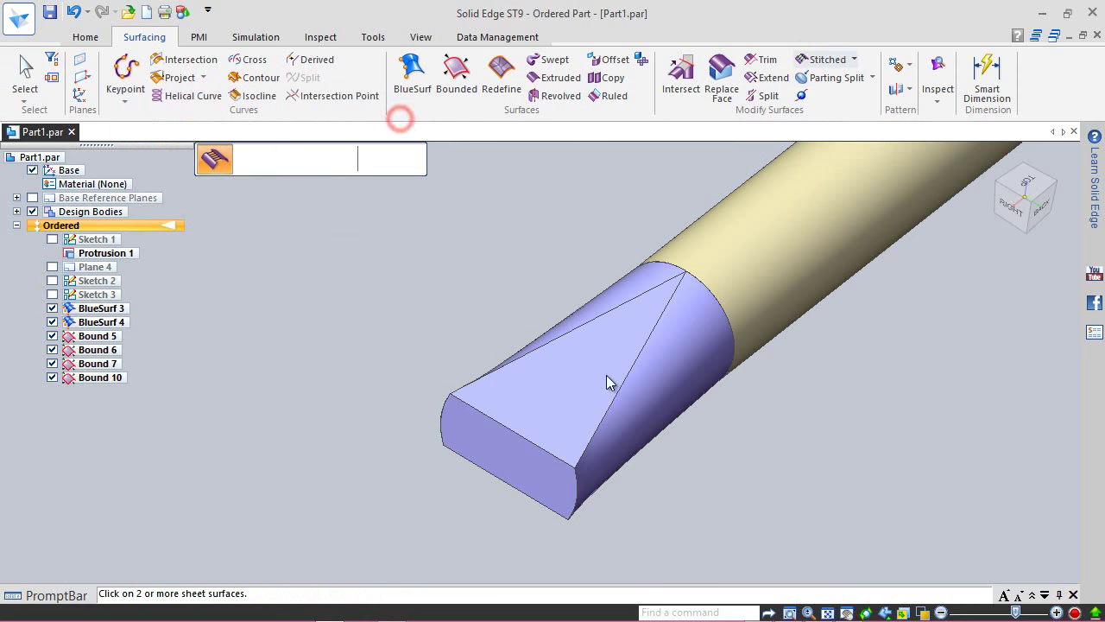
pyautogui.scroll(-2, 606, 375)
pyautogui.moveTo(422, 225); pyautogui.dragTo(712, 429)
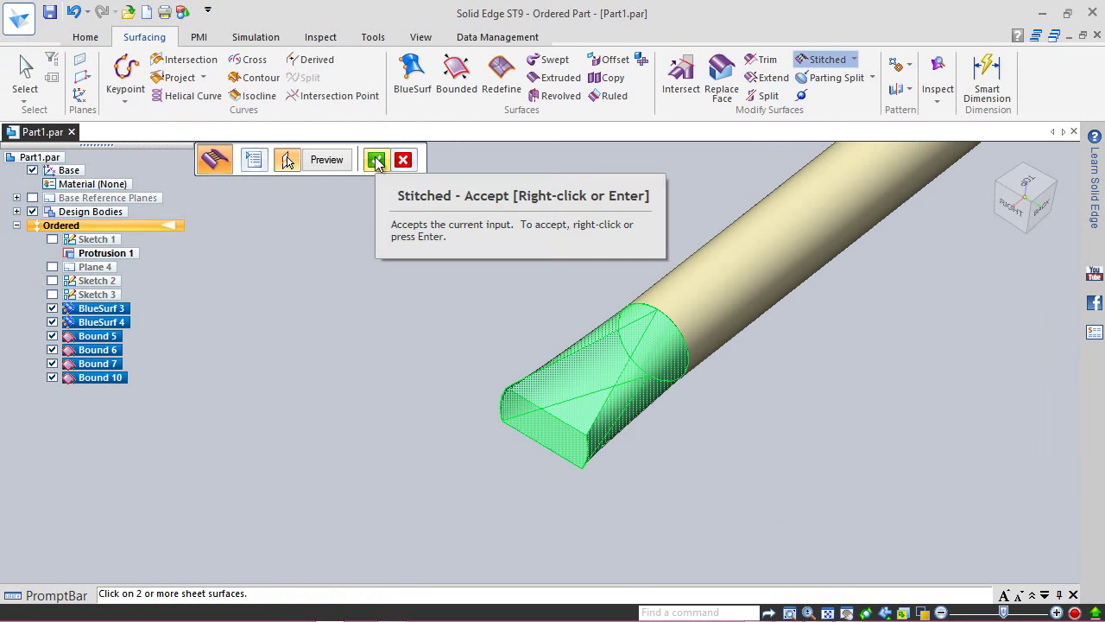
pyautogui.click(376, 163)
pyautogui.click(325, 160)
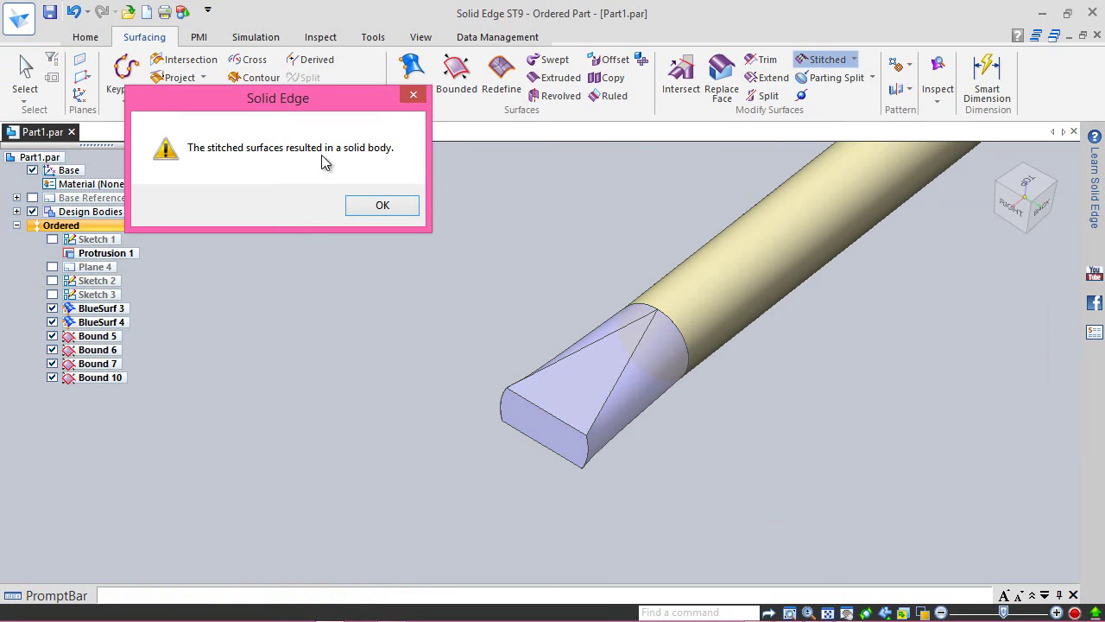
pyautogui.click(378, 204)
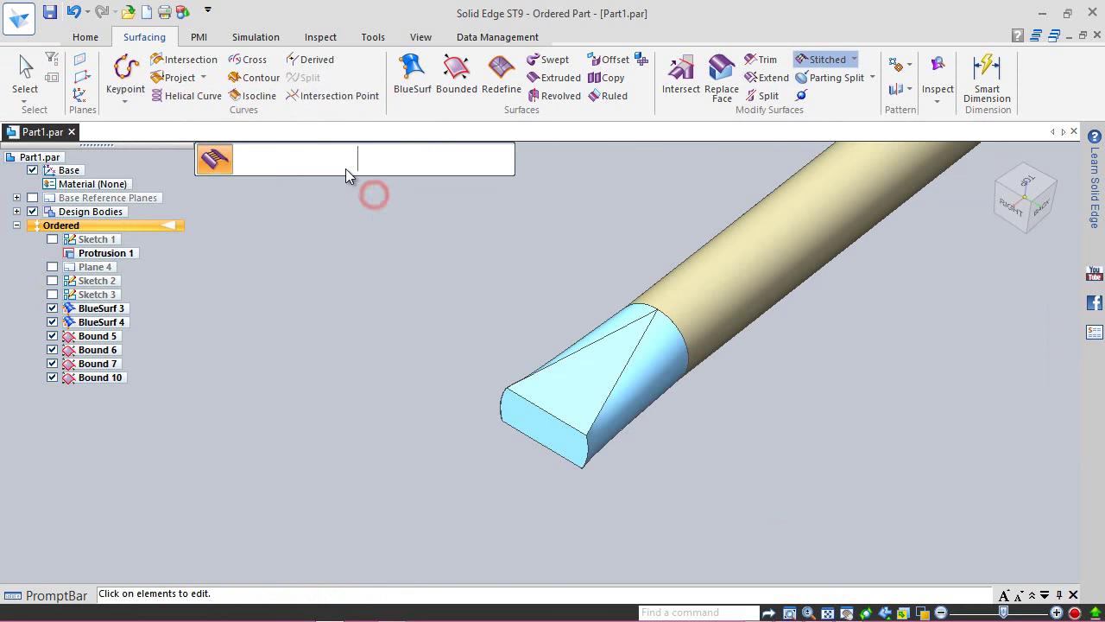
pyautogui.click(341, 161)
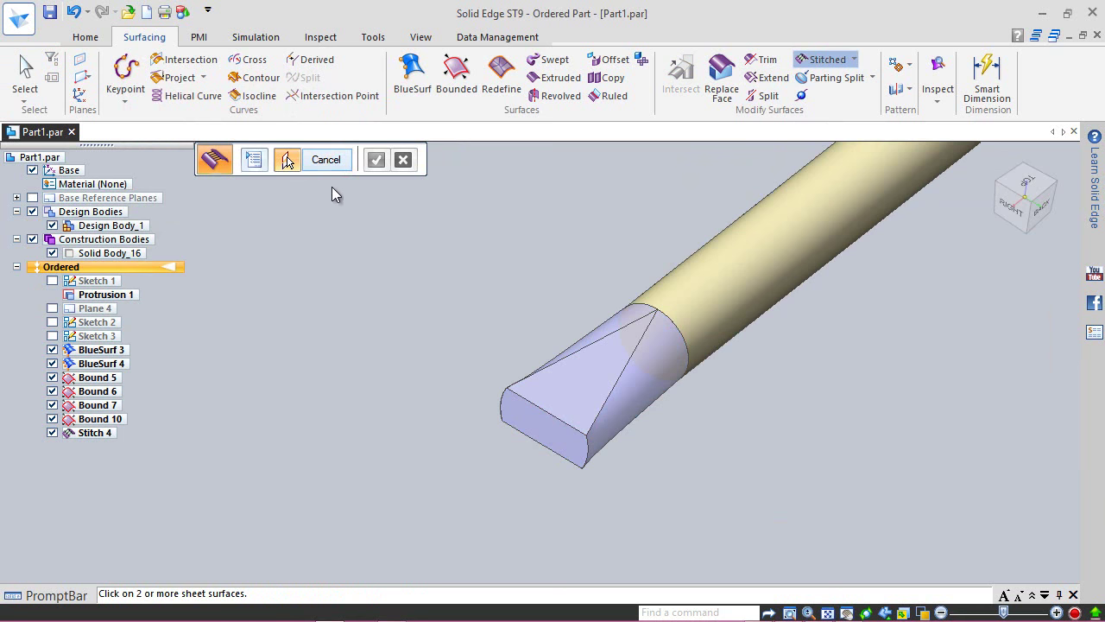
pyautogui.click(322, 161)
# - Toggle the stitched tip body from a construction body to a design body
pyautogui.scroll(-2, 379, 480)
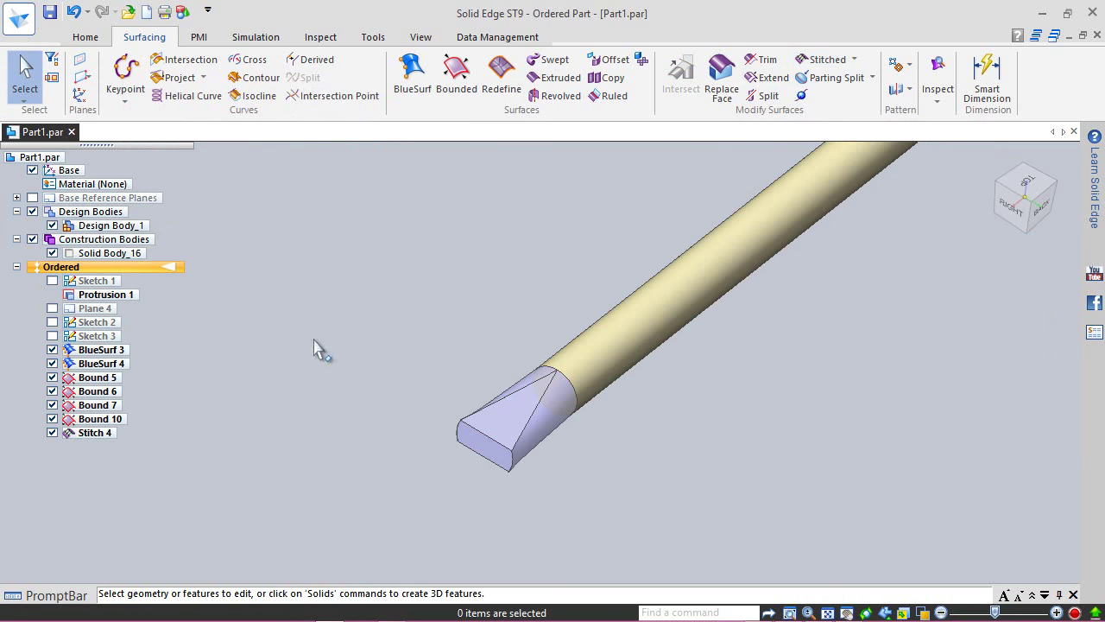
pyautogui.rightClick(126, 255)
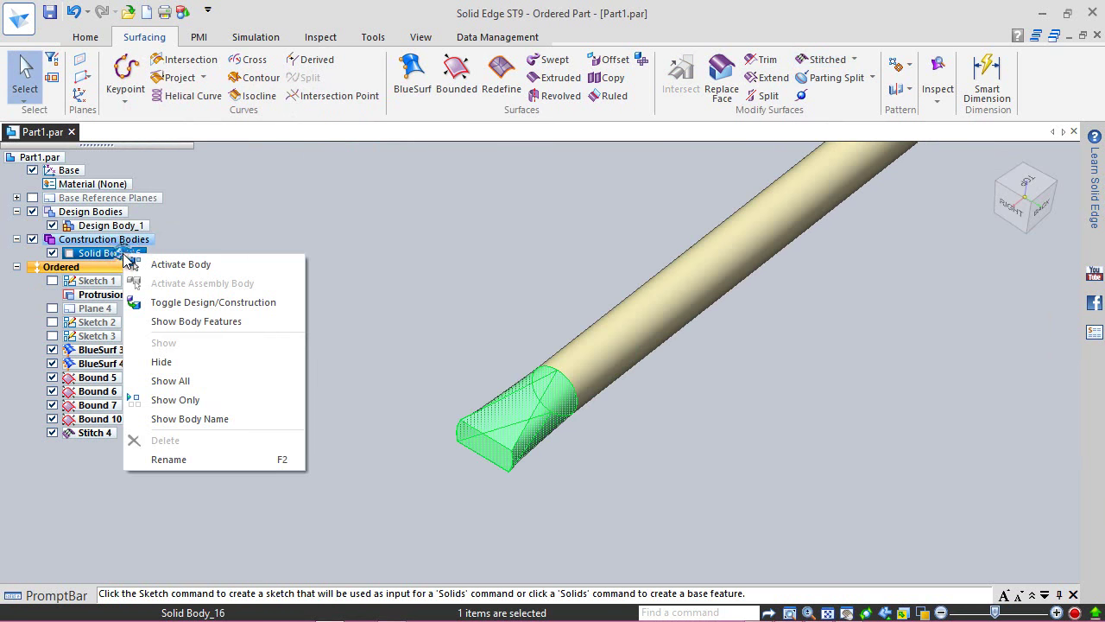
pyautogui.click(202, 302)
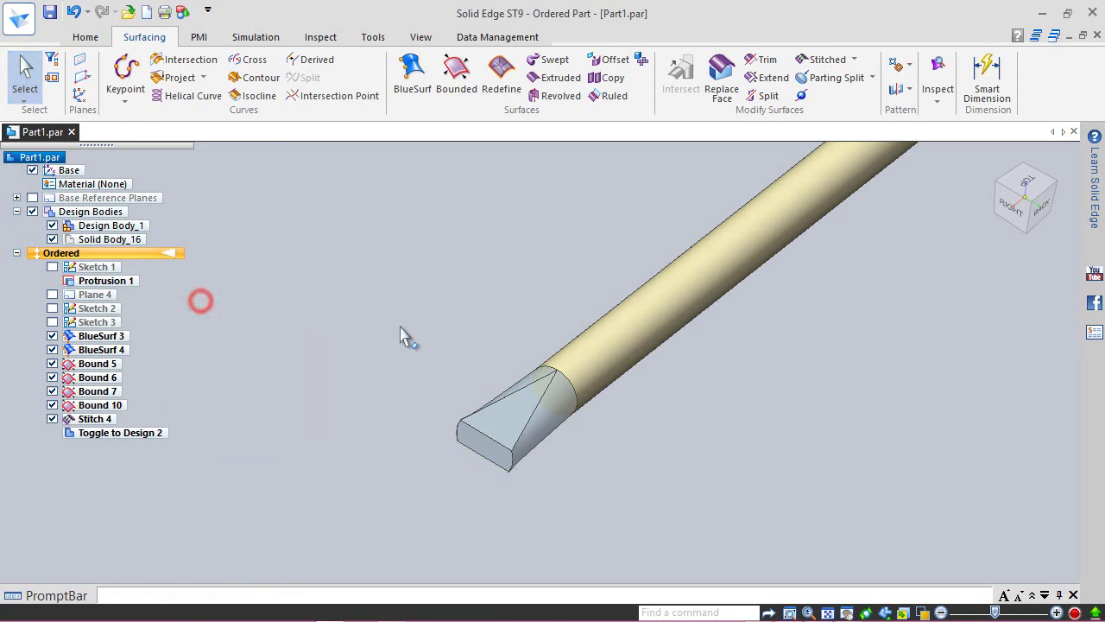
# - Unite the flat tip body with the cylindrical rod body using a Boolean Union
pyautogui.click(86, 38)
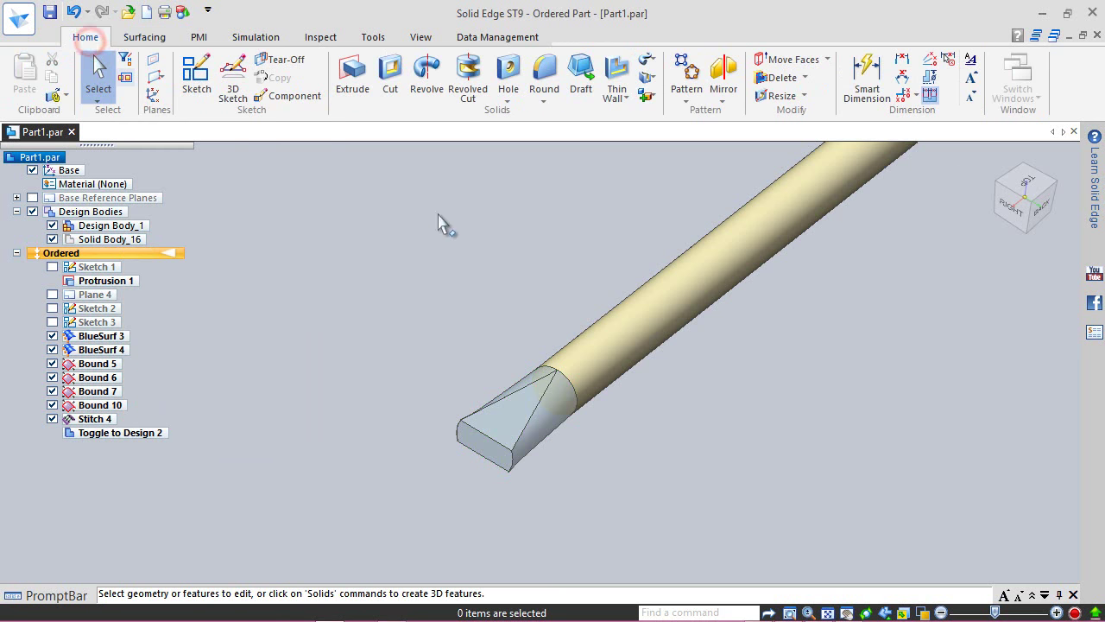
pyautogui.click(647, 95)
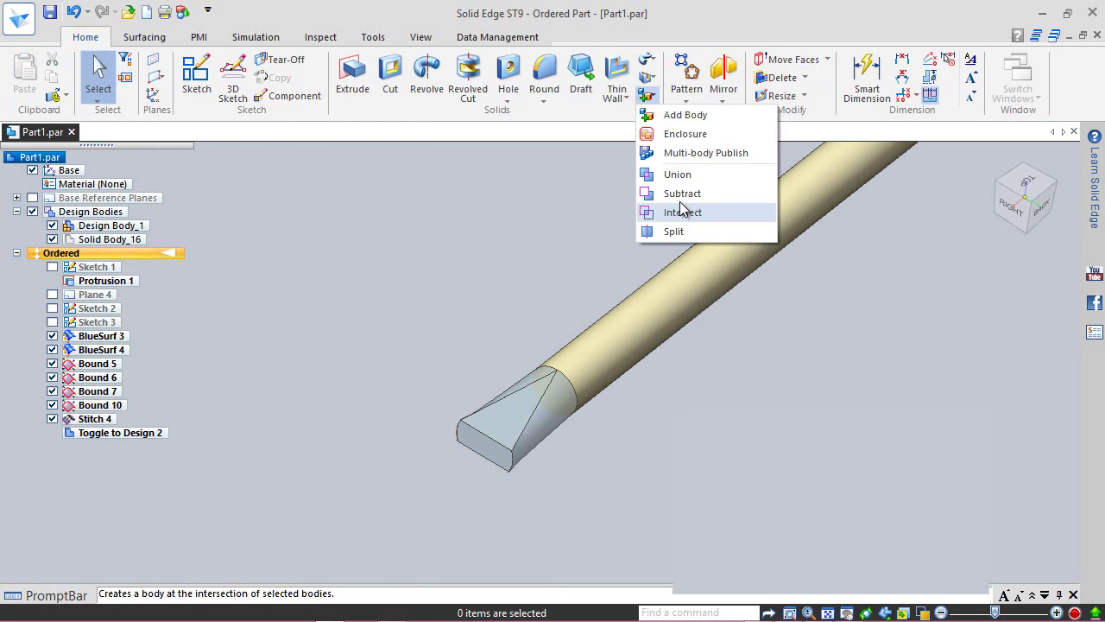
pyautogui.click(678, 175)
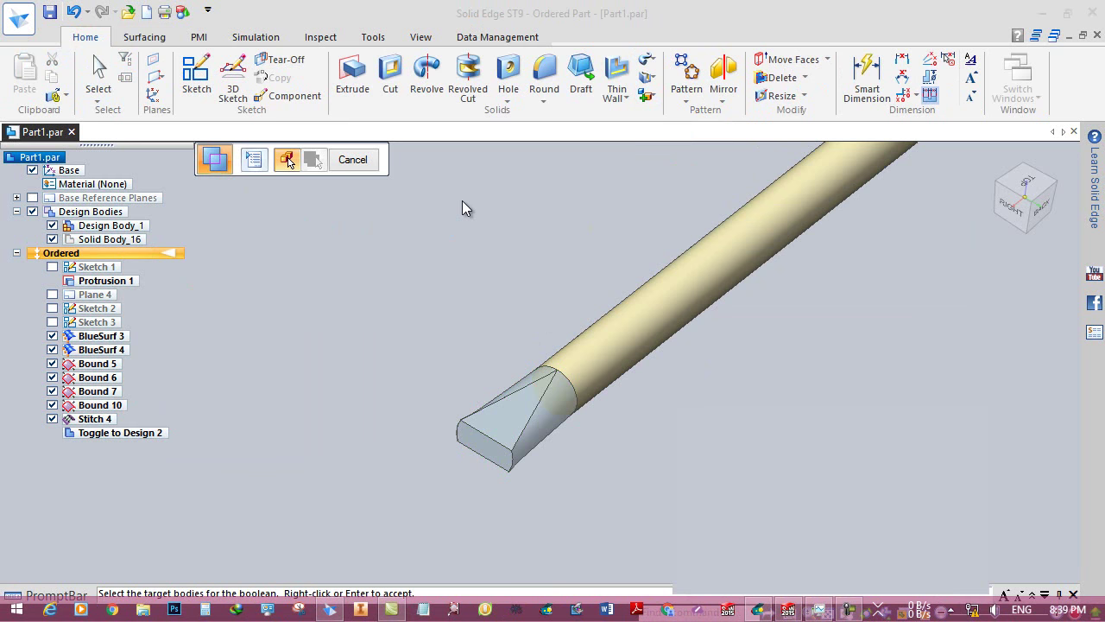
pyautogui.click(524, 418)
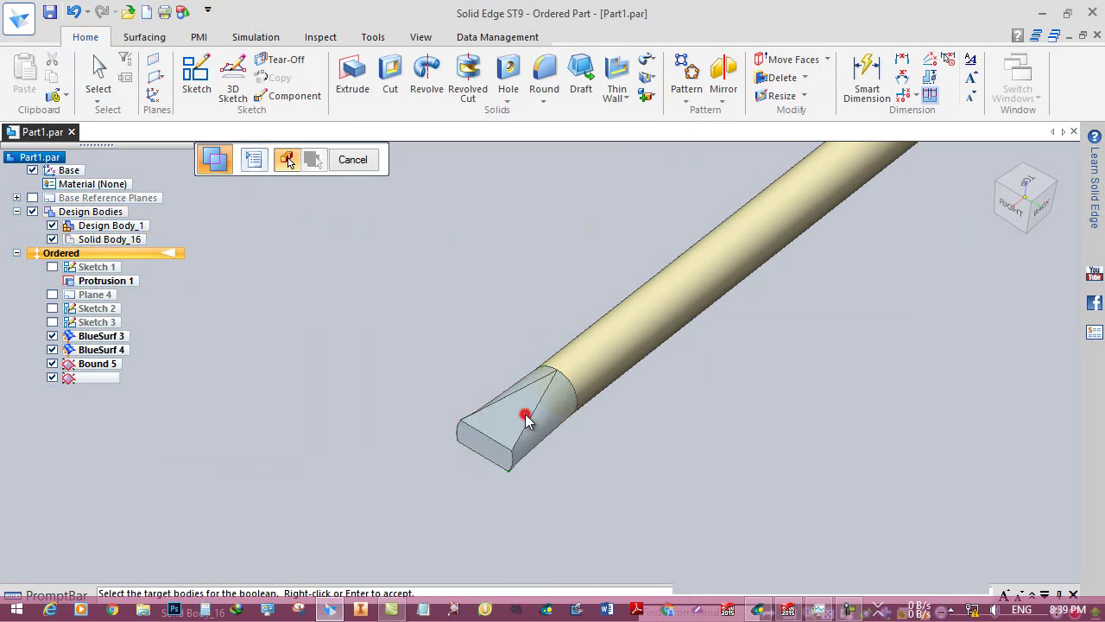
pyautogui.click(624, 325)
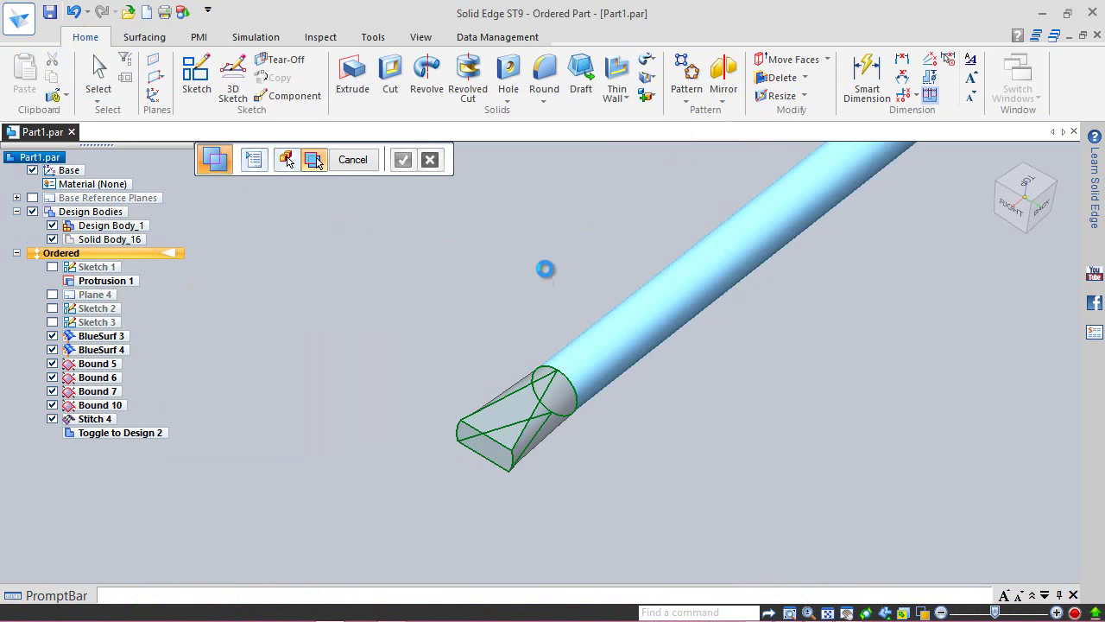
pyautogui.click(403, 166)
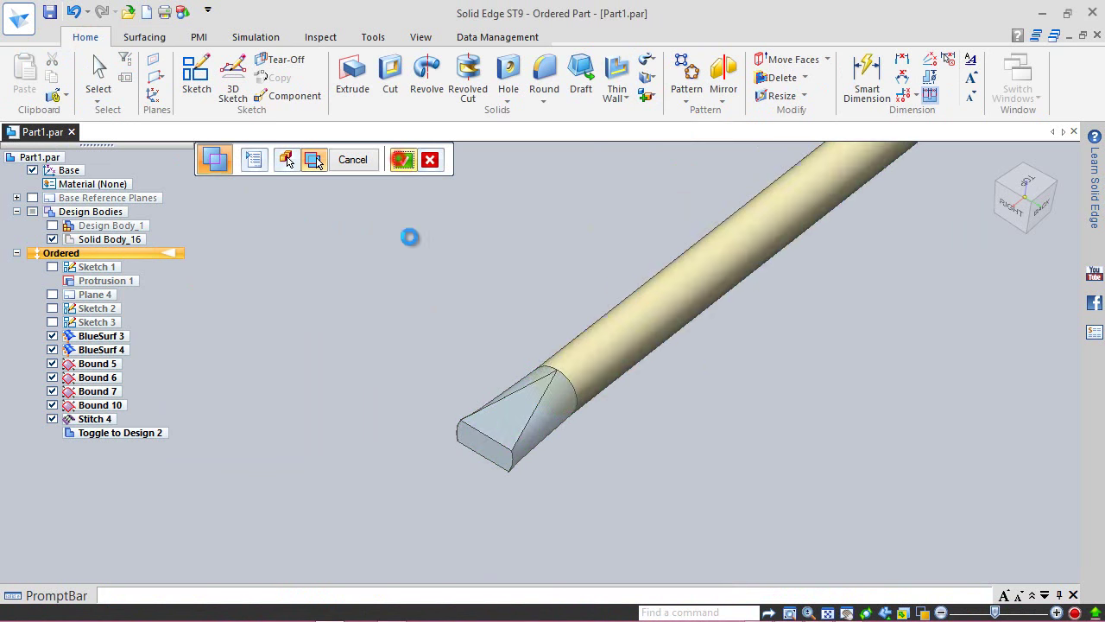
pyautogui.click(364, 159)
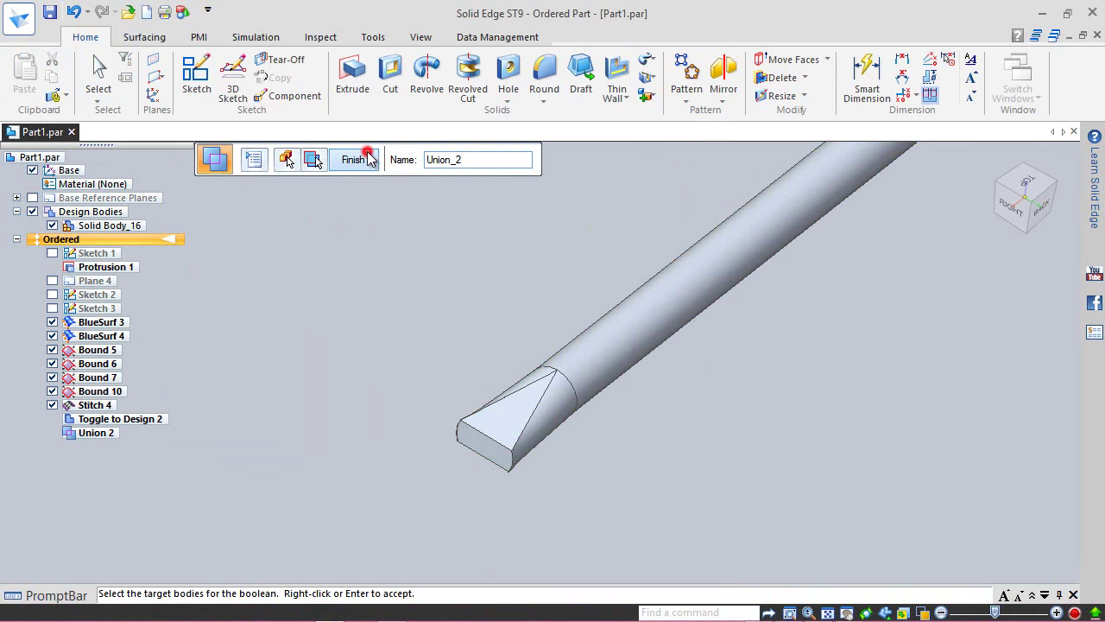
pyautogui.click(351, 159)
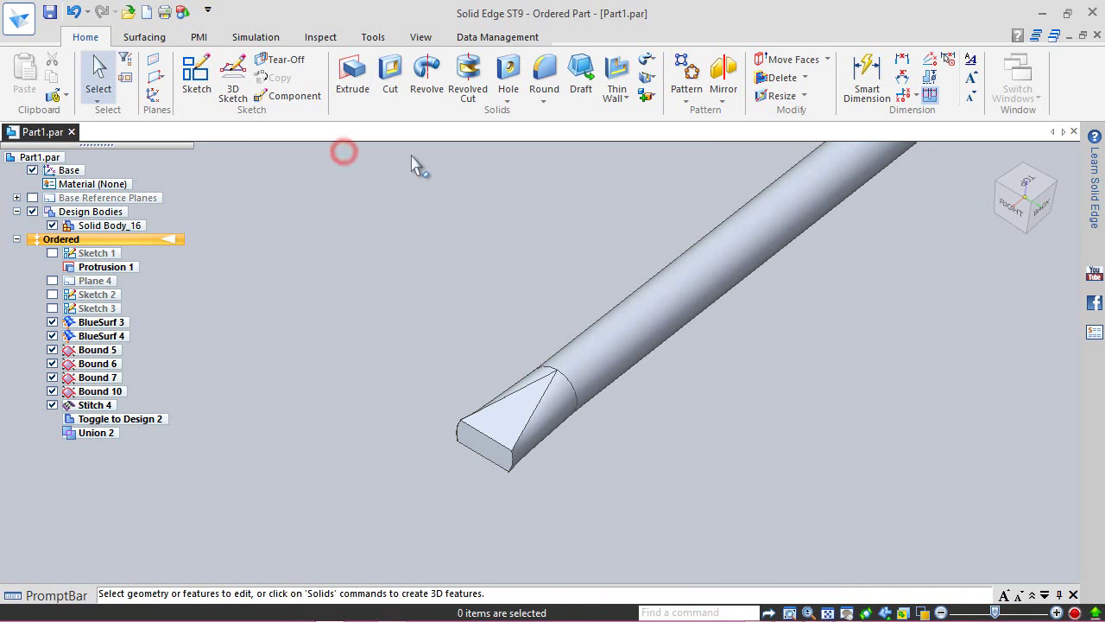
# - Paint the united body with the Khaki style, return to an isometric view and save the part
pyautogui.click(420, 37)
pyautogui.click(571, 96)
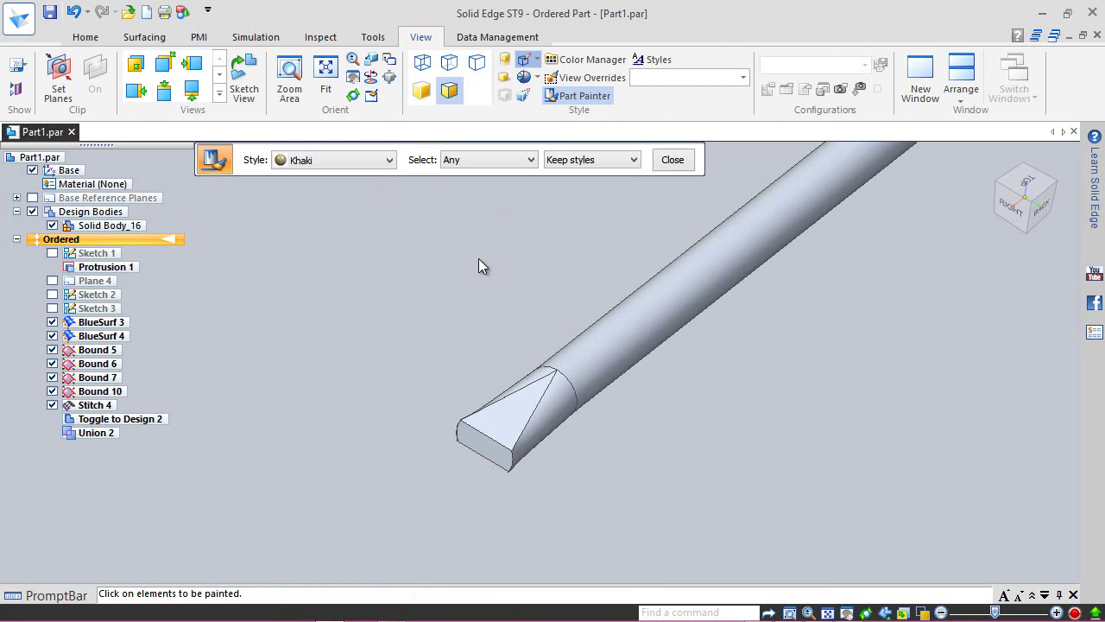
pyautogui.click(606, 356)
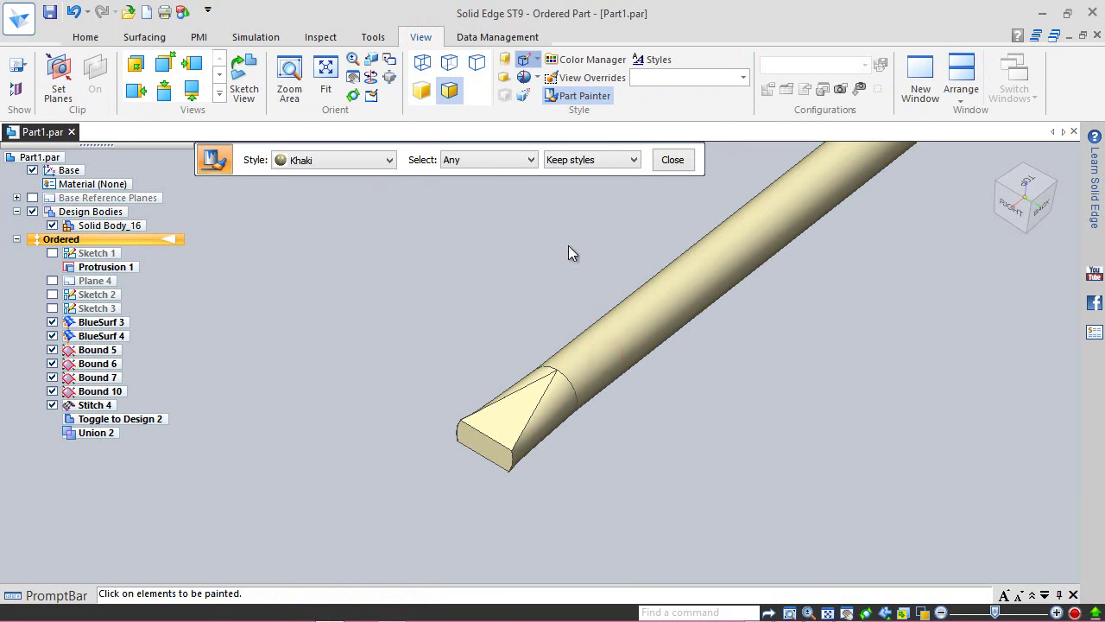
pyautogui.click(670, 160)
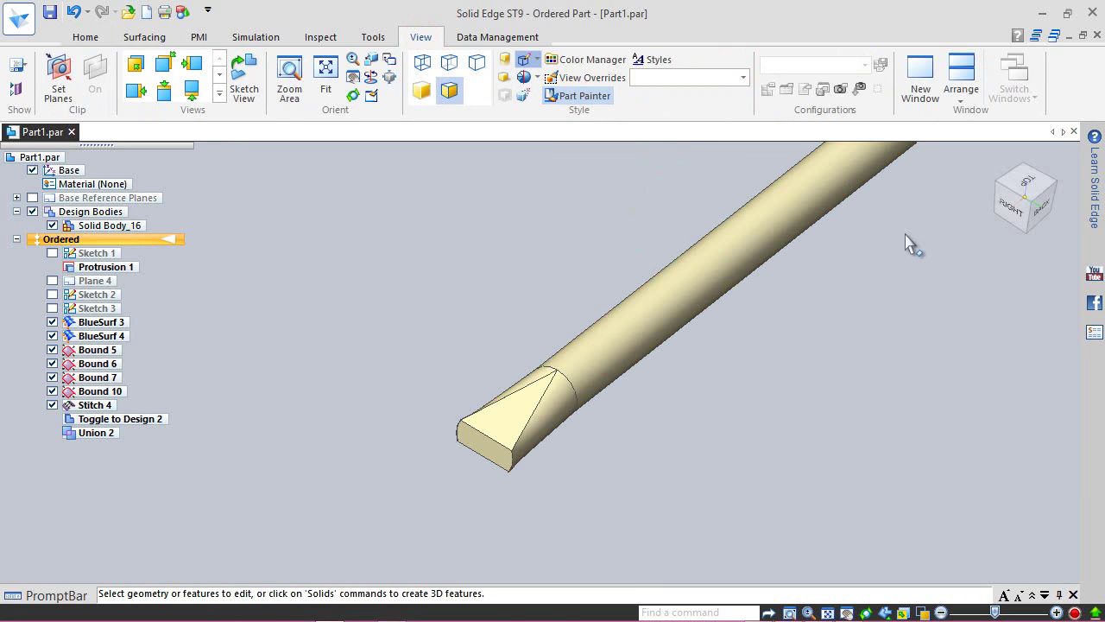
pyautogui.click(994, 177)
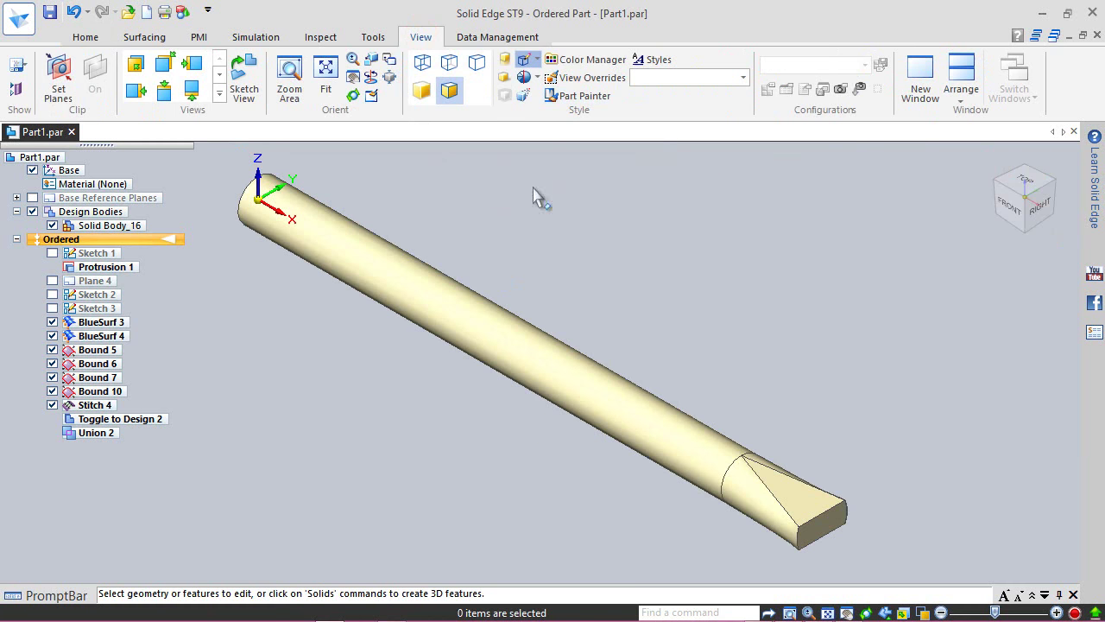
pyautogui.click(86, 36)
pyautogui.click(49, 12)
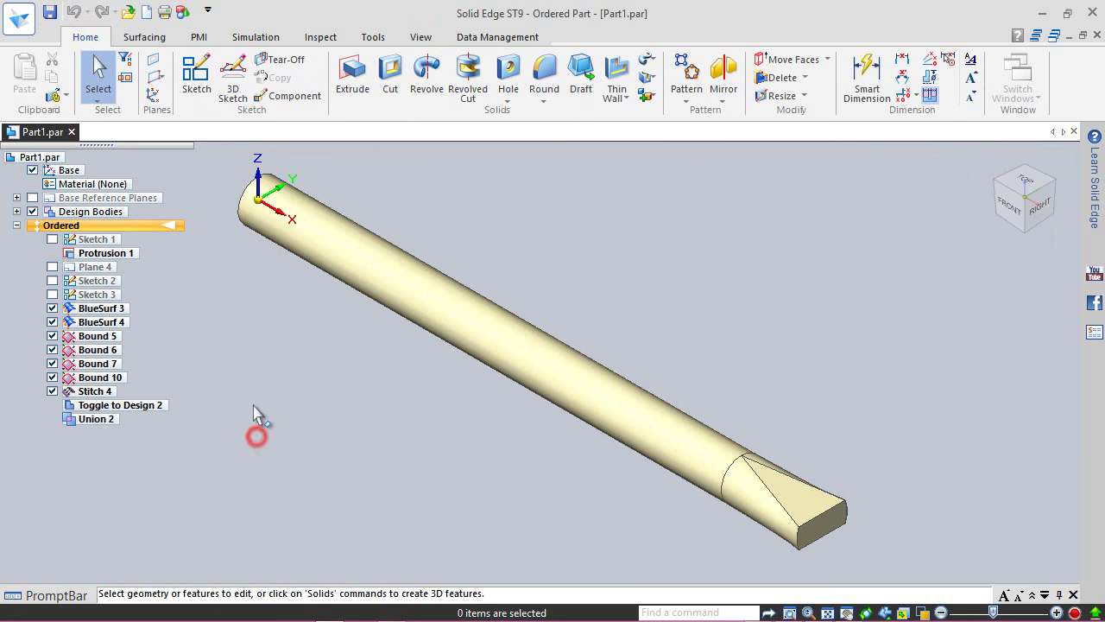
# - Create a parallel reference plane 0.5 in outward from the flat end face of the tip
pyautogui.click(164, 87)
pyautogui.click(177, 165)
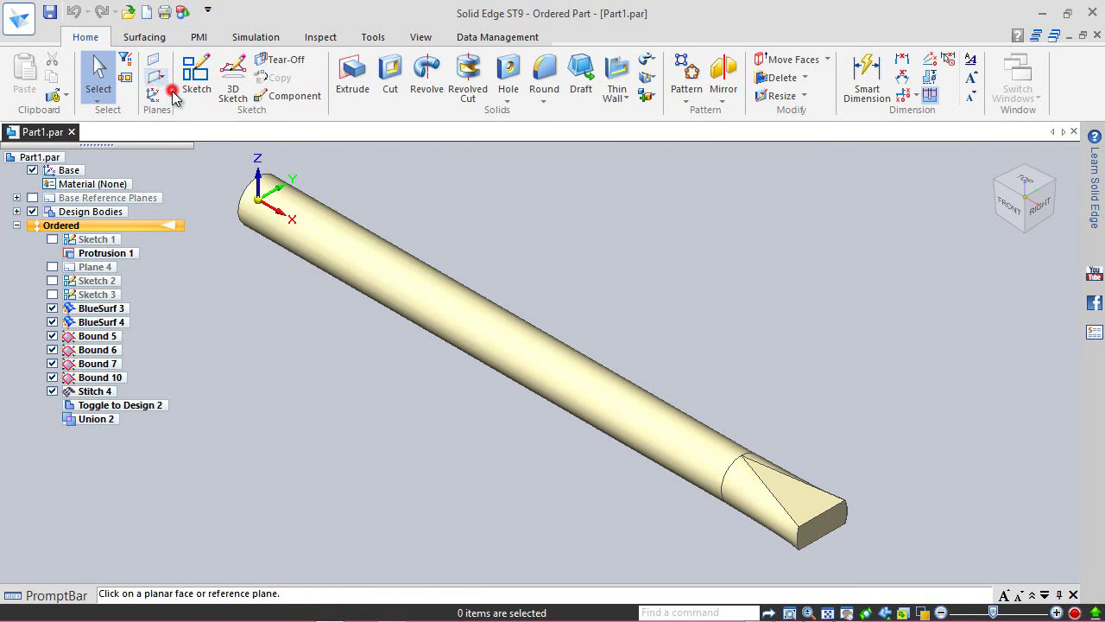
pyautogui.scroll(-2, 208, 232)
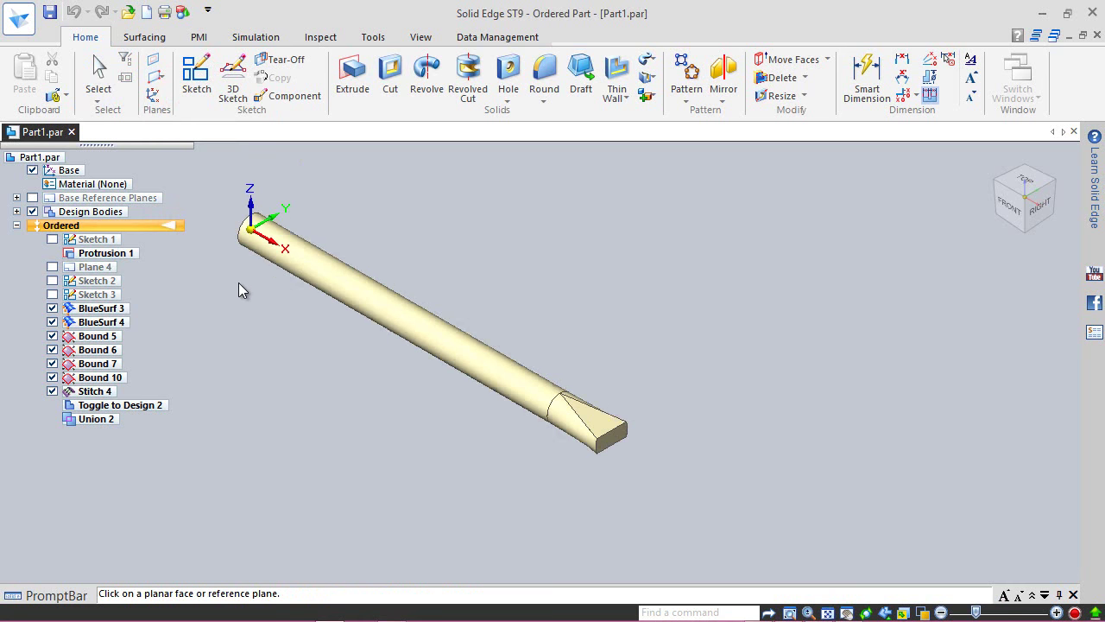
pyautogui.click(612, 440)
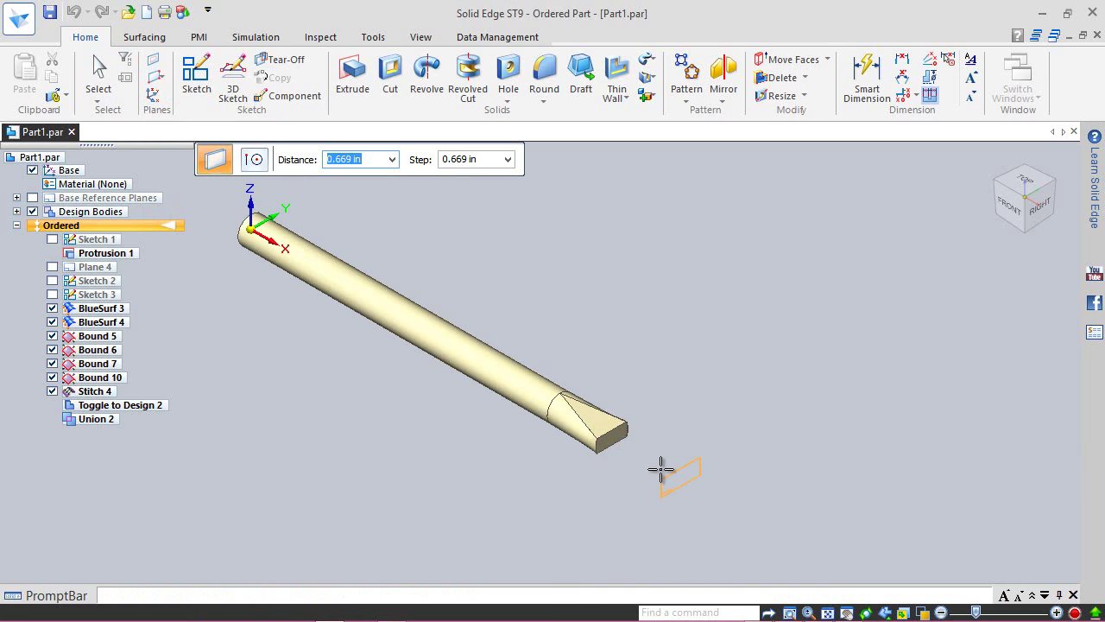
pyautogui.press('Return')
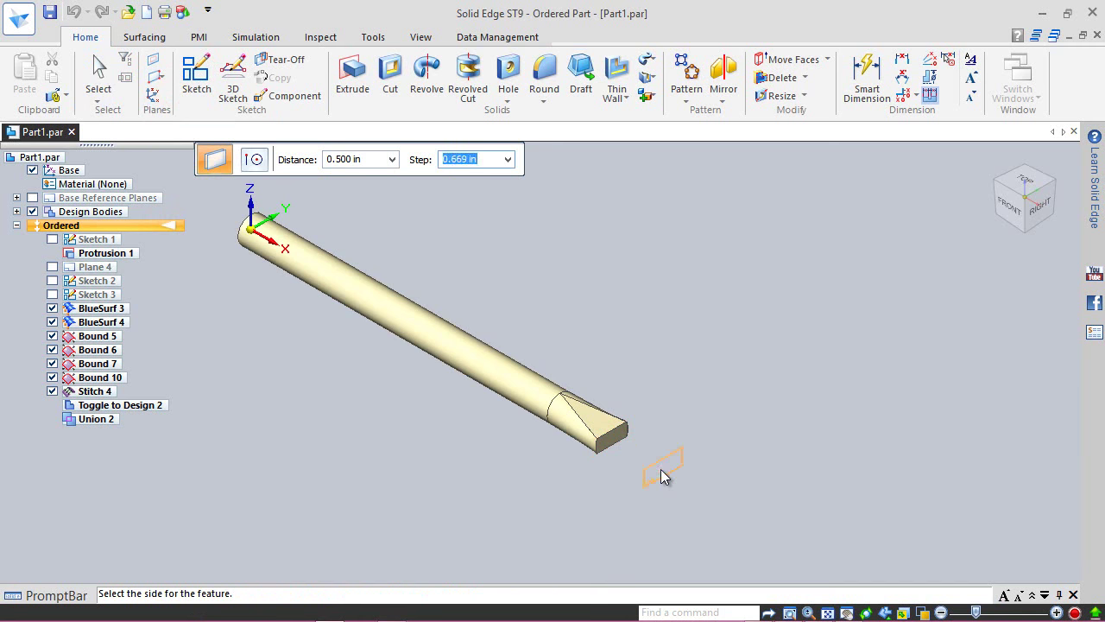
pyautogui.click(661, 469)
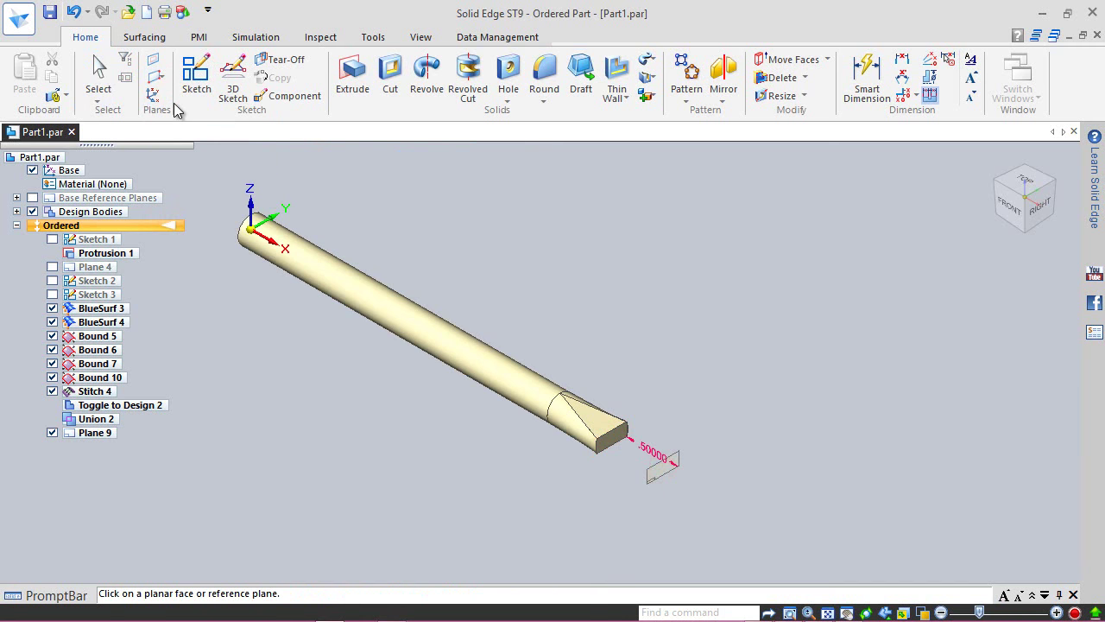
# - Start a sketch on the new offset plane and draw a rectangle centred on the origin, about 0.354 in wide by 0.088 in high
pyautogui.click(196, 76)
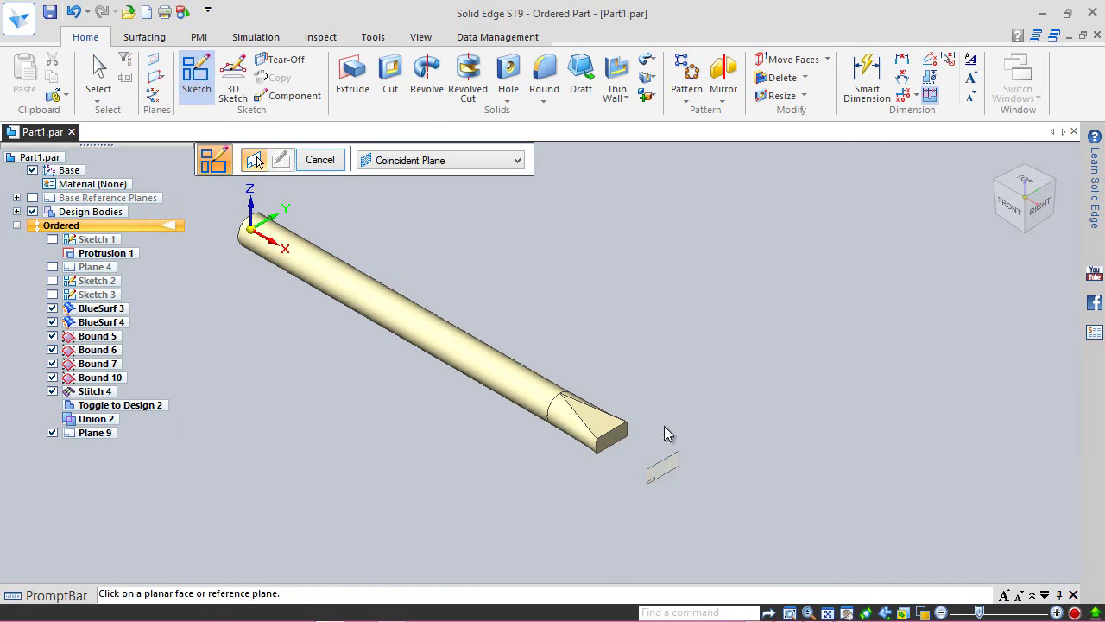
pyautogui.scroll(2, 667, 436)
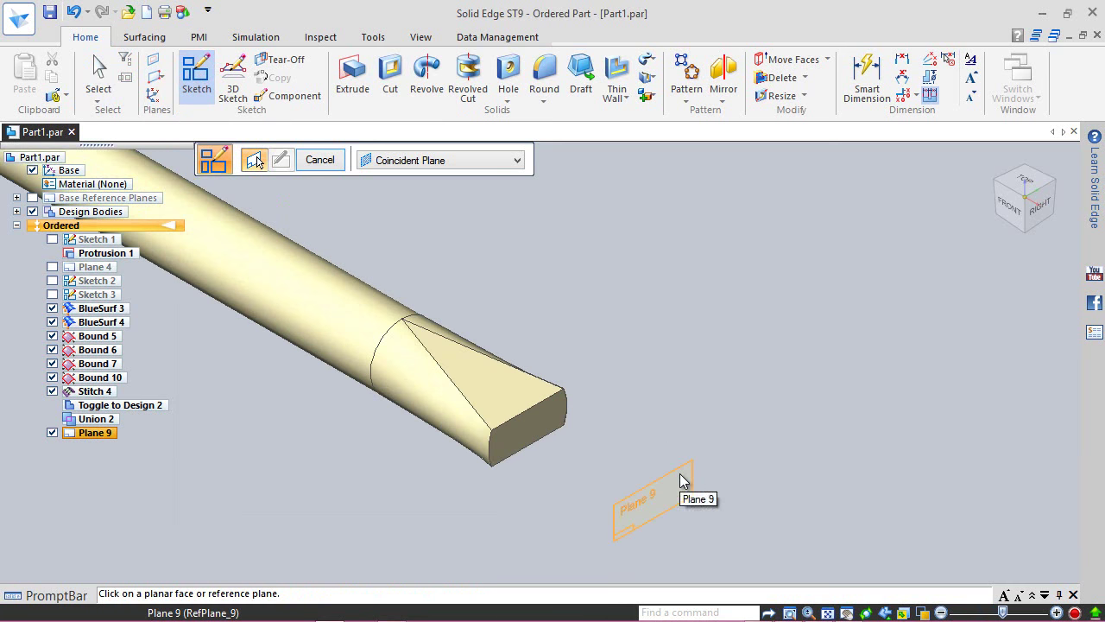
pyautogui.click(681, 475)
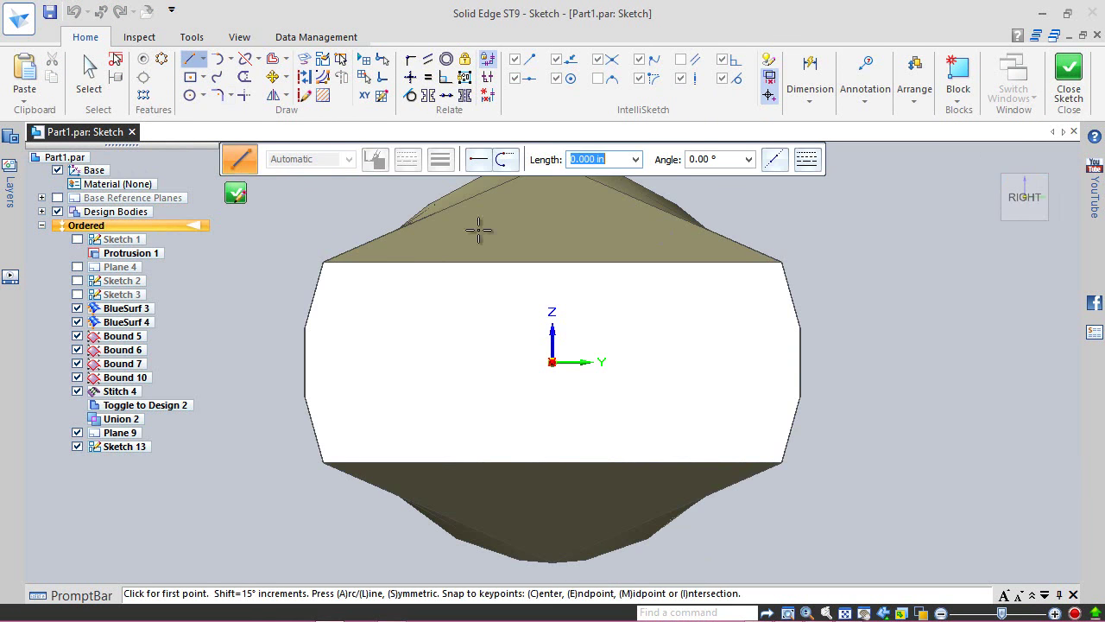
pyautogui.click(190, 77)
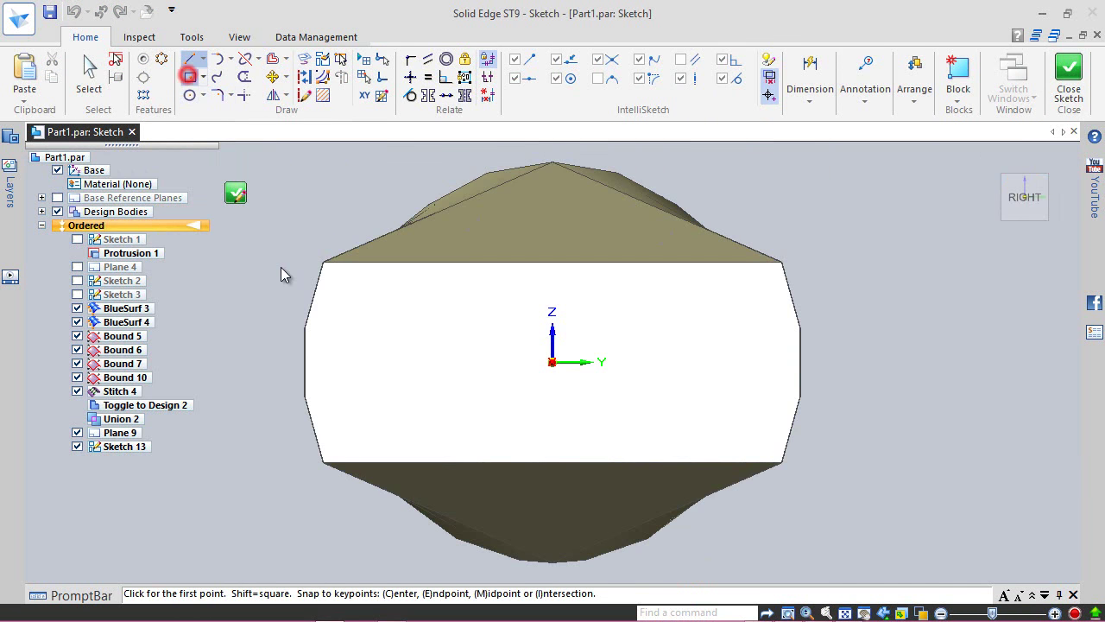
pyautogui.click(553, 363)
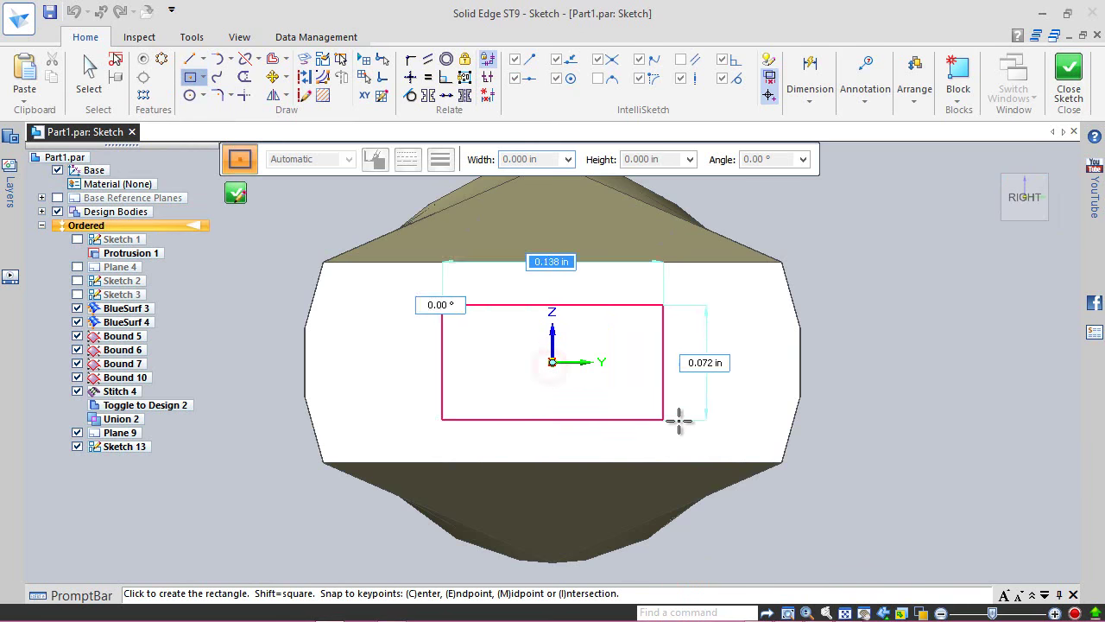
pyautogui.click(836, 431)
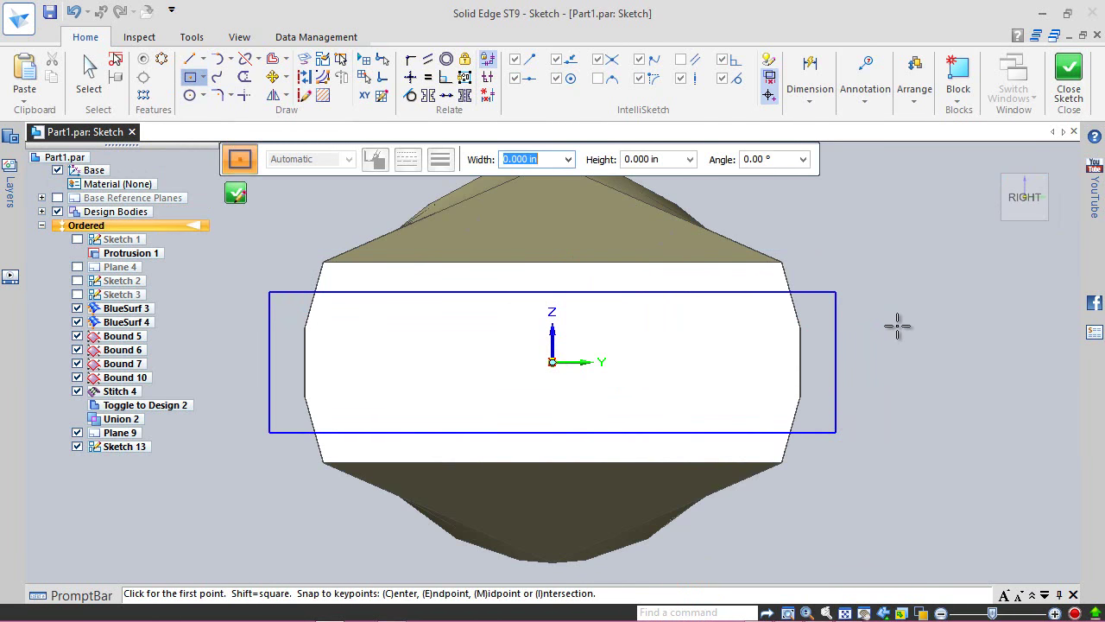
# - Dimension the rectangle to 0.25 in wide and 0.016 in high
pyautogui.moveTo(760, 252); pyautogui.dragTo(713, 253, button='right')
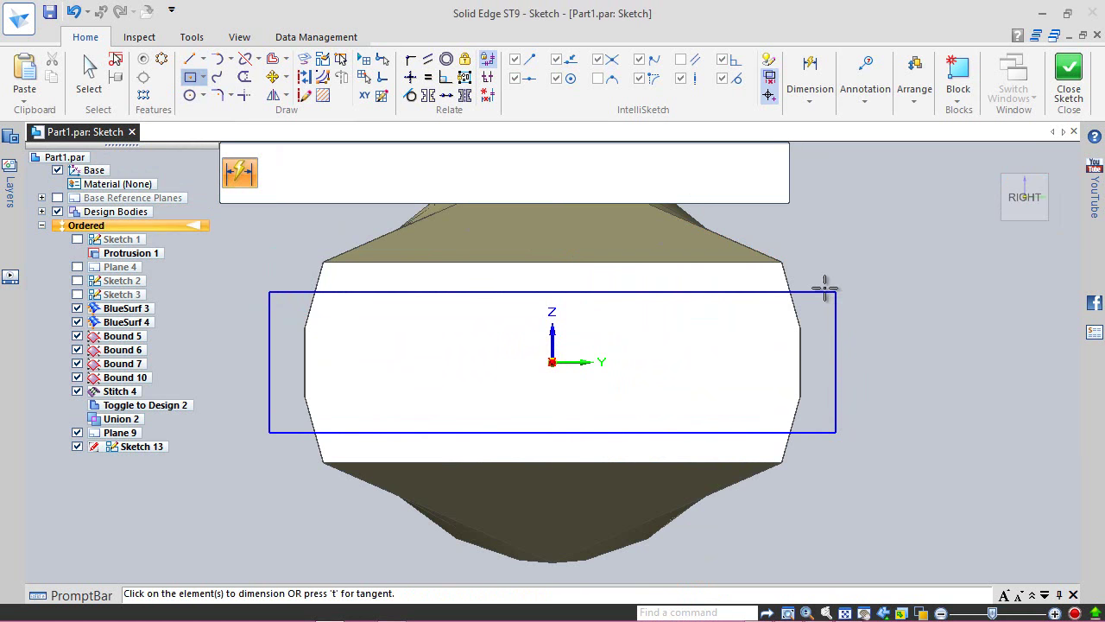
pyautogui.click(823, 292)
pyautogui.click(787, 250)
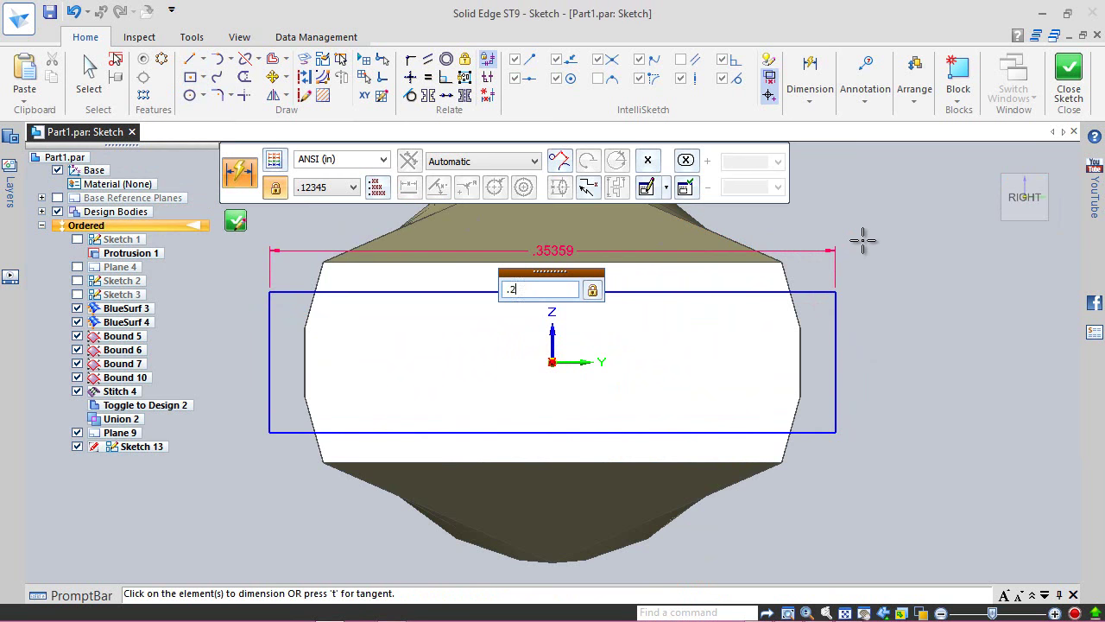
pyautogui.write('.25')
pyautogui.press('Return')
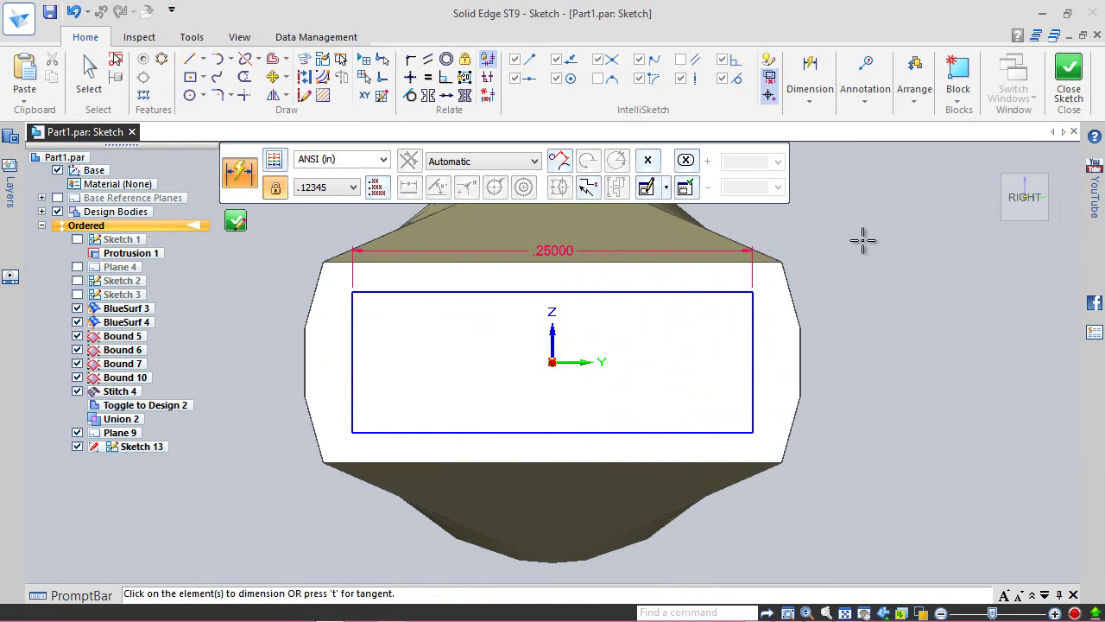
pyautogui.click(754, 345)
pyautogui.click(823, 346)
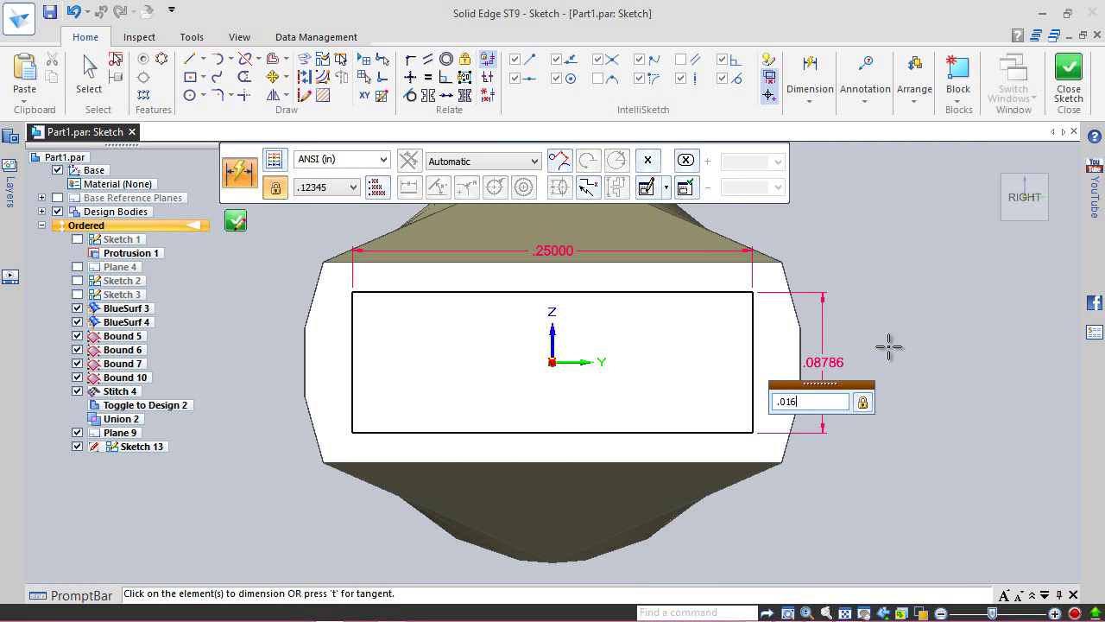
pyautogui.press('Return')
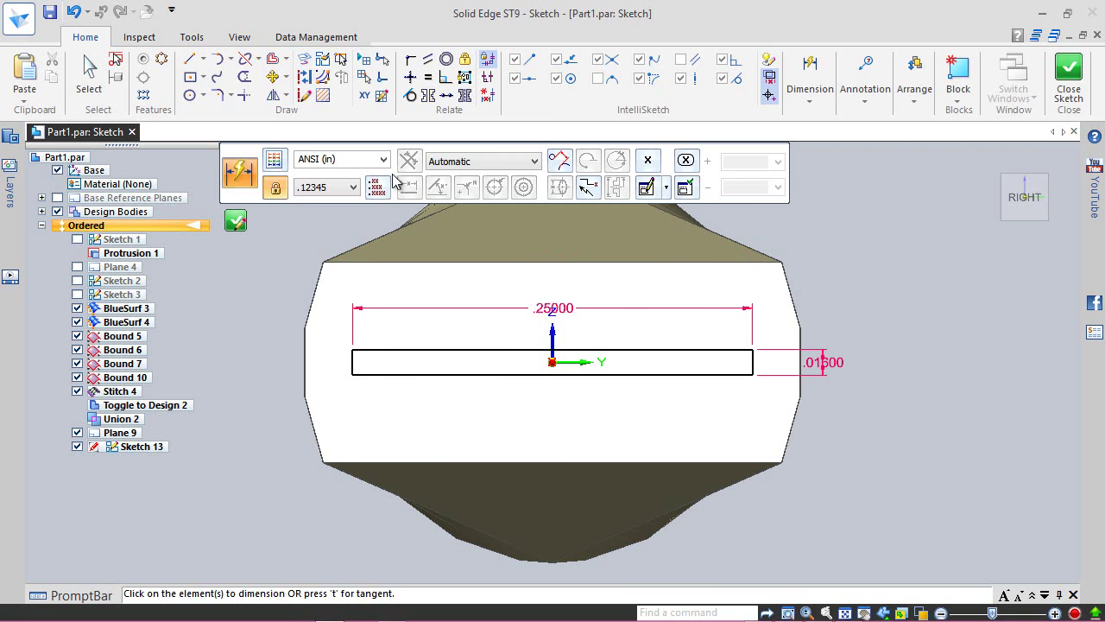
# - Draw outward-bulging arcs across the rectangle's two short ends, corner to corner, with radii of about 0.010 in and 0.009 in
pyautogui.click(231, 59)
pyautogui.click(252, 96)
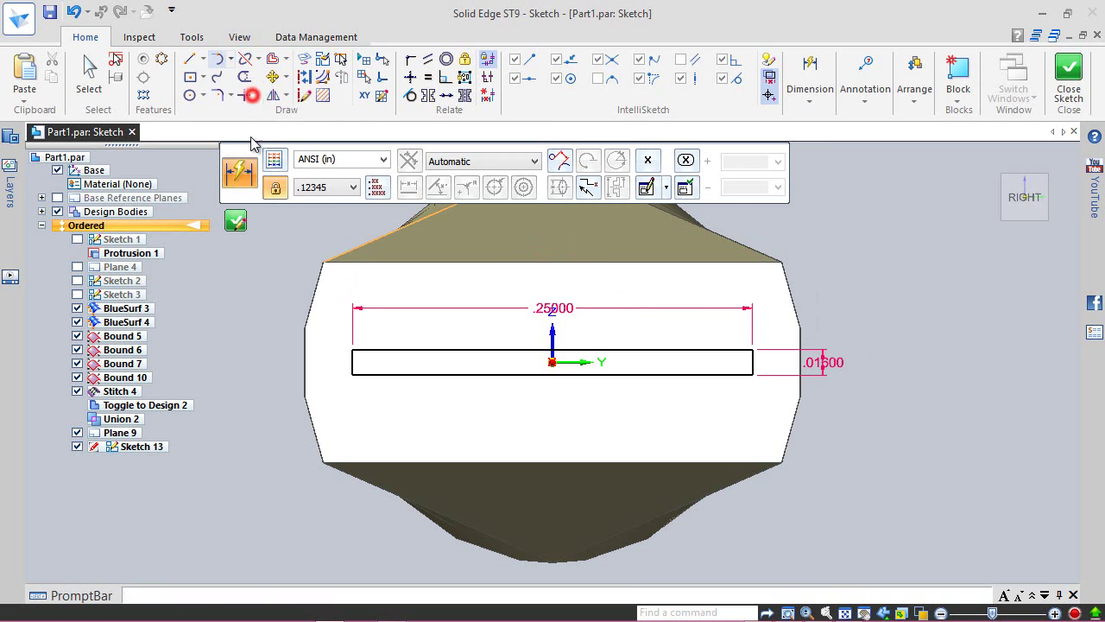
pyautogui.scroll(2, 320, 349)
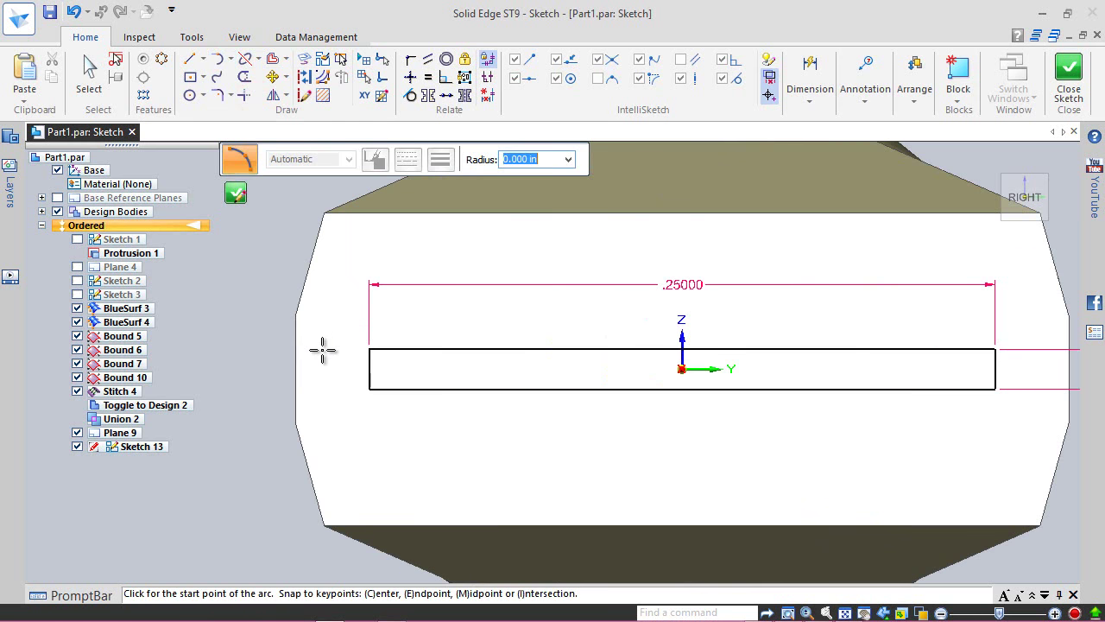
pyautogui.click(369, 349)
pyautogui.click(369, 389)
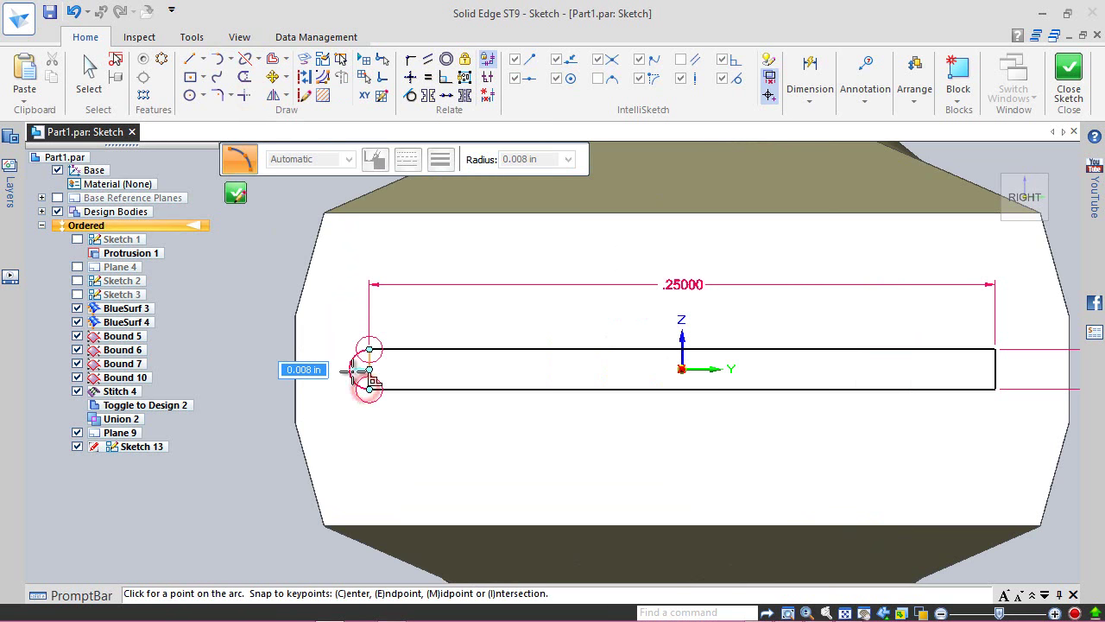
pyautogui.click(359, 369)
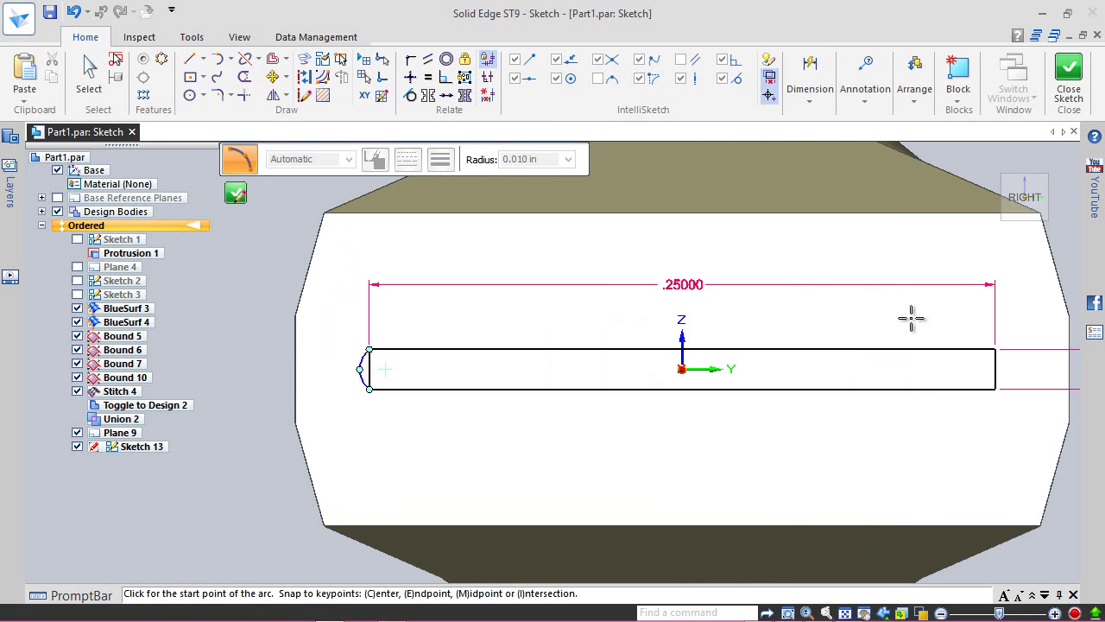
pyautogui.click(994, 349)
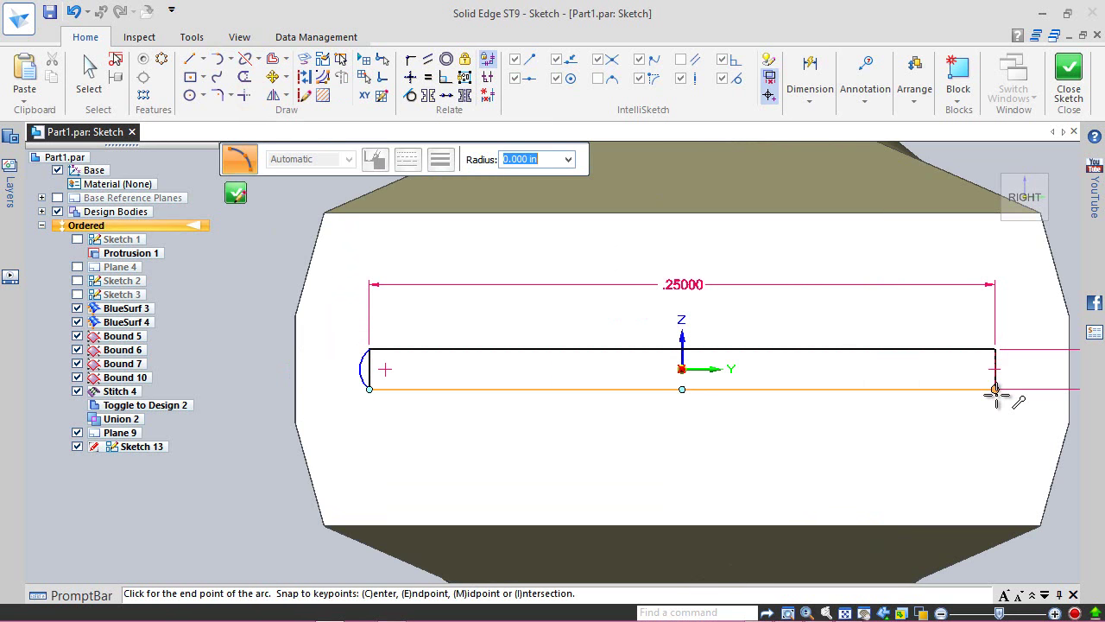
pyautogui.click(996, 388)
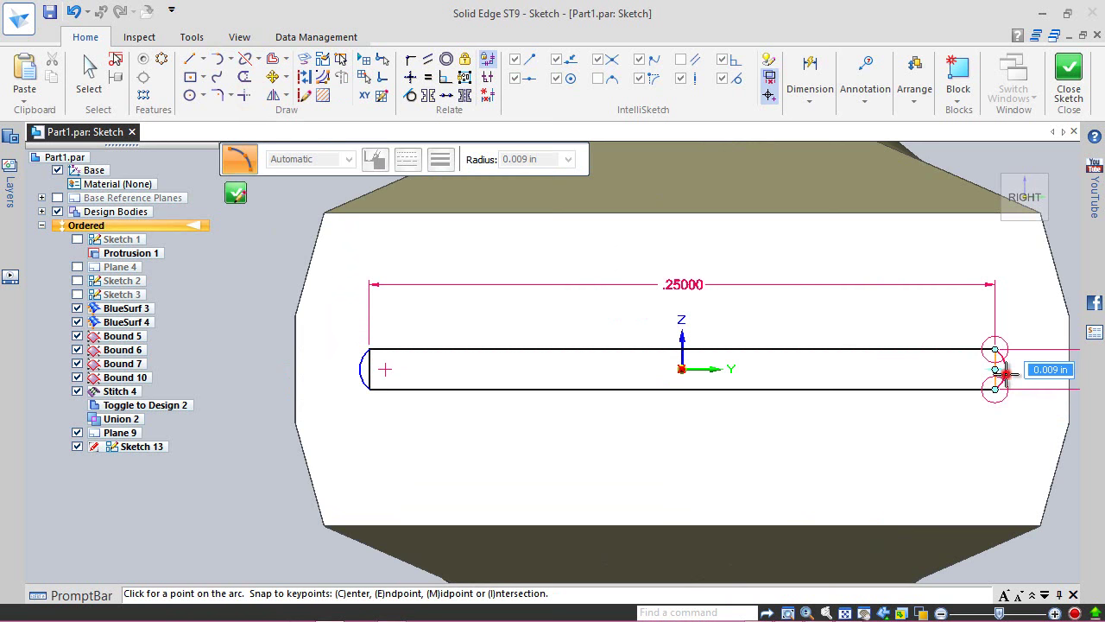
pyautogui.click(1005, 370)
# - Dimension the radius of the arc on the rectangle's negative-Y end to 0.056 in
pyautogui.rightClick(267, 229)
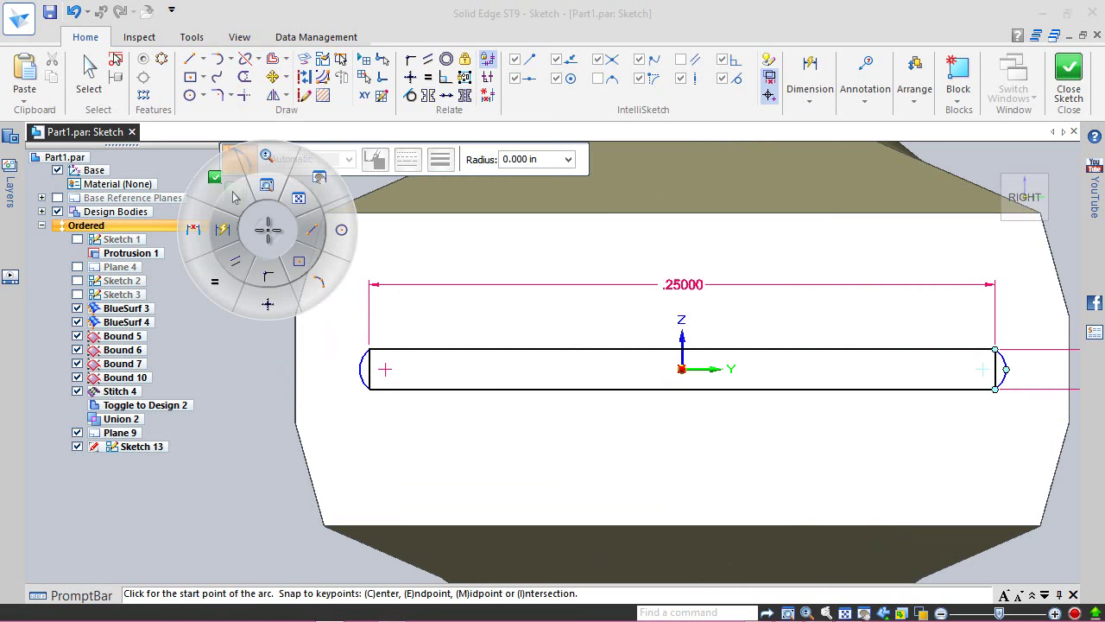
pyautogui.click(228, 229)
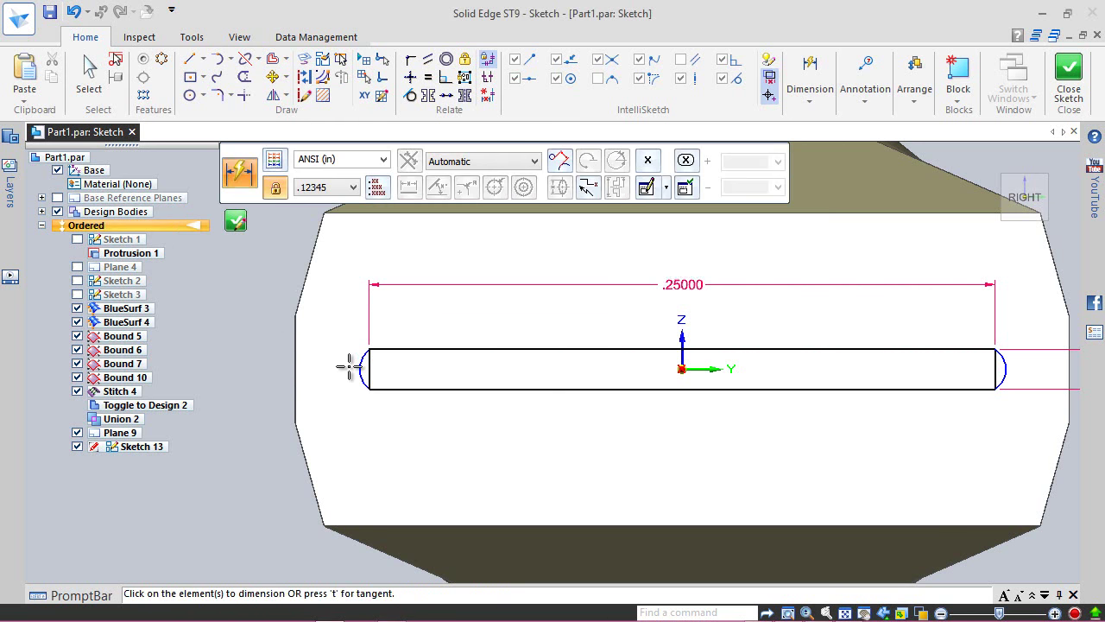
pyautogui.scroll(2, 350, 366)
pyautogui.click(371, 358)
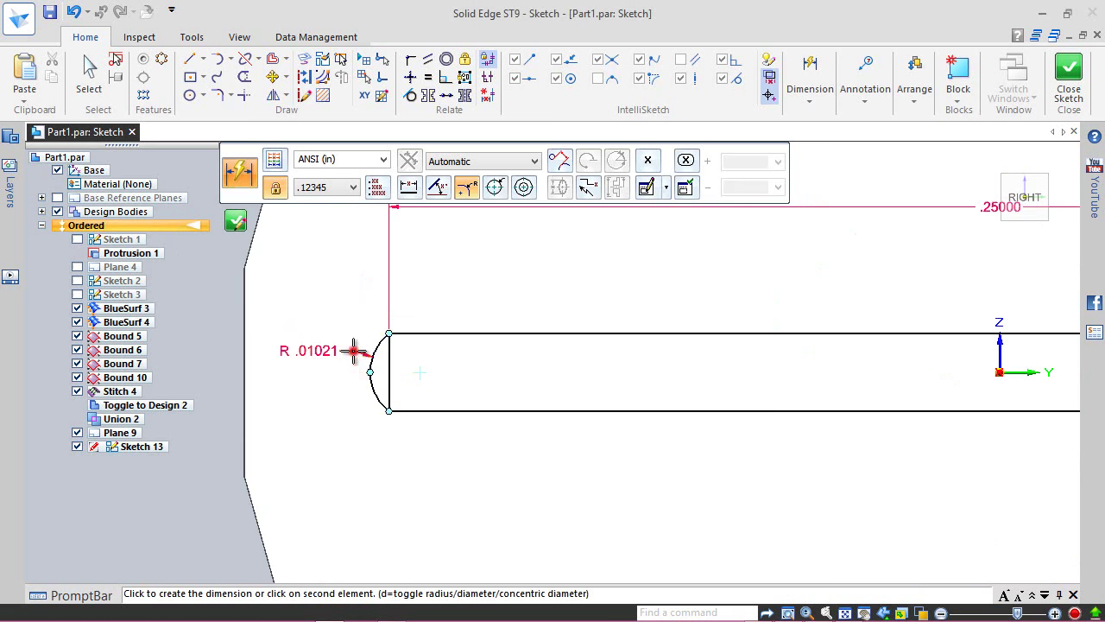
pyautogui.click(341, 351)
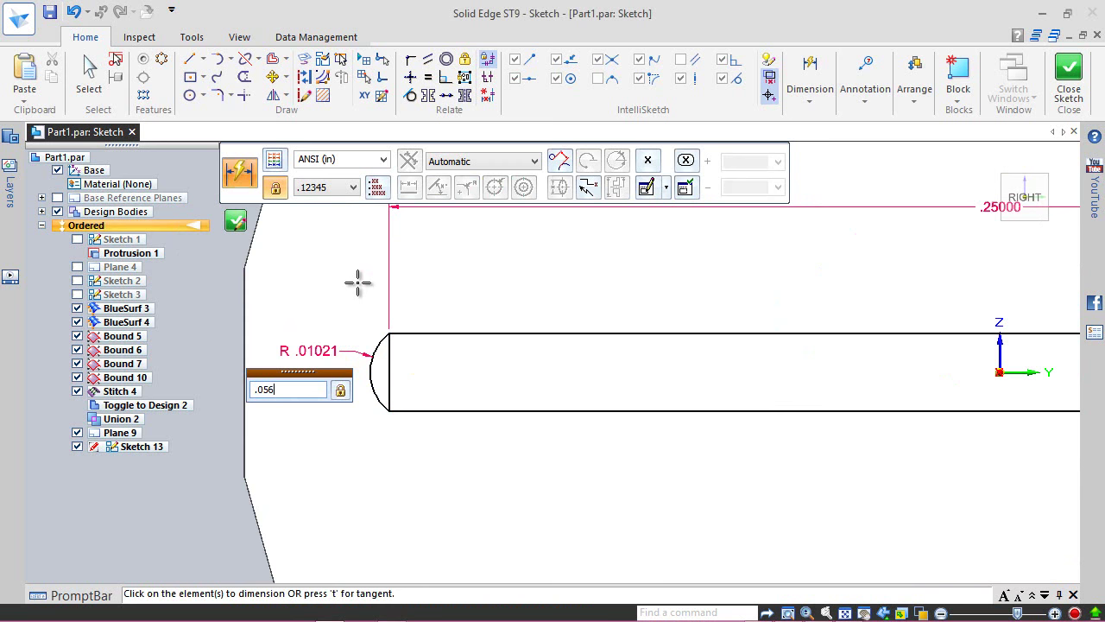
pyautogui.write('.056')
pyautogui.press('Return')
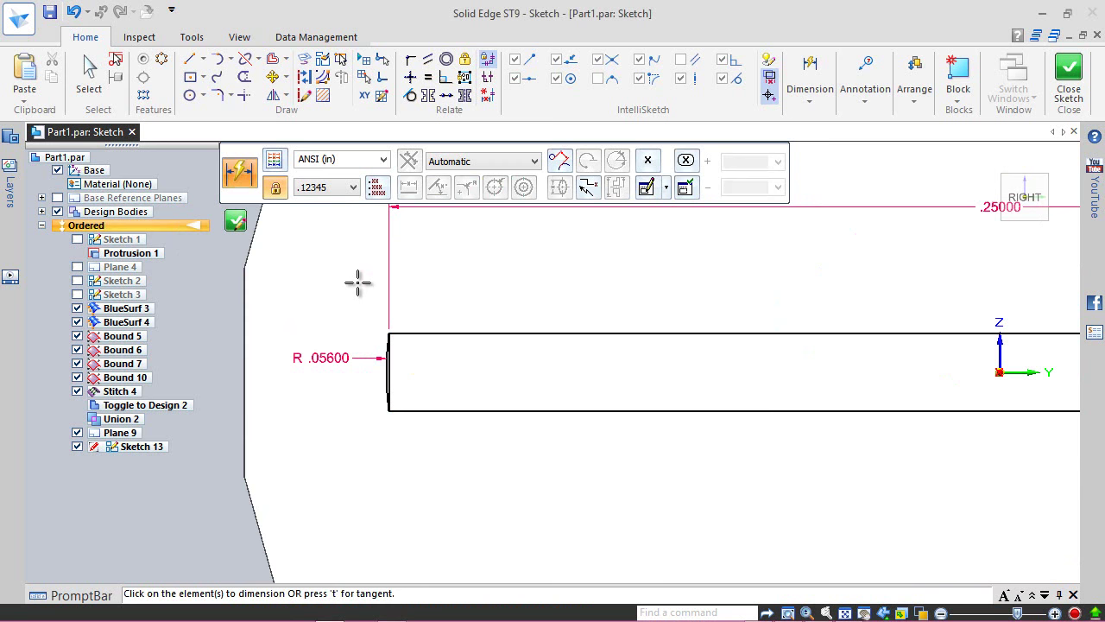
pyautogui.press('Escape')
# - Apply an Equal relation between the dimensioned end arc and the arc on the opposite short end
pyautogui.click(430, 78)
pyautogui.scroll(3, 365, 353)
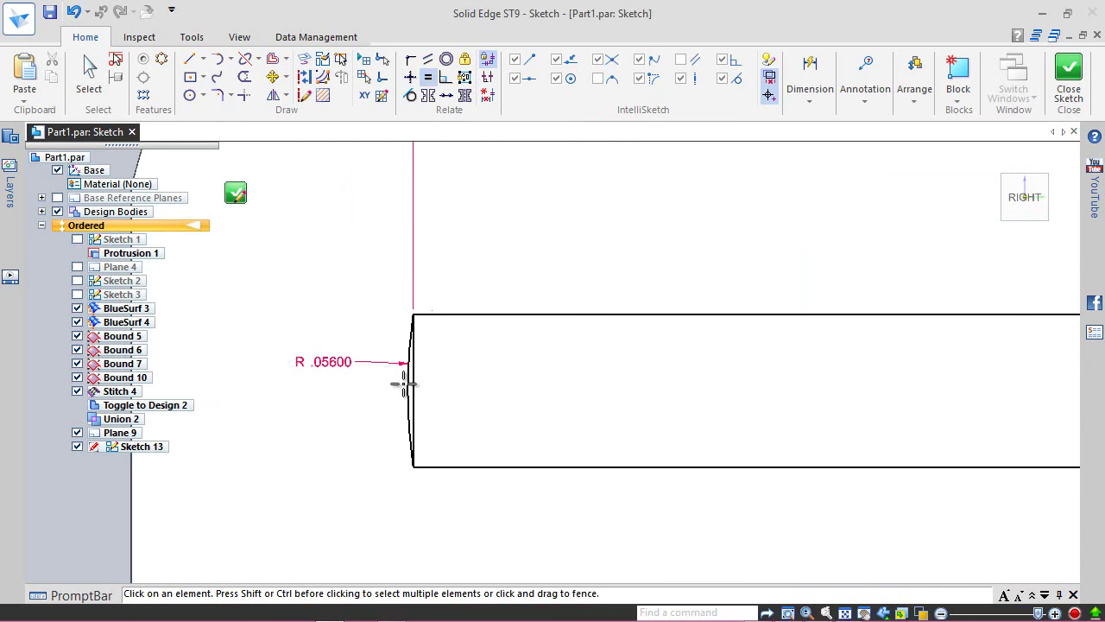
pyautogui.click(406, 382)
pyautogui.scroll(-3, 337, 433)
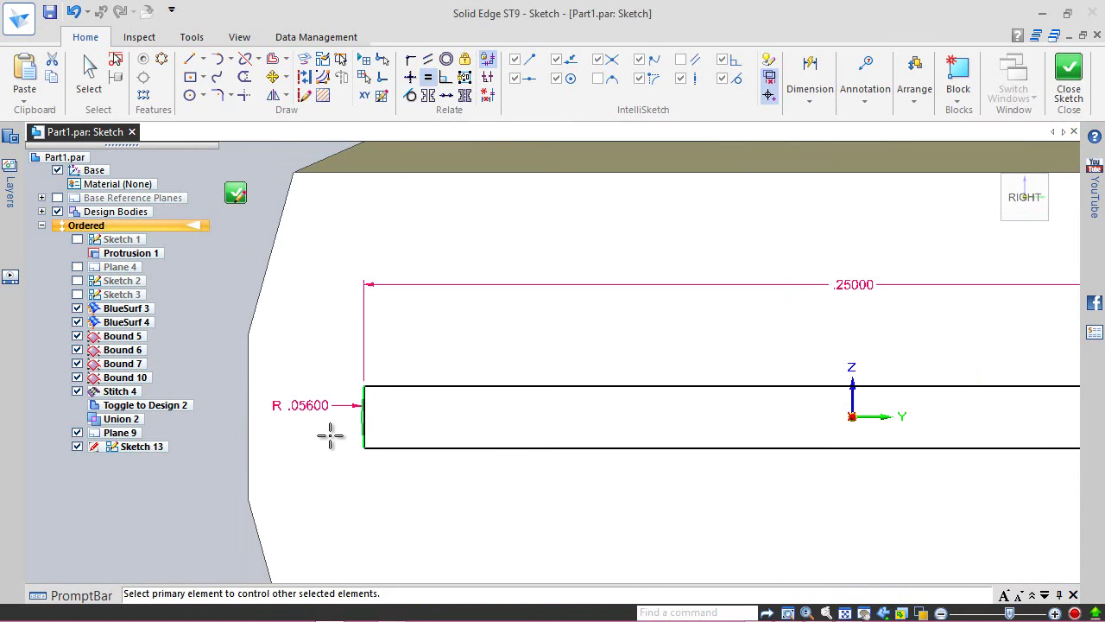
pyautogui.scroll(-2, 330, 434)
pyautogui.scroll(5, 872, 414)
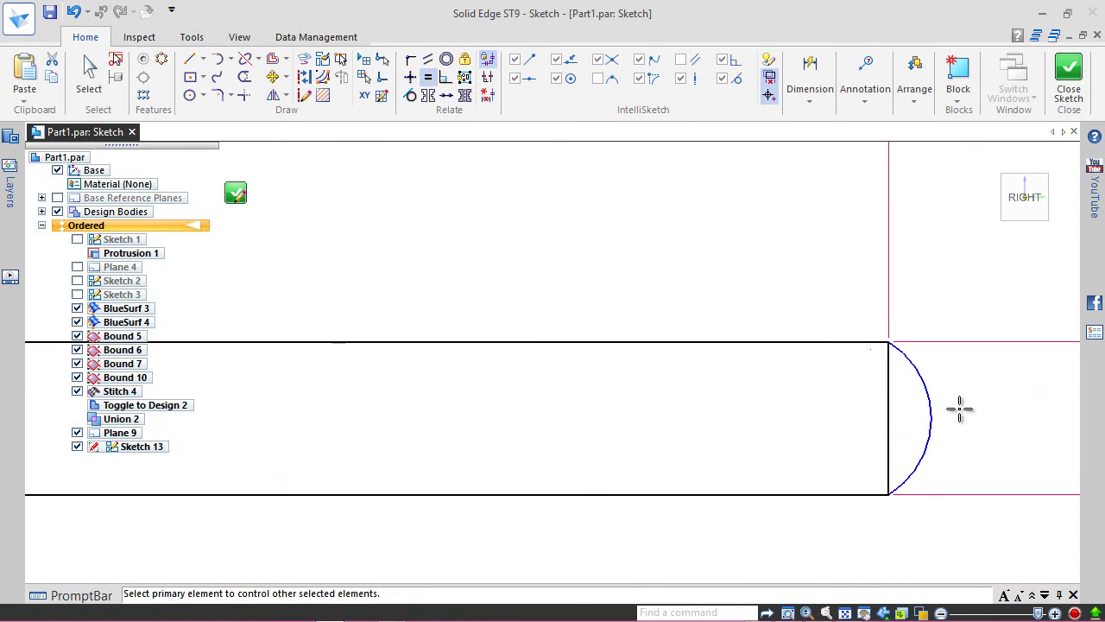
pyautogui.click(935, 406)
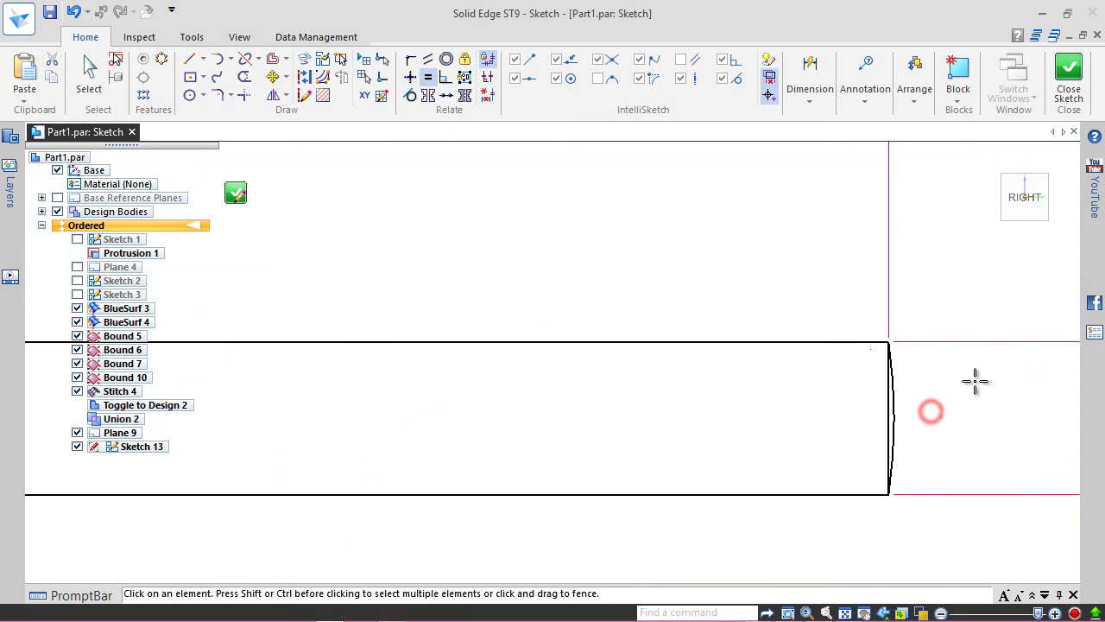
# - Convert the rectangle's two short straight sides to construction geometry, leaving the arcs as the profile ends
pyautogui.click(304, 77)
pyautogui.click(887, 403)
pyautogui.scroll(-1, 970, 410)
pyautogui.scroll(-2, 821, 415)
pyautogui.scroll(-1, 510, 424)
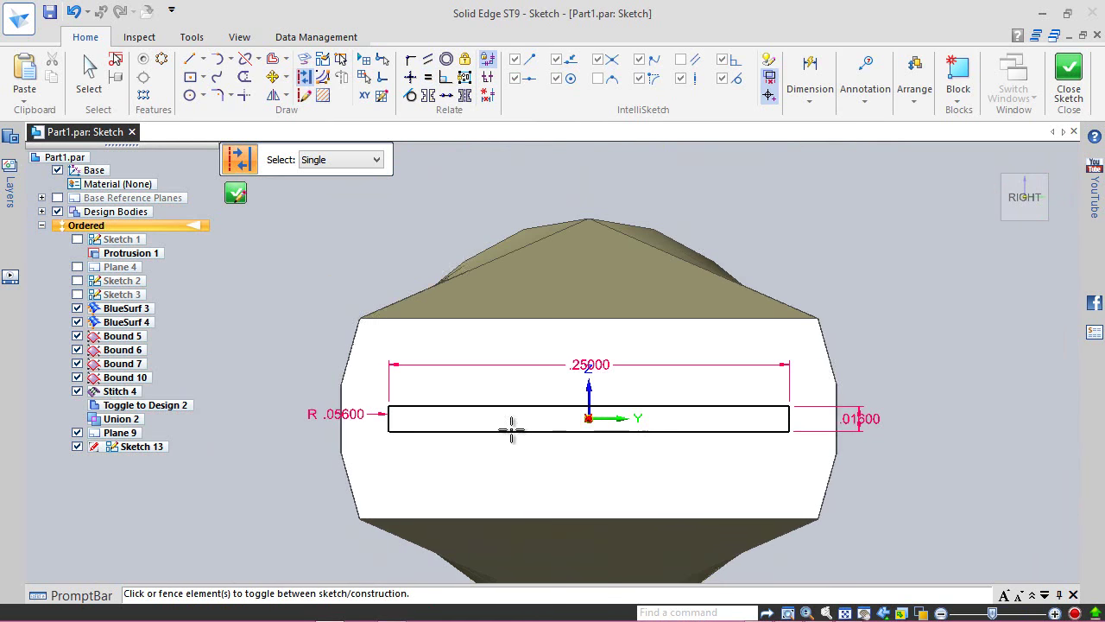
pyautogui.scroll(3, 395, 437)
pyautogui.scroll(2, 400, 405)
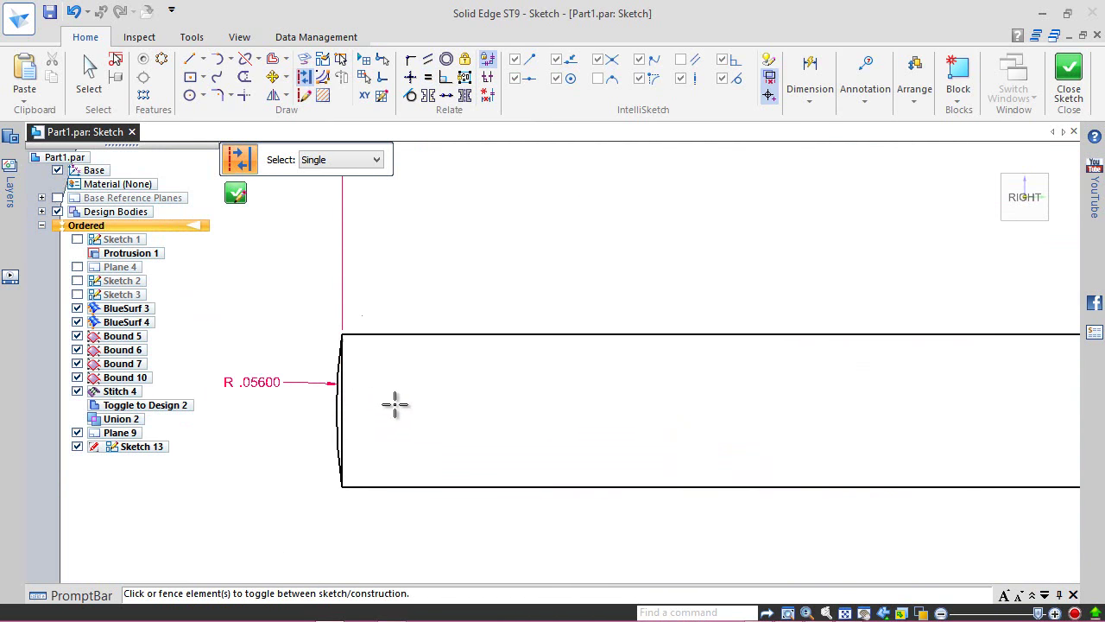
pyautogui.click(346, 409)
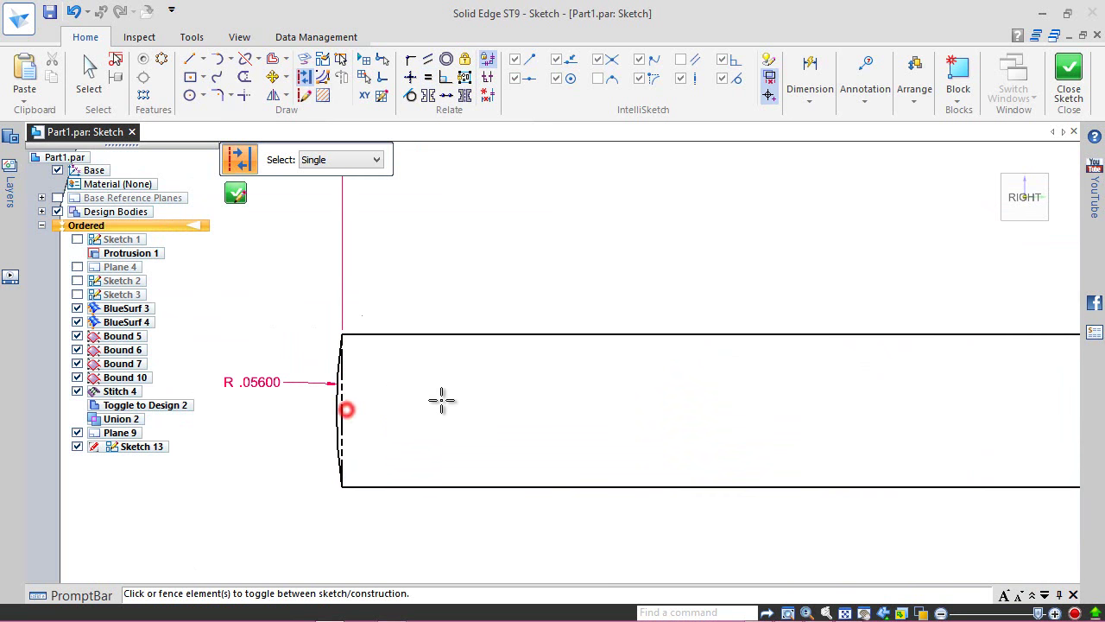
pyautogui.click(90, 69)
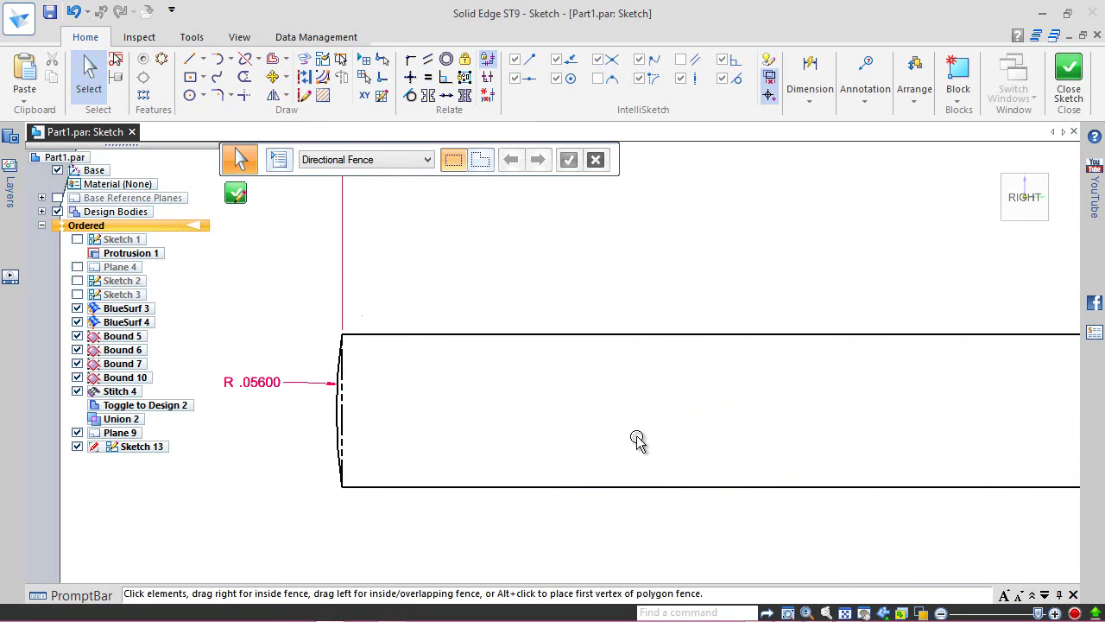
# - Close the end profile sketch, hide its offset reference plane, Plane 9, and save the part
pyautogui.click(1069, 73)
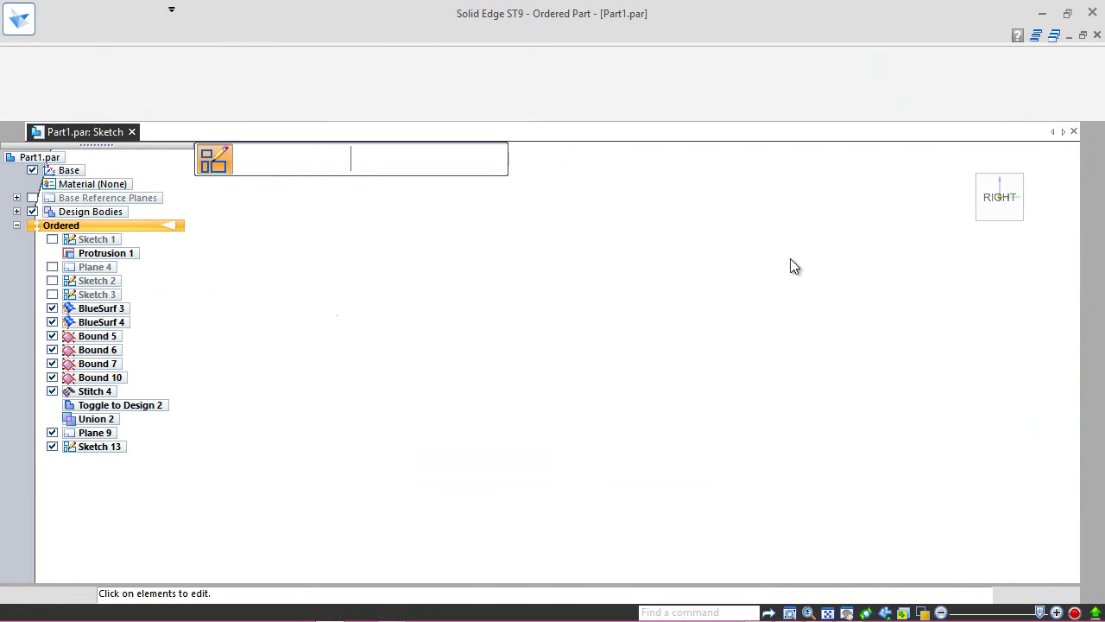
pyautogui.click(321, 161)
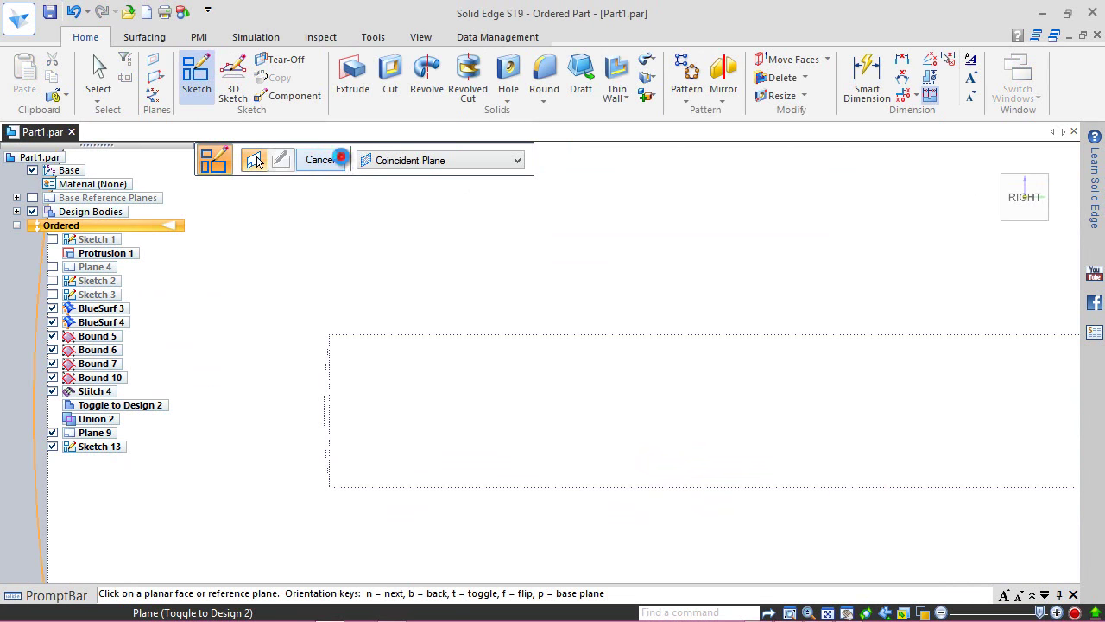
pyautogui.click(321, 160)
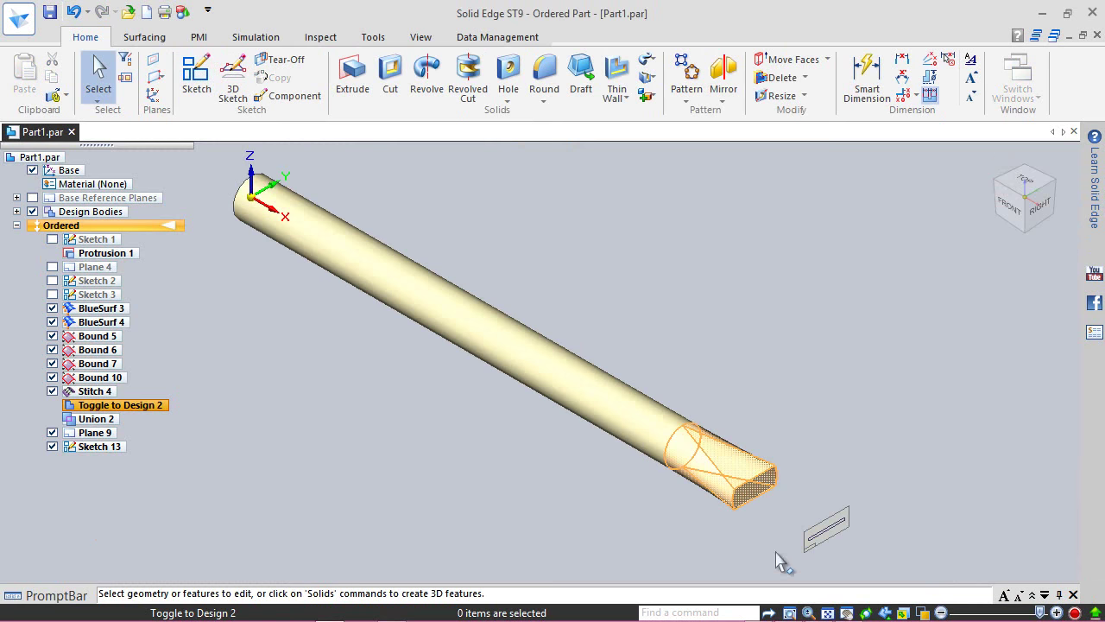
pyautogui.scroll(5, 776, 559)
pyautogui.click(52, 433)
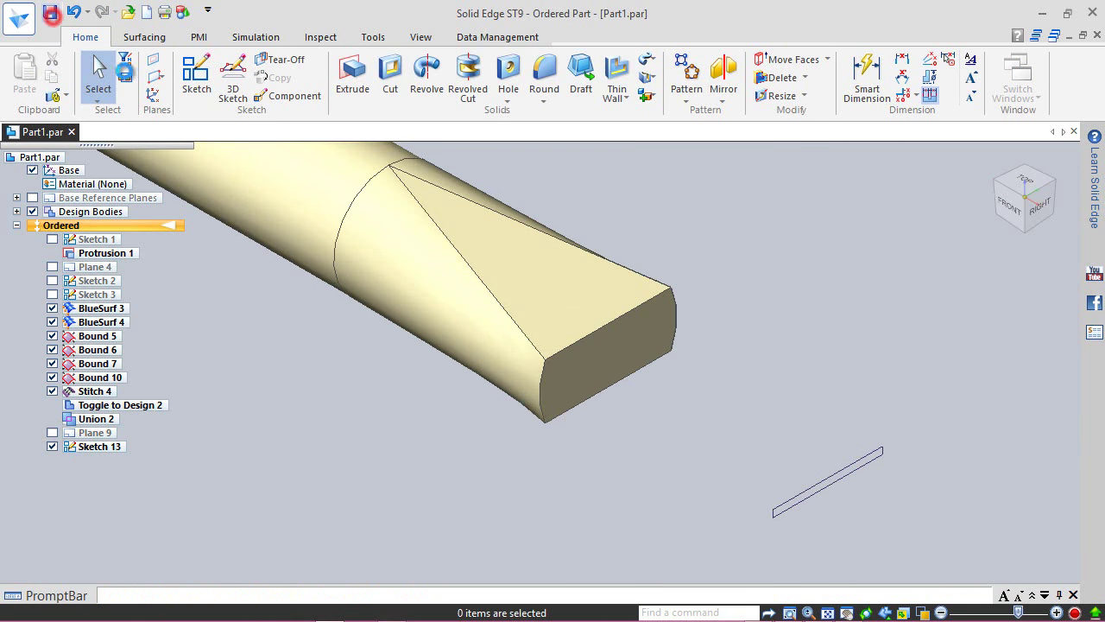
pyautogui.click(51, 13)
# - Start a lofted protrusion and pick the flat end face of the tip as the first cross section, using Face selection
pyautogui.click(647, 59)
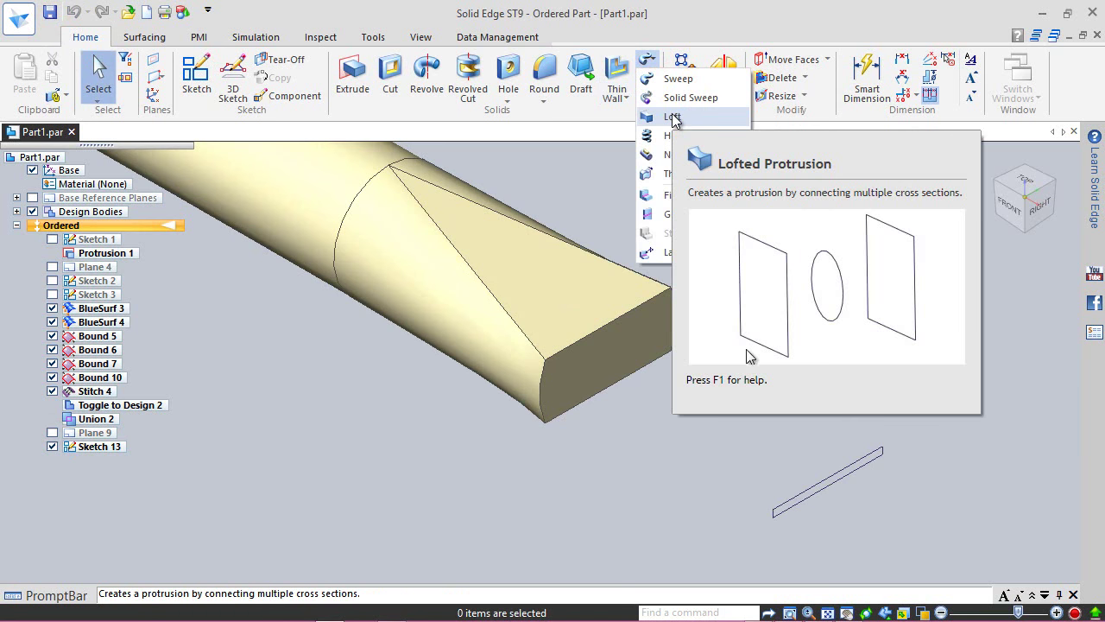
pyautogui.click(672, 118)
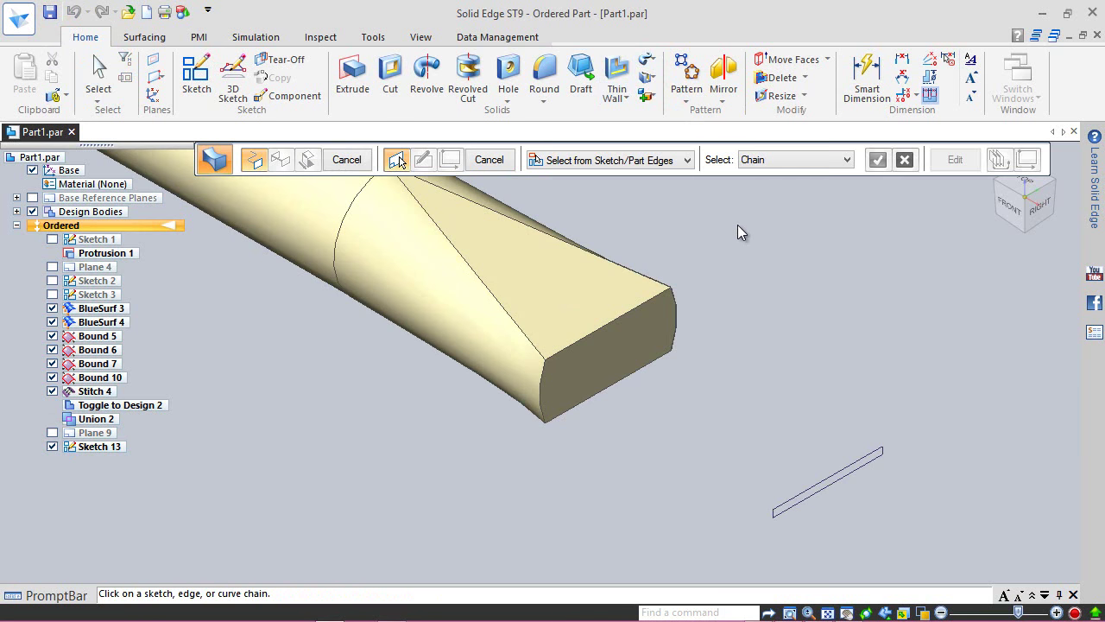
pyautogui.click(783, 161)
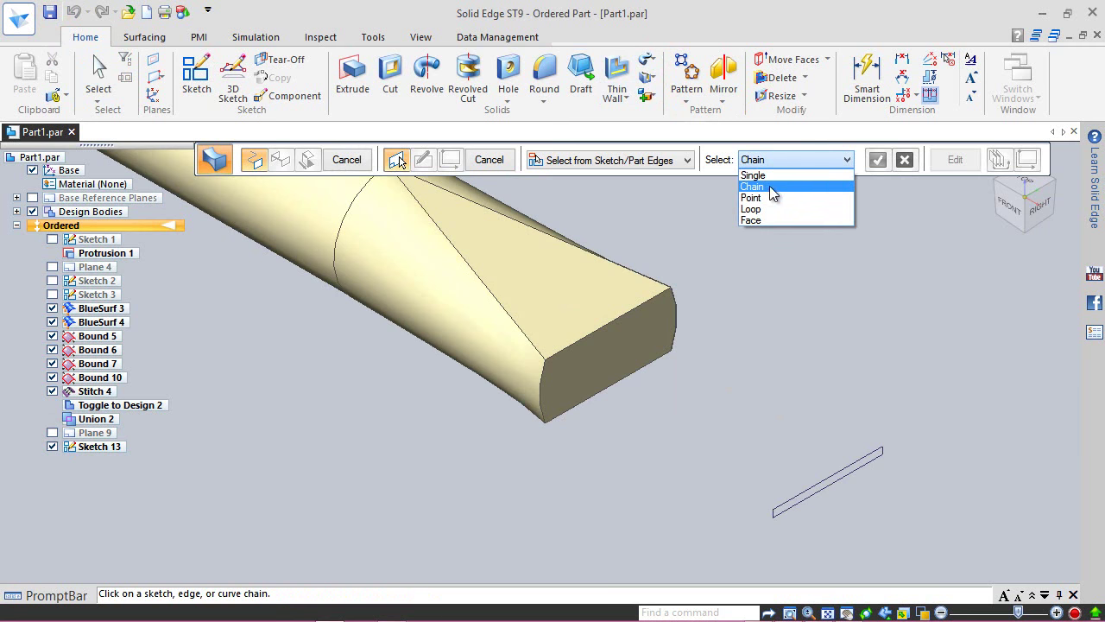
pyautogui.click(764, 221)
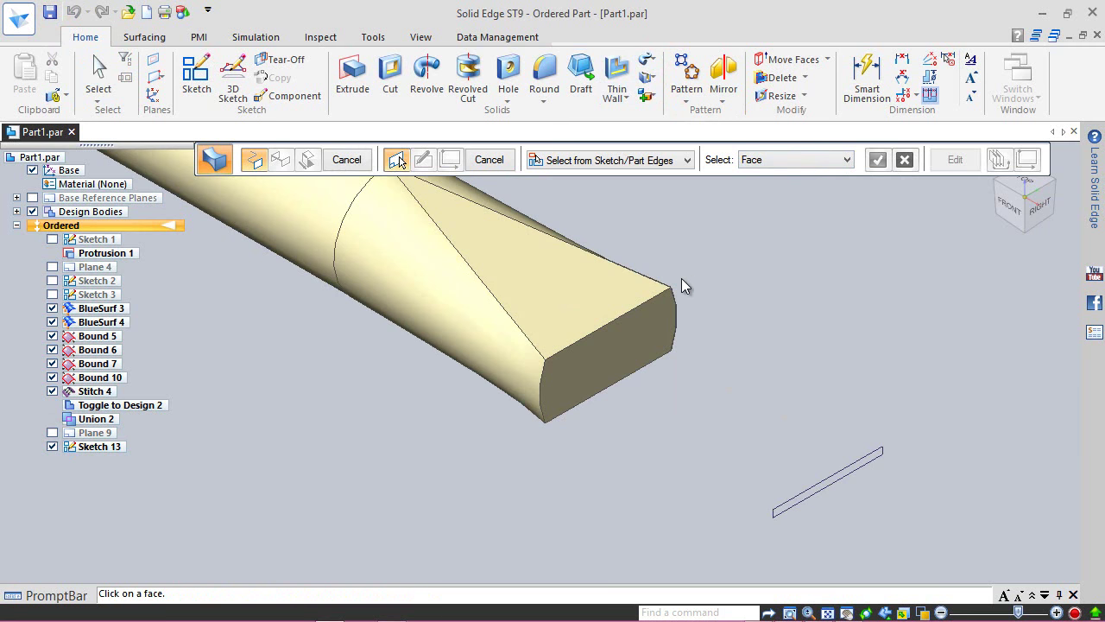
pyautogui.click(665, 304)
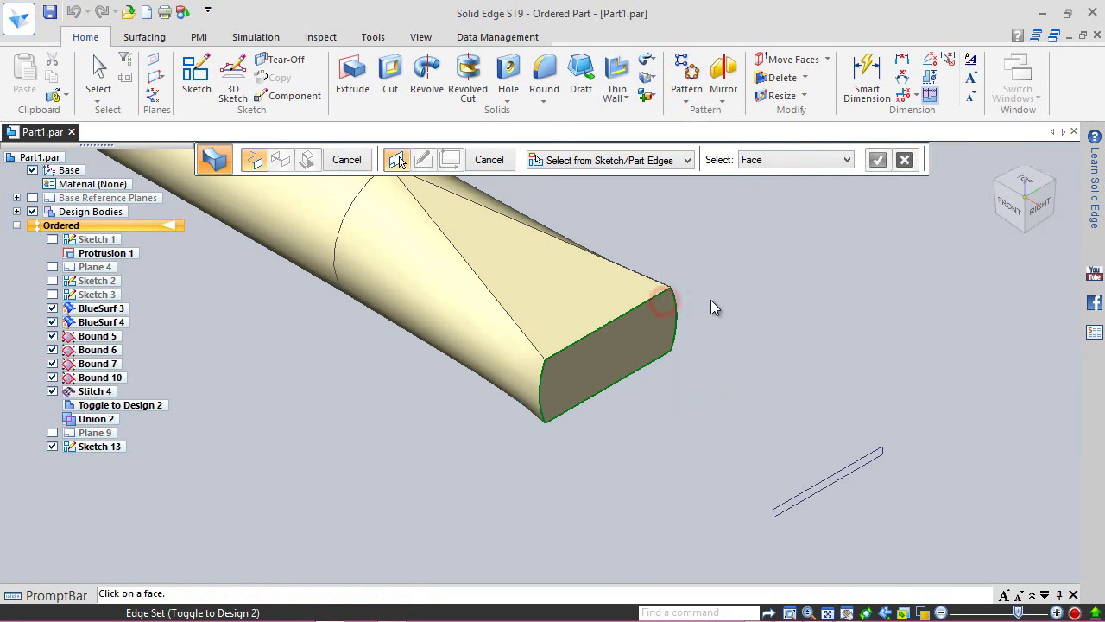
# - Add the thin sketch profile as the second cross section with Chain selection and finish the lofted protrusion
pyautogui.click(795, 161)
pyautogui.click(782, 186)
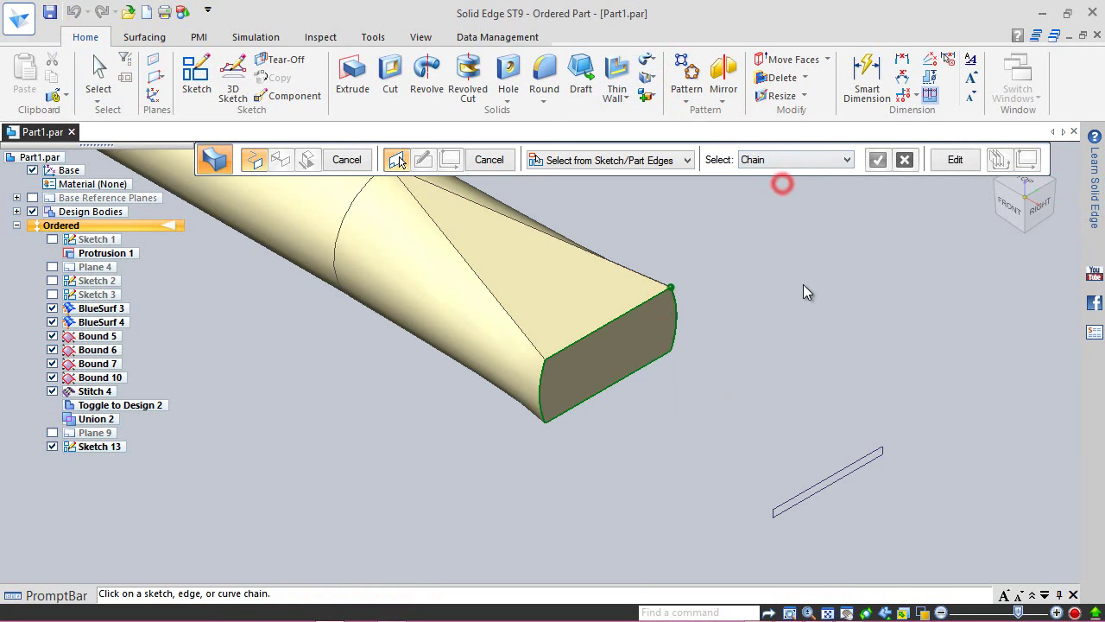
pyautogui.click(880, 452)
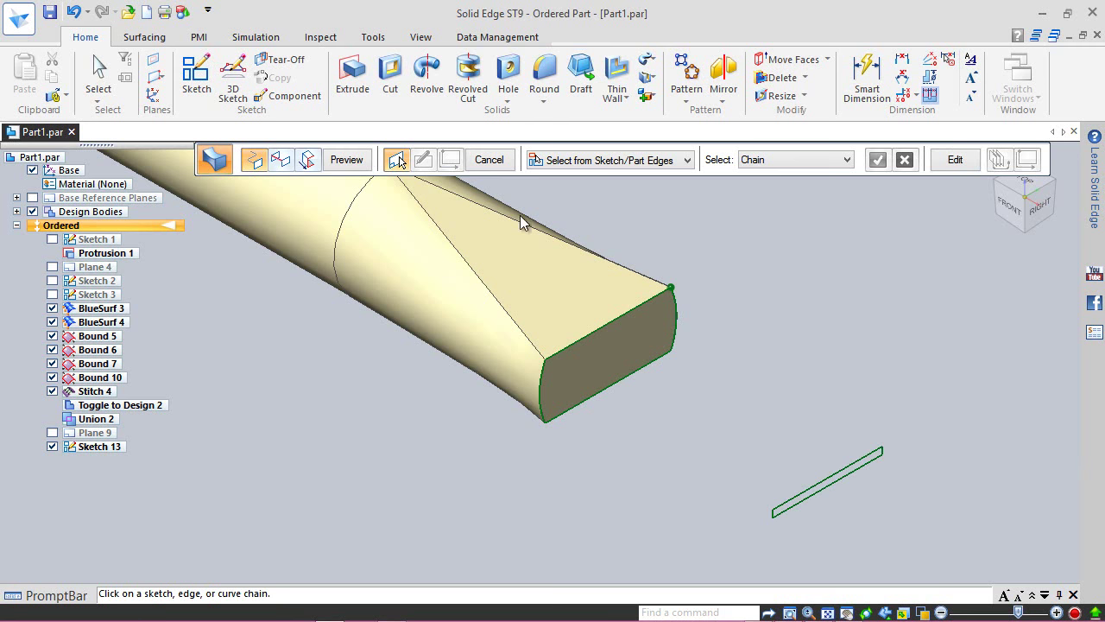
pyautogui.click(346, 160)
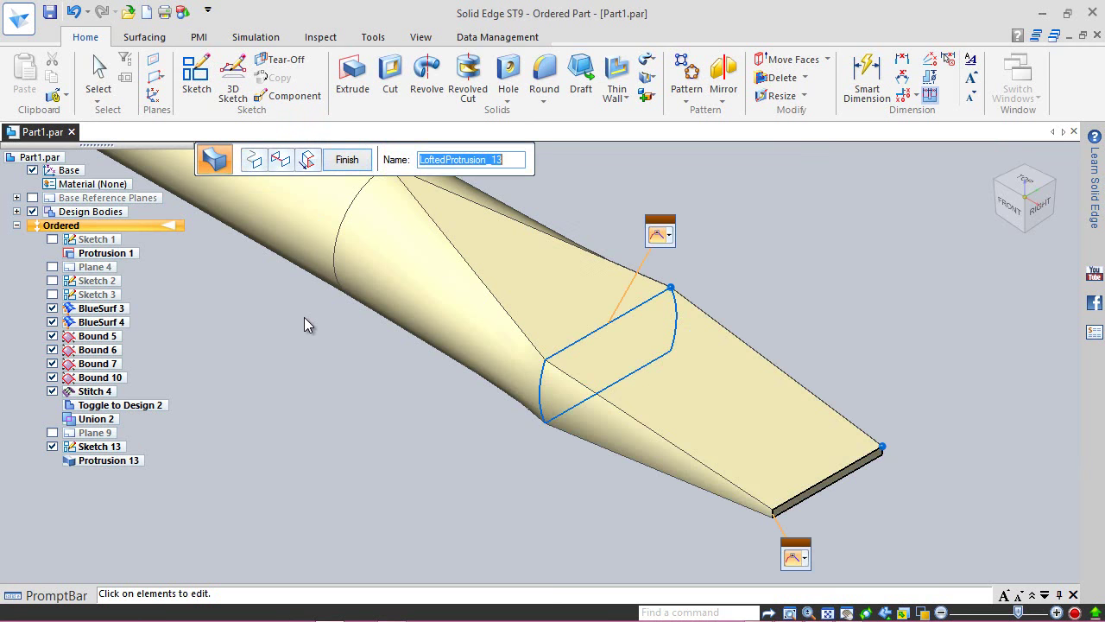
pyautogui.click(346, 159)
pyautogui.click(345, 159)
pyautogui.click(345, 154)
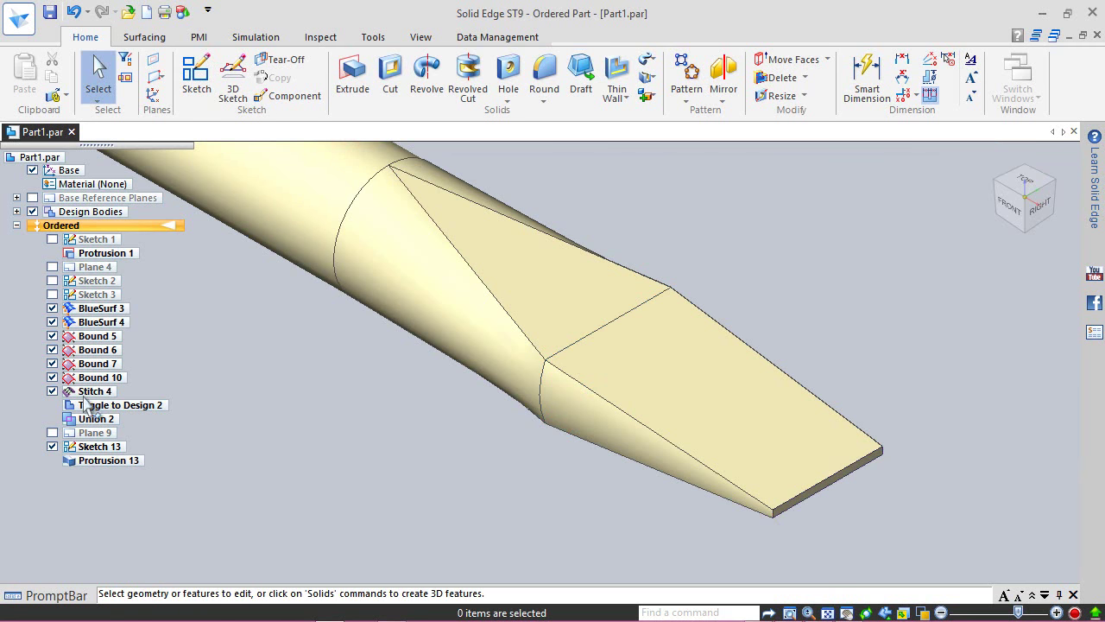
# - Hide the end profile sketch, Sketch 13, return to an isometric view and save the part
pyautogui.click(52, 446)
pyautogui.moveTo(743, 513)
pyautogui.mouseDown(button='middle')
pyautogui.moveTo(772, 511)
pyautogui.moveTo(759, 490)
pyautogui.moveTo(558, 417)
pyautogui.mouseUp(button='middle')
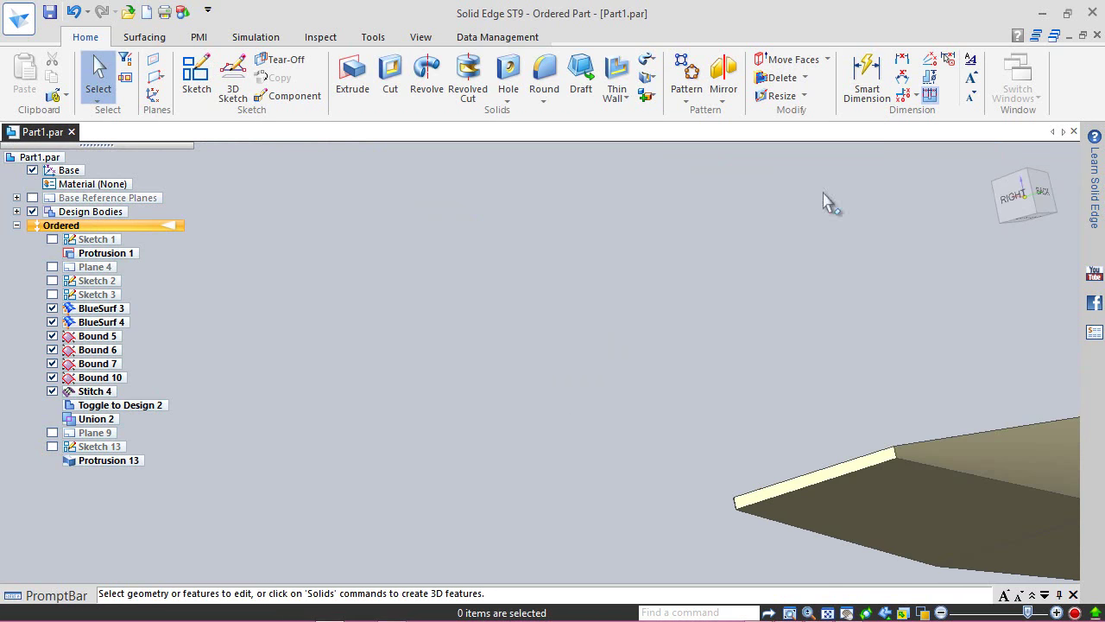
pyautogui.click(994, 162)
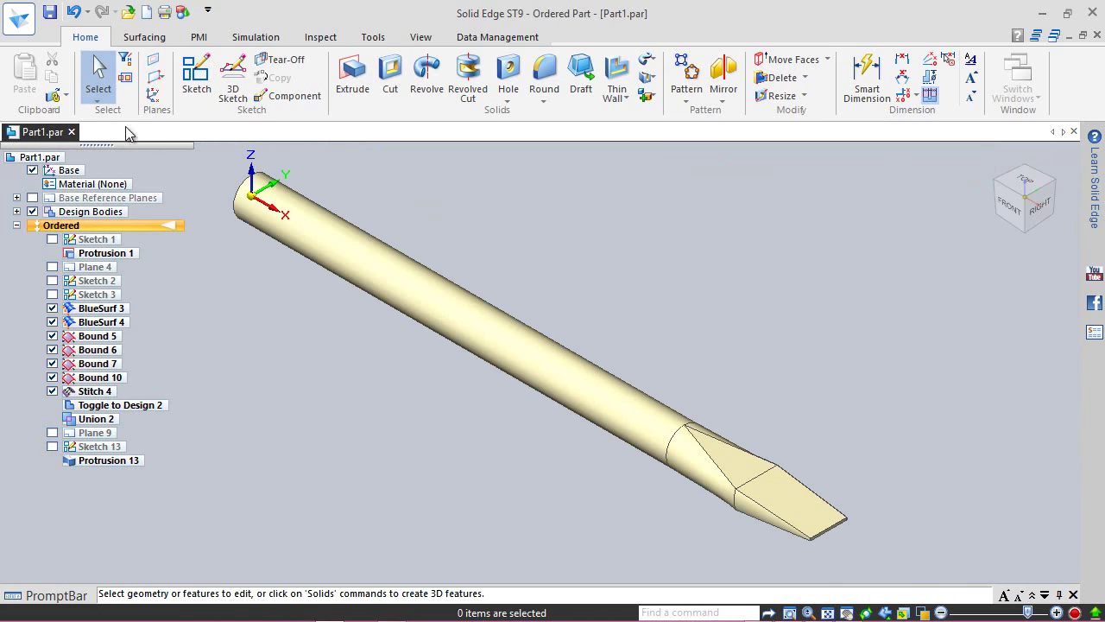
pyautogui.click(49, 11)
pyautogui.click(551, 277)
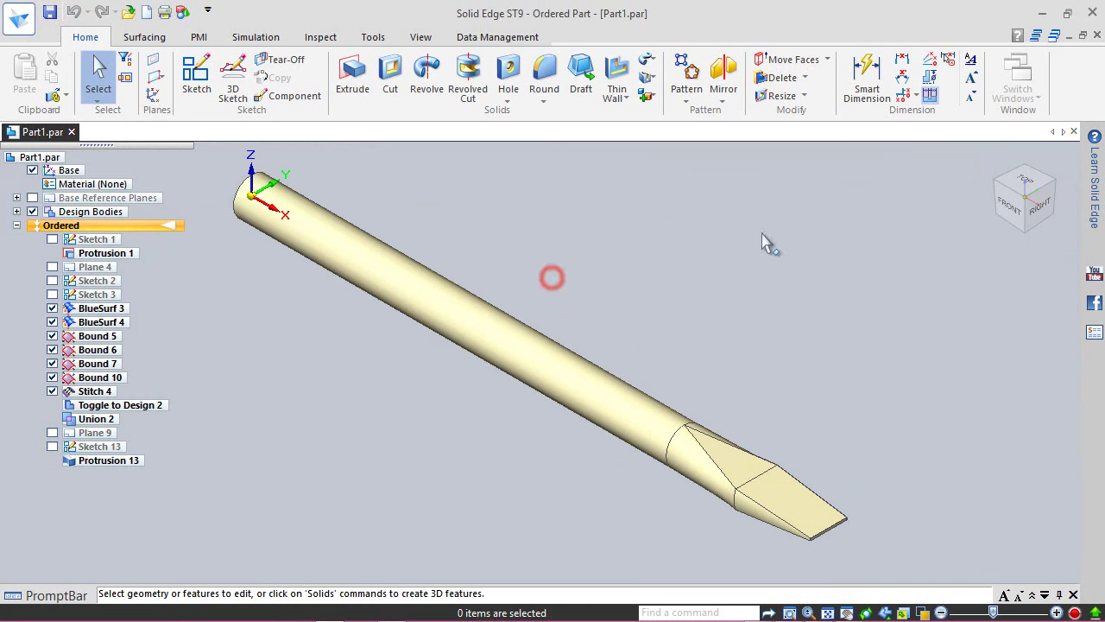
# - Create a parallel reference plane offset 0.25 in from the rod's round end face, inward along the rod
pyautogui.click(1000, 190)
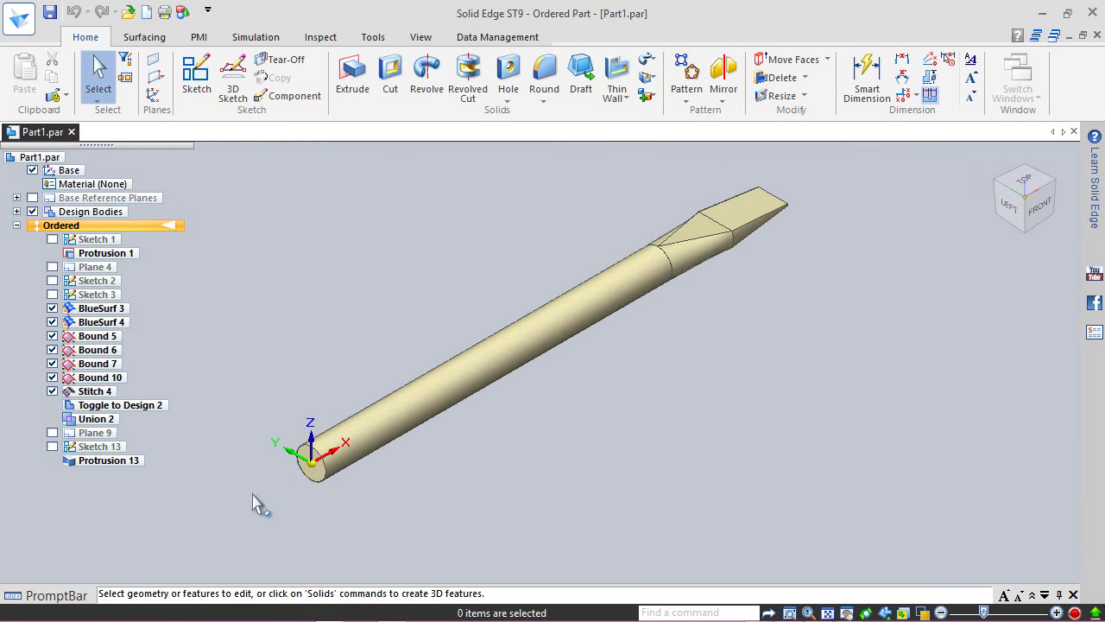
pyautogui.scroll(2, 252, 501)
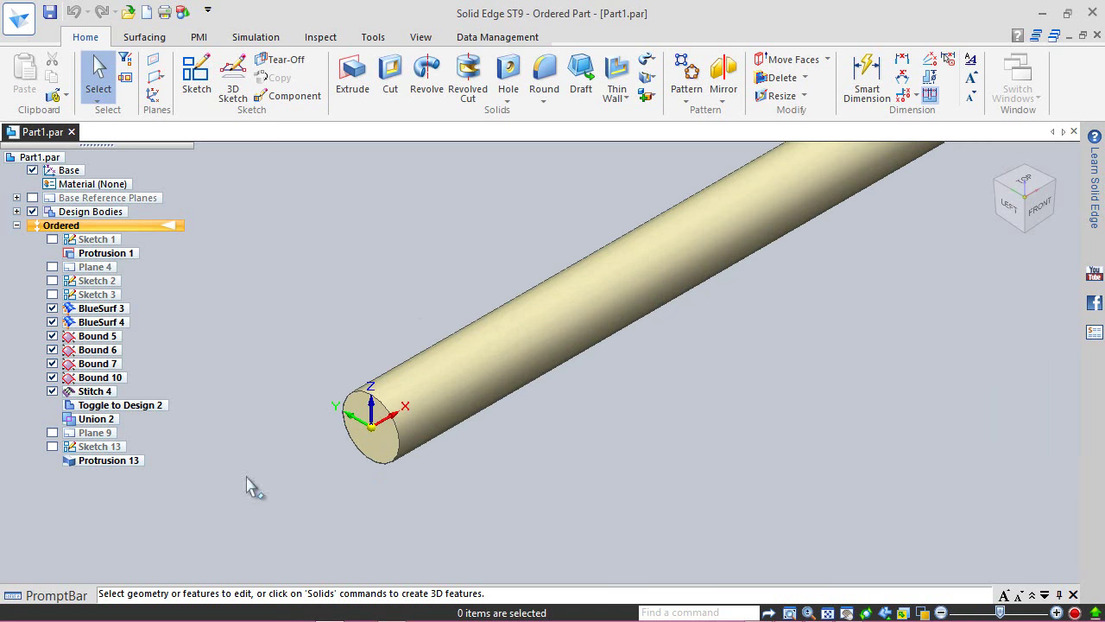
pyautogui.click(160, 84)
pyautogui.click(179, 95)
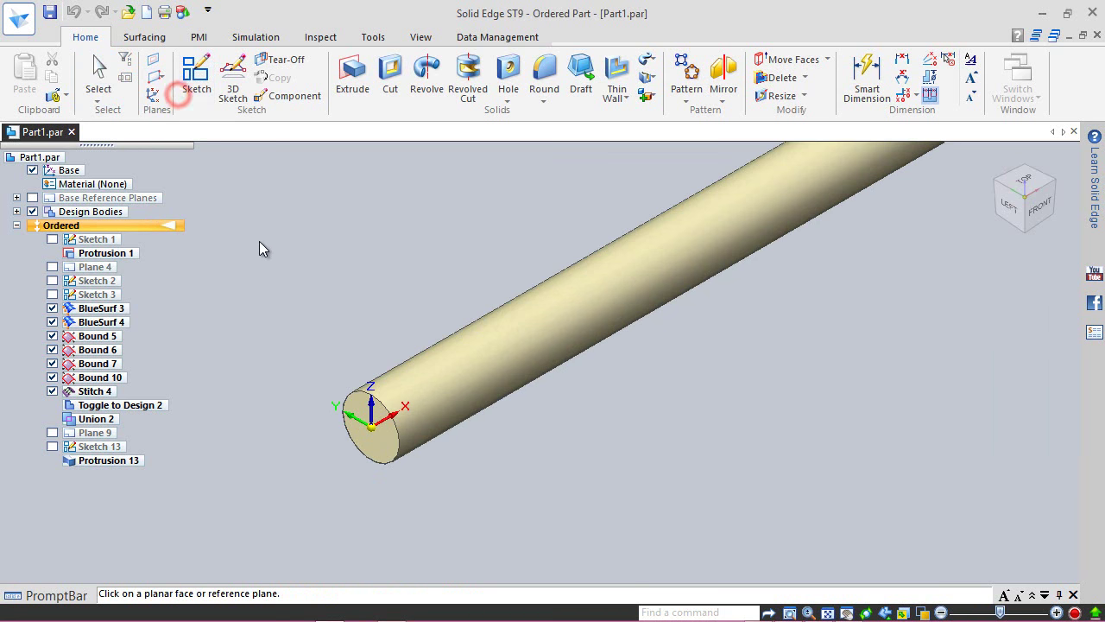
pyautogui.click(375, 444)
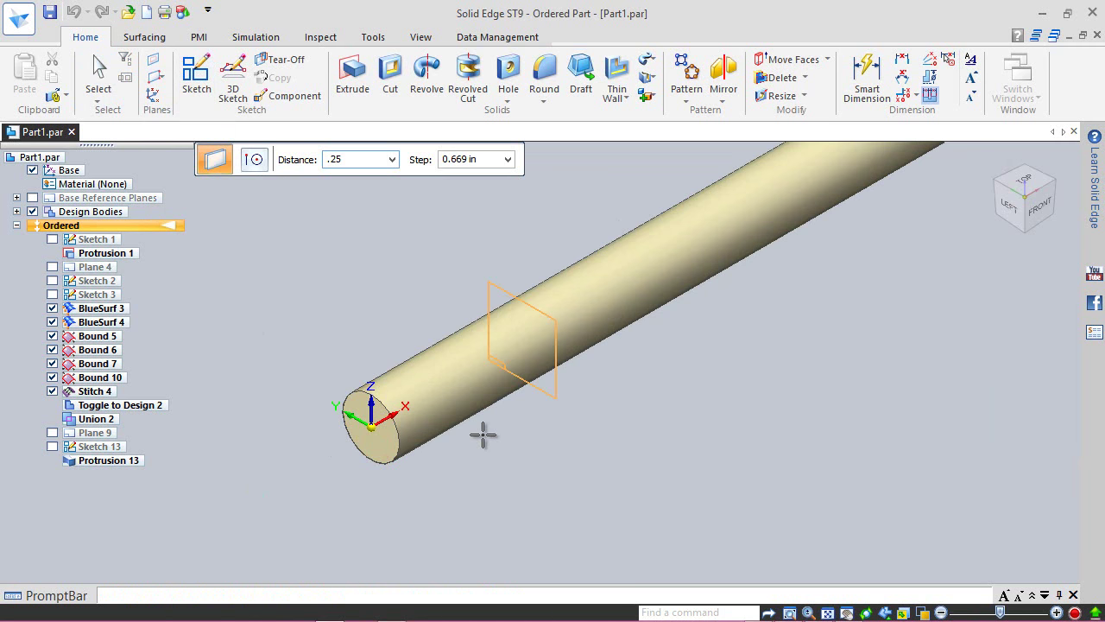
pyautogui.press('Tab')
pyautogui.click(483, 434)
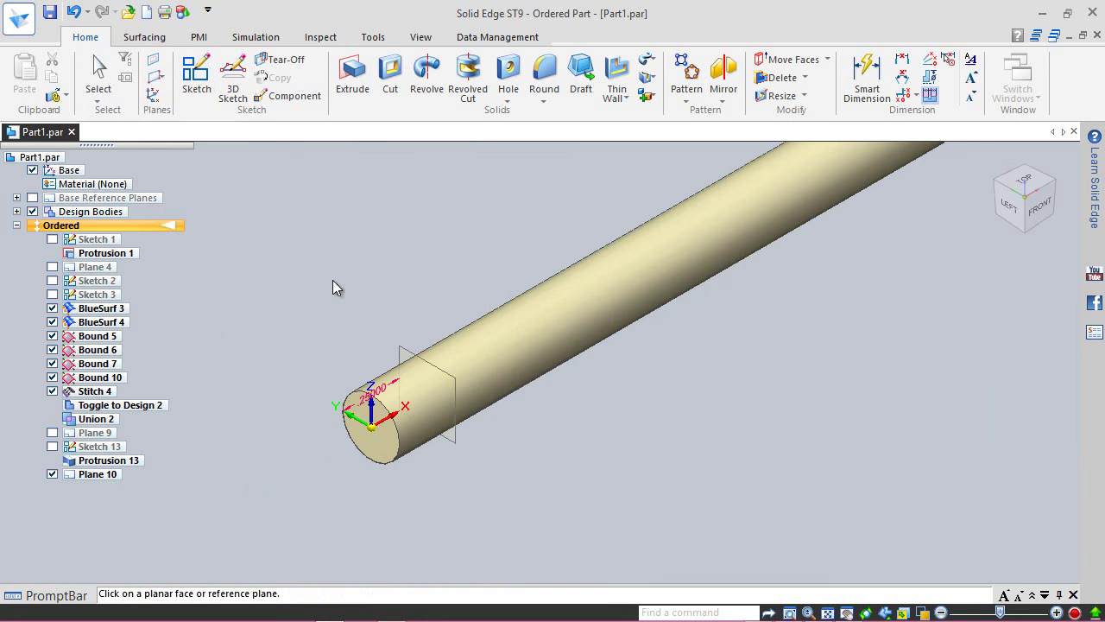
# - On the new offset plane, sketch an ellipse centred on the rod's axis, with half-axes about 0.22 in horizontally and 0.28 in vertically
pyautogui.click(197, 82)
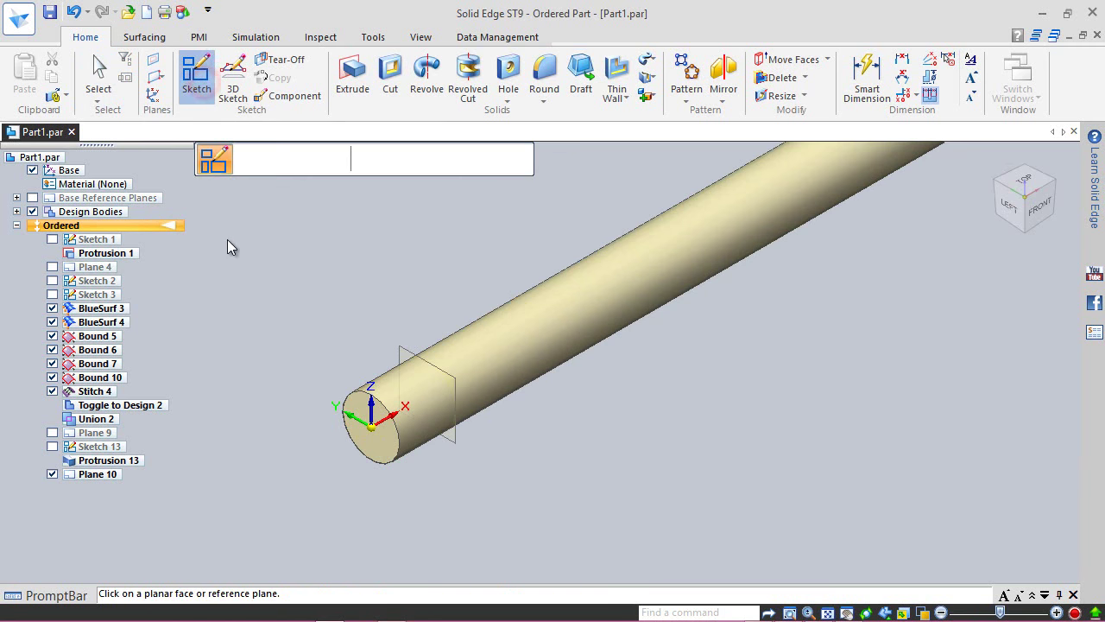
pyautogui.click(399, 349)
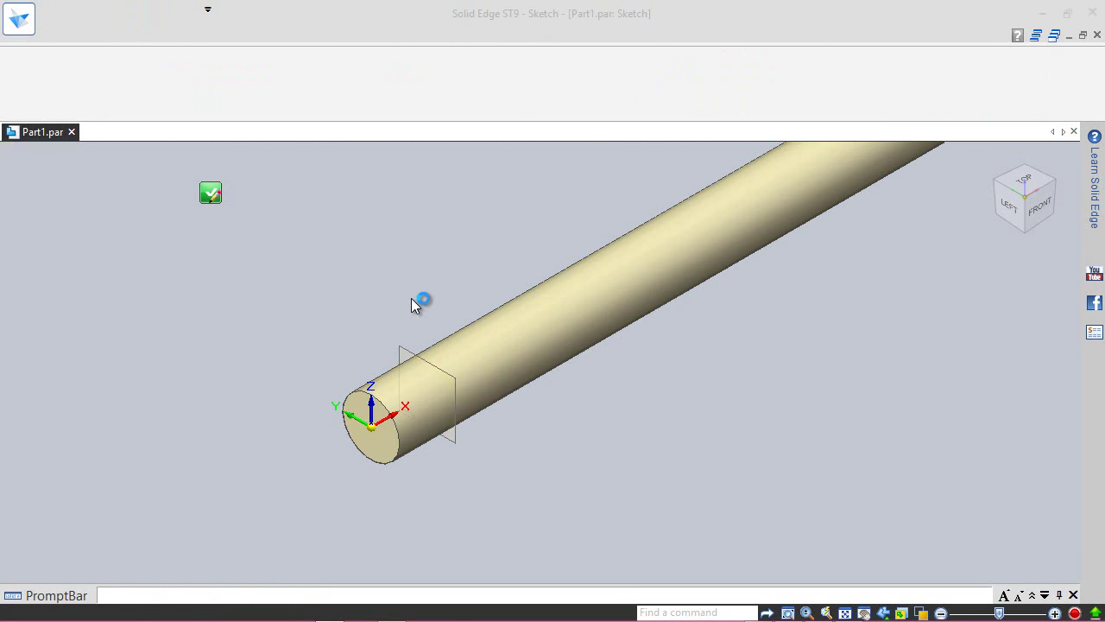
pyautogui.scroll(-5, 456, 529)
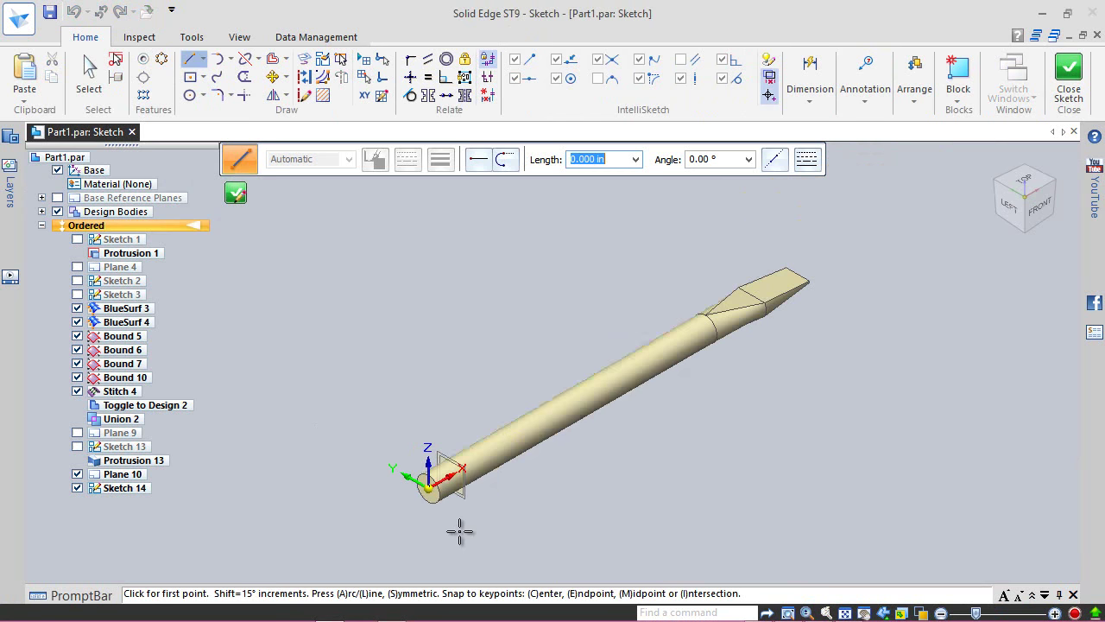
pyautogui.click(1008, 205)
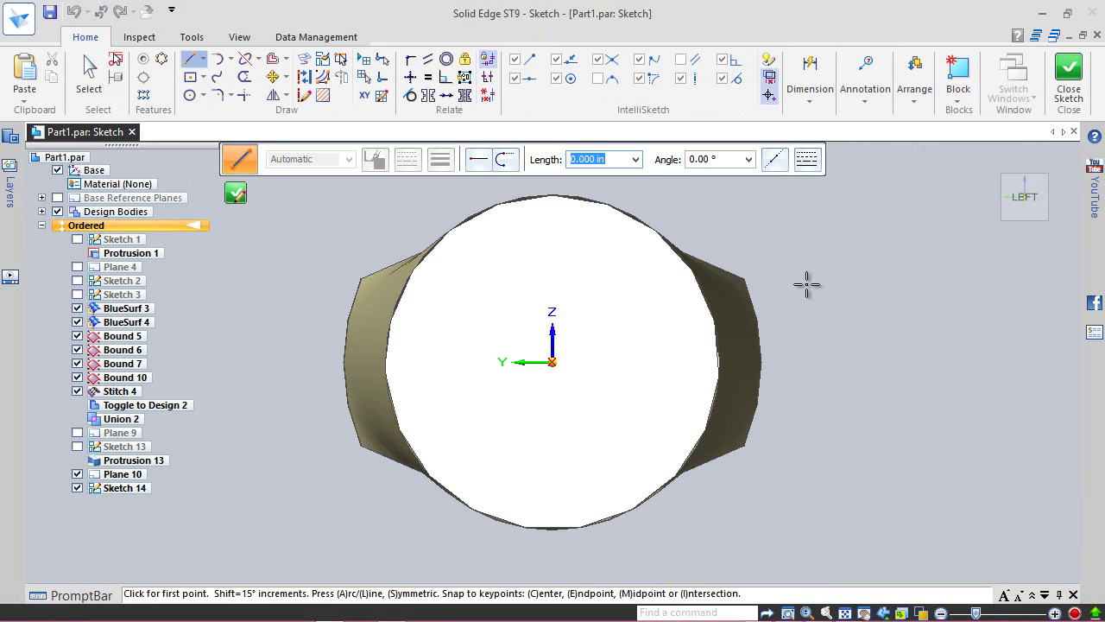
pyautogui.click(205, 97)
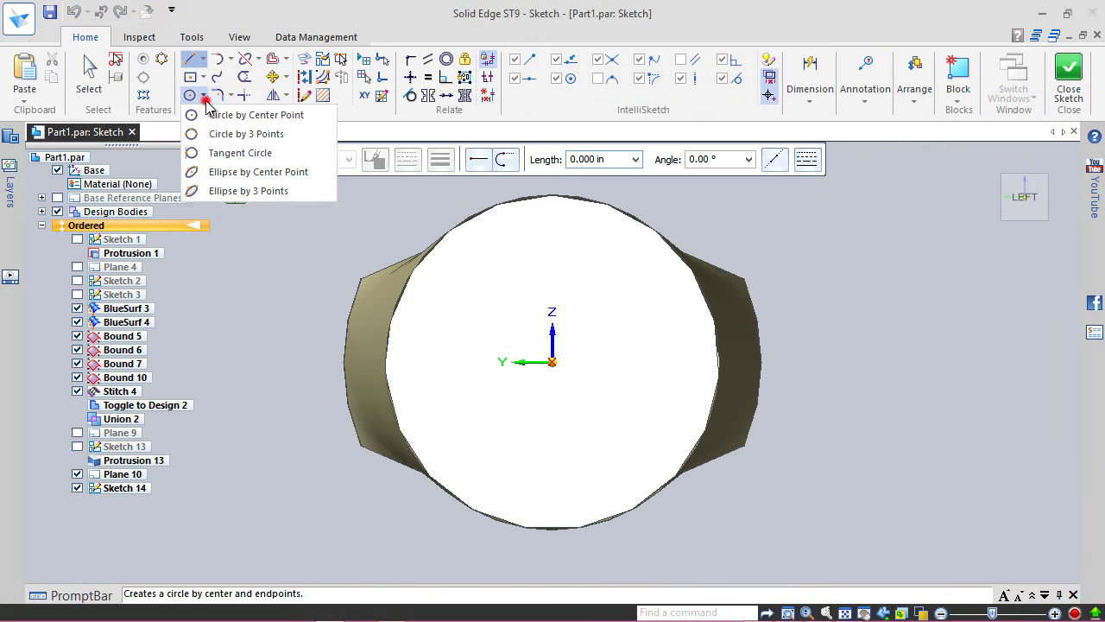
pyautogui.click(227, 173)
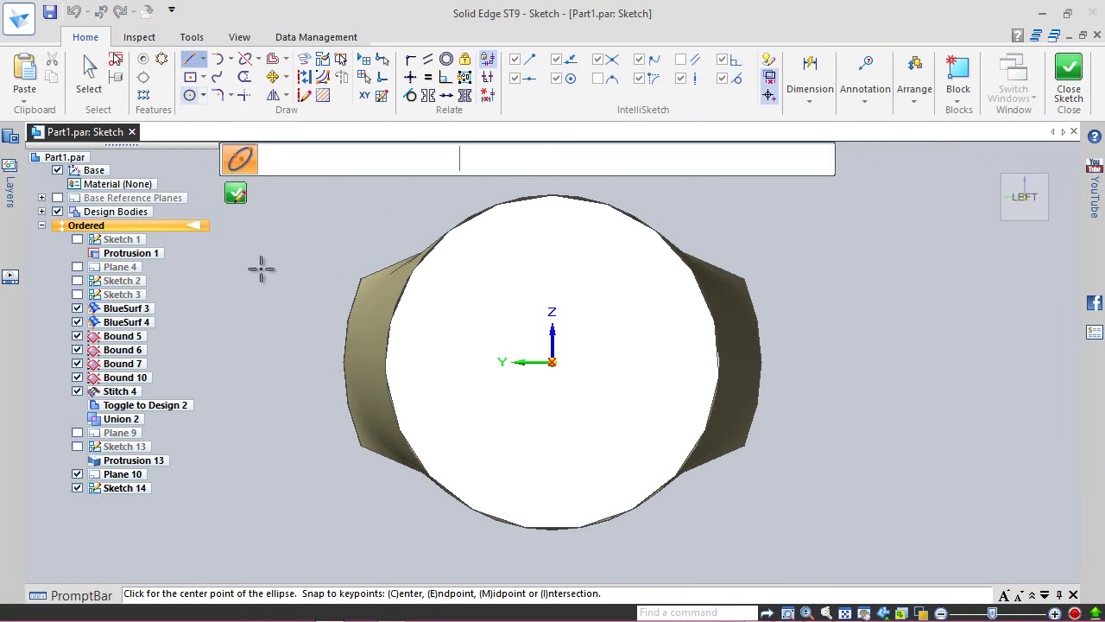
pyautogui.scroll(-2, 581, 459)
pyautogui.click(565, 395)
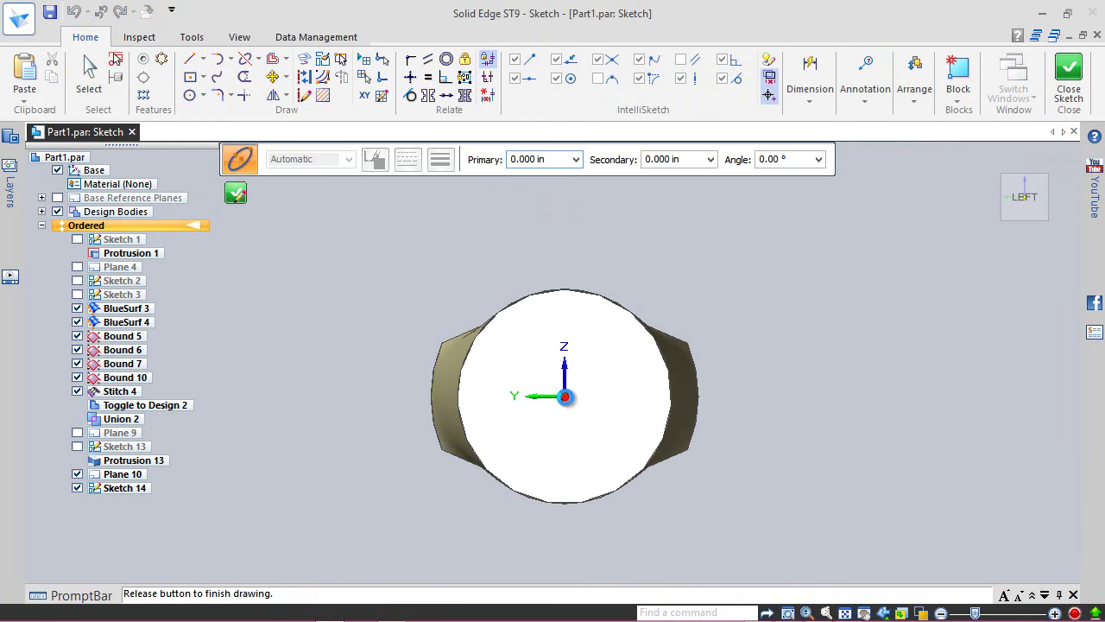
pyautogui.click(747, 396)
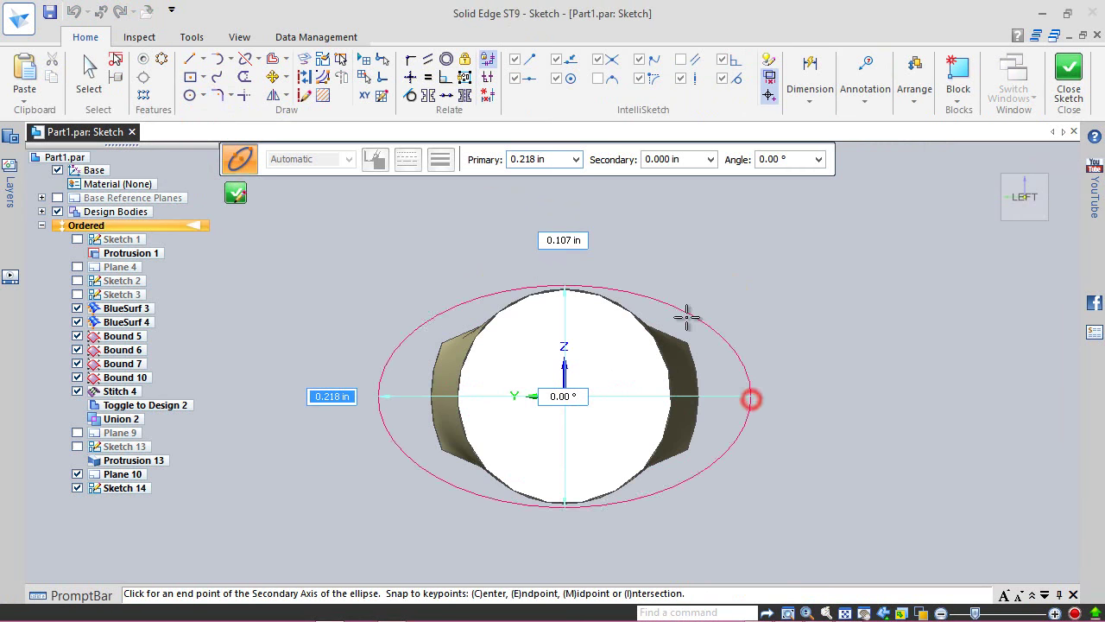
pyautogui.scroll(-2, 602, 311)
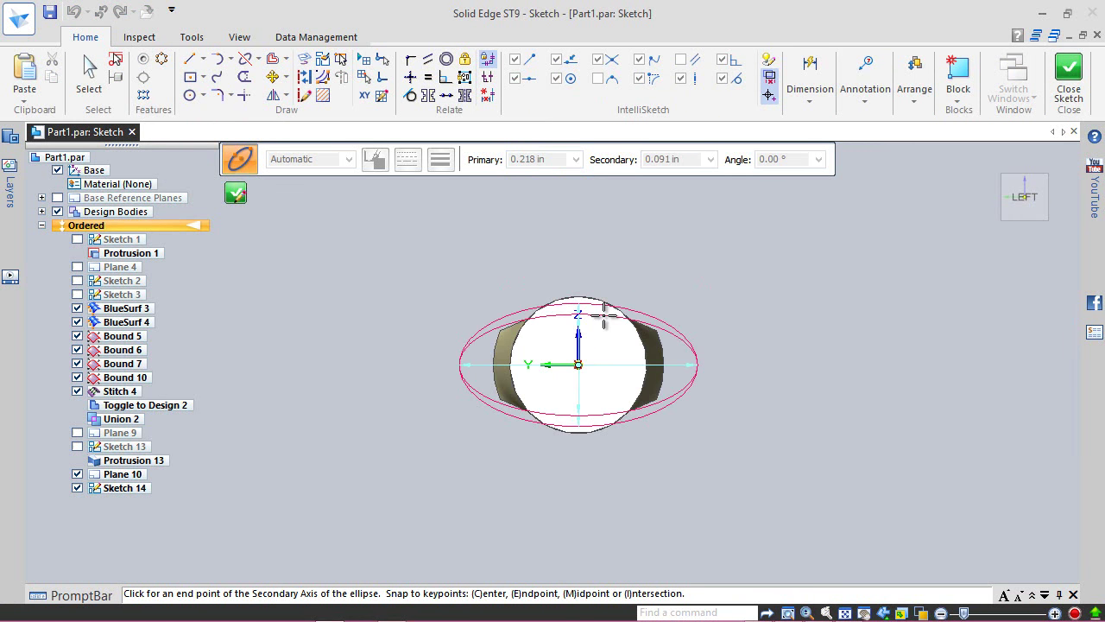
pyautogui.click(559, 213)
pyautogui.press('Escape')
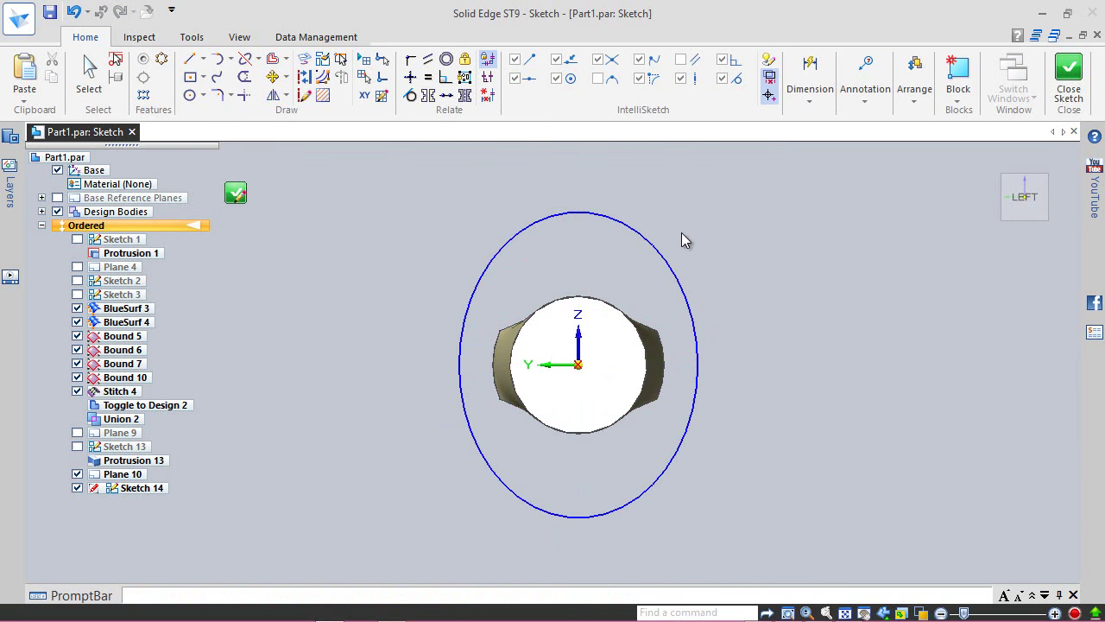
# - Try to connect the ellipse's upper axis endpoint to the vertical Z axis with a Connect relation
pyautogui.click(411, 61)
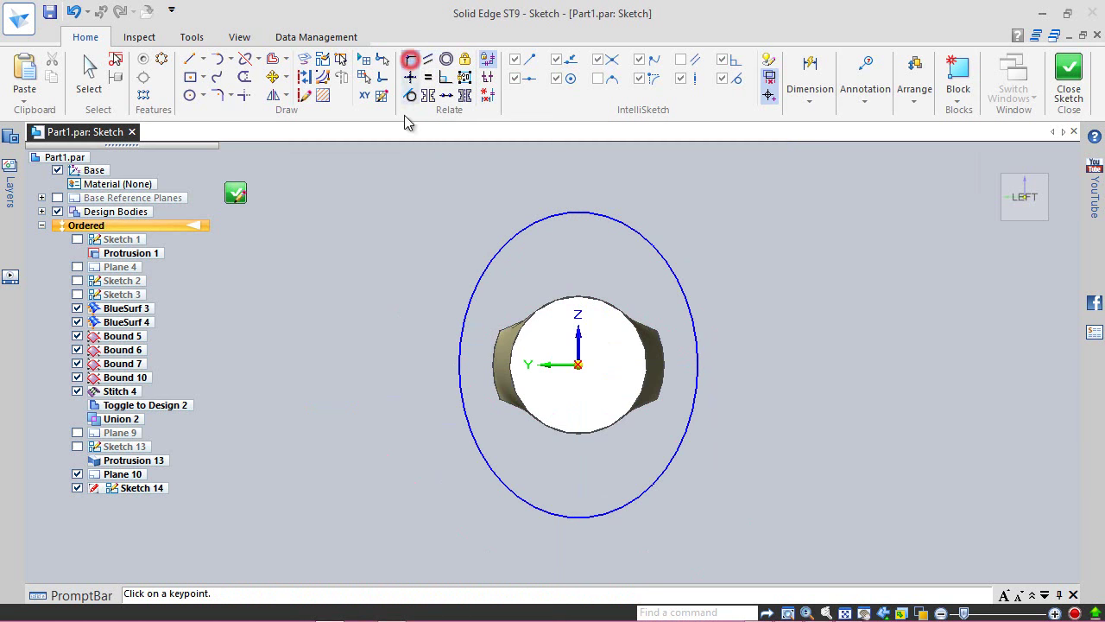
pyautogui.click(579, 212)
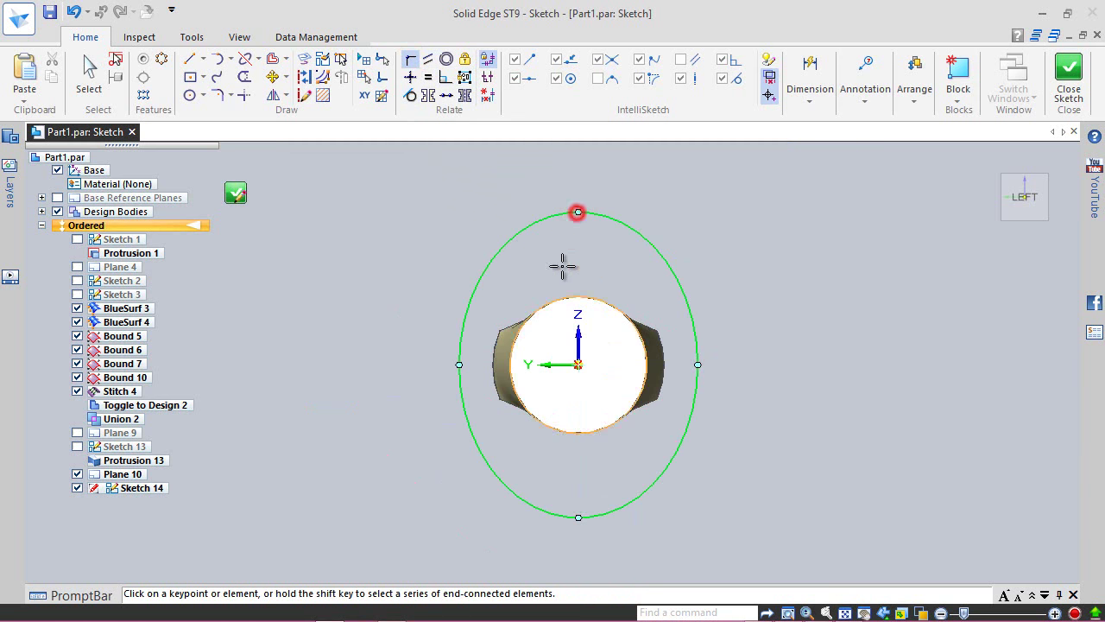
pyautogui.click(578, 343)
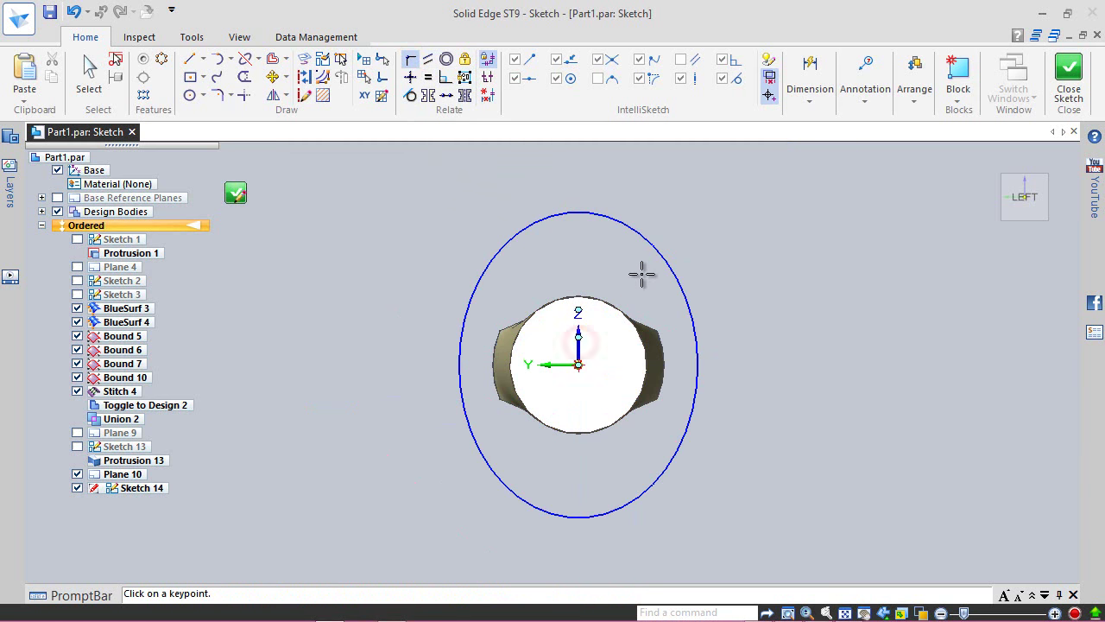
pyautogui.press('Escape')
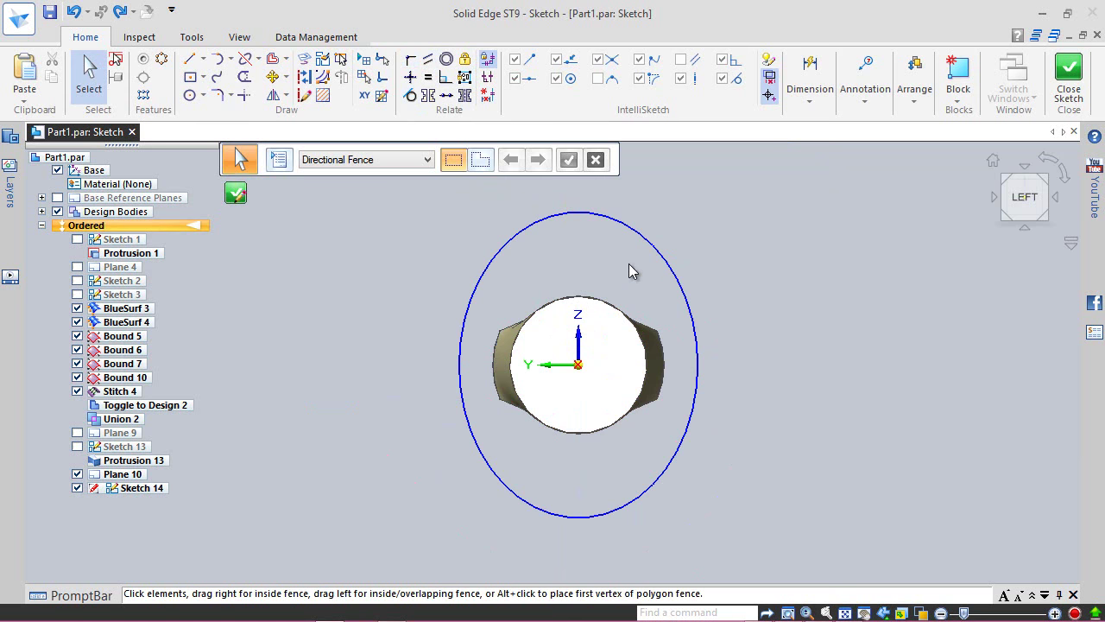
# - Dimension the ellipse's vertical half-axis between its upper and side keypoints with Distance Between and set it to 0.156 in
pyautogui.rightClick(628, 264)
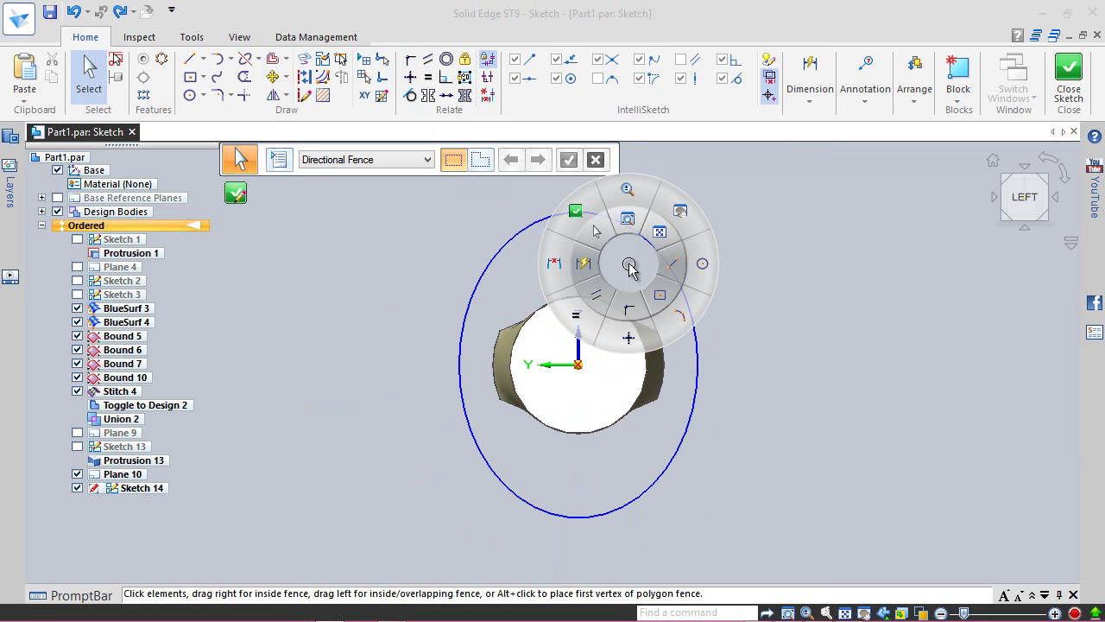
pyautogui.click(555, 269)
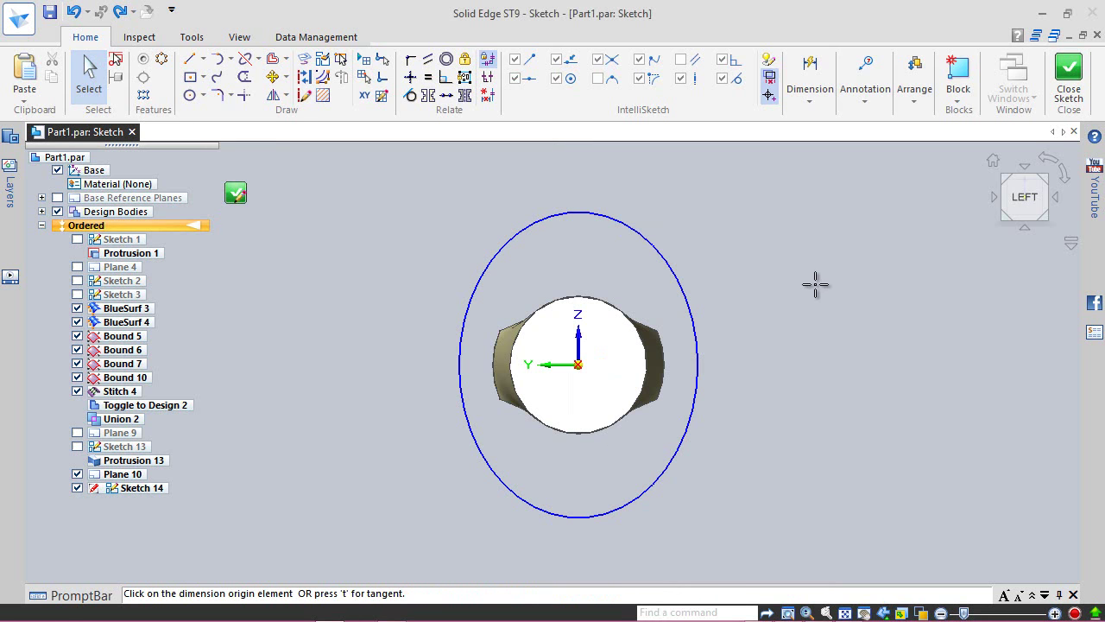
pyautogui.click(580, 214)
pyautogui.click(698, 364)
pyautogui.click(777, 296)
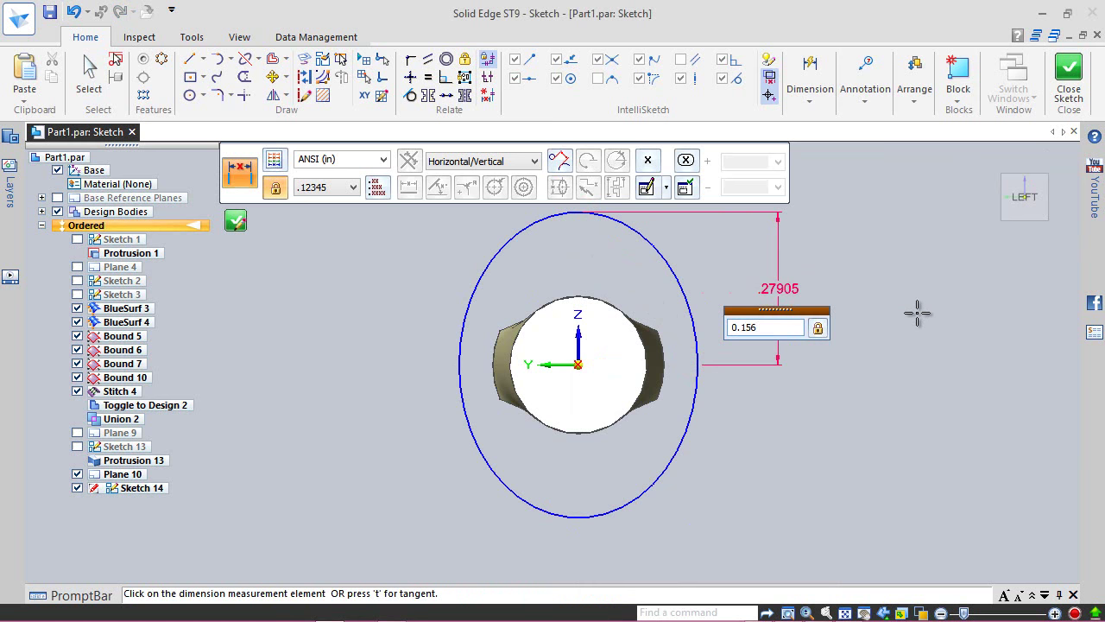
pyautogui.write('0.156')
pyautogui.press('Return')
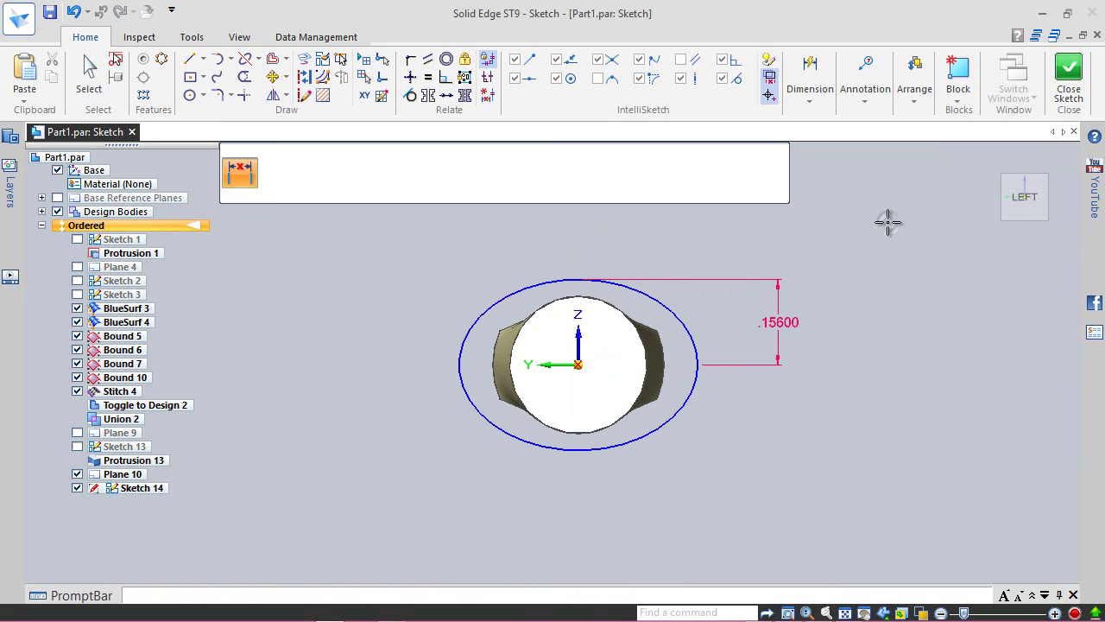
# - Dimension the ellipse's horizontal half-axis from its centre to its side keypoint and set it to 0.094 in
pyautogui.moveTo(856, 222); pyautogui.dragTo(818, 225, button='right')
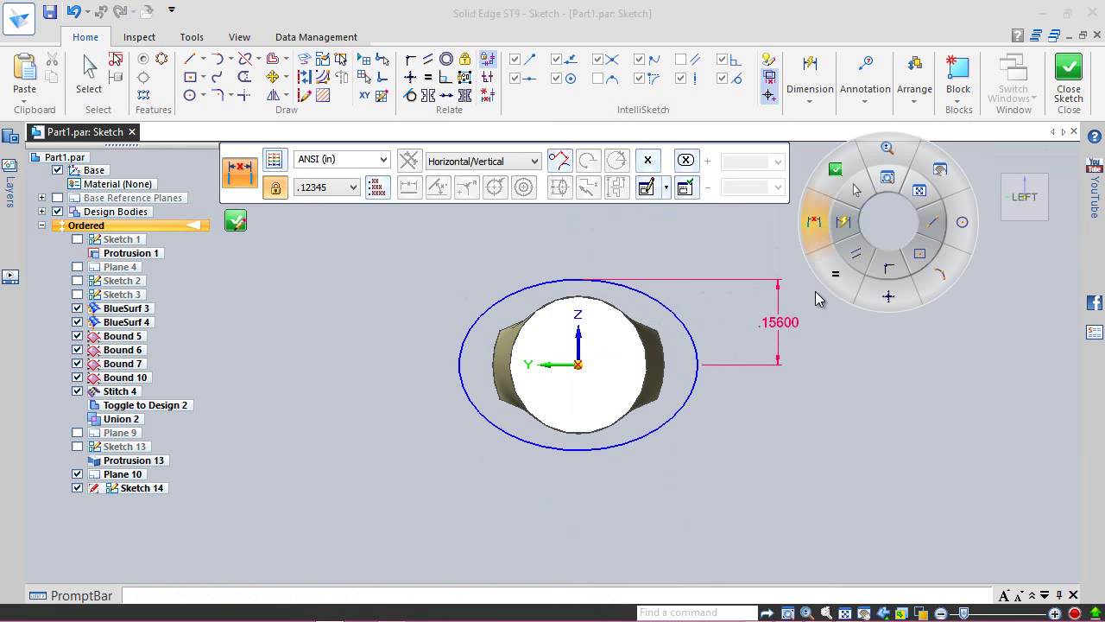
pyautogui.moveTo(815, 291); pyautogui.dragTo(826, 321, button='right')
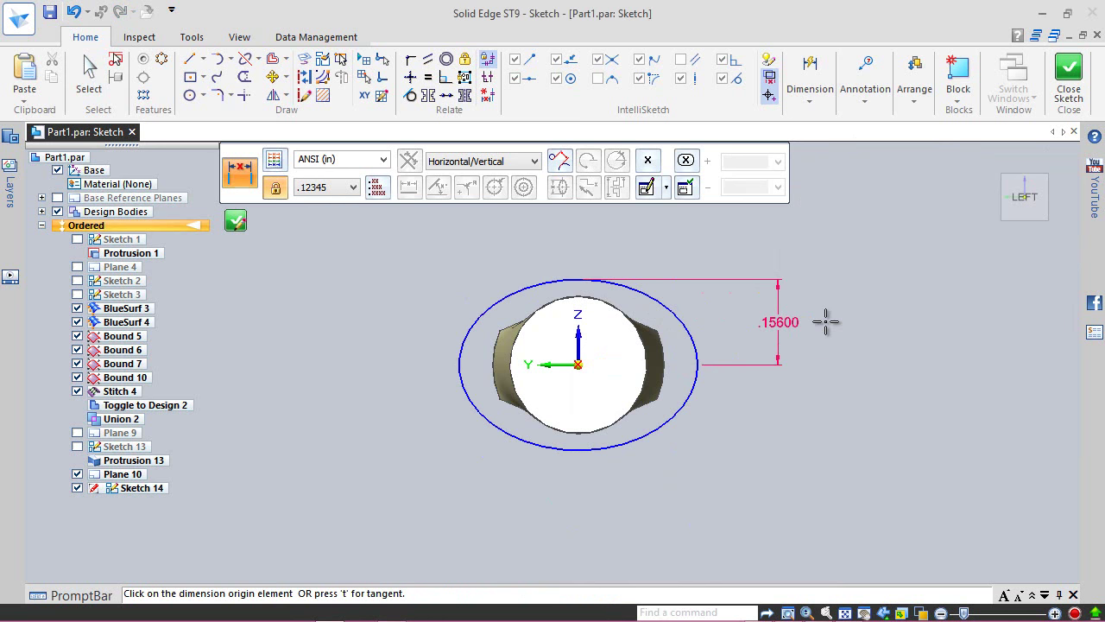
pyautogui.click(579, 365)
pyautogui.click(699, 364)
pyautogui.click(627, 510)
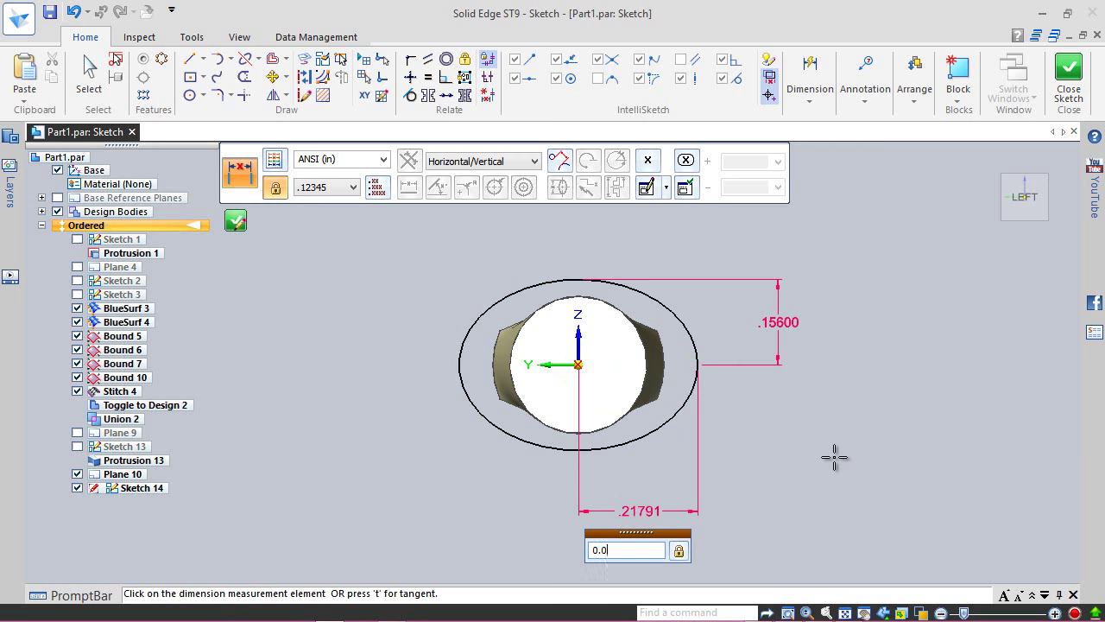
pyautogui.press('Return')
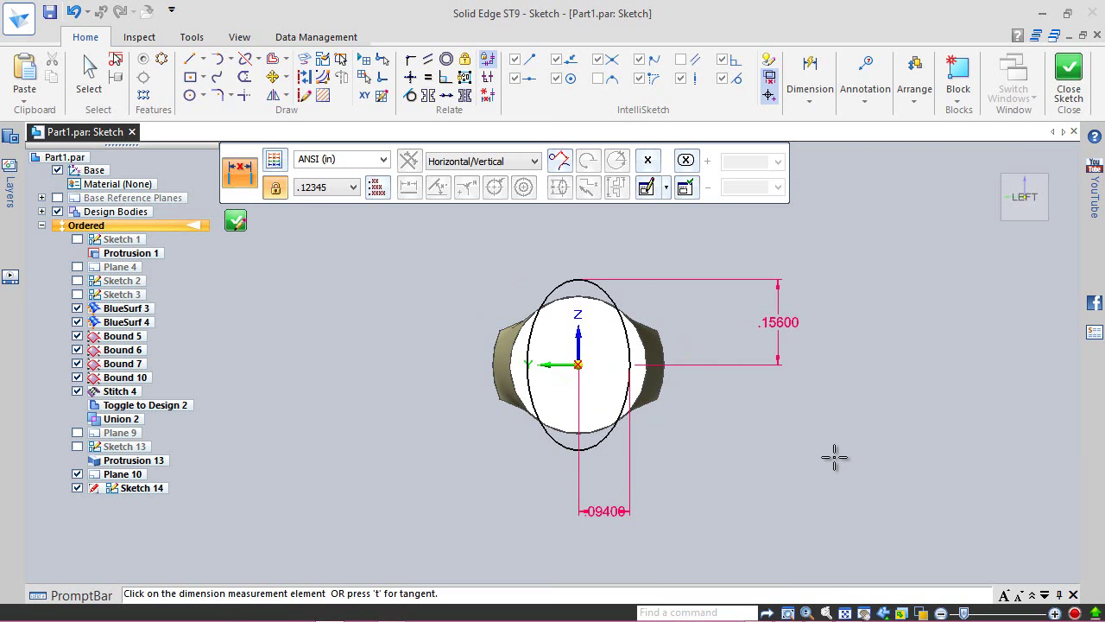
pyautogui.press('Escape')
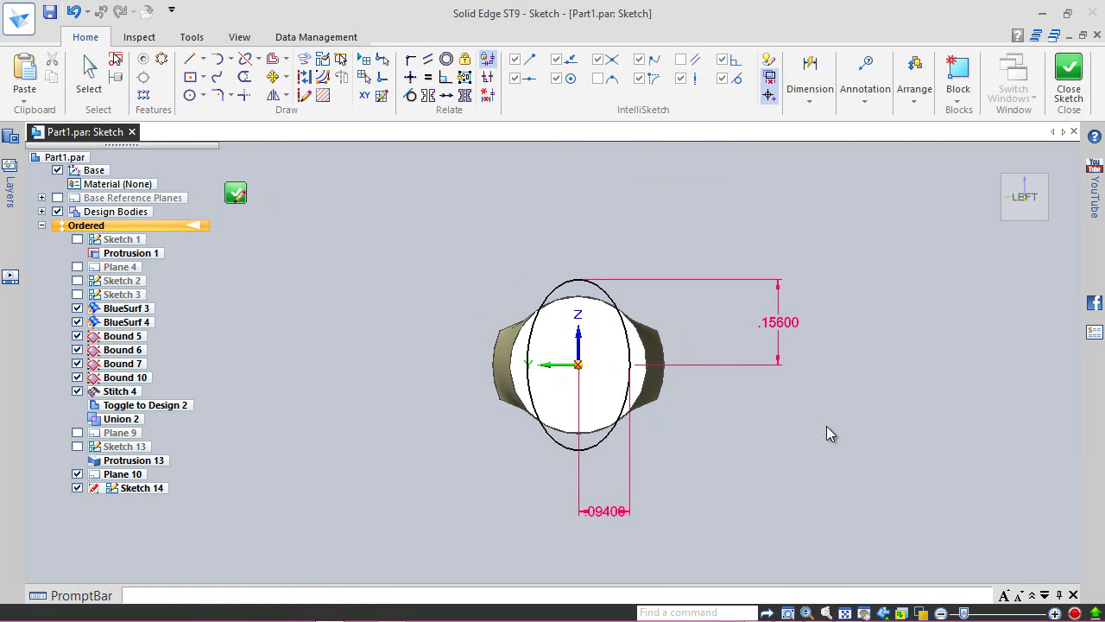
# - Close and finish the ellipse sketch, return to an isometric view, hide the offset reference plane, Plane 10, and save the part
pyautogui.click(1069, 76)
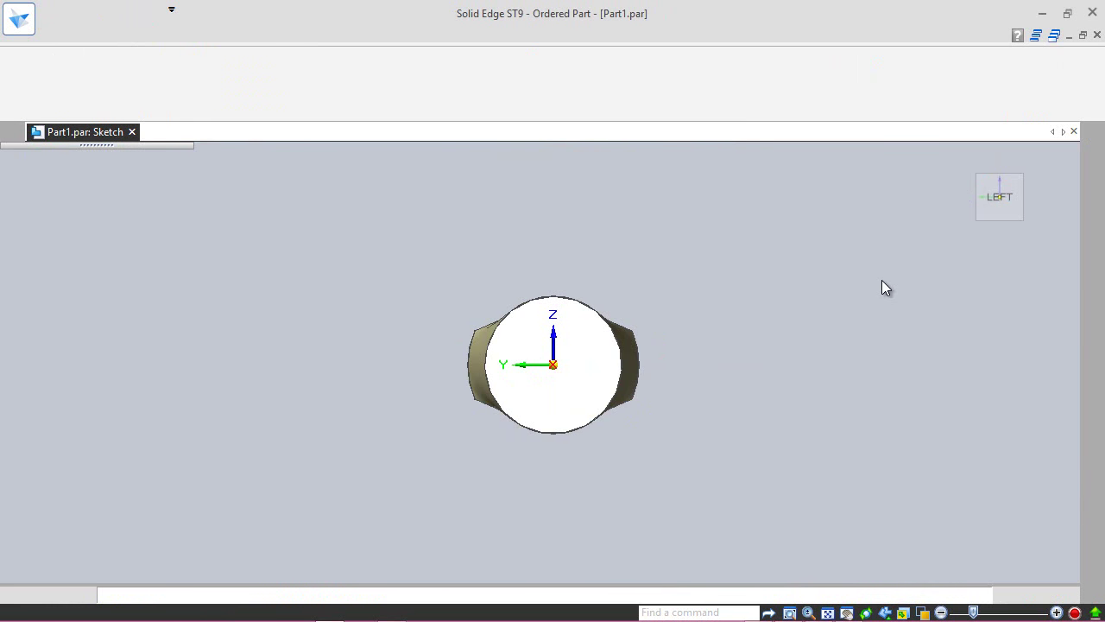
pyautogui.click(327, 165)
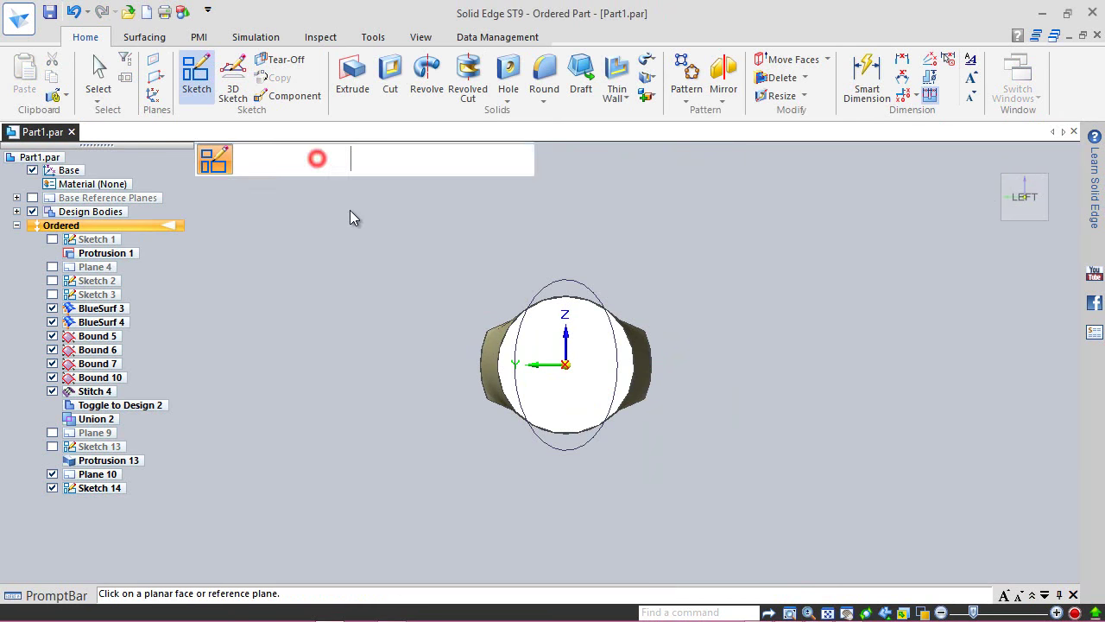
pyautogui.click(325, 153)
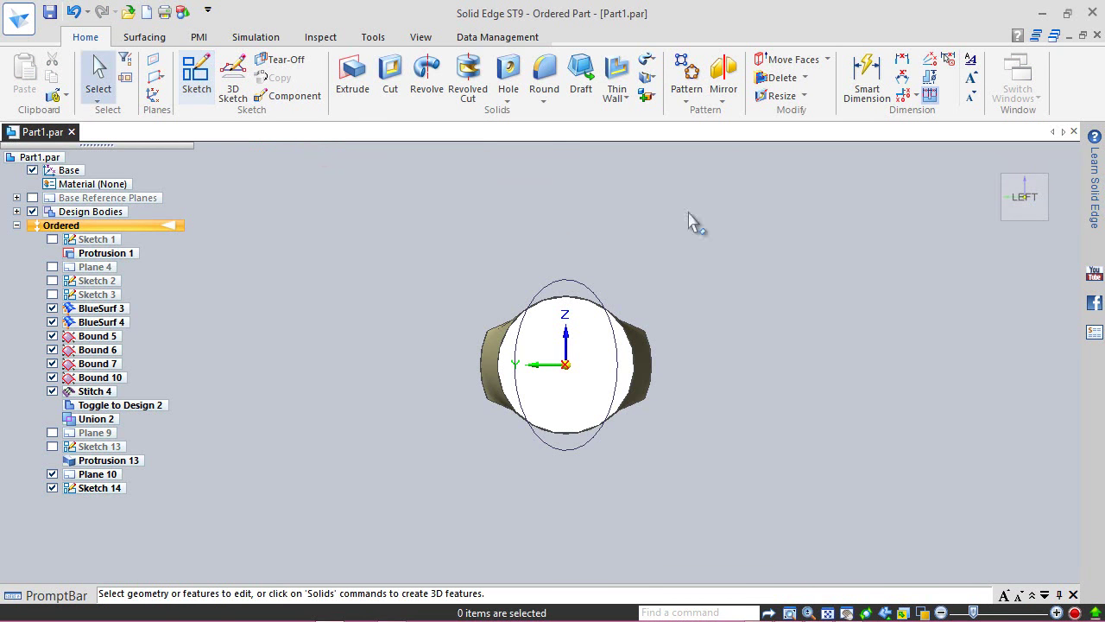
pyautogui.click(1044, 182)
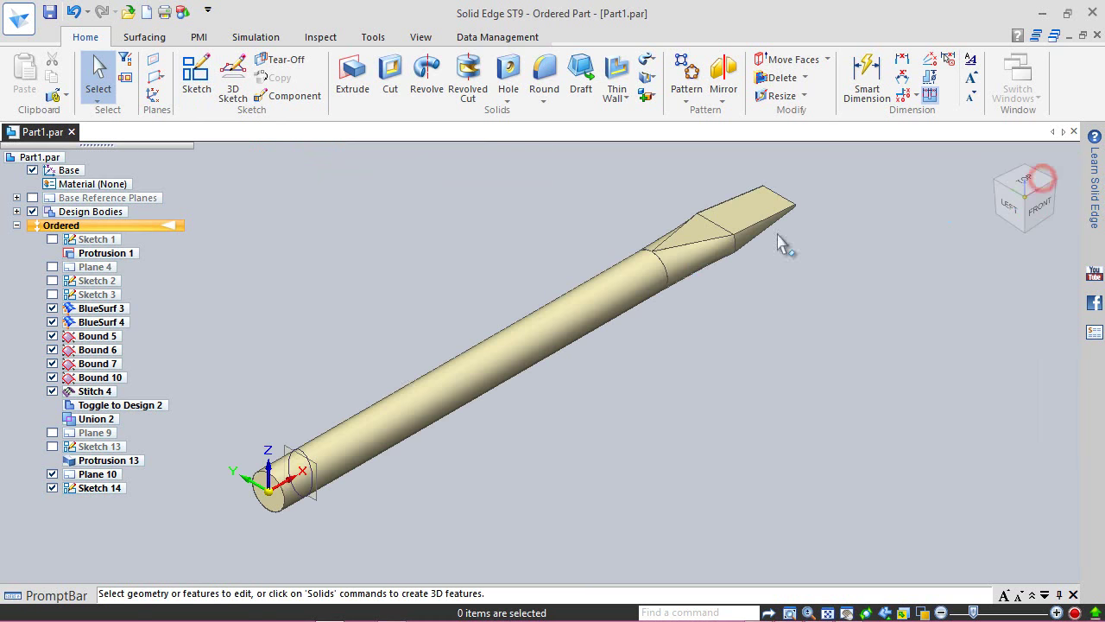
pyautogui.scroll(3, 212, 542)
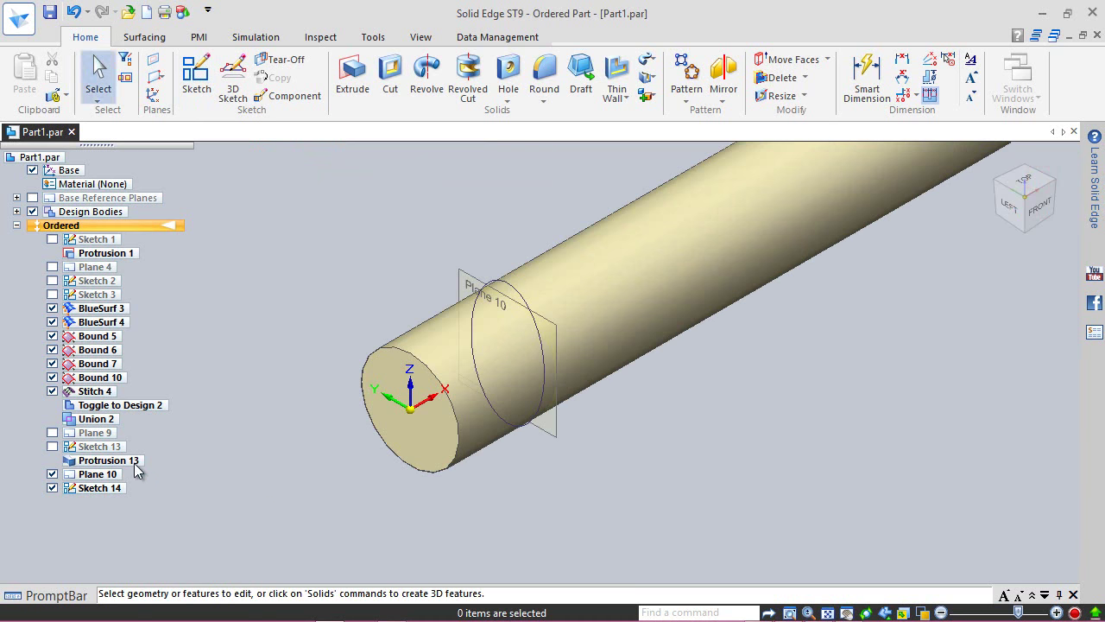
pyautogui.click(52, 474)
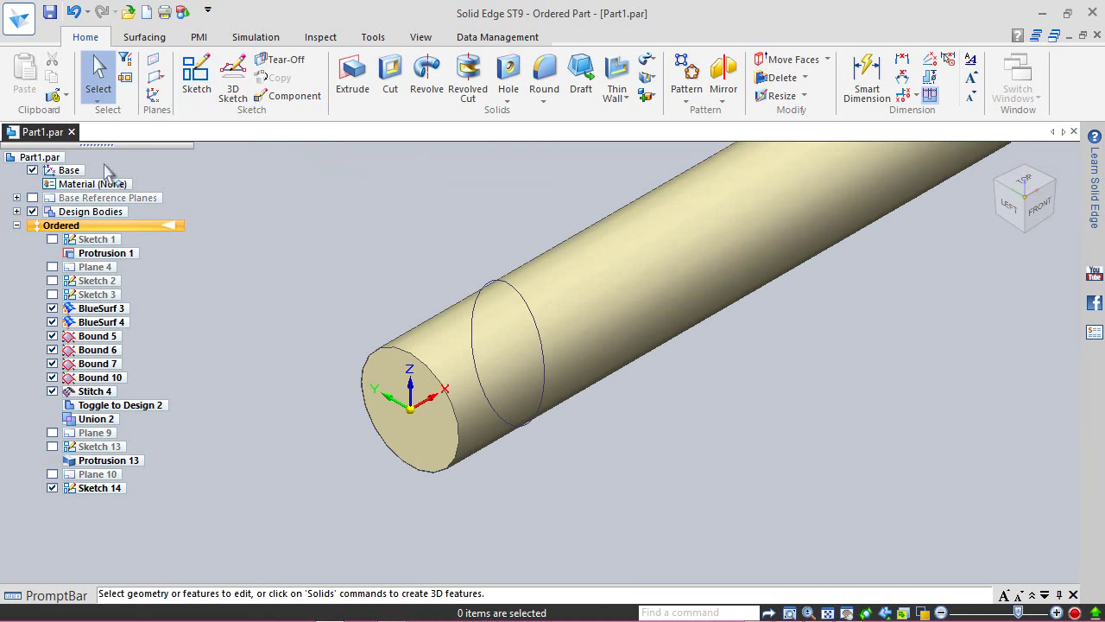
pyautogui.click(50, 12)
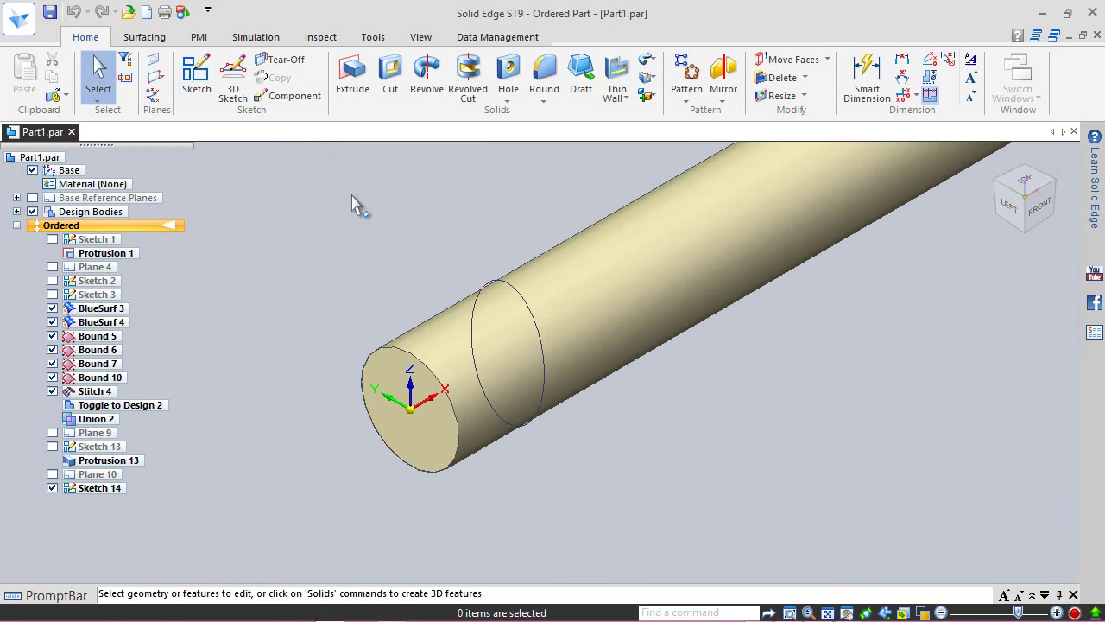
# - Extrude the ellipse sketch 0.125 in along the rod toward the flat tip and finish the protrusion
pyautogui.click(417, 260)
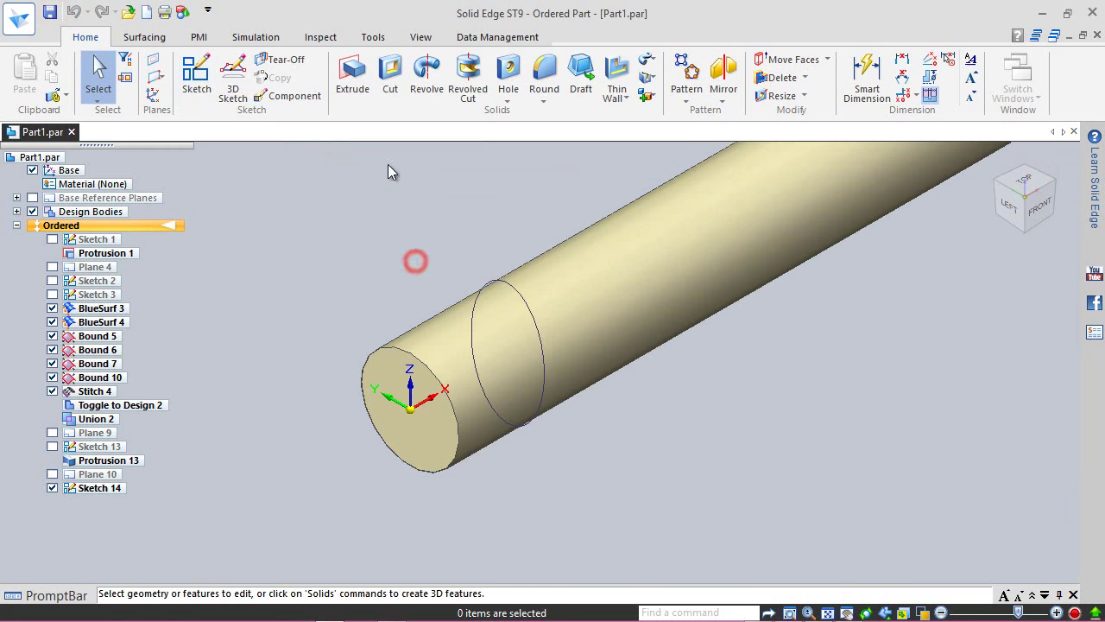
pyautogui.click(356, 79)
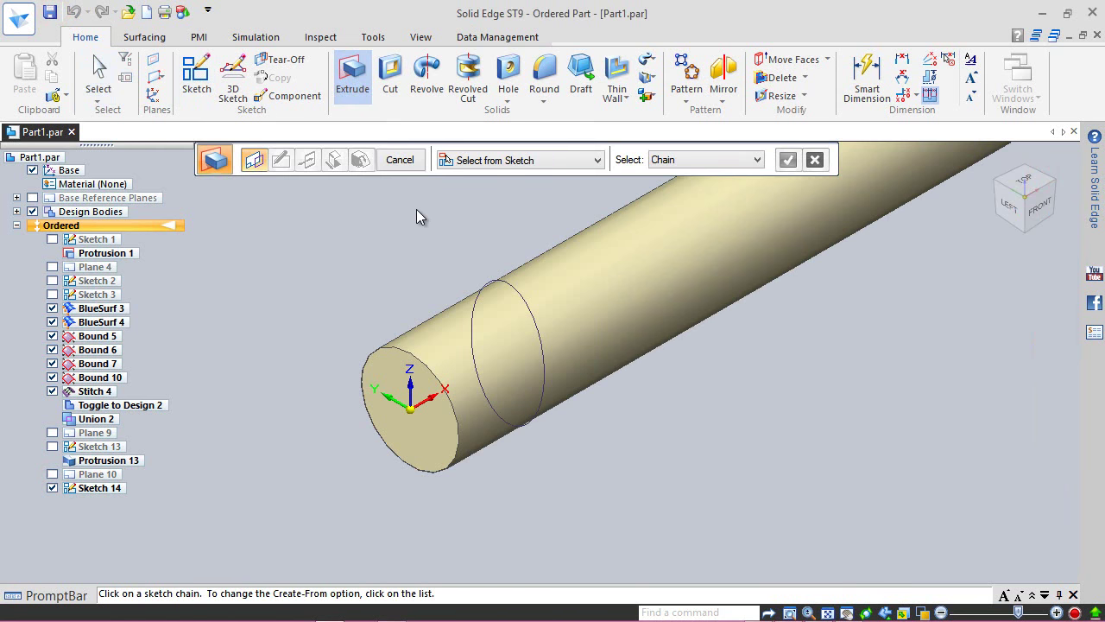
pyautogui.scroll(2, 491, 224)
pyautogui.click(495, 310)
pyautogui.rightClick(517, 262)
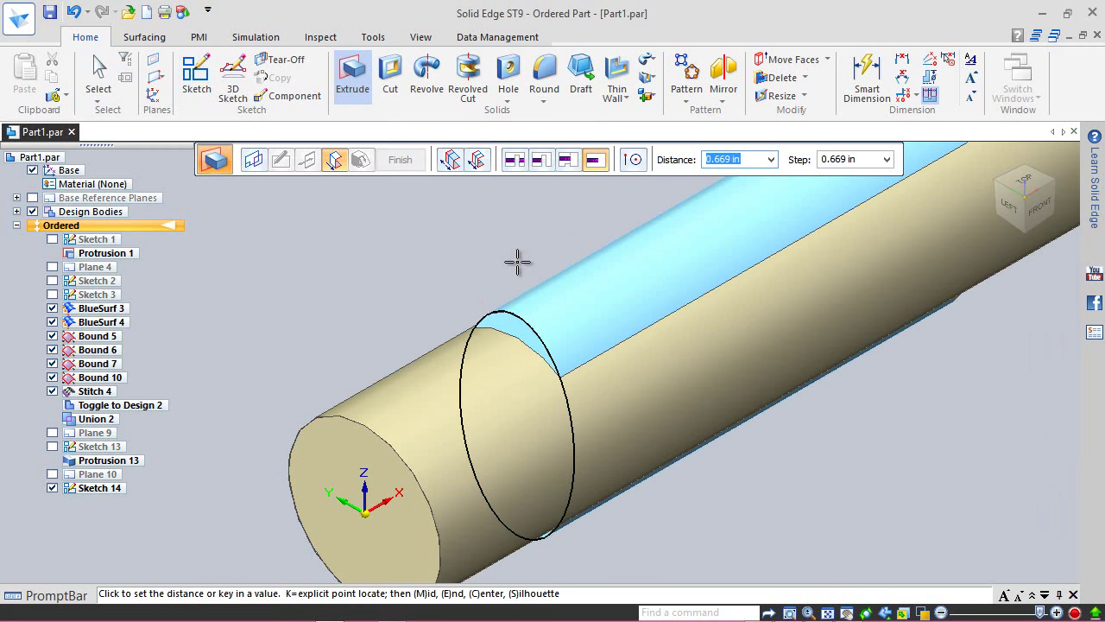
pyautogui.press('Return')
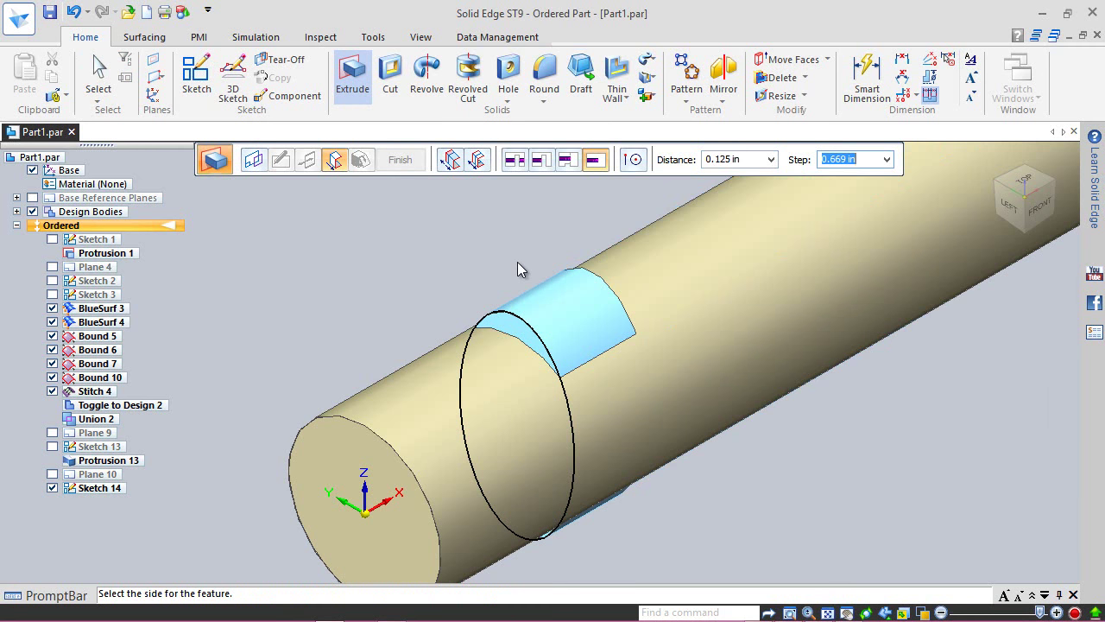
pyautogui.click(518, 261)
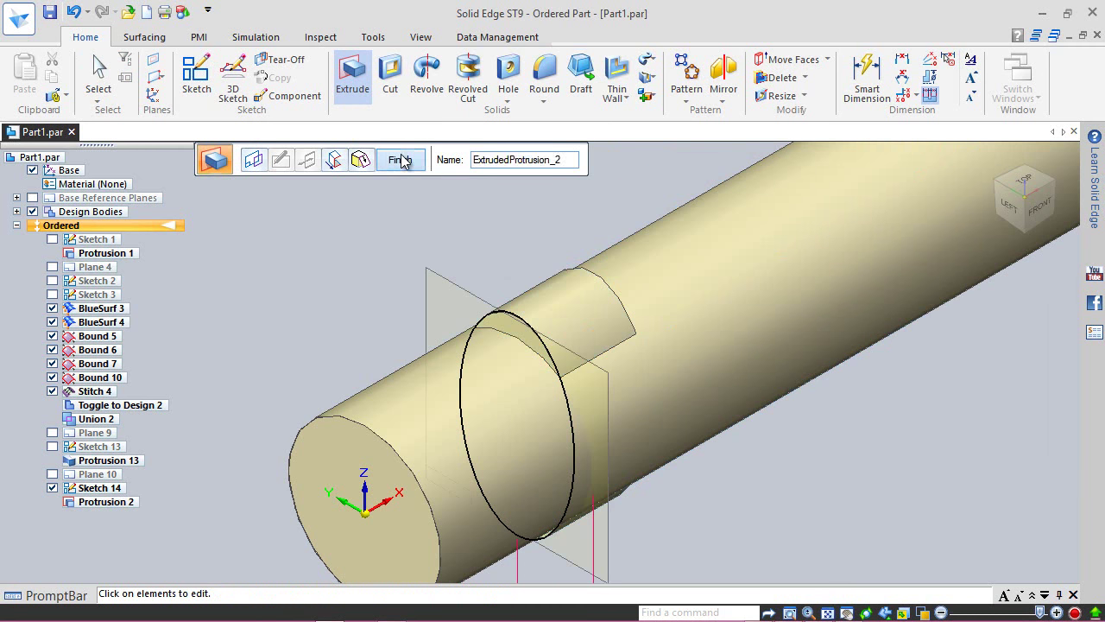
pyautogui.click(400, 160)
pyautogui.click(400, 160)
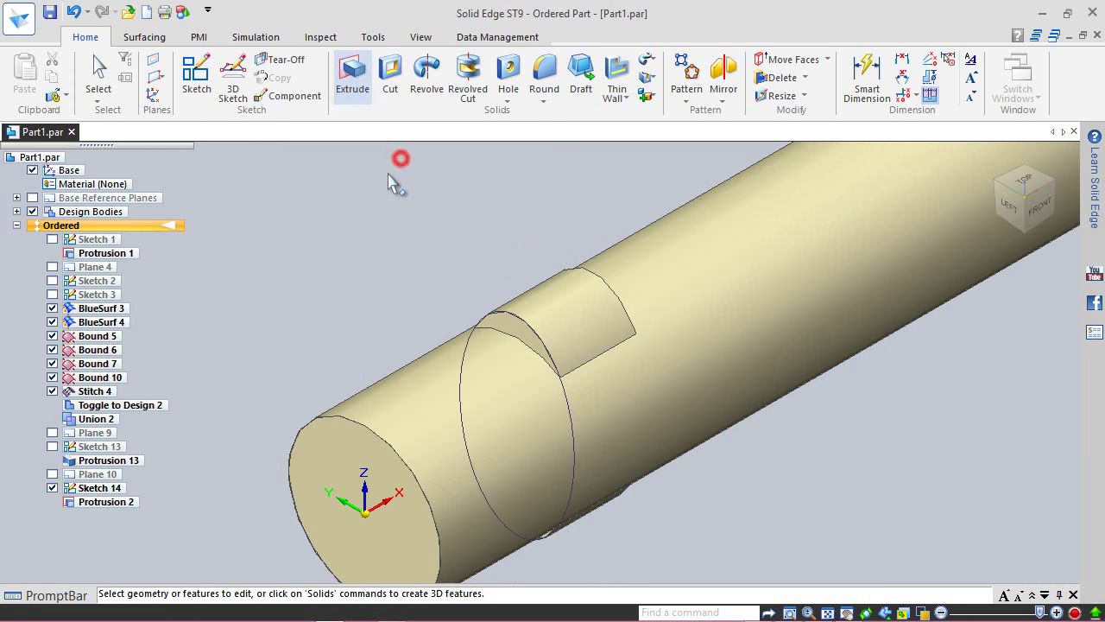
# - Hide the ellipse sketch, Sketch 14, and save the part
pyautogui.click(52, 489)
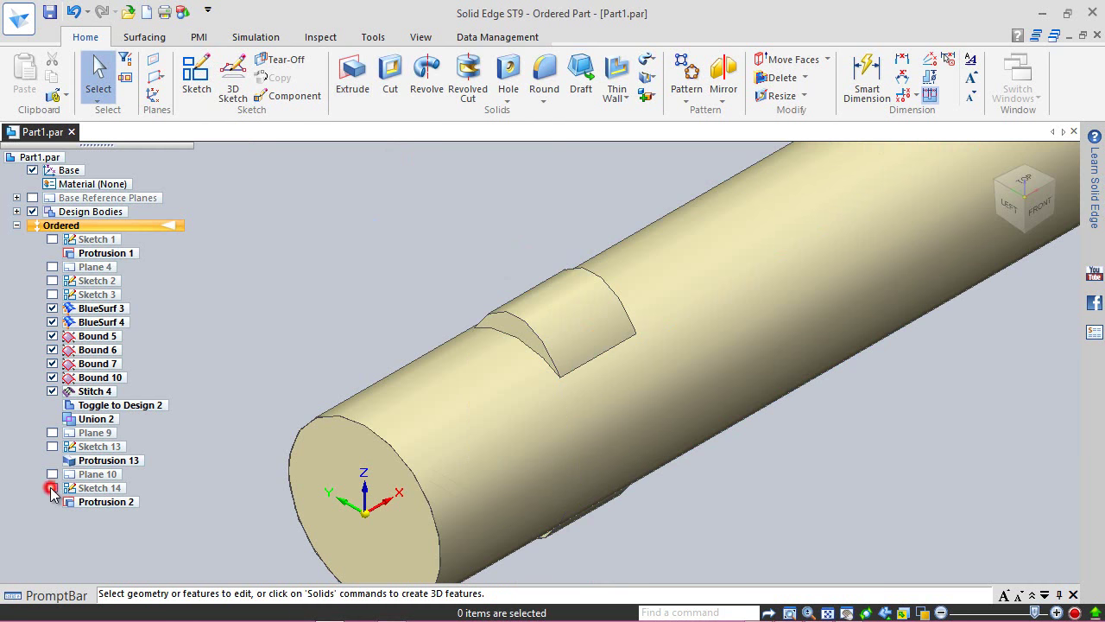
pyautogui.scroll(-3, 338, 365)
pyautogui.click(50, 12)
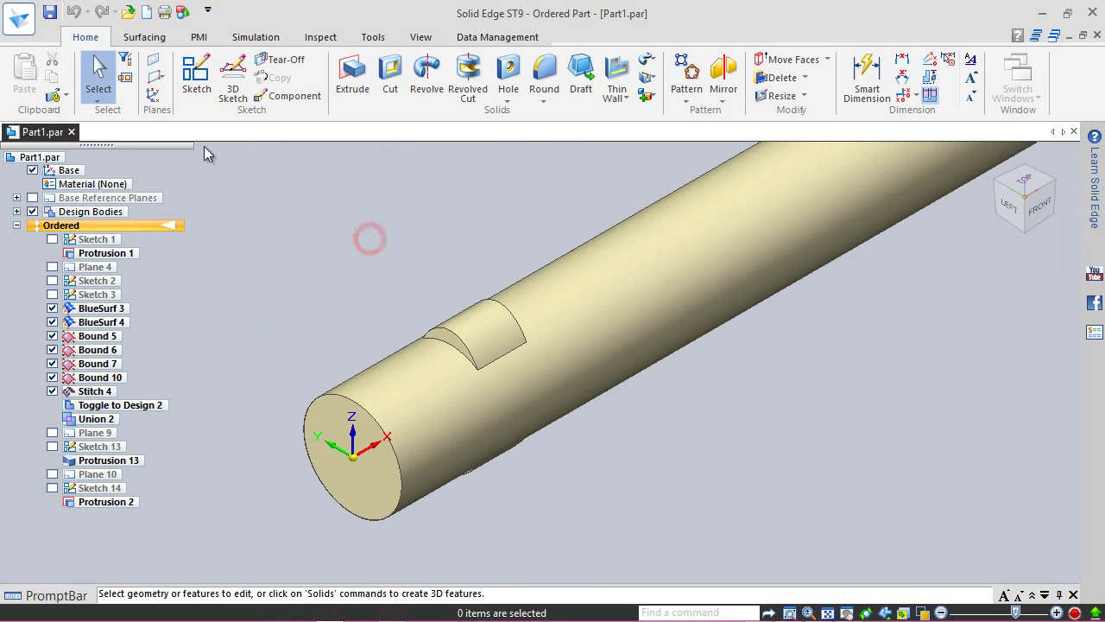
# - Create a parallel reference plane 0.563 in from the rod's round end face, toward the flat tip
pyautogui.click(160, 78)
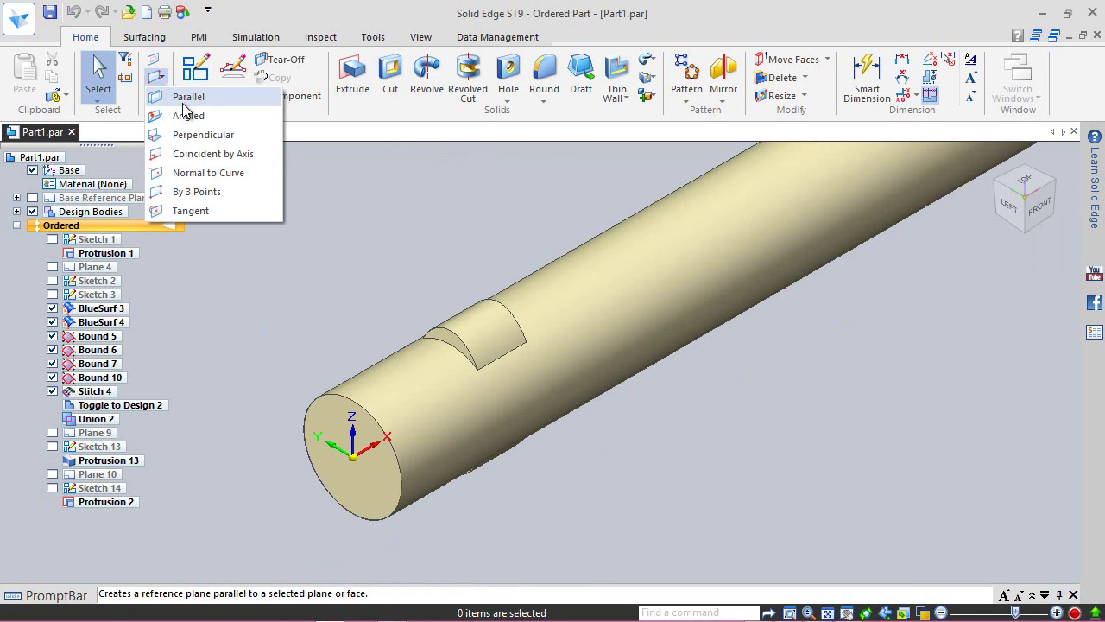
pyautogui.click(186, 97)
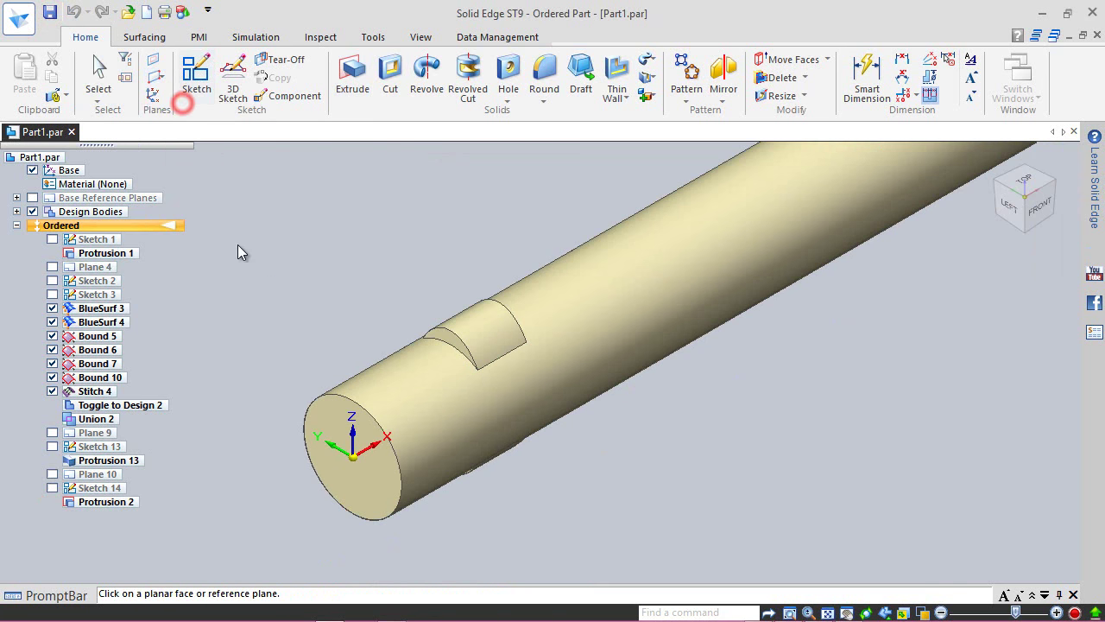
pyautogui.click(339, 427)
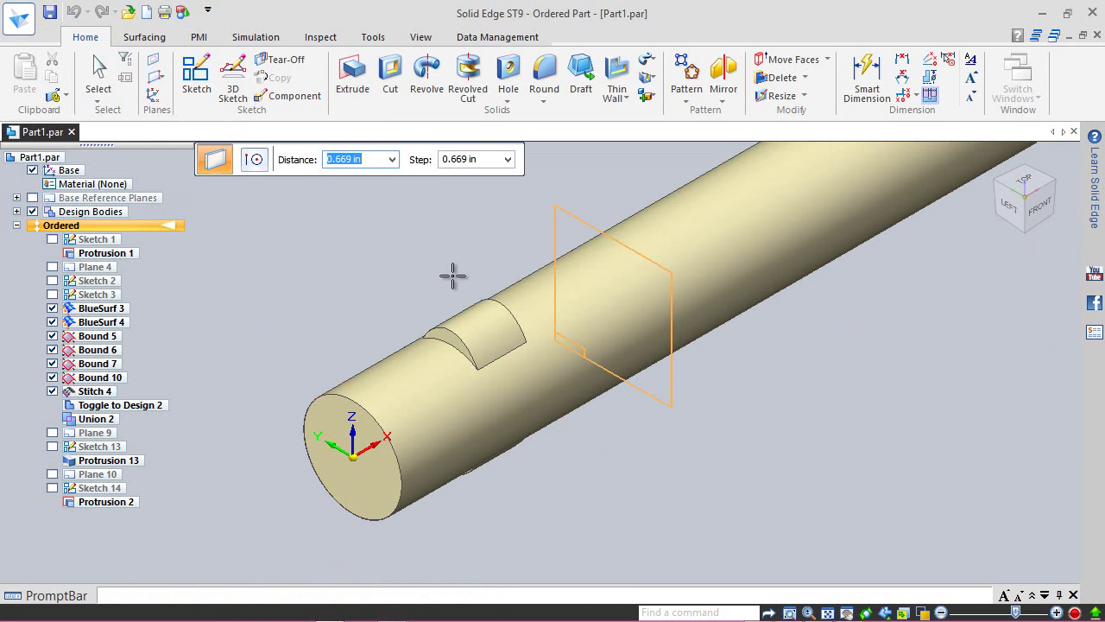
pyautogui.write('.563')
pyautogui.press('Return')
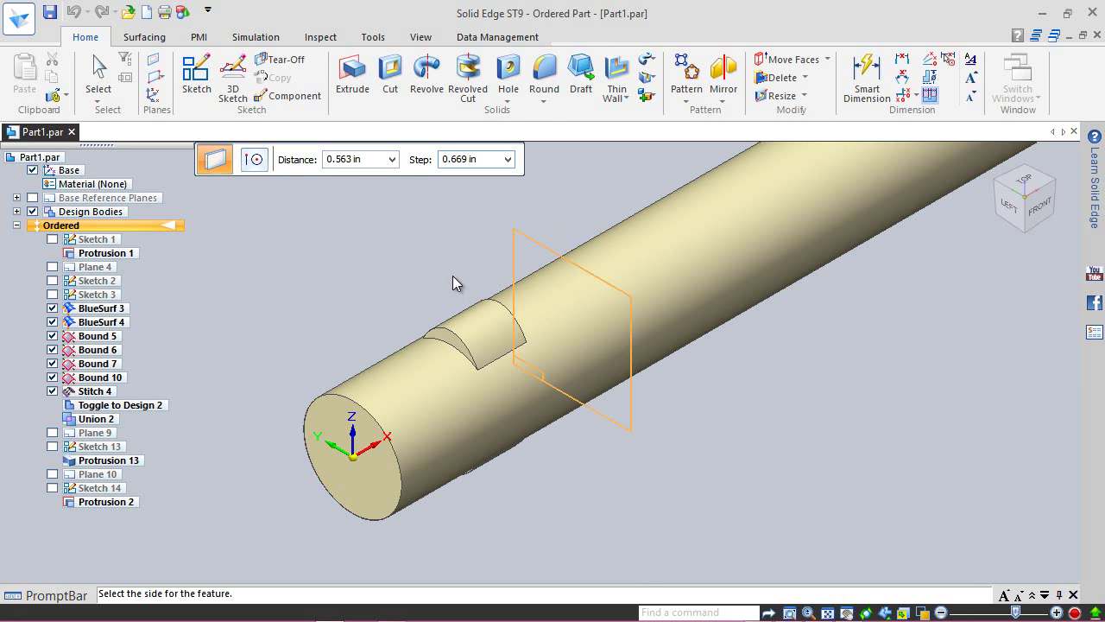
pyautogui.click(452, 275)
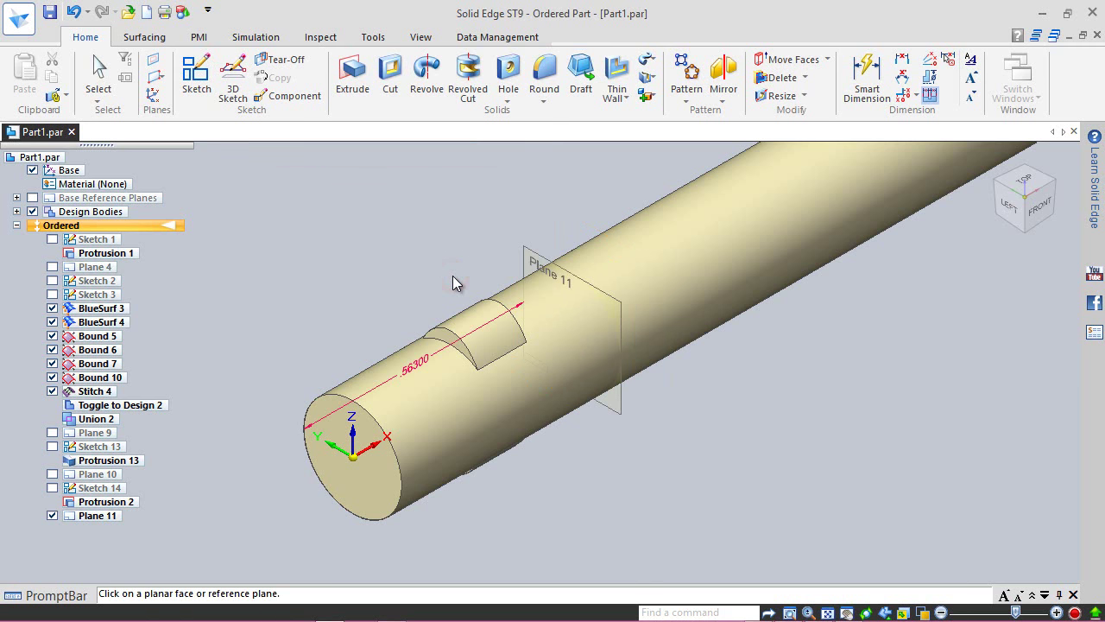
# - Mirror the elliptical protrusion about Plane 11 with Mirror Copy Feature and save the part
pyautogui.click(725, 101)
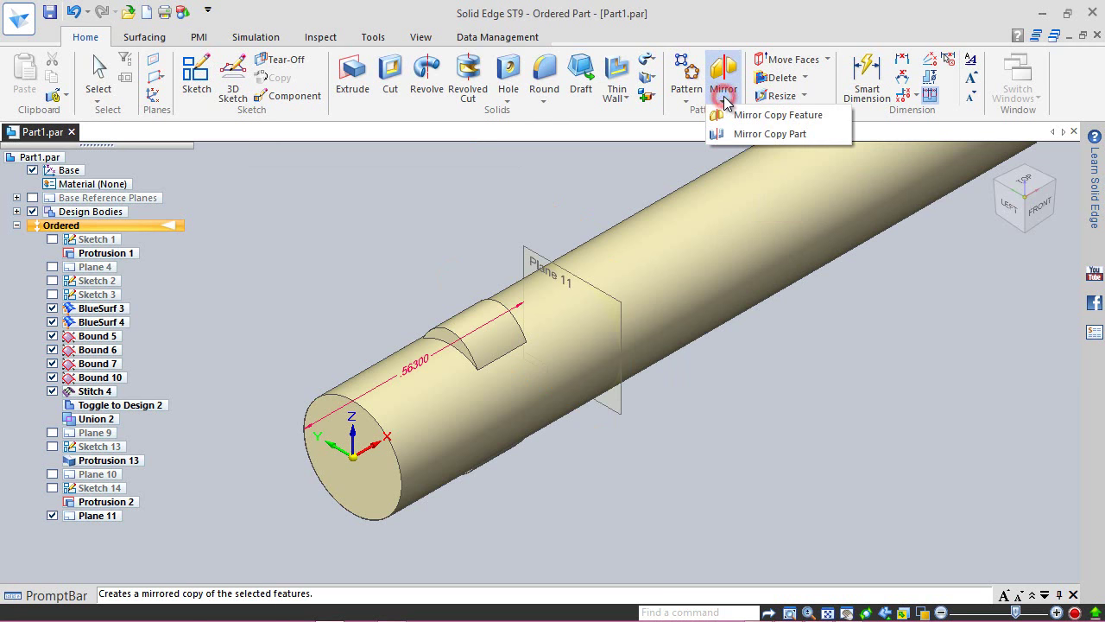
pyautogui.click(735, 115)
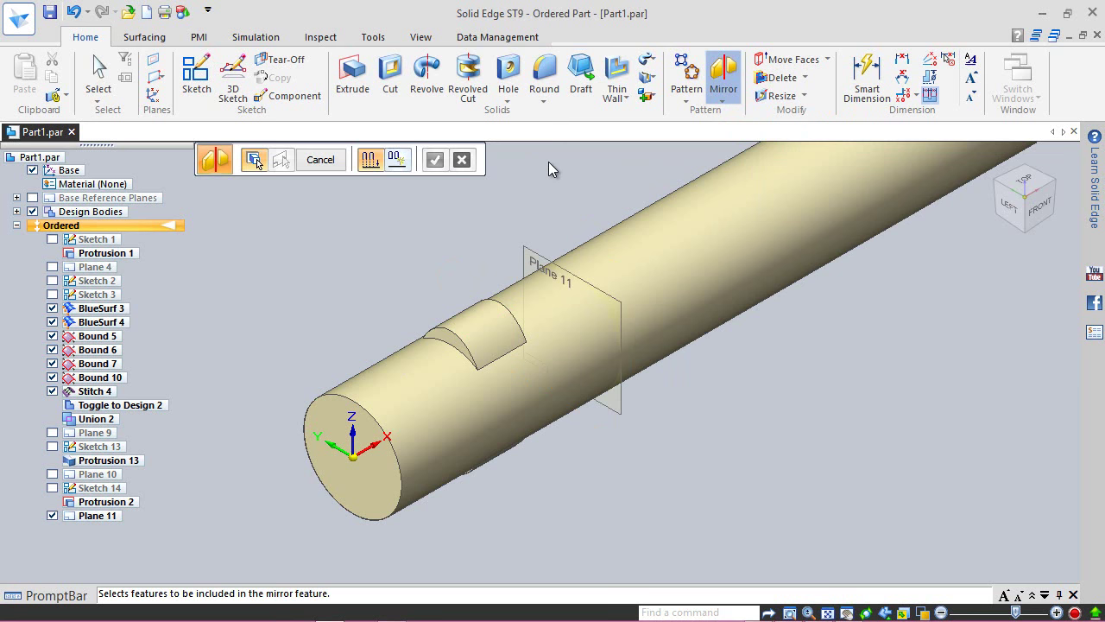
pyautogui.click(467, 328)
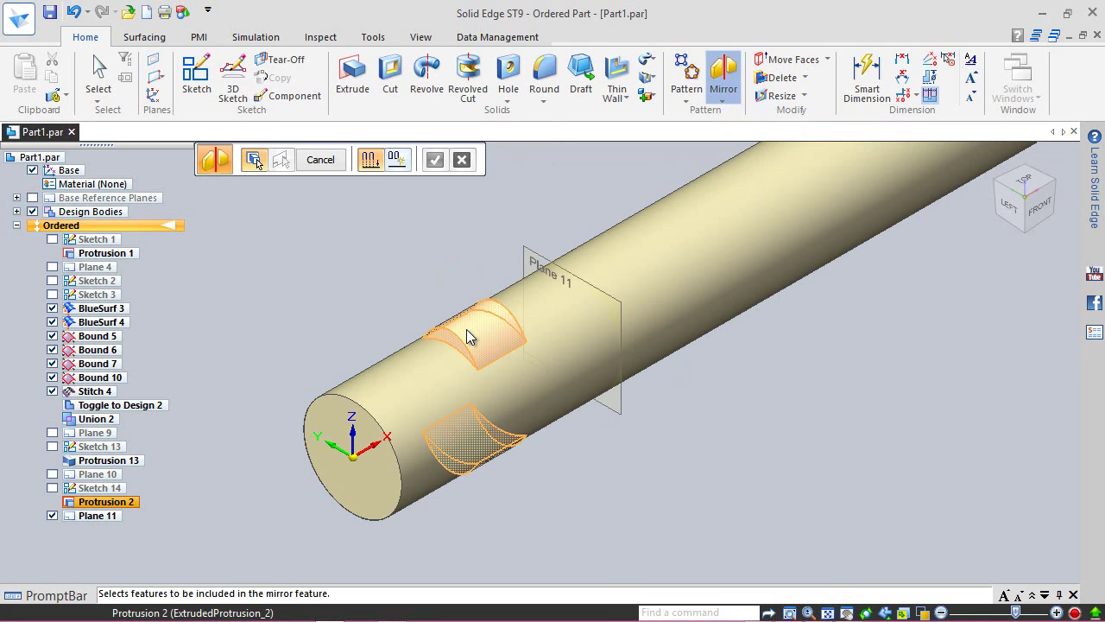
pyautogui.click(442, 164)
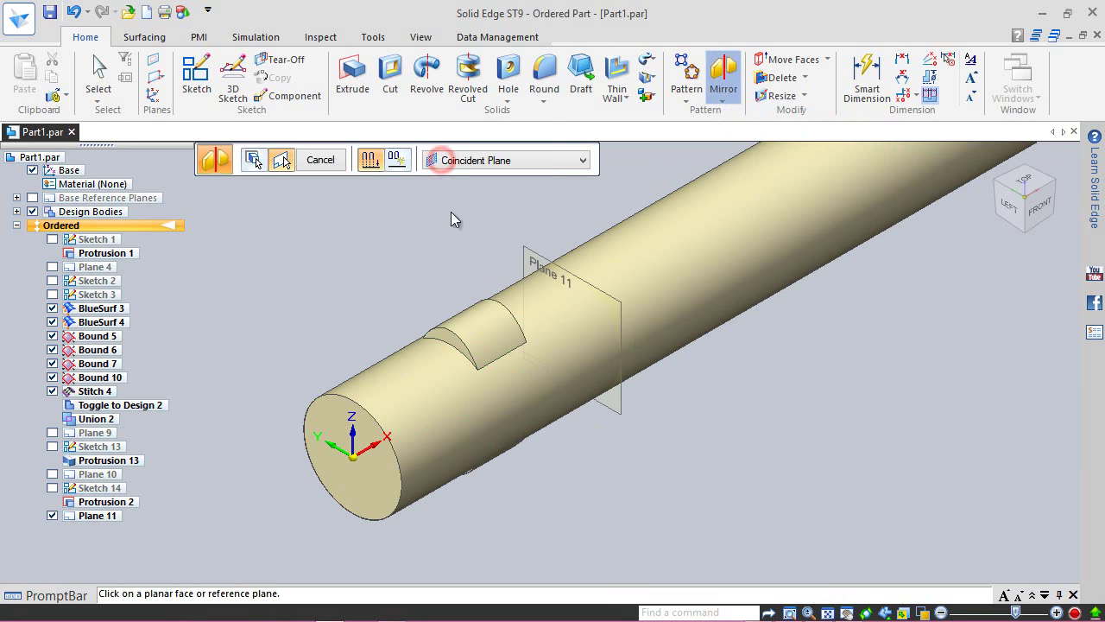
pyautogui.click(525, 249)
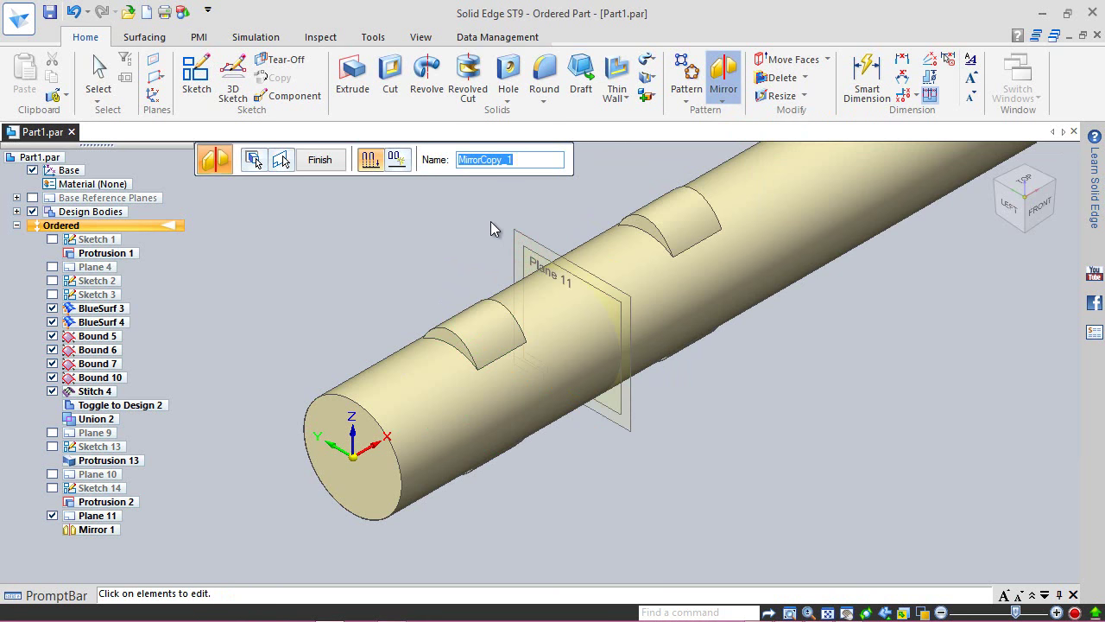
pyautogui.click(318, 160)
pyautogui.click(50, 12)
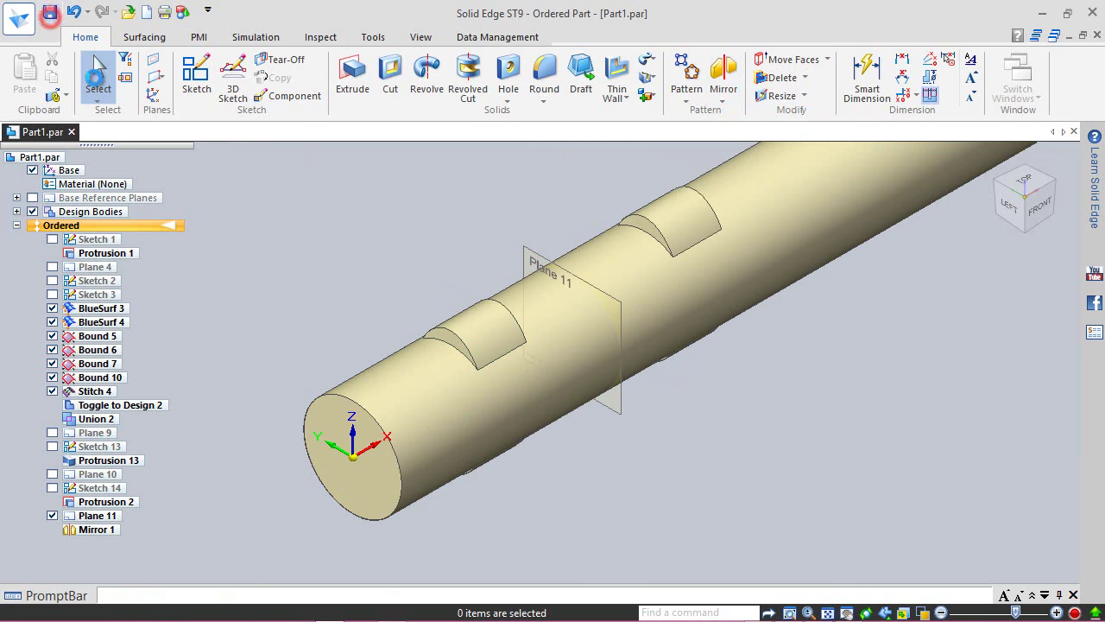
# - Hide the mirror plane, Plane 11, show the whole screwdriver in the home isometric view, and save the part
pyautogui.click(532, 262)
pyautogui.rightClick(532, 260)
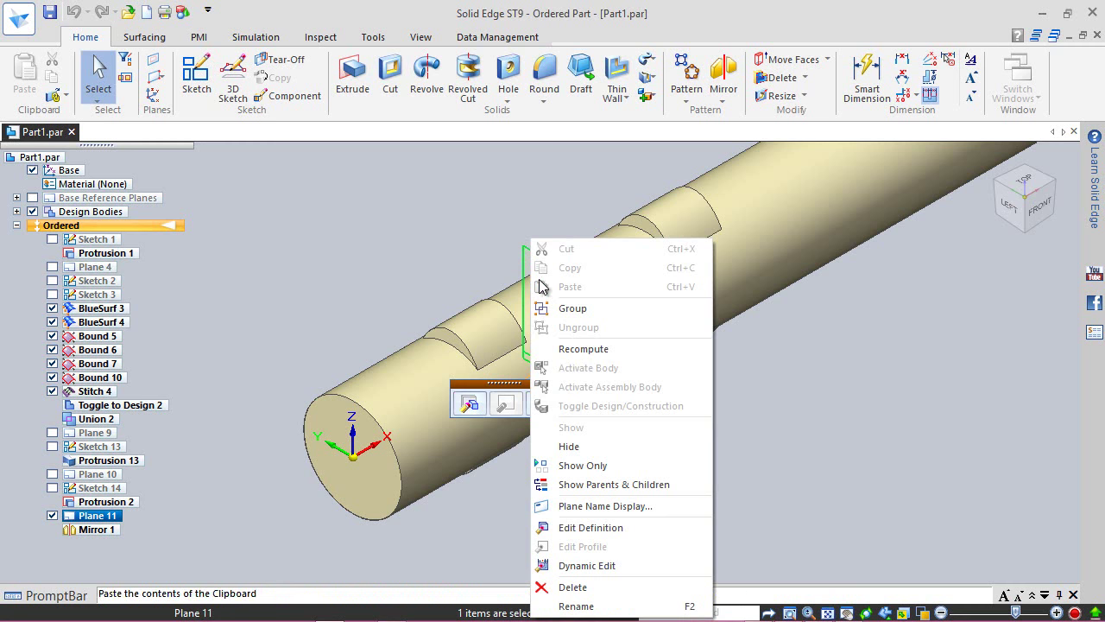
pyautogui.click(590, 446)
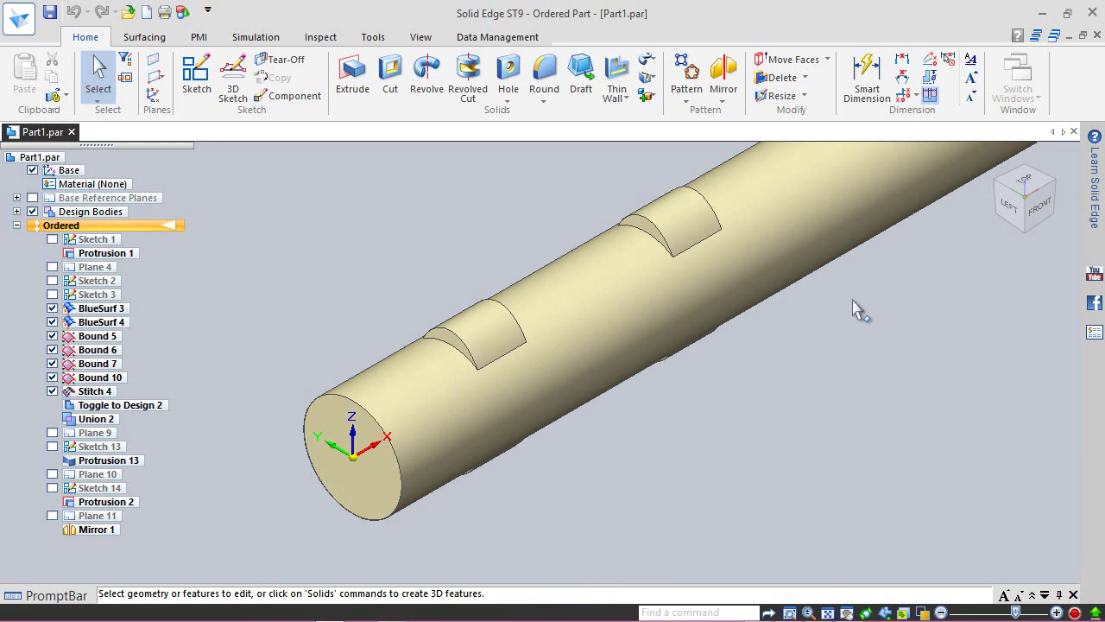
pyautogui.click(993, 160)
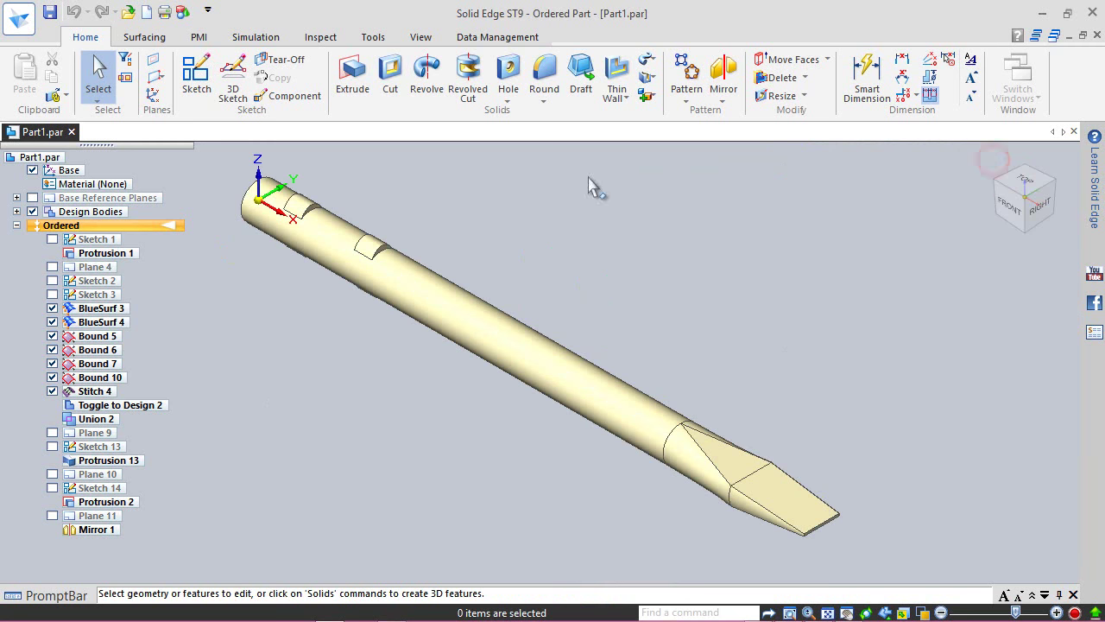
pyautogui.click(49, 10)
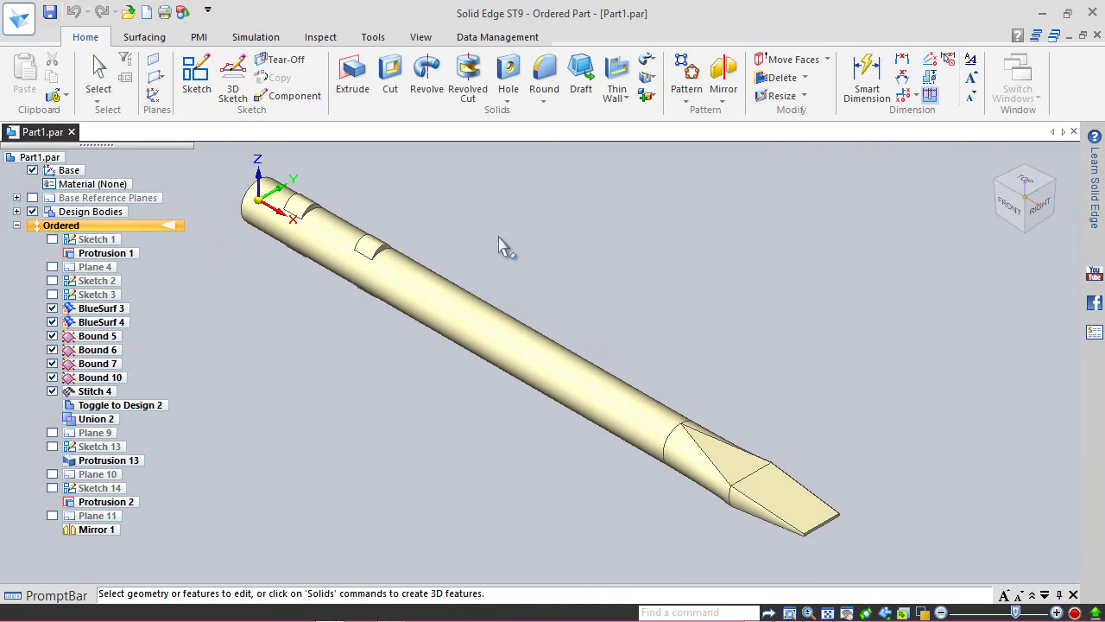
pyautogui.click(592, 281)
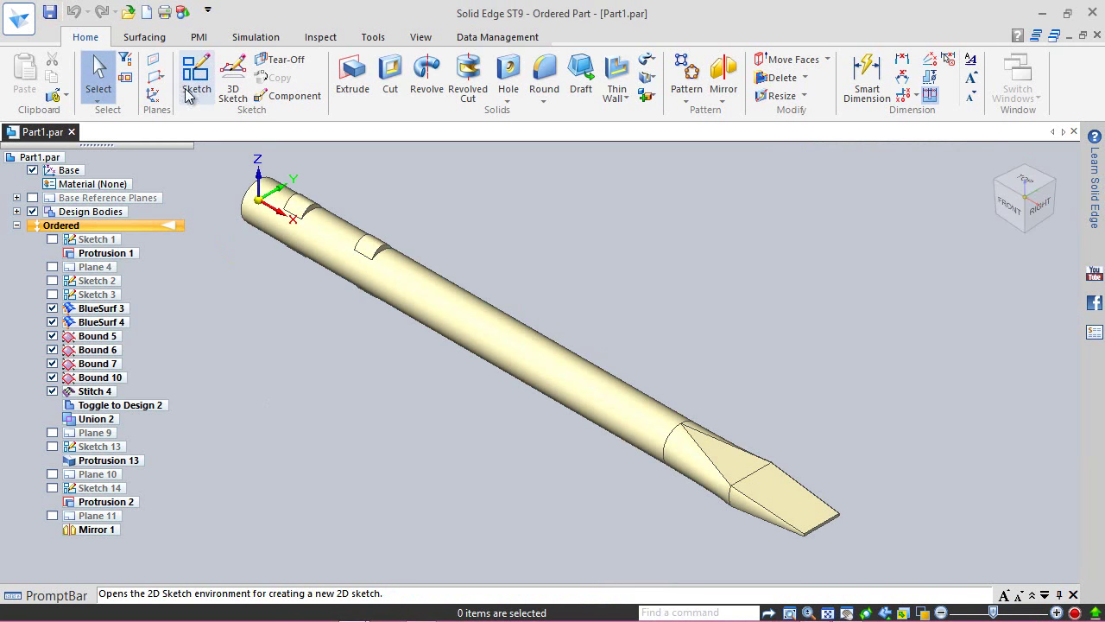
# - Create a new part from the ANSI Inch template ansi inch part.par and start a sketch on its front XZ plane
pyautogui.click(149, 13)
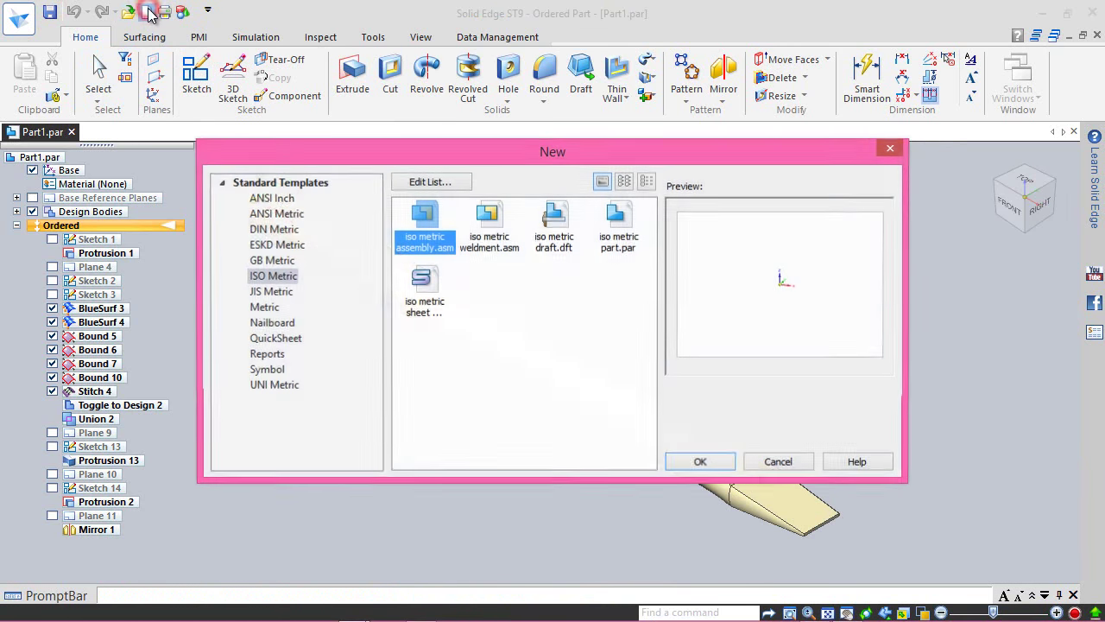
pyautogui.click(264, 202)
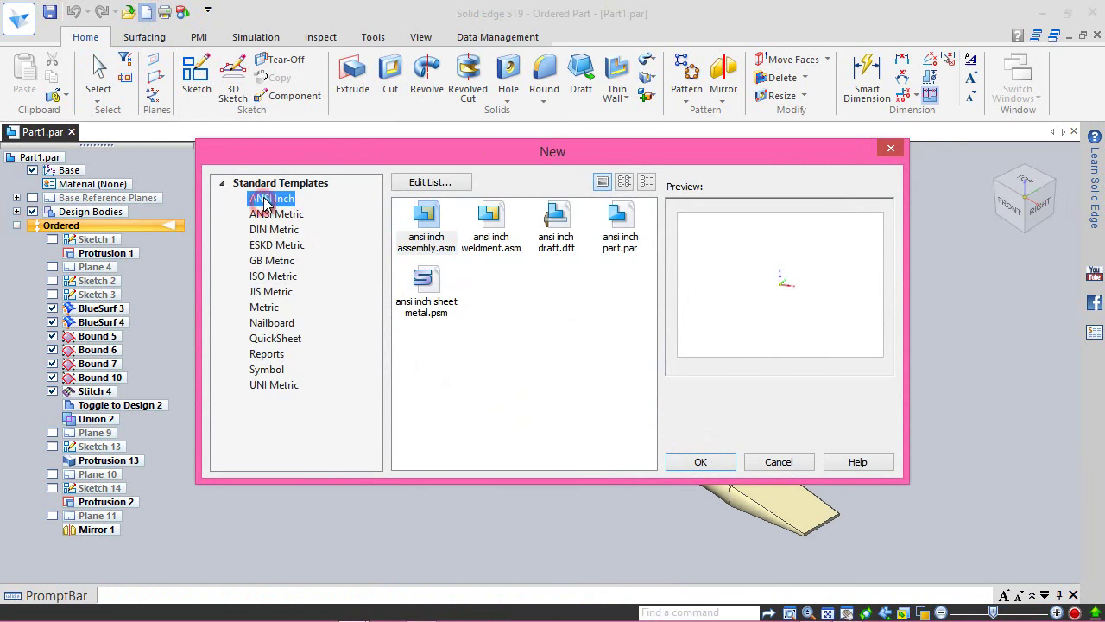
pyautogui.doubleClick(614, 222)
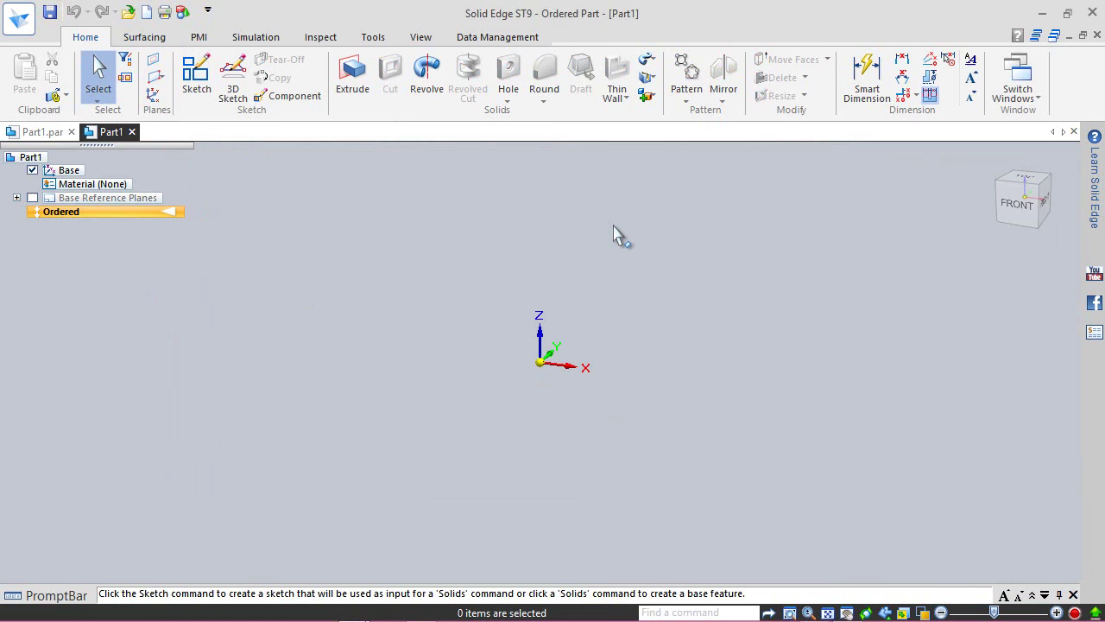
pyautogui.click(437, 187)
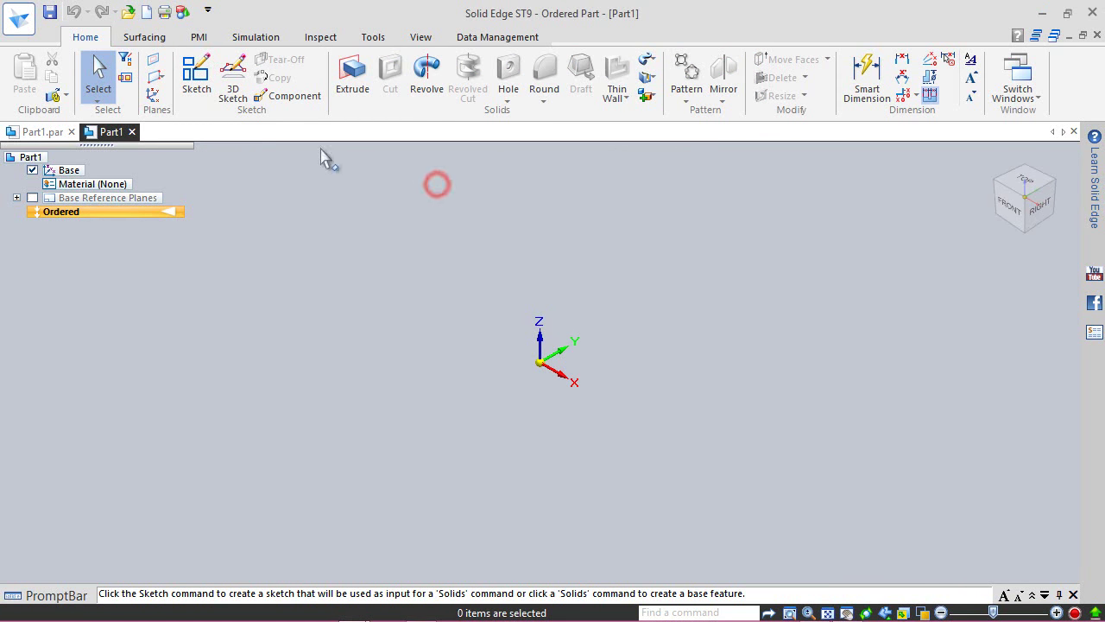
pyautogui.click(194, 81)
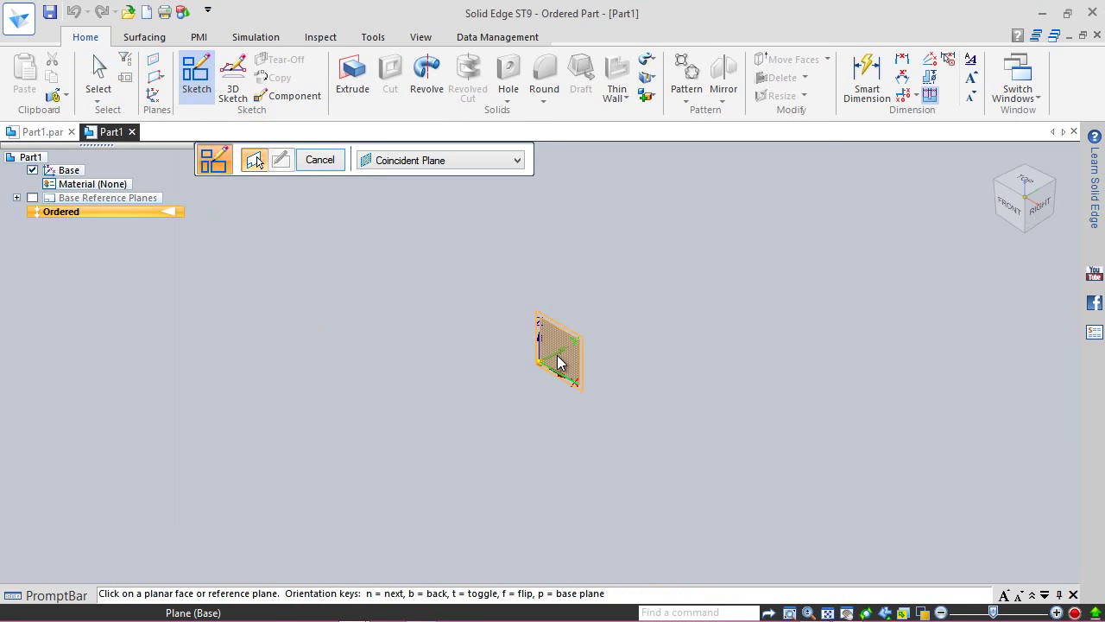
pyautogui.click(558, 362)
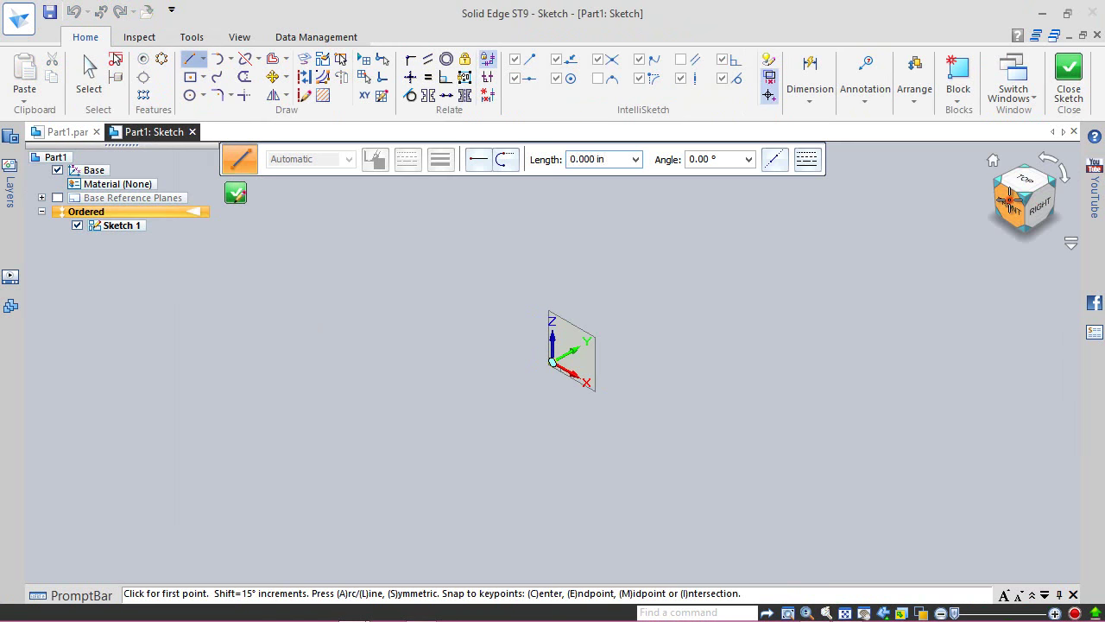
# - Modify the ANSI (in) dimension style so its linear and angular units both use a .12345 round-off
pyautogui.click(809, 99)
pyautogui.click(936, 134)
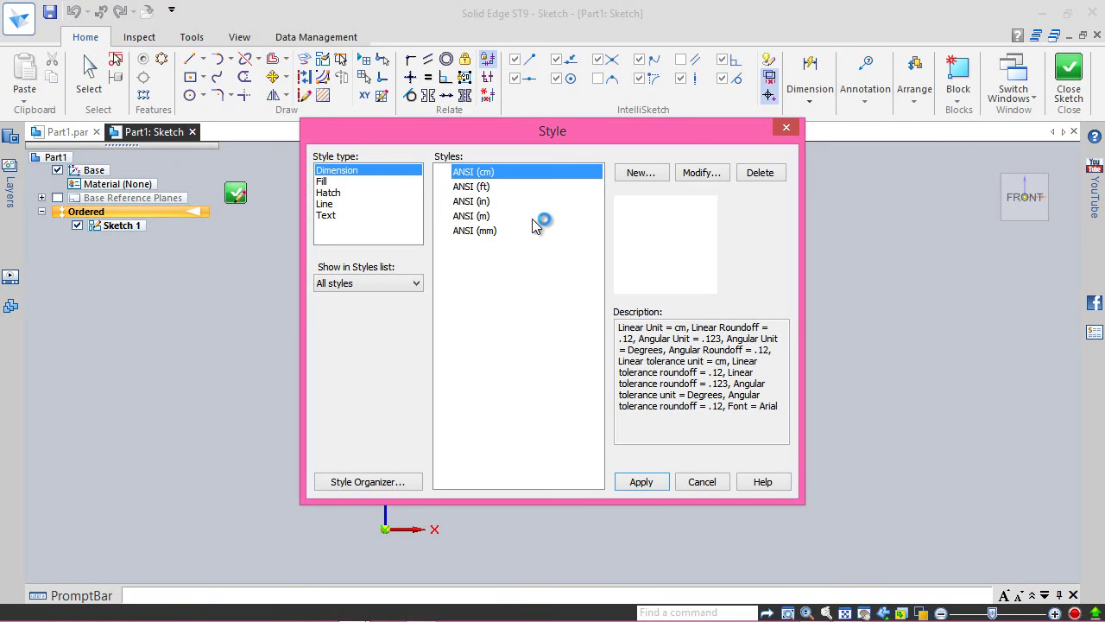
pyautogui.click(472, 202)
pyautogui.click(699, 172)
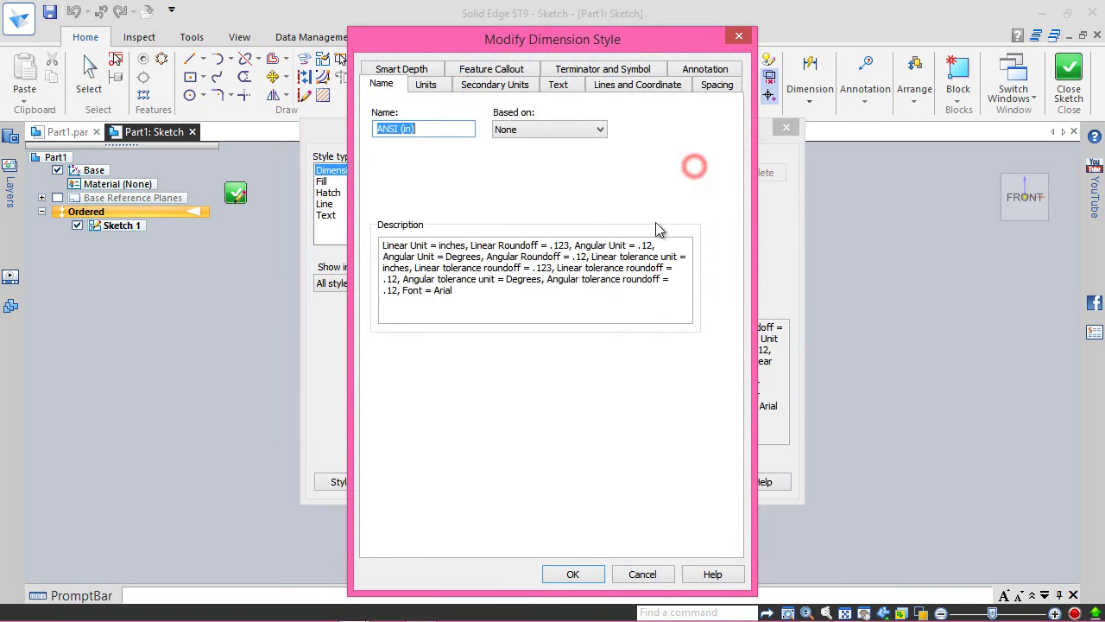
pyautogui.click(427, 87)
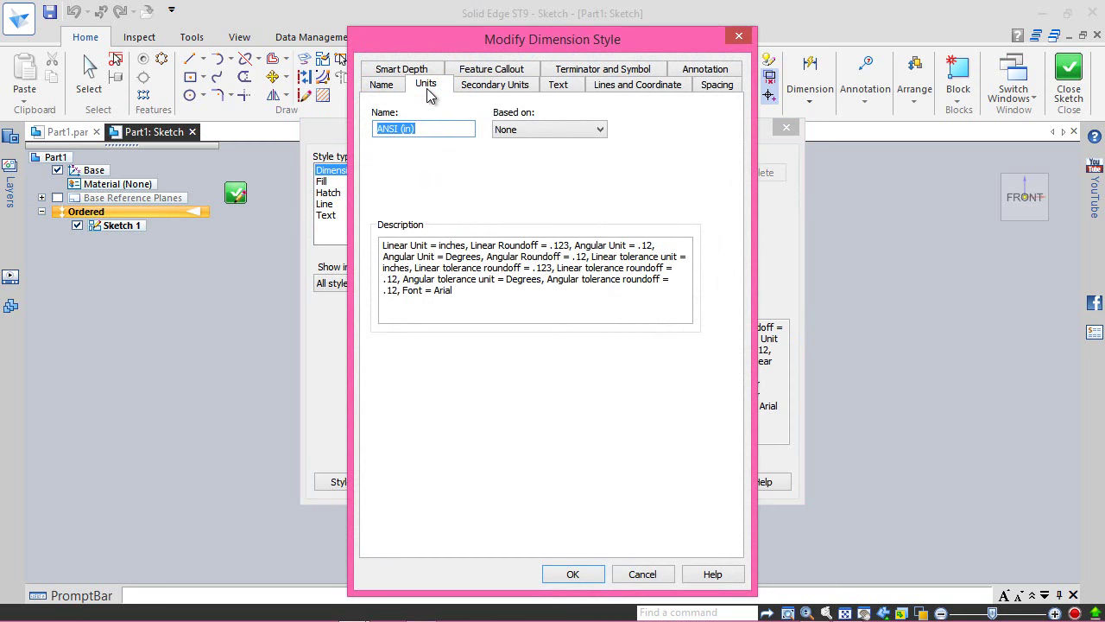
pyautogui.click(466, 149)
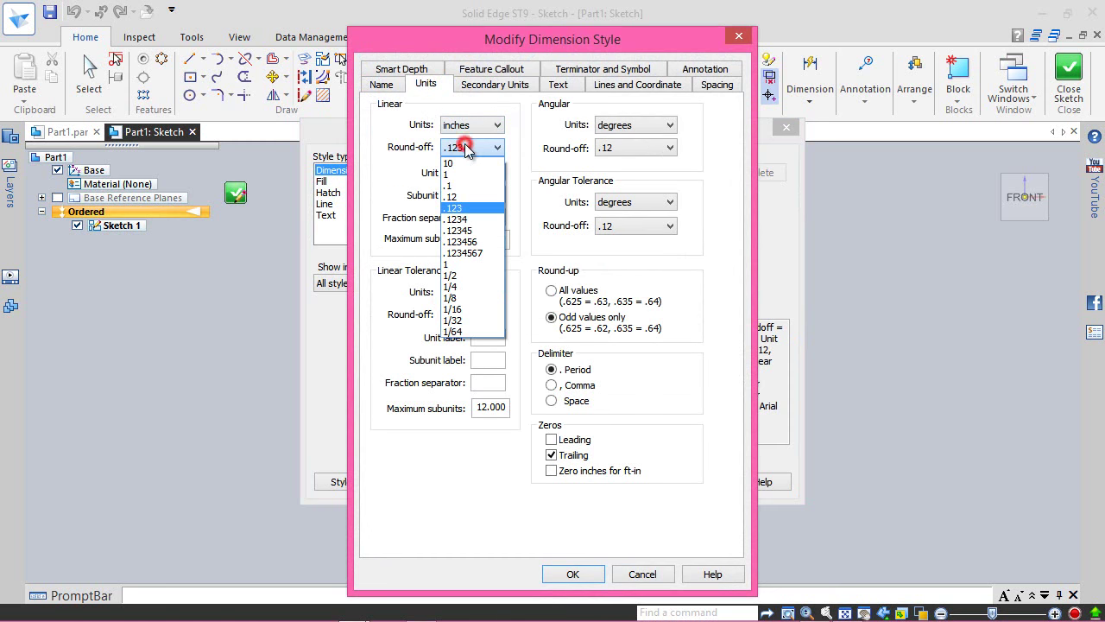
pyautogui.click(475, 229)
pyautogui.click(620, 148)
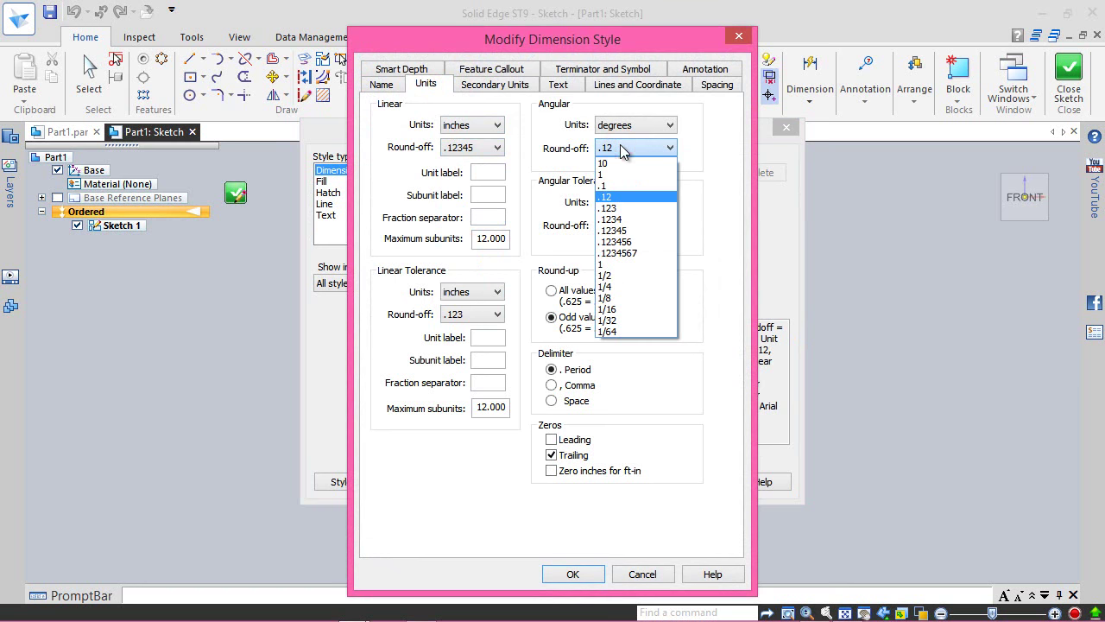
pyautogui.click(635, 231)
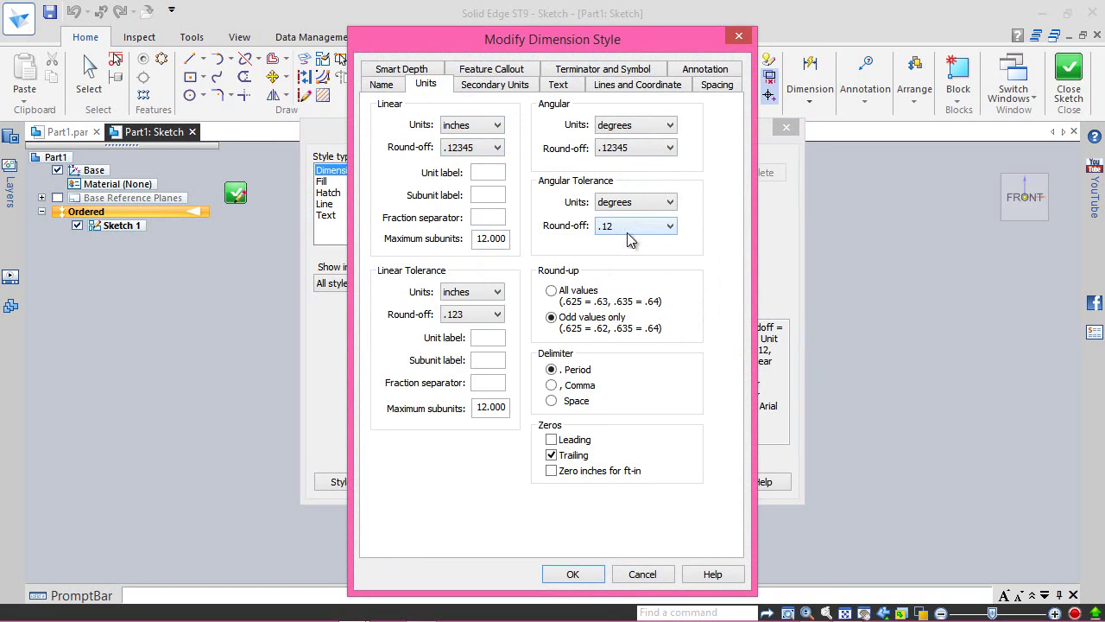
pyautogui.click(574, 575)
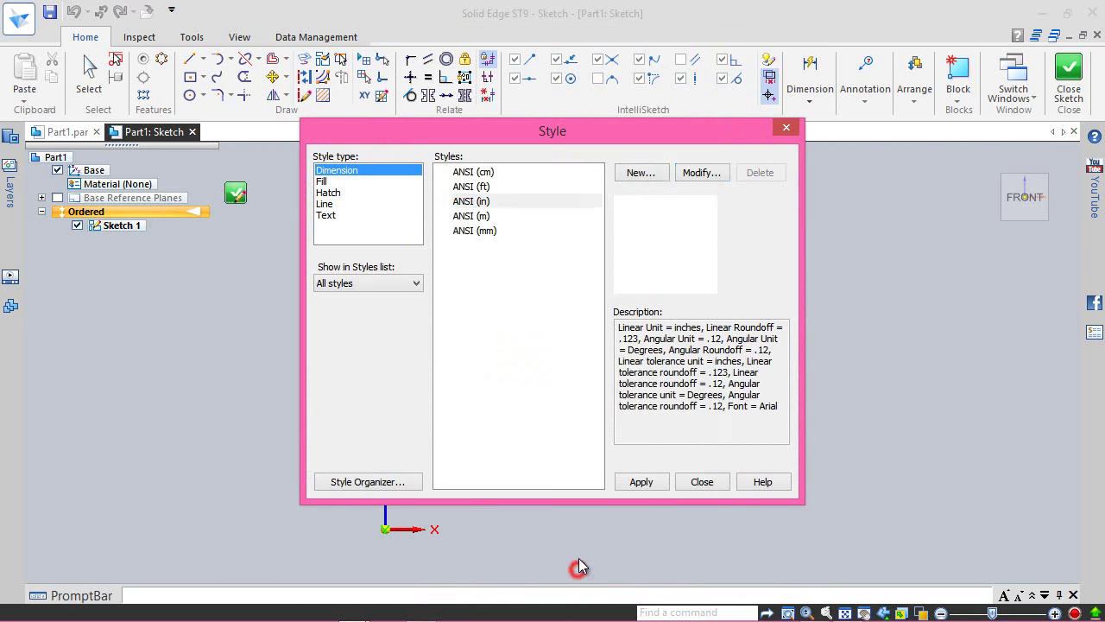
# - Apply the ANSI (in) dimension style
pyautogui.click(649, 484)
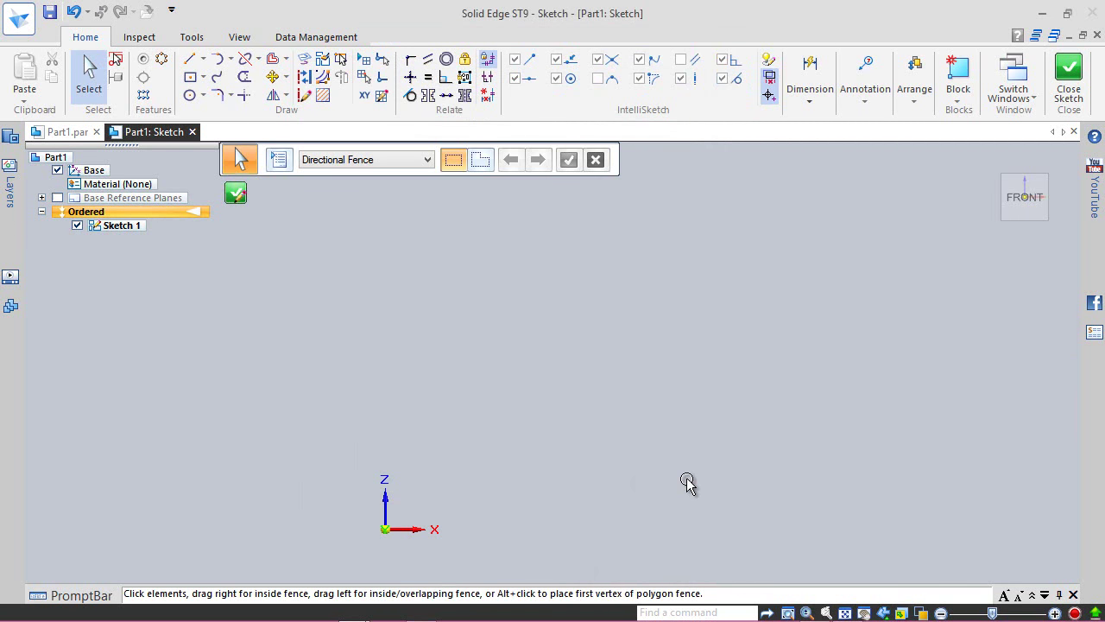
# - Draw a vertical construction line just beside the origin, crossing the X axis
pyautogui.click(304, 95)
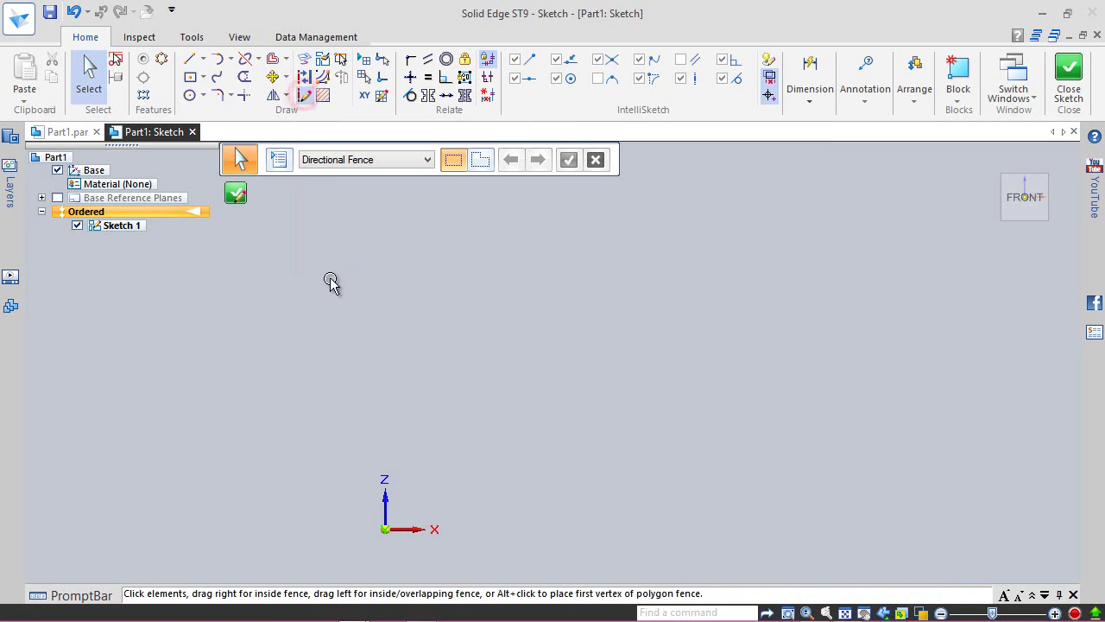
pyautogui.click(192, 63)
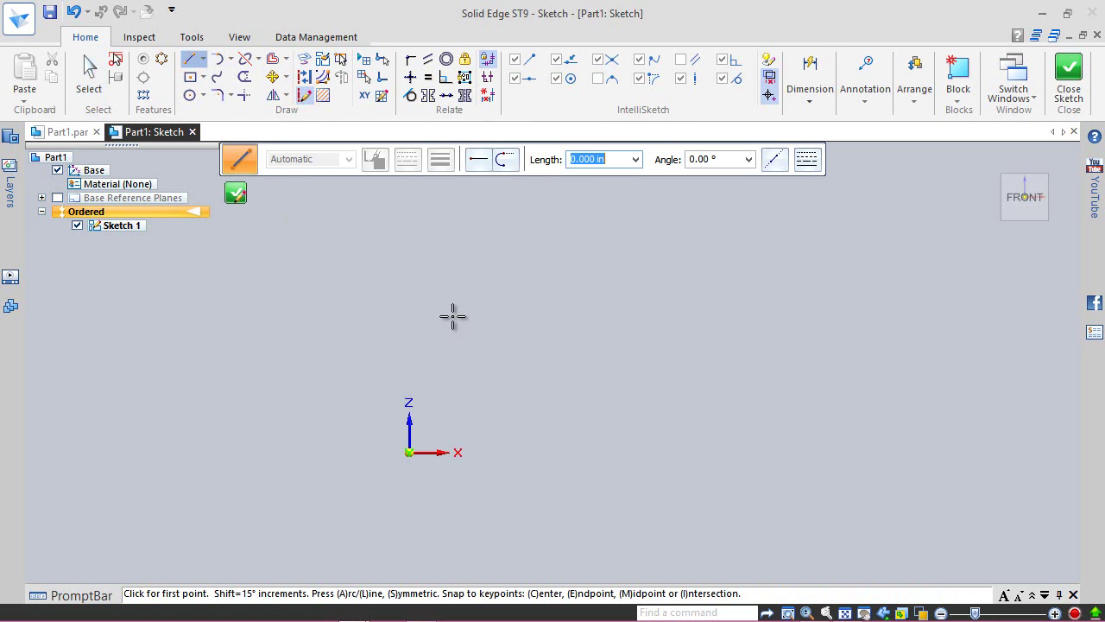
pyautogui.click(406, 293)
pyautogui.click(405, 539)
pyautogui.rightClick(447, 486)
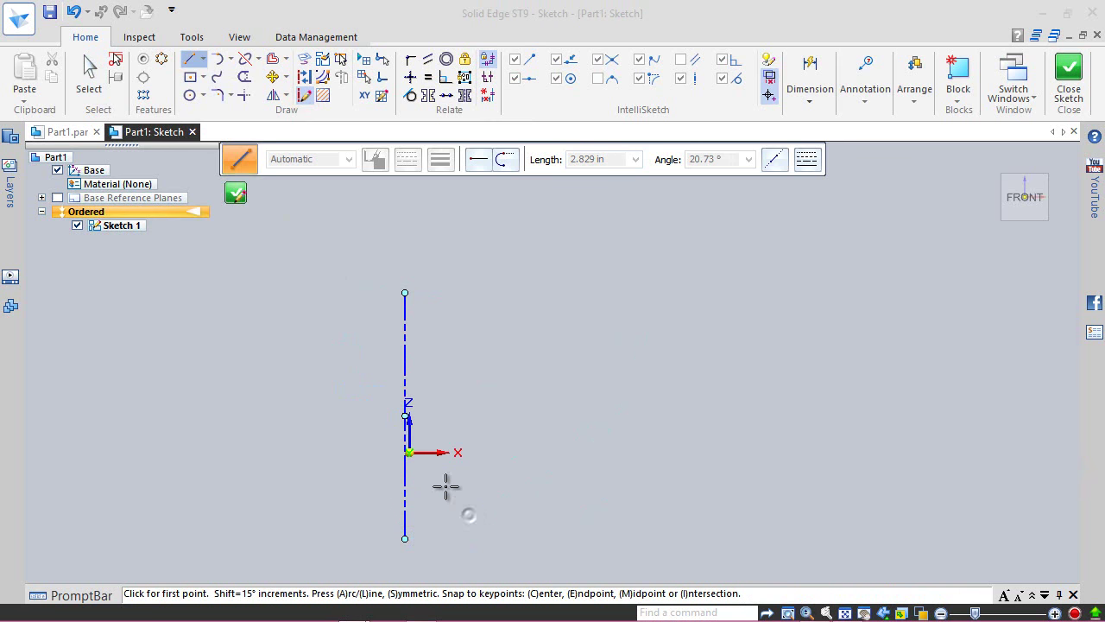
# - Draw a horizontal construction line about 13 in long from beside the origin along the positive X direction
pyautogui.click(411, 452)
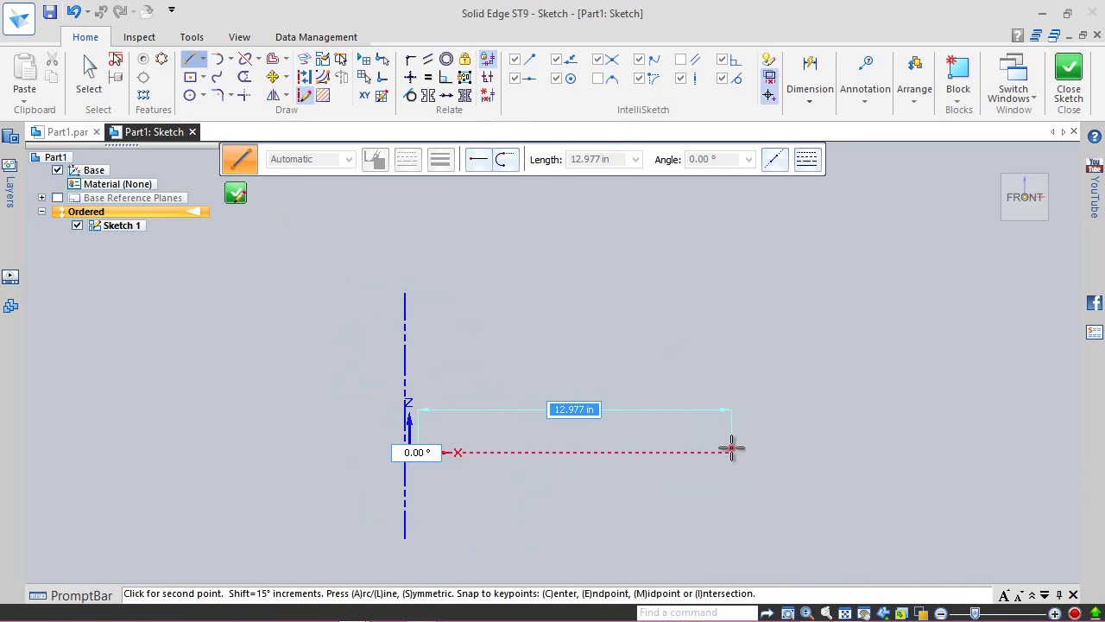
pyautogui.click(731, 450)
pyautogui.press('Escape')
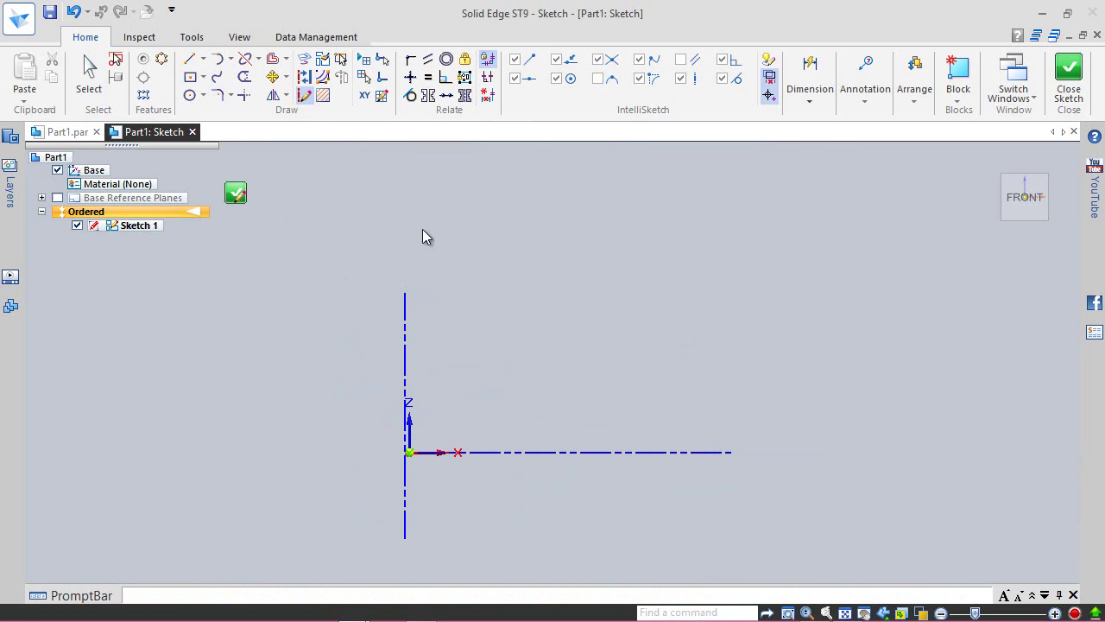
# - Connect the vertical construction line's midpoint to the origin and apply a collinear relation between the line and the Z axis
pyautogui.click(409, 59)
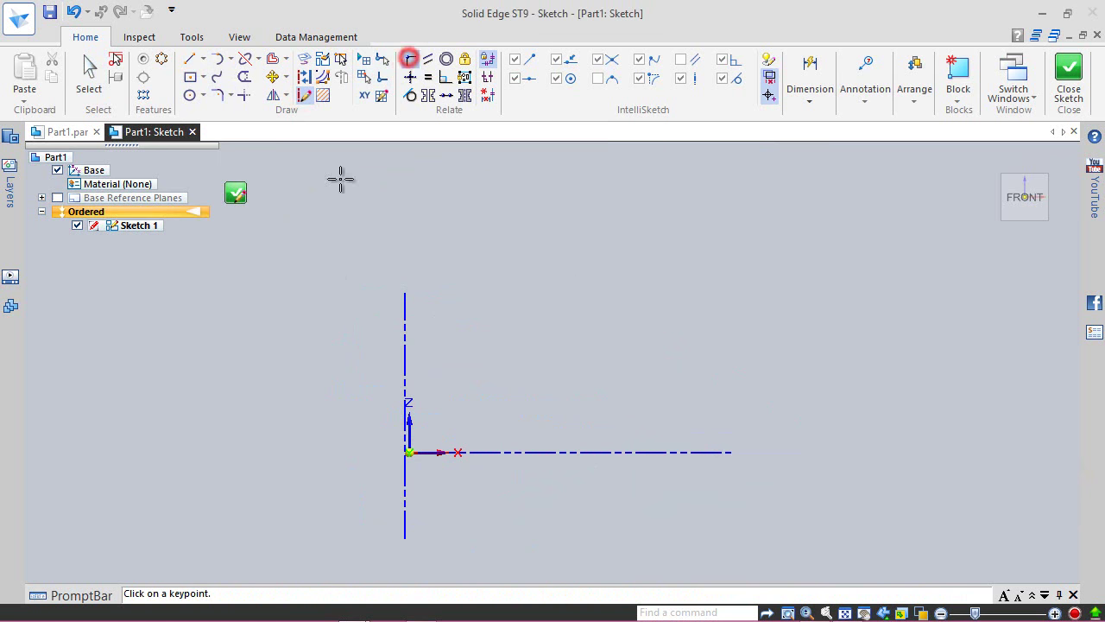
pyautogui.click(406, 416)
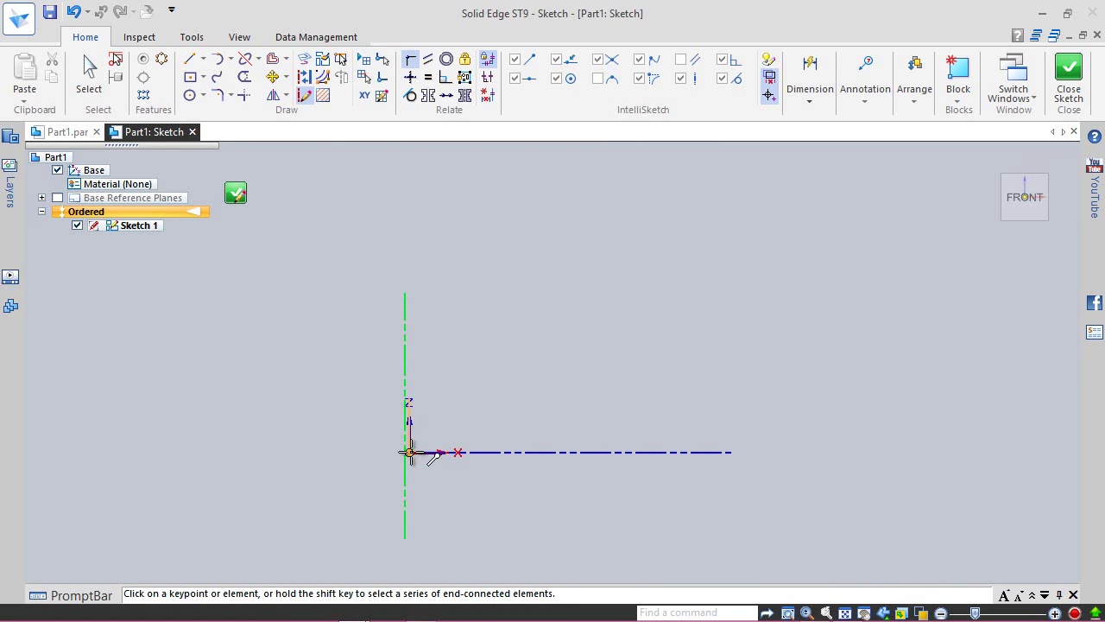
pyautogui.click(410, 452)
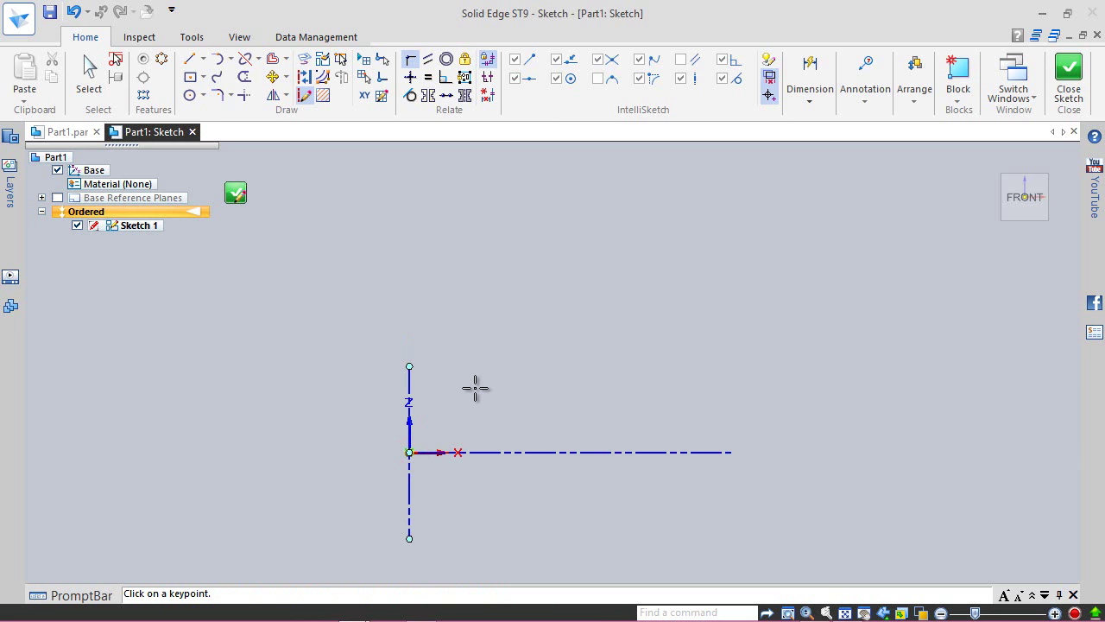
pyautogui.click(445, 95)
pyautogui.click(409, 388)
pyautogui.click(408, 424)
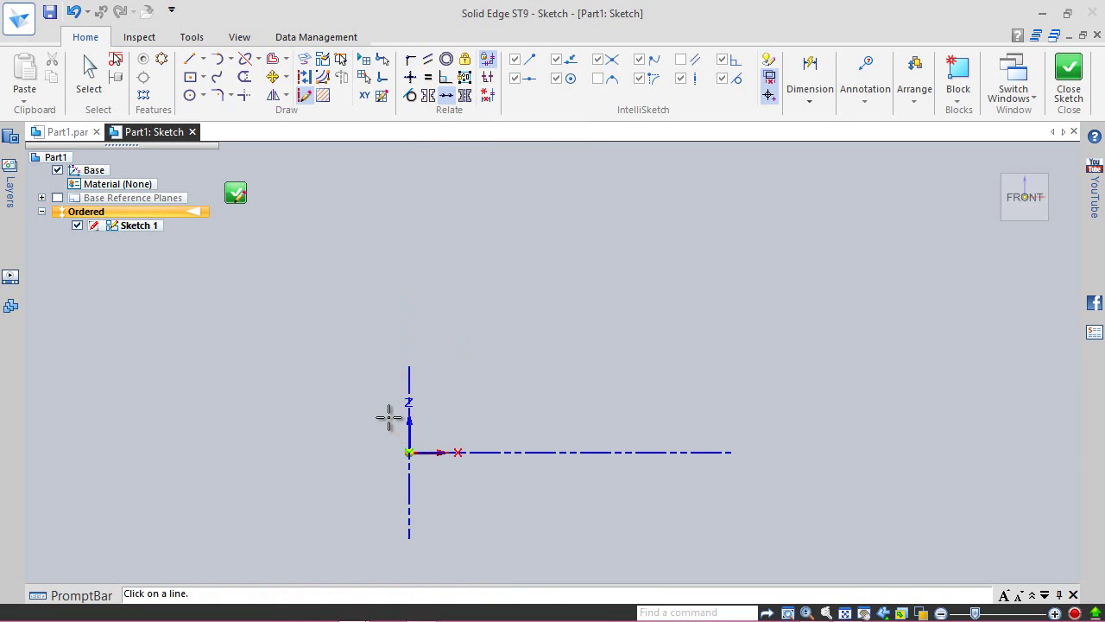
# - Dimension the vertical construction line's length with Smart Dimension and set it to 0.75 in
pyautogui.scroll(-1, 410, 262)
pyautogui.scroll(2, 370, 371)
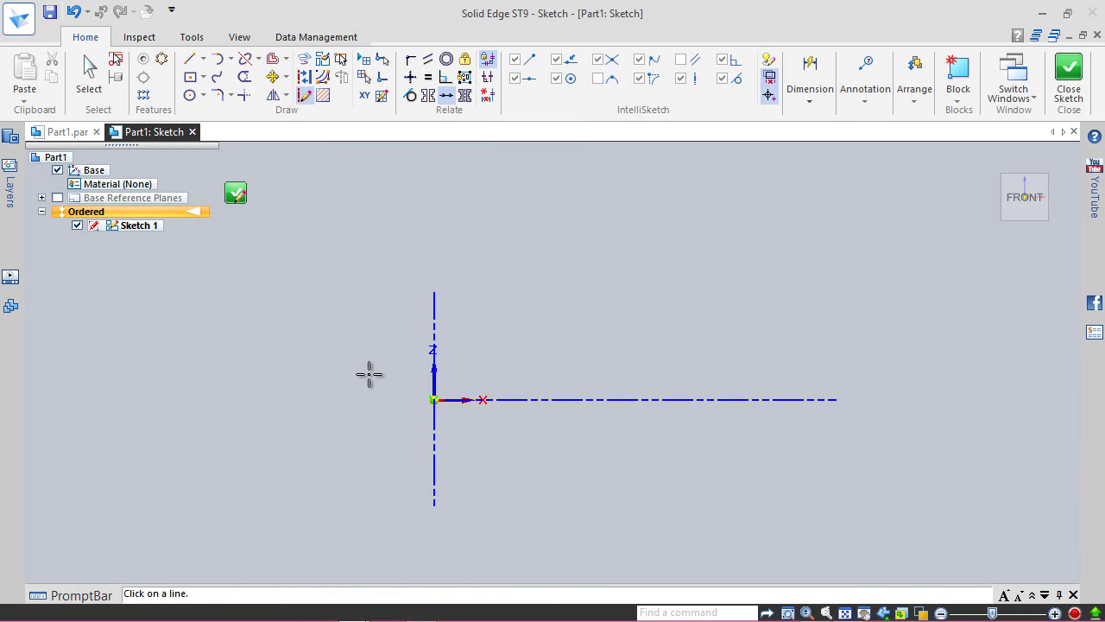
pyautogui.rightClick(369, 299)
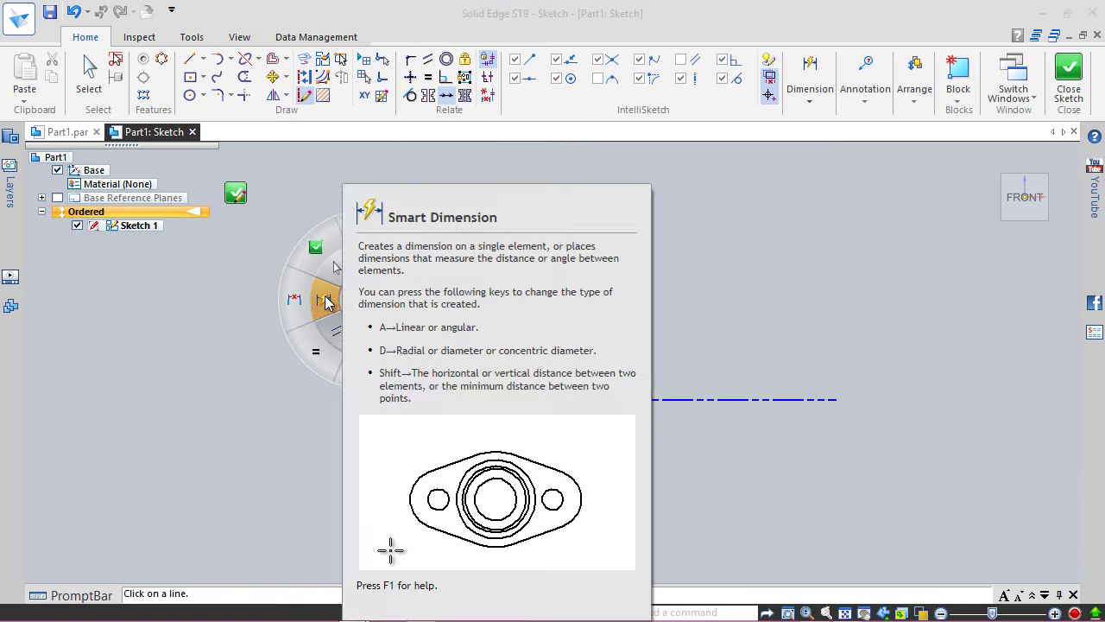
pyautogui.click(325, 297)
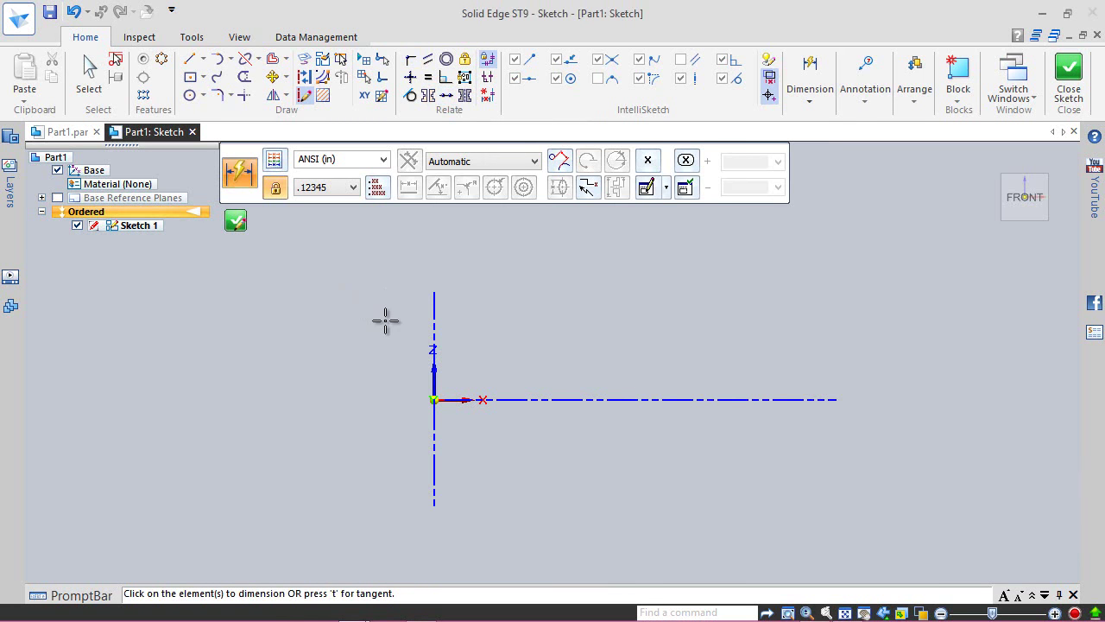
pyautogui.click(437, 329)
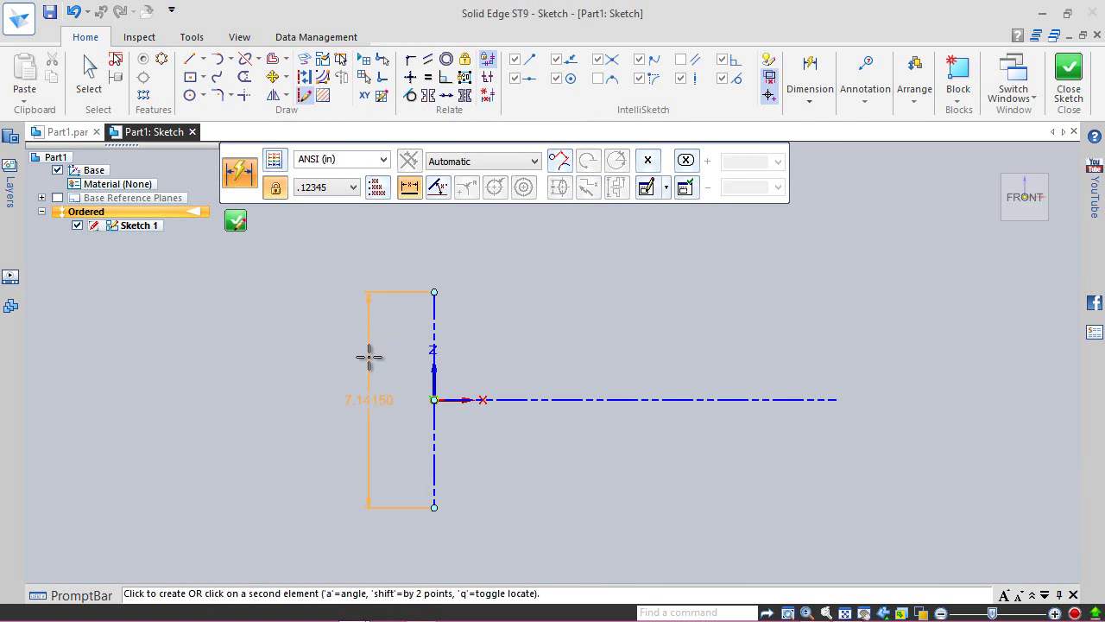
pyautogui.click(367, 352)
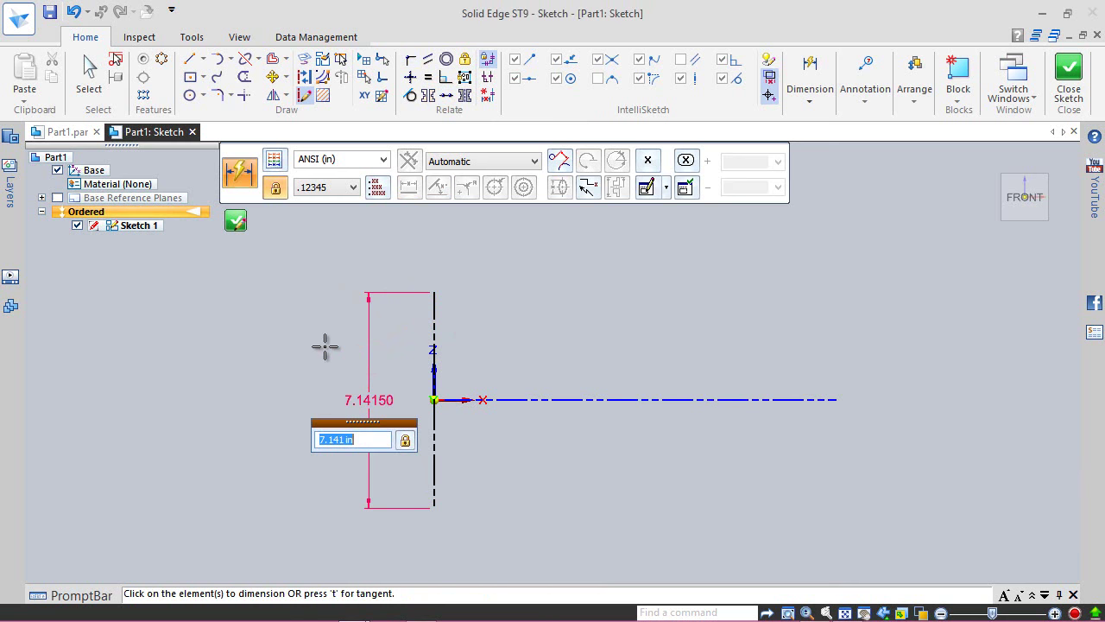
pyautogui.press('Return')
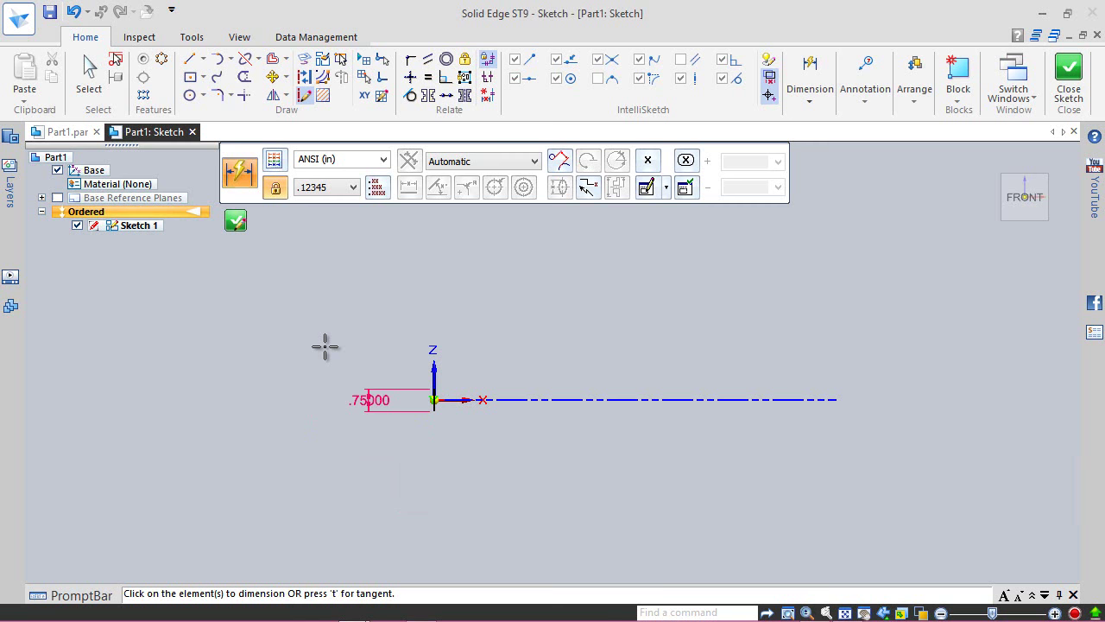
# - Dimension the horizontal construction line's length and set it to 3.25 in
pyautogui.click(617, 399)
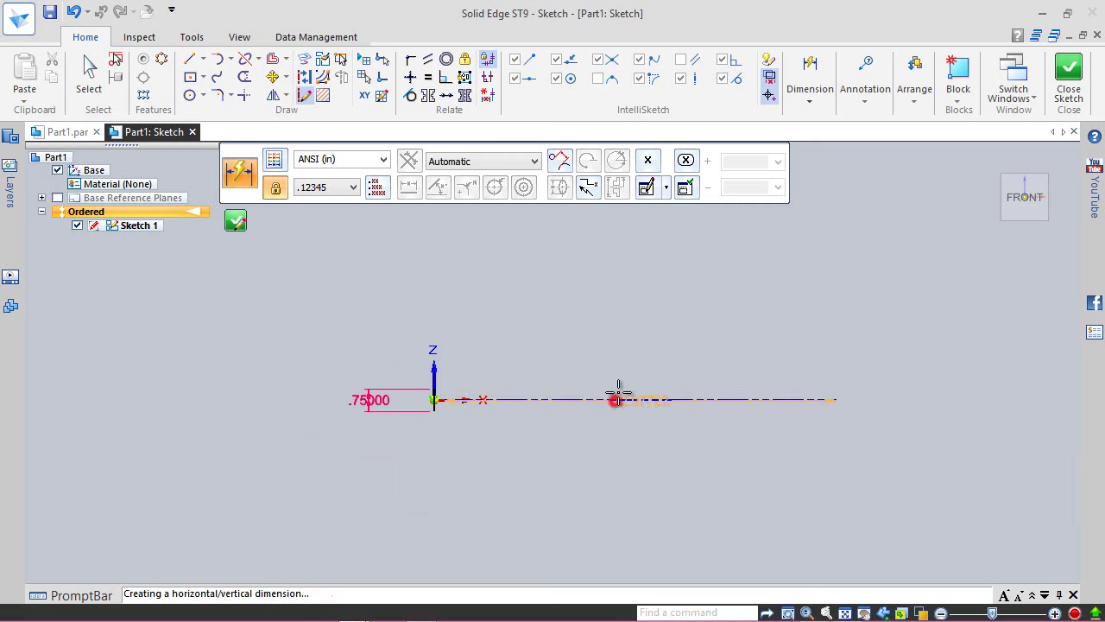
pyautogui.click(631, 351)
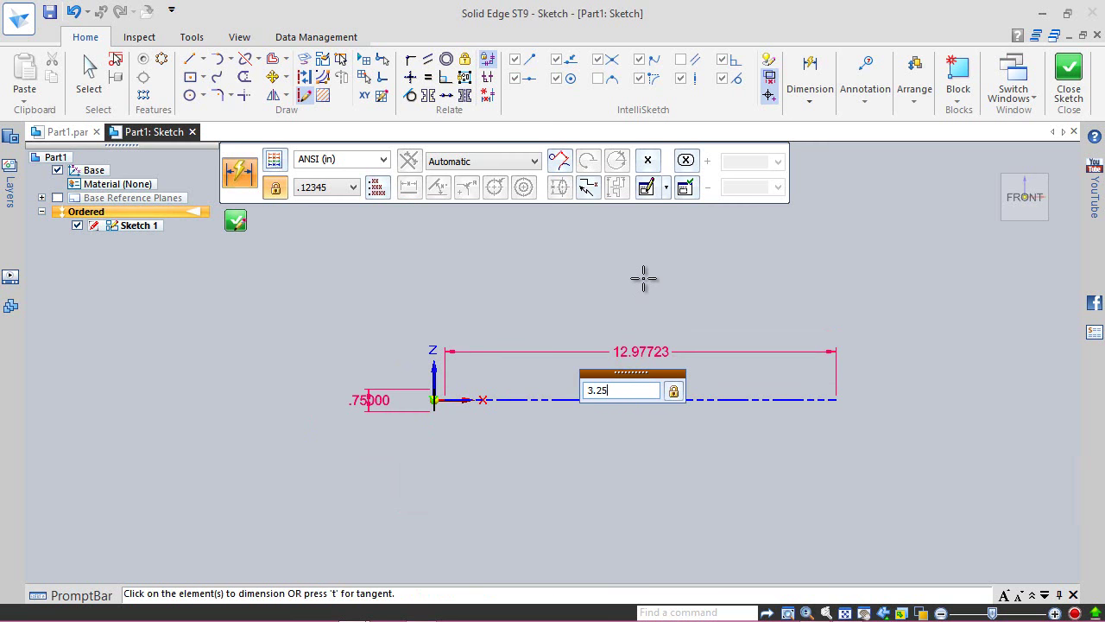
pyautogui.press('Return')
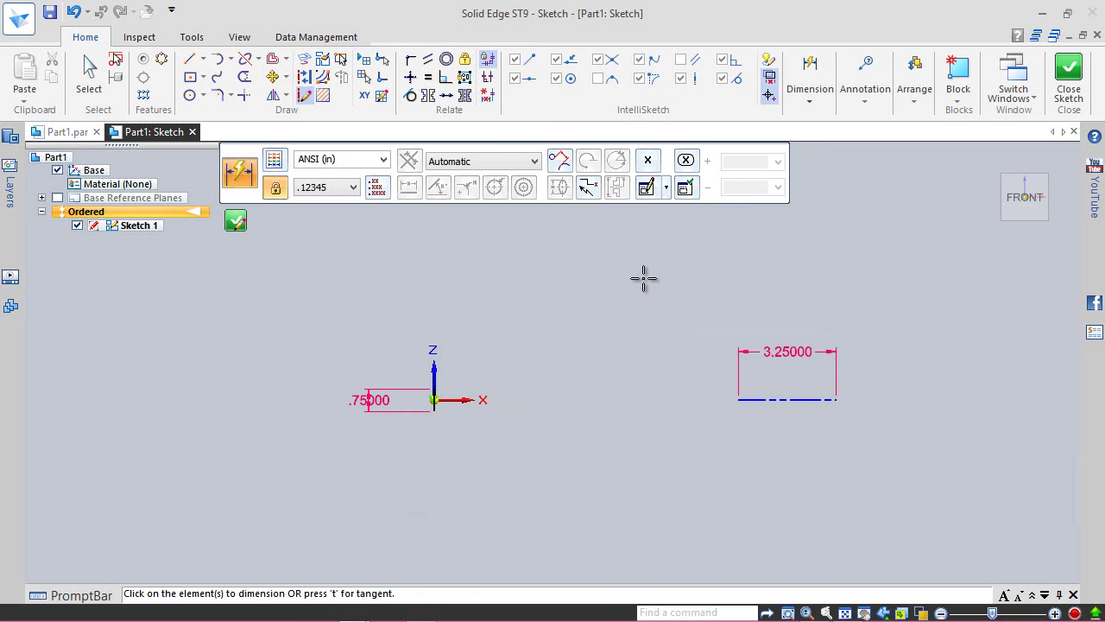
pyautogui.press('Escape')
# - Connect the start point of the 3.25 in horizontal construction line to the origin
pyautogui.click(410, 60)
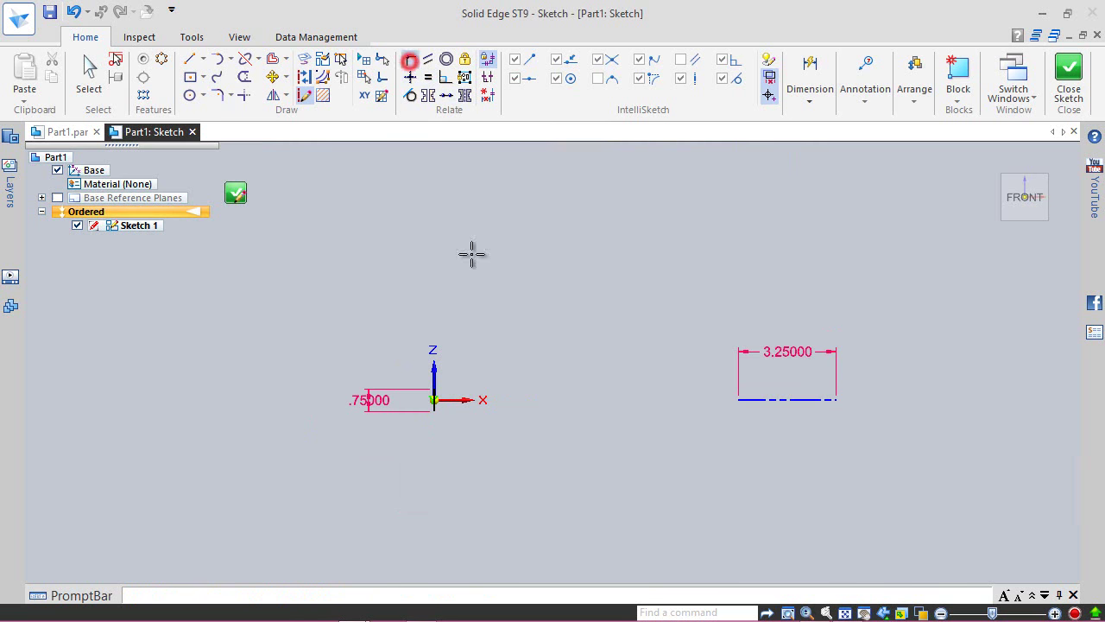
pyautogui.click(738, 400)
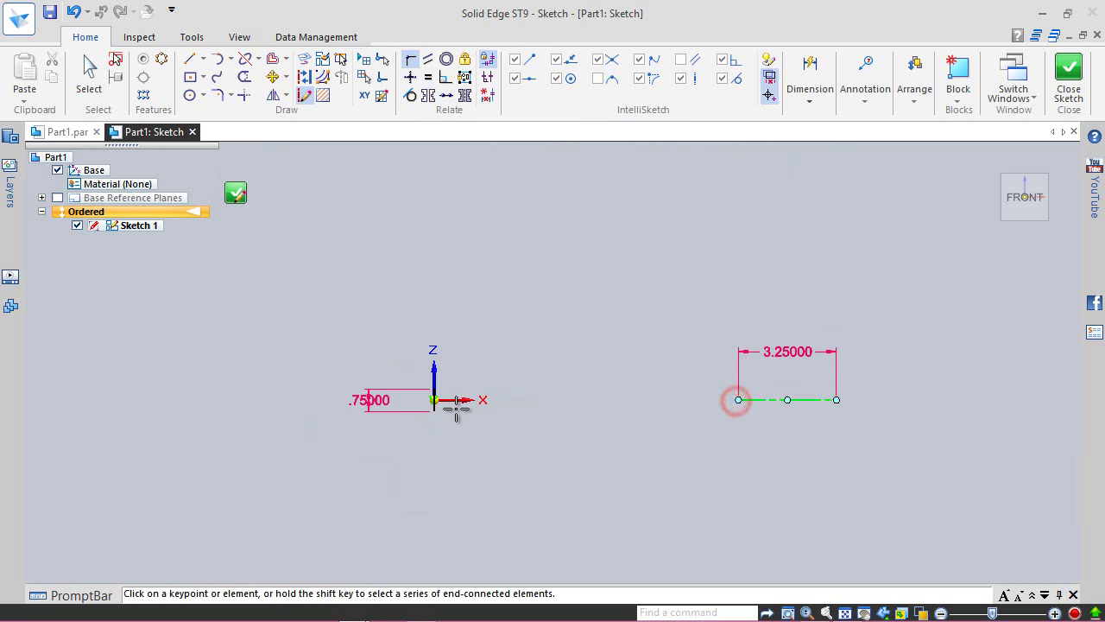
pyautogui.scroll(5, 456, 408)
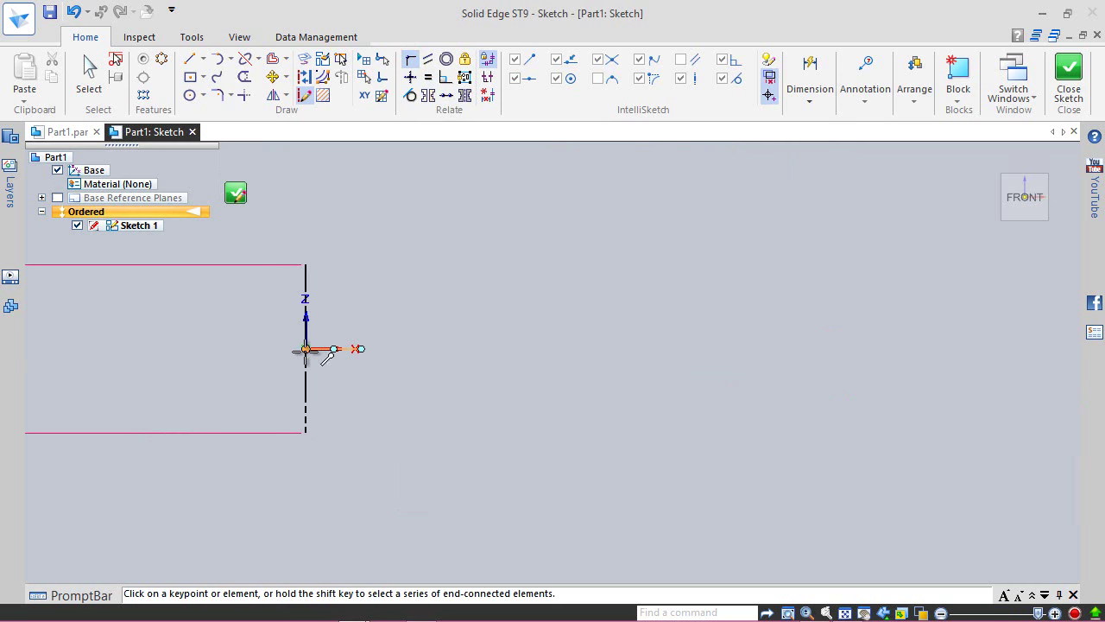
pyautogui.click(305, 350)
pyautogui.scroll(-4, 522, 389)
pyautogui.scroll(2, 407, 378)
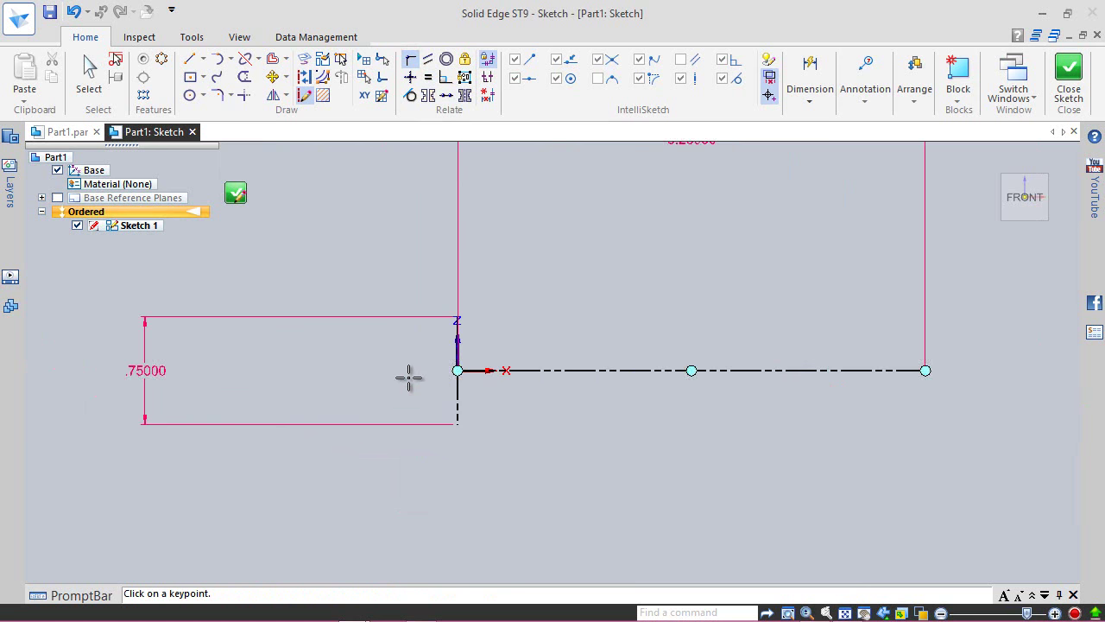
pyautogui.scroll(-1, 525, 422)
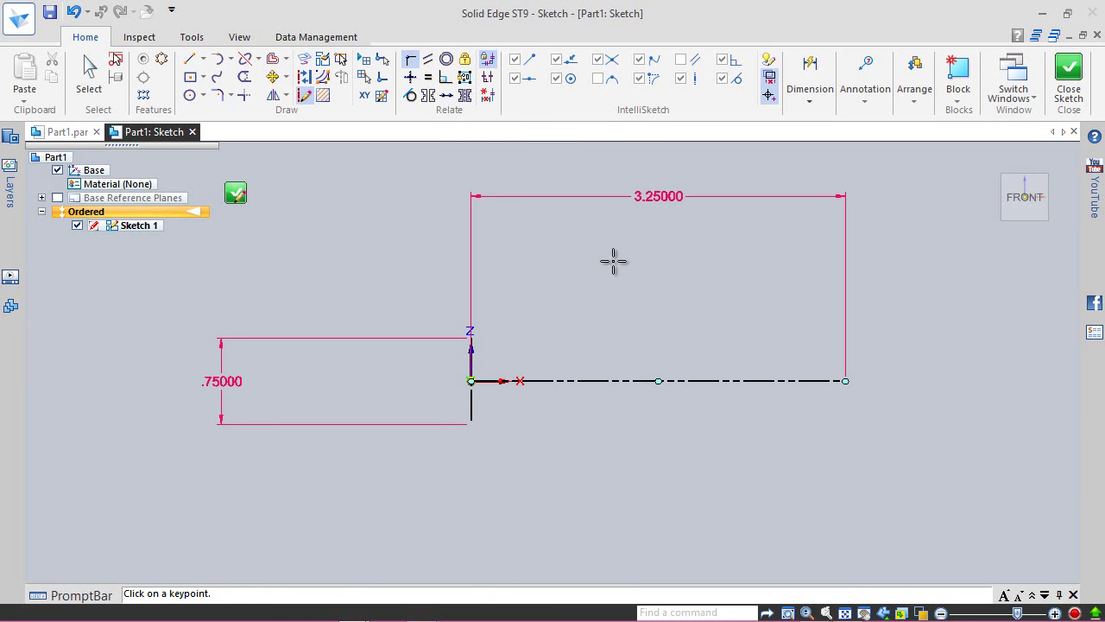
pyautogui.rightClick(613, 261)
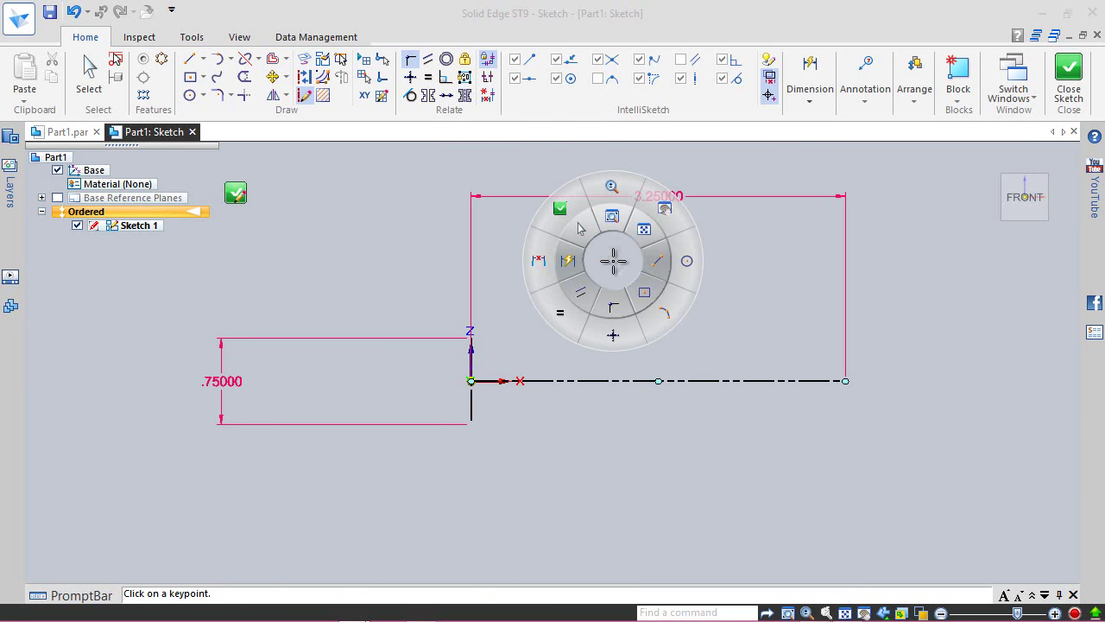
pyautogui.click(570, 287)
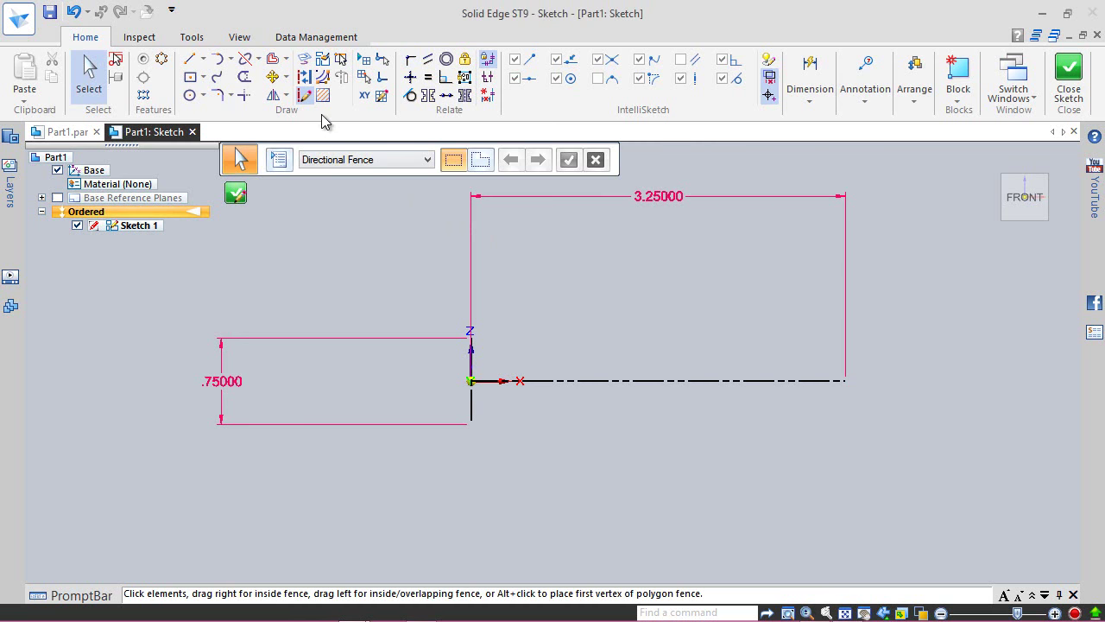
# - Draw a center-point arc of about 0.72 in radius centred on the origin, from the negative X side to directly above the origin
pyautogui.click(231, 61)
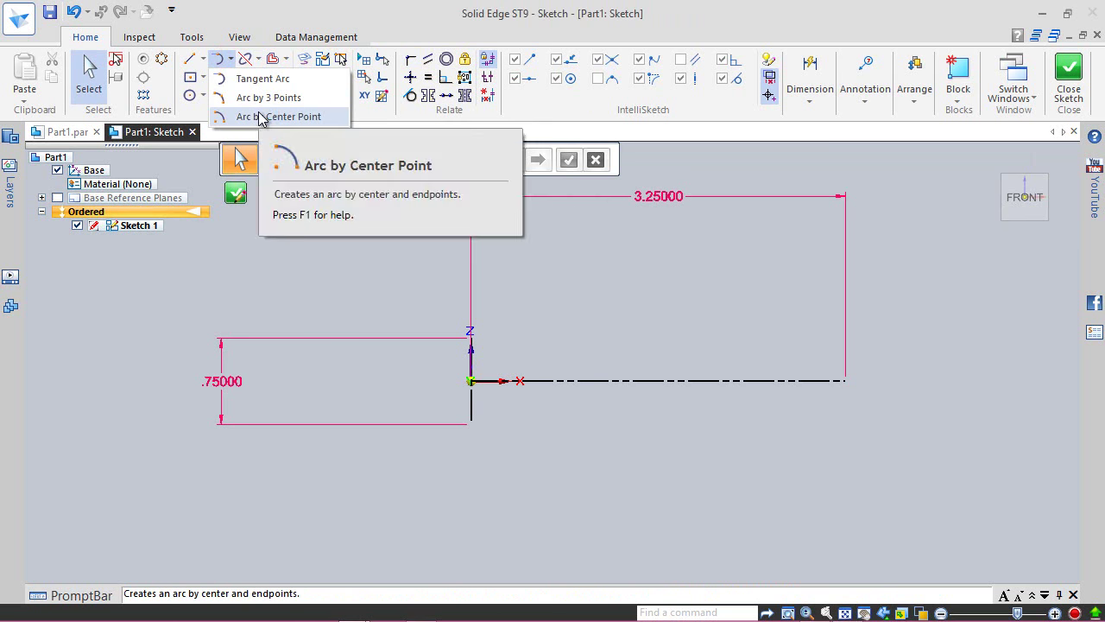
pyautogui.click(260, 117)
pyautogui.scroll(2, 446, 351)
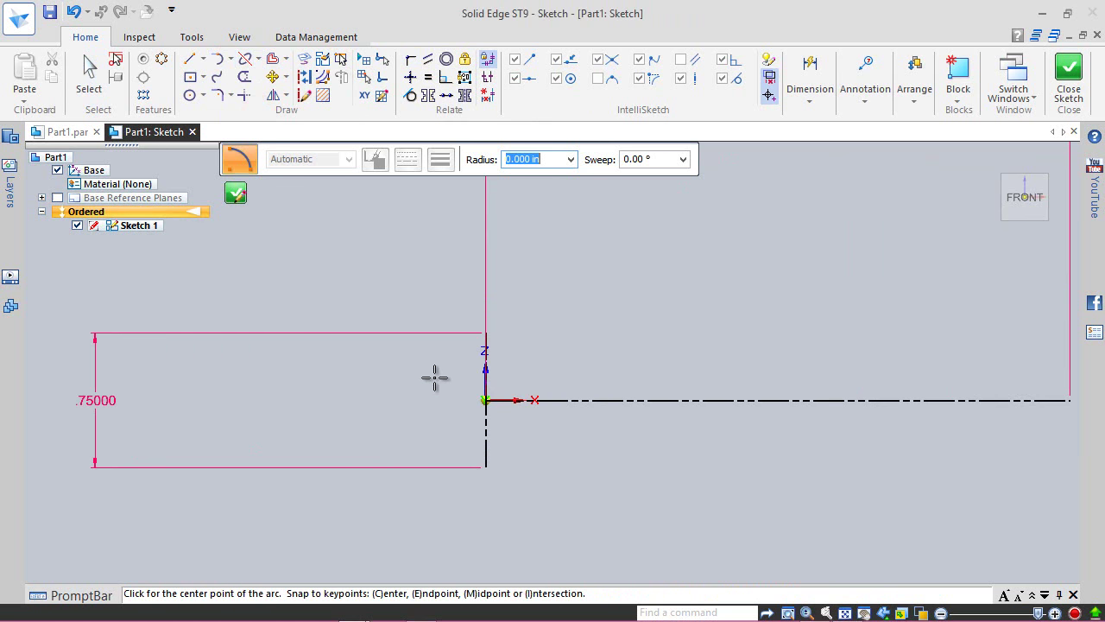
pyautogui.click(486, 400)
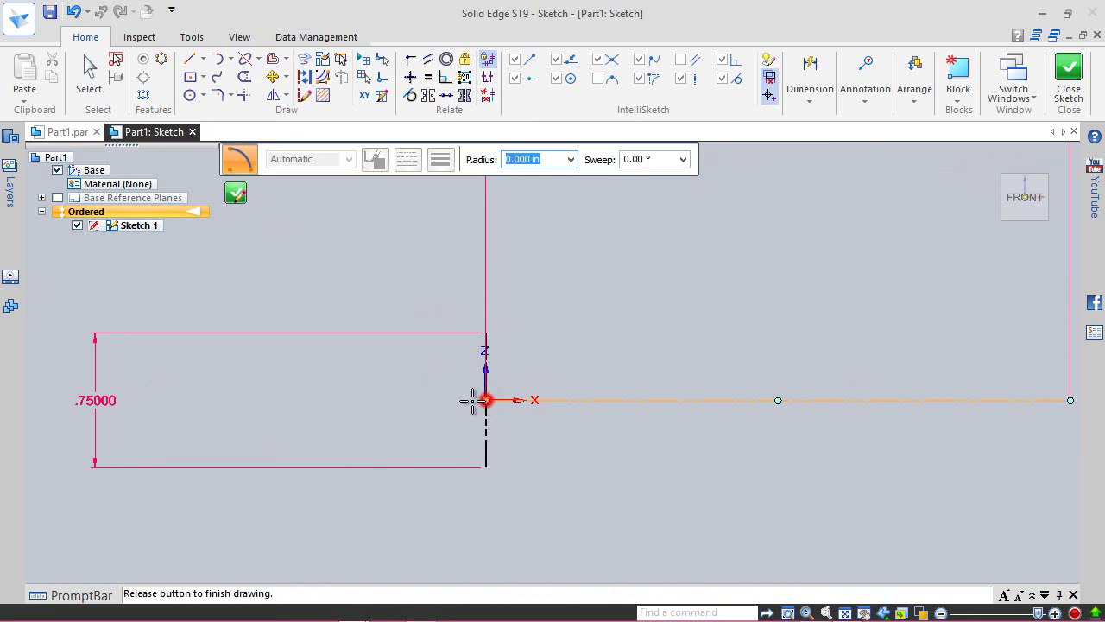
pyautogui.click(356, 400)
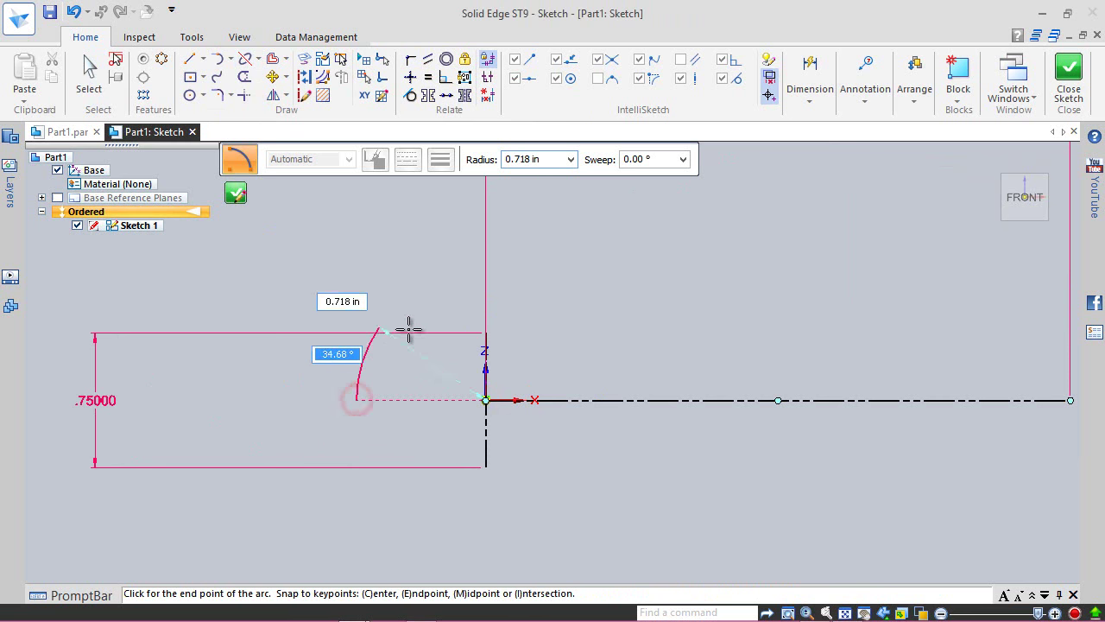
pyautogui.click(485, 274)
# - Dimension the arc's radius with Smart Dimension and set it to 0.375 in
pyautogui.rightClick(565, 252)
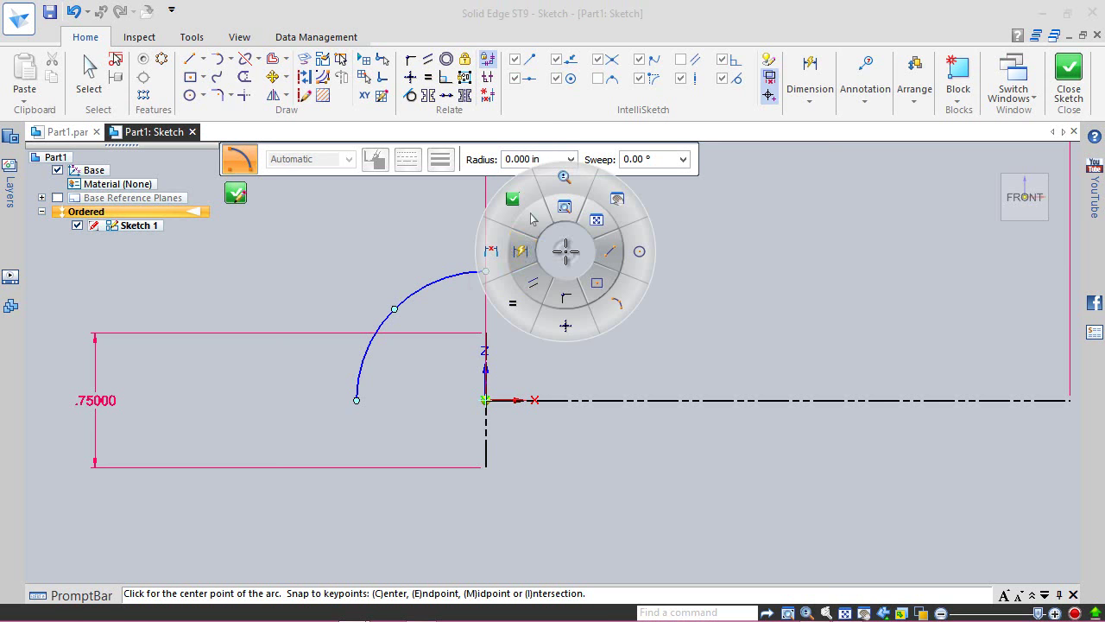
pyautogui.click(521, 250)
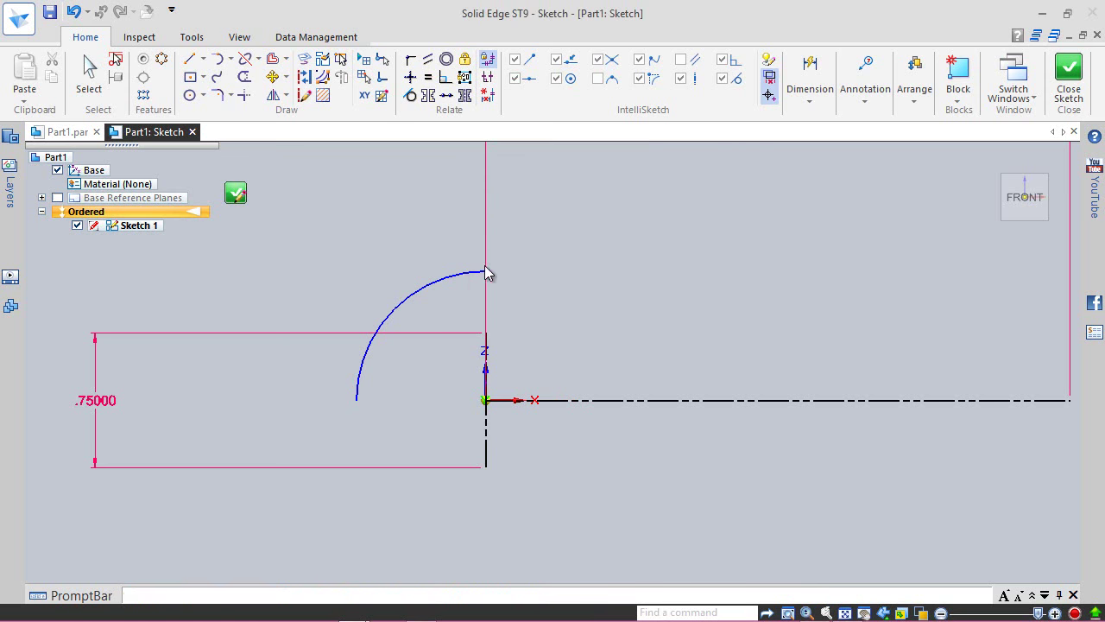
pyautogui.click(446, 275)
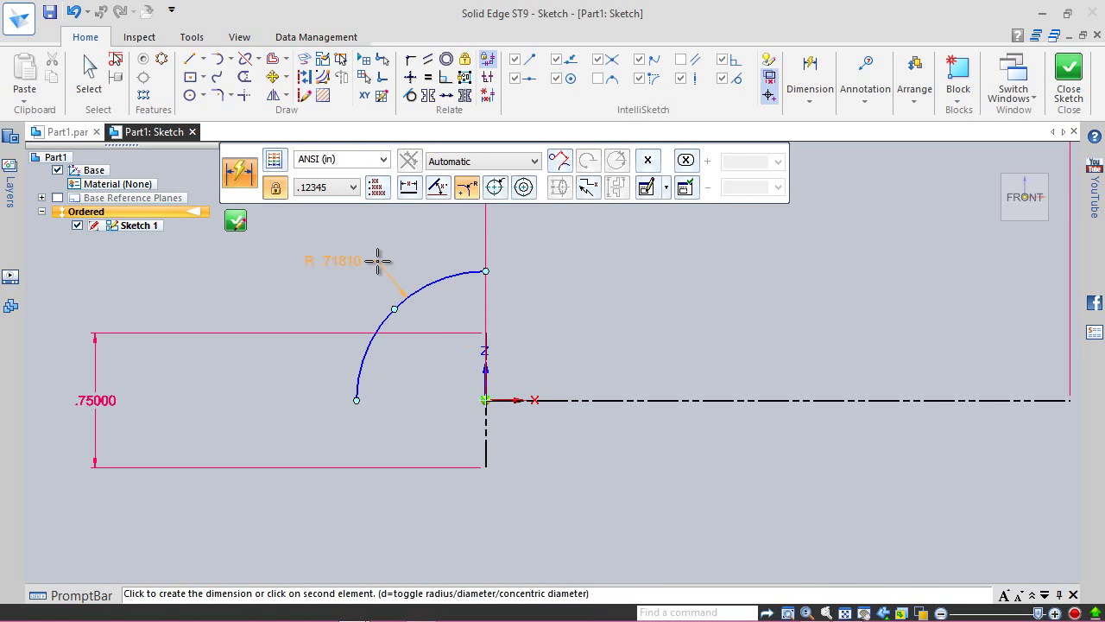
pyautogui.click(377, 259)
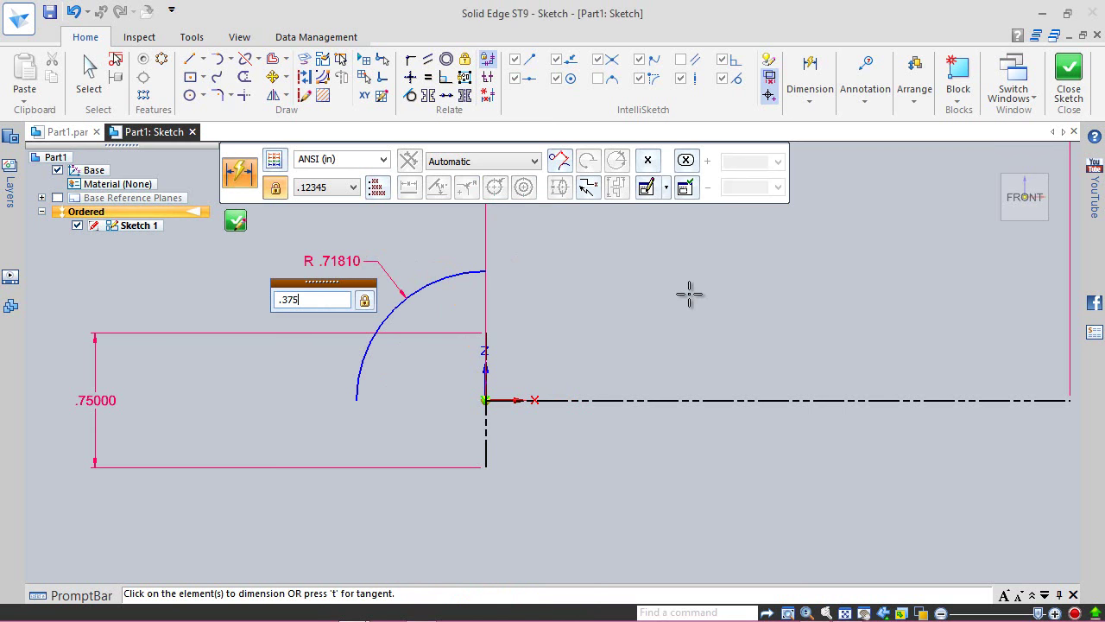
pyautogui.press('Return')
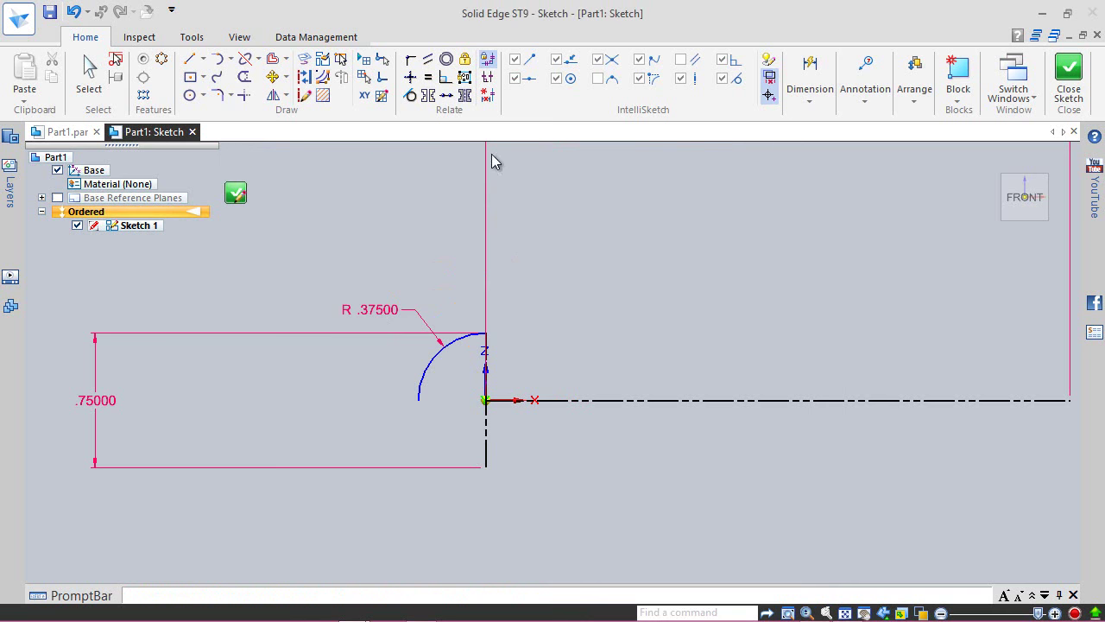
# - Connect the arc's free end on the negative X side to the horizontal construction line
pyautogui.click(412, 59)
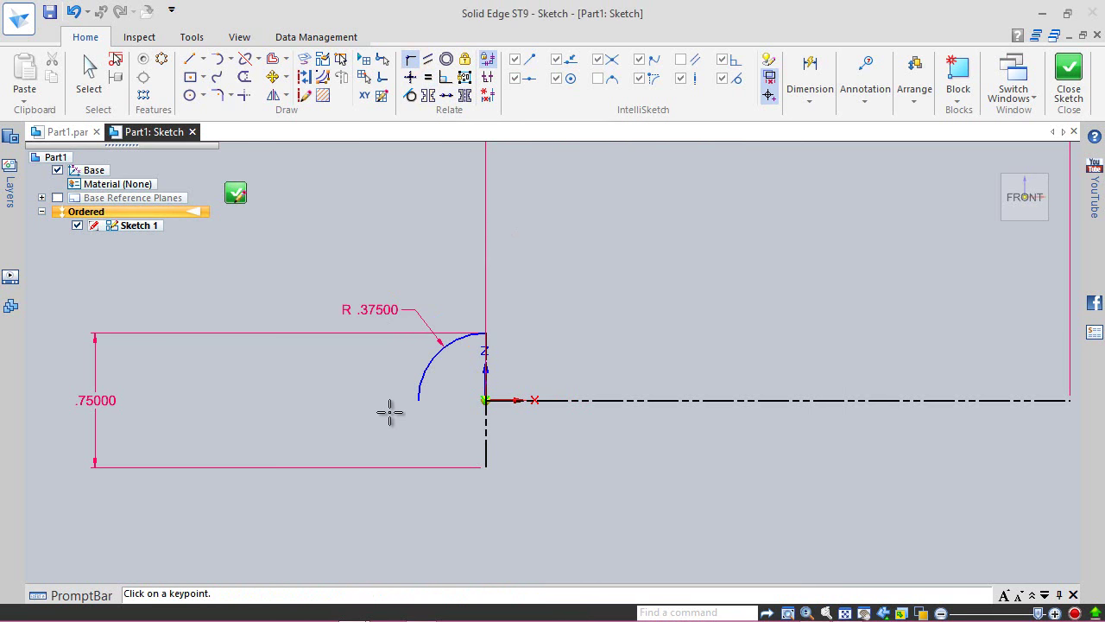
pyautogui.click(419, 401)
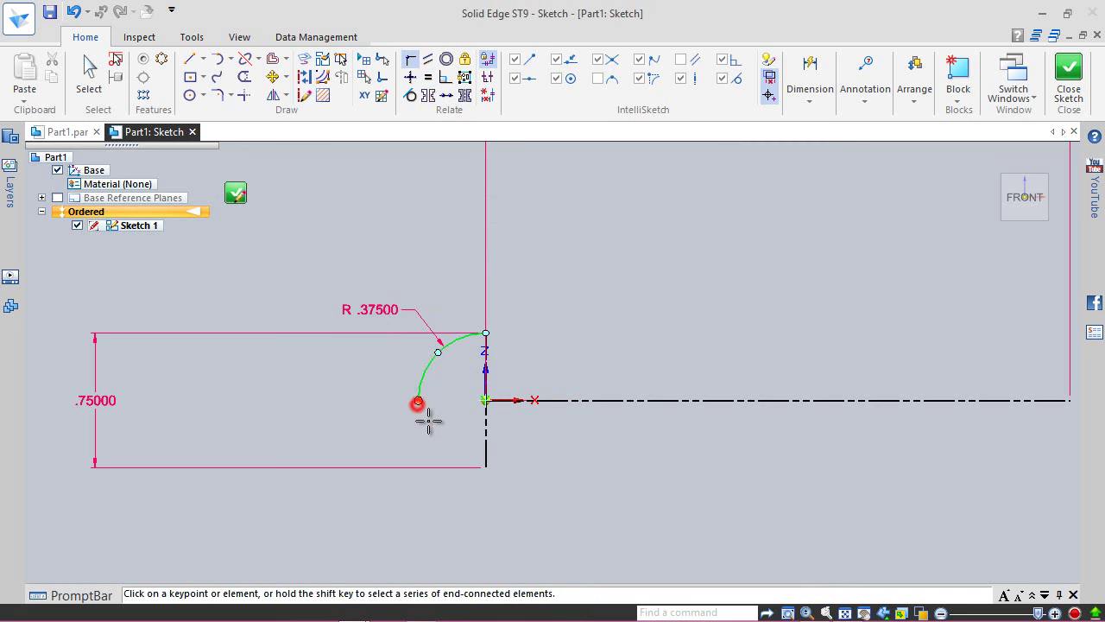
pyautogui.click(576, 401)
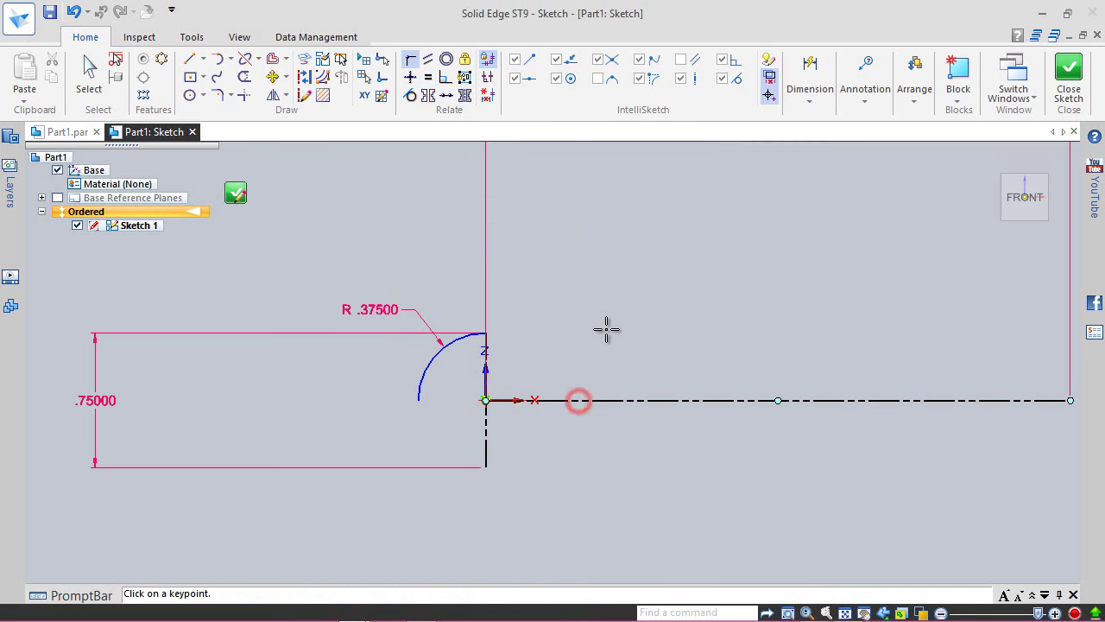
# - Add a horizontal distance dimension between the arc's free end and the vertical construction line, placed above the arc
pyautogui.rightClick(569, 258)
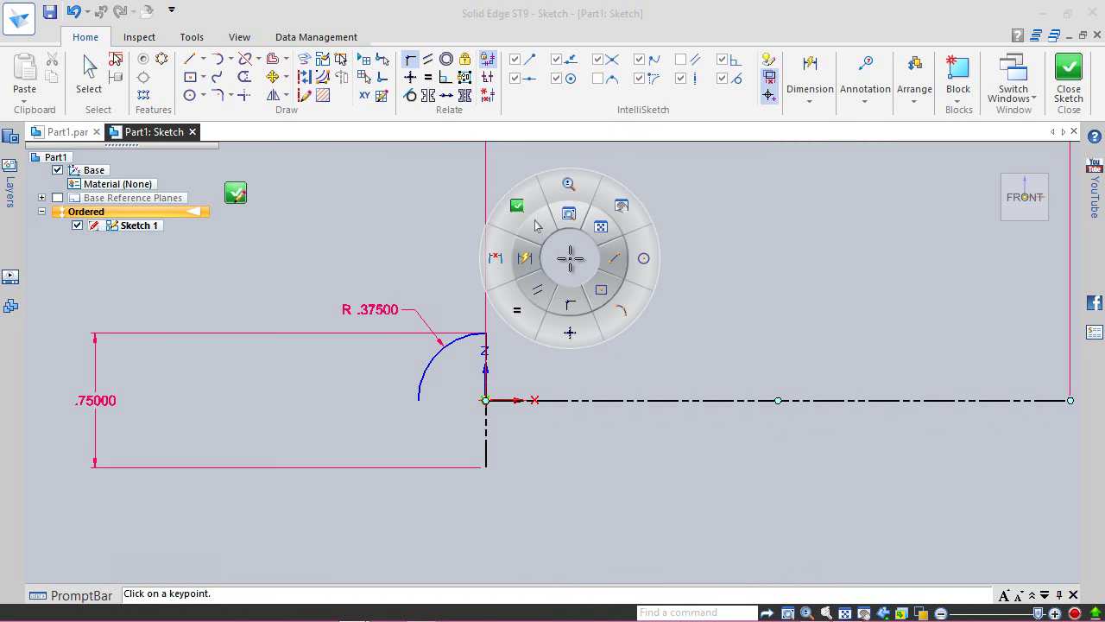
pyautogui.click(500, 259)
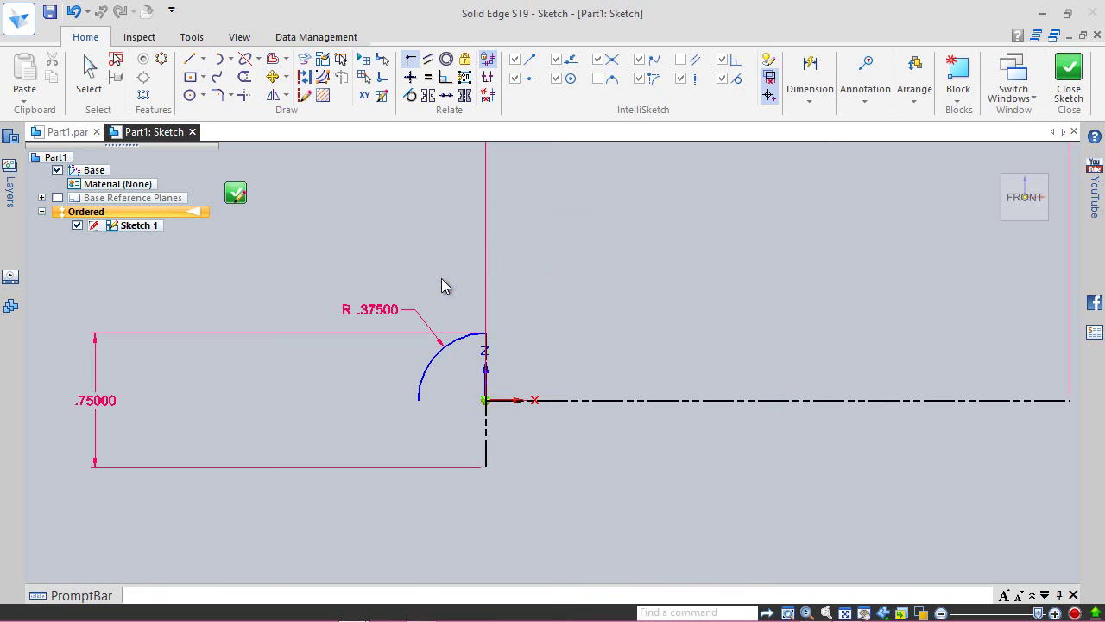
pyautogui.click(419, 399)
pyautogui.click(487, 420)
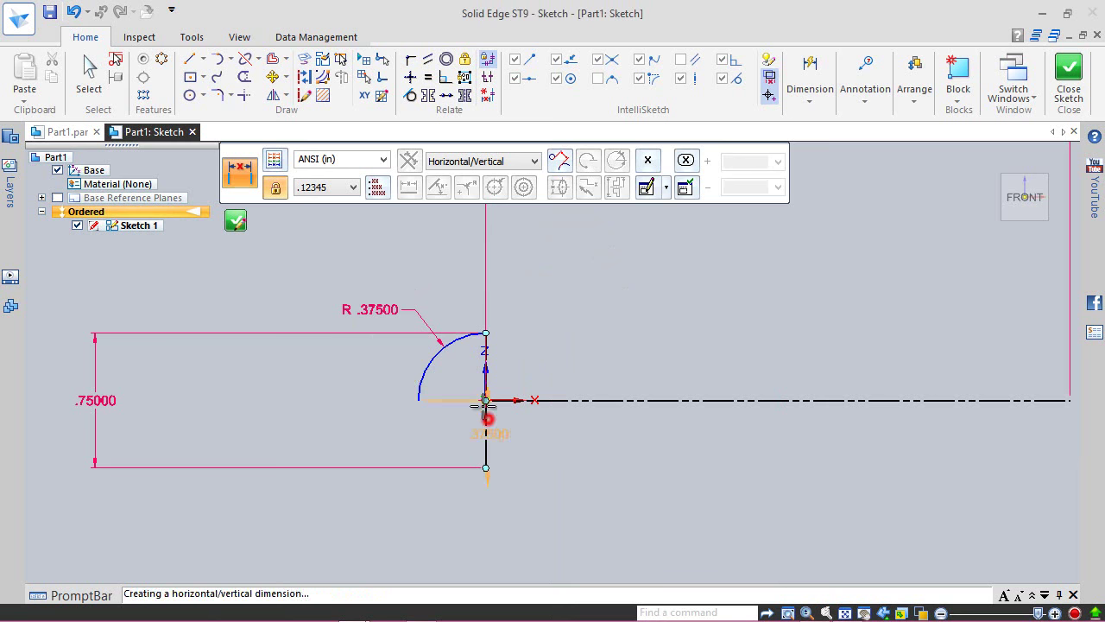
pyautogui.click(461, 287)
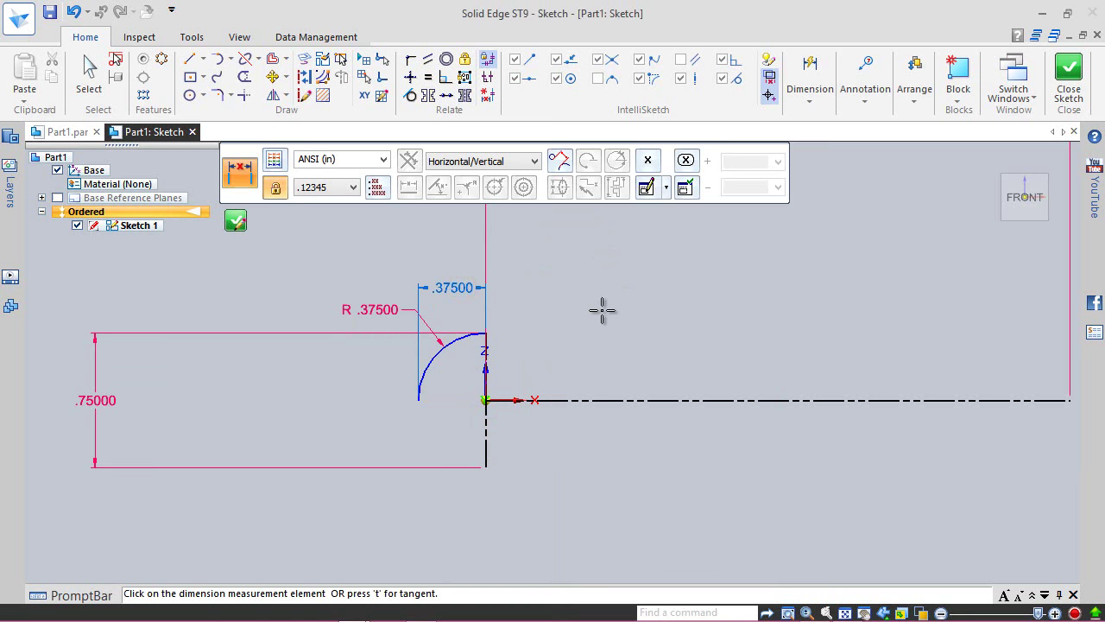
# - Connect the arc's upper endpoint to the vertical construction line
pyautogui.click(410, 58)
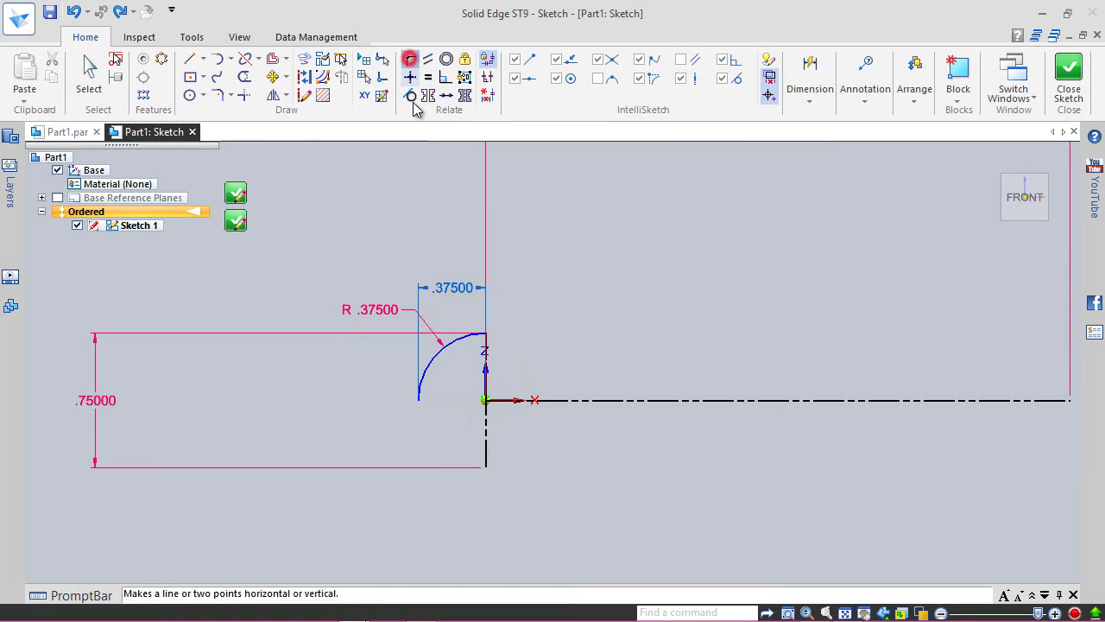
pyautogui.click(487, 333)
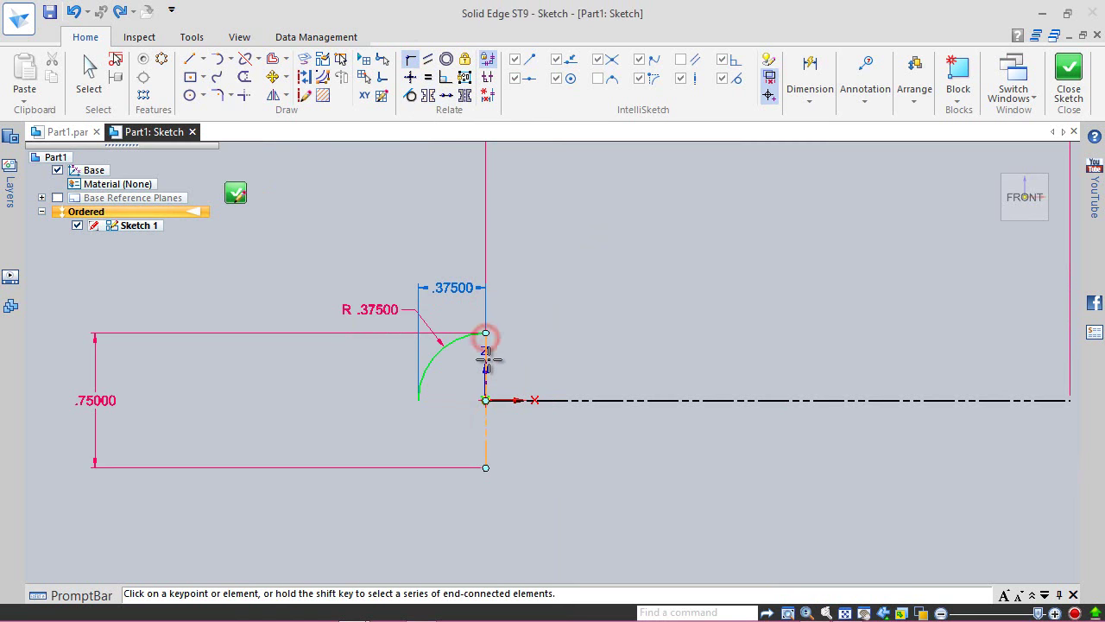
pyautogui.click(486, 354)
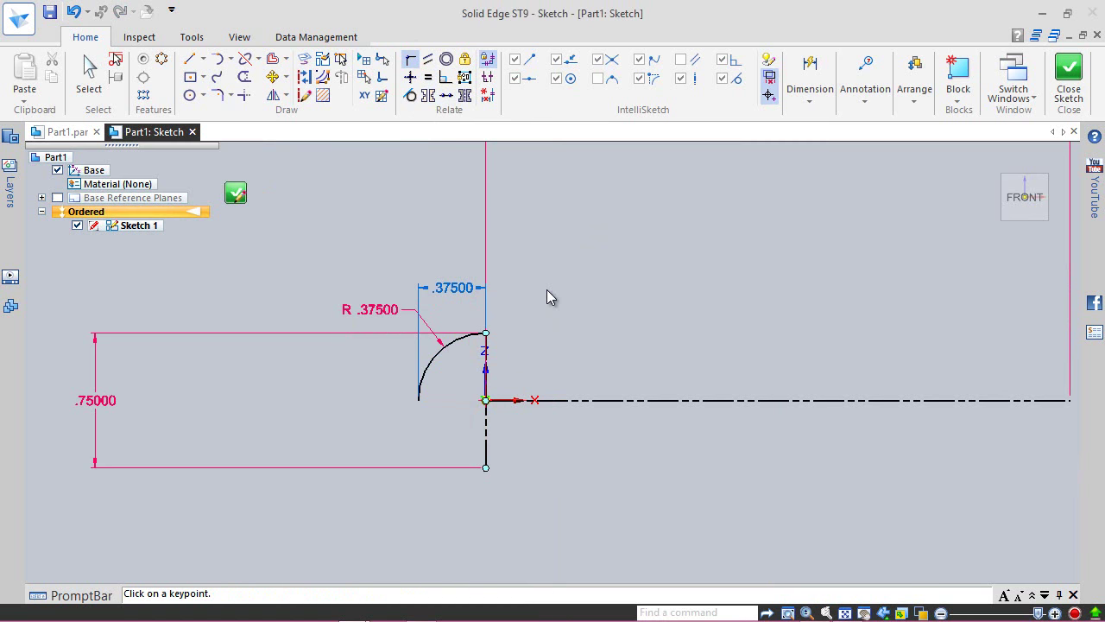
pyautogui.press('Escape')
# - Close and finish the profile sketch, and leave the Sketch command without starting another one
pyautogui.scroll(-3, 449, 382)
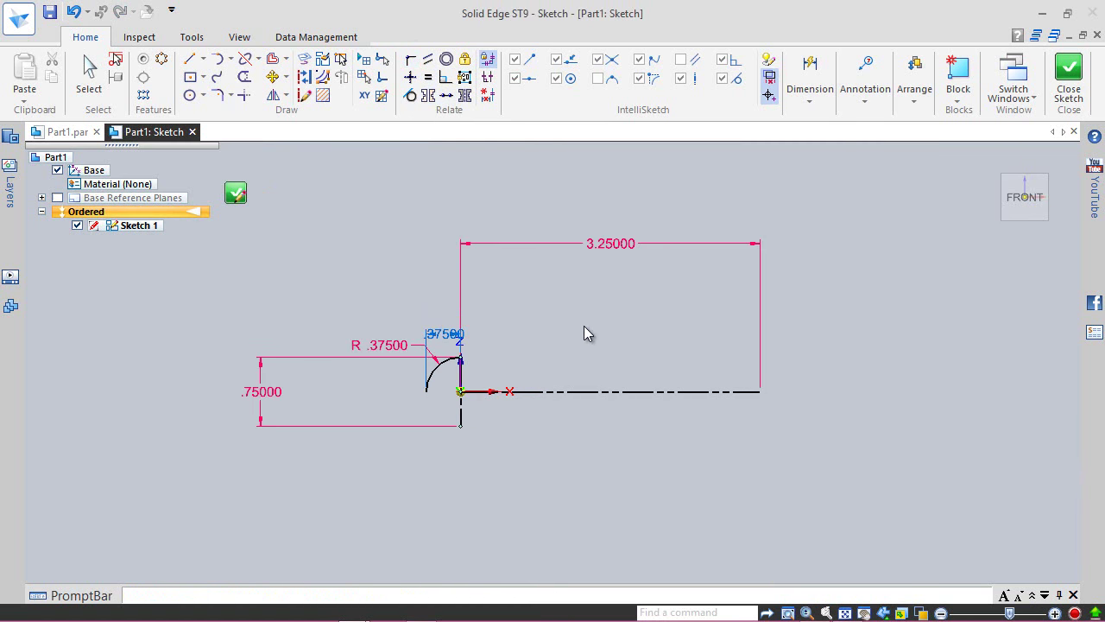
pyautogui.click(1068, 76)
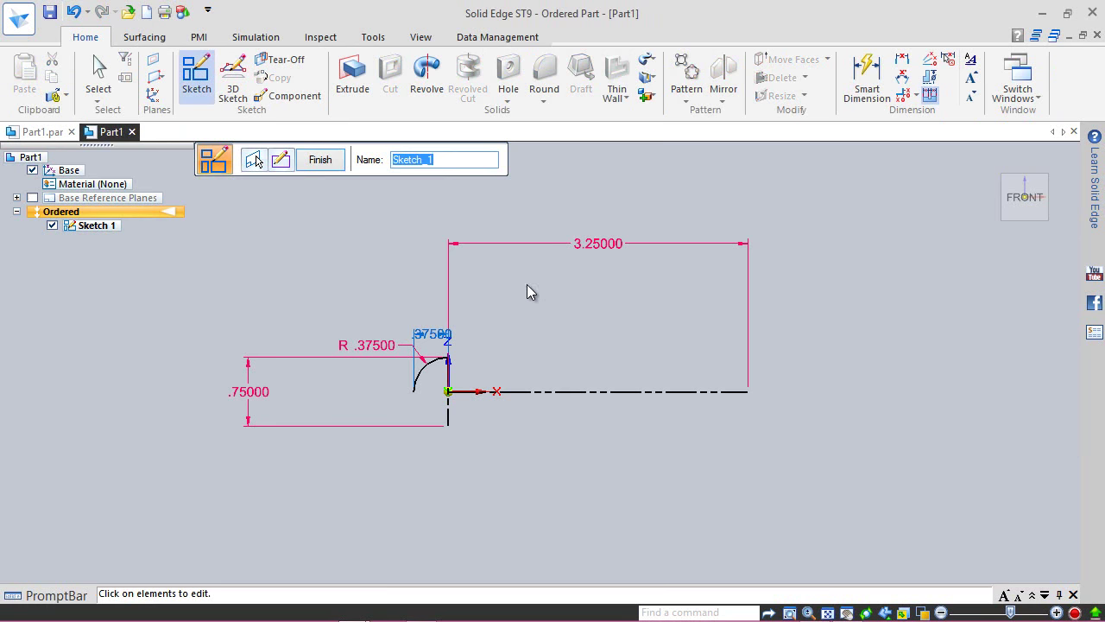
pyautogui.click(324, 158)
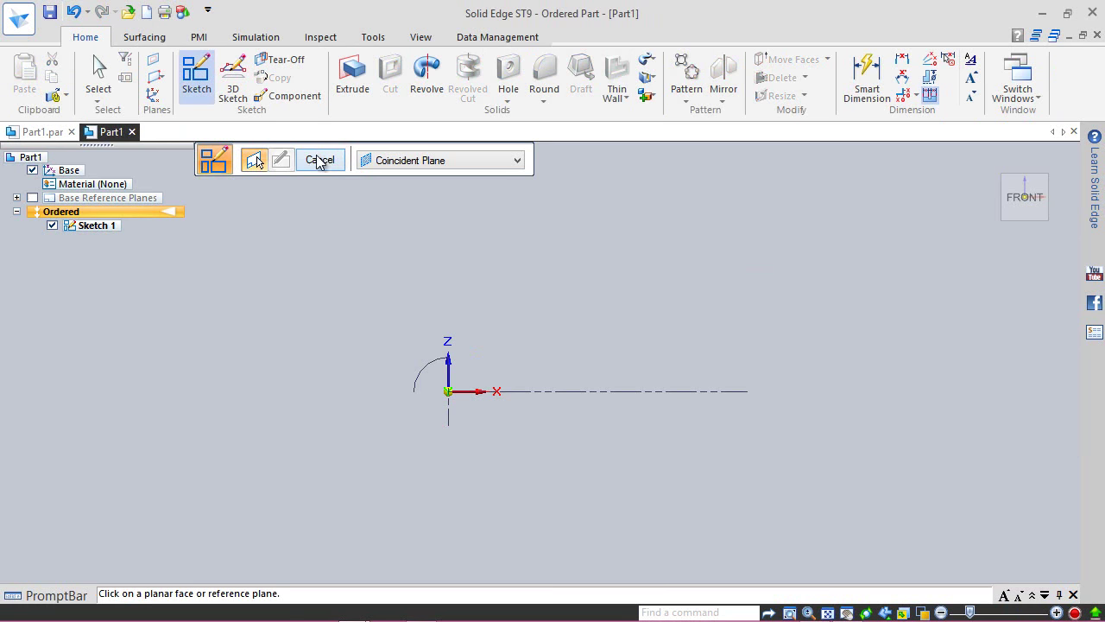
pyautogui.click(319, 161)
# - Create a revolved surface by revolving the arc a full 360° around the horizontal construction line
pyautogui.click(1002, 179)
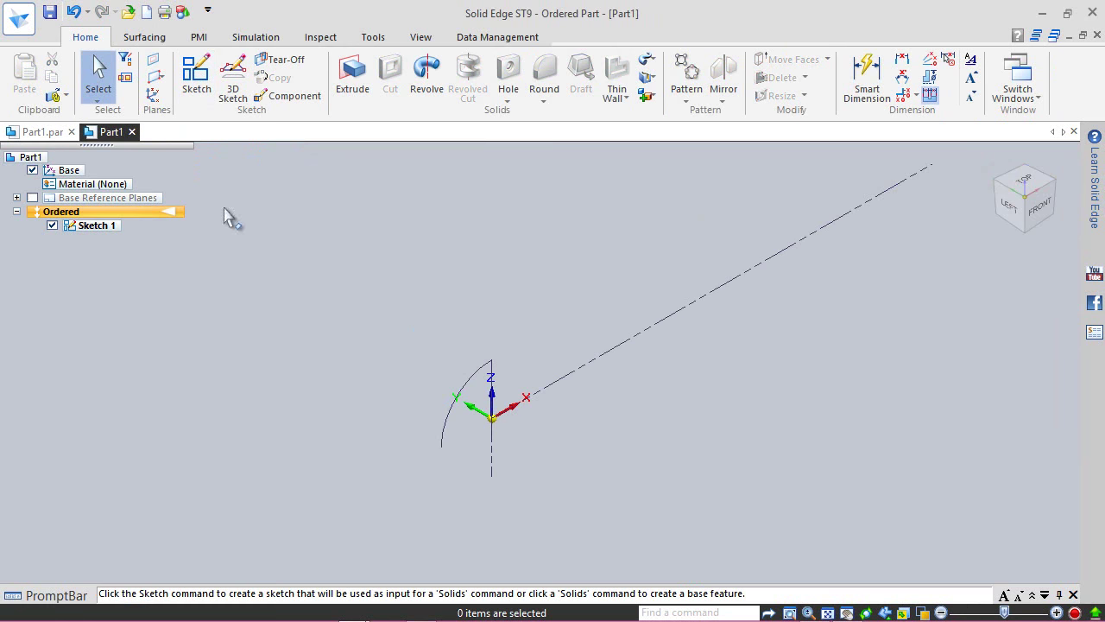
pyautogui.click(146, 37)
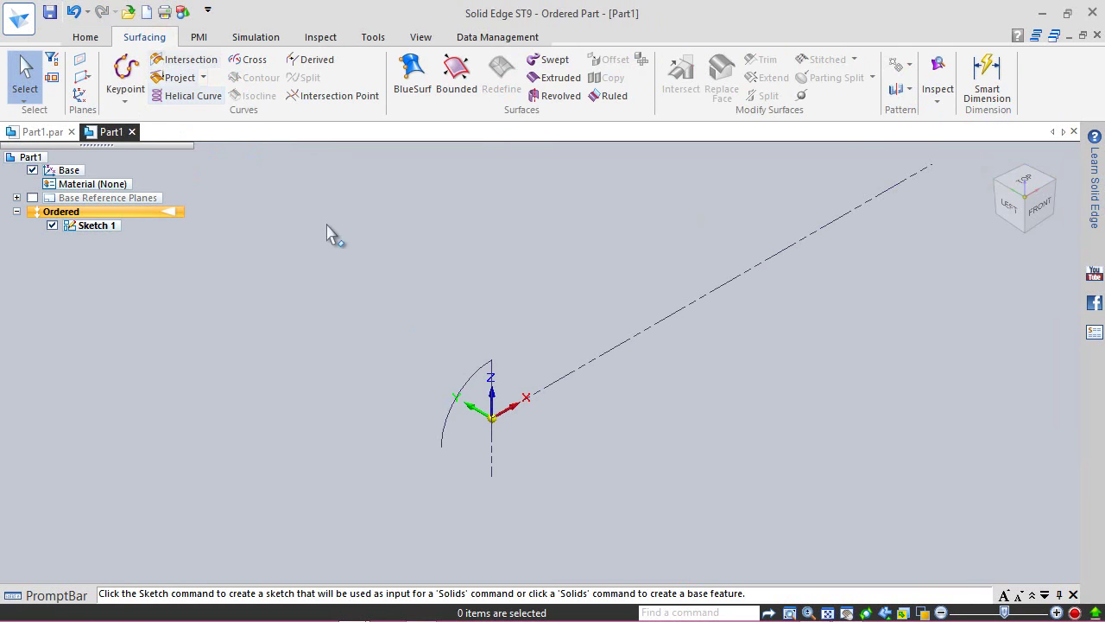
pyautogui.click(552, 95)
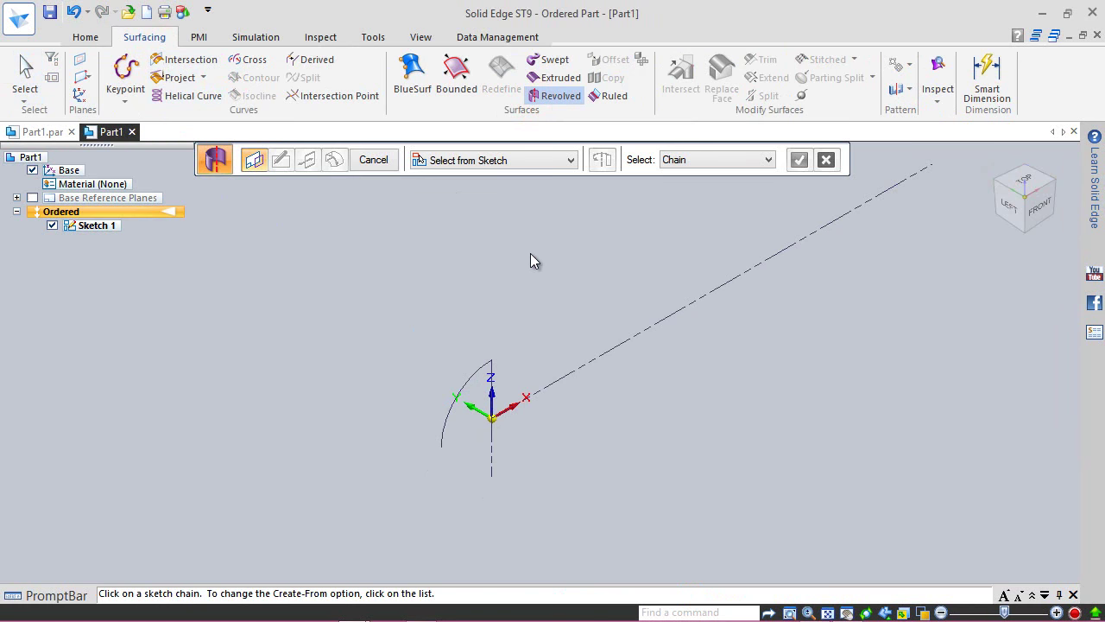
pyautogui.click(465, 382)
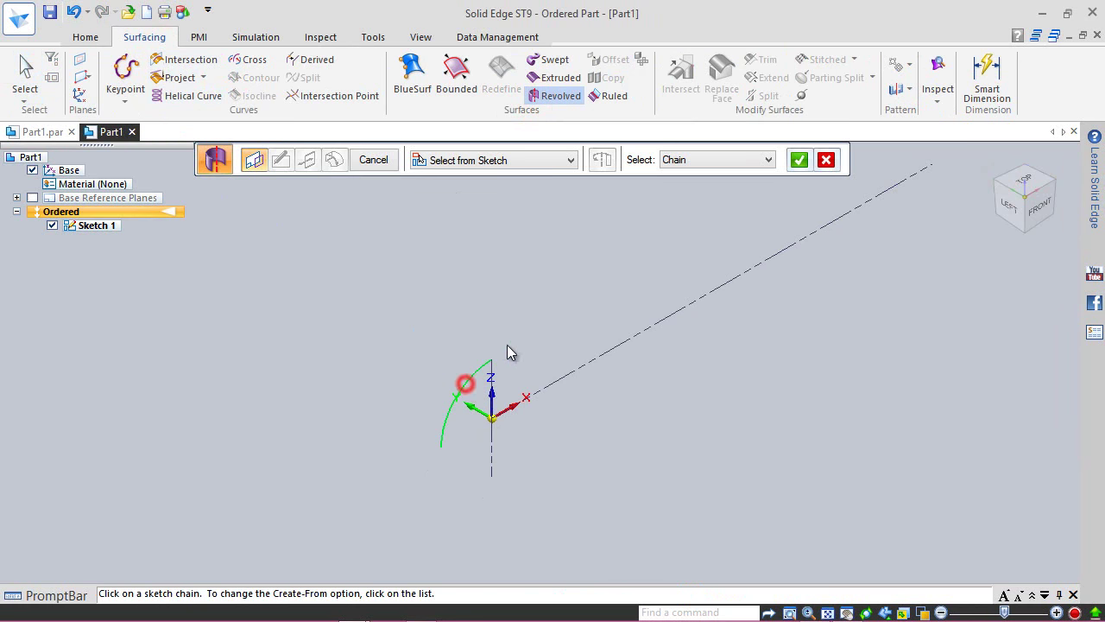
pyautogui.click(798, 161)
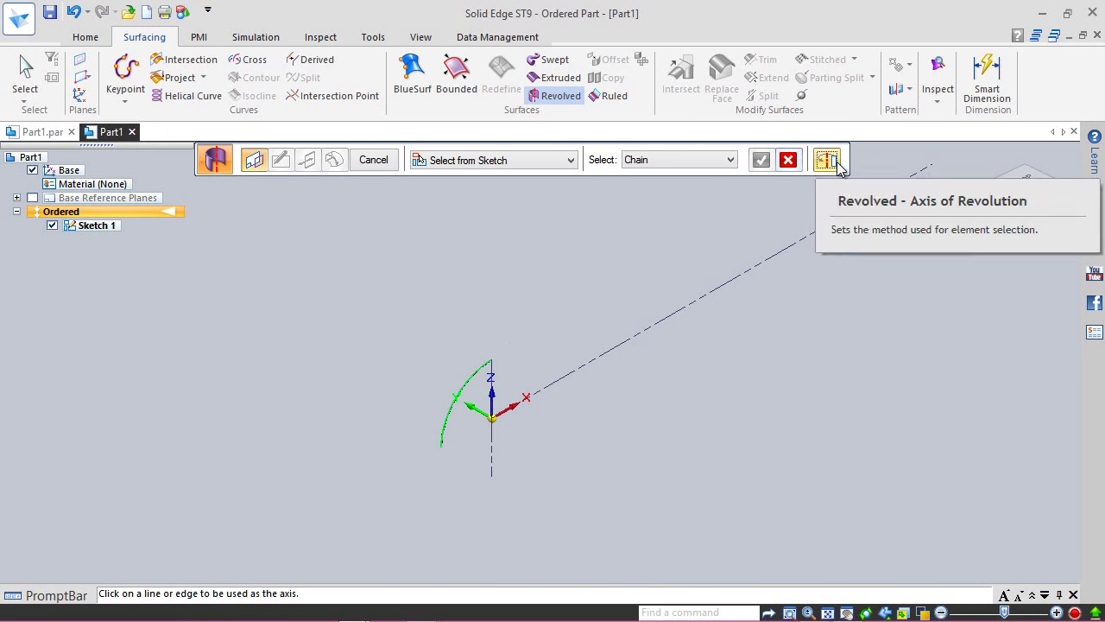
pyautogui.click(656, 322)
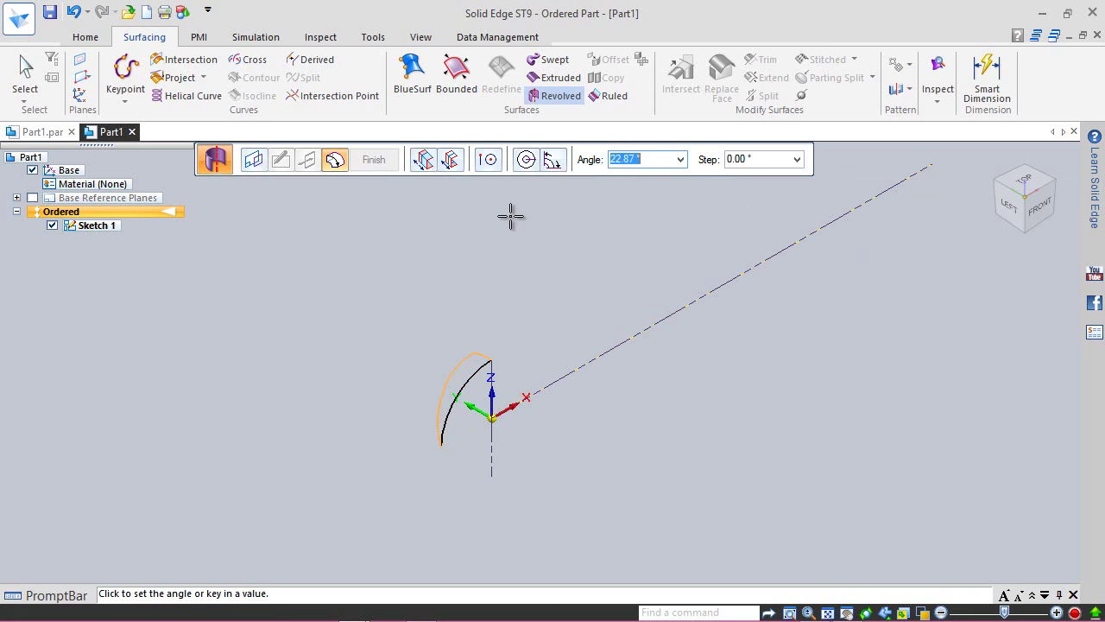
pyautogui.click(526, 159)
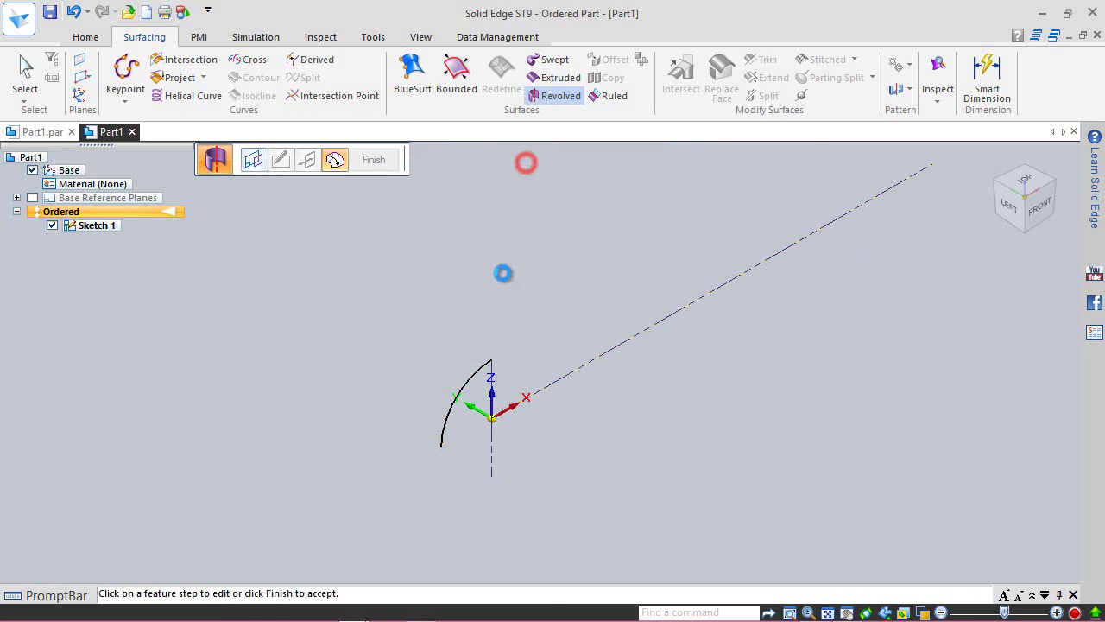
pyautogui.click(365, 164)
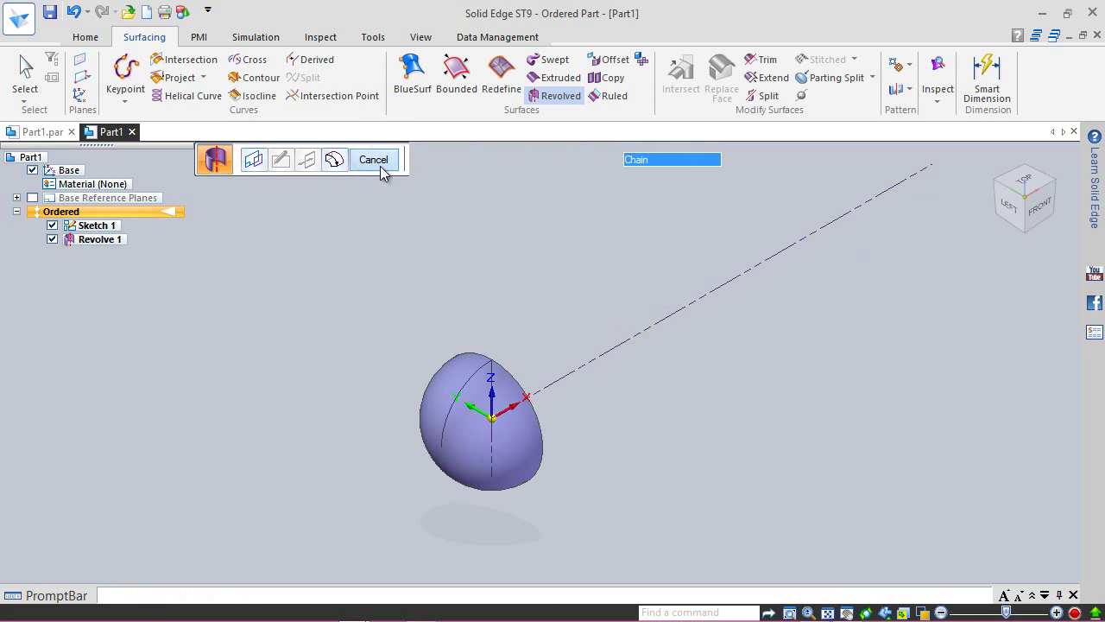
pyautogui.click(380, 161)
# - Turn off the floor shadow beneath the revolved surface and leave the Part Painter without painting anything
pyautogui.click(421, 36)
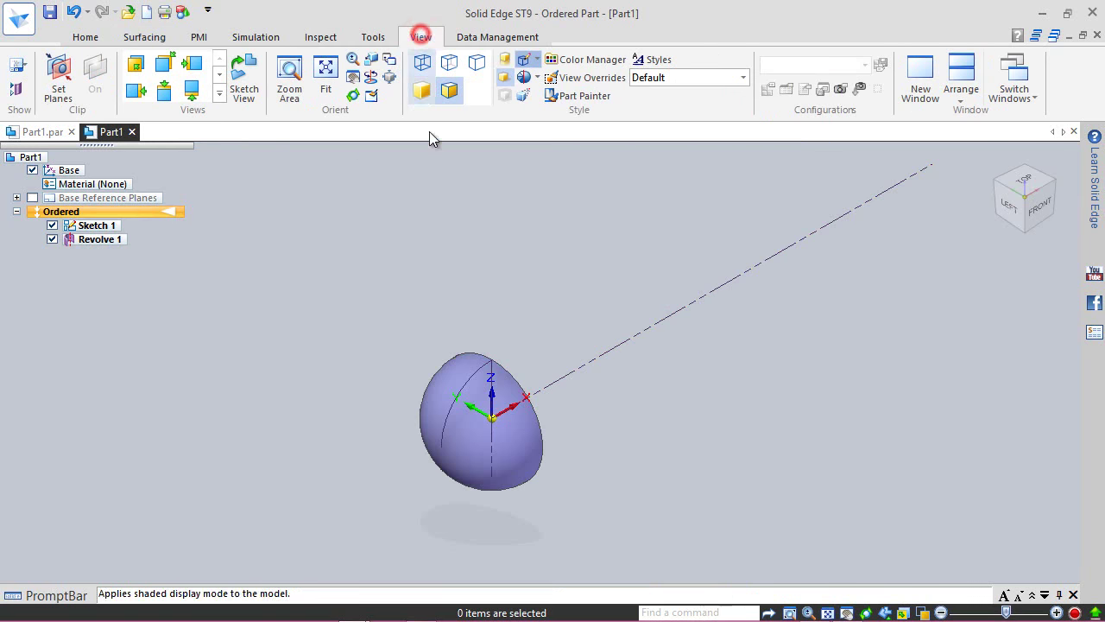
pyautogui.click(504, 77)
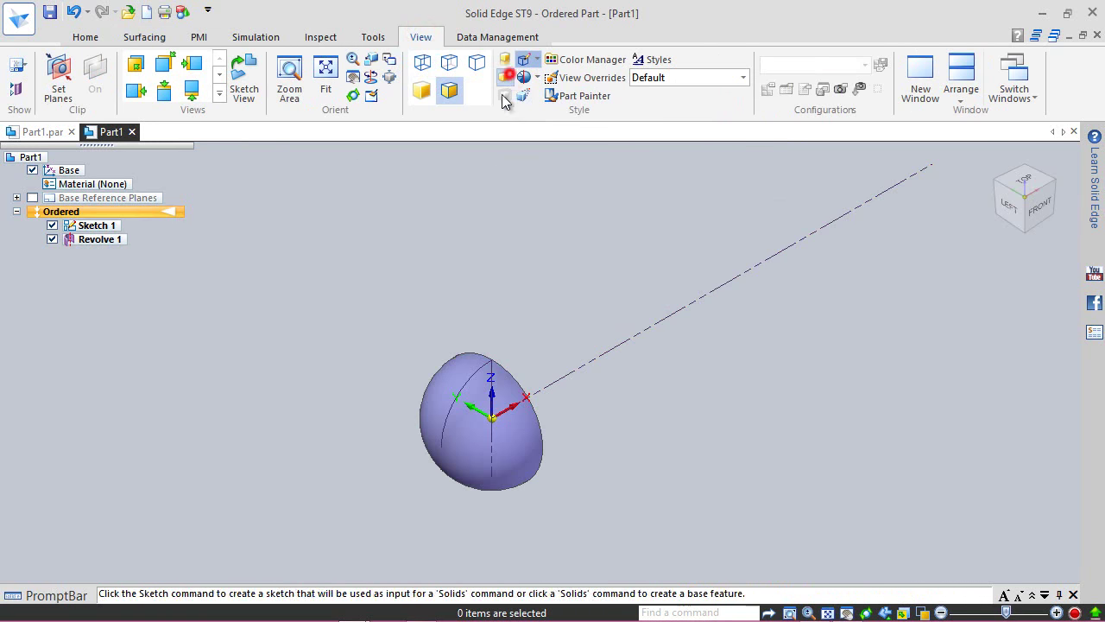
pyautogui.click(562, 100)
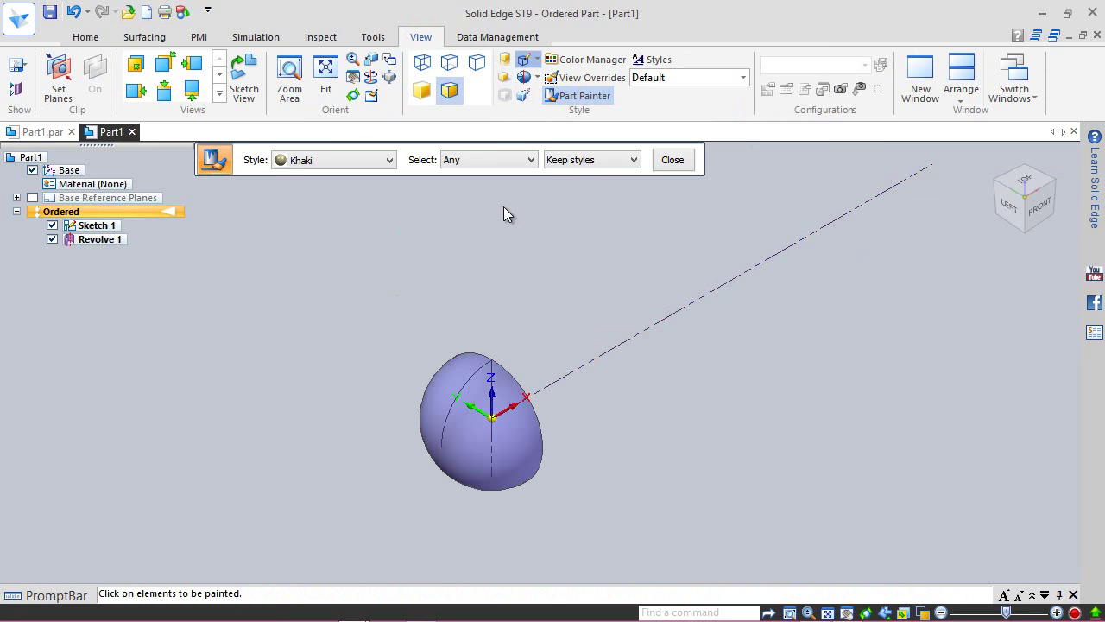
pyautogui.click(672, 160)
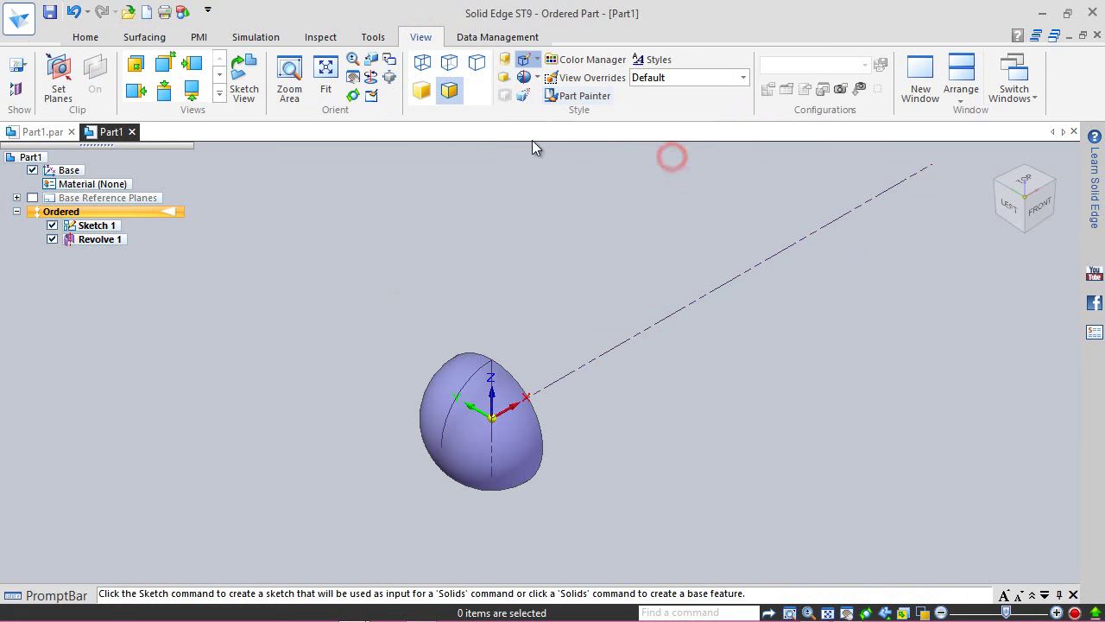
# - Save the part as Handle in the Screw Driver folder
pyautogui.click(86, 37)
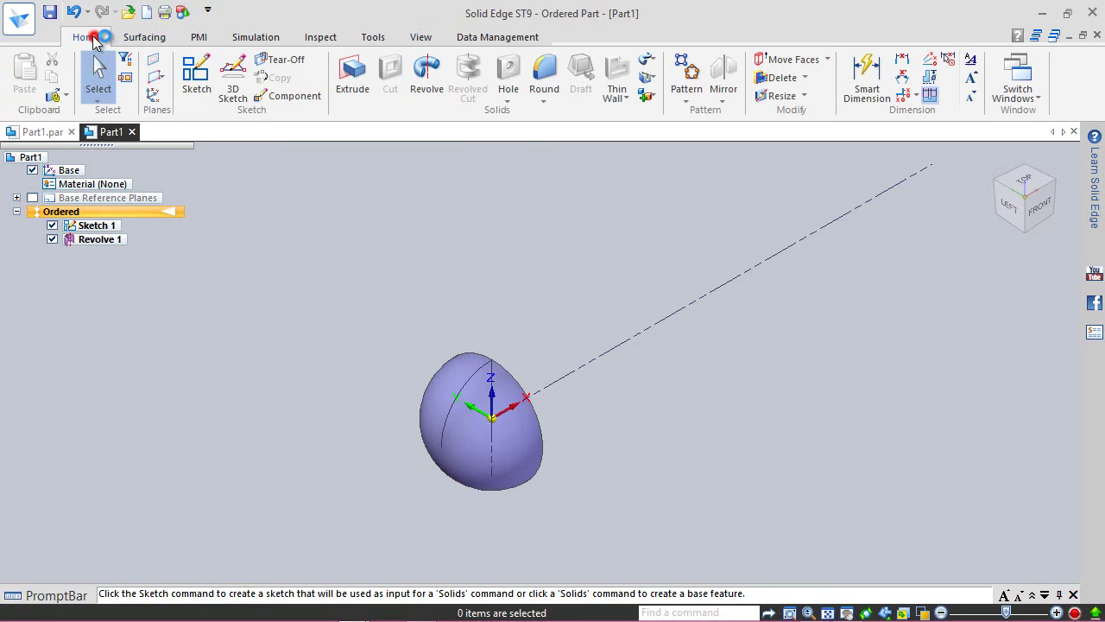
pyautogui.click(50, 13)
pyautogui.doubleClick(406, 324)
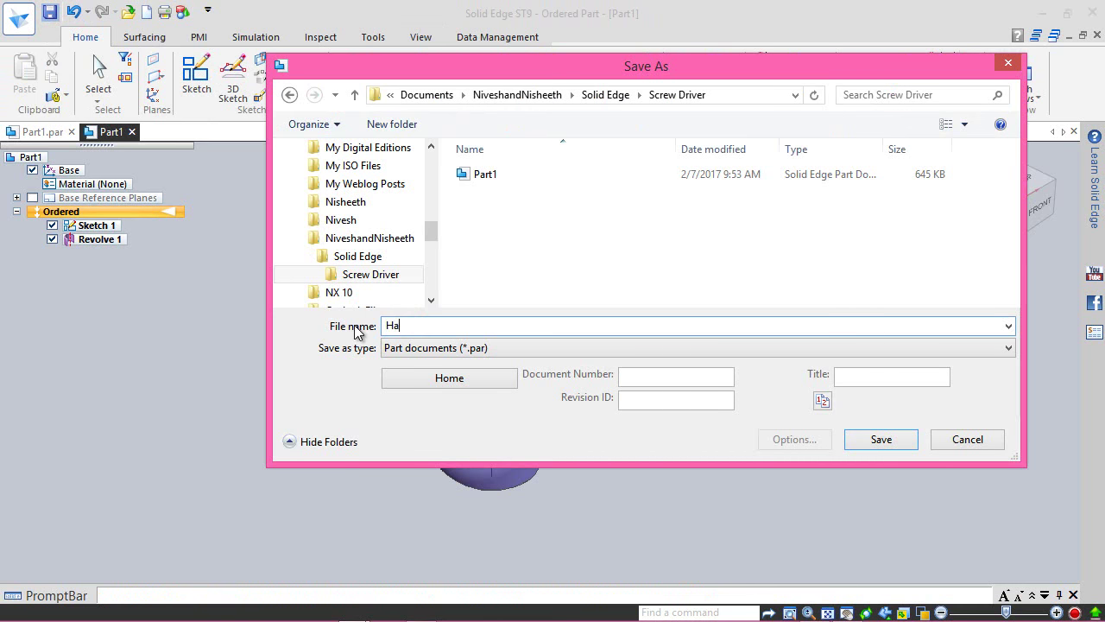
pyautogui.write('Handle')
pyautogui.click(879, 439)
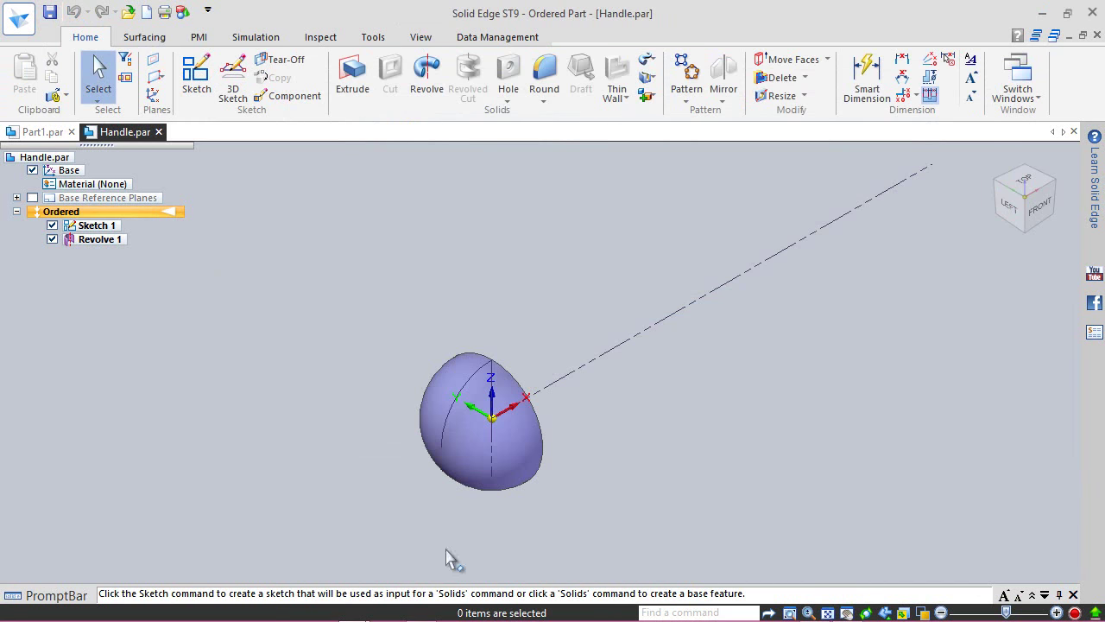
# - Create a reference plane normal to the horizontal construction line, about three quarters of the way from the origin to its far end
pyautogui.scroll(-1, 362, 560)
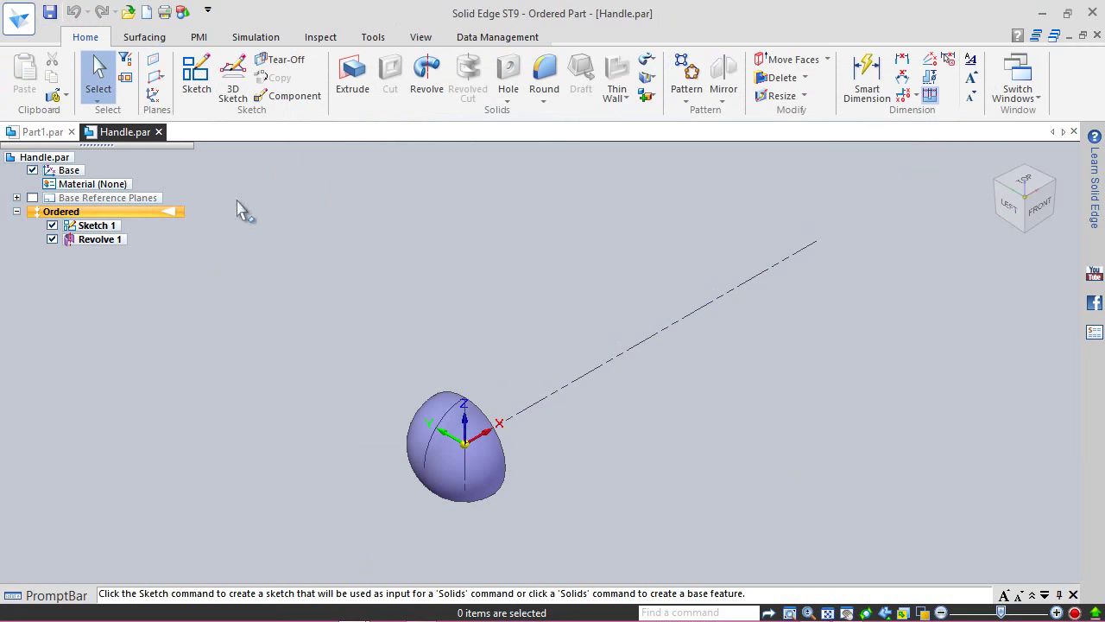
pyautogui.click(155, 77)
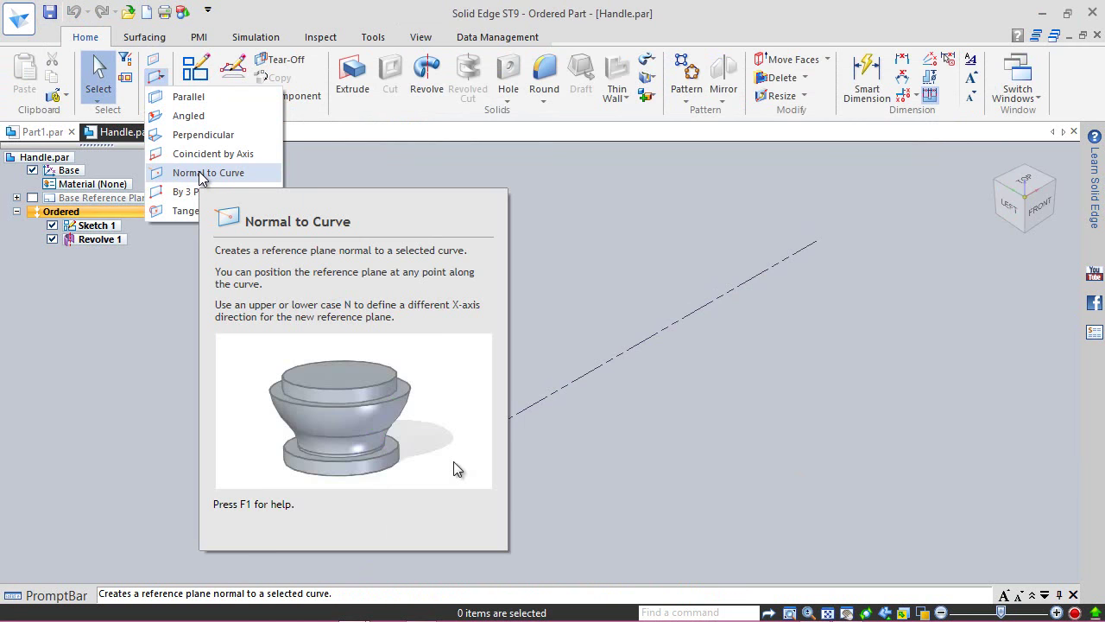
pyautogui.click(202, 173)
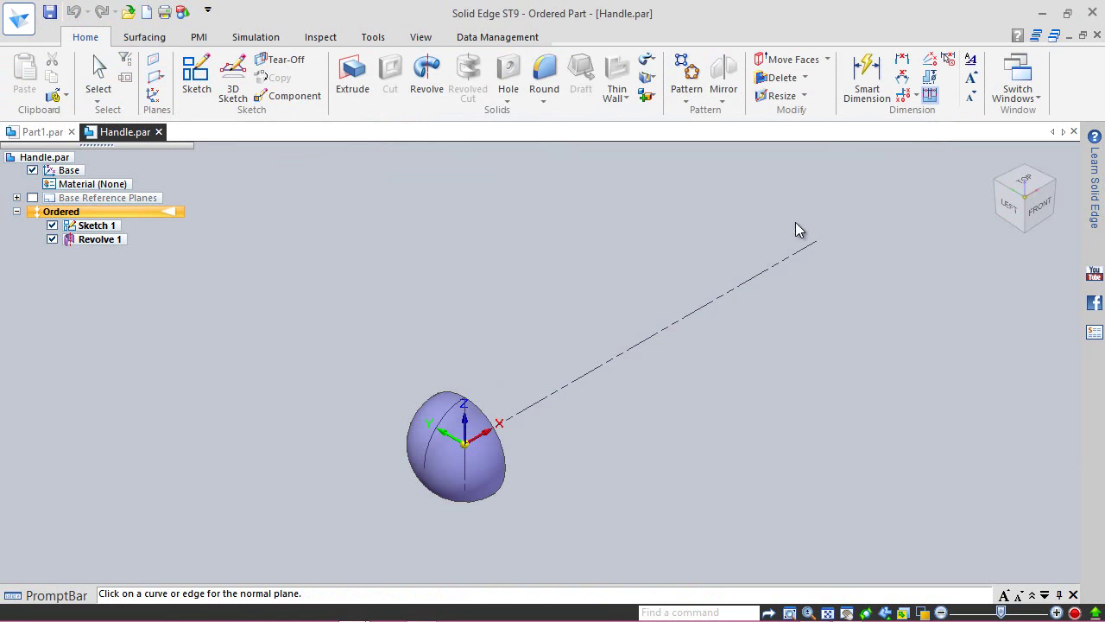
pyautogui.click(815, 243)
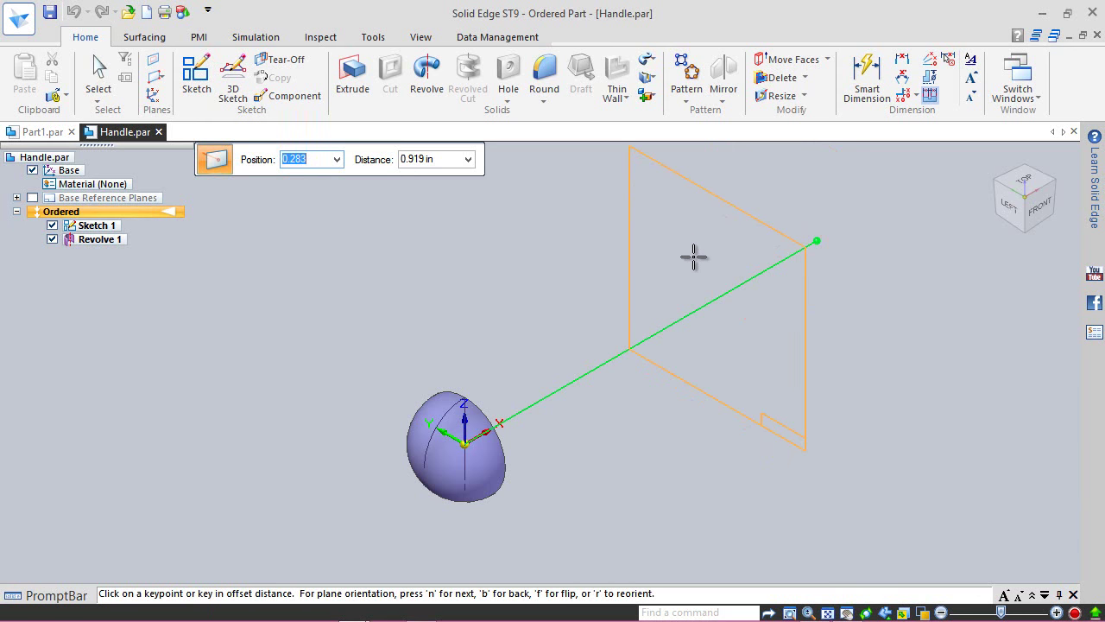
pyautogui.click(694, 256)
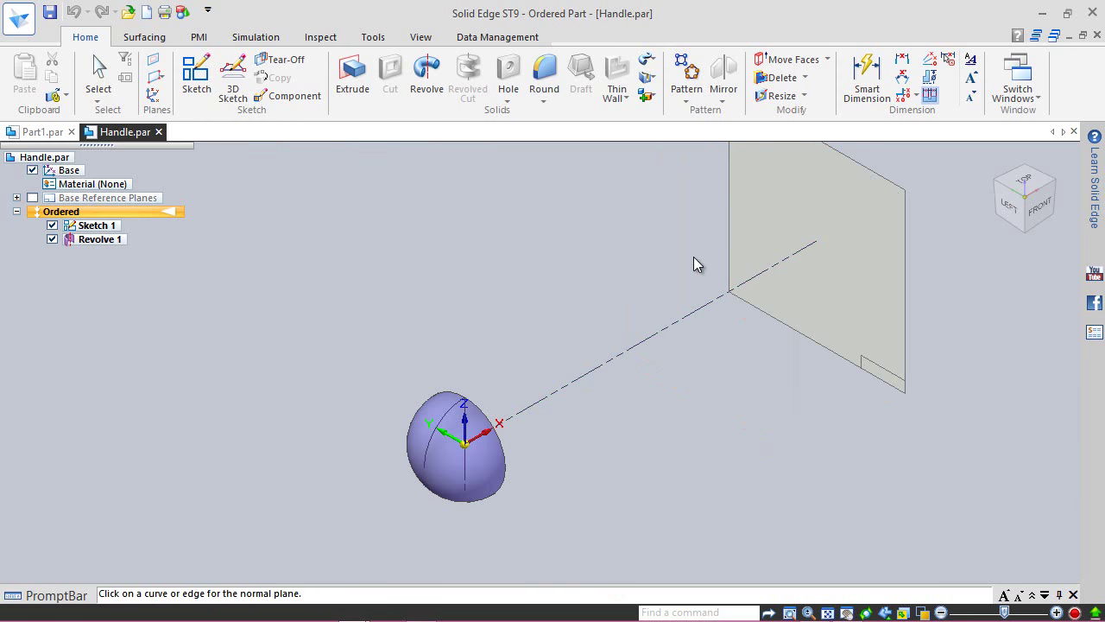
pyautogui.moveTo(786, 403); pyautogui.dragTo(676, 414, button='middle')
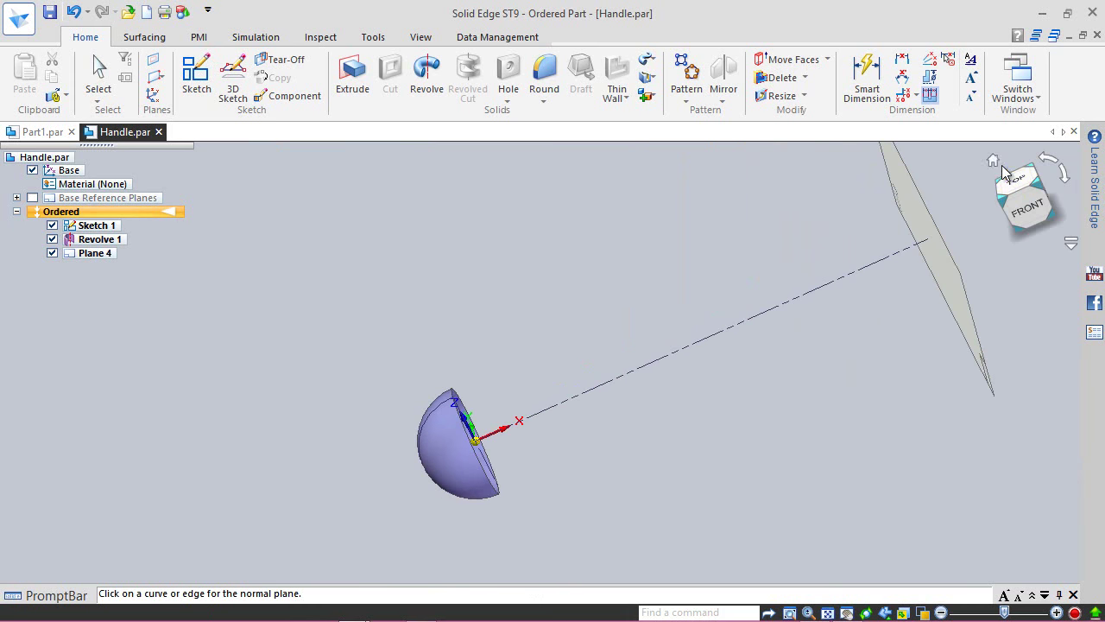
pyautogui.click(995, 164)
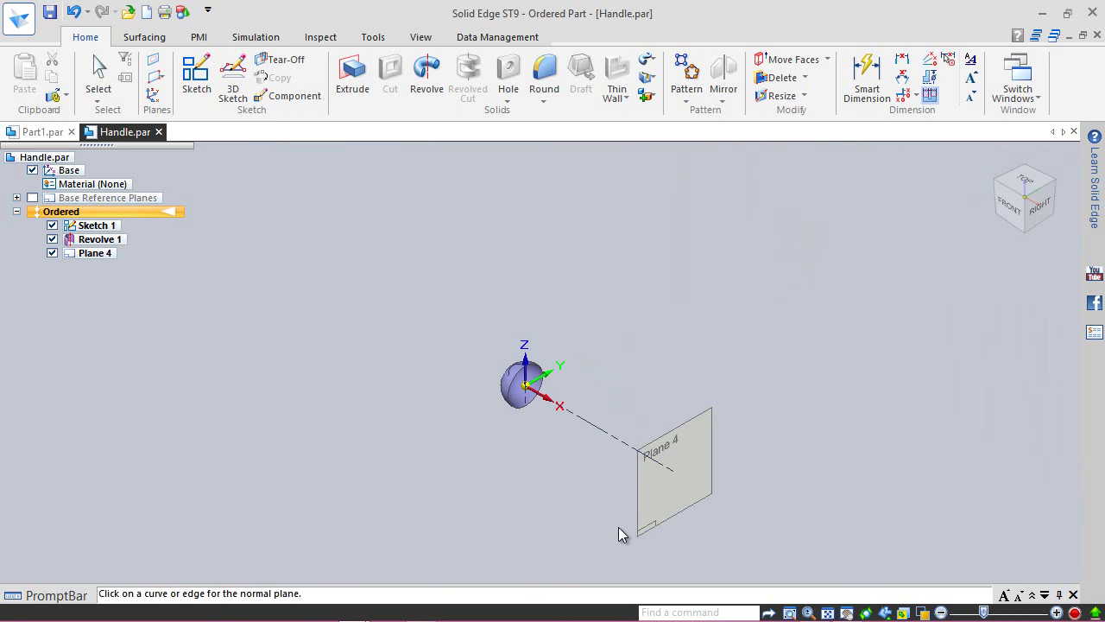
# - Save the part and create a reference plane tangent to the outer end of the revolved surface
pyautogui.scroll(2, 563, 409)
pyautogui.click(50, 12)
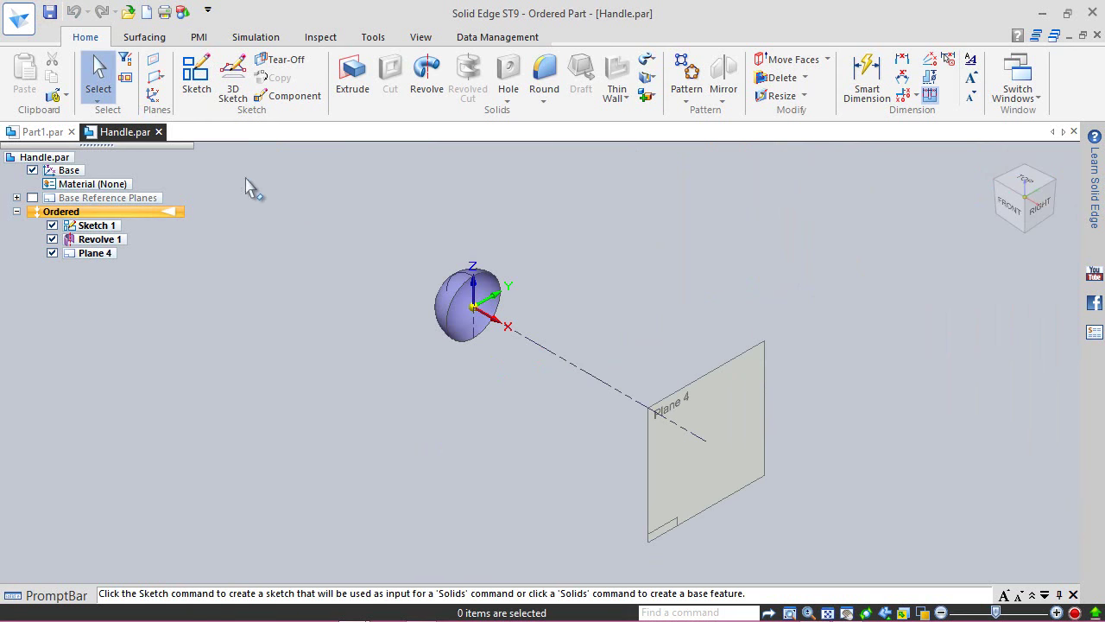
pyautogui.click(161, 76)
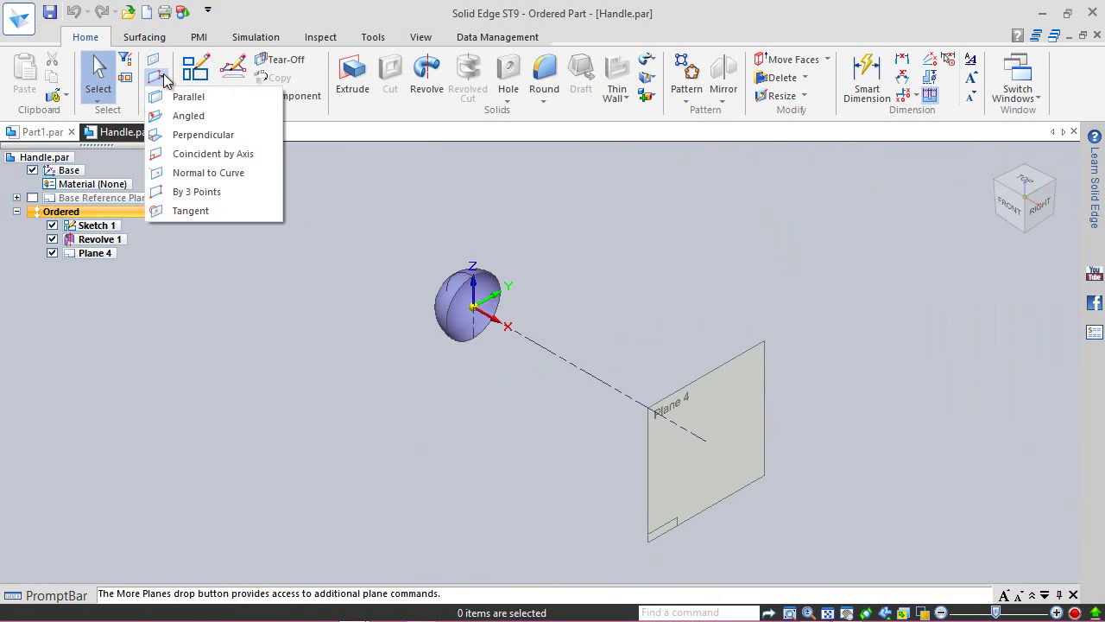
pyautogui.click(162, 210)
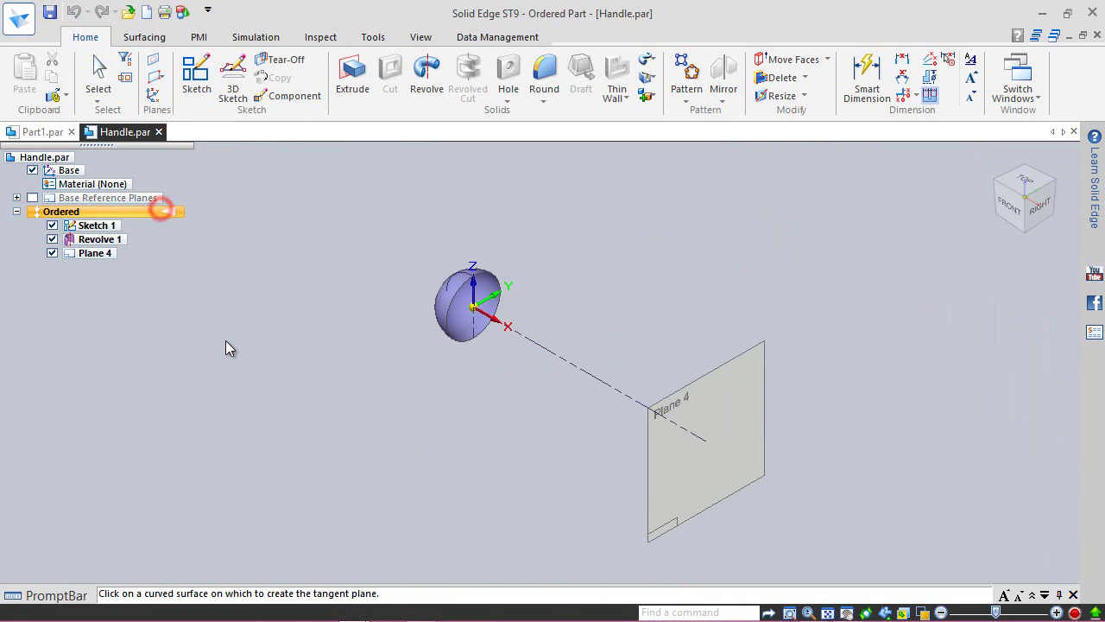
pyautogui.click(997, 178)
pyautogui.scroll(1, 529, 467)
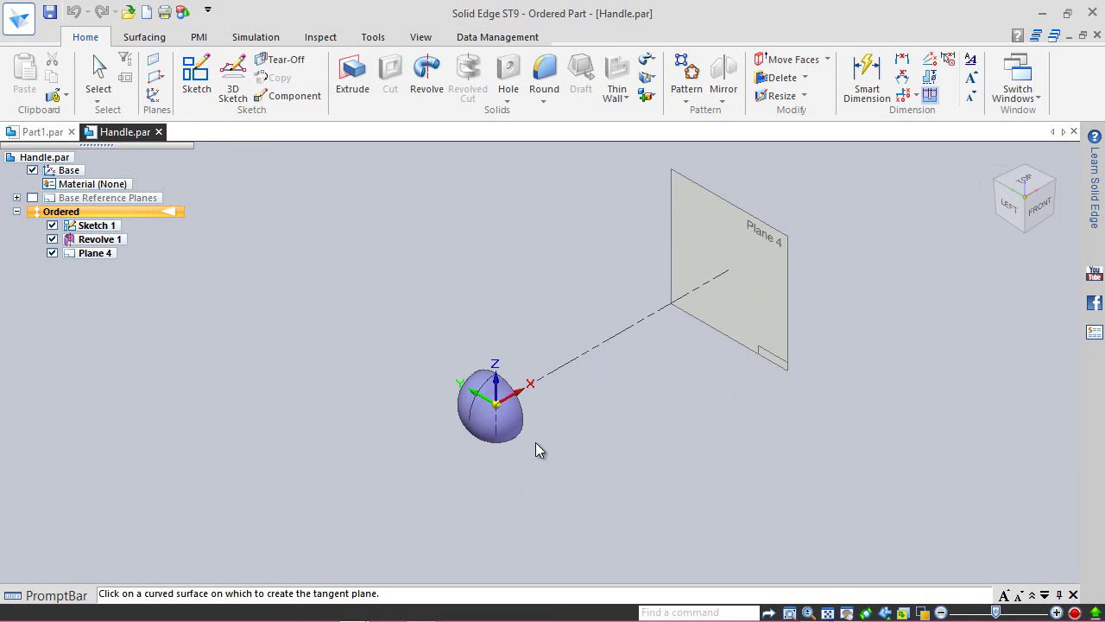
pyautogui.click(477, 423)
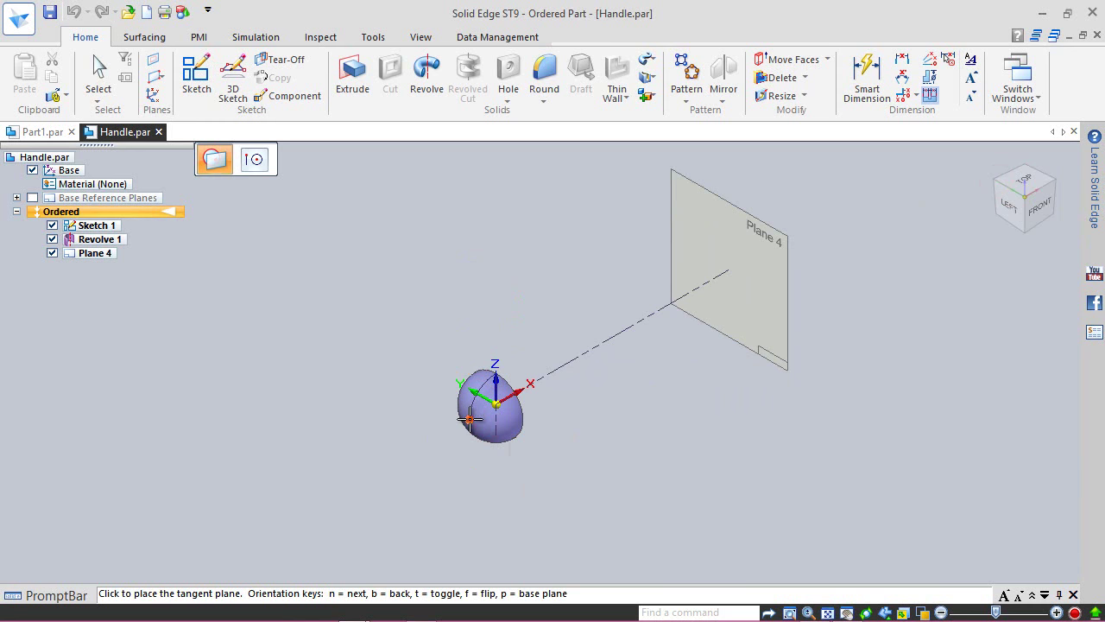
pyautogui.click(421, 454)
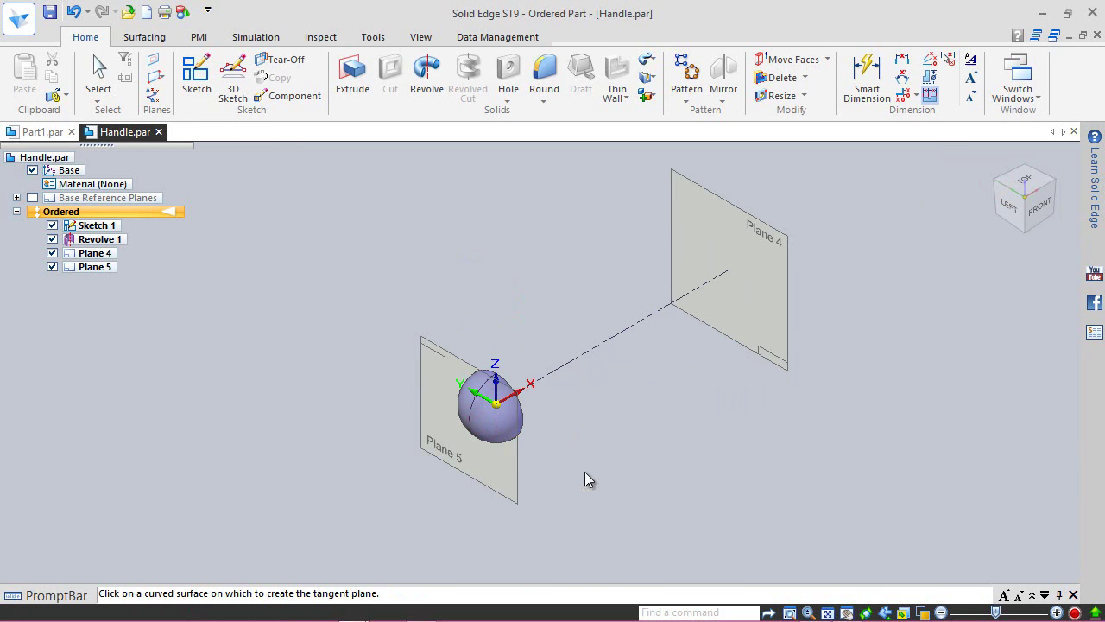
pyautogui.click(1036, 204)
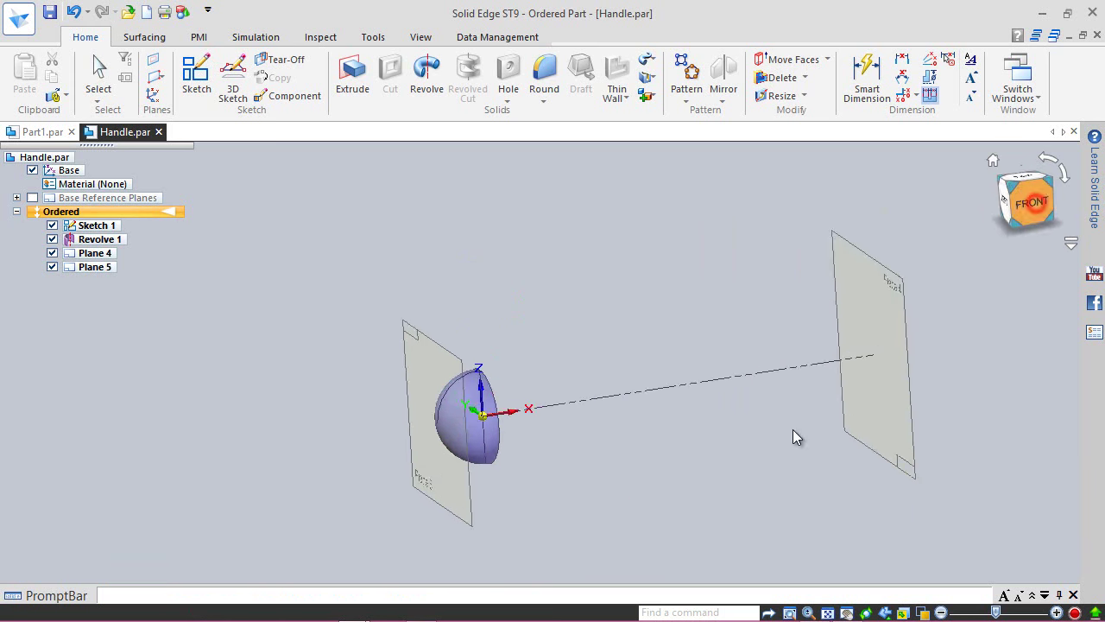
pyautogui.click(996, 164)
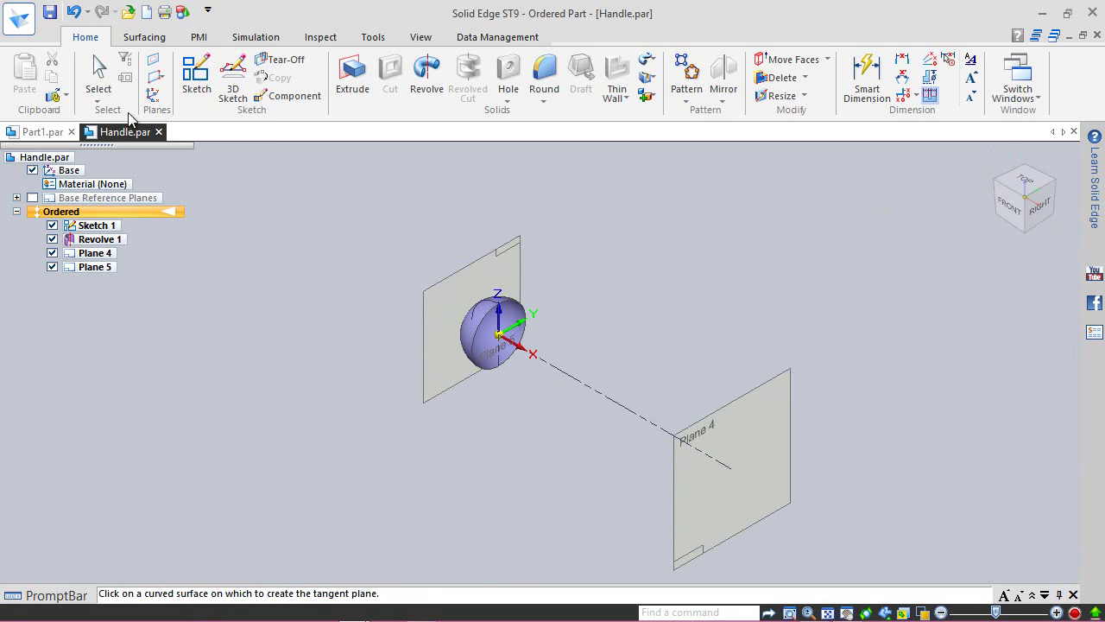
pyautogui.rightClick(332, 298)
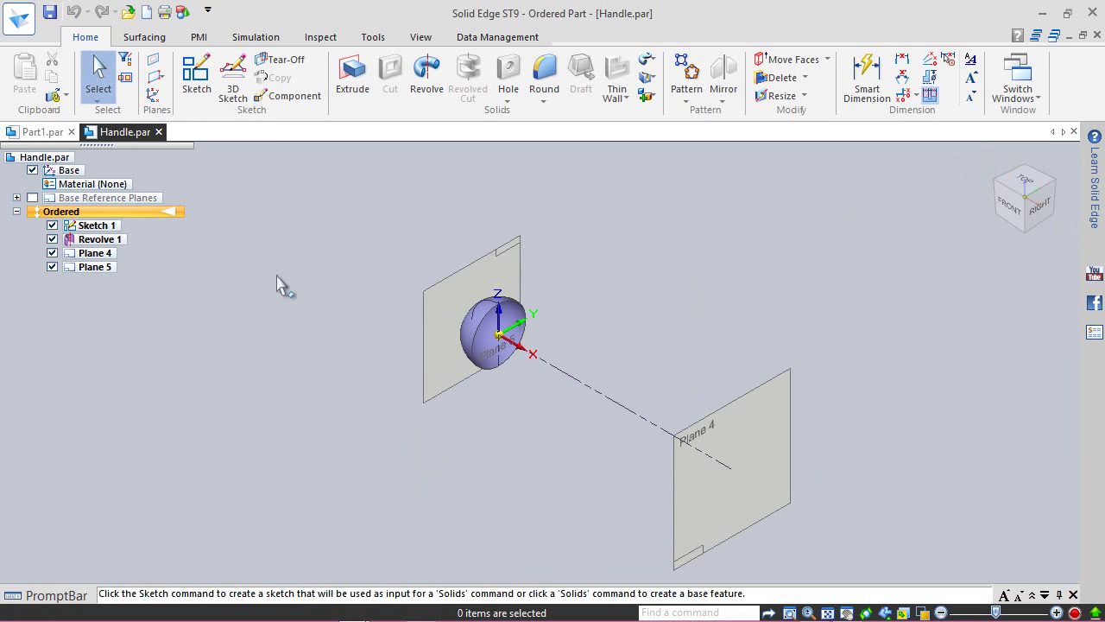
# - Close the Part1 document and hide Sketch 1 in the handle part
pyautogui.click(75, 131)
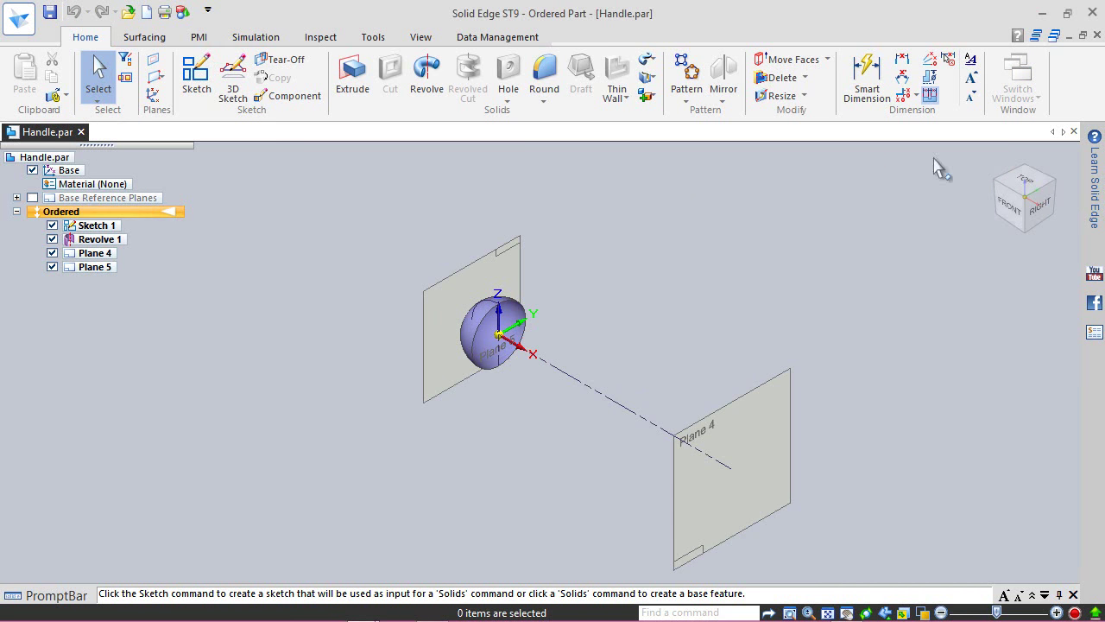
pyautogui.moveTo(1004, 197)
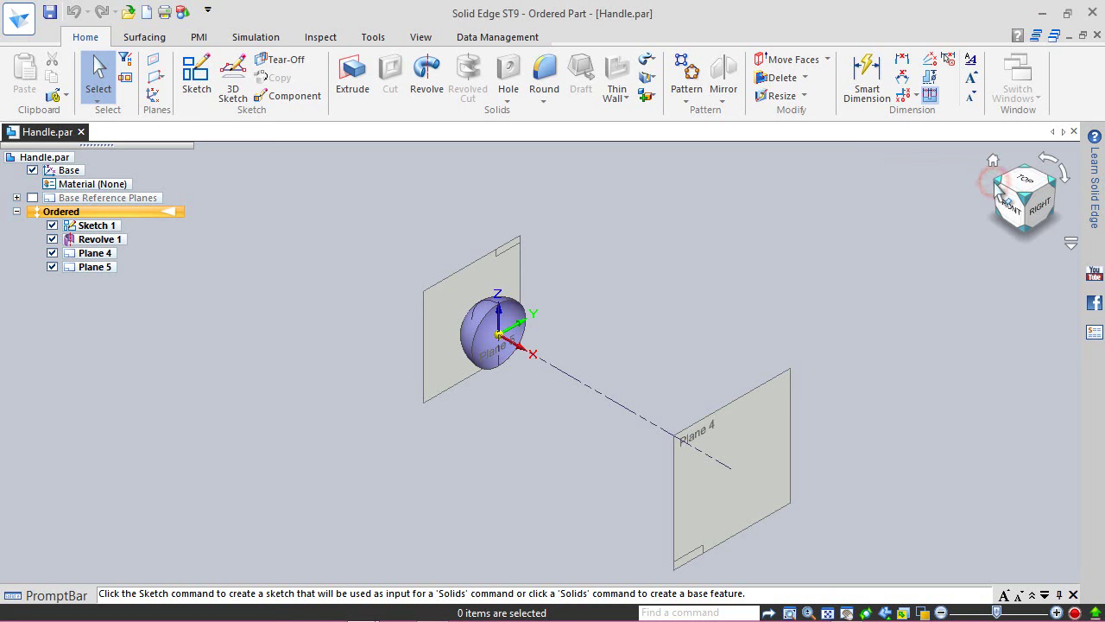
pyautogui.click(998, 184)
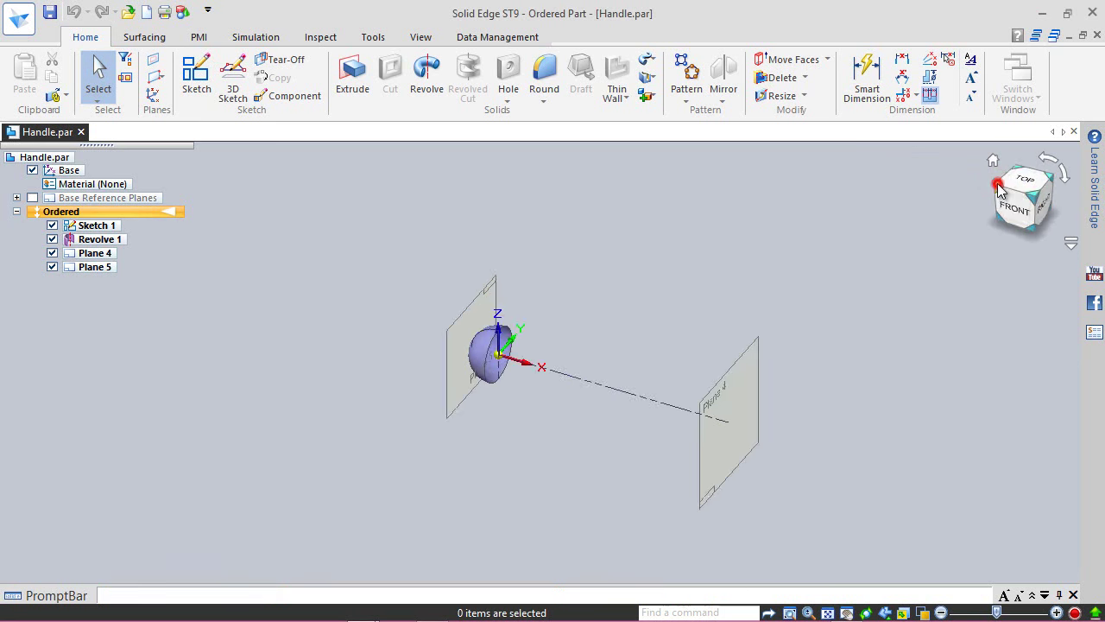
pyautogui.scroll(2, 428, 449)
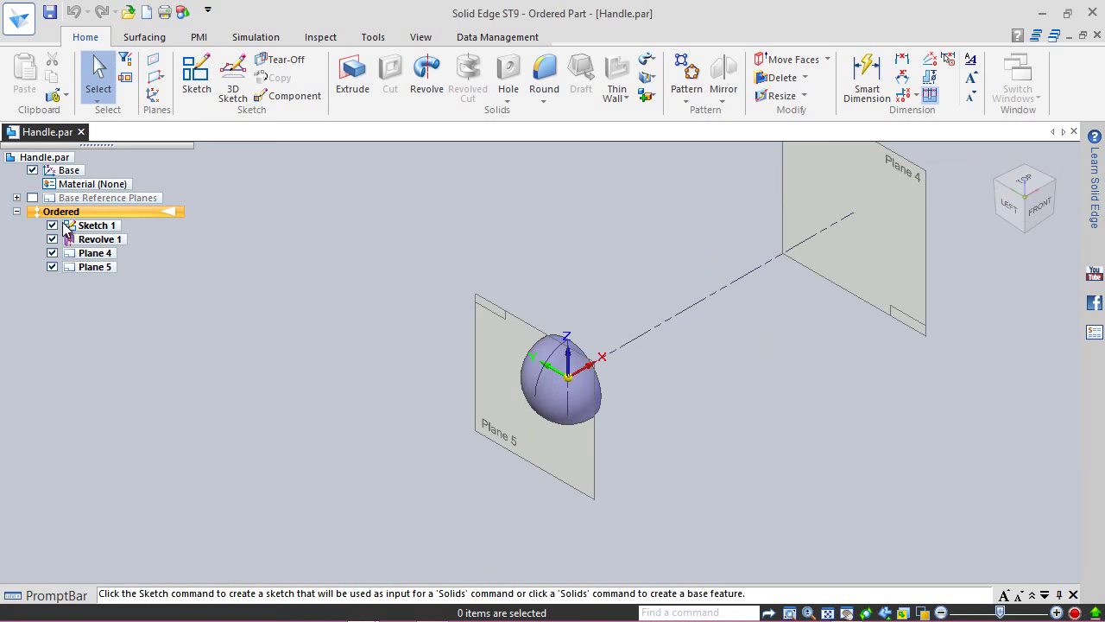
pyautogui.click(52, 224)
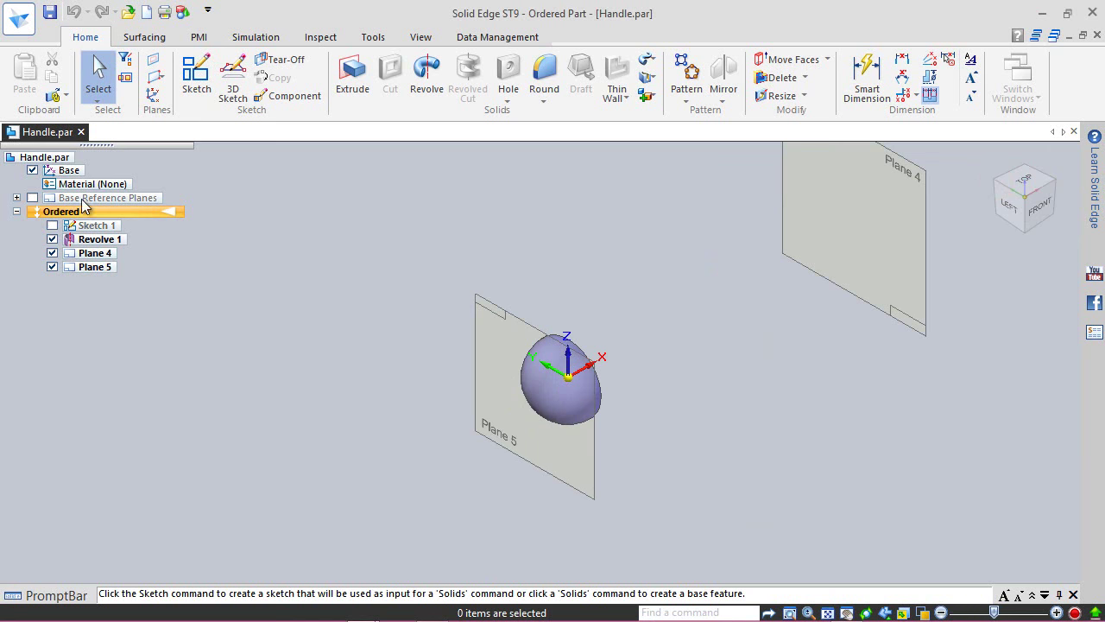
# - Start a sketch on the tangent plane and draw a 6-sided polygon centred on the origin, about 0.525 in from centre to side
pyautogui.click(196, 76)
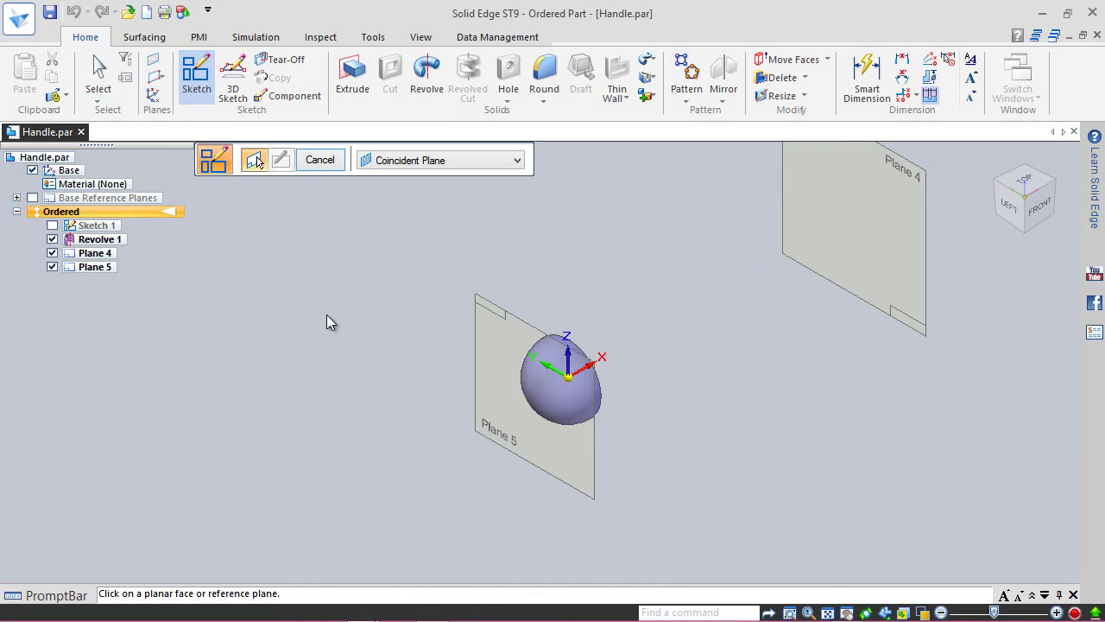
pyautogui.click(482, 348)
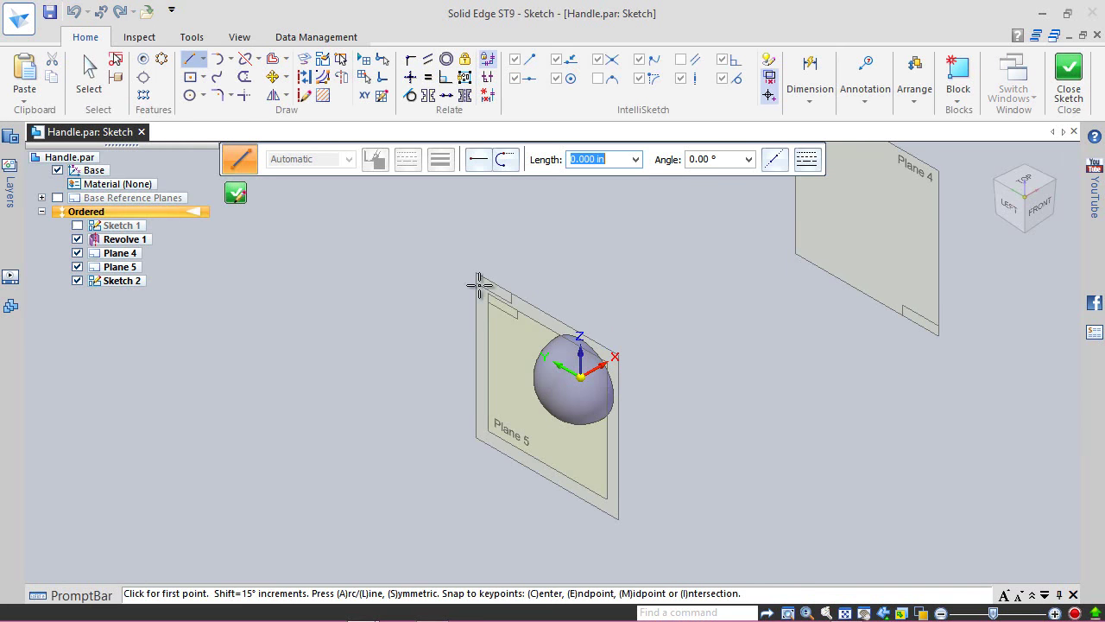
pyautogui.click(1004, 212)
pyautogui.scroll(2, 531, 329)
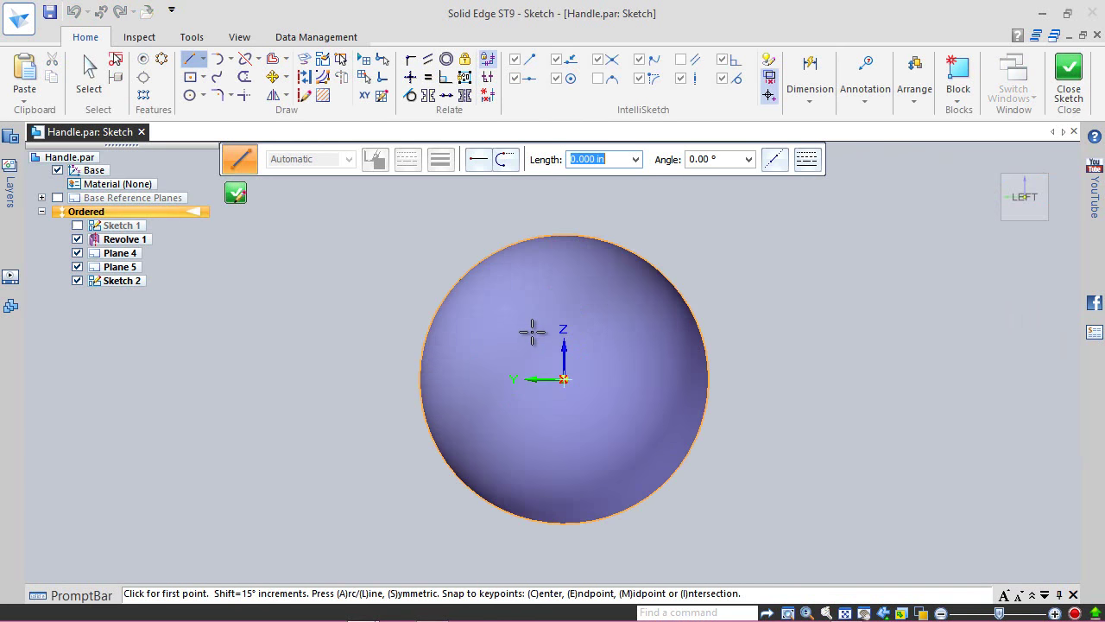
pyautogui.click(203, 77)
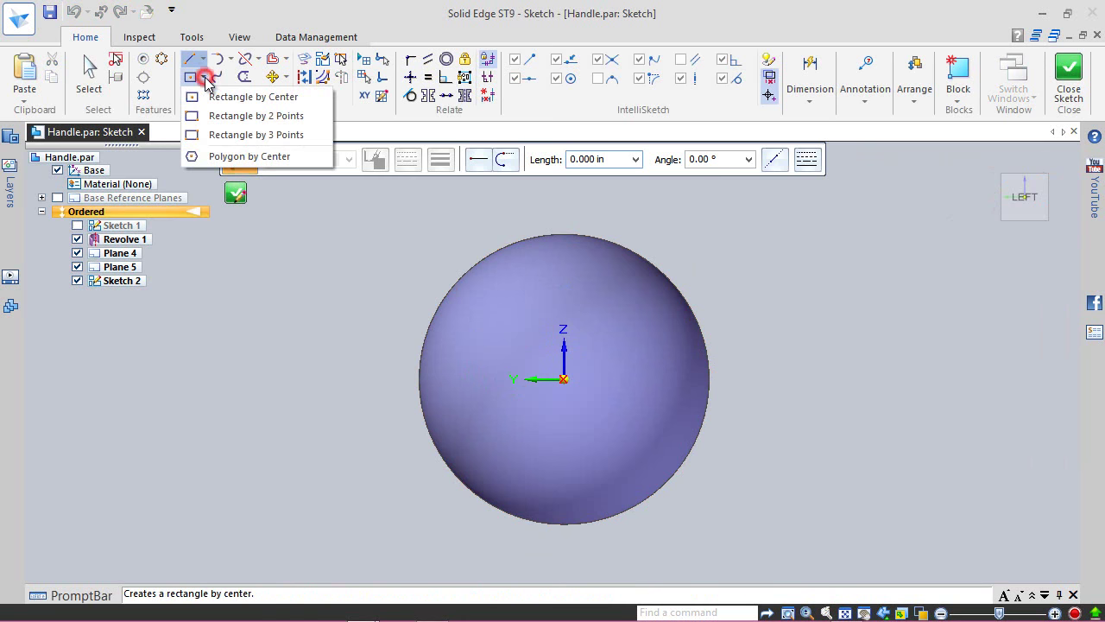
pyautogui.click(212, 156)
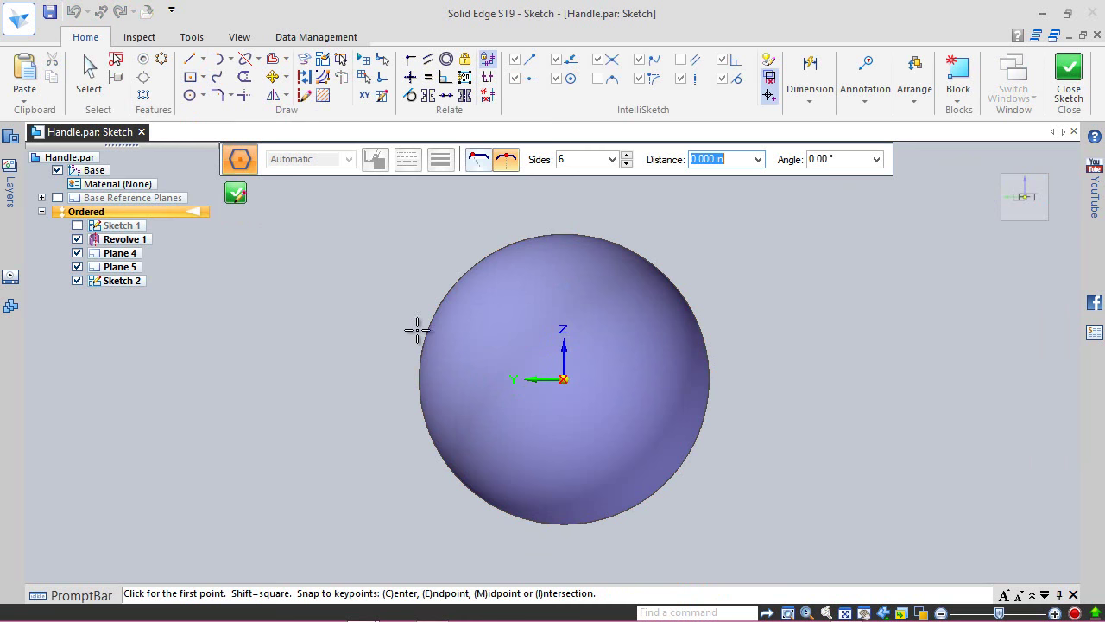
pyautogui.click(564, 379)
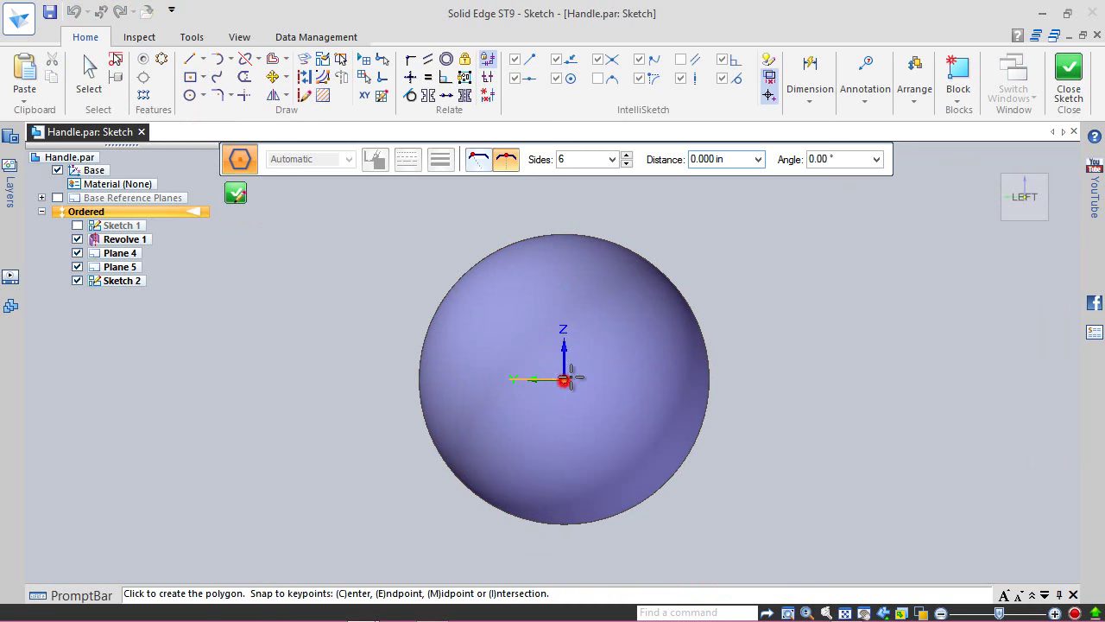
pyautogui.click(749, 301)
pyautogui.scroll(-1, 714, 296)
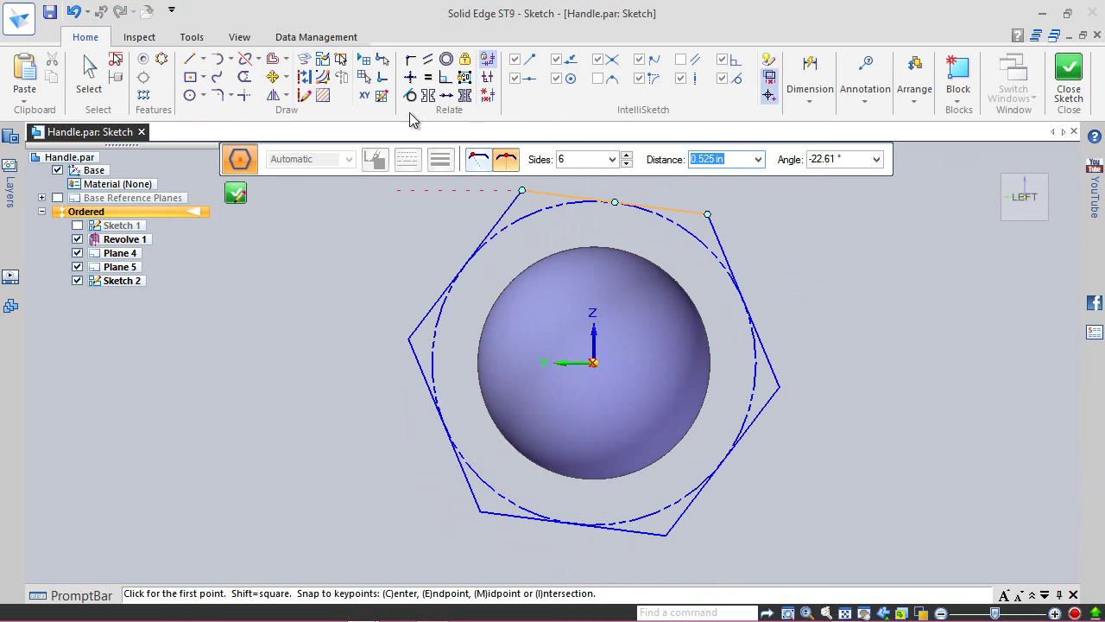
# - Make the hexagon's upper side horizontal and dimension its lower side to 0.346 in
pyautogui.click(411, 80)
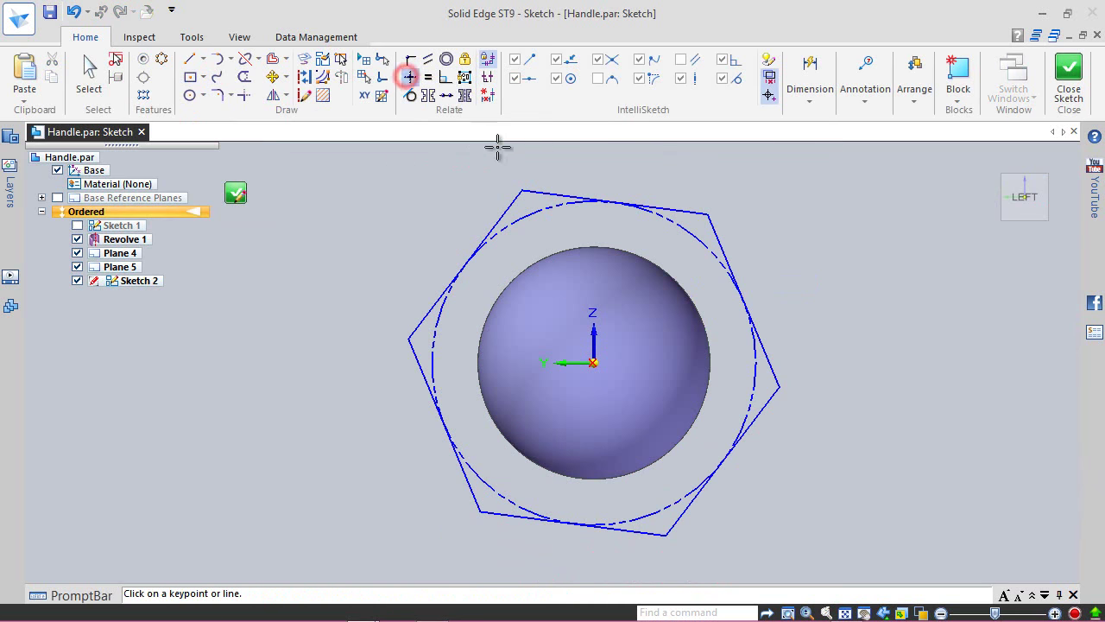
pyautogui.click(558, 194)
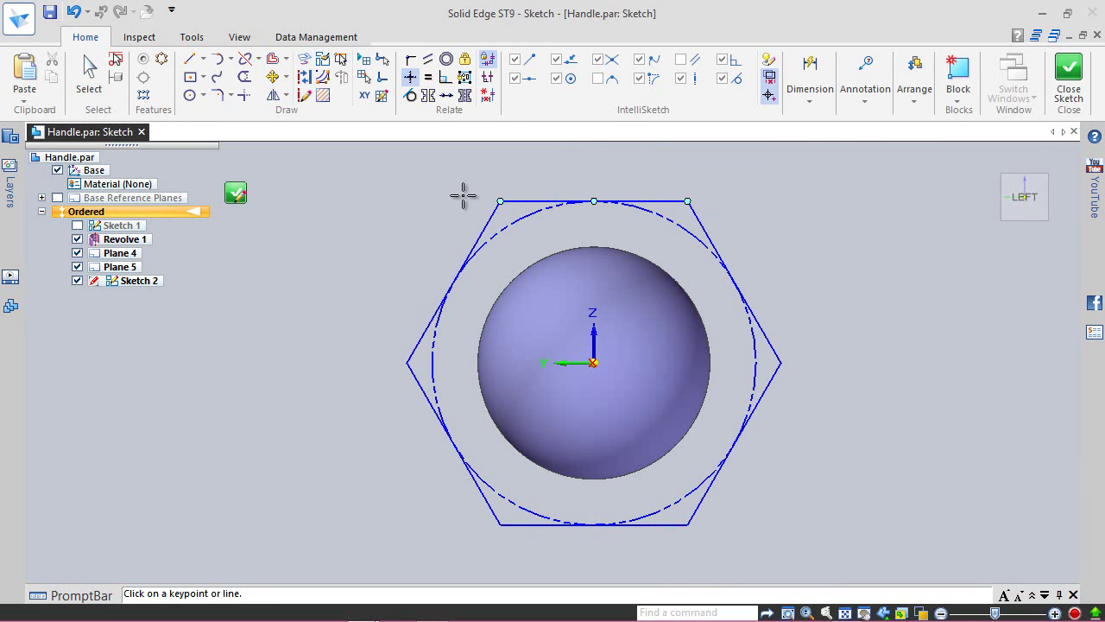
pyautogui.rightClick(378, 248)
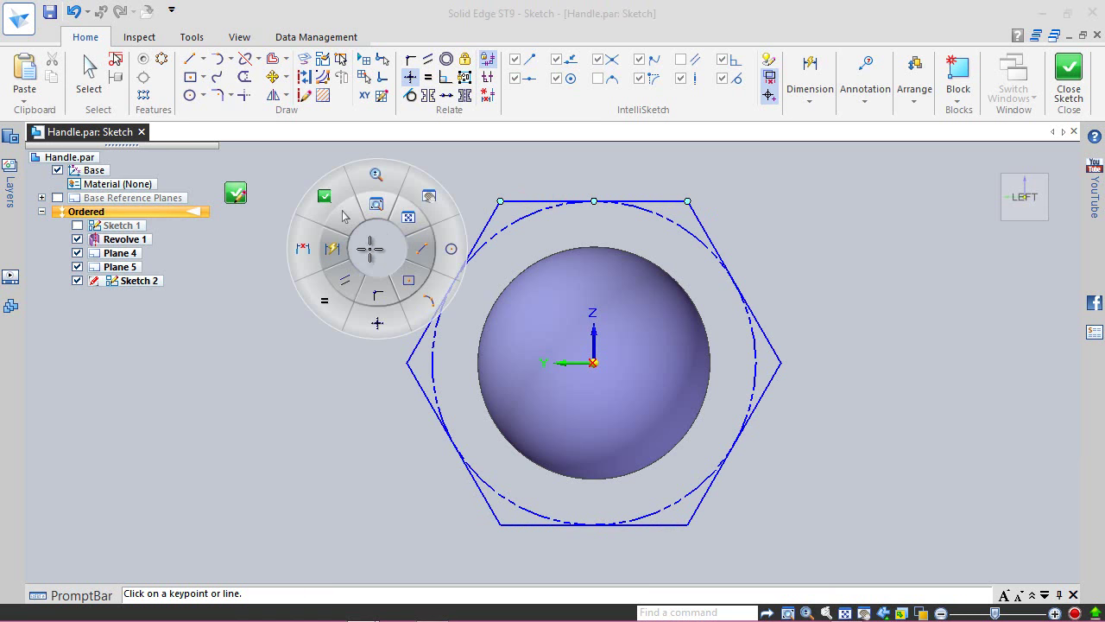
pyautogui.click(335, 250)
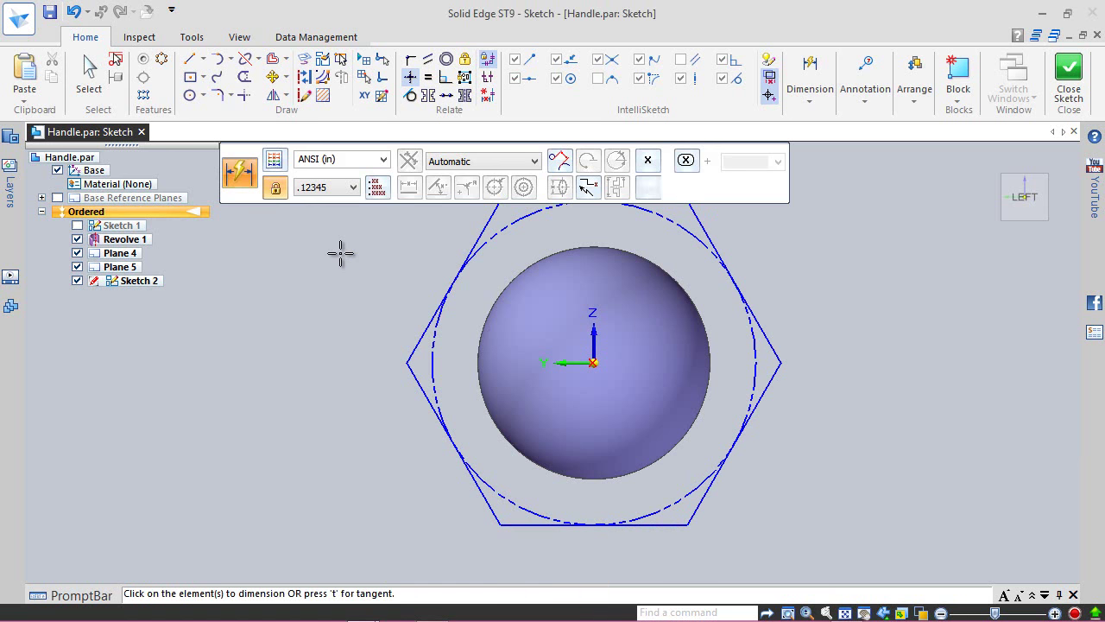
pyautogui.click(655, 524)
pyautogui.click(629, 543)
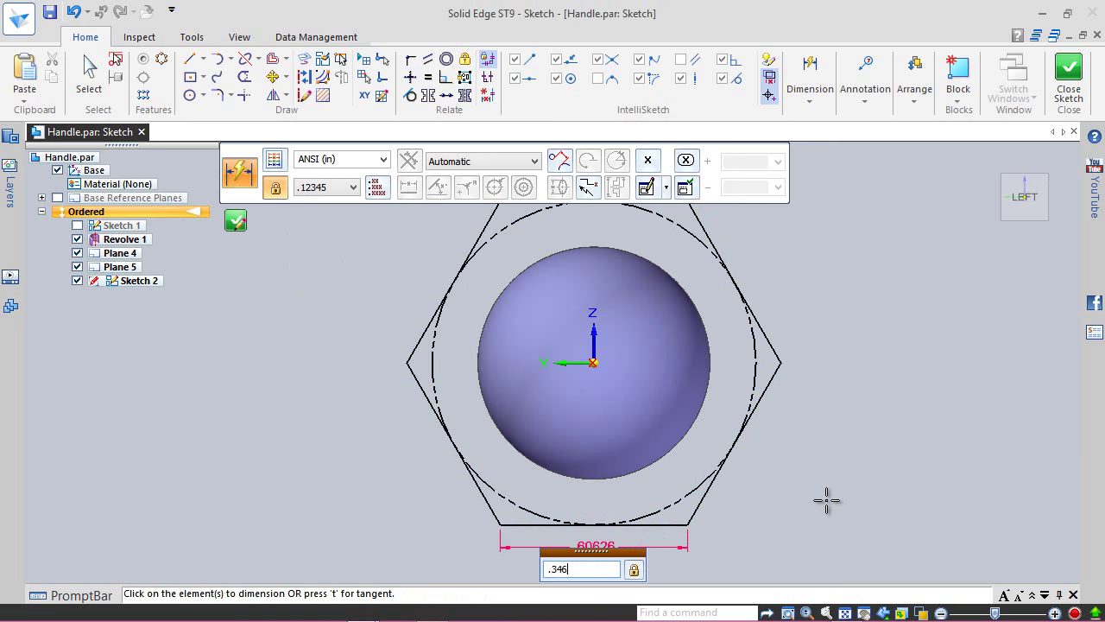
pyautogui.press('Return')
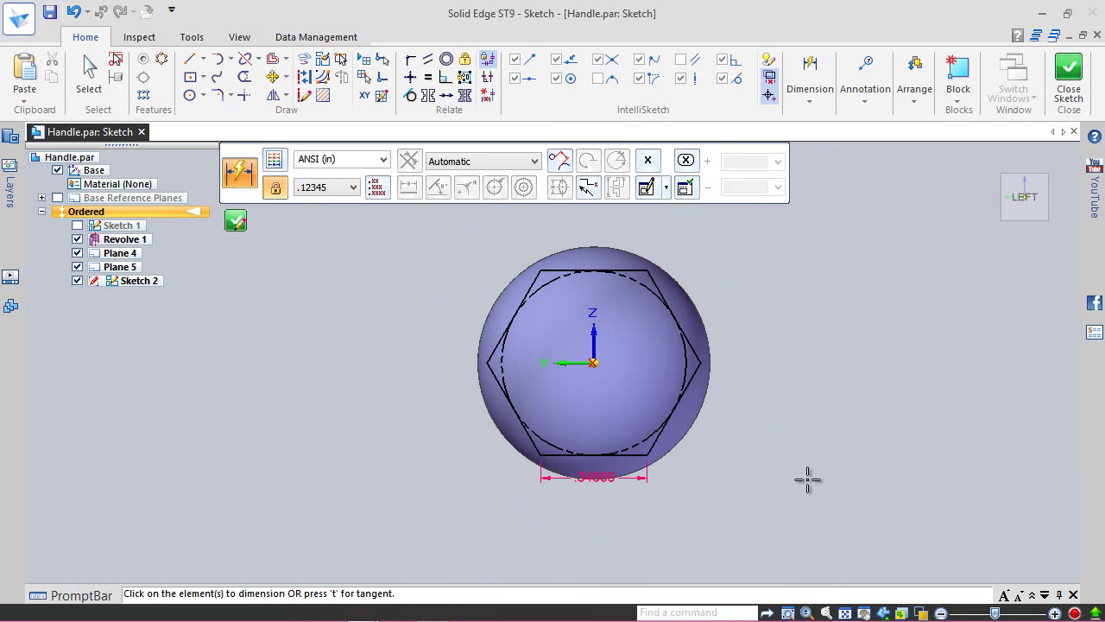
pyautogui.press('Escape')
# - Draw a single line from the origin to the hexagon's upper-left vertex
pyautogui.scroll(2, 621, 351)
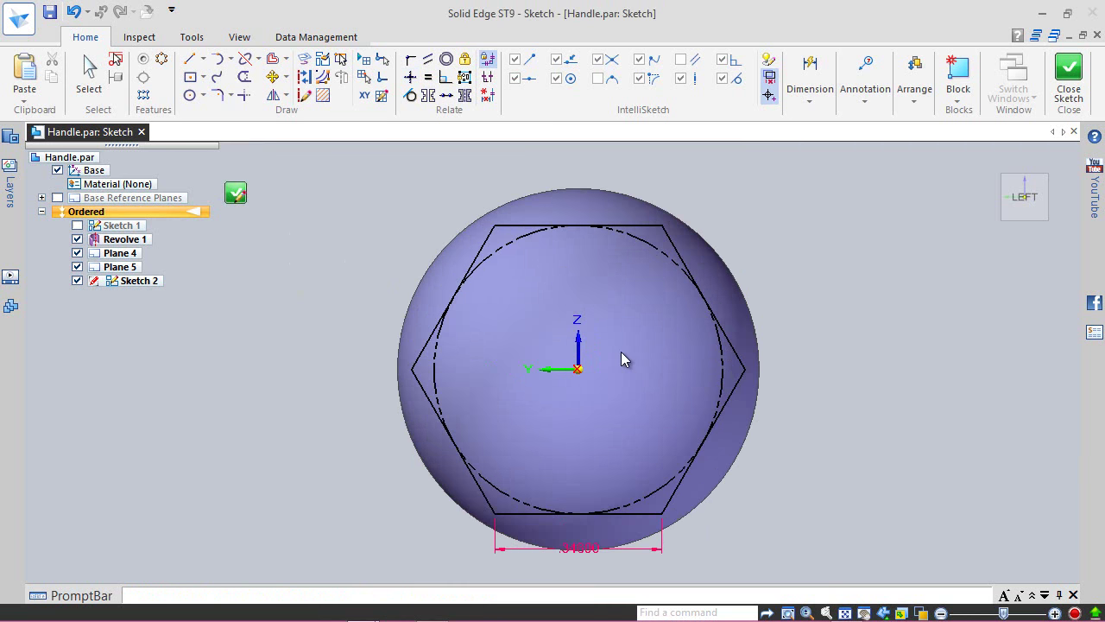
pyautogui.rightClick(798, 226)
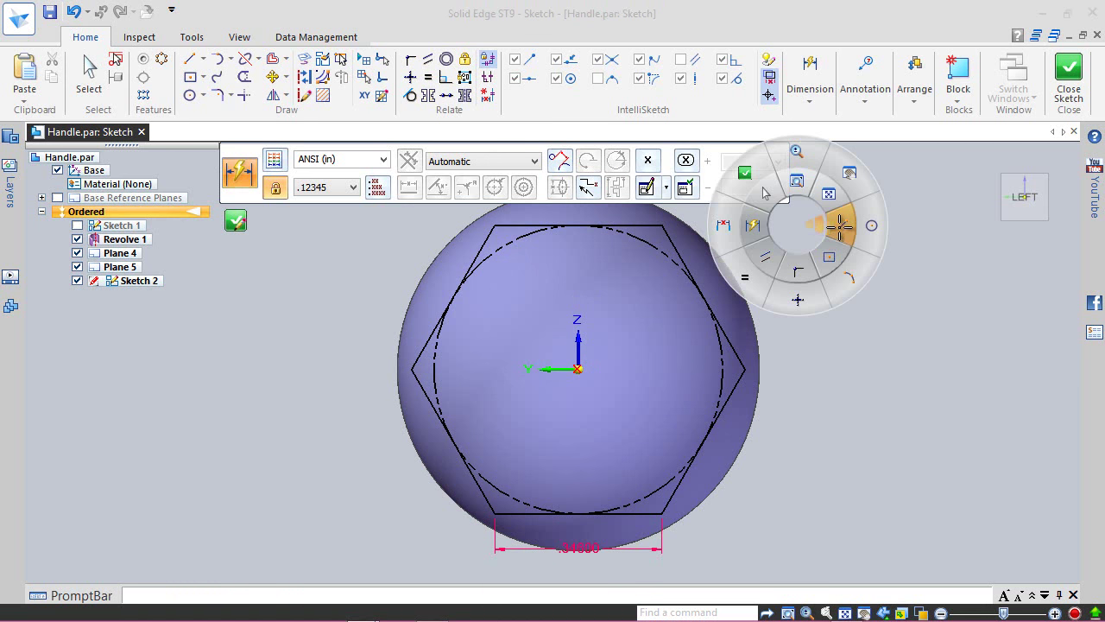
pyautogui.click(838, 230)
pyautogui.press('l')
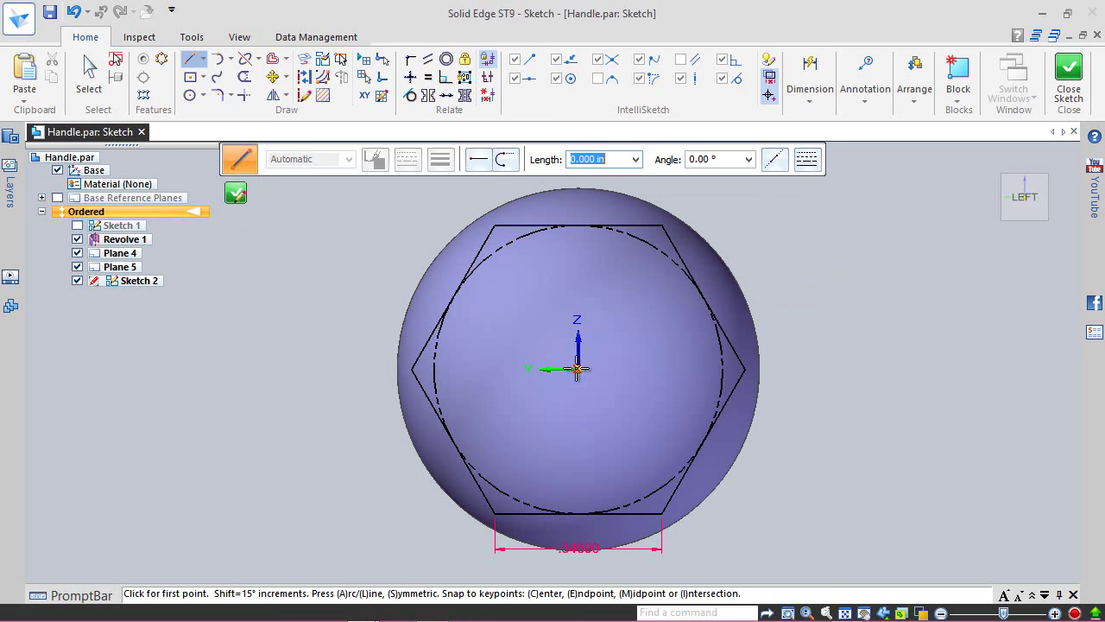
pyautogui.click(578, 369)
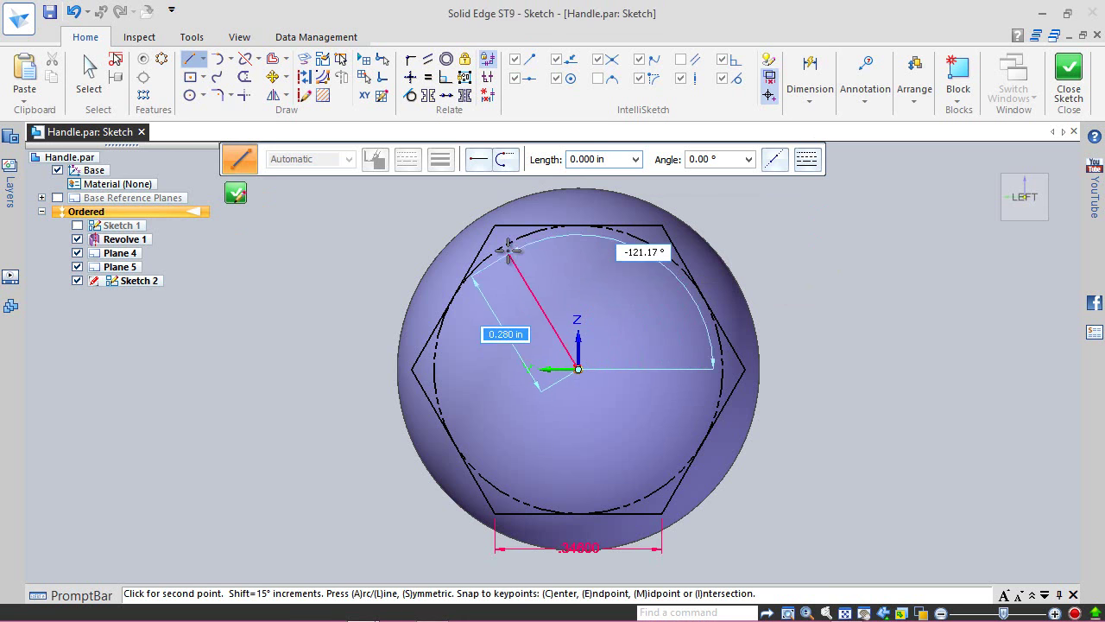
pyautogui.click(495, 225)
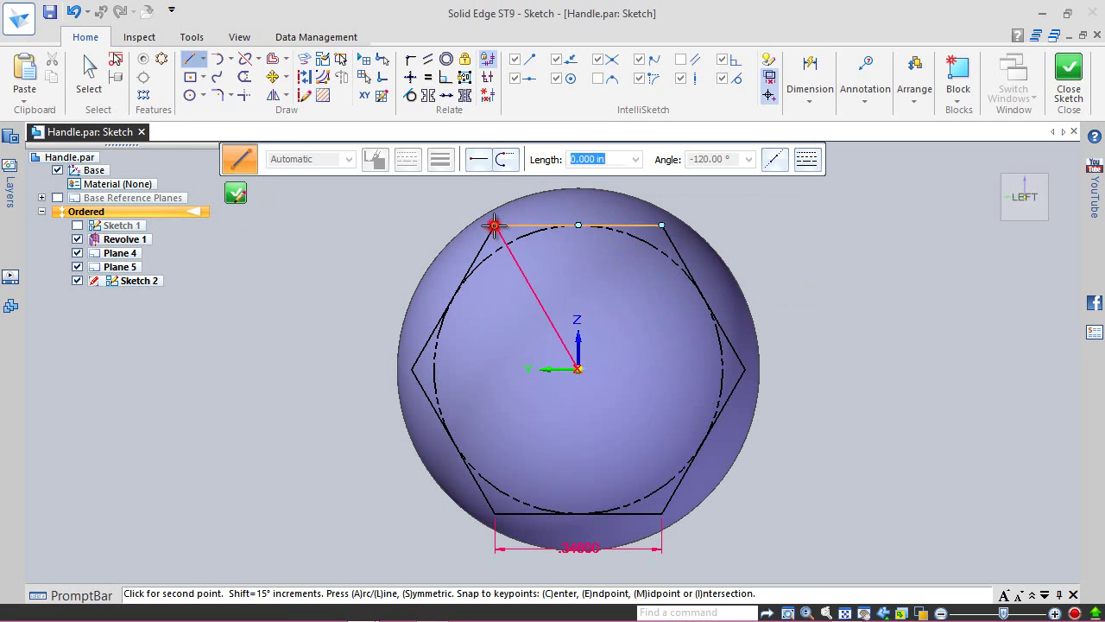
pyautogui.rightClick(495, 306)
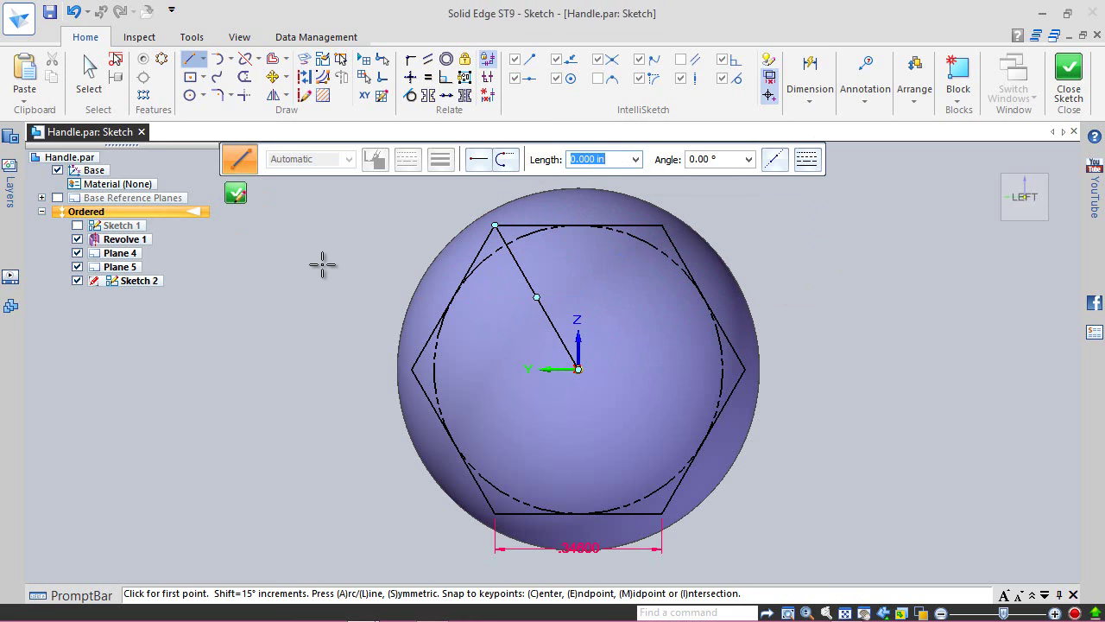
pyautogui.press('Escape')
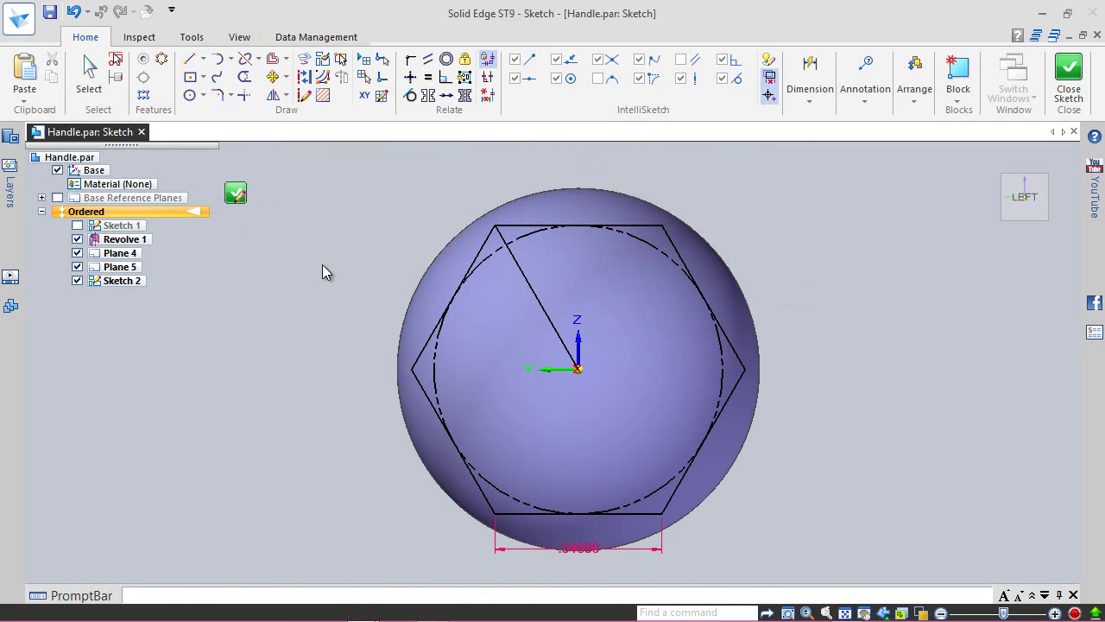
# - Draw a circle about 0.143 in in diameter, centred where the line from the origin crosses the hexagon's dashed inscribed circle
pyautogui.click(191, 96)
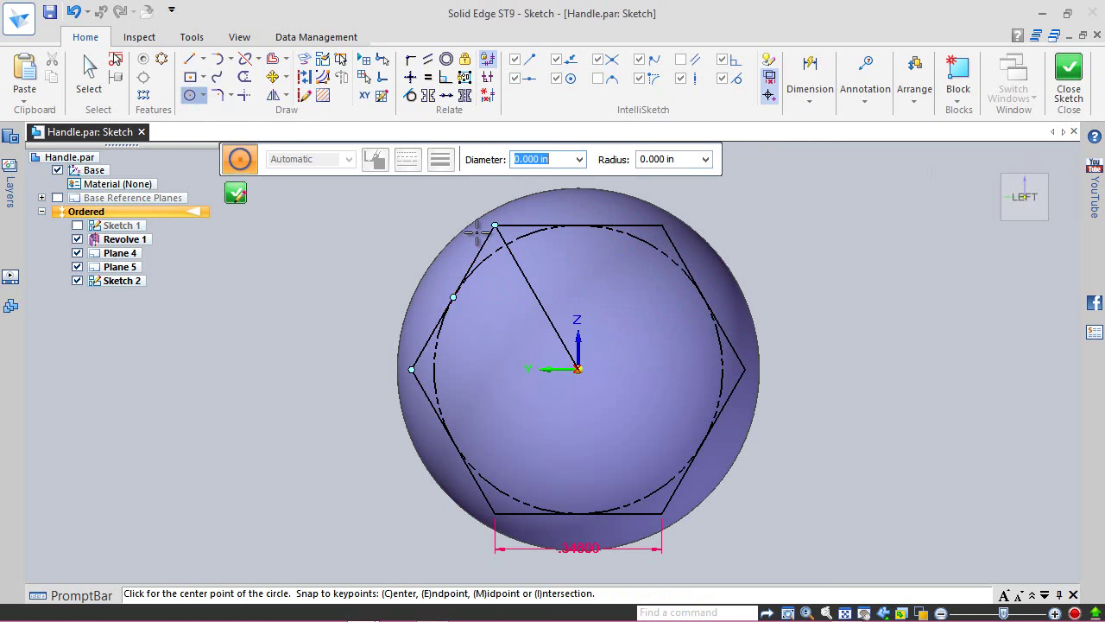
pyautogui.scroll(2, 476, 232)
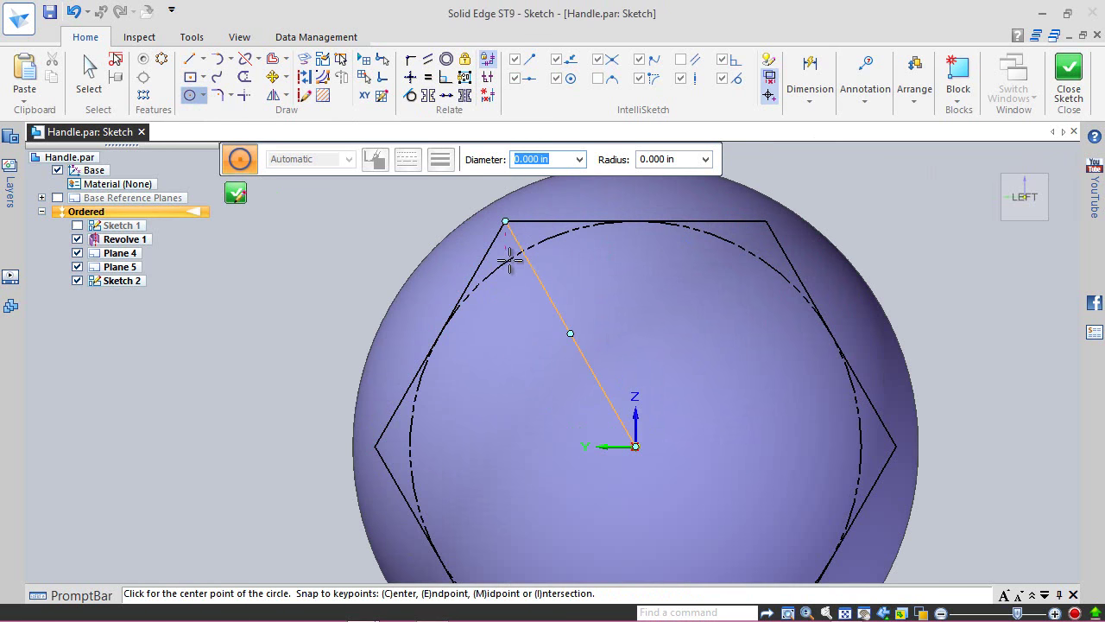
pyautogui.moveTo(519, 256); pyautogui.dragTo(515, 268)
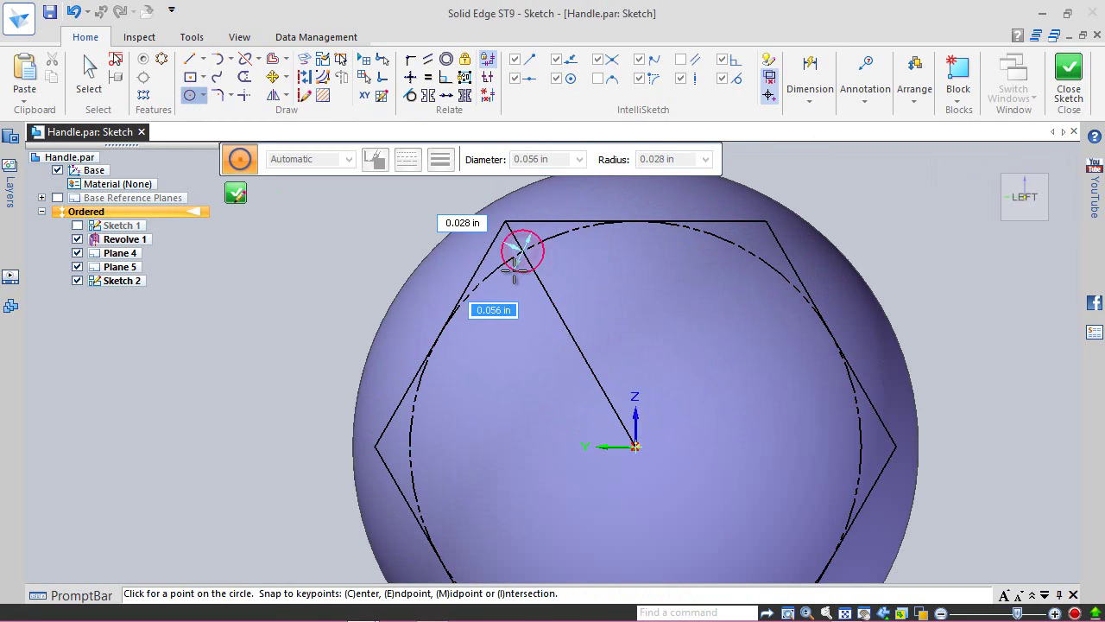
pyautogui.click(509, 302)
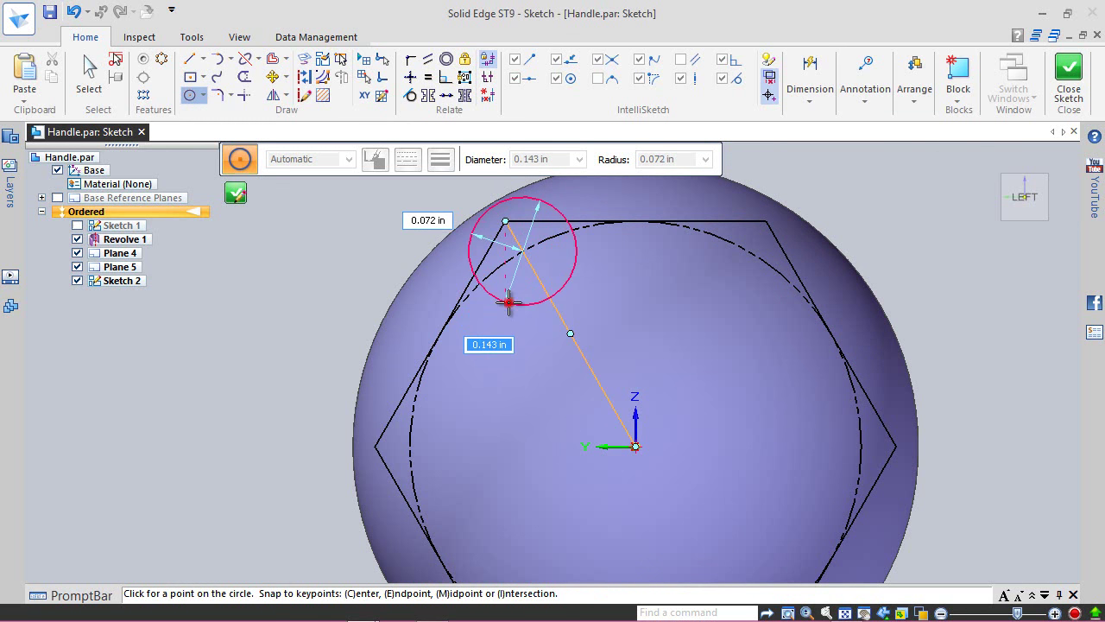
# - Dimension the small circle's diameter and set it to 0.15 in
pyautogui.rightClick(406, 240)
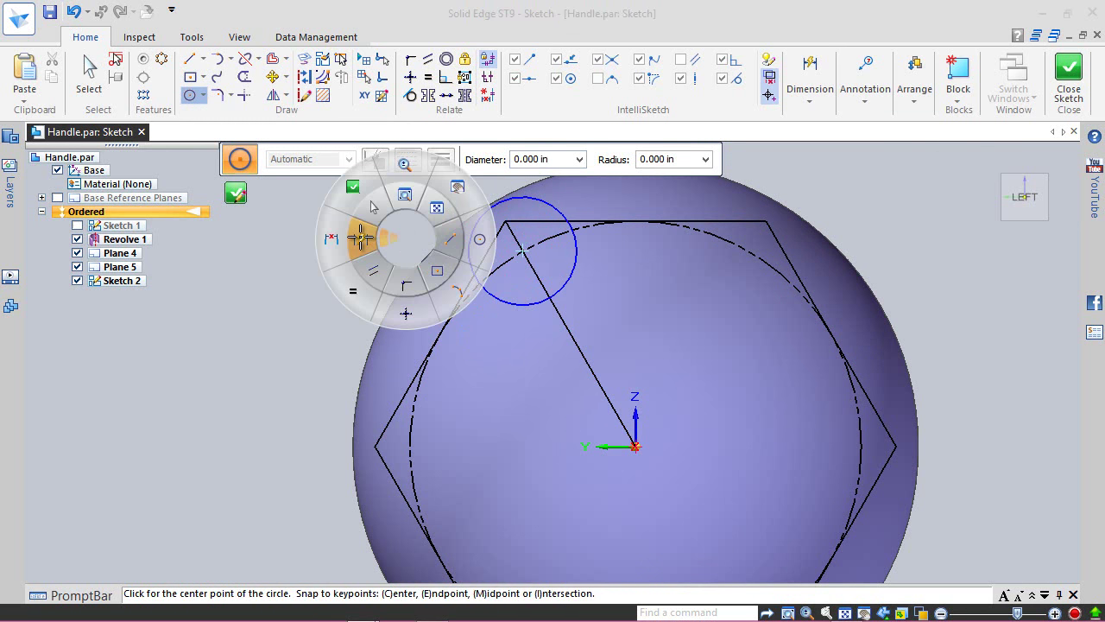
pyautogui.click(361, 237)
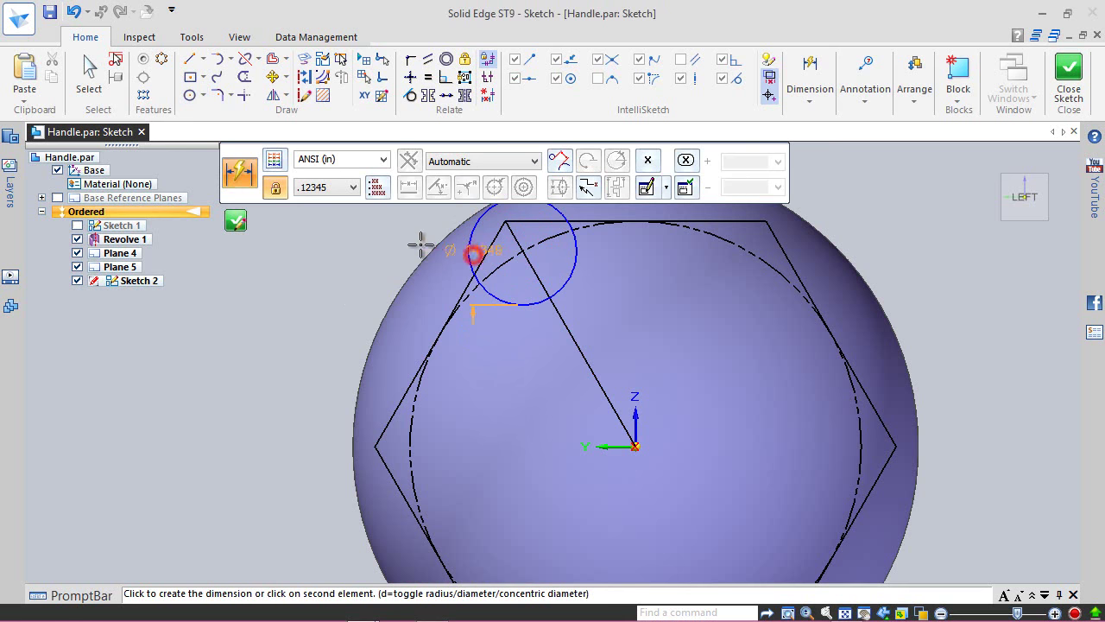
pyautogui.press('d')
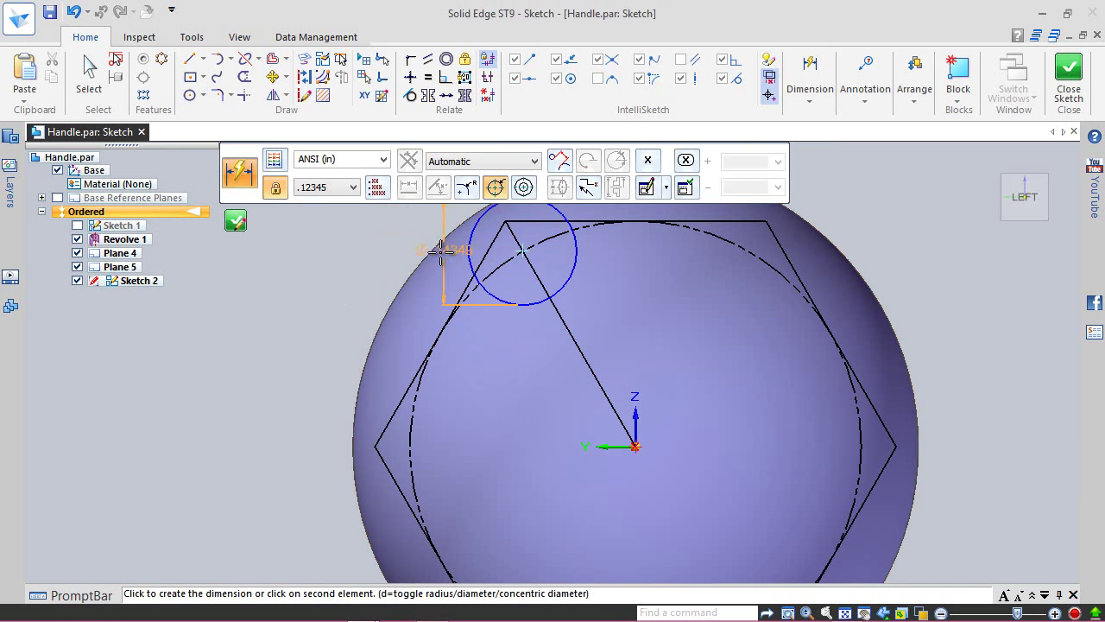
pyautogui.click(419, 293)
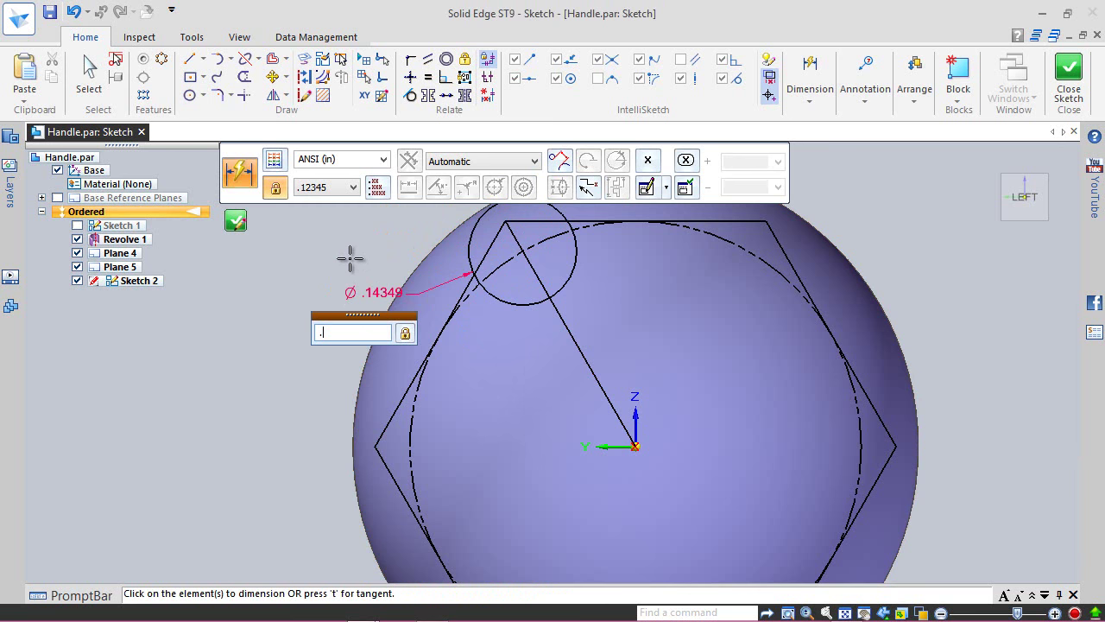
pyautogui.write('.15')
pyautogui.press('Return')
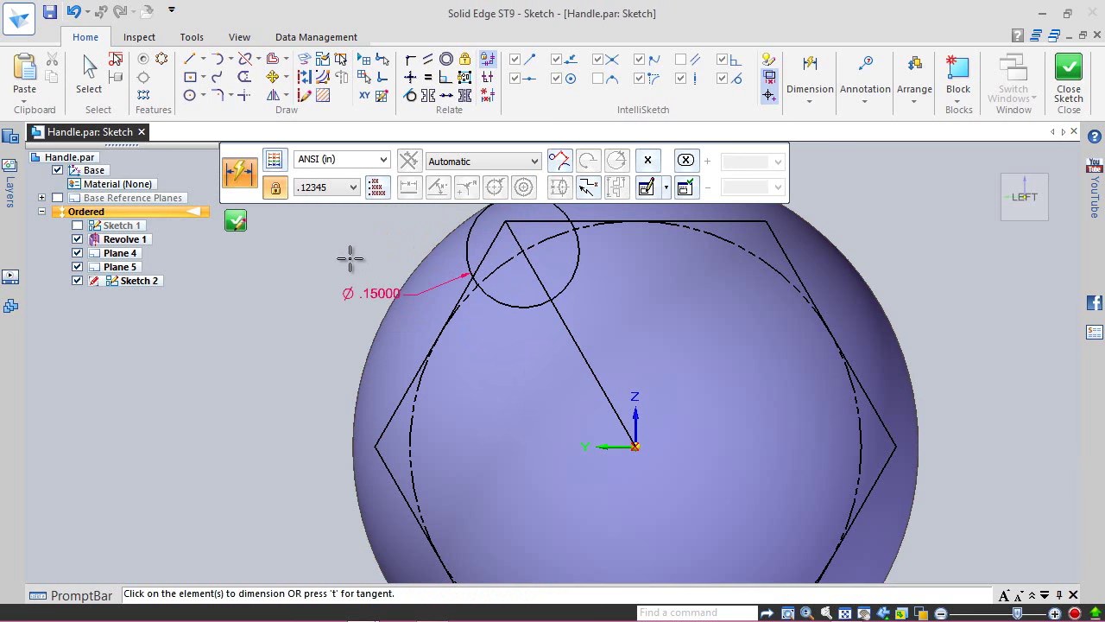
pyautogui.press('Escape')
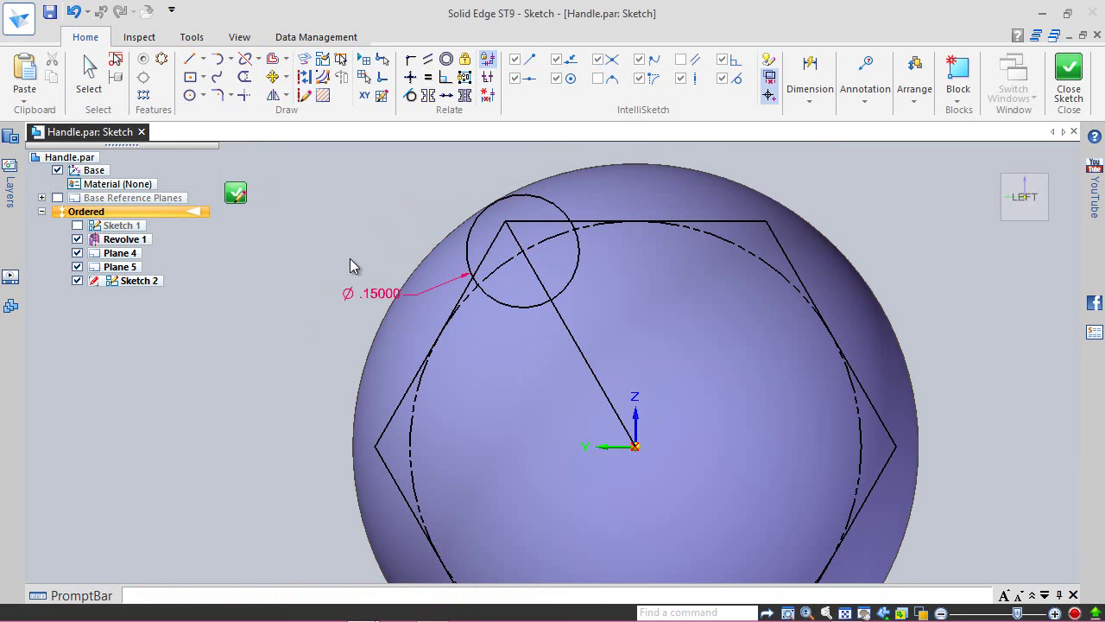
# - Trim away the part of the small circle inside the hexagon, leaving only the arc outside its upper-left vertex
pyautogui.click(245, 77)
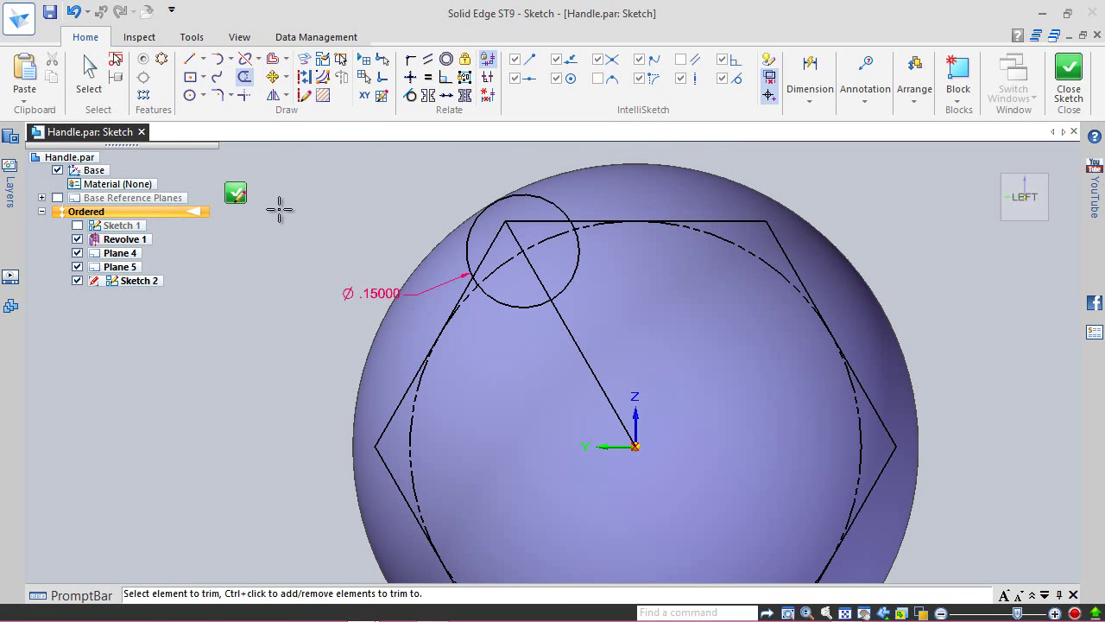
pyautogui.press('Escape')
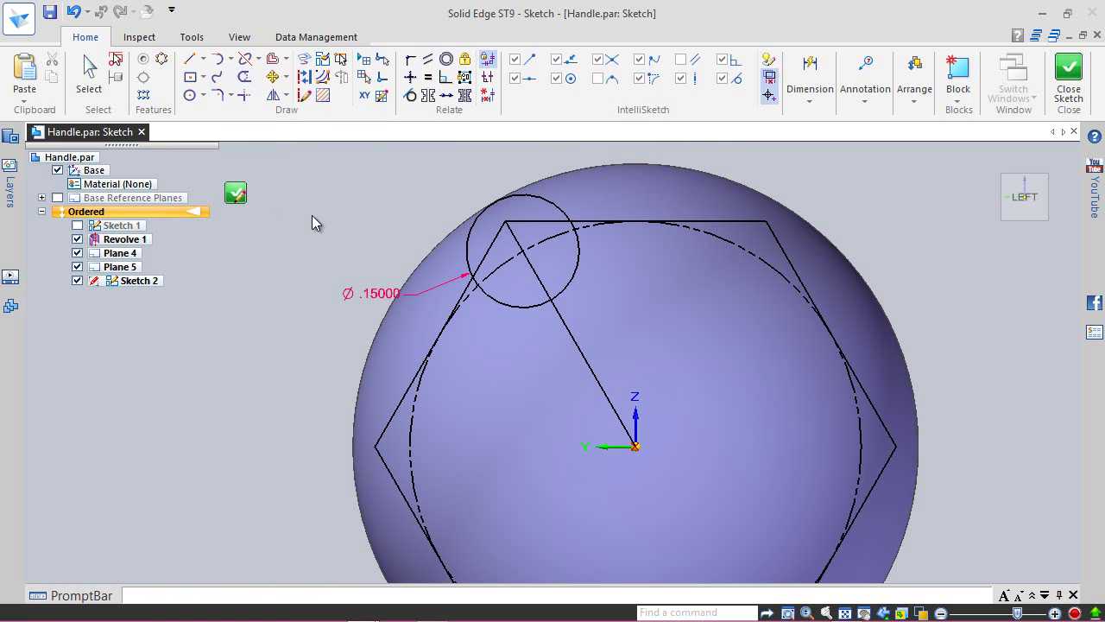
pyautogui.click(245, 76)
pyautogui.click(497, 308)
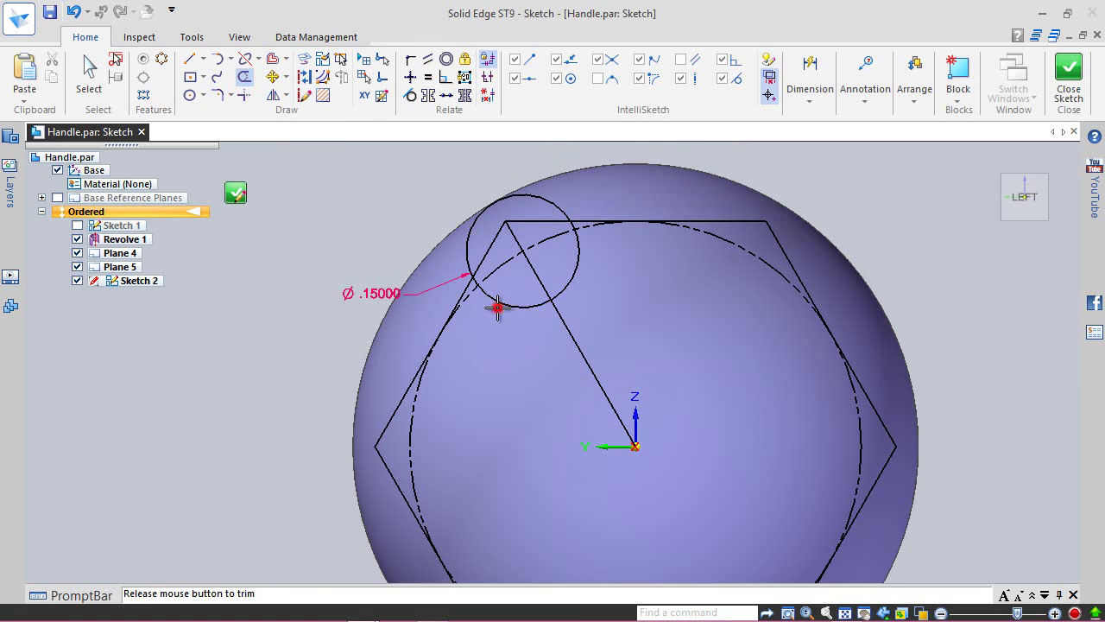
pyautogui.click(578, 264)
pyautogui.scroll(3, 543, 230)
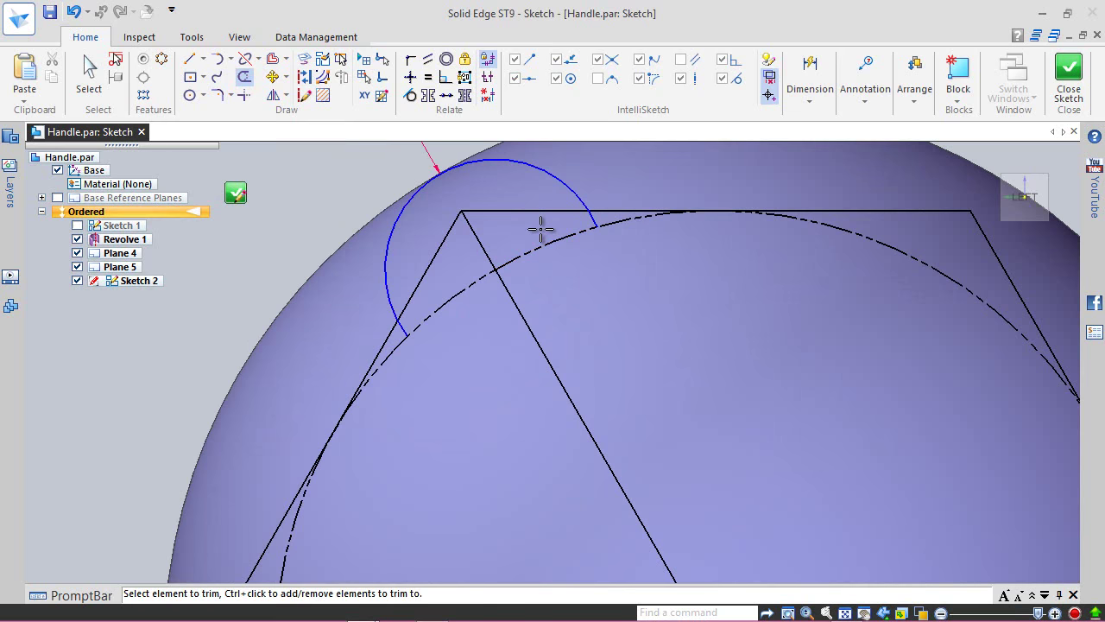
pyautogui.click(588, 219)
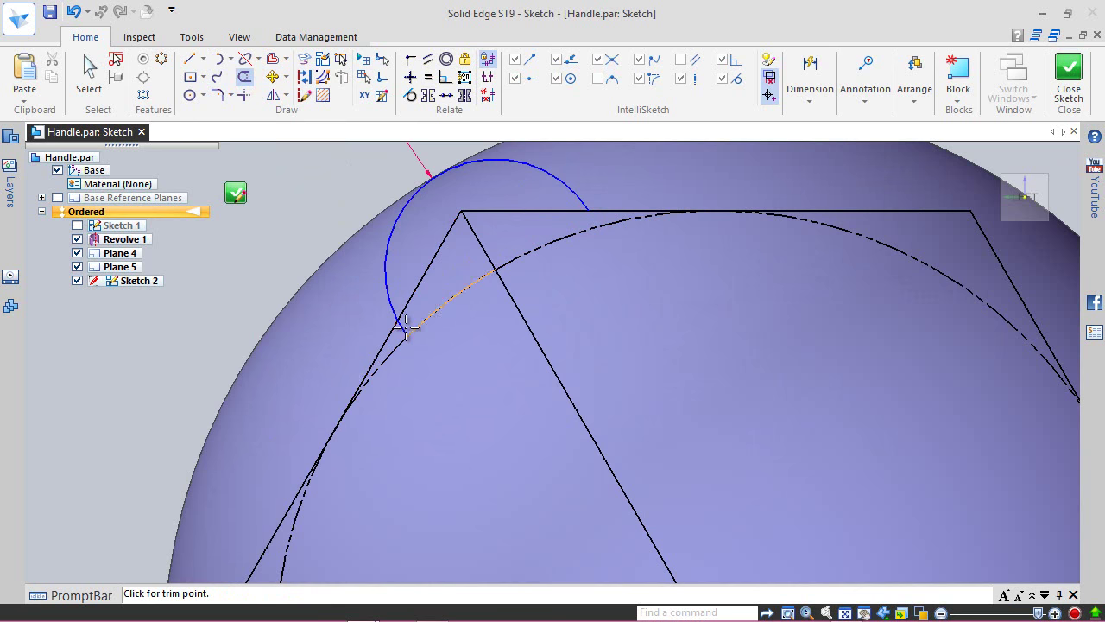
pyautogui.scroll(3, 399, 328)
pyautogui.scroll(-5, 412, 392)
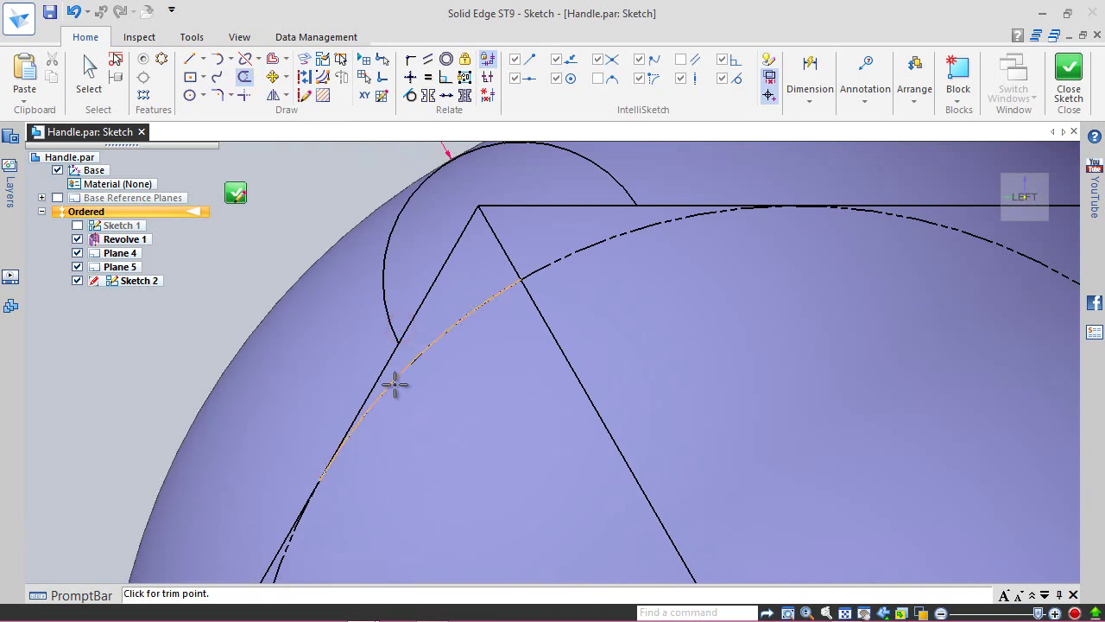
pyautogui.press('Escape')
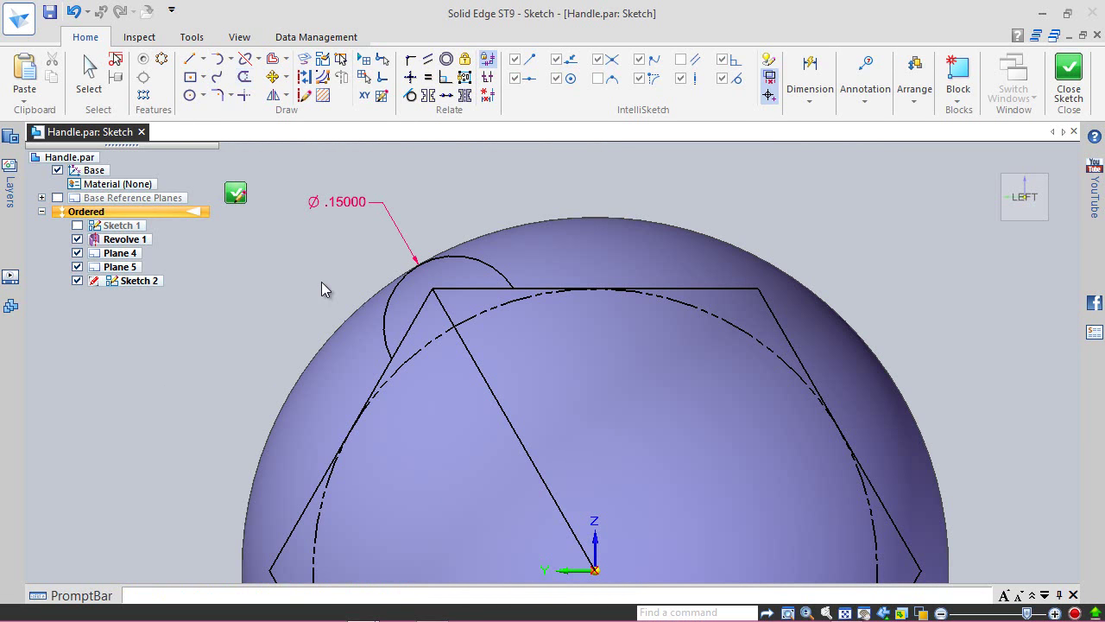
# - Convert the whole hexagon to construction geometry, selecting its sides as a chain
pyautogui.click(306, 80)
pyautogui.click(344, 168)
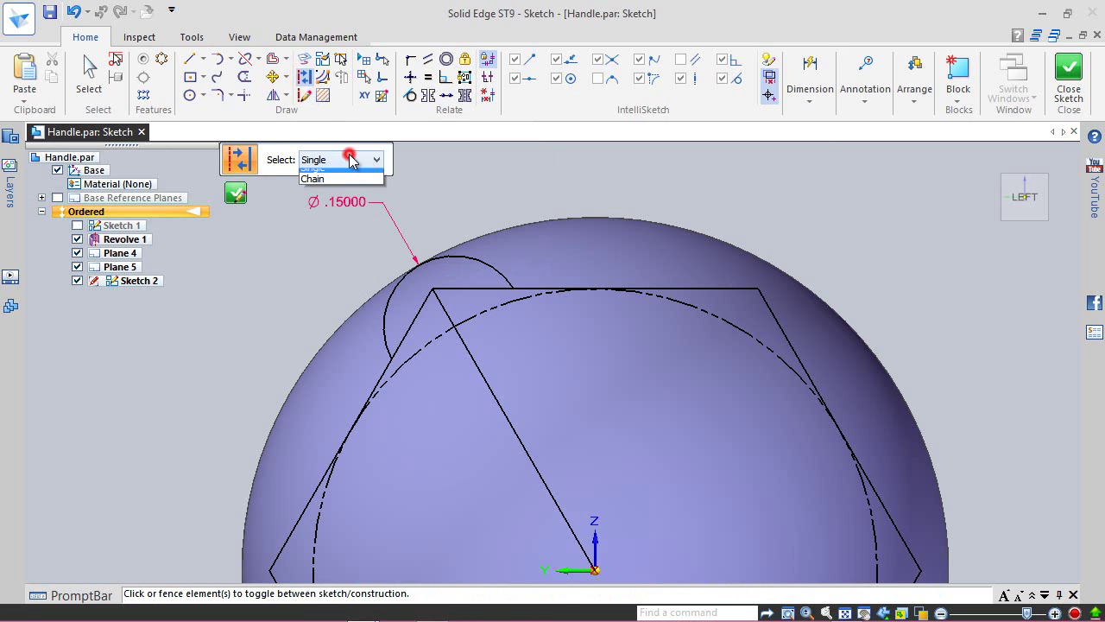
pyautogui.click(342, 183)
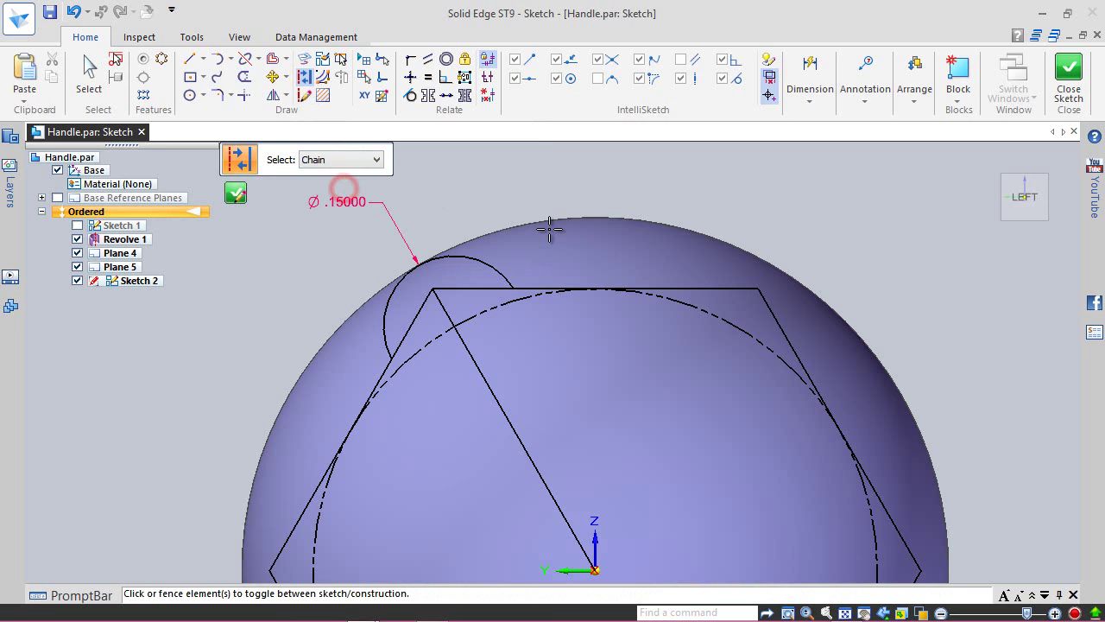
pyautogui.click(530, 287)
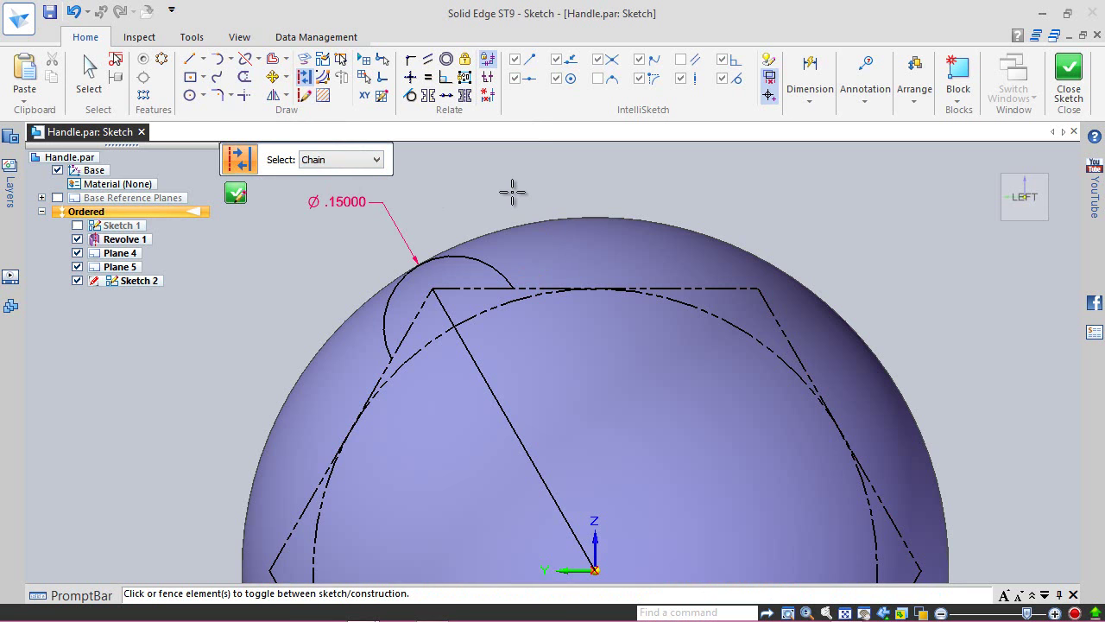
pyautogui.press('Escape')
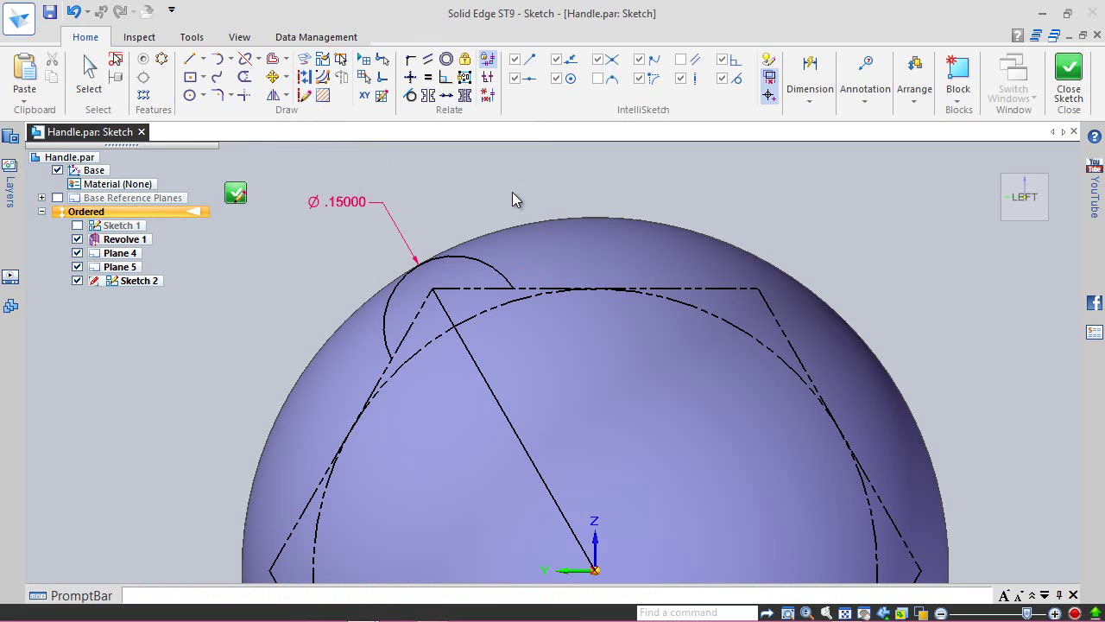
# - Save the part, close the sketch and finish the sketch feature
pyautogui.click(51, 12)
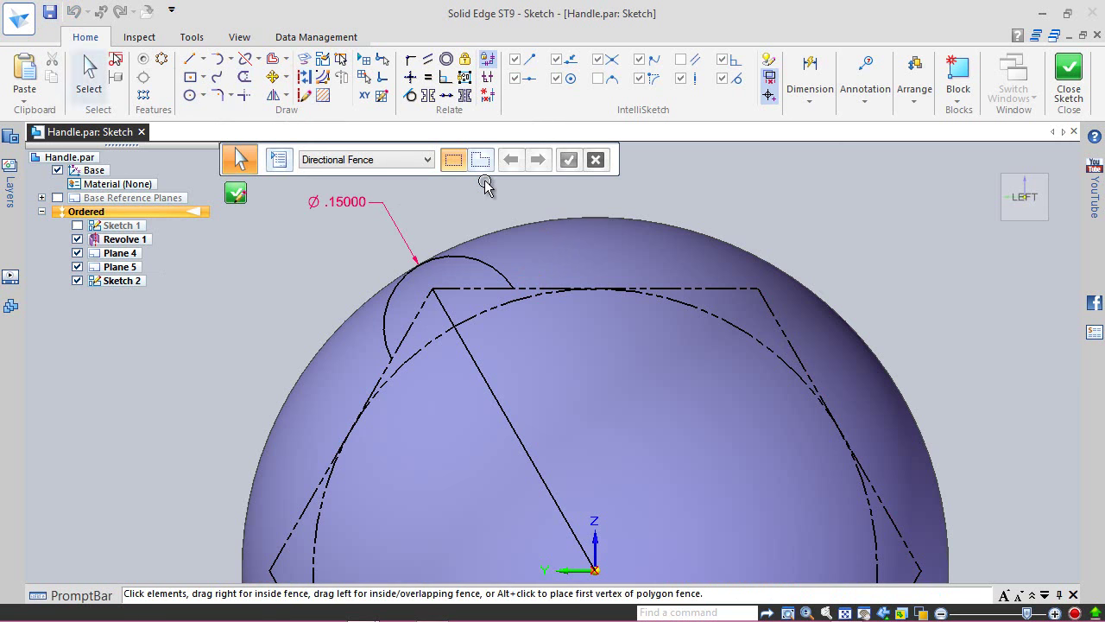
pyautogui.click(1069, 76)
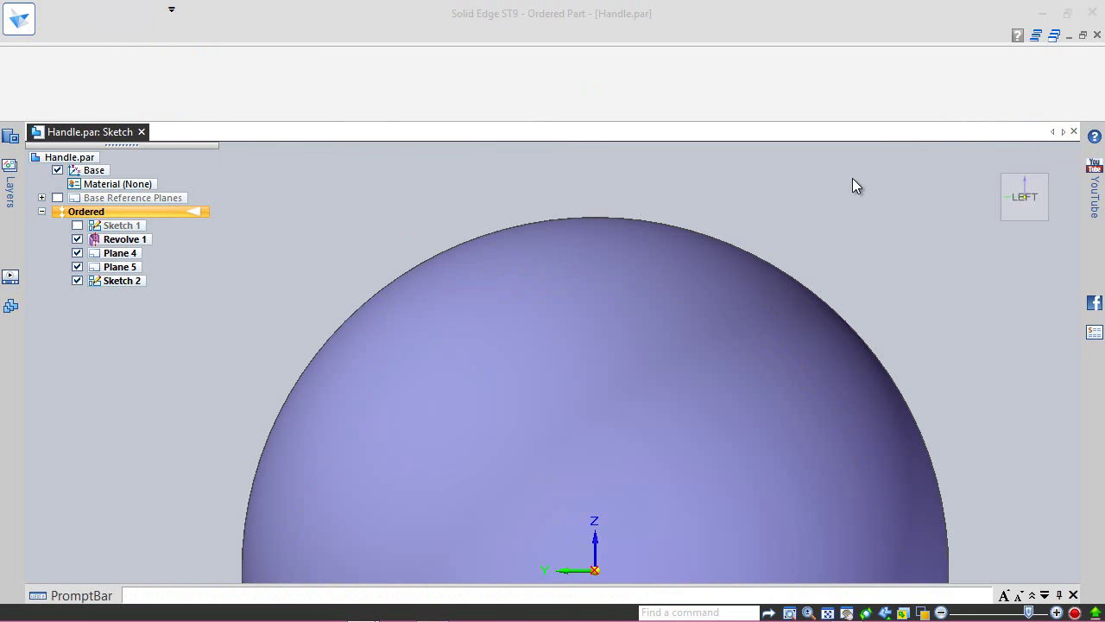
pyautogui.click(320, 160)
pyautogui.click(322, 157)
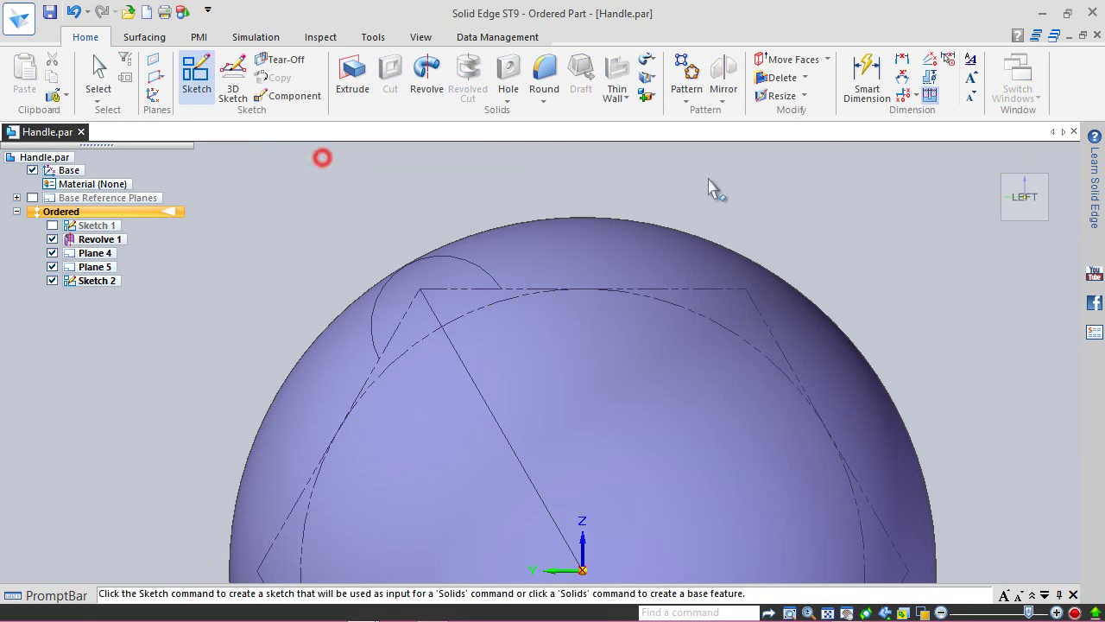
# - Create a derived curve from the small arc at the hexagon's corner, using single selection, and save the part
pyautogui.click(1047, 177)
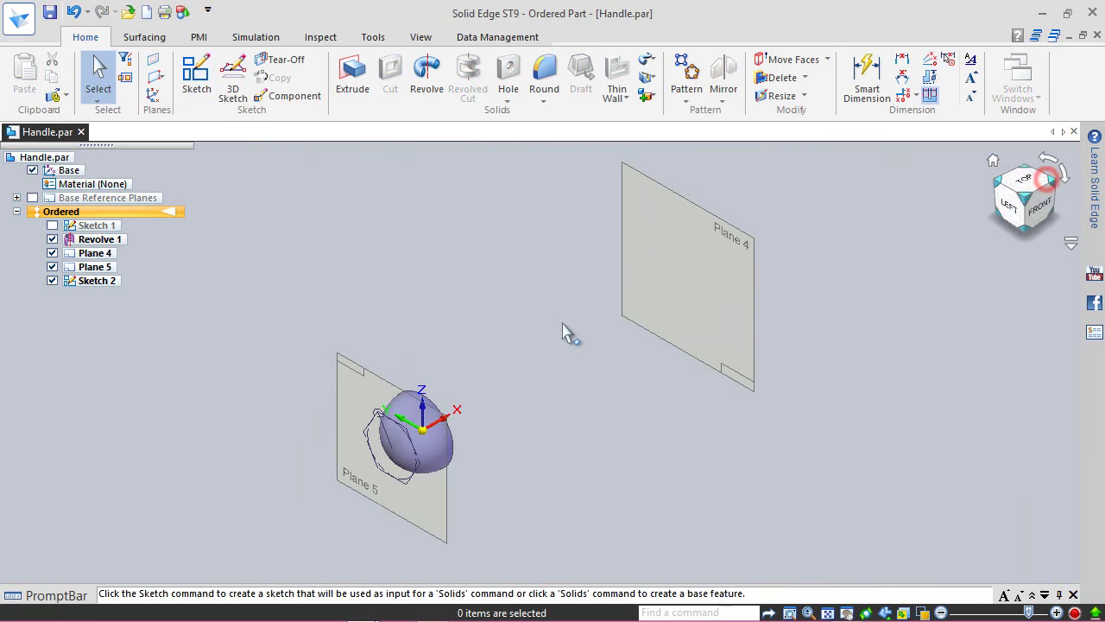
pyautogui.scroll(5, 382, 506)
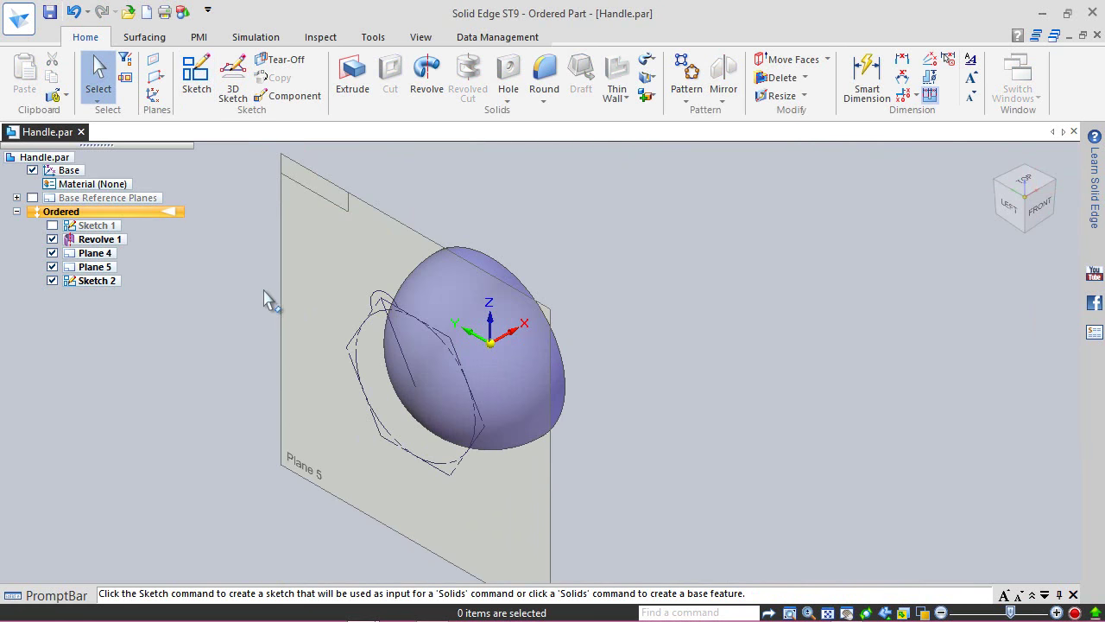
pyautogui.click(145, 38)
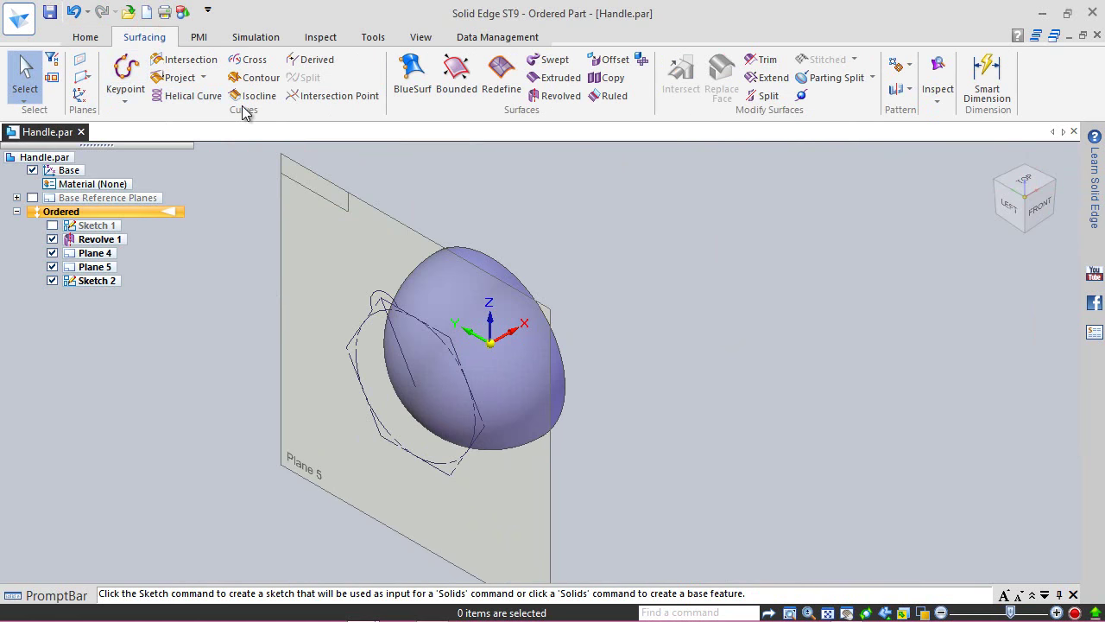
pyautogui.click(313, 63)
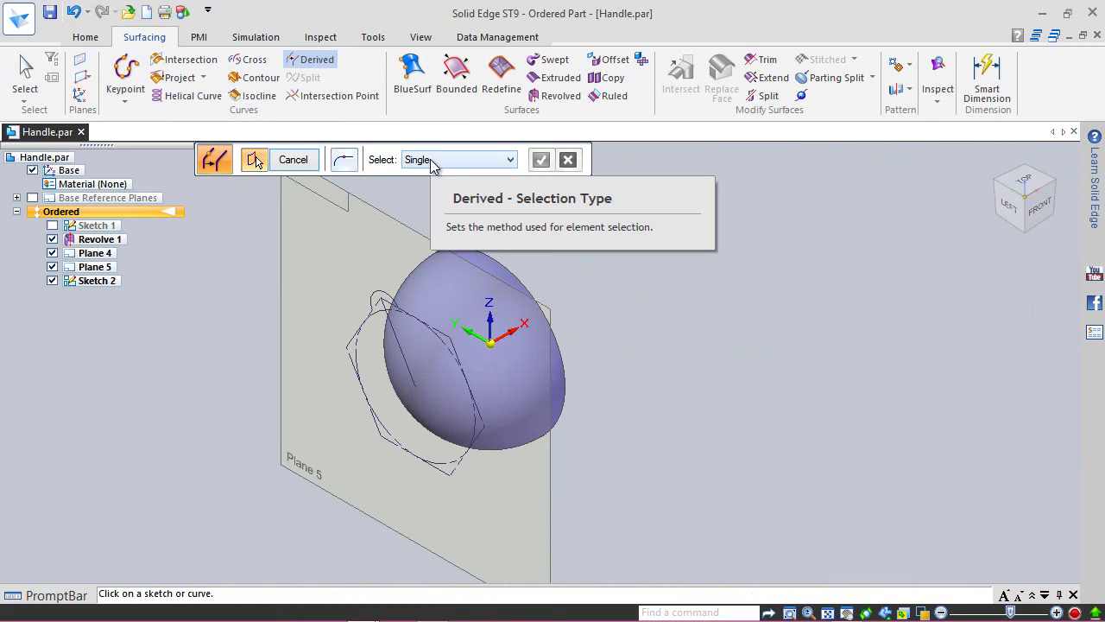
pyautogui.click(383, 281)
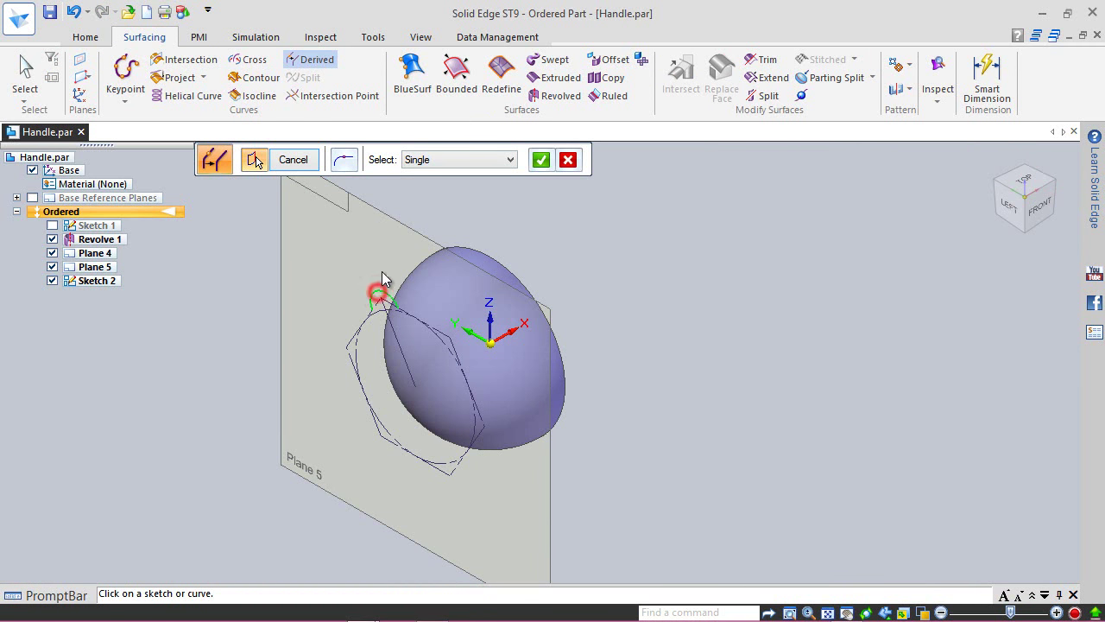
pyautogui.click(542, 162)
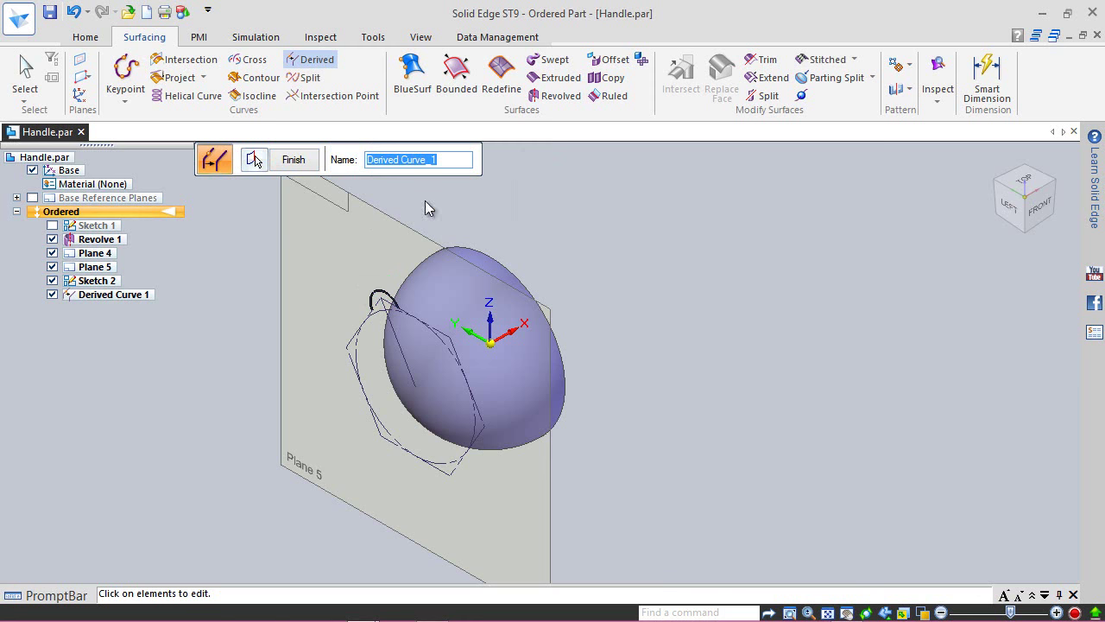
pyautogui.click(292, 160)
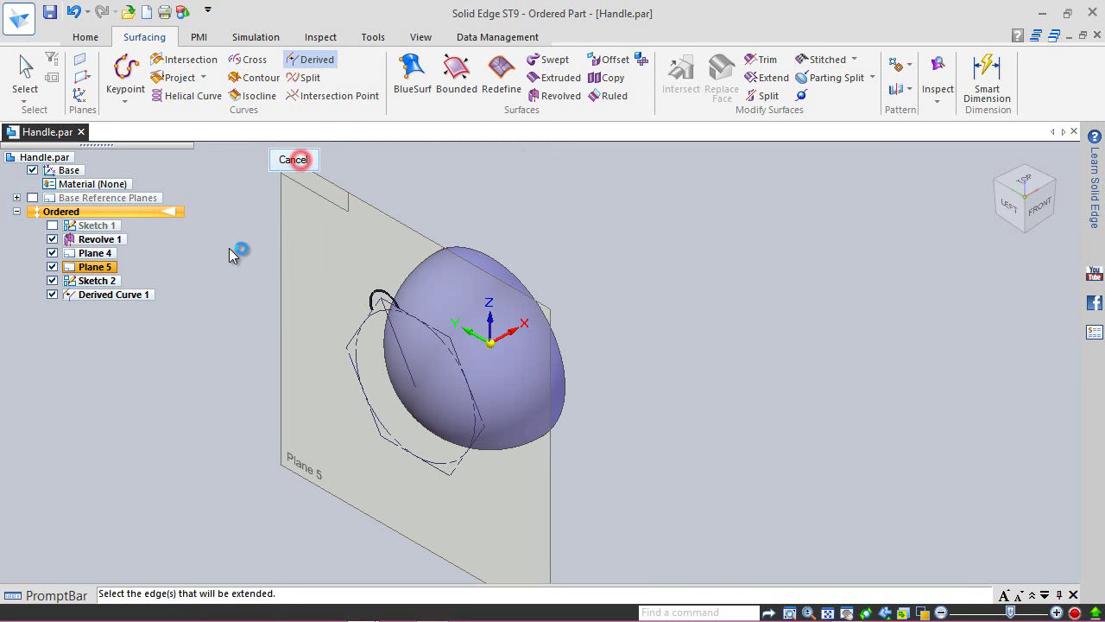
pyautogui.click(290, 161)
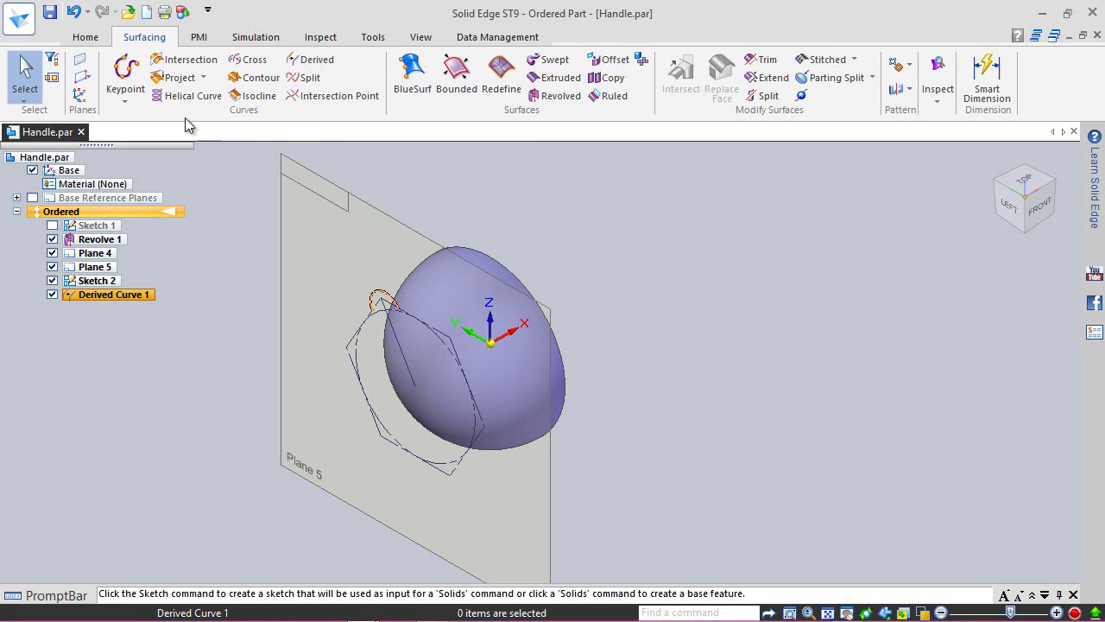
pyautogui.click(86, 36)
pyautogui.click(49, 11)
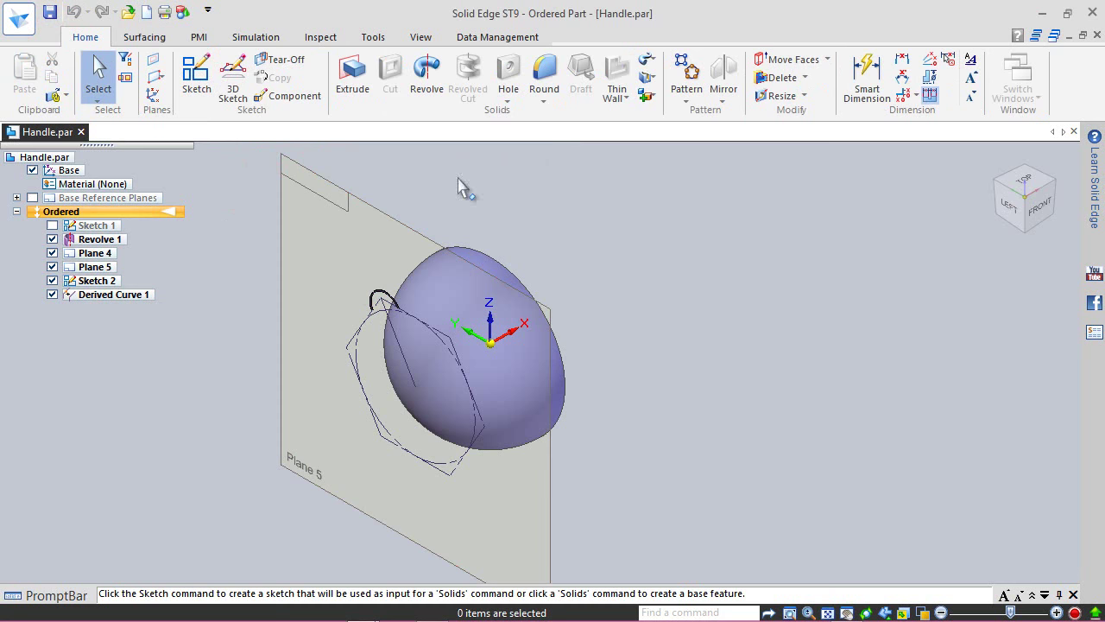
# - Start a curve pattern of the derived arc, picked with single selection, using Plane 5 as the coincident profile plane
pyautogui.click(690, 83)
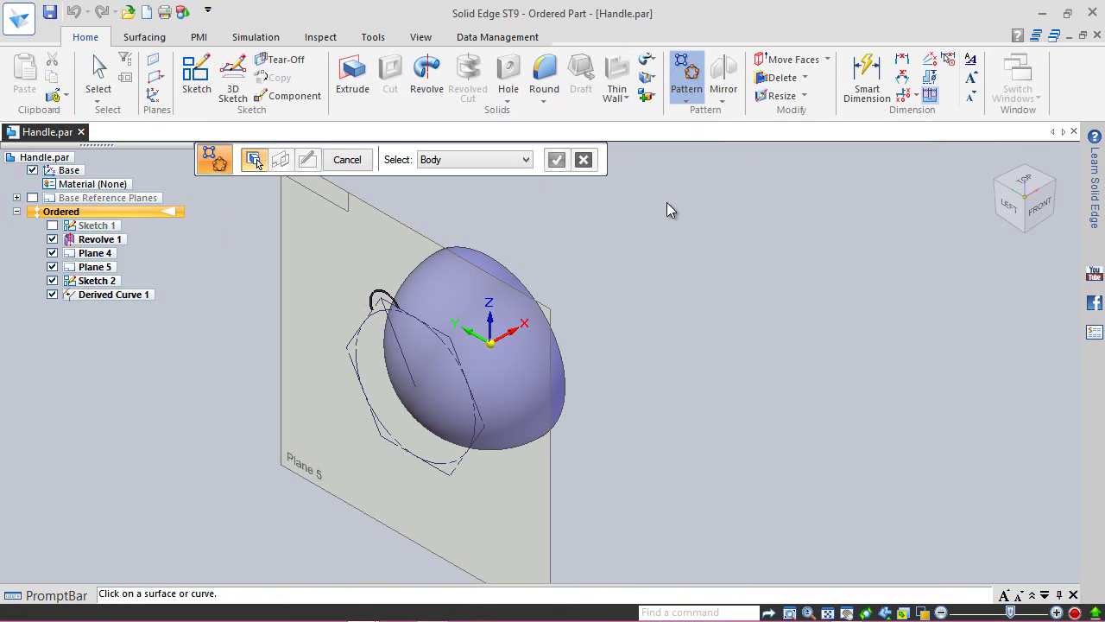
pyautogui.click(489, 160)
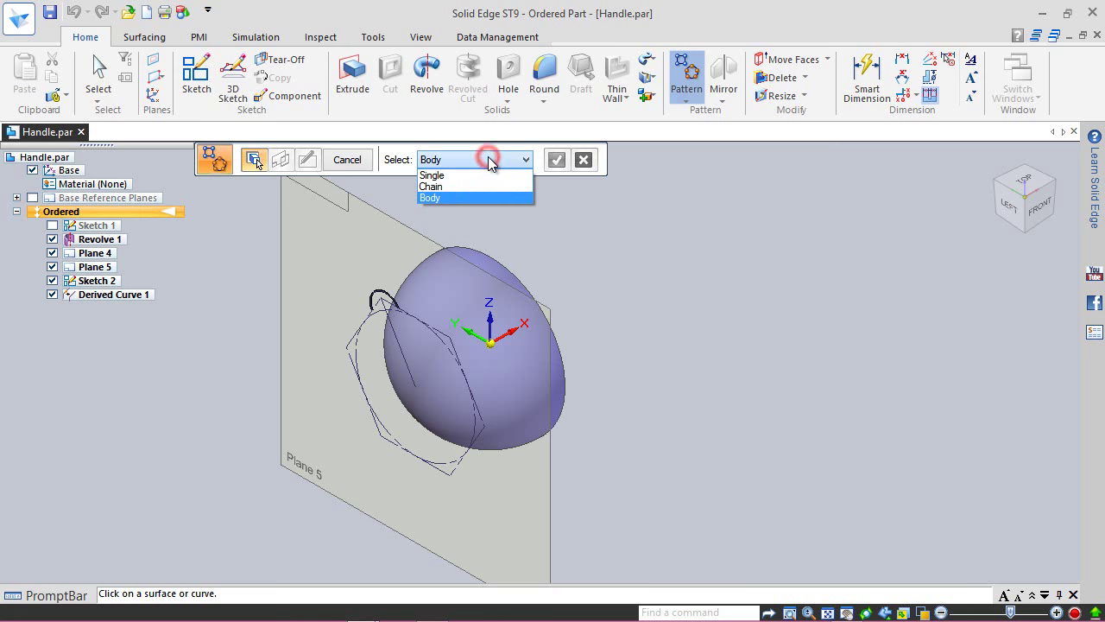
pyautogui.click(466, 175)
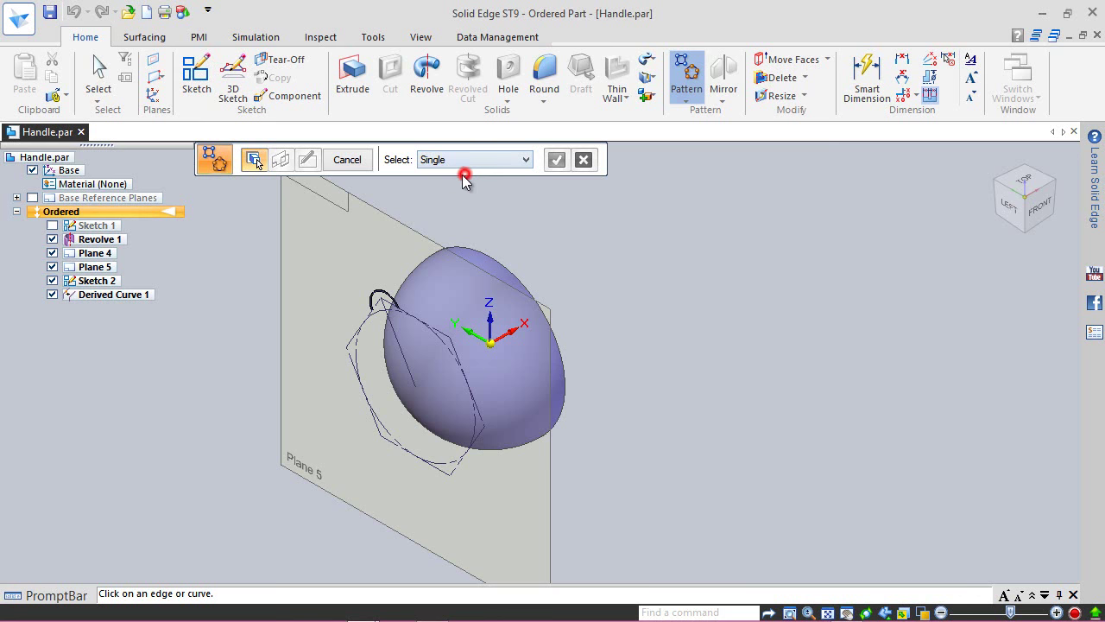
pyautogui.click(377, 299)
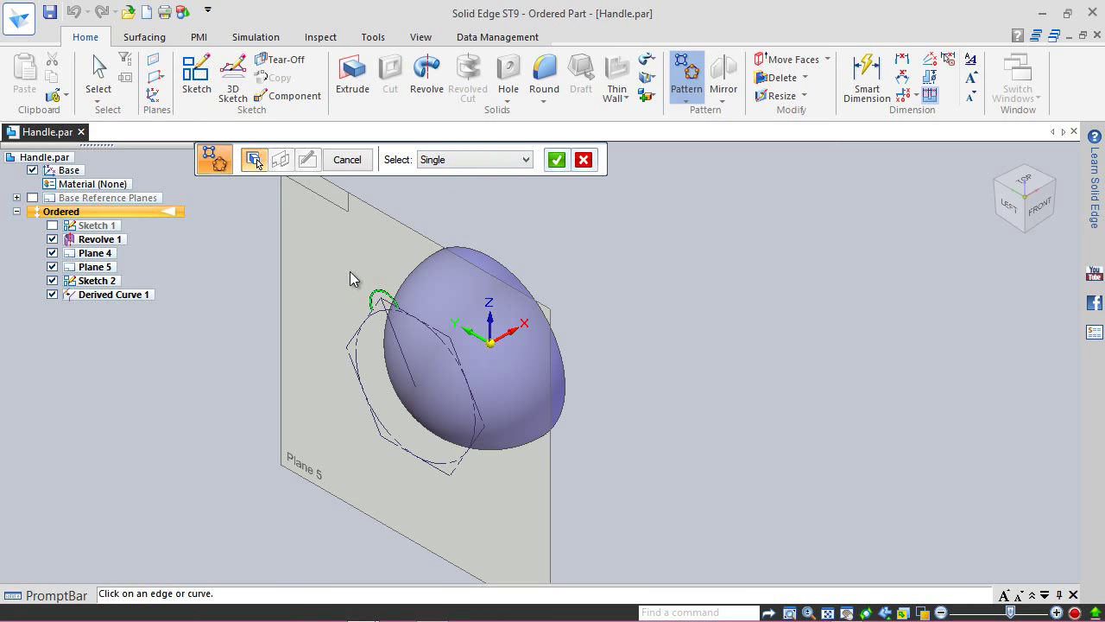
pyautogui.click(556, 160)
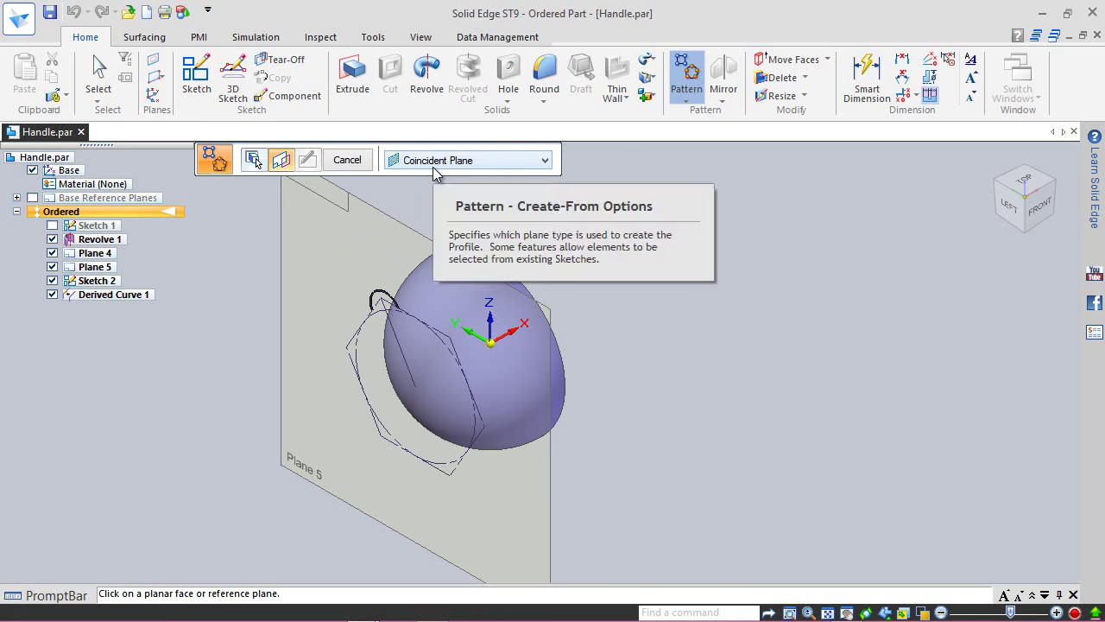
pyautogui.click(388, 213)
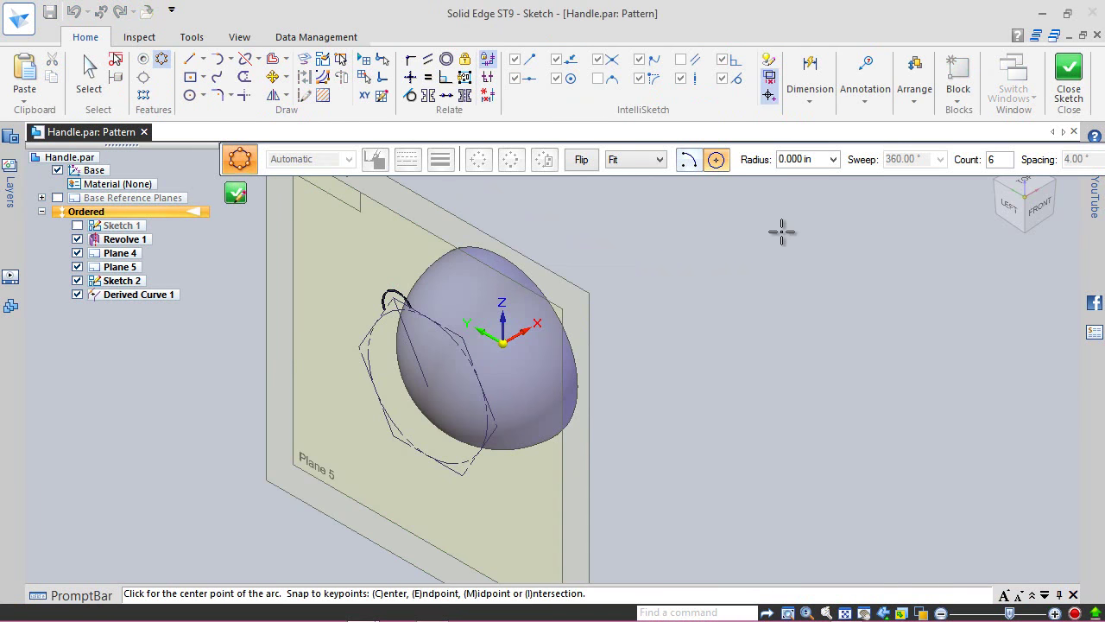
# - Define a full-circle Fit pattern with a count of 6, centred on the origin and starting at the arc's lower endpoint
pyautogui.click(1006, 206)
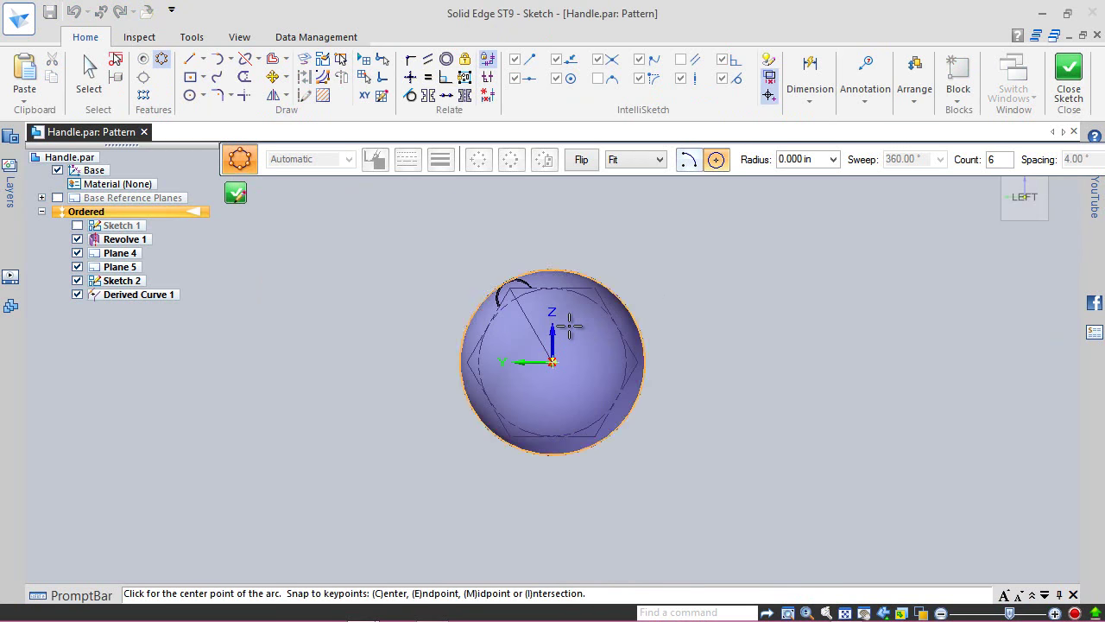
pyautogui.scroll(3, 562, 321)
pyautogui.click(548, 380)
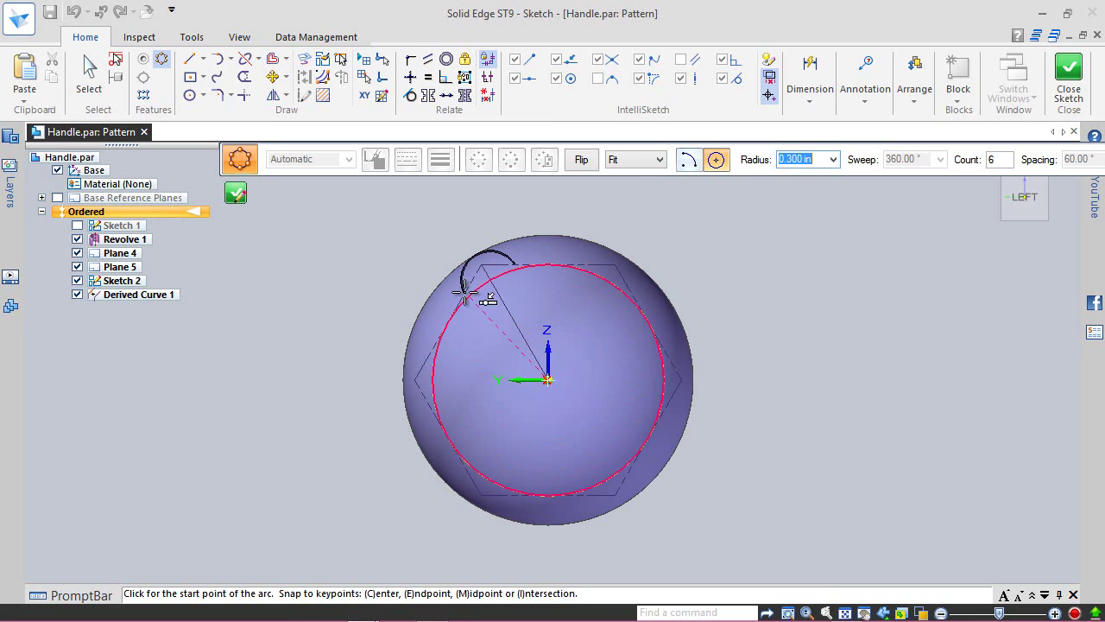
pyautogui.scroll(4, 470, 298)
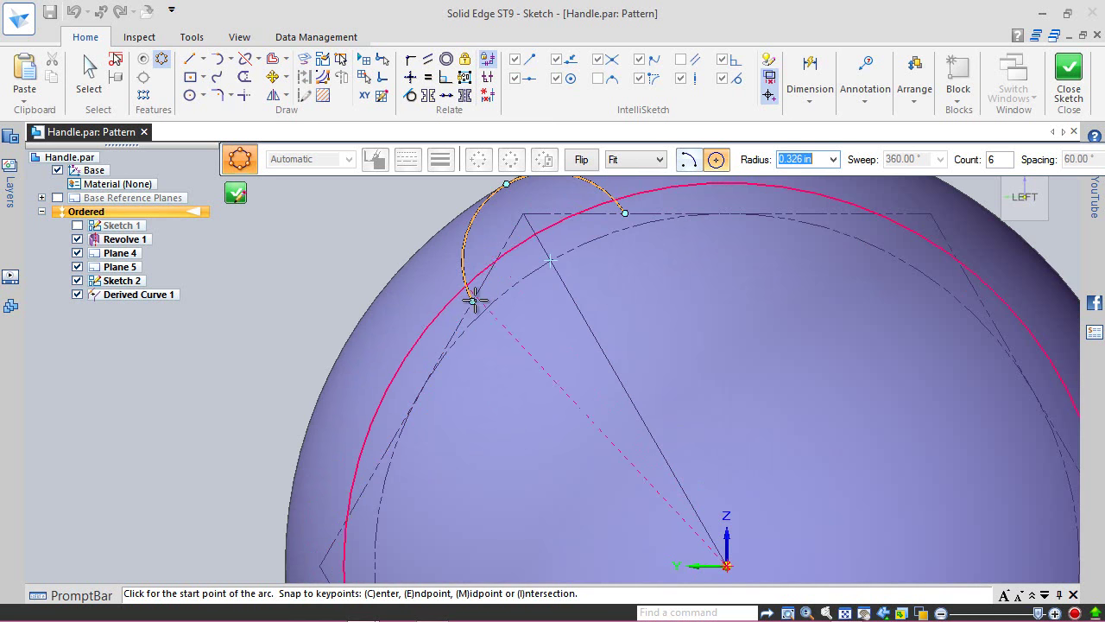
pyautogui.click(473, 300)
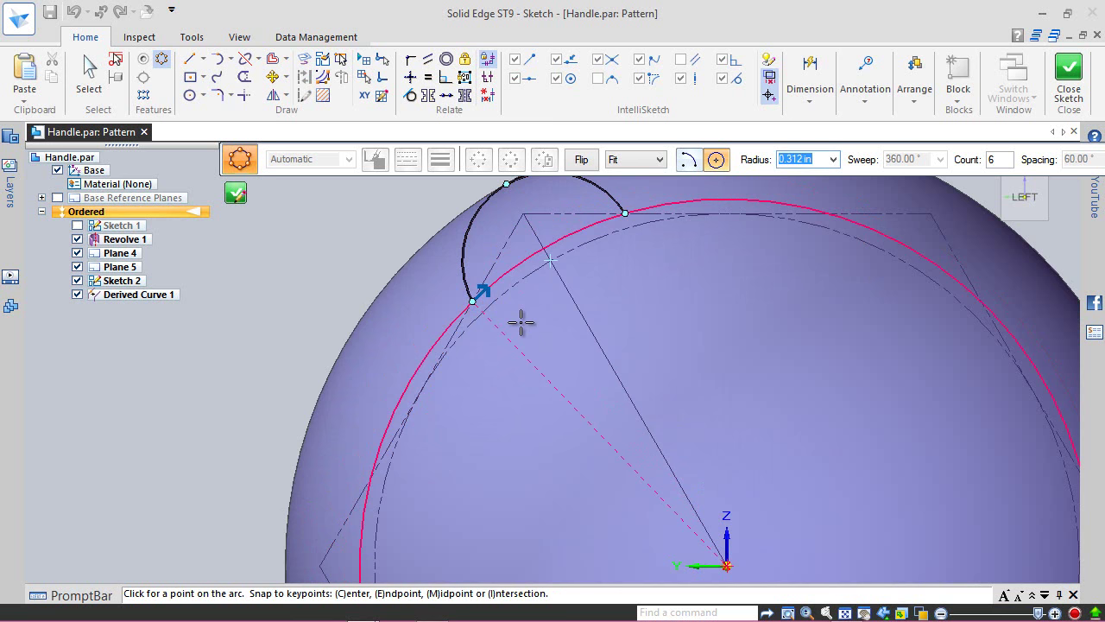
pyautogui.click(571, 237)
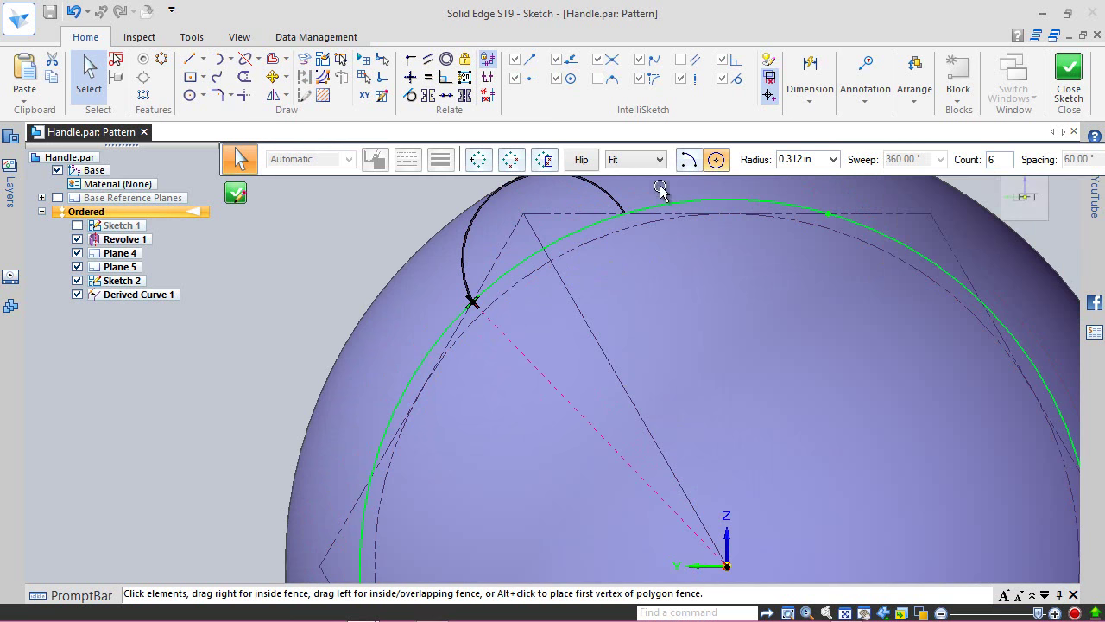
pyautogui.hotkey('ctrl', 'f')
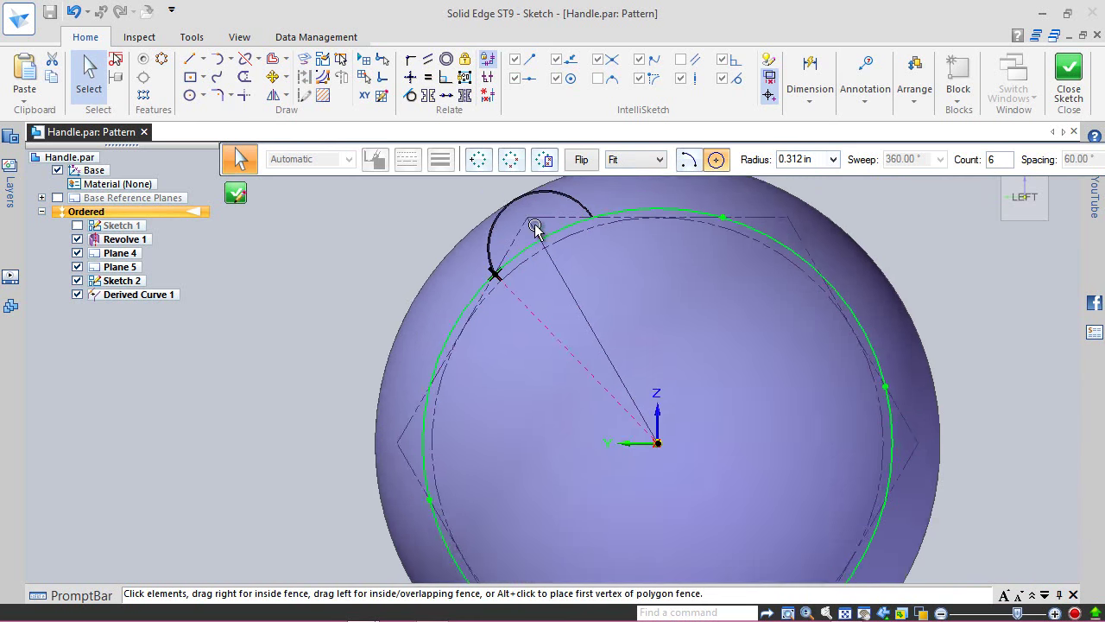
# - Close the pattern profile, finish the arc pattern and save the part
pyautogui.click(1068, 73)
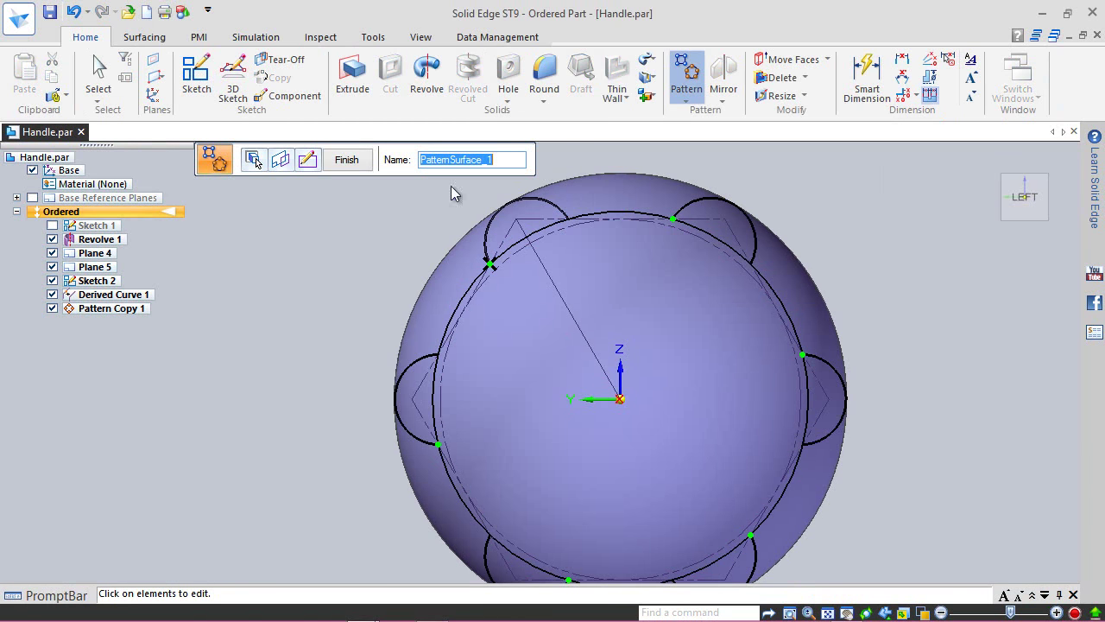
pyautogui.click(347, 161)
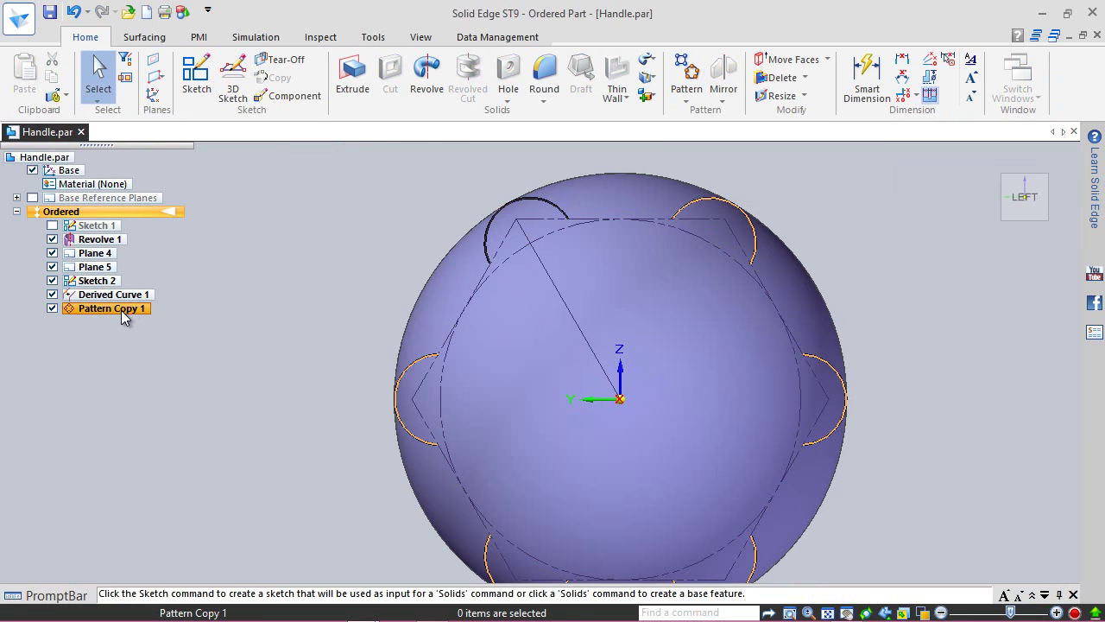
pyautogui.click(49, 12)
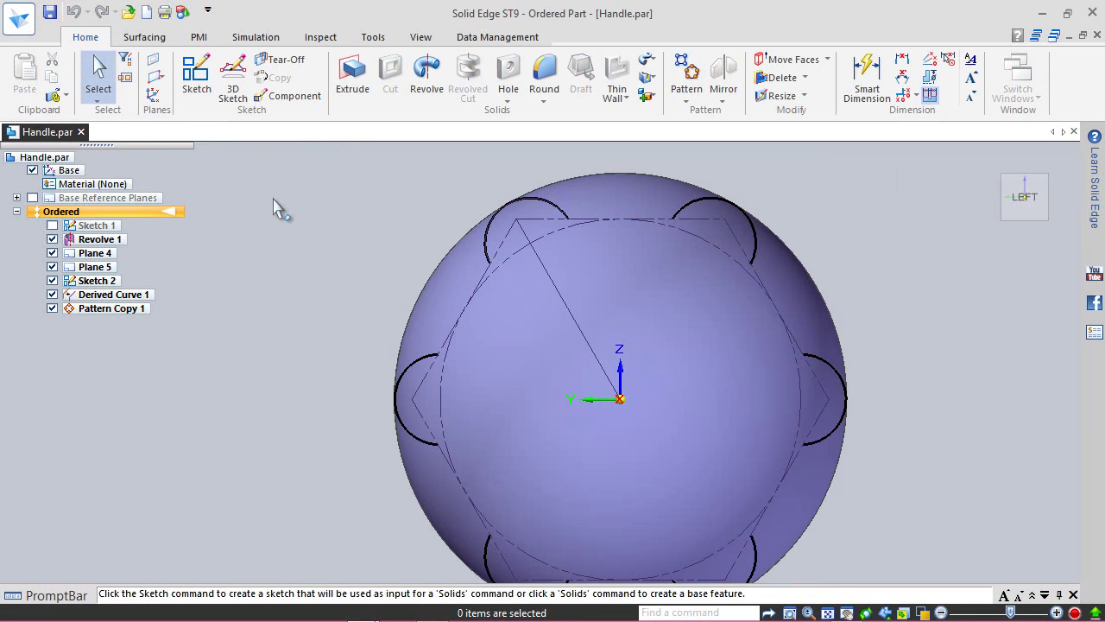
# - Hide Derived Curve 1 and show it again to compare it with the patterned copies
pyautogui.click(52, 294)
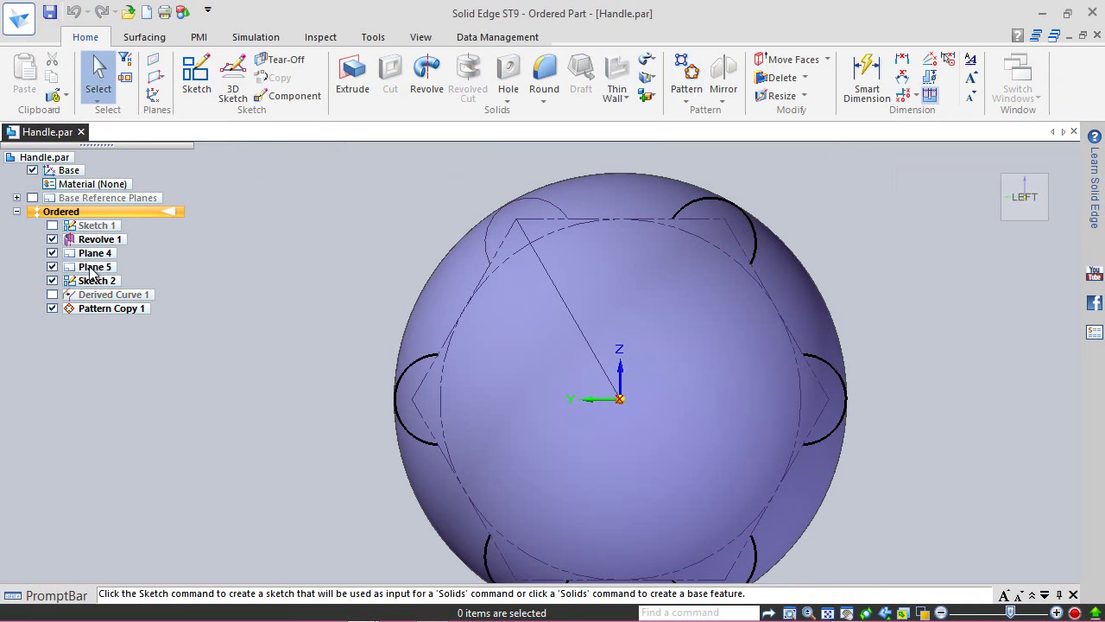
pyautogui.click(52, 294)
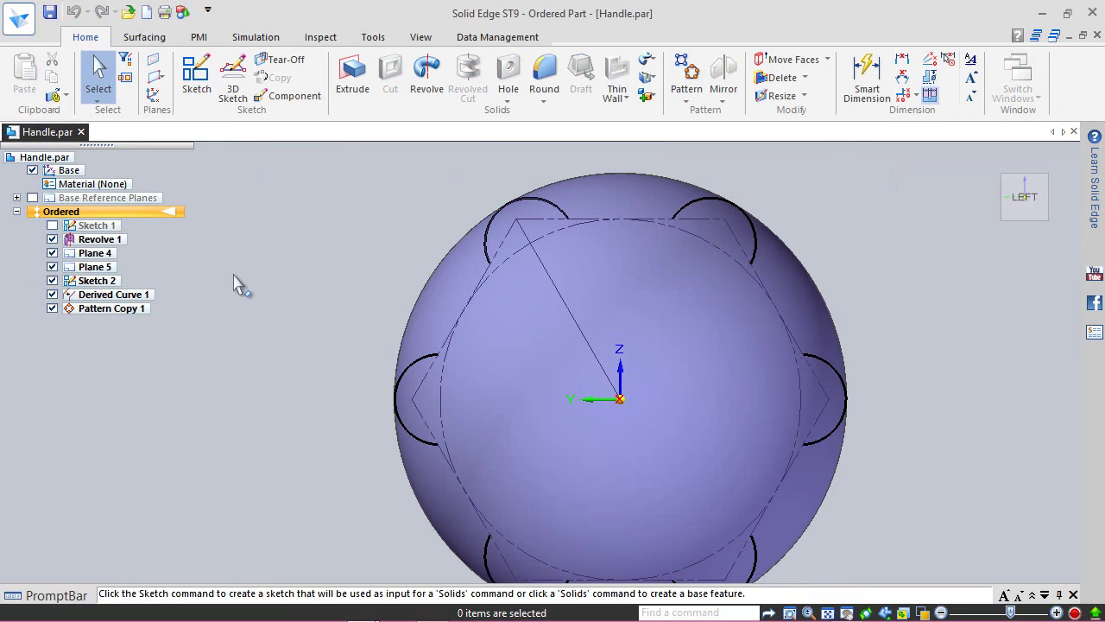
# - Sketch a line on Plane 5 along the hexagon's top side, joining the facing endpoints of the two upper arcs
pyautogui.moveTo(429, 216); pyautogui.dragTo(387, 235, button='middle')
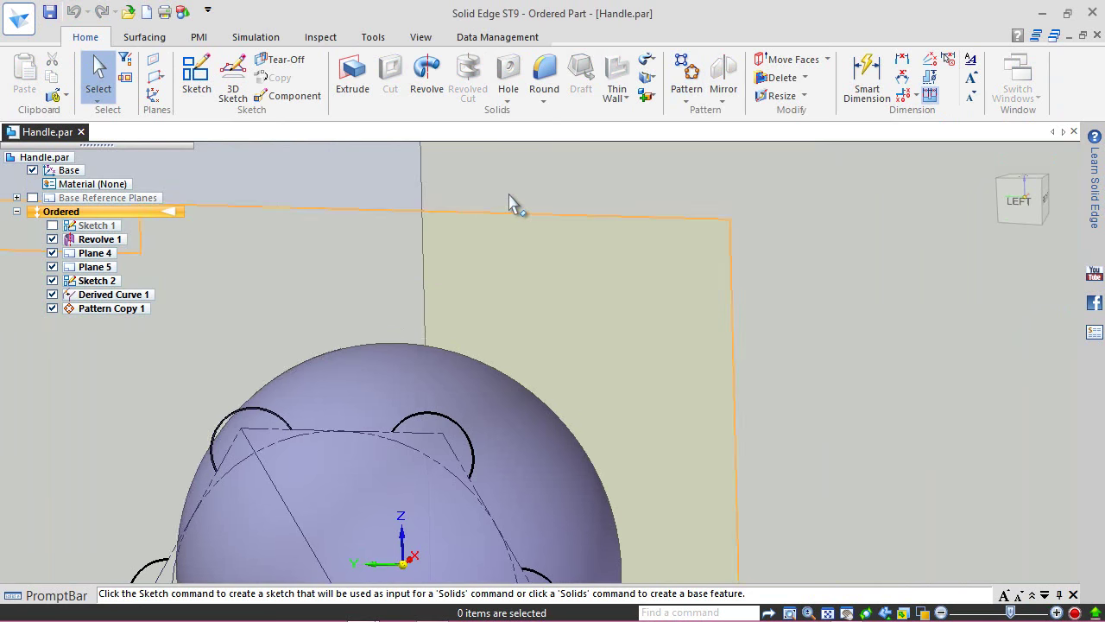
pyautogui.scroll(-3, 515, 202)
pyautogui.click(196, 76)
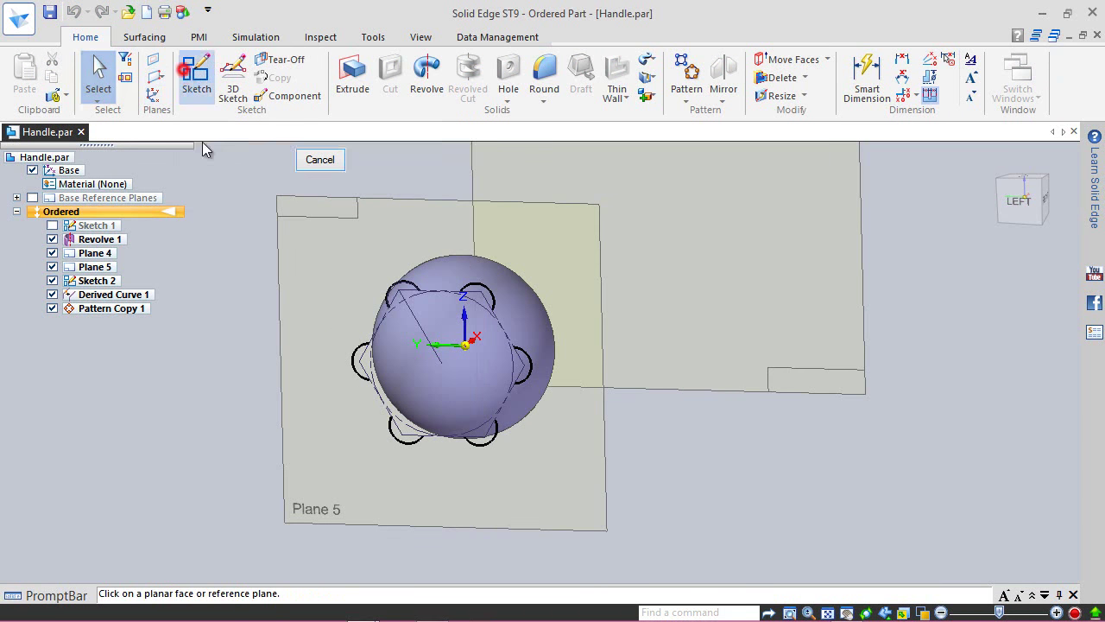
pyautogui.click(279, 257)
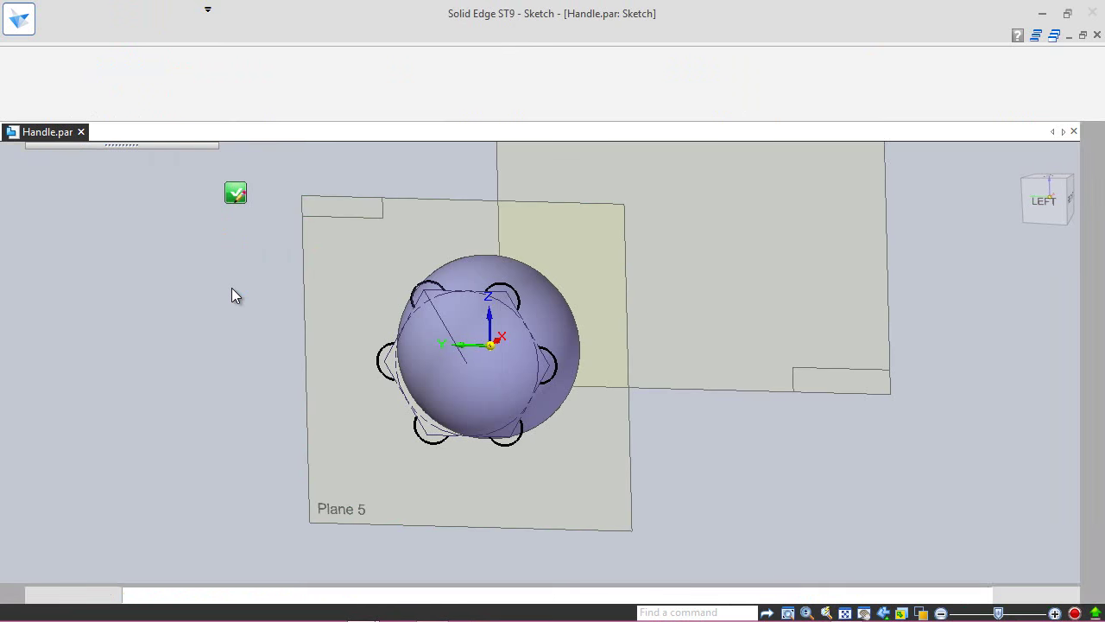
pyautogui.scroll(5, 420, 283)
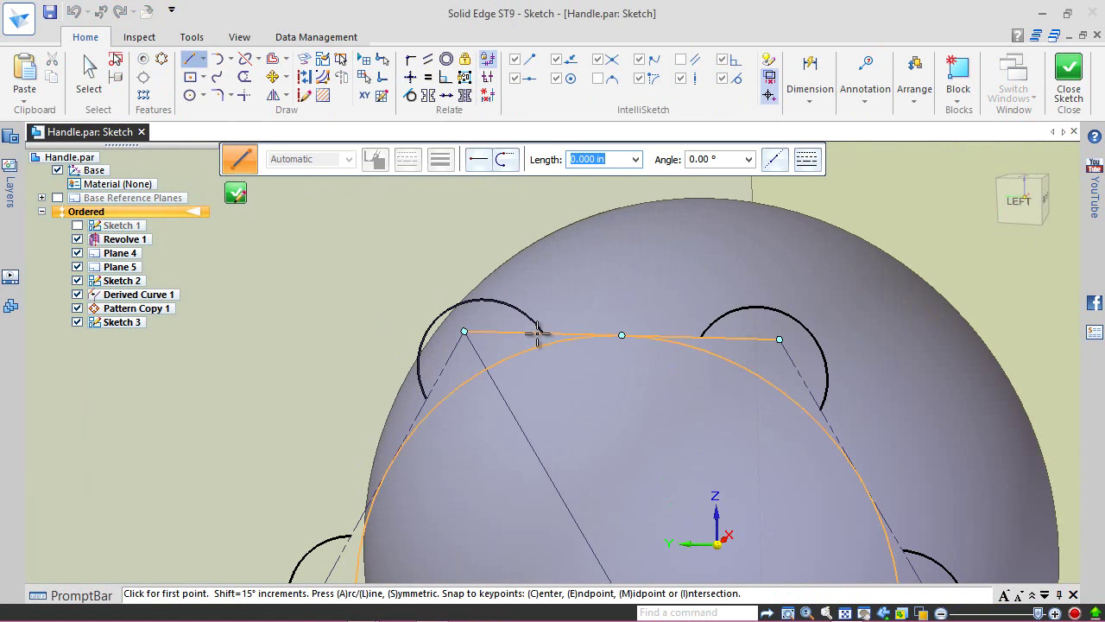
pyautogui.click(543, 332)
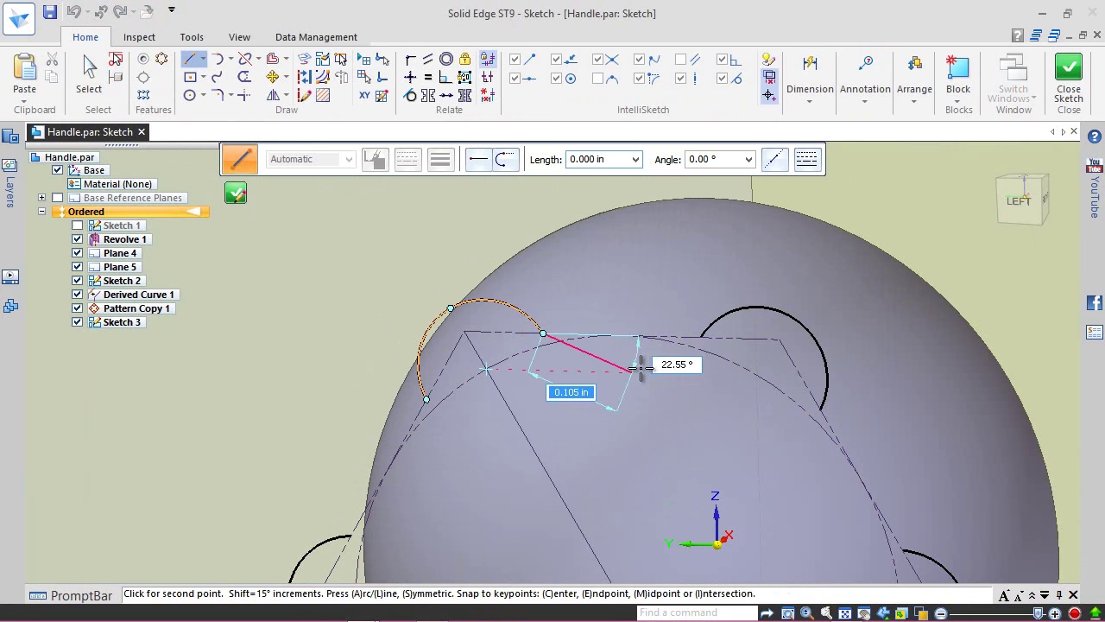
pyautogui.click(702, 336)
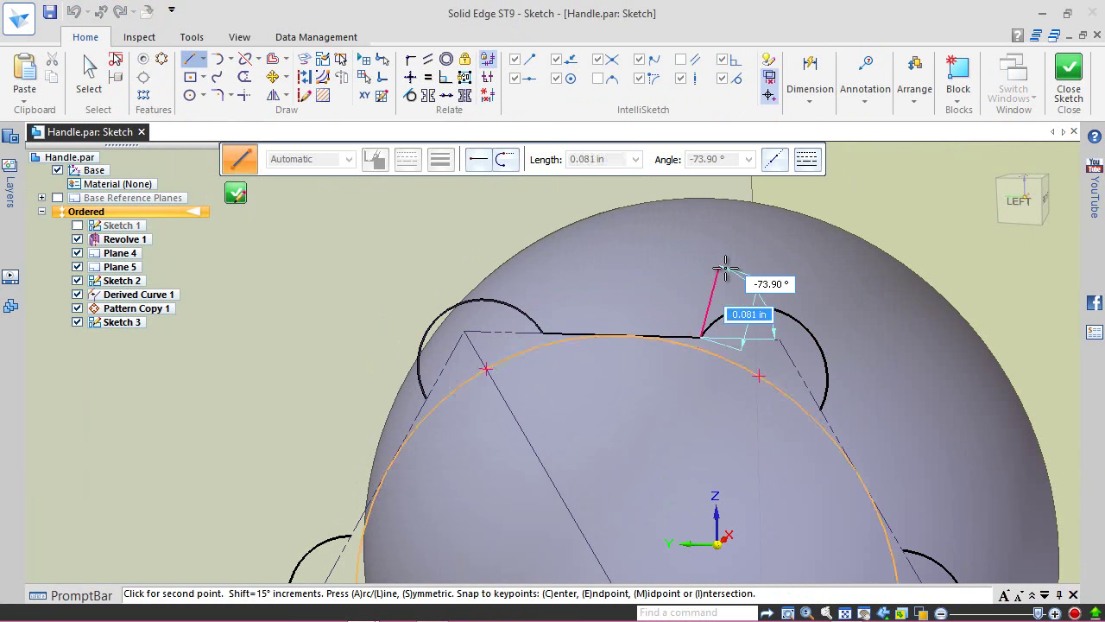
# - End the line, close and finish the sketch, and save the part
pyautogui.press('Escape')
pyautogui.press('l')
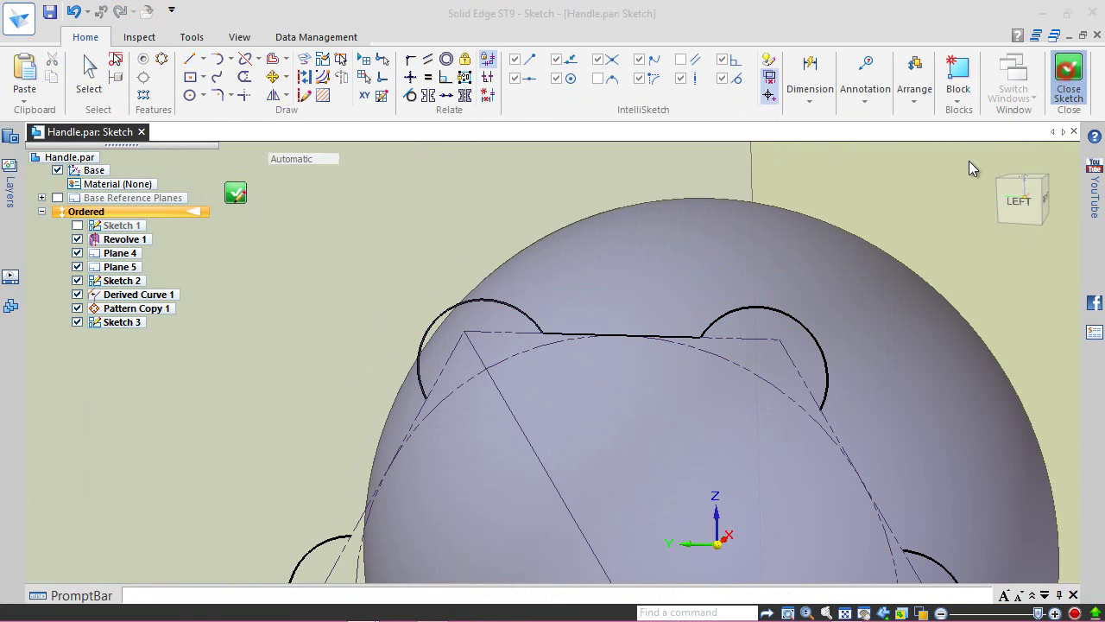
pyautogui.click(633, 345)
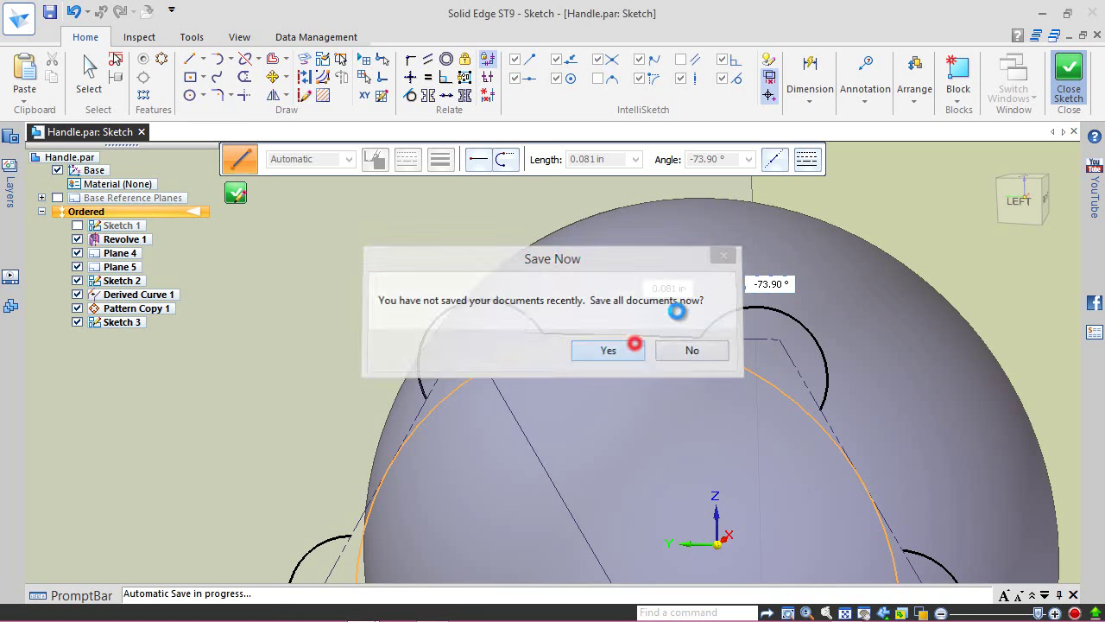
pyautogui.press('Escape')
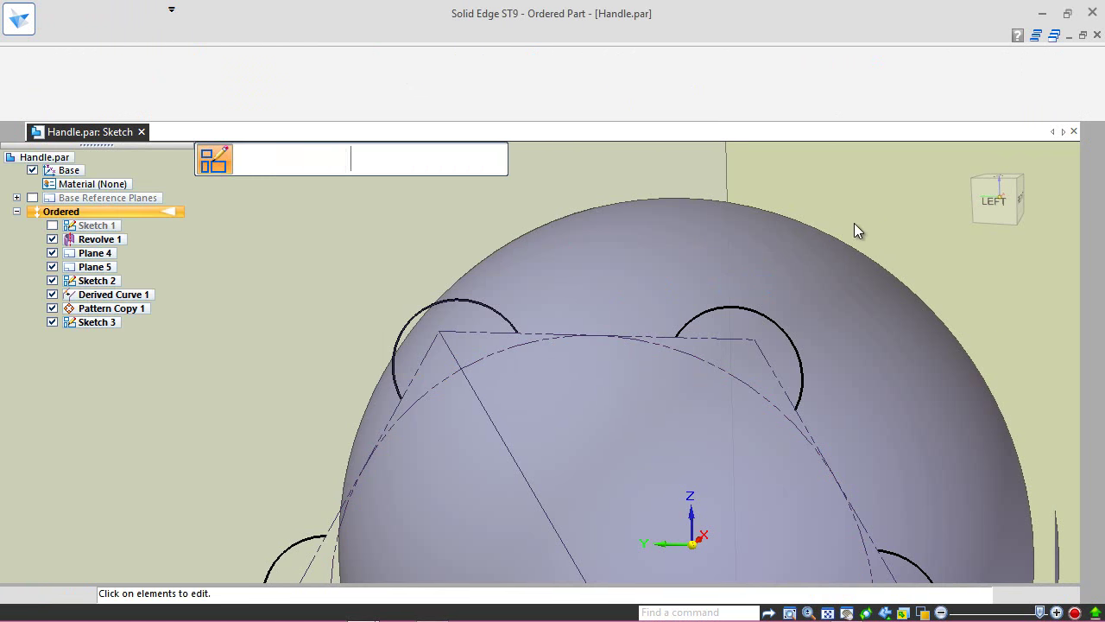
pyautogui.click(319, 160)
pyautogui.click(321, 161)
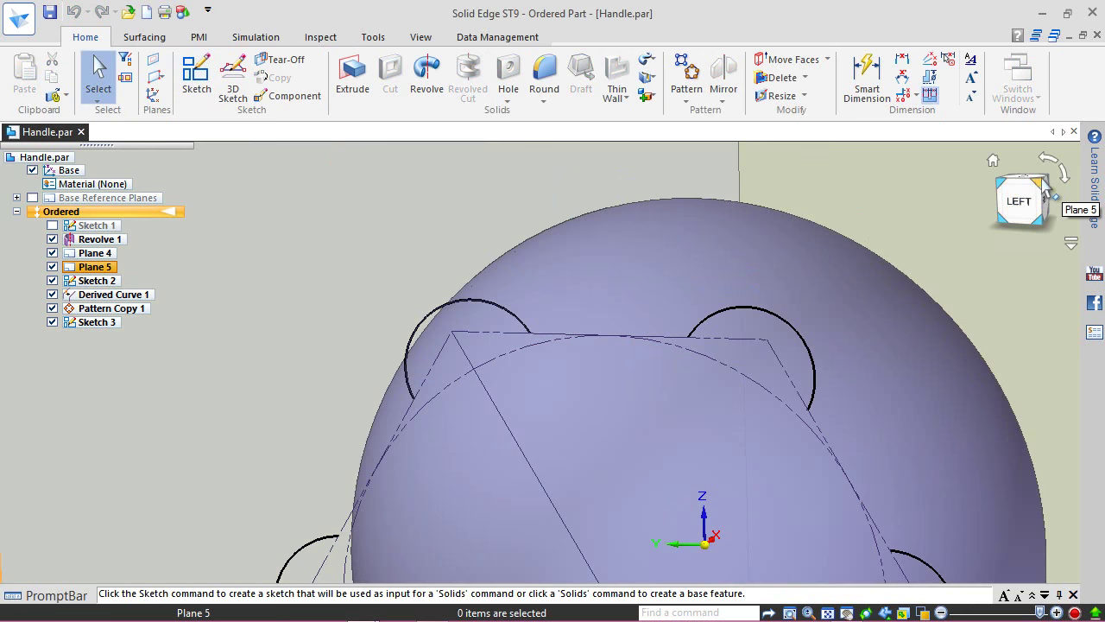
pyautogui.click(1042, 191)
pyautogui.click(50, 14)
# - Create a derived curve from the new straight line between the two upper arcs, using single selection
pyautogui.click(158, 36)
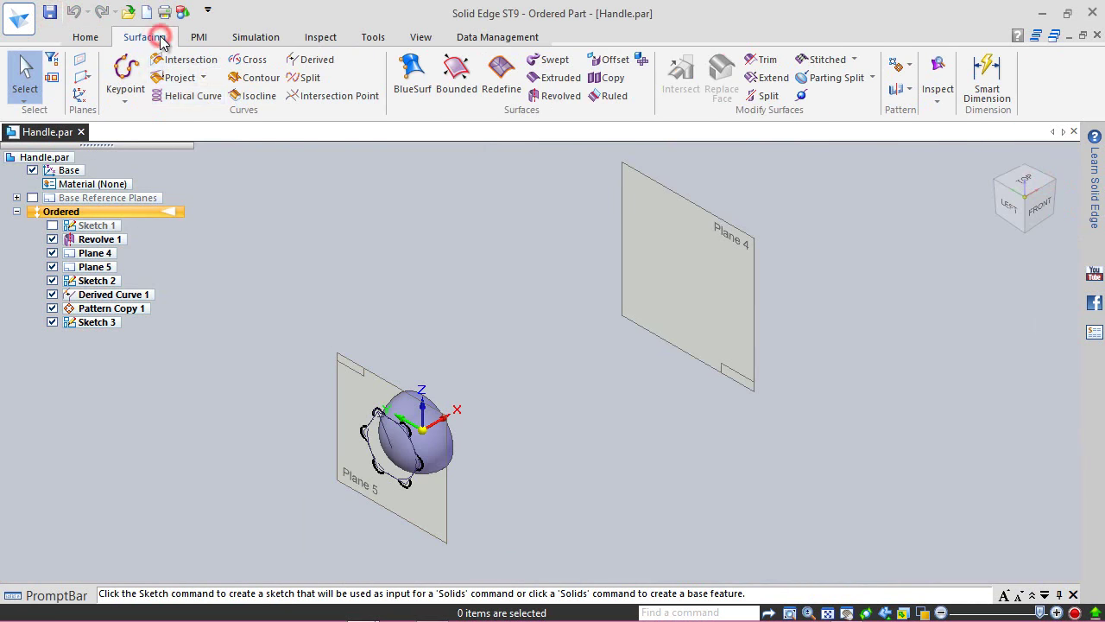
pyautogui.click(310, 59)
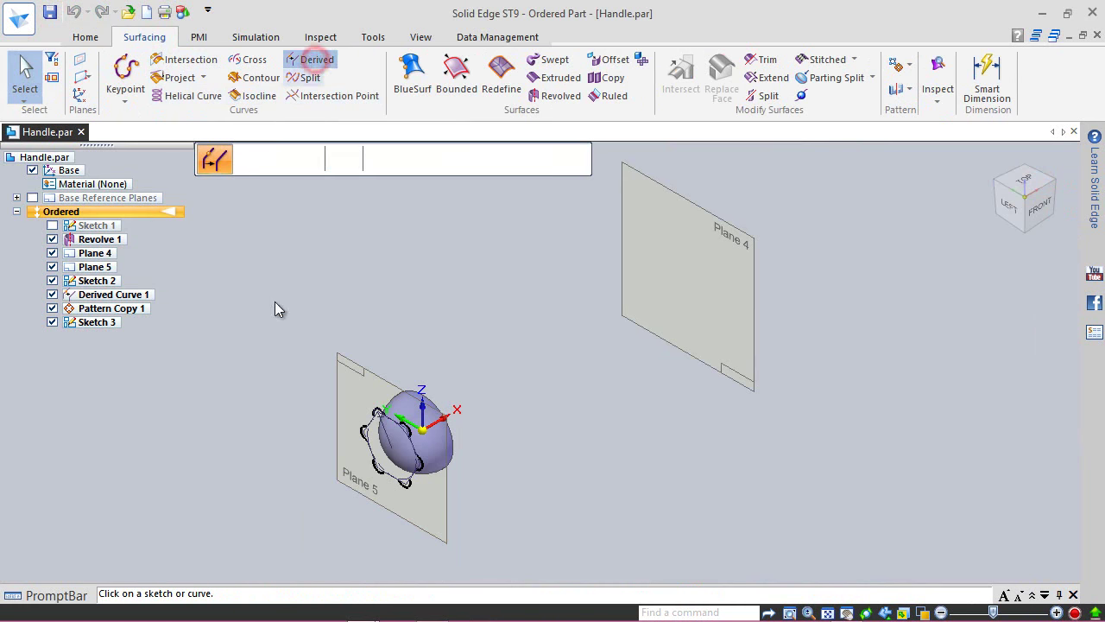
pyautogui.scroll(3, 392, 490)
pyautogui.scroll(1, 566, 499)
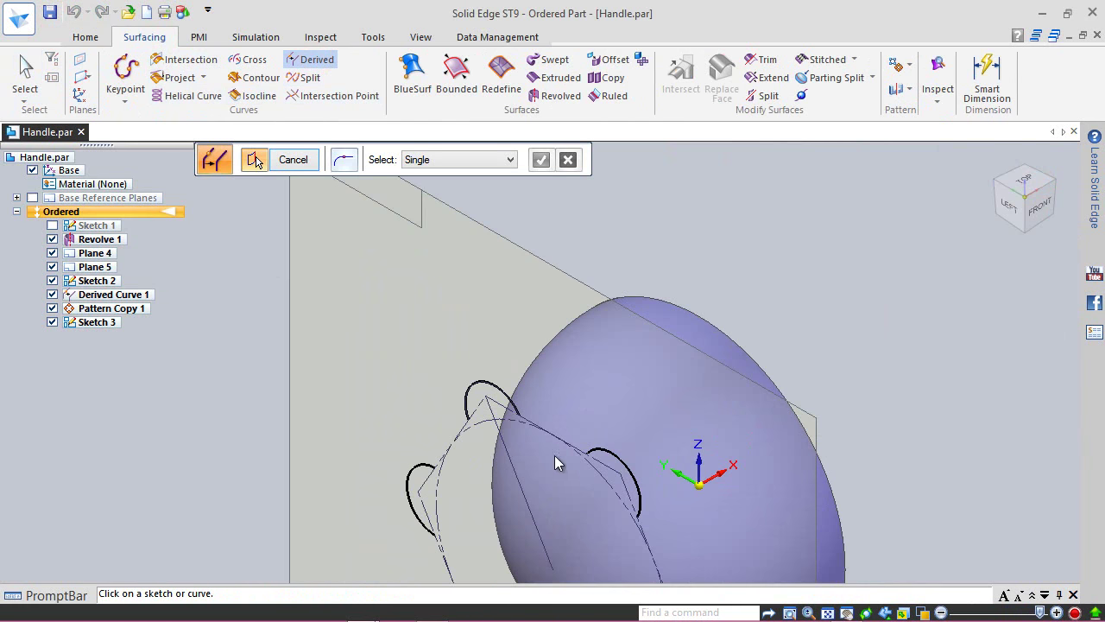
pyautogui.click(555, 445)
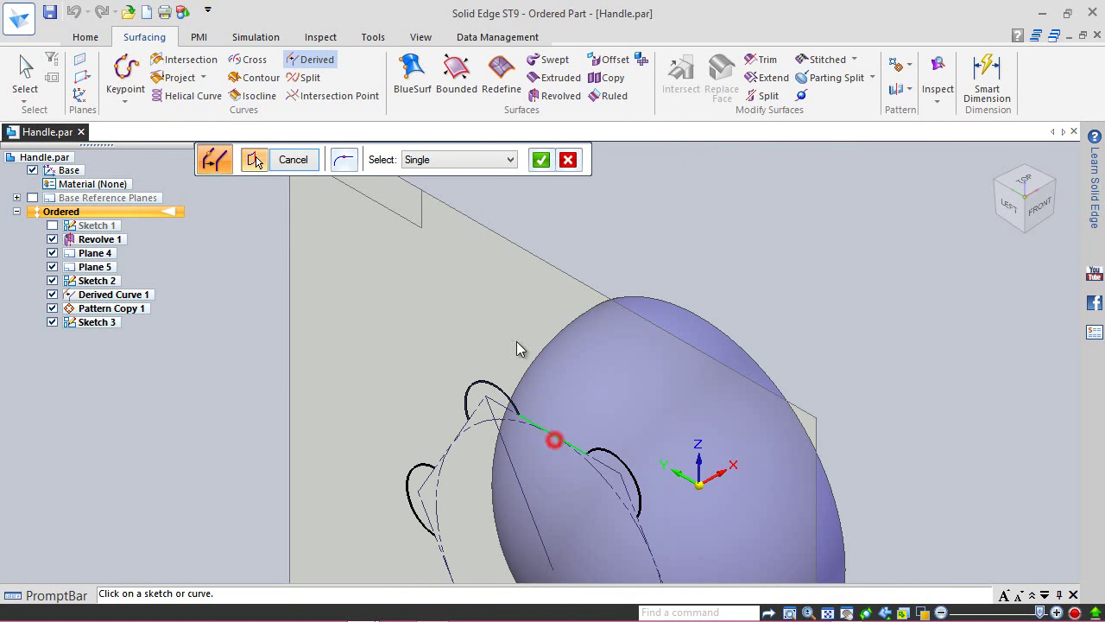
pyautogui.click(543, 163)
pyautogui.click(304, 162)
pyautogui.click(305, 160)
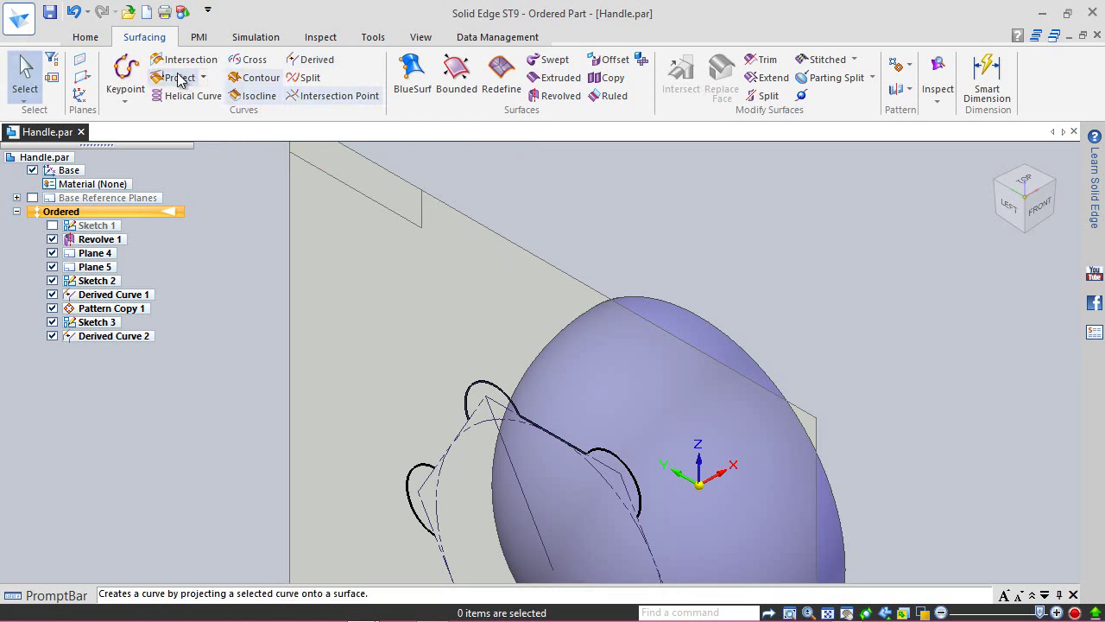
# - Start a pattern of the straight derived curve between the two upper arcs, using single selection and Plane 5 as the pattern plane
pyautogui.click(85, 37)
pyautogui.click(686, 76)
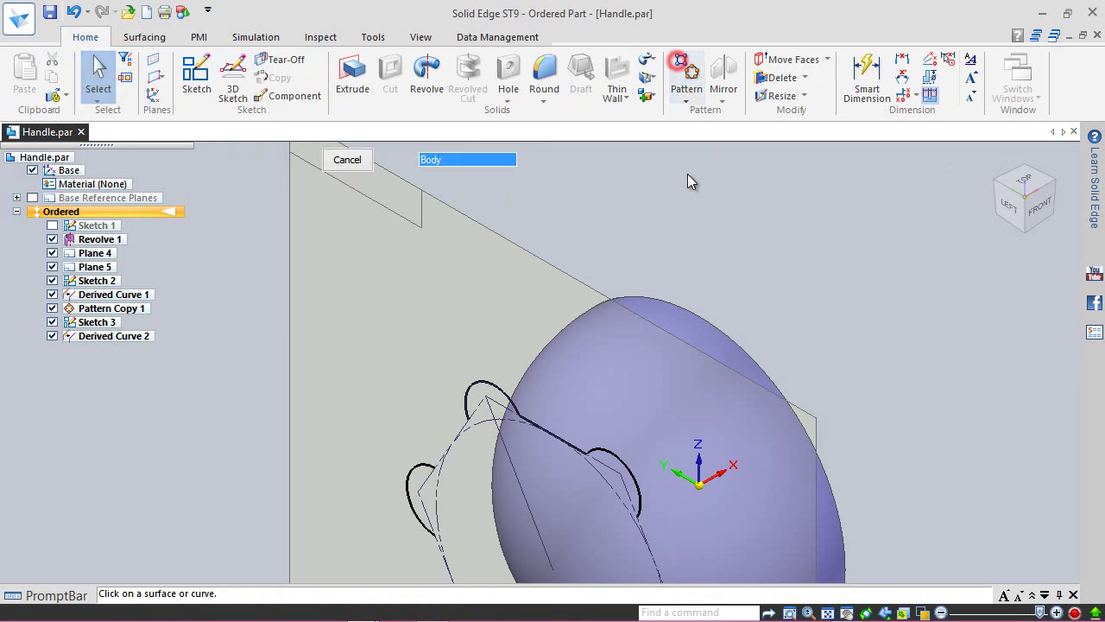
pyautogui.click(519, 161)
pyautogui.click(485, 171)
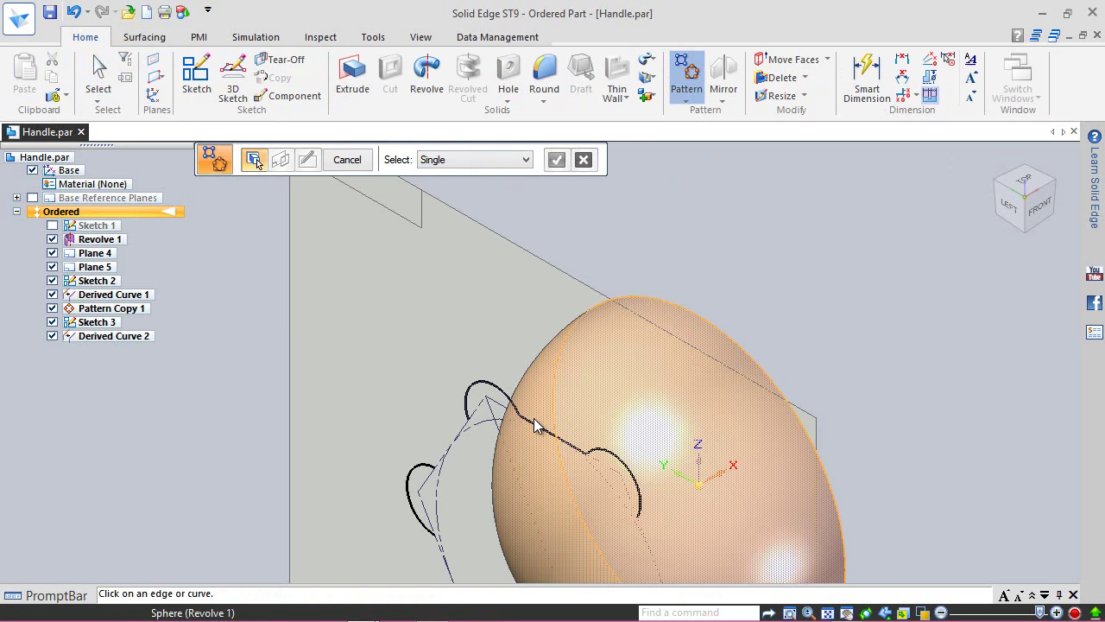
pyautogui.click(533, 420)
pyautogui.click(556, 160)
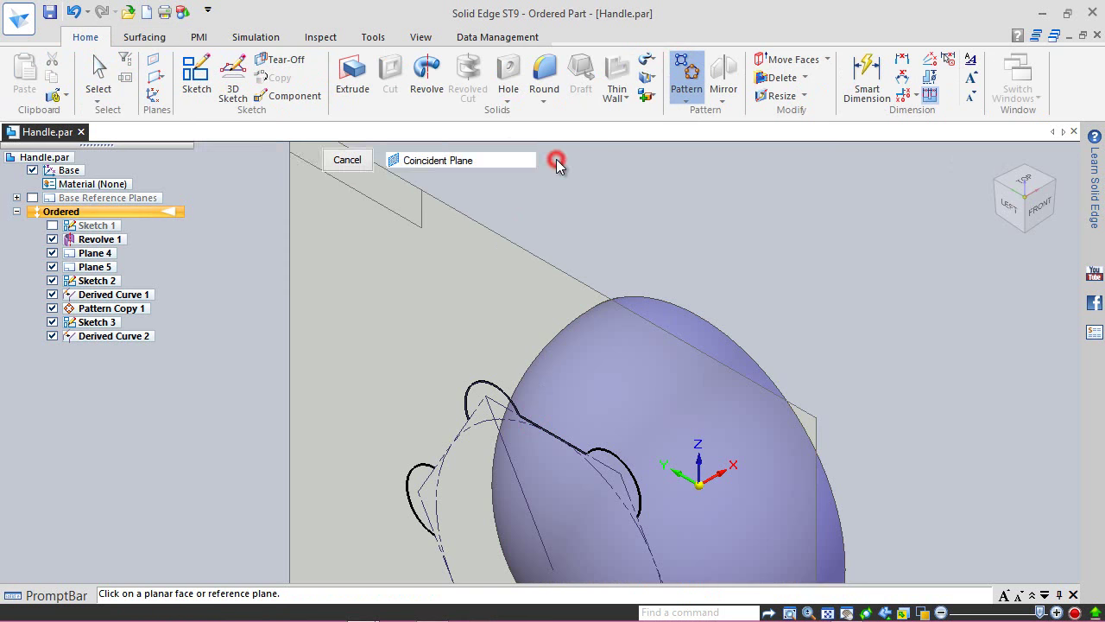
pyautogui.click(496, 238)
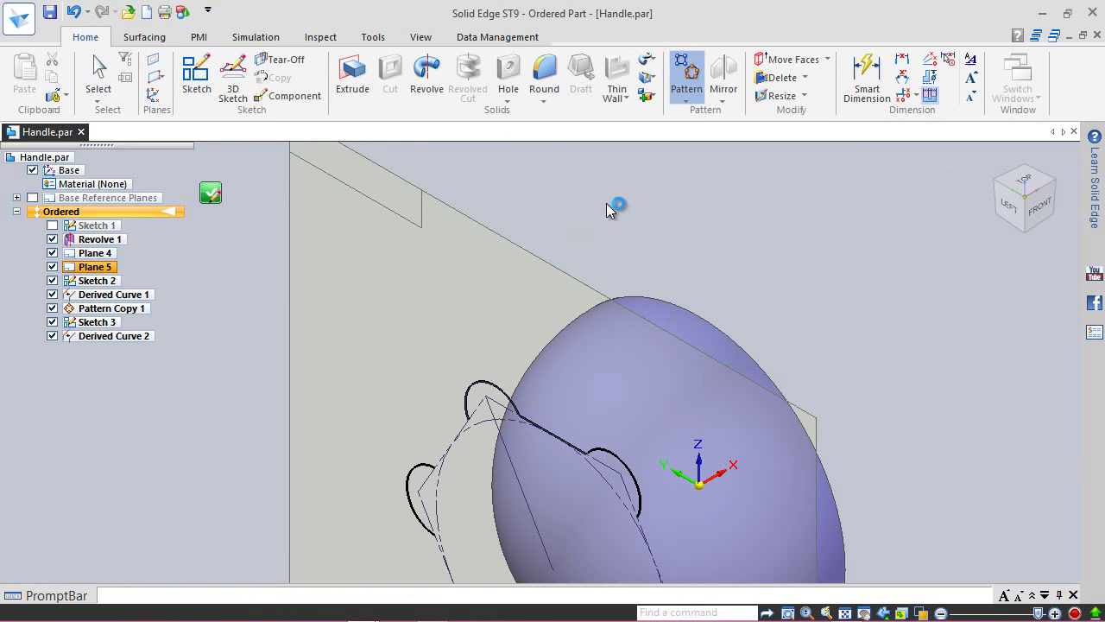
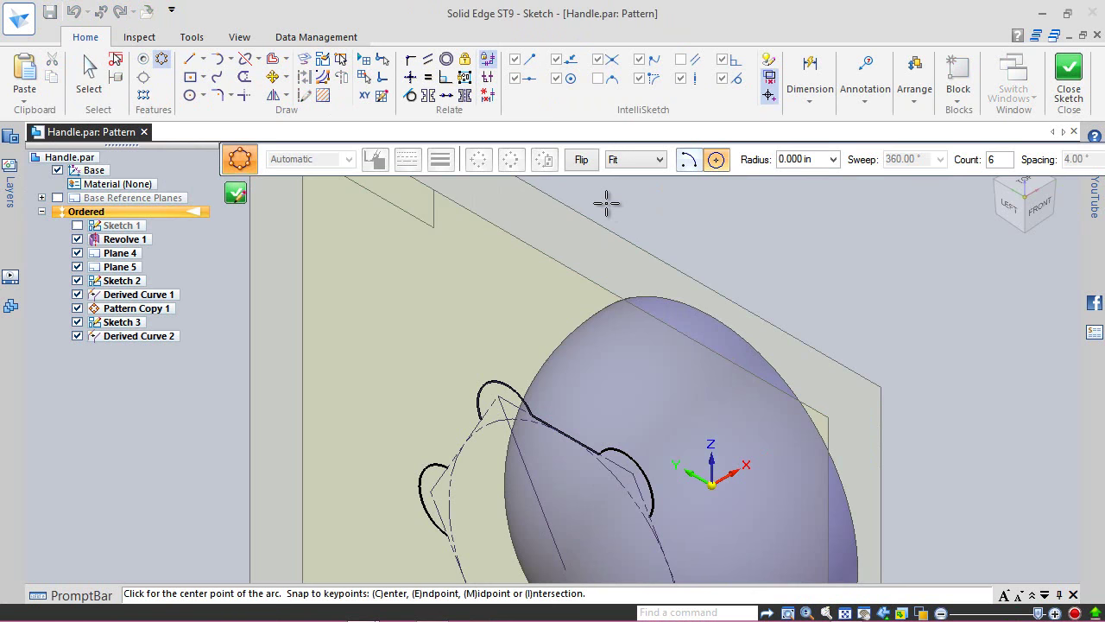
# - Define a full-circle Fit pattern of 6 centred on the origin, radius about 0.312 in to the arc endpoint, finish it and save the part
pyautogui.click(1007, 207)
pyautogui.click(552, 361)
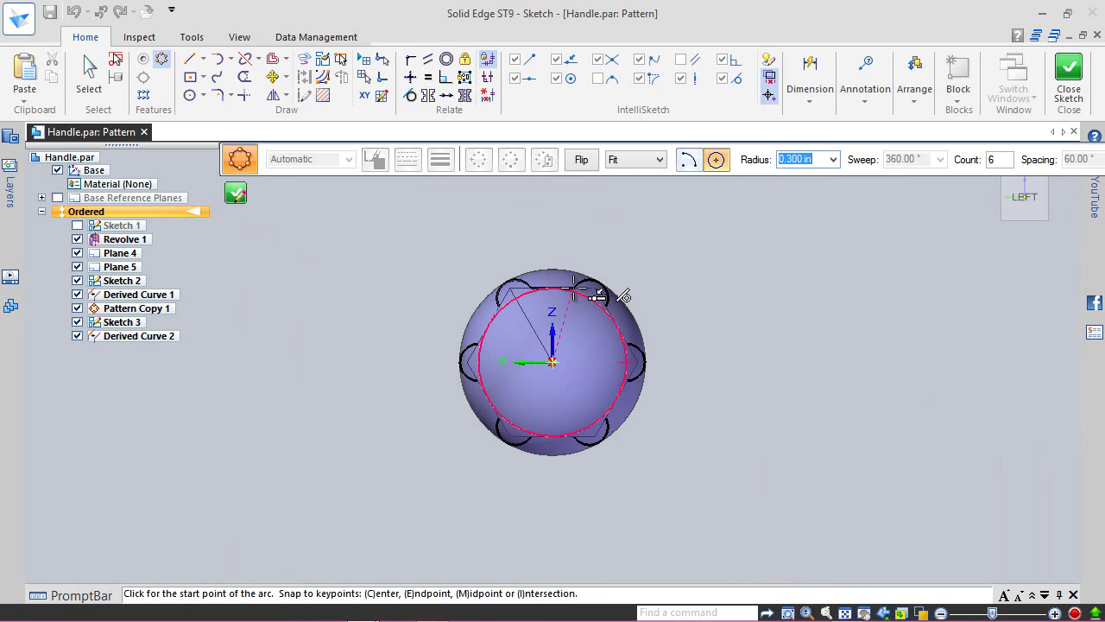
pyautogui.scroll(5, 575, 288)
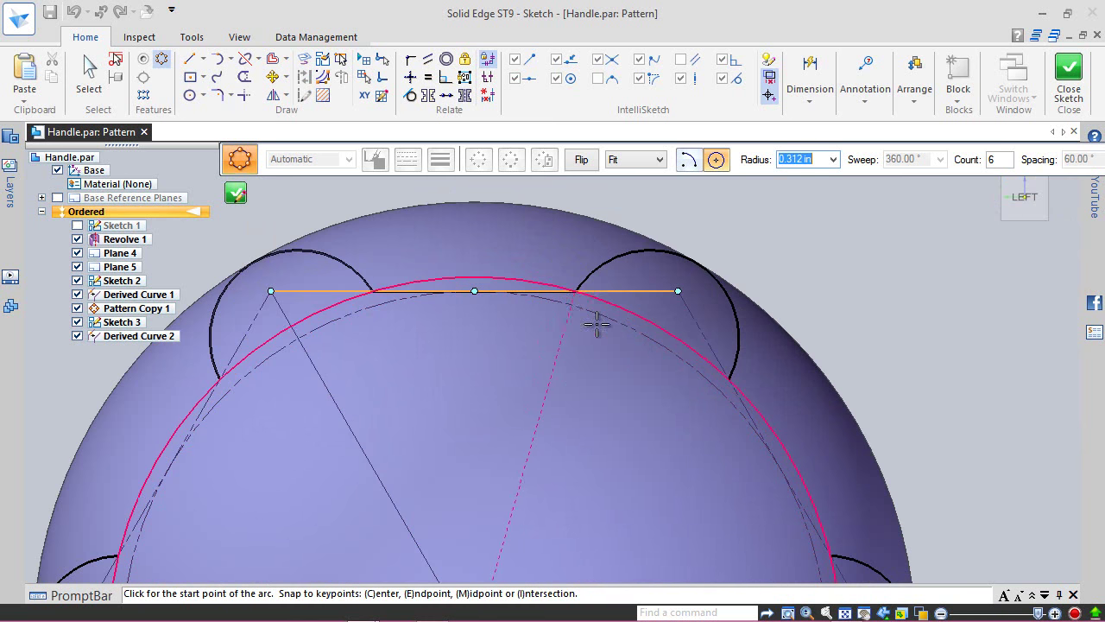
pyautogui.click(730, 379)
pyautogui.press('Escape')
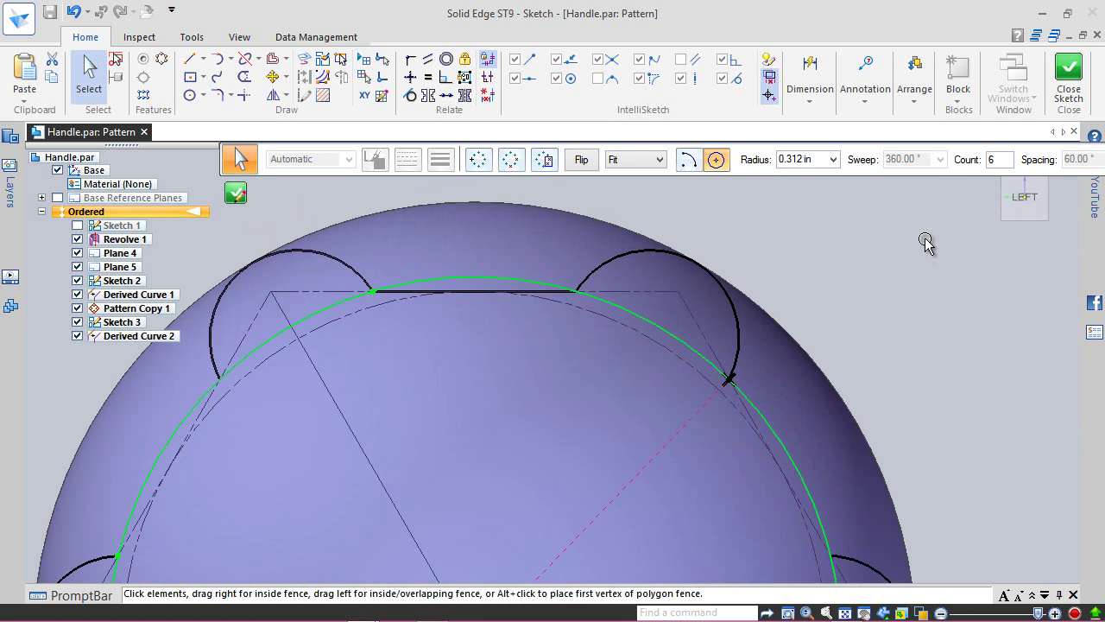
pyautogui.click(1068, 76)
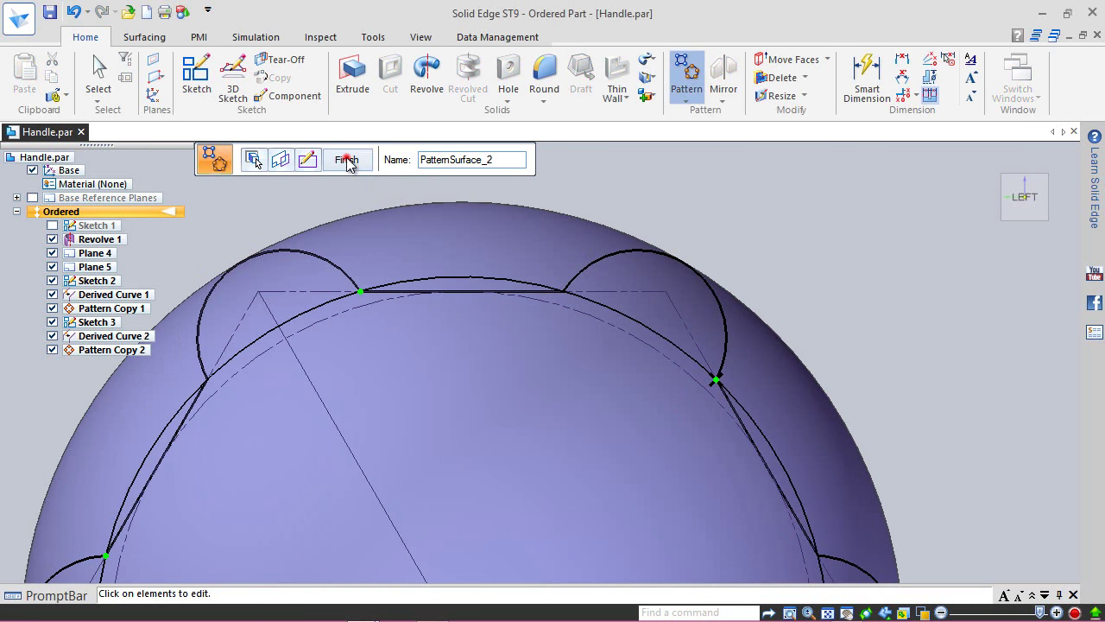
pyautogui.click(346, 159)
pyautogui.scroll(-5, 709, 192)
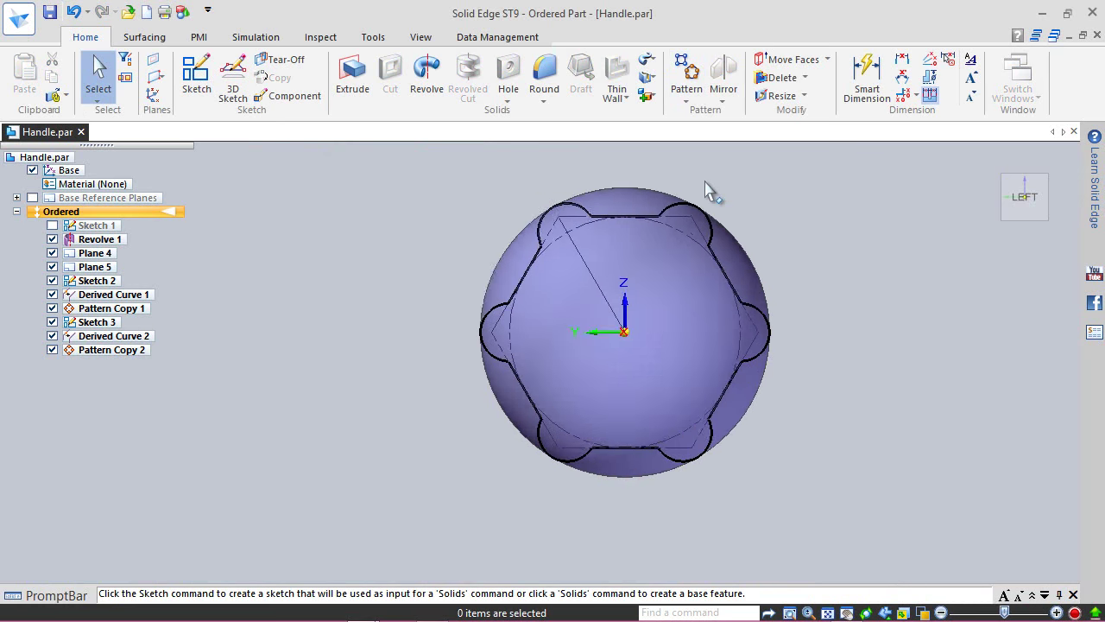
pyautogui.moveTo(693, 320); pyautogui.dragTo(697, 365, button='middle')
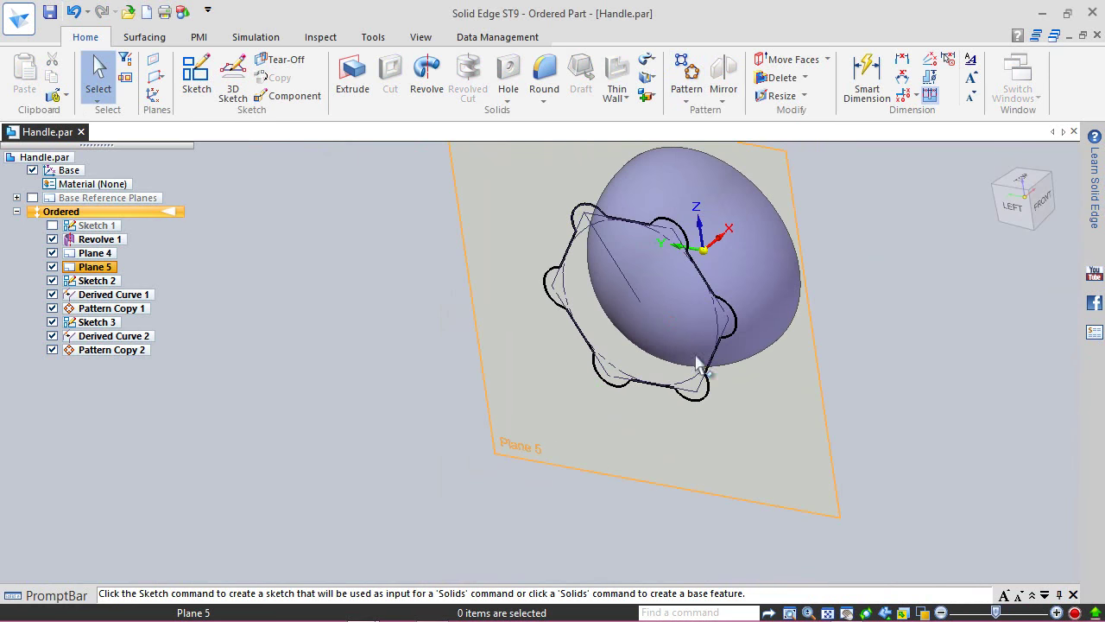
pyautogui.click(1035, 197)
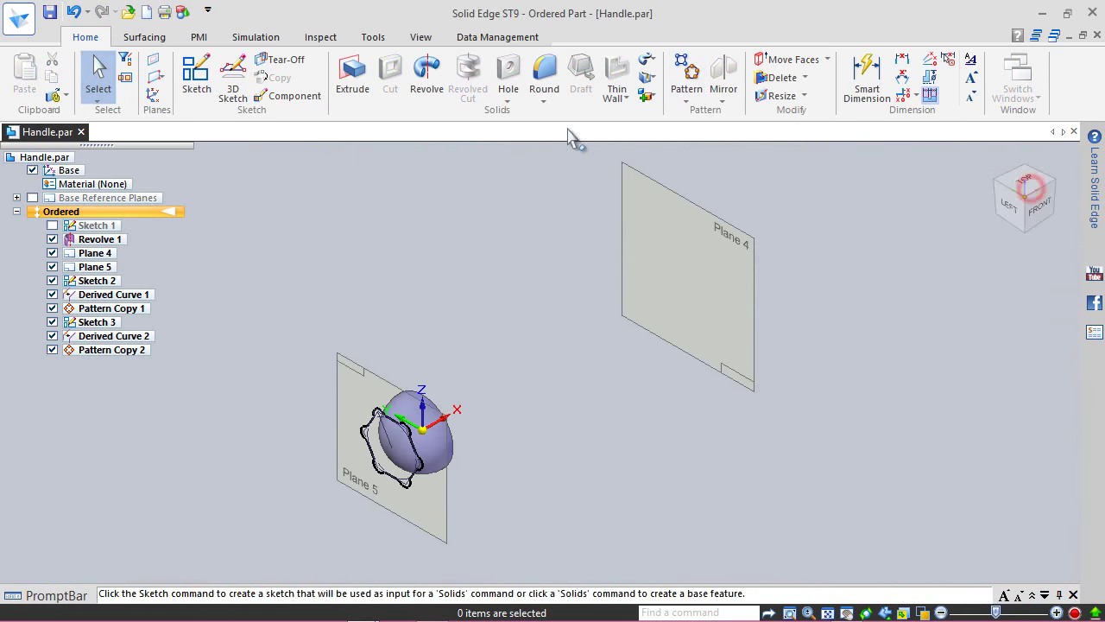
pyautogui.click(53, 11)
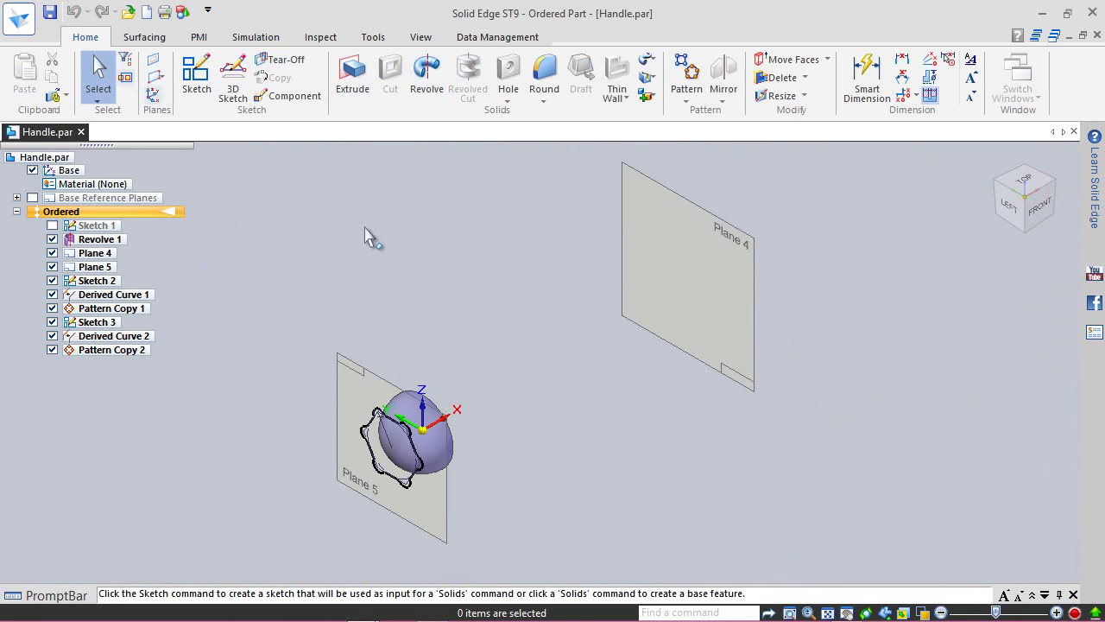
# - Begin an Extrude with single selection, picking the hexagon profile's top arc and the adjoining line, arc and line down its left side
pyautogui.click(352, 76)
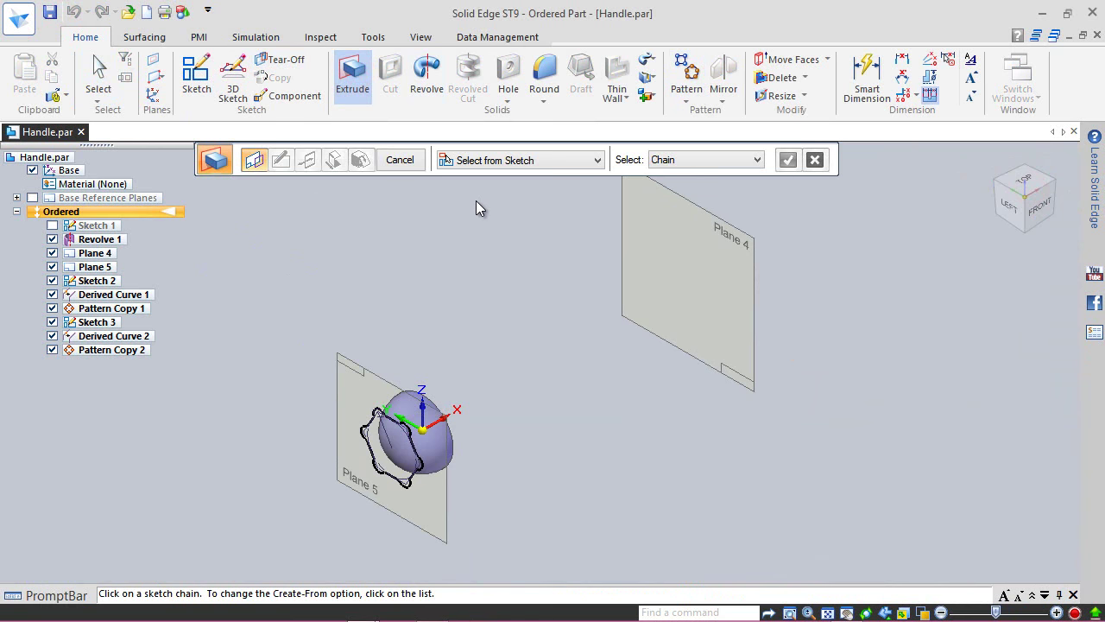
pyautogui.click(703, 159)
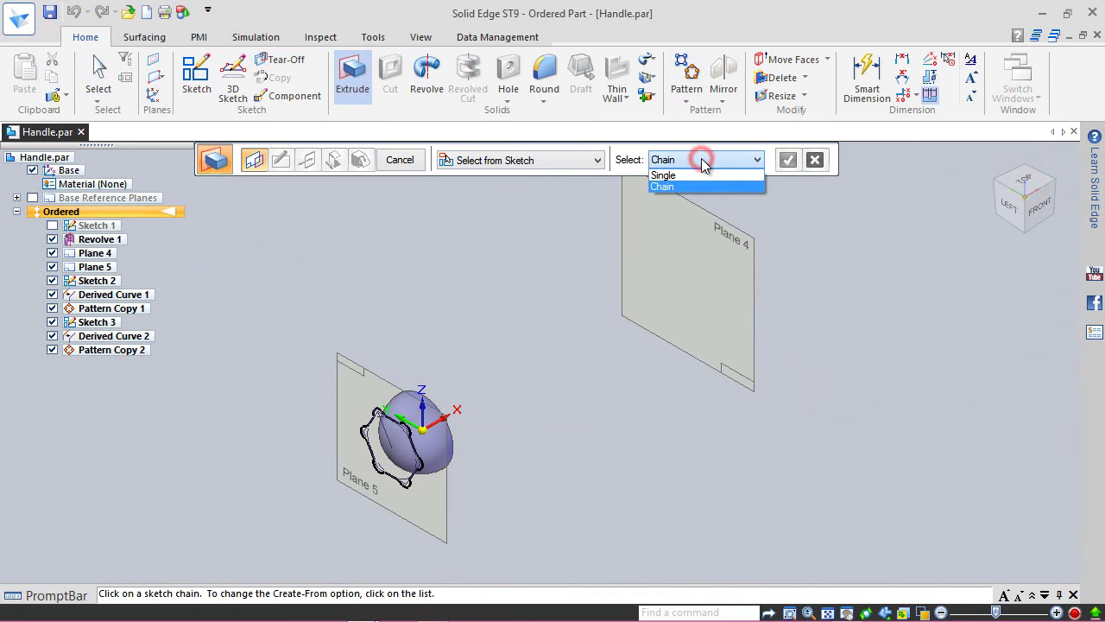
pyautogui.click(702, 172)
pyautogui.scroll(5, 341, 460)
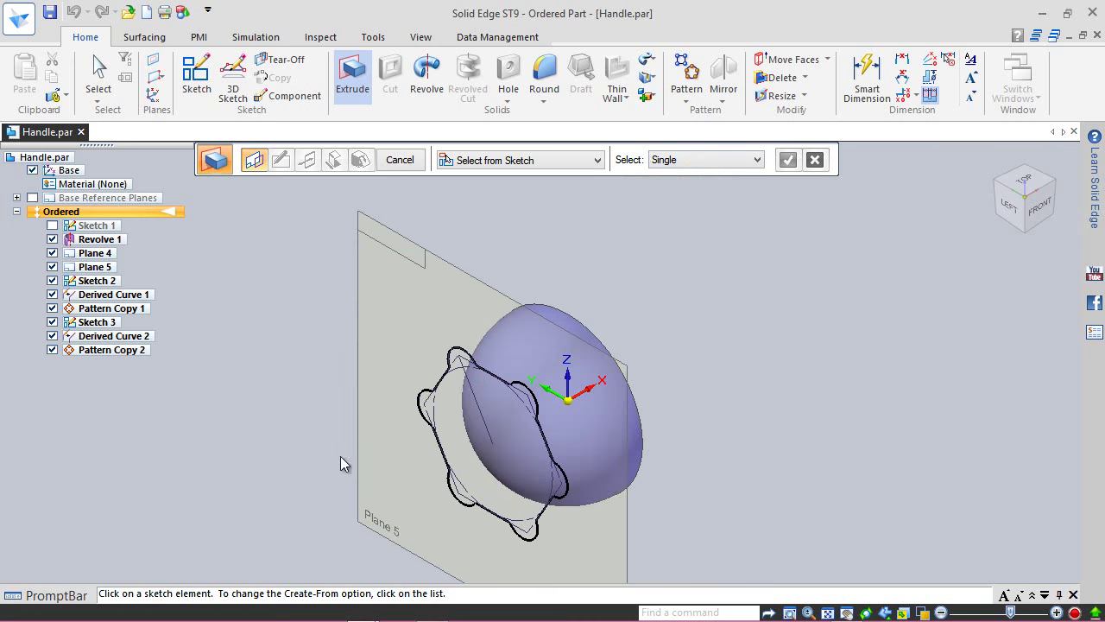
pyautogui.click(473, 336)
pyautogui.click(459, 367)
pyautogui.click(424, 406)
pyautogui.click(447, 483)
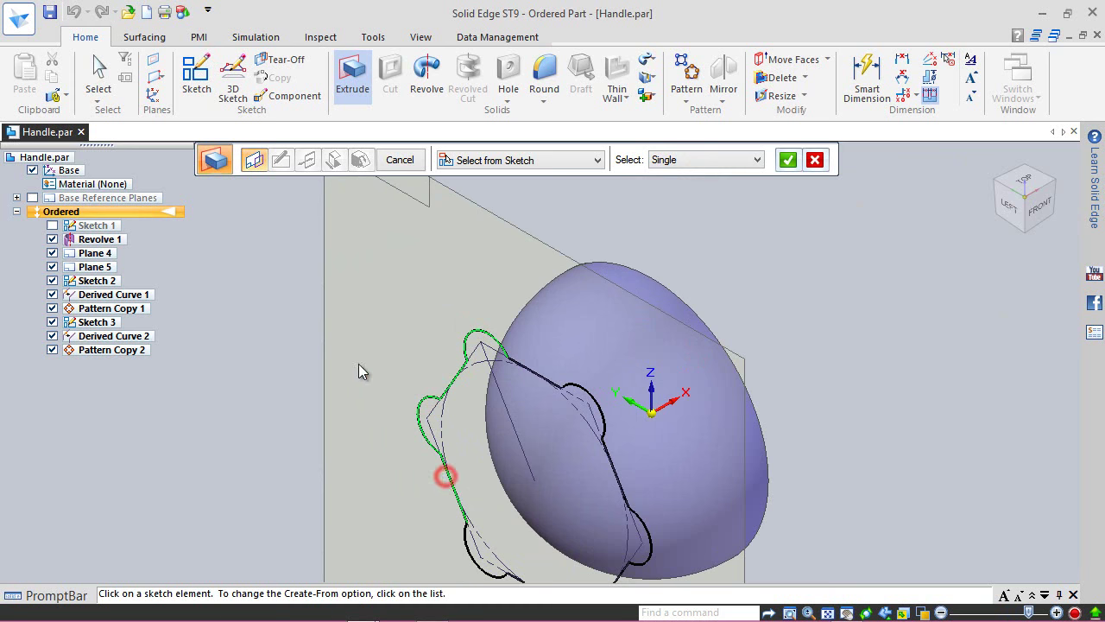
# - Add the remaining four arcs and four connecting lines to complete the closed profile, and accept the selection
pyautogui.scroll(-2, 358, 371)
pyautogui.click(447, 523)
pyautogui.click(490, 544)
pyautogui.click(525, 567)
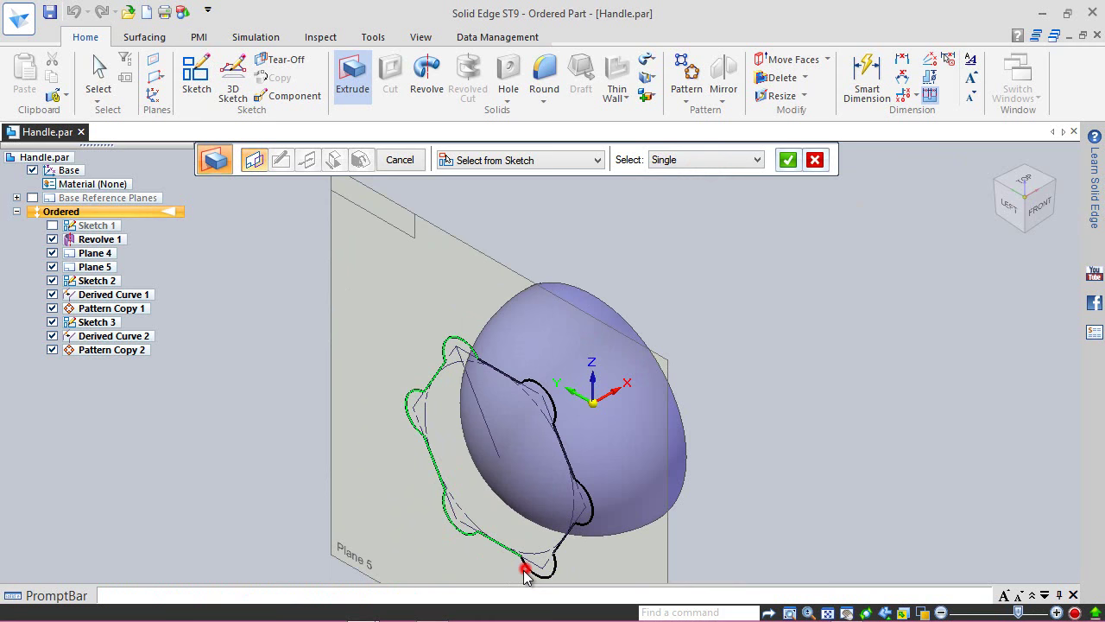
pyautogui.click(572, 534)
pyautogui.click(593, 515)
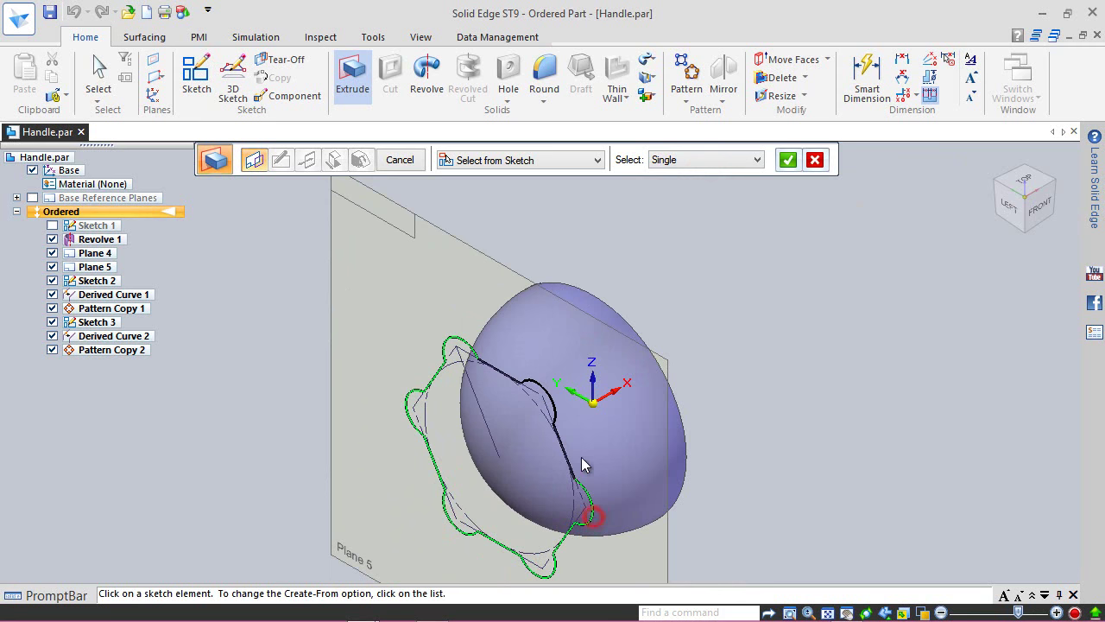
pyautogui.click(562, 442)
pyautogui.click(558, 405)
pyautogui.click(499, 374)
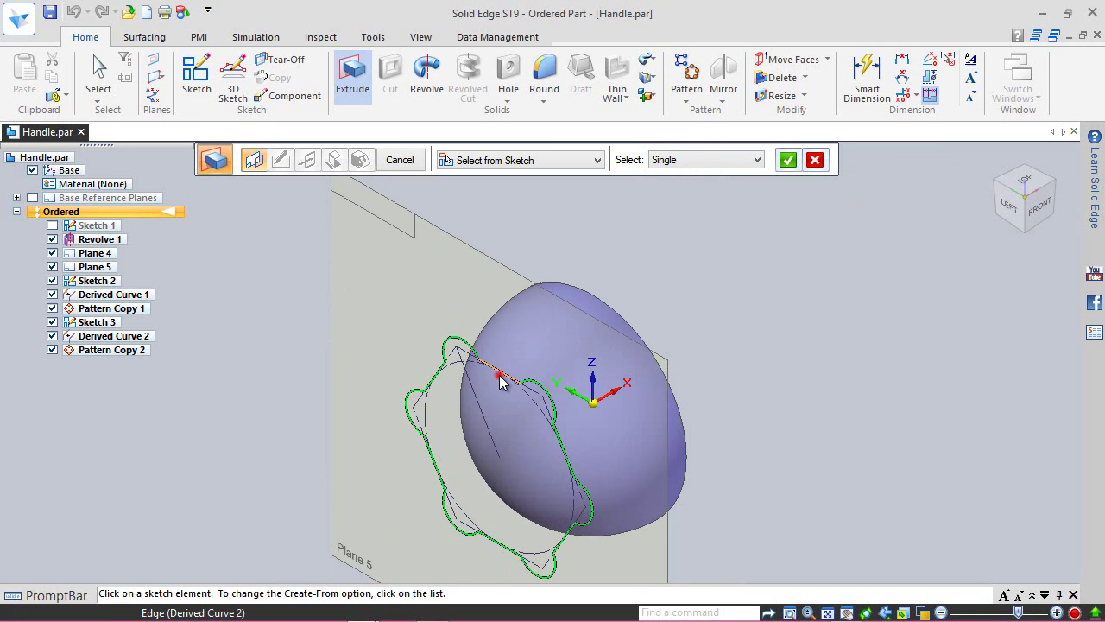
pyautogui.click(788, 160)
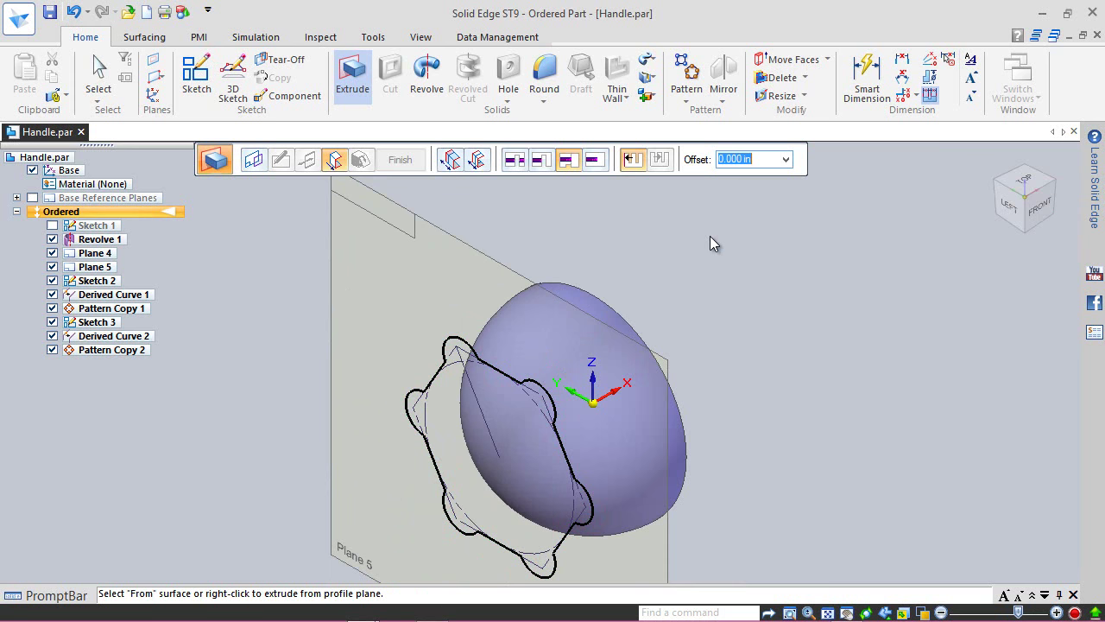
# - Extrude the profile with a From/To extent, from the revolved end surface to Plane 4, and finish the feature
pyautogui.click(568, 160)
pyautogui.scroll(-5, 298, 397)
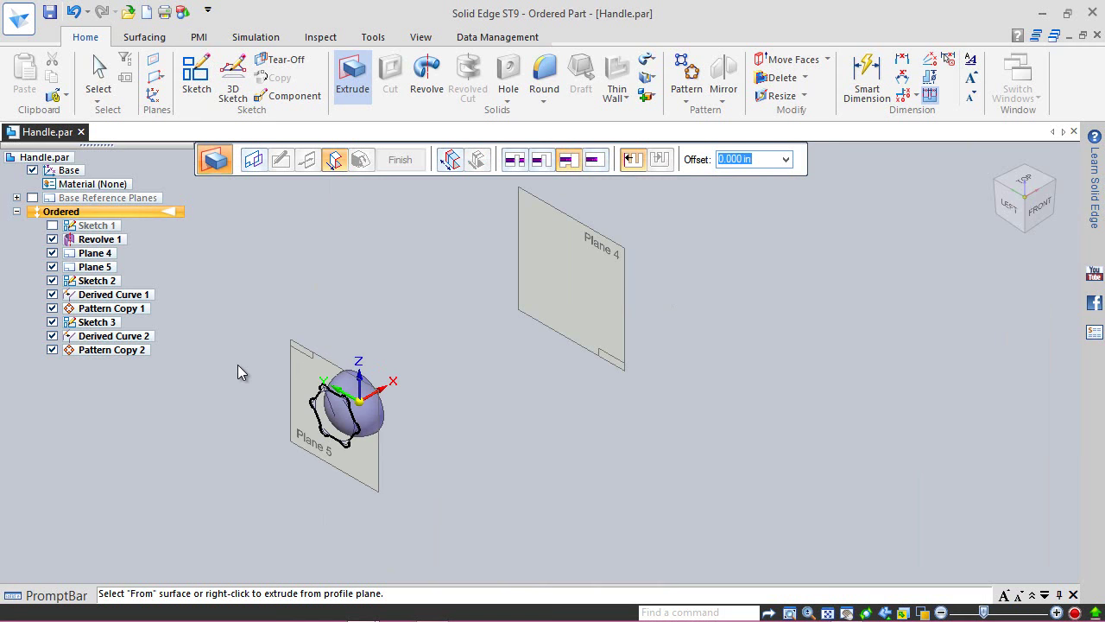
pyautogui.click(347, 387)
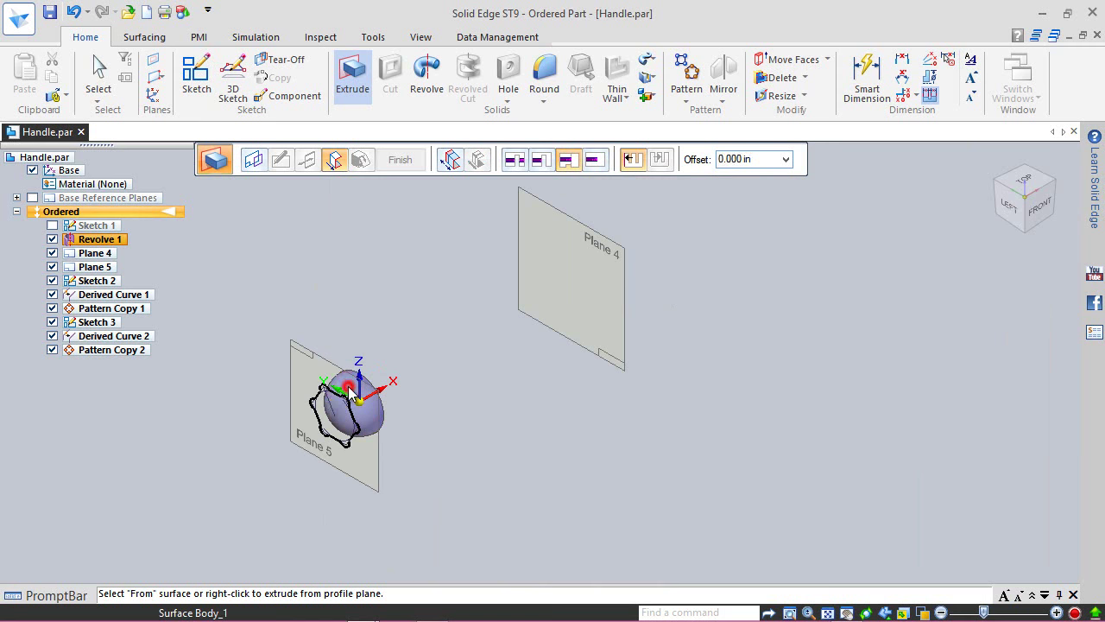
pyautogui.click(516, 268)
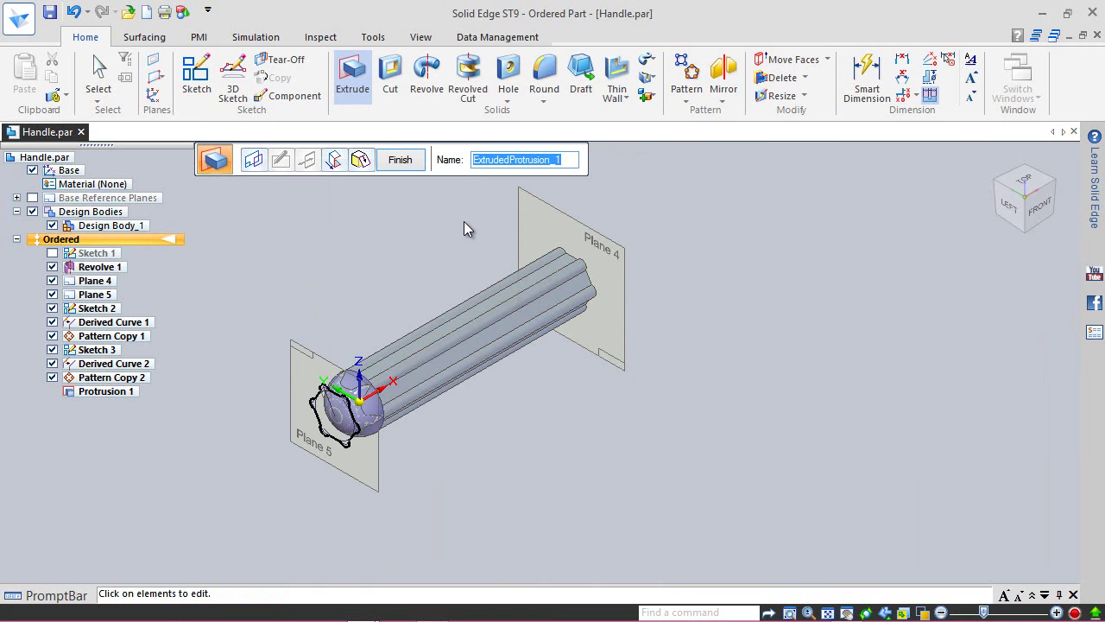
pyautogui.click(400, 160)
pyautogui.click(398, 158)
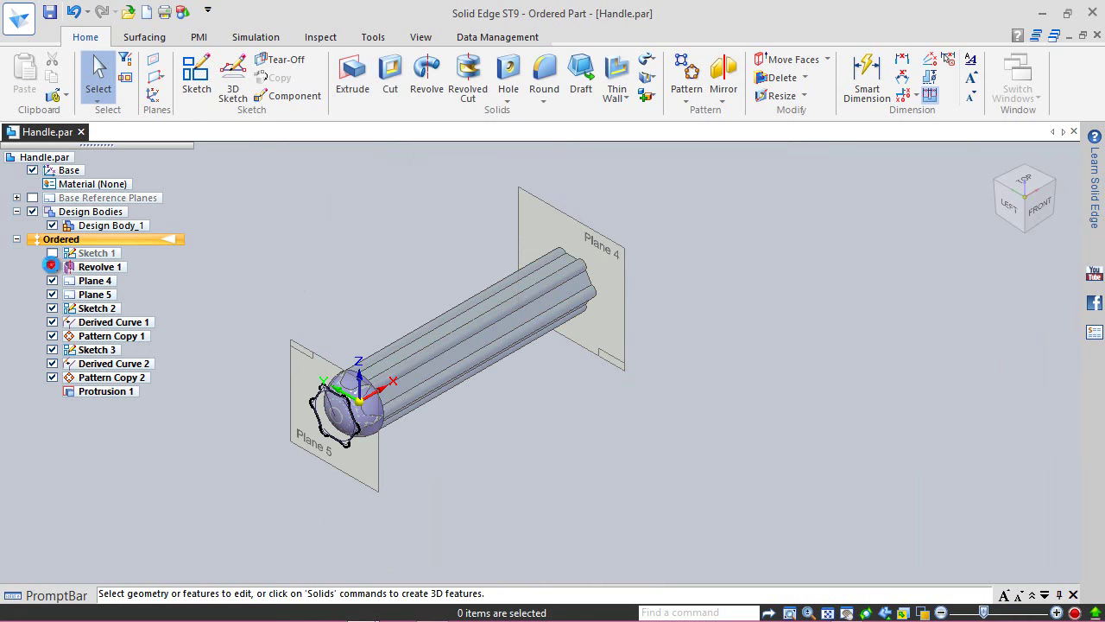
# - Hide Revolve 1, Planes 4 and 5, Sketches 2 and 3, both derived curves and both pattern copies
pyautogui.click(52, 267)
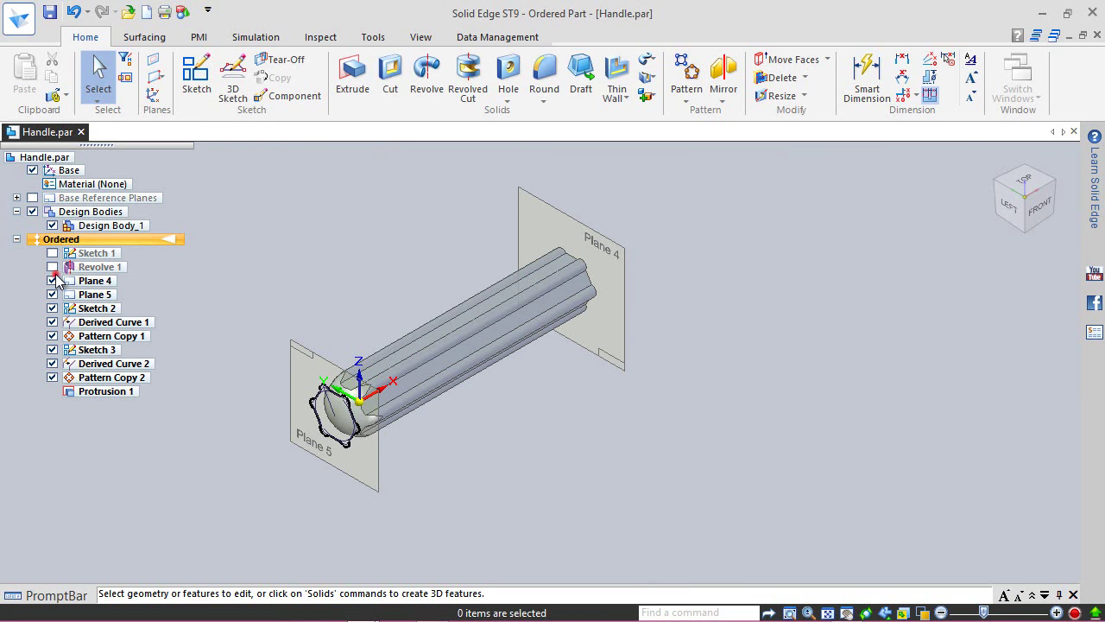
pyautogui.click(52, 280)
pyautogui.click(52, 295)
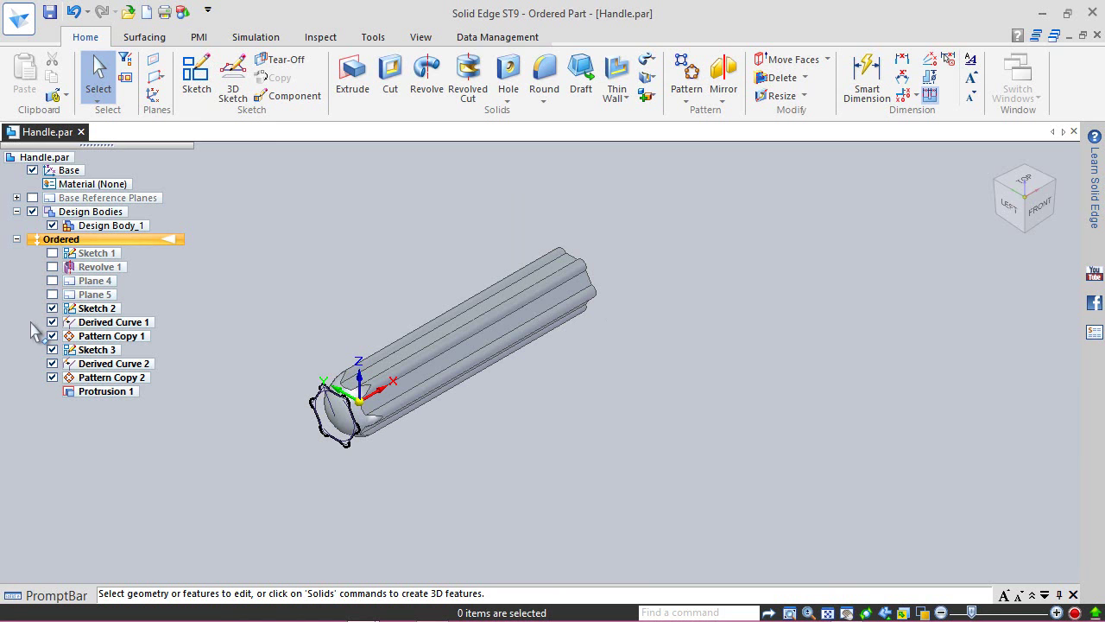
pyautogui.click(52, 308)
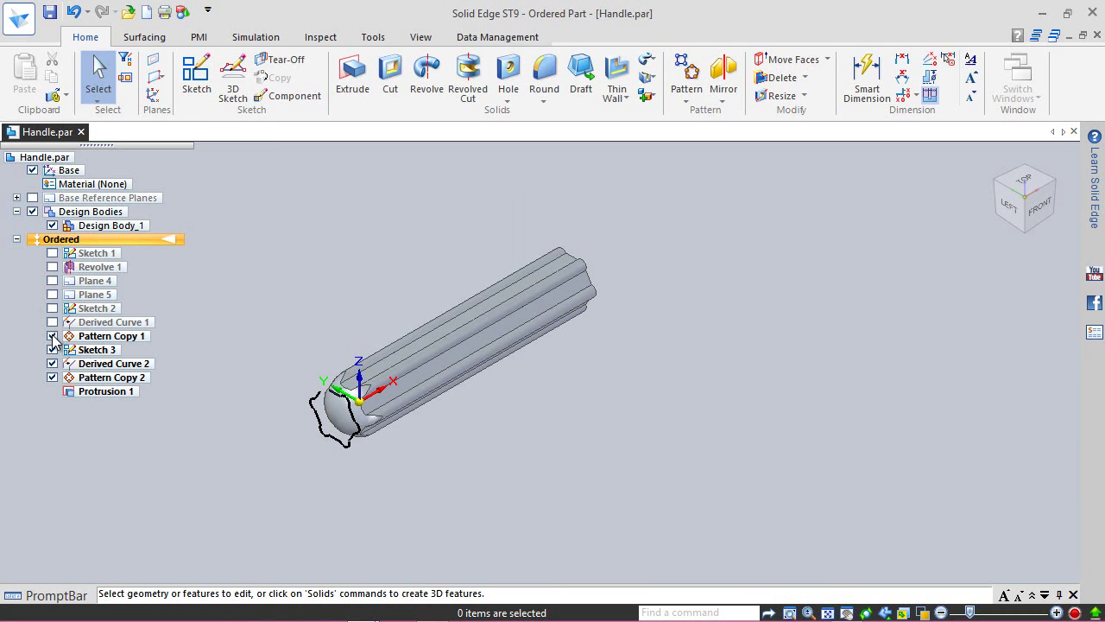
pyautogui.click(52, 336)
pyautogui.click(52, 349)
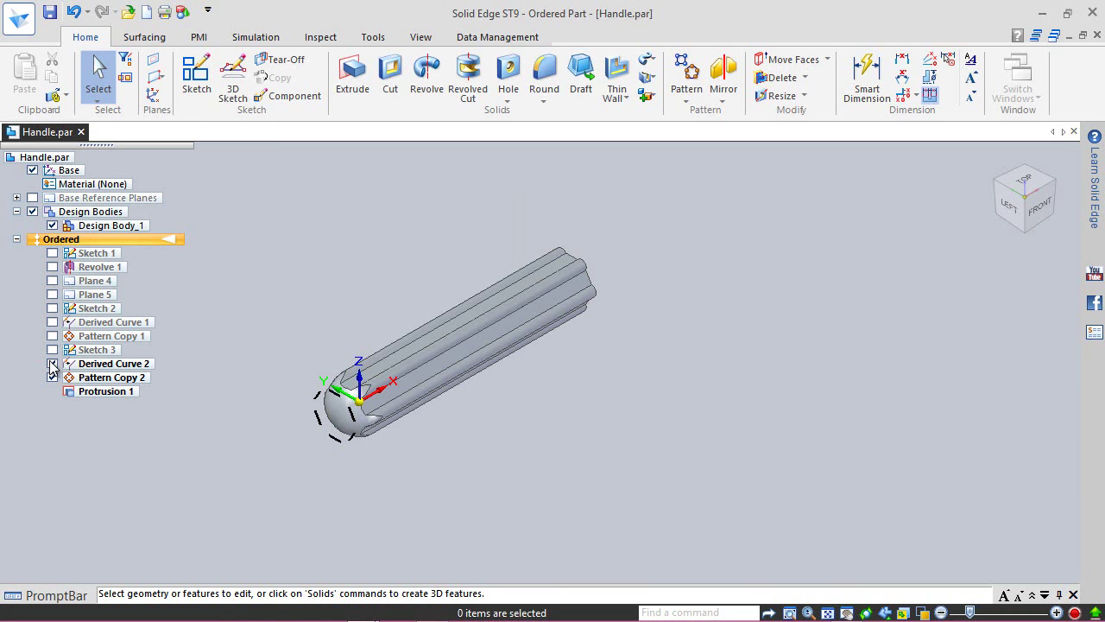
pyautogui.click(52, 364)
pyautogui.click(52, 377)
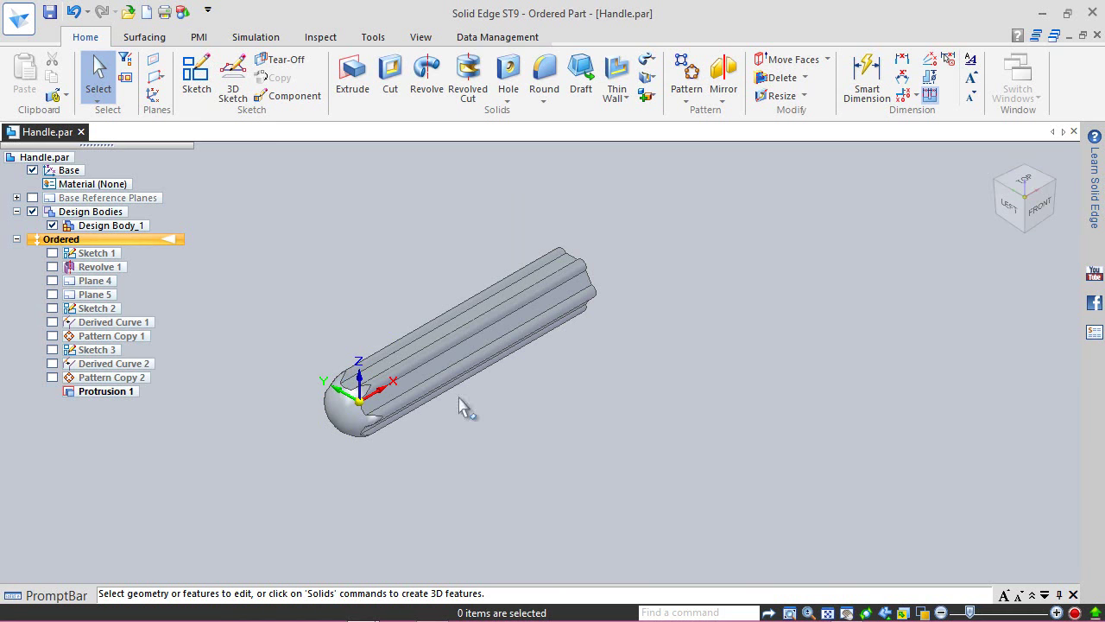
# - Show only the Front (xz) plane among the base reference planes, with the Design Bodies group collapsed
pyautogui.scroll(3, 320, 429)
pyautogui.moveTo(424, 418); pyautogui.dragTo(702, 303, button='middle')
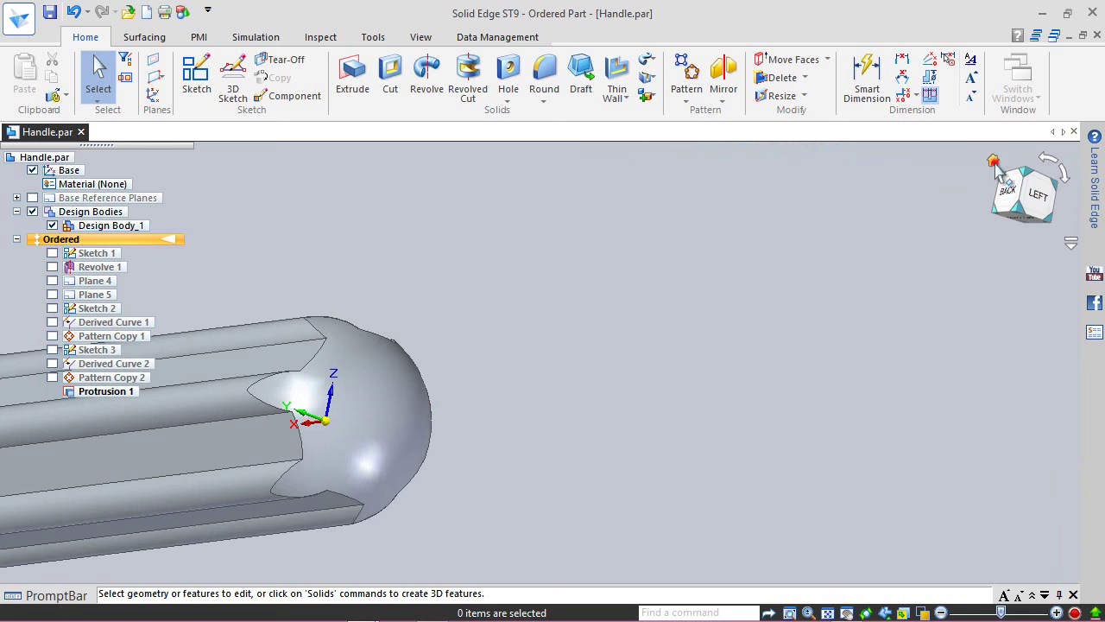
pyautogui.click(993, 163)
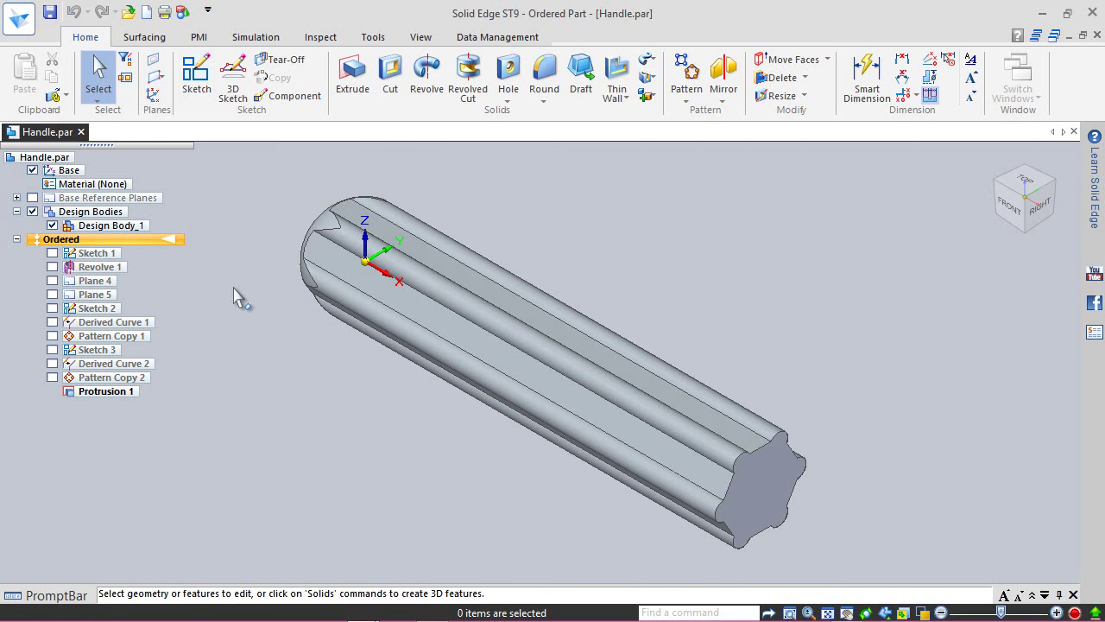
pyautogui.click(340, 358)
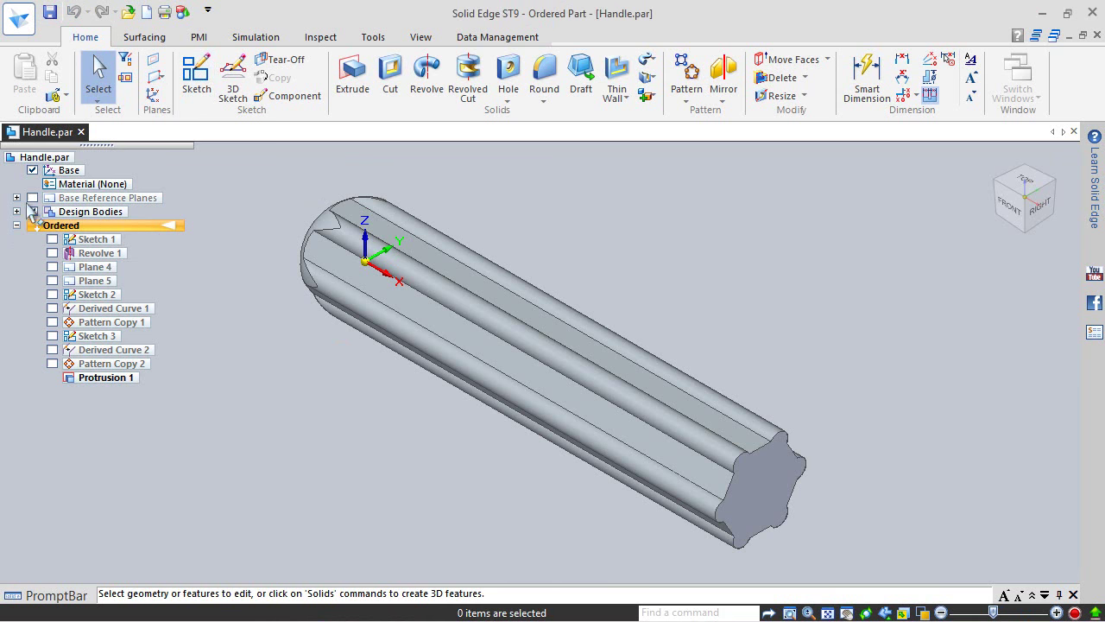
pyautogui.click(16, 198)
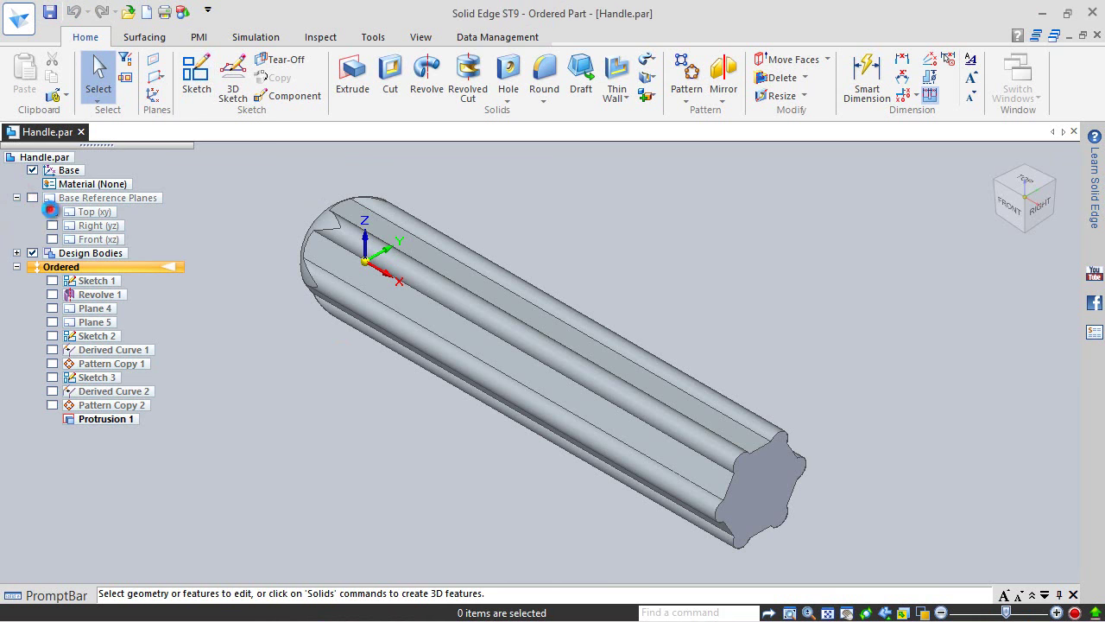
pyautogui.click(52, 212)
pyautogui.click(52, 211)
pyautogui.click(52, 226)
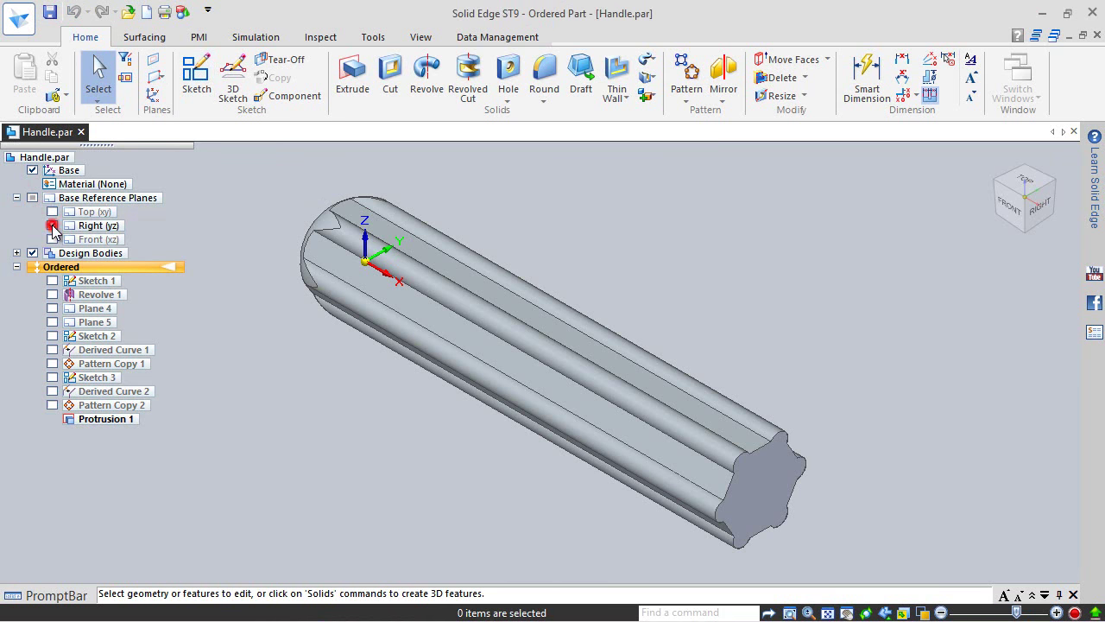
pyautogui.click(51, 225)
pyautogui.click(51, 239)
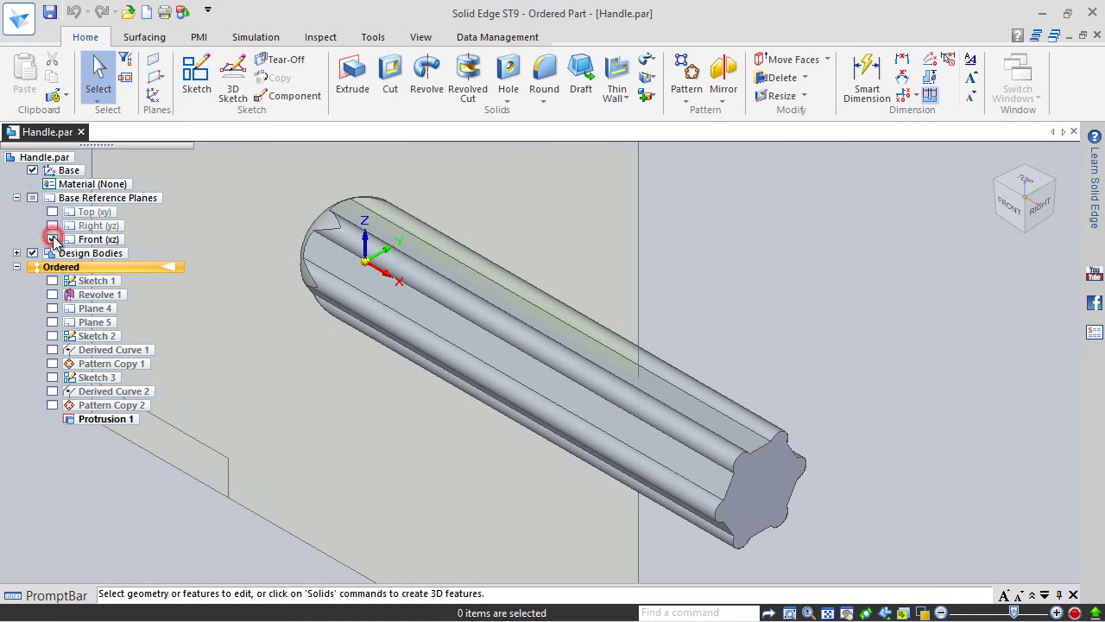
pyautogui.scroll(-3, 510, 393)
pyautogui.click(1050, 182)
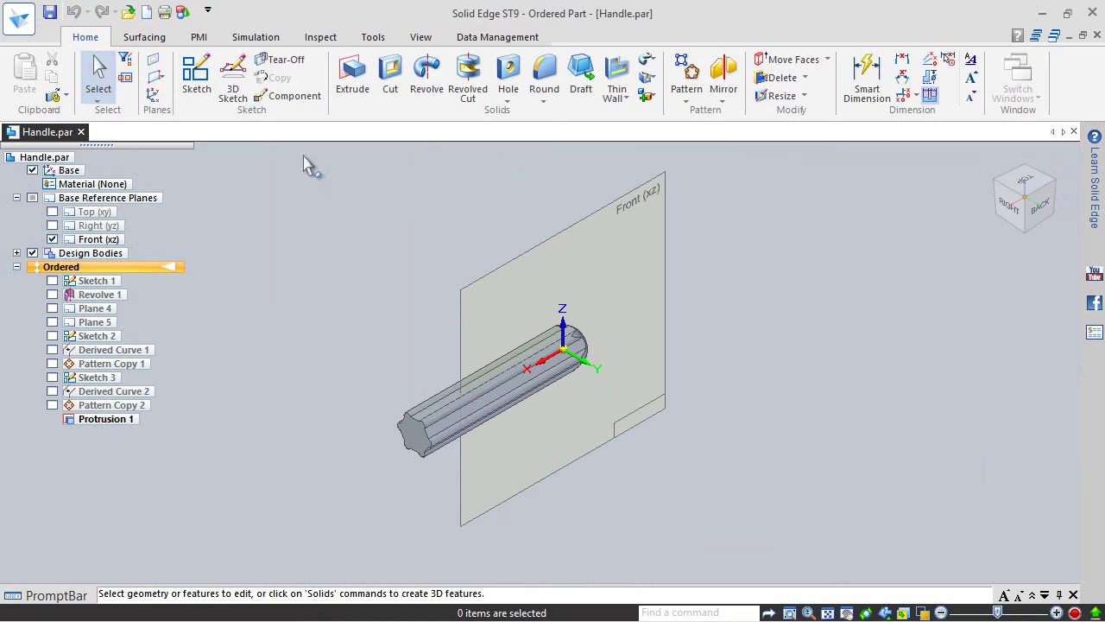
# - Start a sketch on the Front (xz) plane and draw a two-point rectangle about 0.9 in wide across the handle's upper edge near its flat end
pyautogui.click(198, 71)
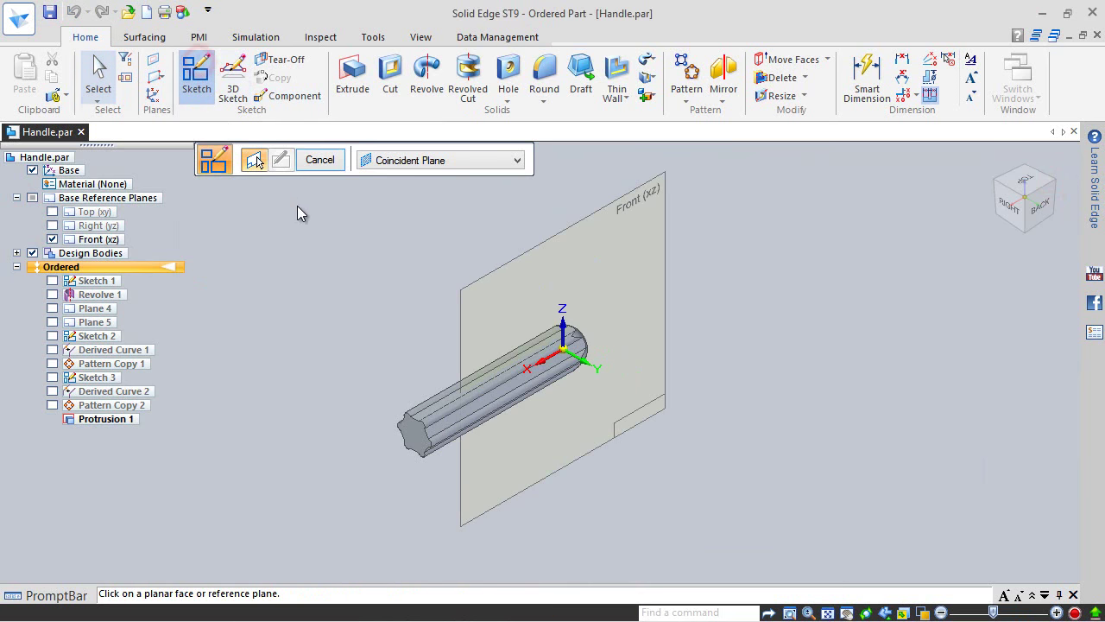
pyautogui.click(484, 273)
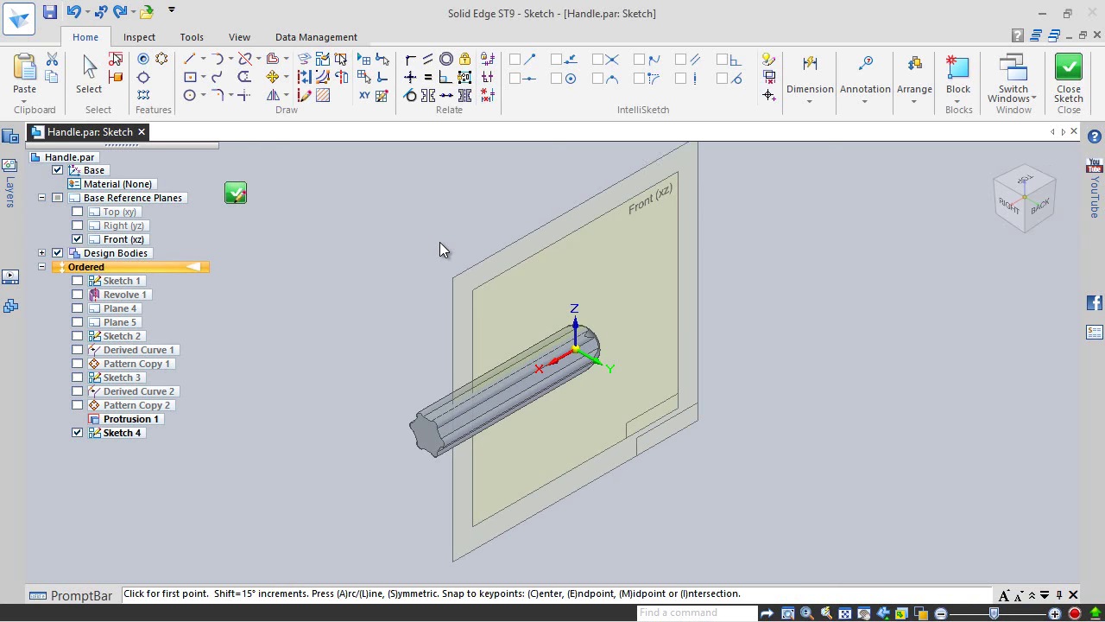
pyautogui.click(1032, 205)
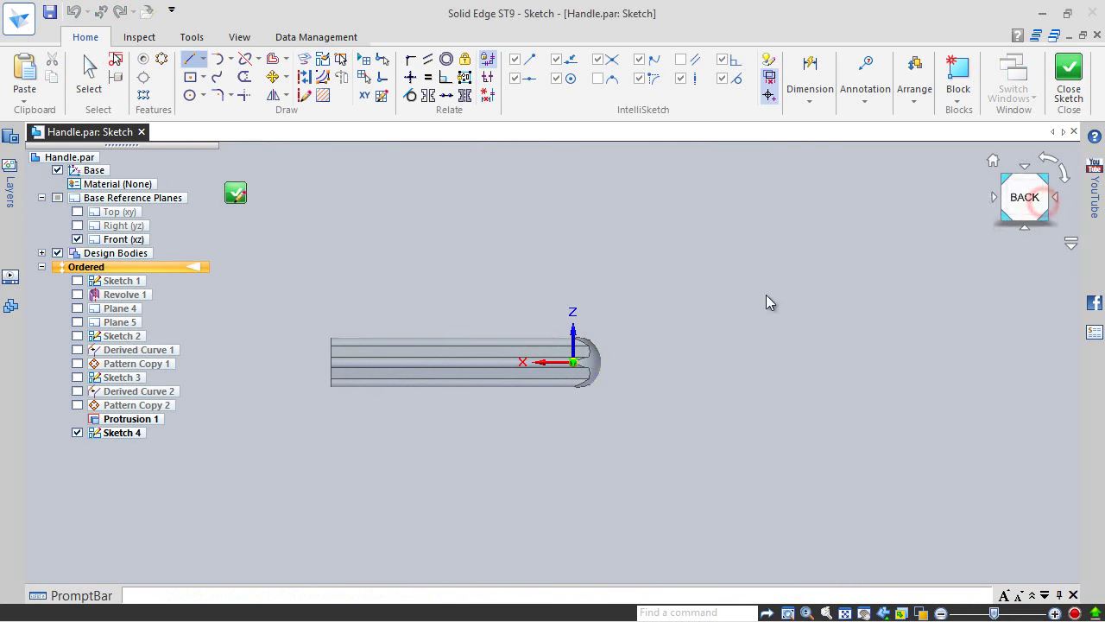
pyautogui.scroll(3, 343, 399)
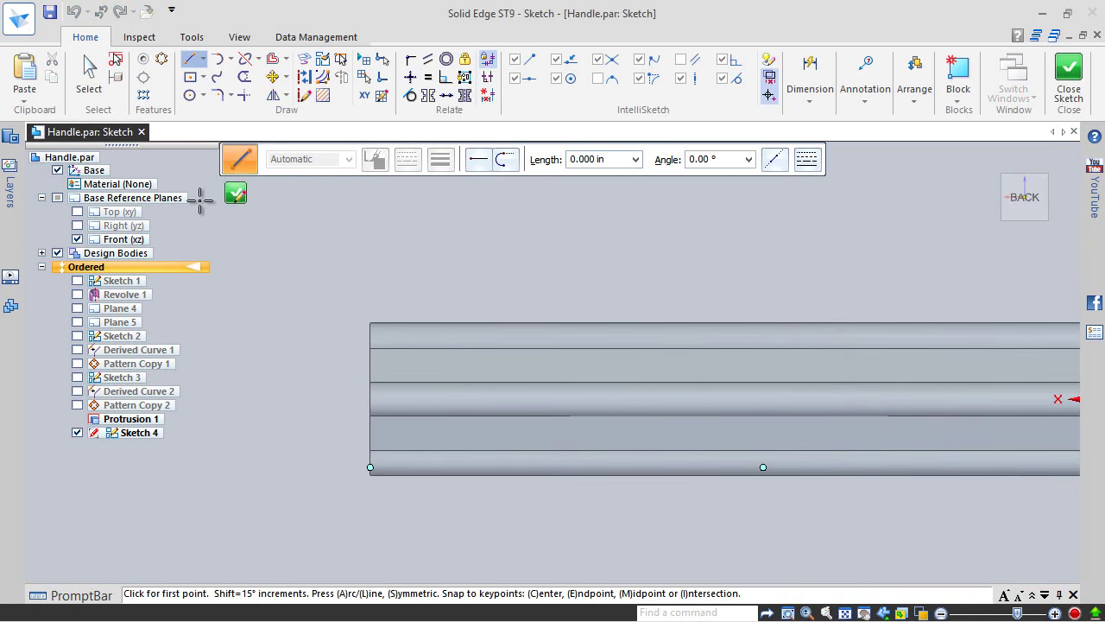
pyautogui.click(203, 78)
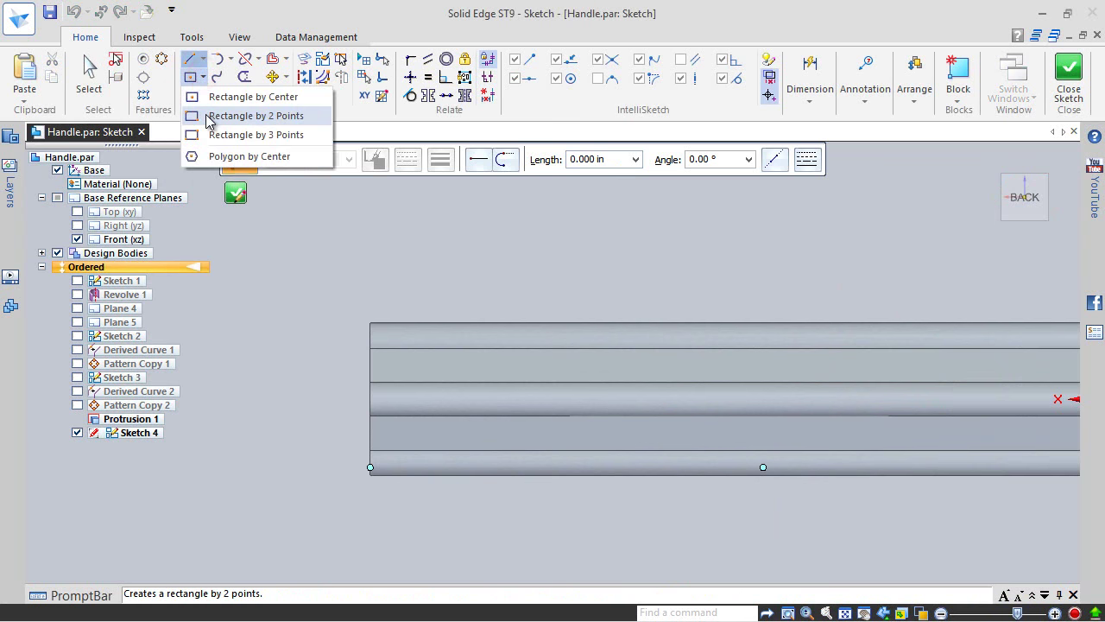
pyautogui.click(215, 113)
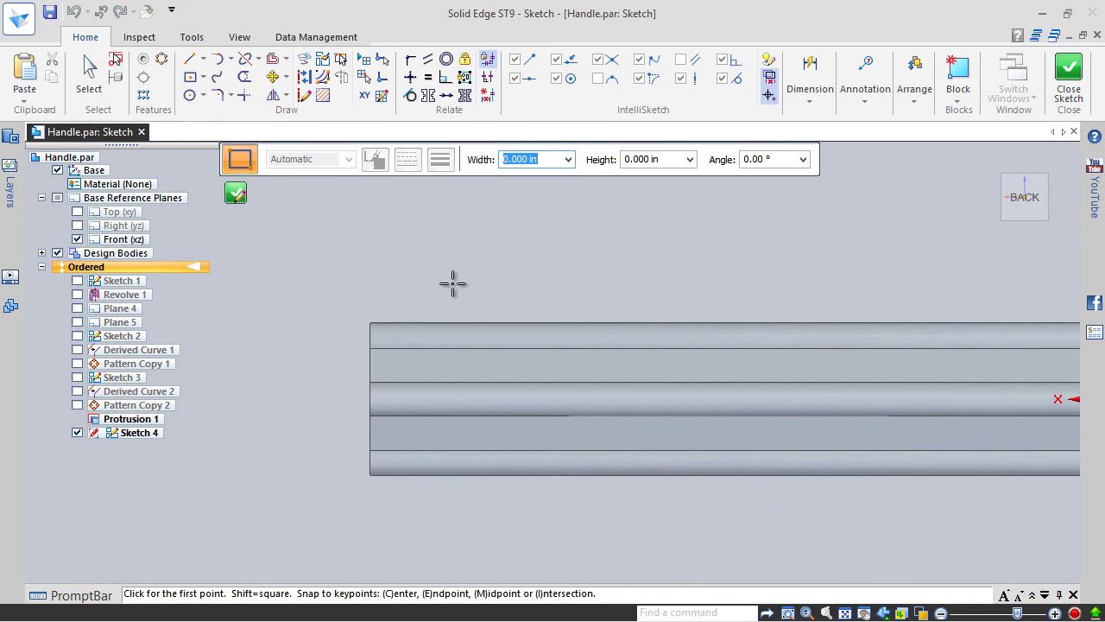
pyautogui.click(452, 283)
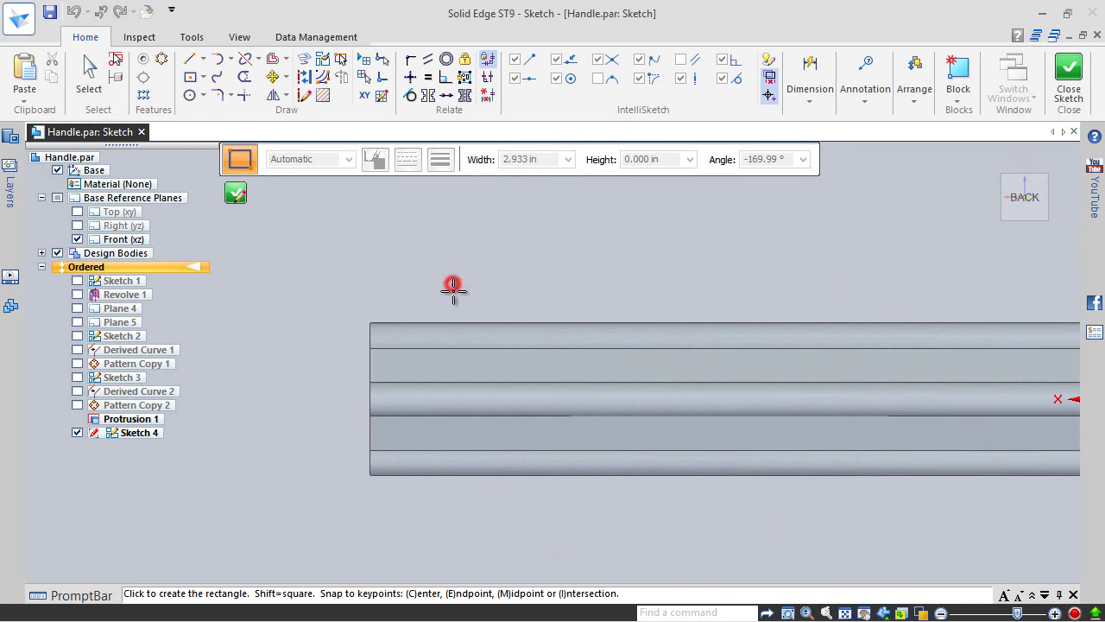
pyautogui.click(652, 366)
# - Dimension the rectangle's vertical side nearest the rounded end at 1.25 in from the handle's flat end
pyautogui.rightClick(672, 212)
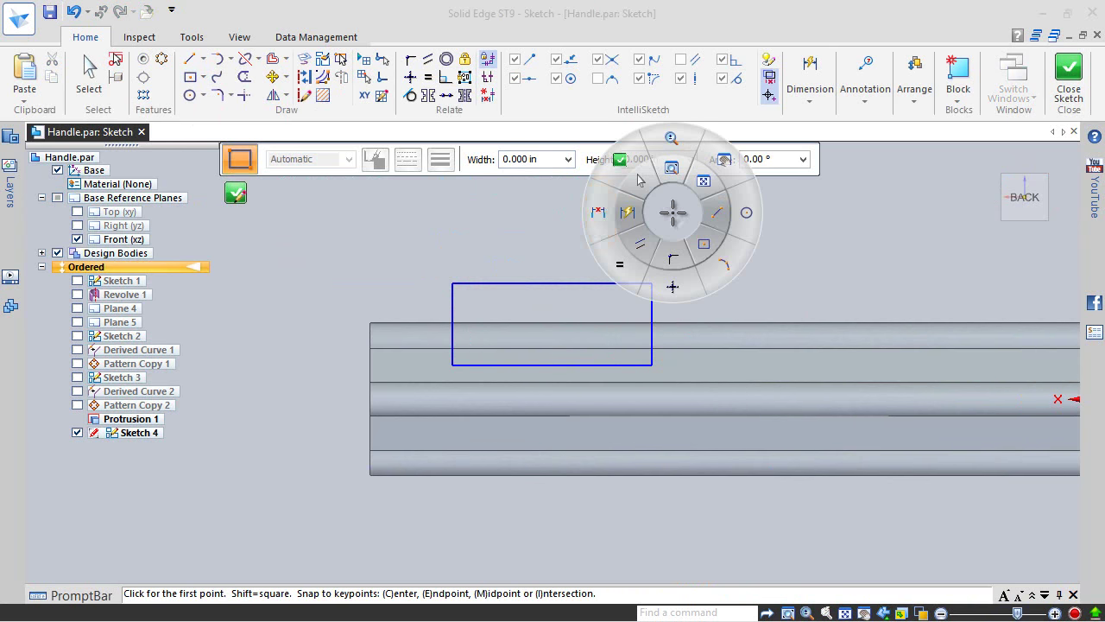
pyautogui.click(628, 213)
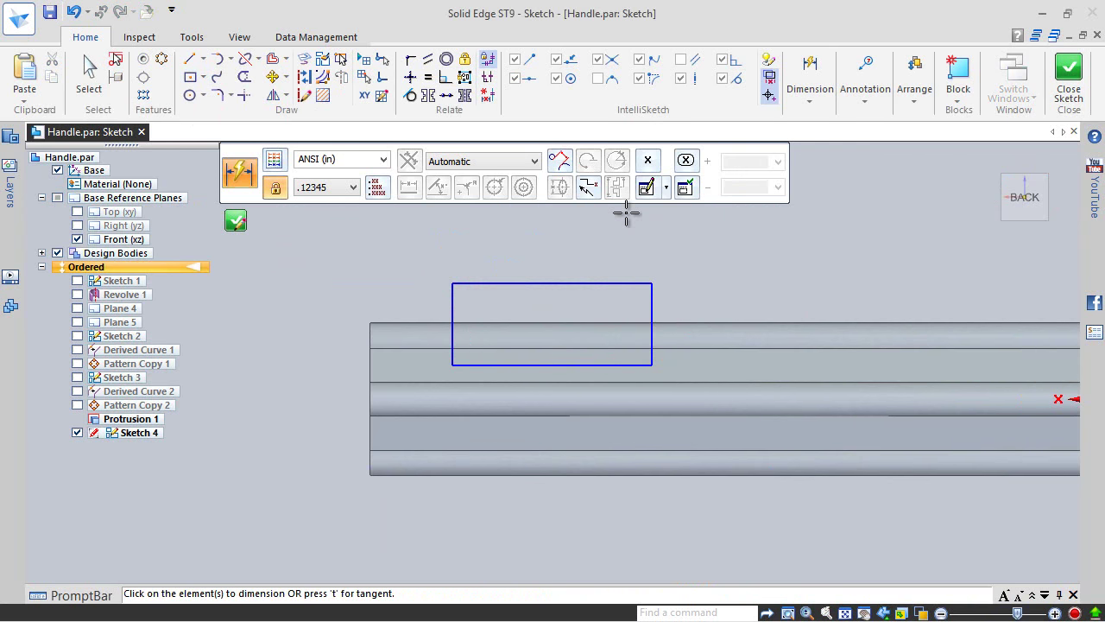
pyautogui.click(652, 303)
pyautogui.click(371, 350)
pyautogui.click(506, 250)
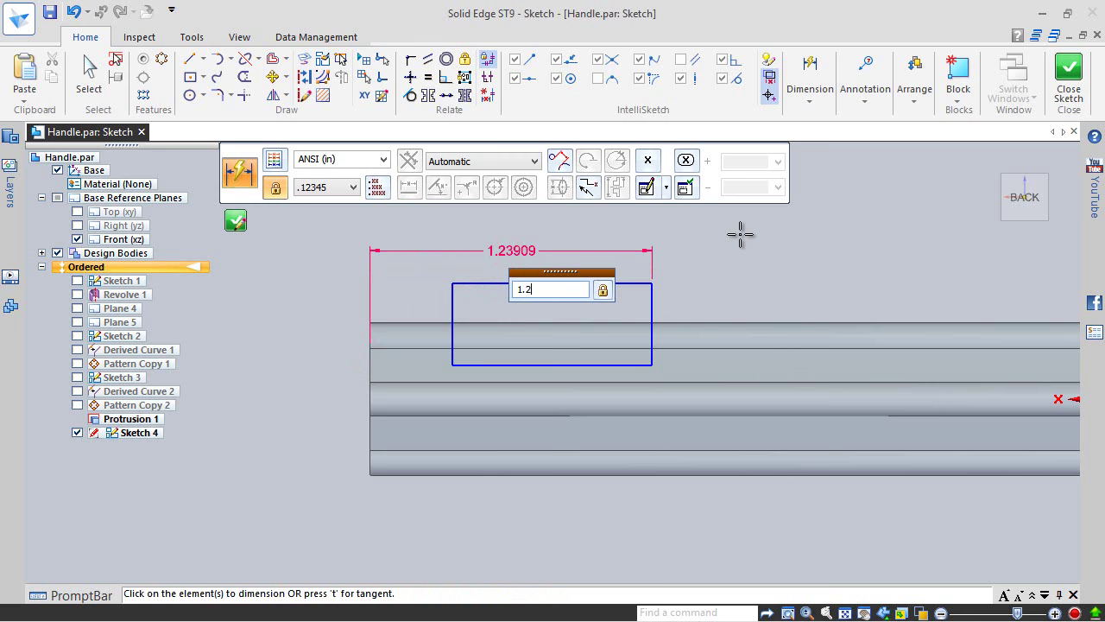
pyautogui.write('1.25')
pyautogui.press('Return')
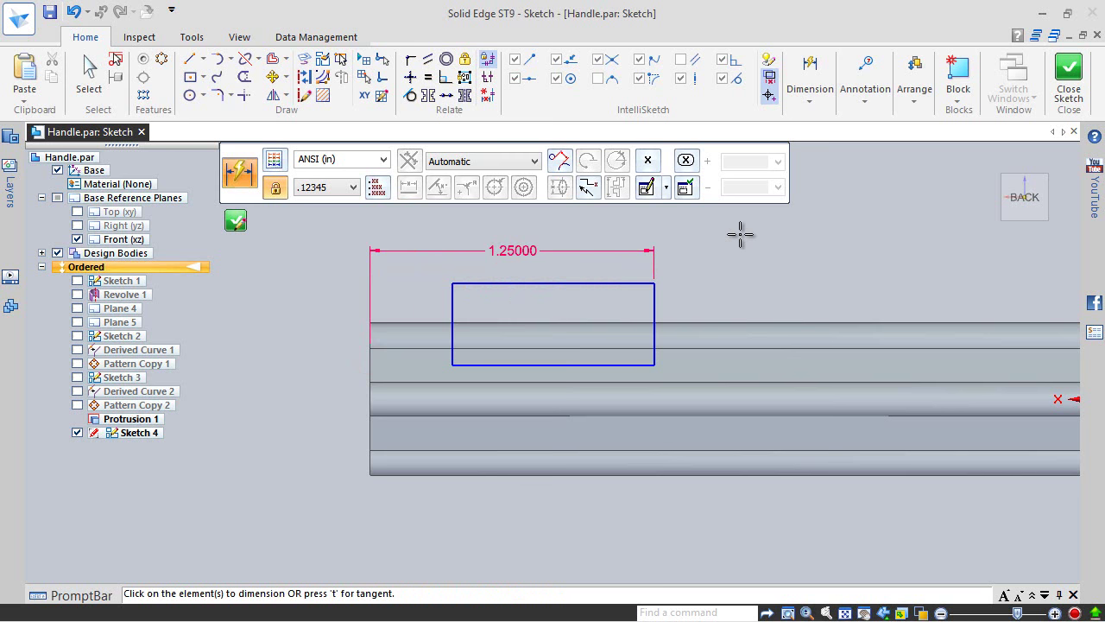
# - Dimension the rectangle's width and set it to 0.75 in
pyautogui.click(611, 283)
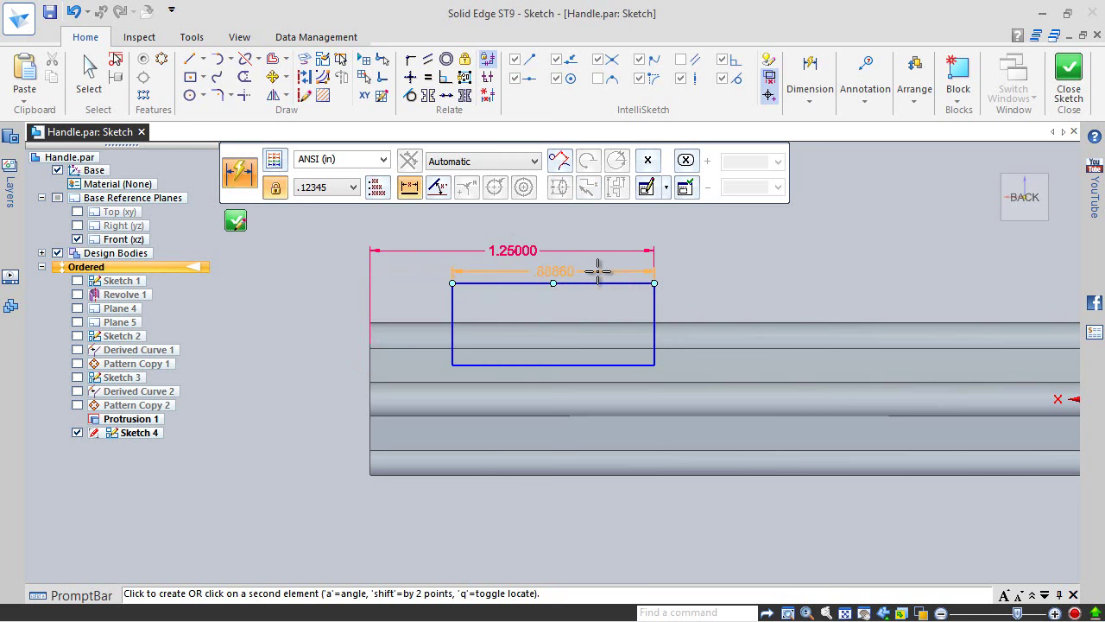
pyautogui.click(596, 271)
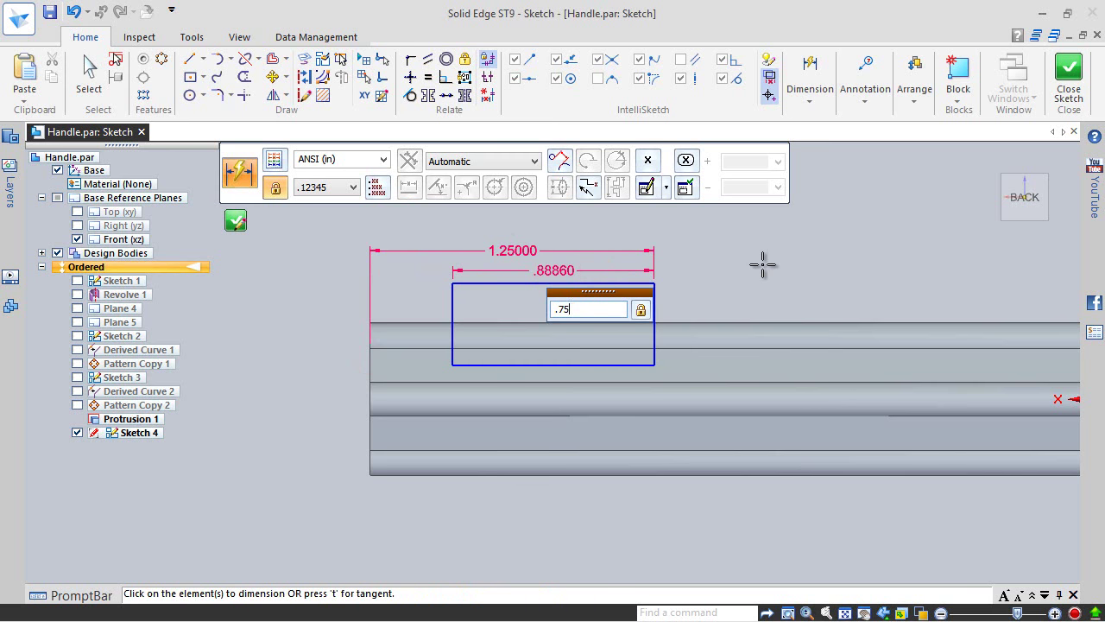
pyautogui.press('Return')
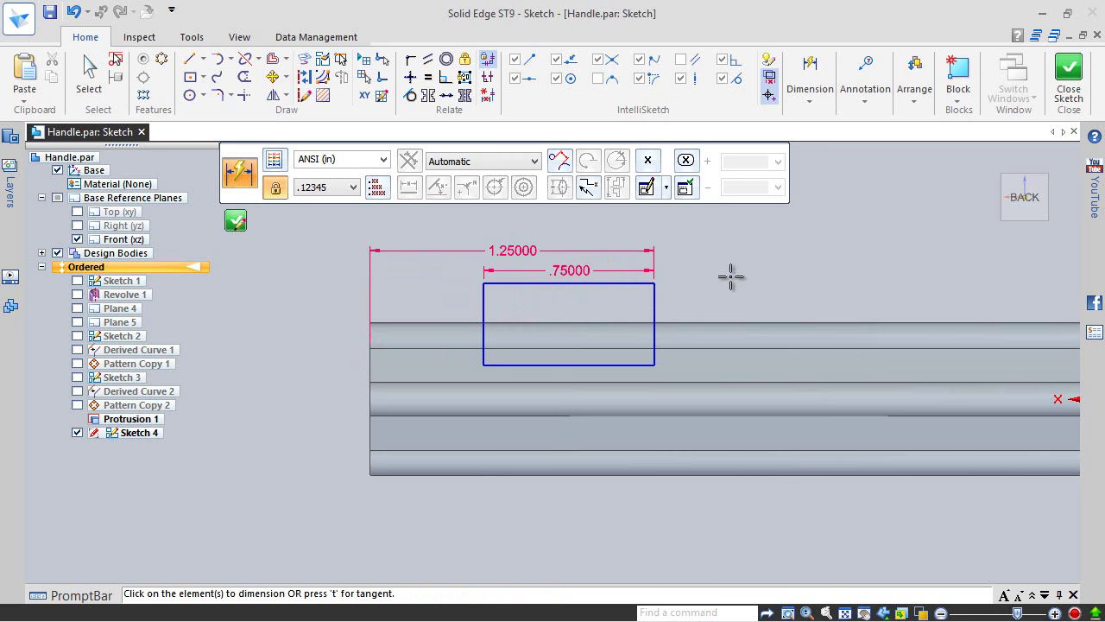
# - Switch to wireframe display and dimension the rectangle's lower side 0.01875 in below the handle edge line just inside the upper outline
pyautogui.scroll(-3, 444, 301)
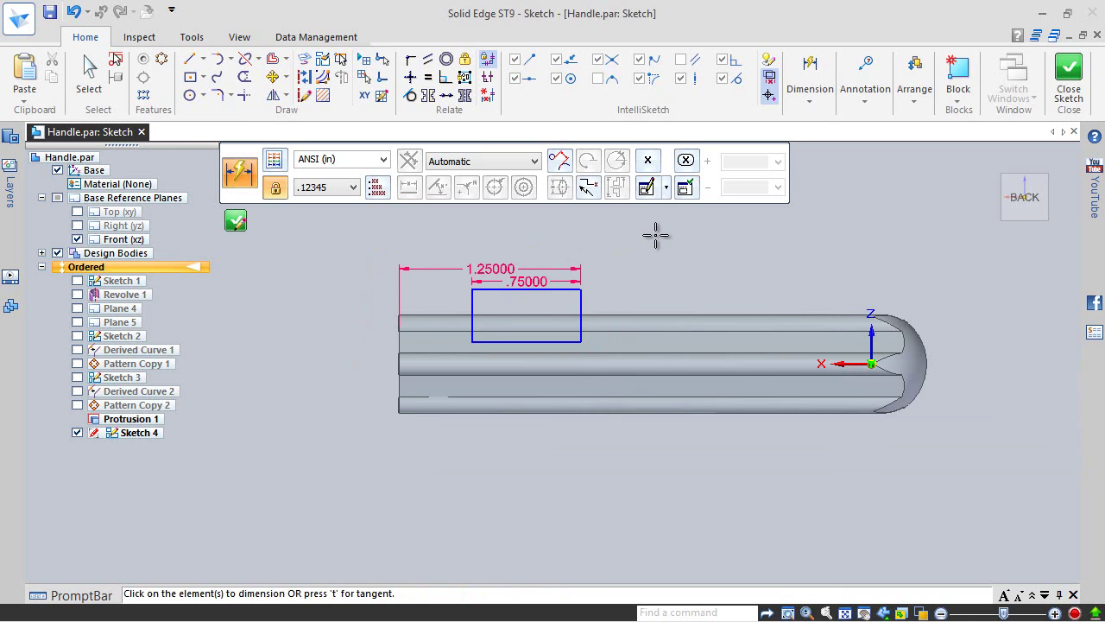
pyautogui.click(245, 36)
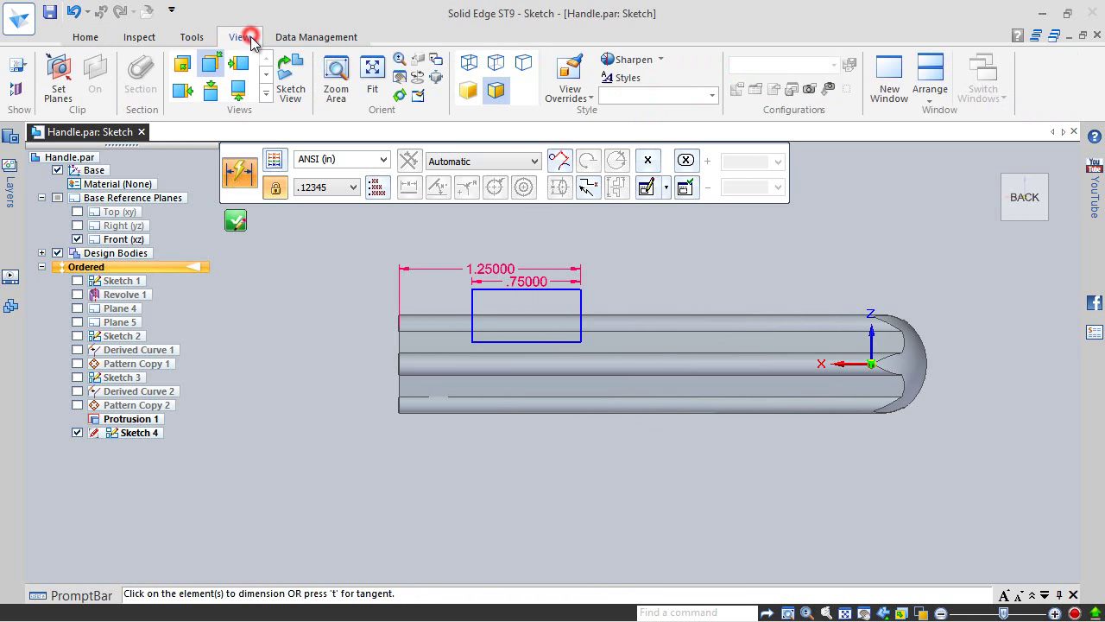
pyautogui.click(466, 66)
pyautogui.scroll(3, 447, 293)
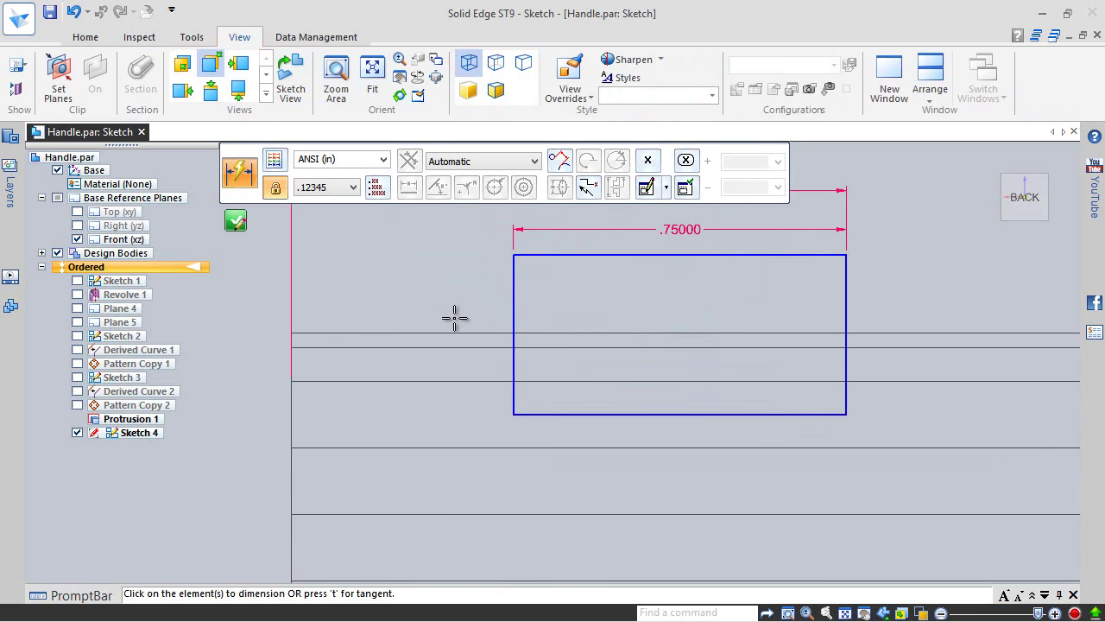
pyautogui.click(588, 349)
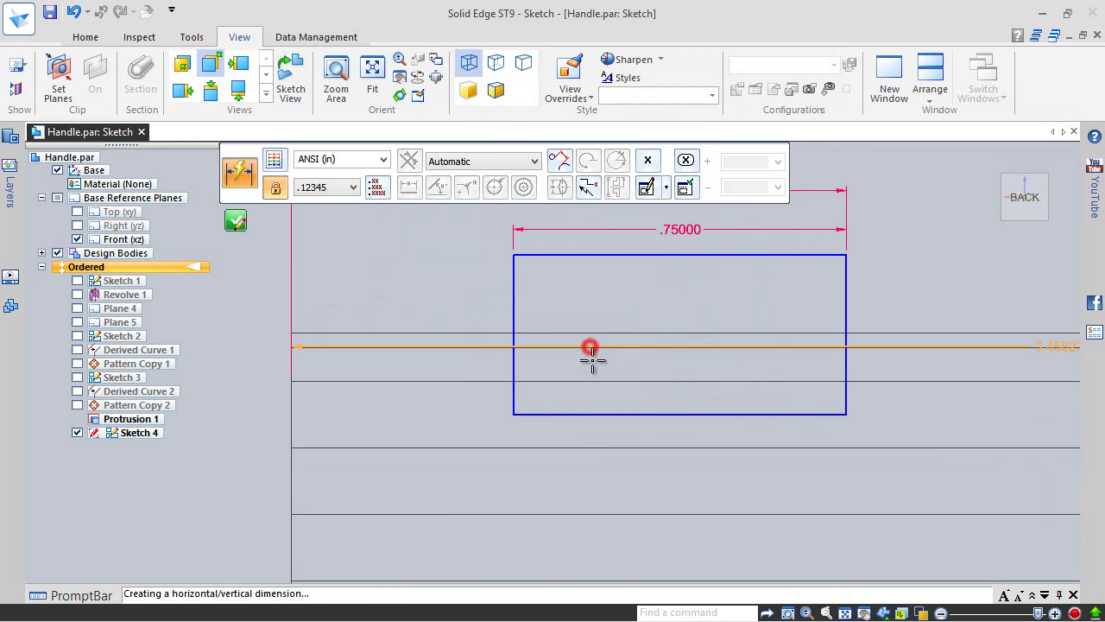
pyautogui.click(611, 416)
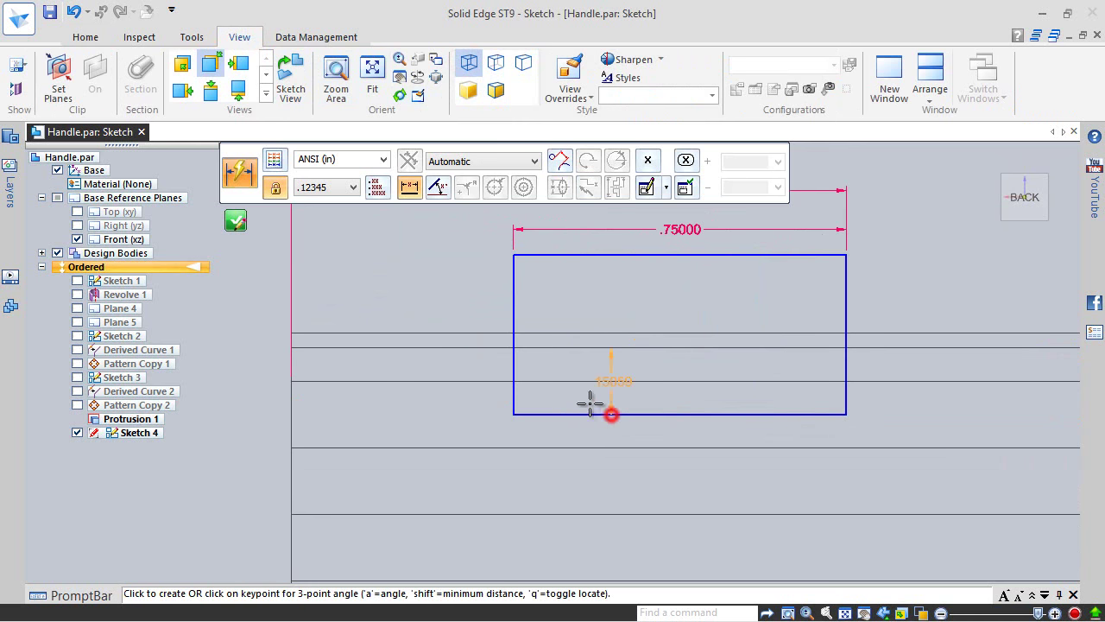
pyautogui.click(443, 366)
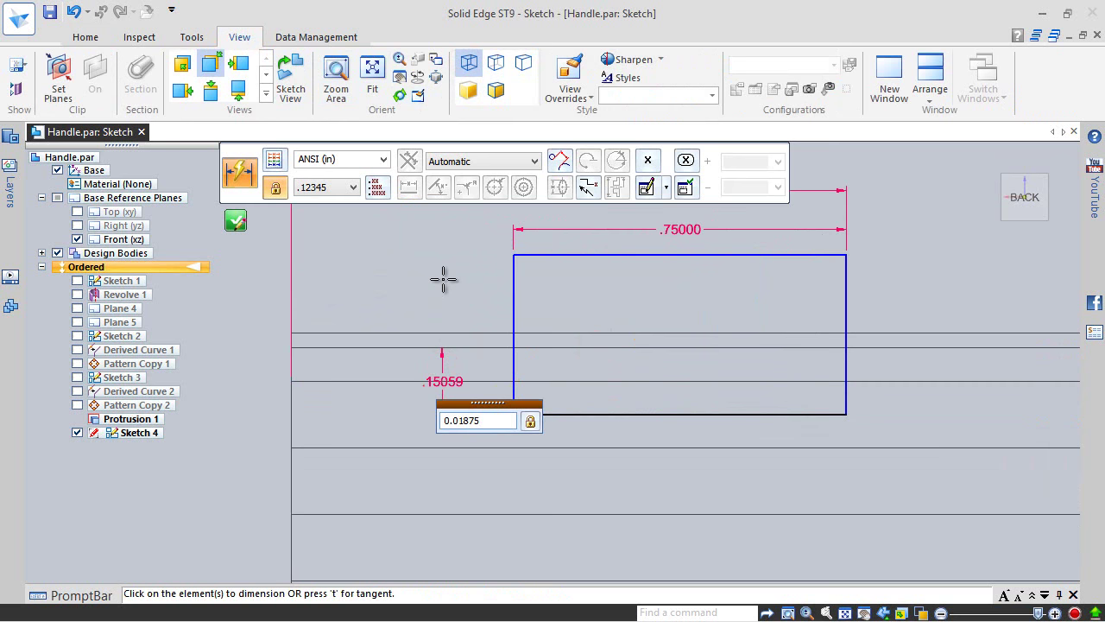
pyautogui.press('Return')
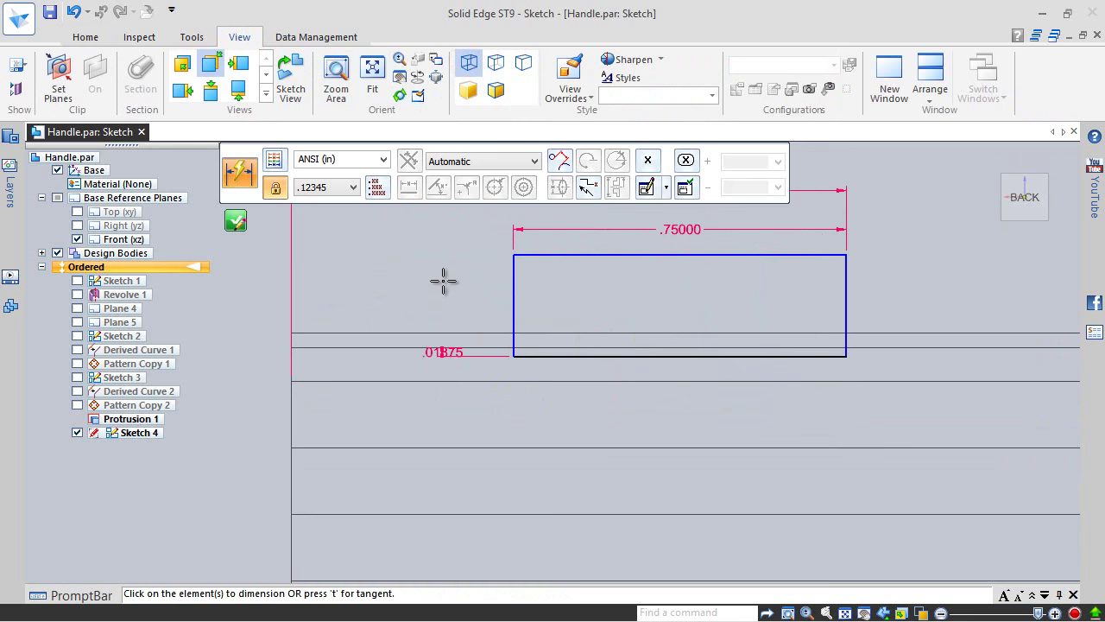
pyautogui.press('Escape')
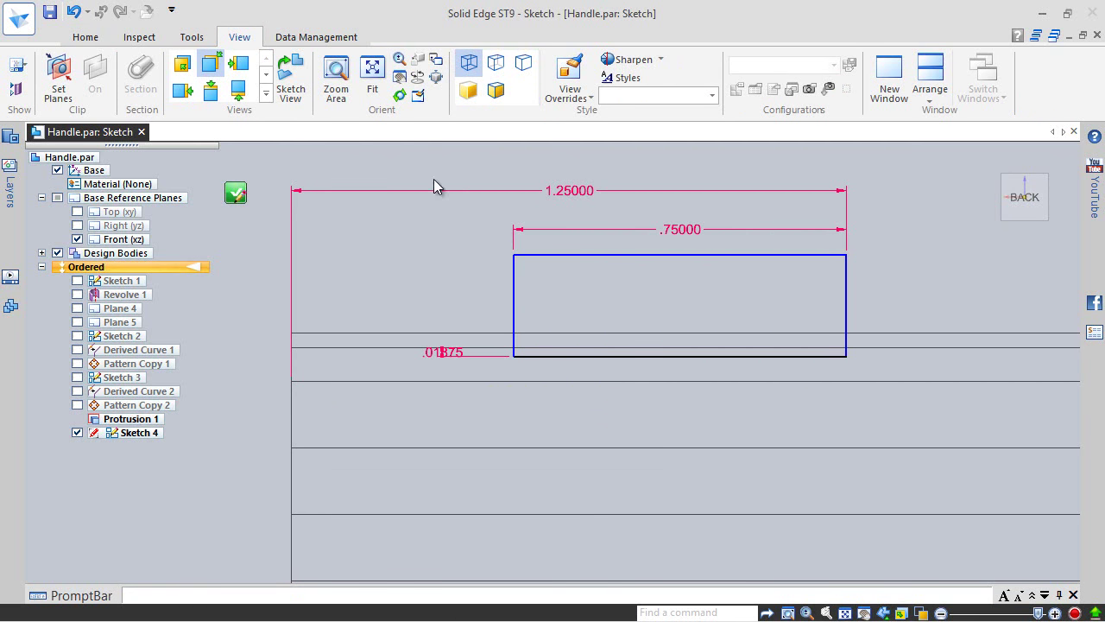
# - Restore the shaded with visible edges display and save the part
pyautogui.click(495, 92)
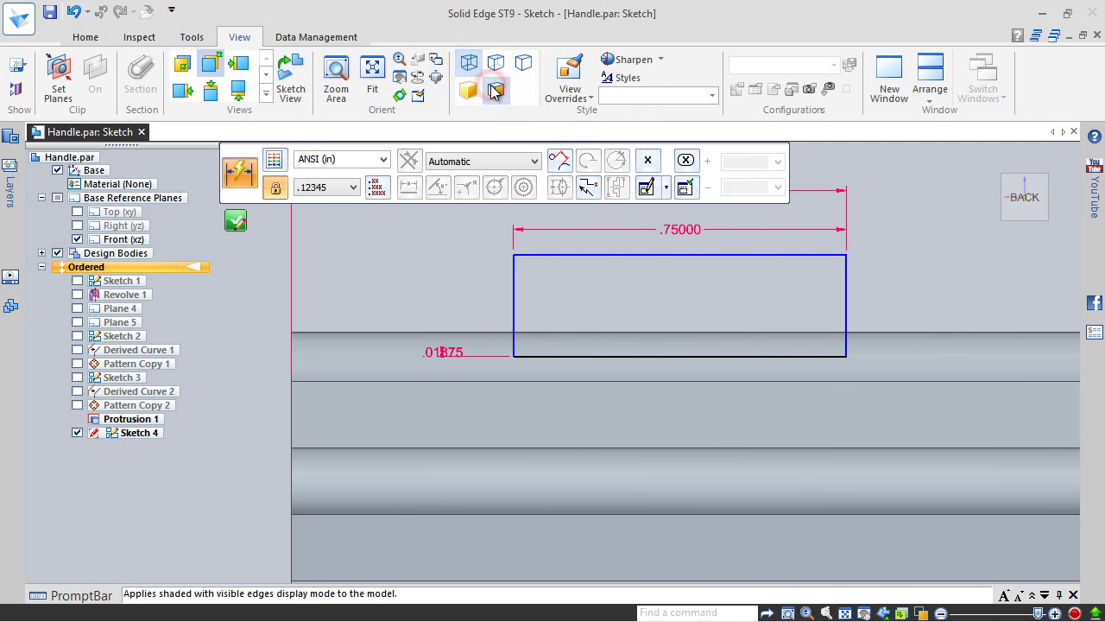
pyautogui.scroll(-3, 380, 311)
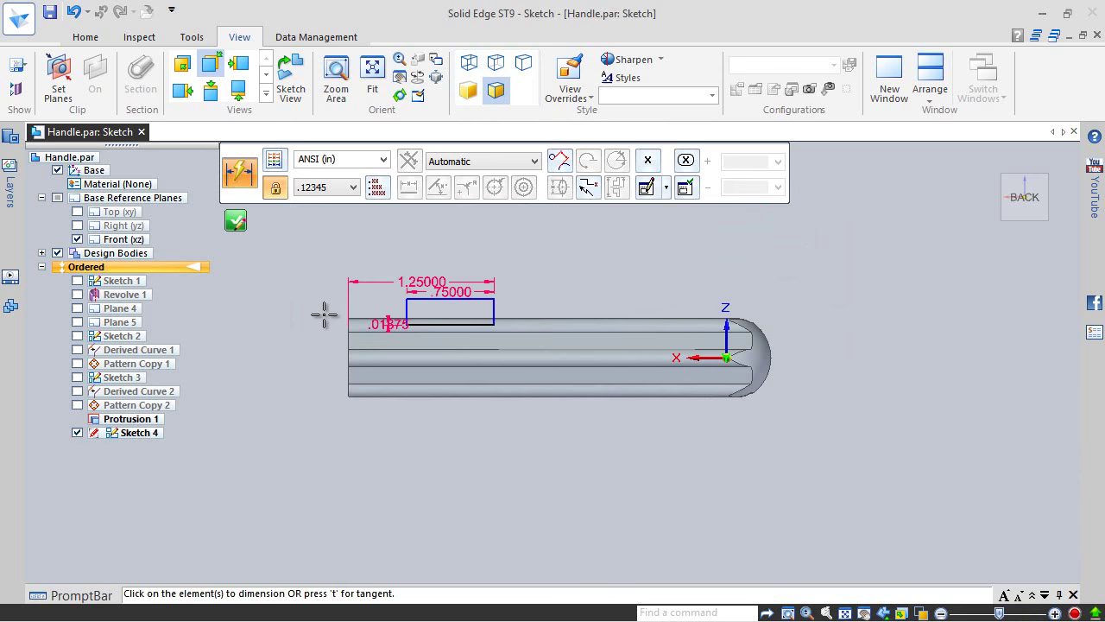
pyautogui.scroll(2, 321, 298)
pyautogui.click(73, 35)
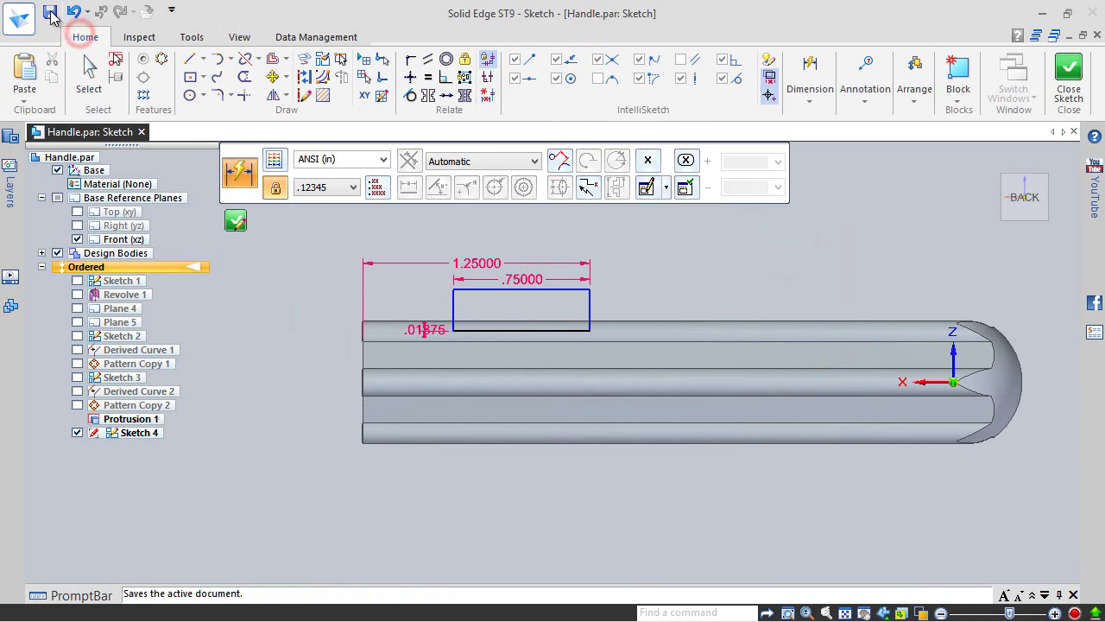
pyautogui.click(49, 11)
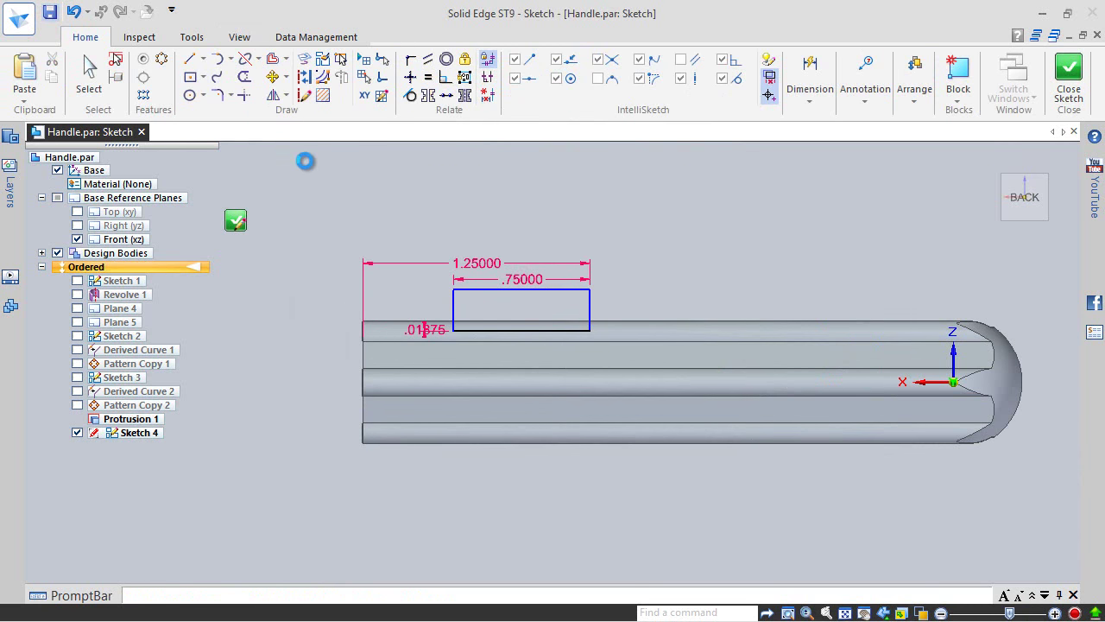
# - Draw a horizontal construction line along the handle's axis from the origin to the flat end
pyautogui.click(302, 96)
pyautogui.click(189, 58)
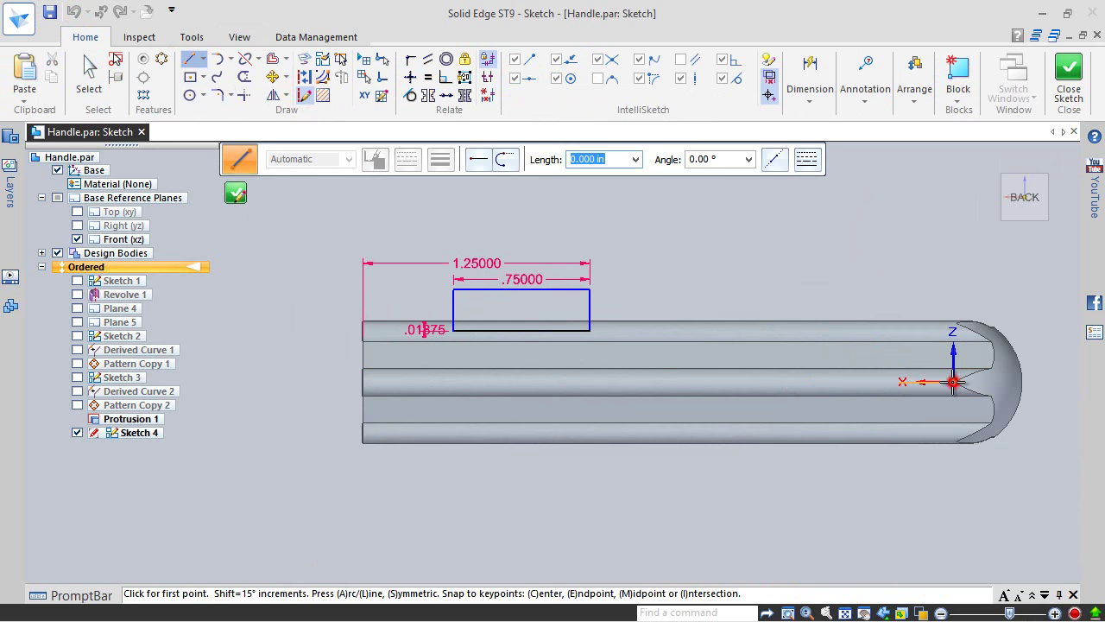
pyautogui.click(953, 382)
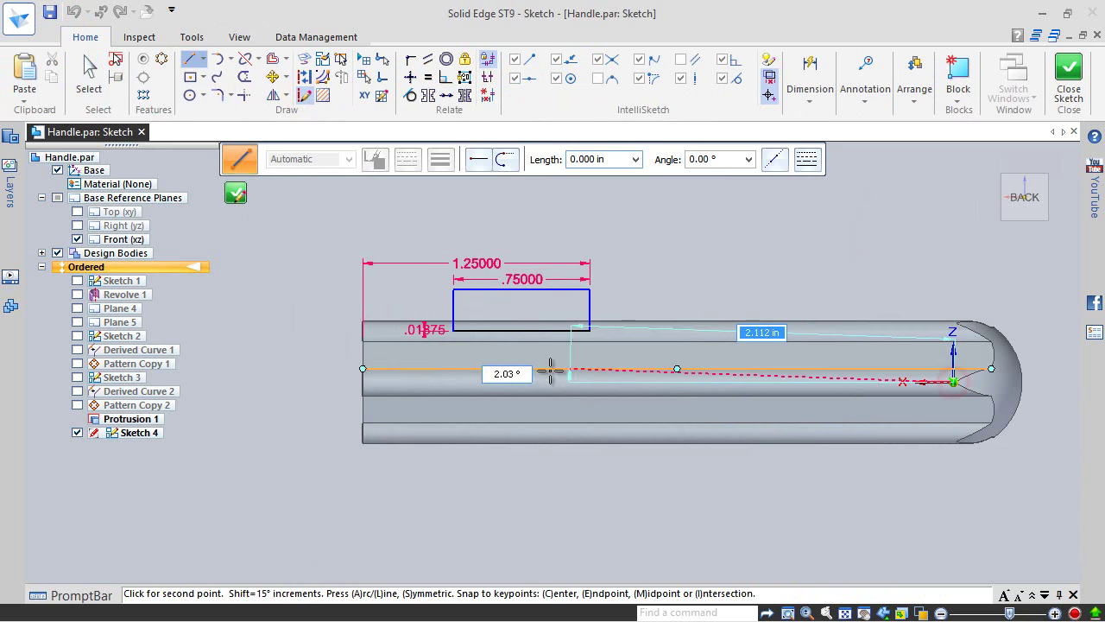
pyautogui.click(363, 382)
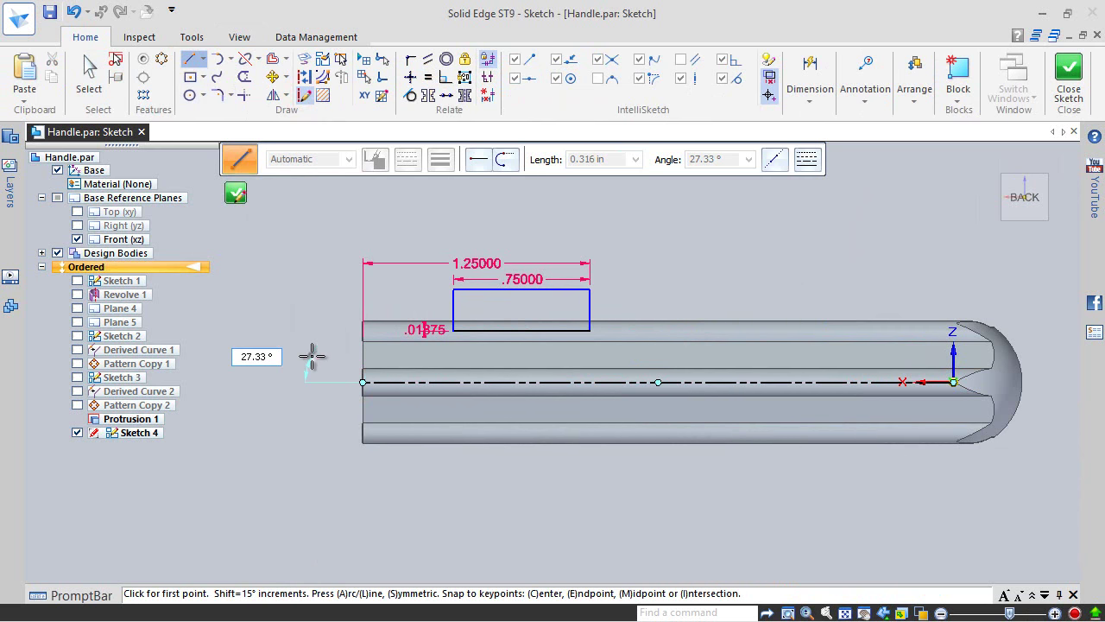
# - Close the sketch, leave the Sketch command and save the part
pyautogui.click(1068, 76)
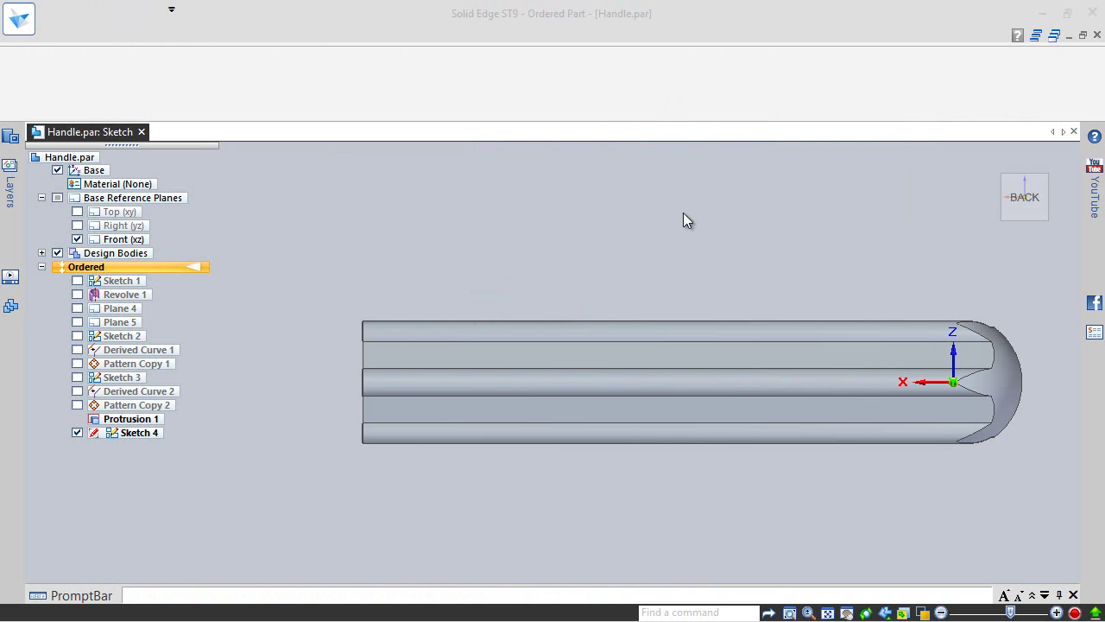
pyautogui.click(323, 162)
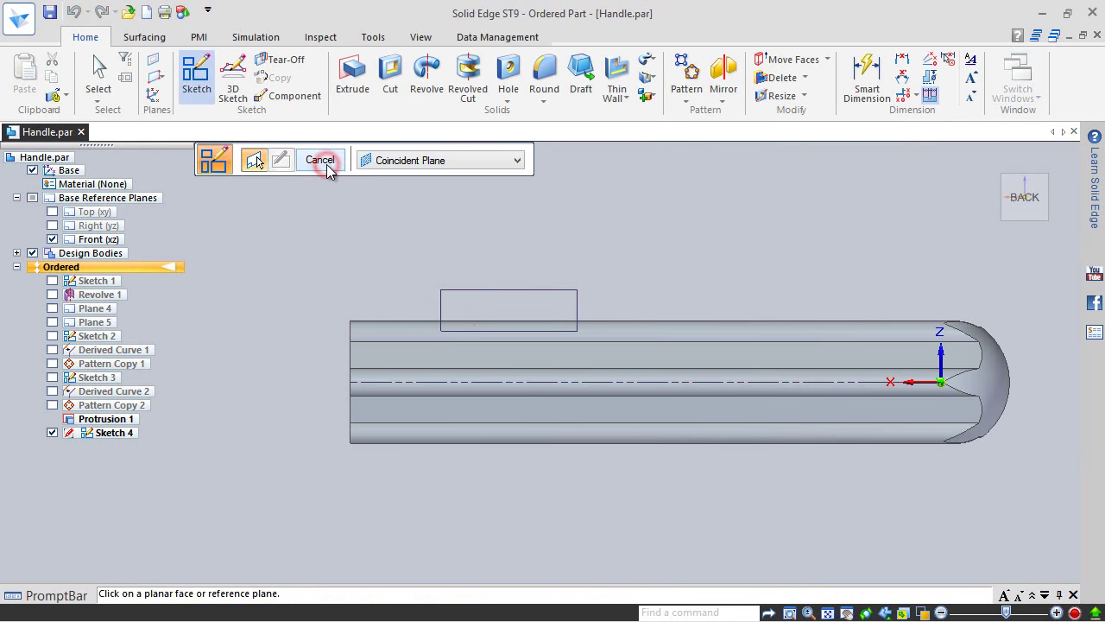
pyautogui.click(321, 161)
pyautogui.click(97, 76)
pyautogui.click(50, 12)
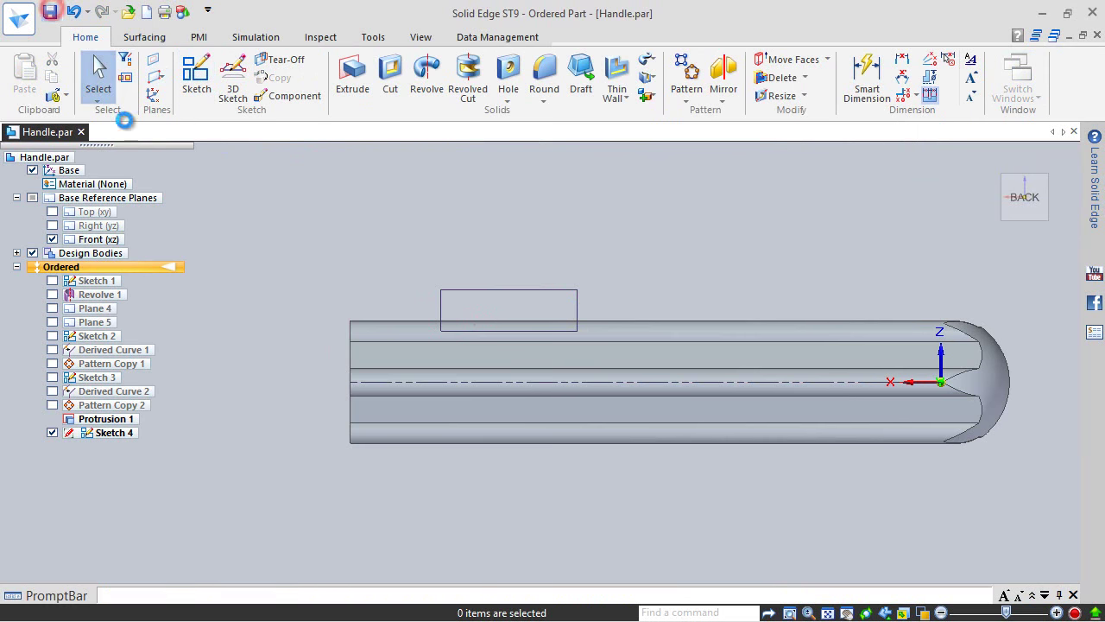
# - Make a full 360° revolved cut from the rectangle around the construction line and finish the feature
pyautogui.click(462, 76)
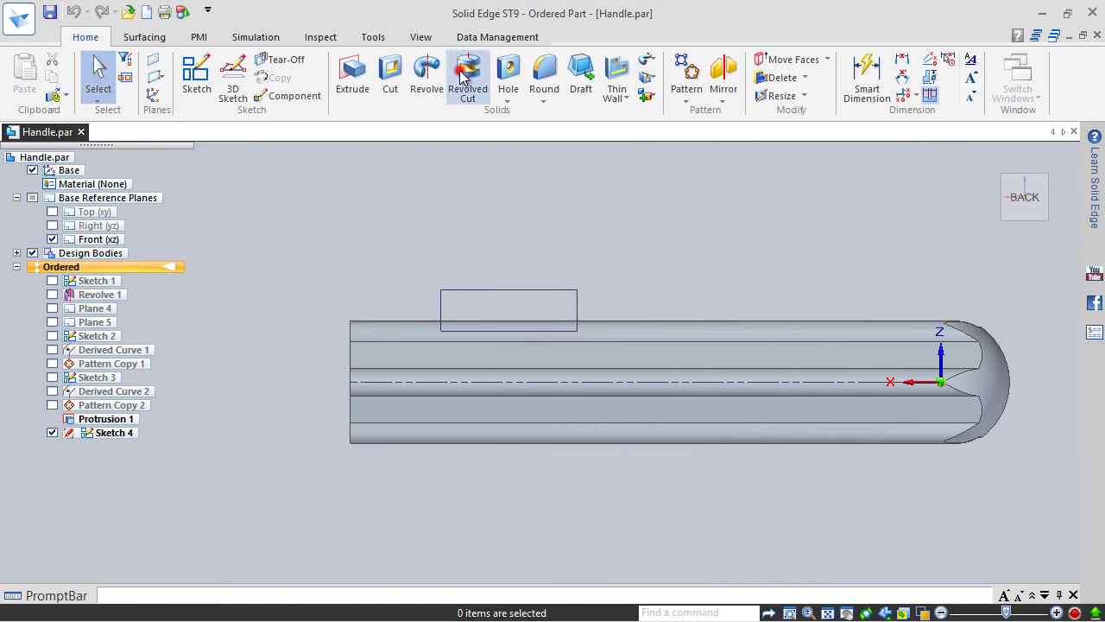
pyautogui.click(469, 290)
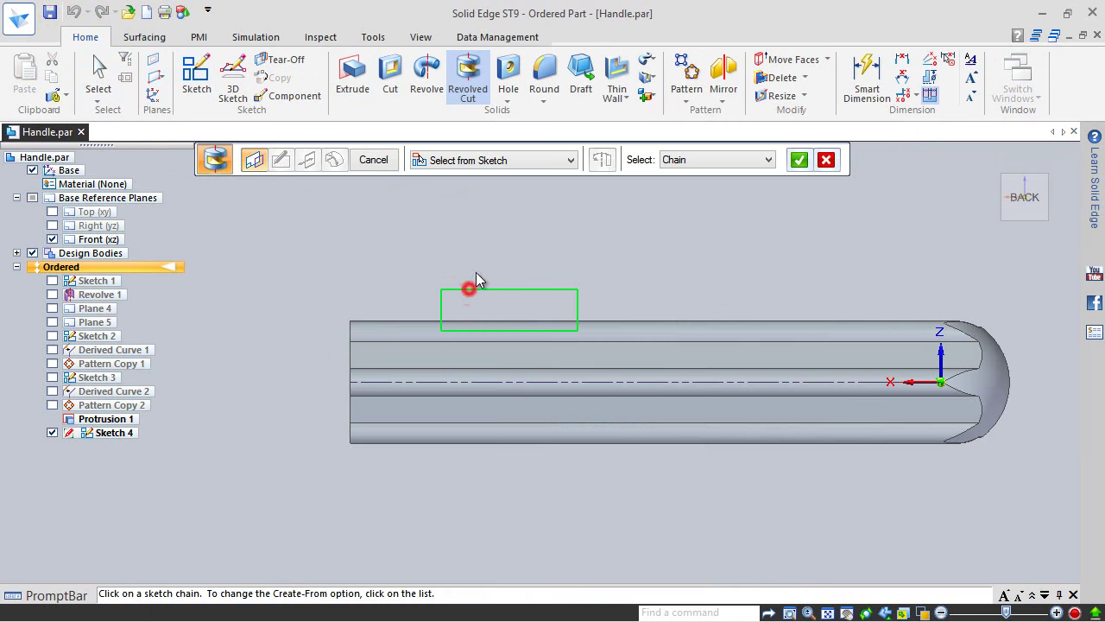
pyautogui.click(812, 161)
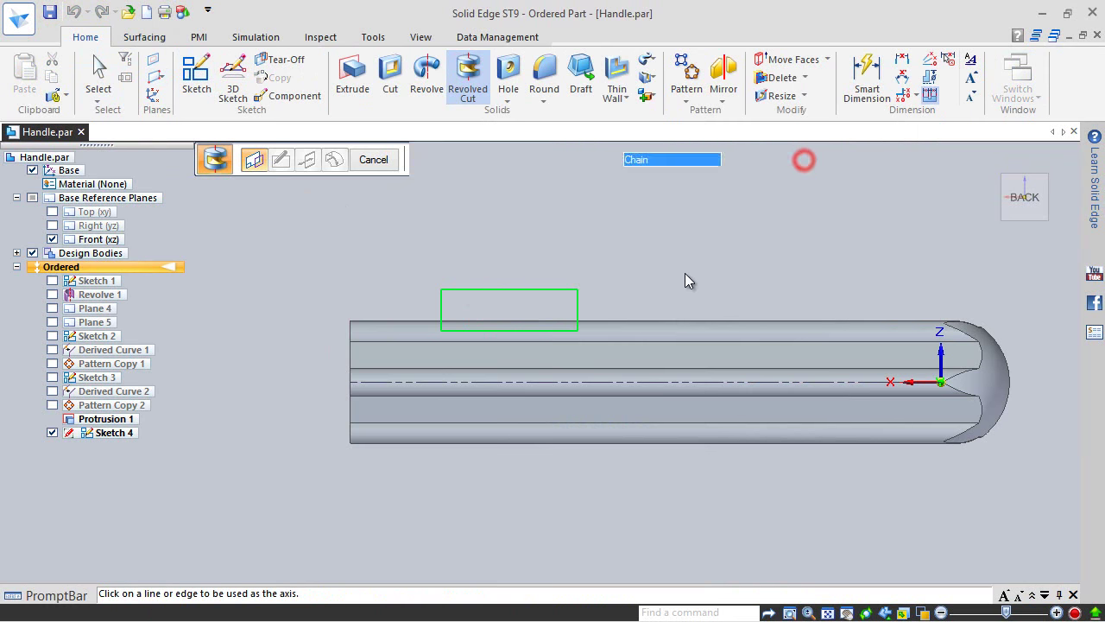
pyautogui.click(648, 381)
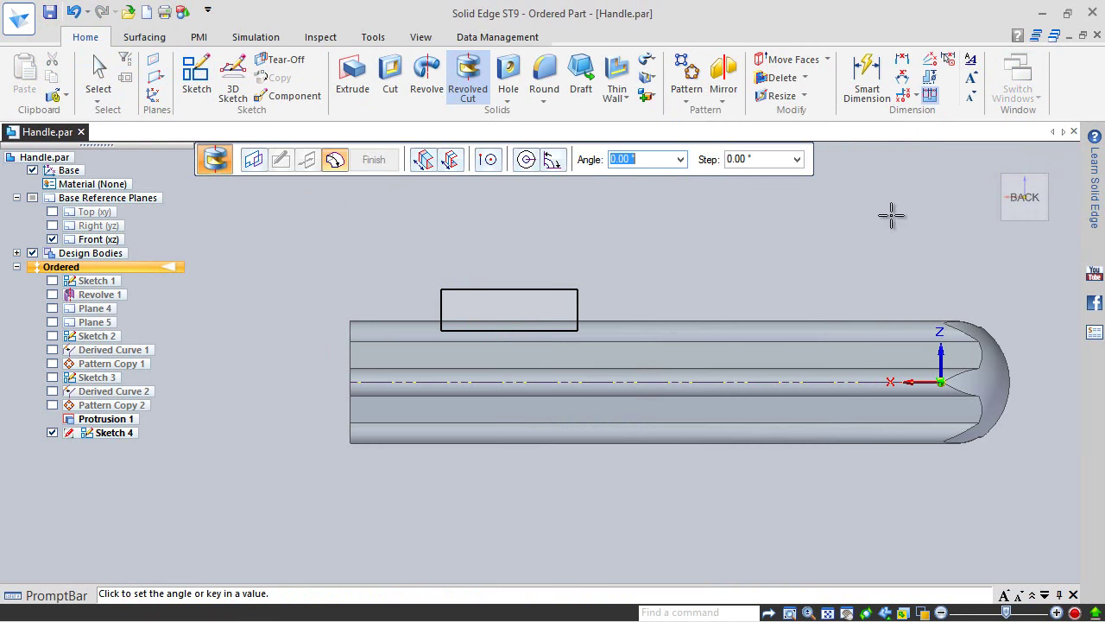
pyautogui.click(1002, 174)
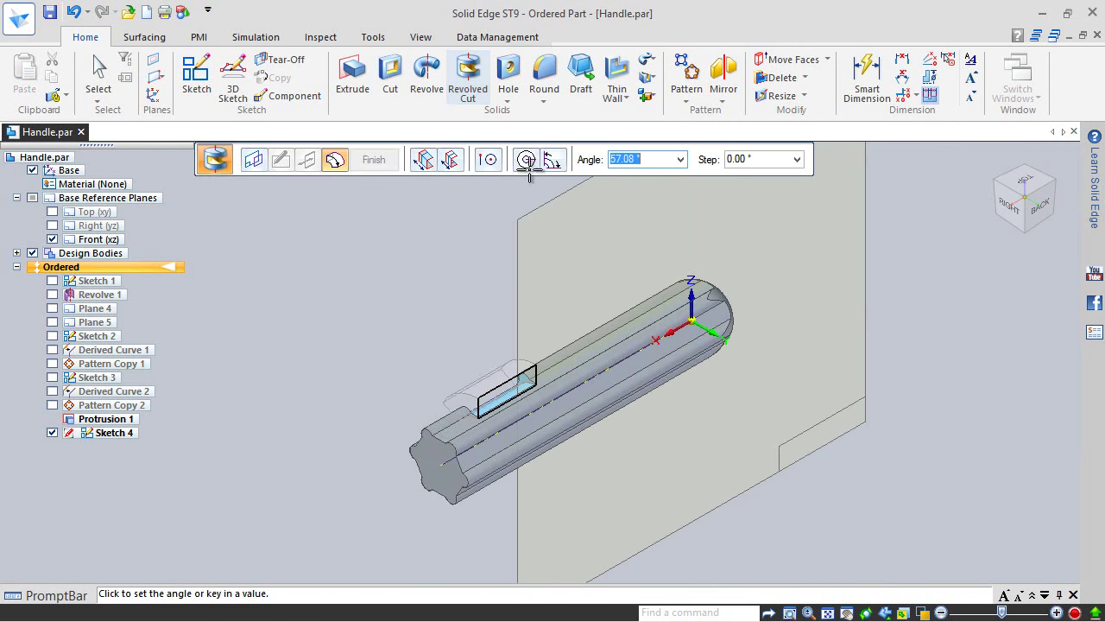
pyautogui.click(526, 158)
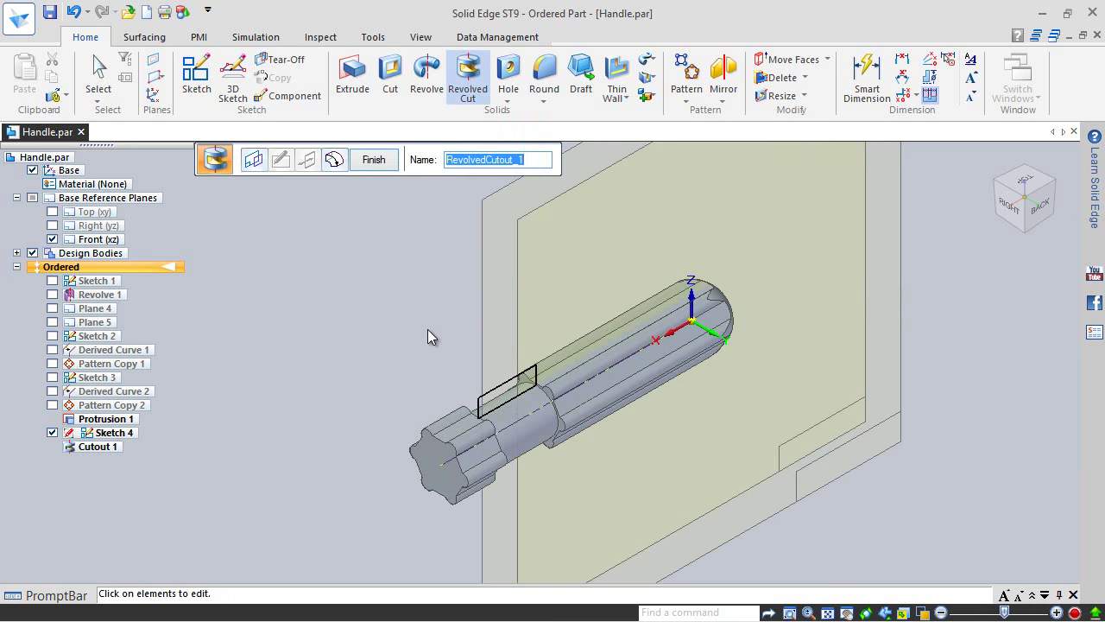
pyautogui.click(380, 159)
pyautogui.click(377, 162)
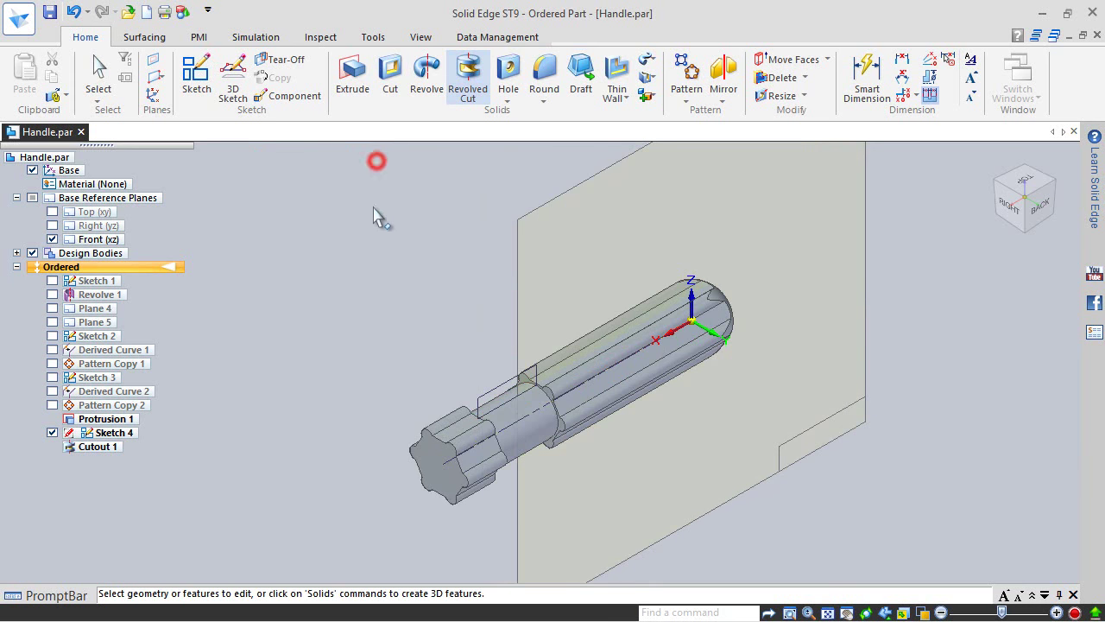
# - Hide the Front plane and Sketch 4, collapse the base reference planes and save the part
pyautogui.click(53, 239)
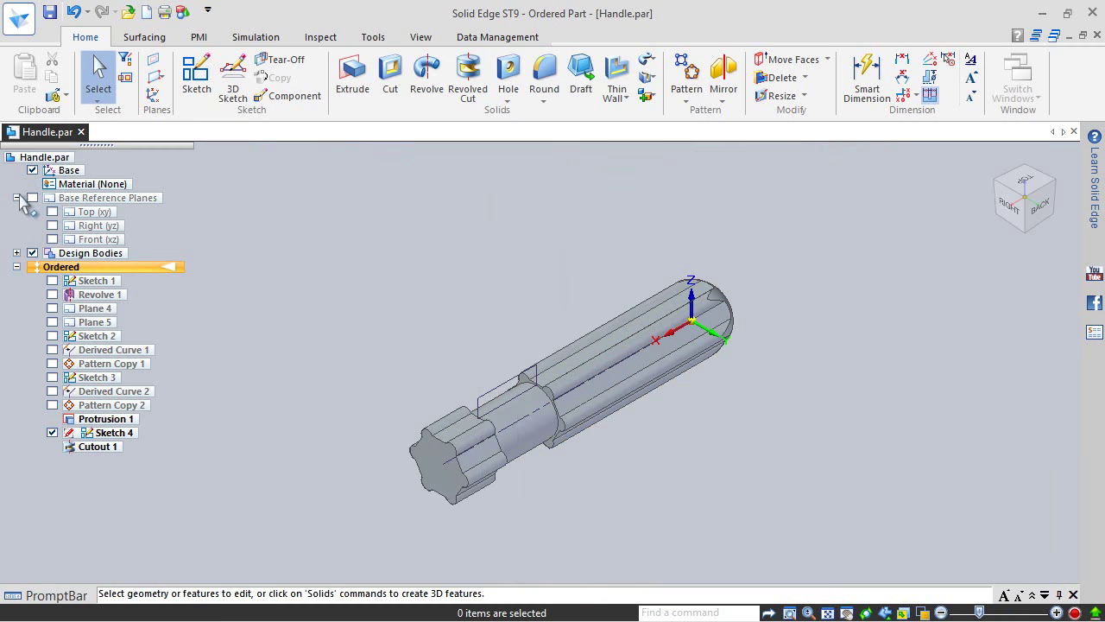
pyautogui.click(16, 197)
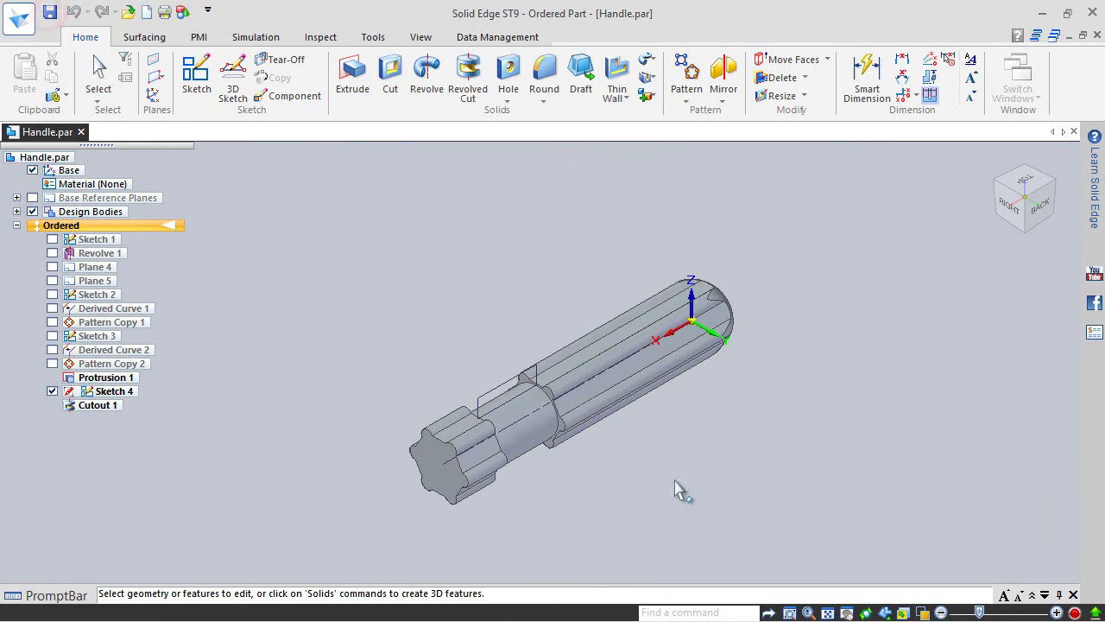
pyautogui.scroll(2, 629, 458)
pyautogui.click(52, 391)
pyautogui.click(49, 13)
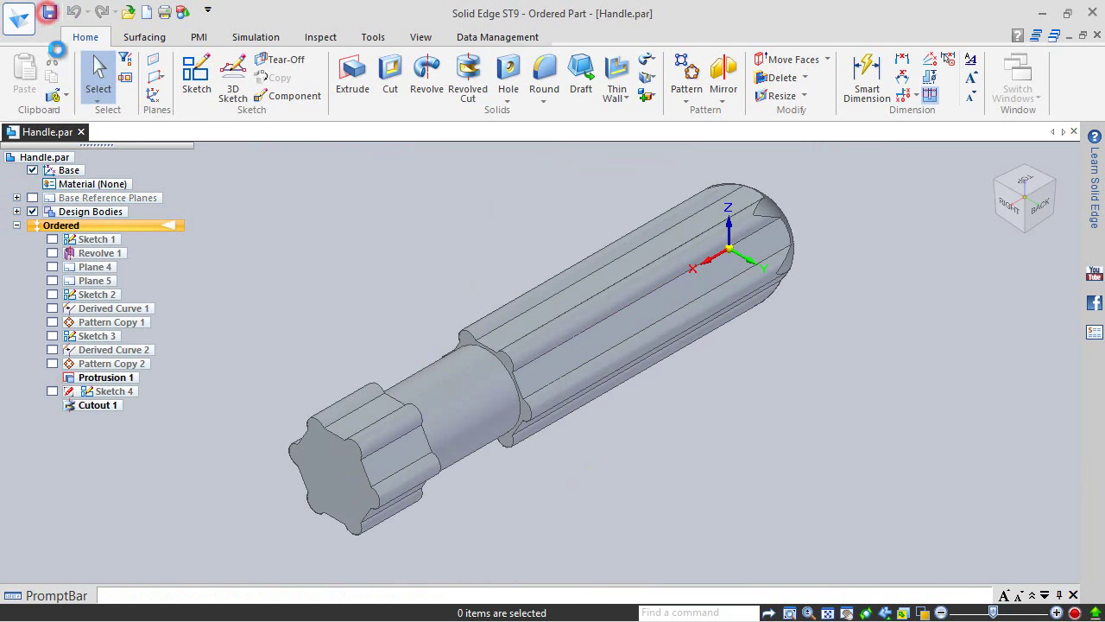
# - Adjust the light shining from the model's lower right in the view overrides and apply the new lighting
pyautogui.click(420, 37)
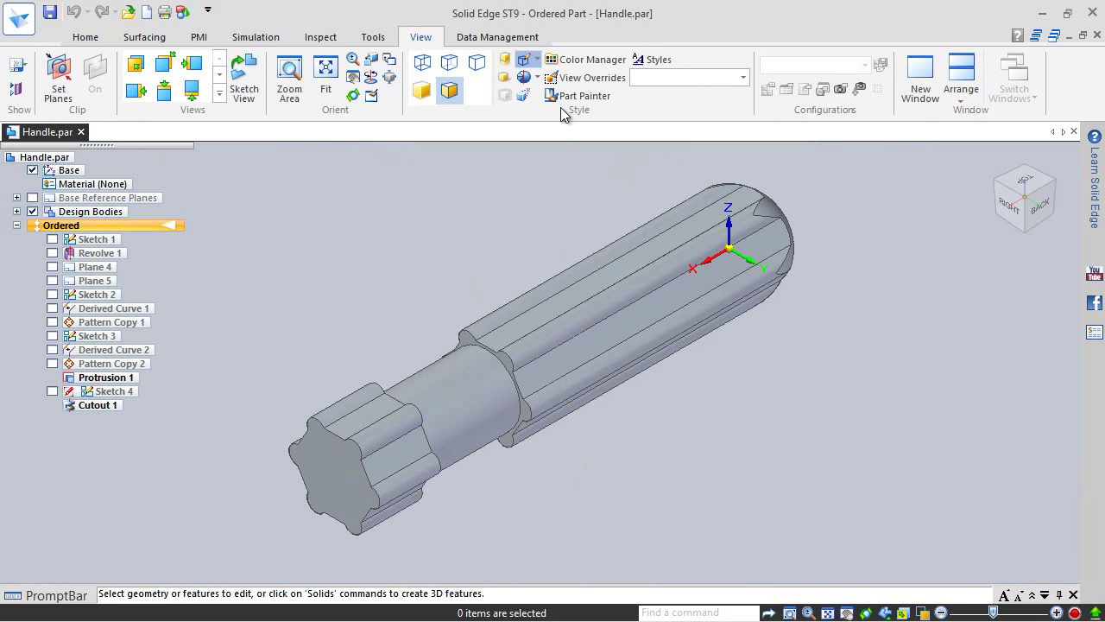
pyautogui.click(580, 78)
pyautogui.click(366, 201)
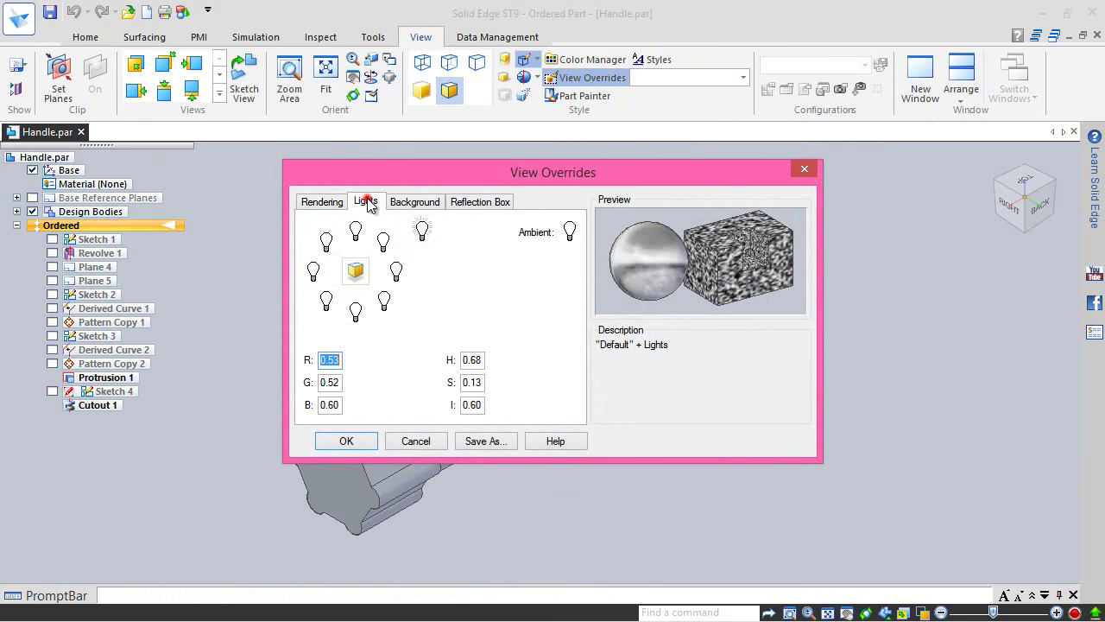
pyautogui.write('5')
pyautogui.write('8')
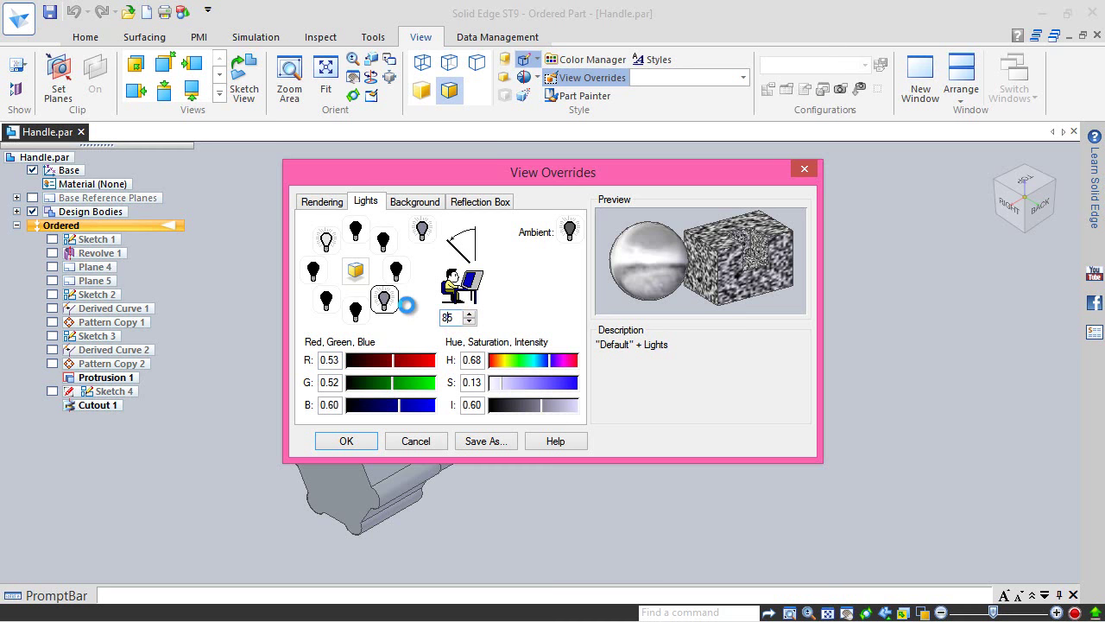
pyautogui.click(352, 439)
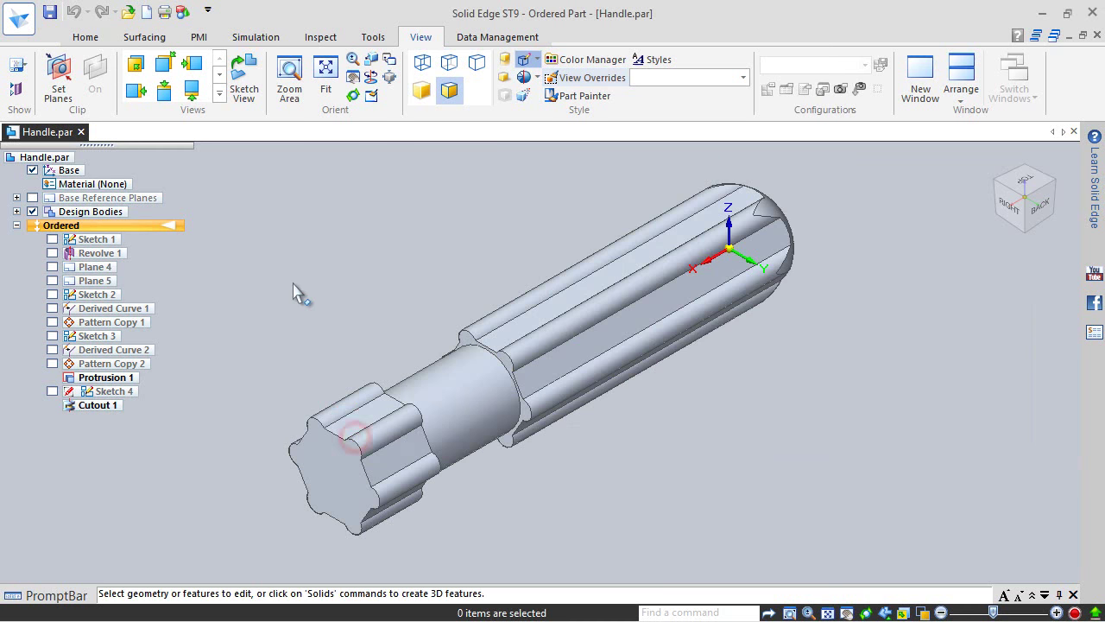
# - Set up a Round with radius 0.015625 in and select the visible outer edges of the groove shoulder nearer the rounded end
pyautogui.click(85, 38)
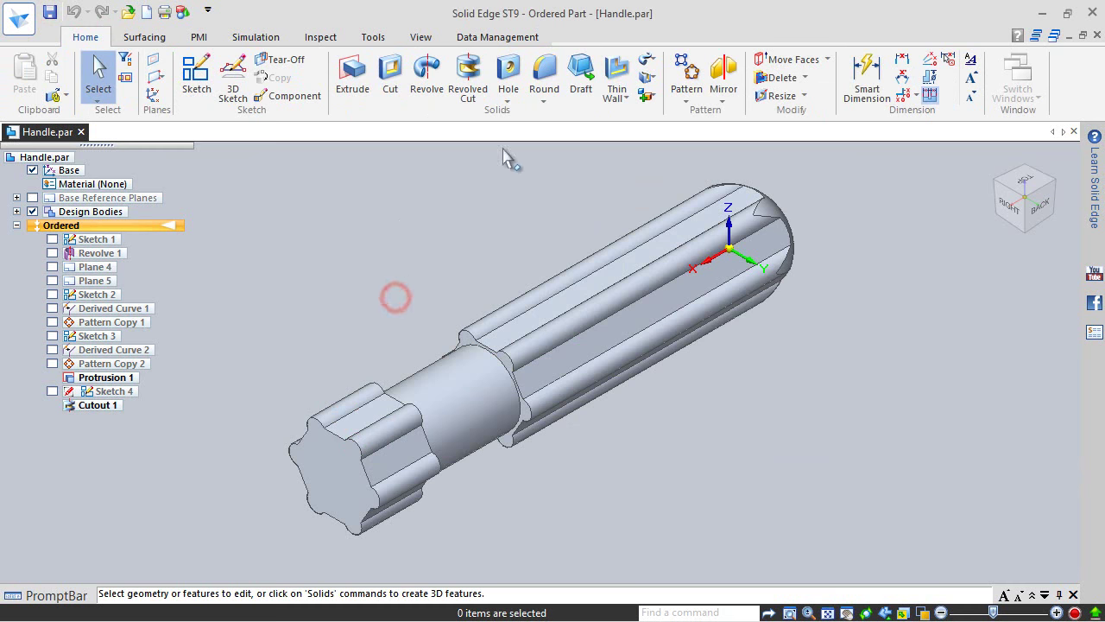
pyautogui.click(542, 76)
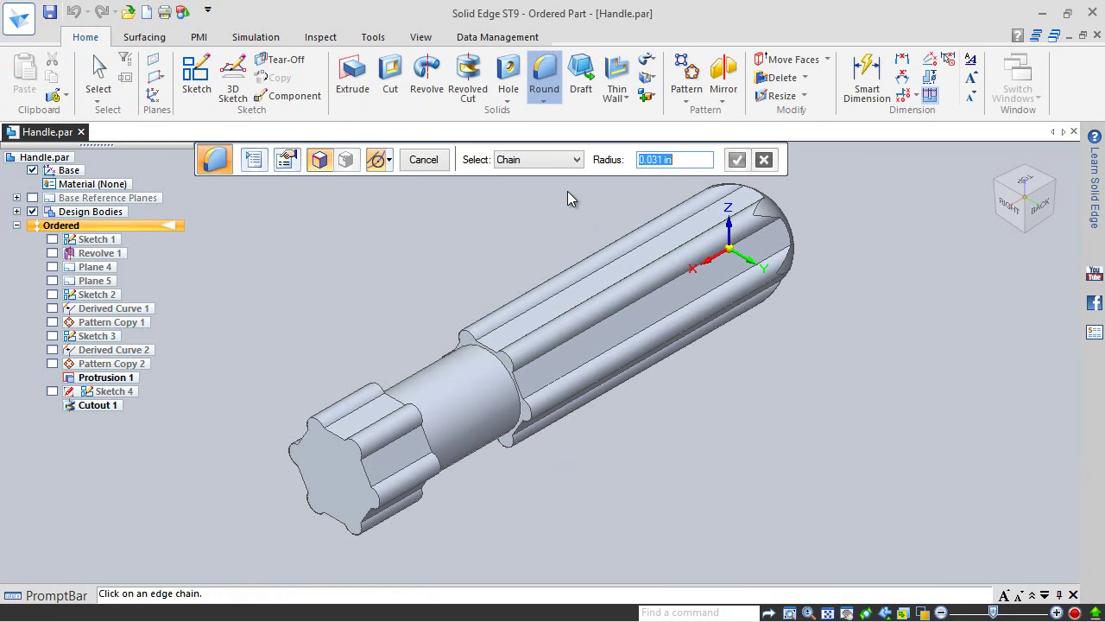
pyautogui.write('.015625')
pyautogui.scroll(4, 450, 331)
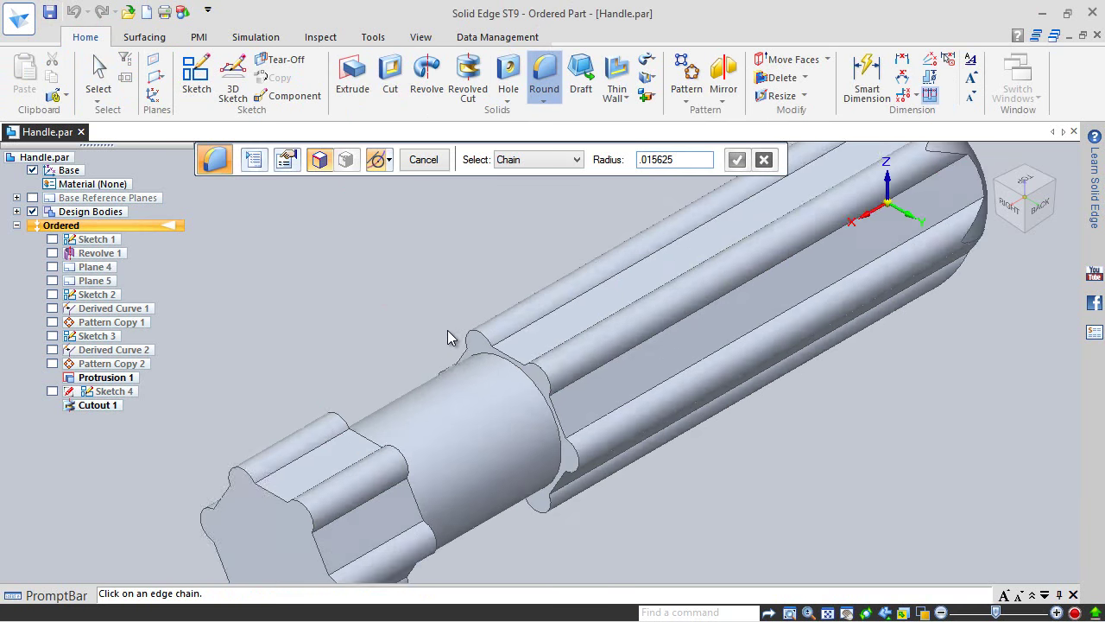
pyautogui.click(489, 335)
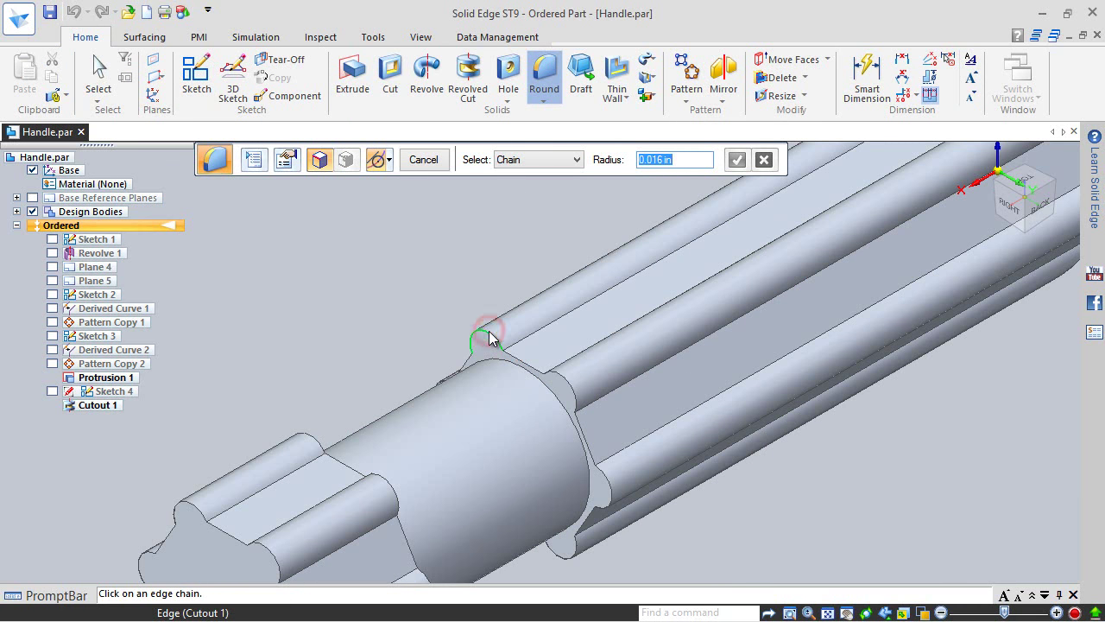
pyautogui.click(514, 361)
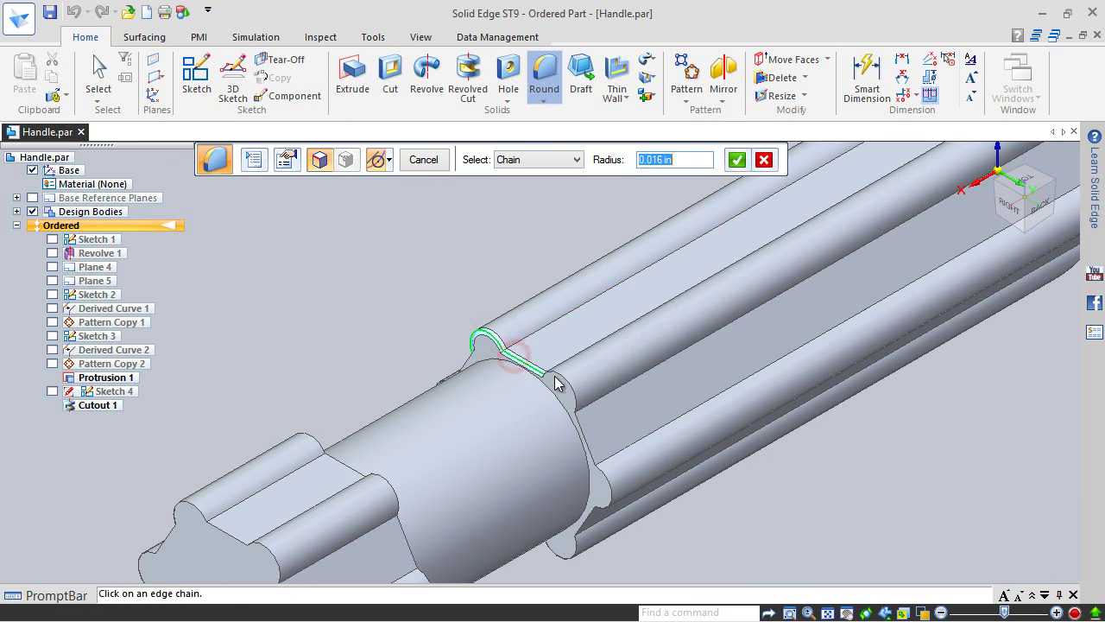
pyautogui.click(583, 423)
pyautogui.click(607, 494)
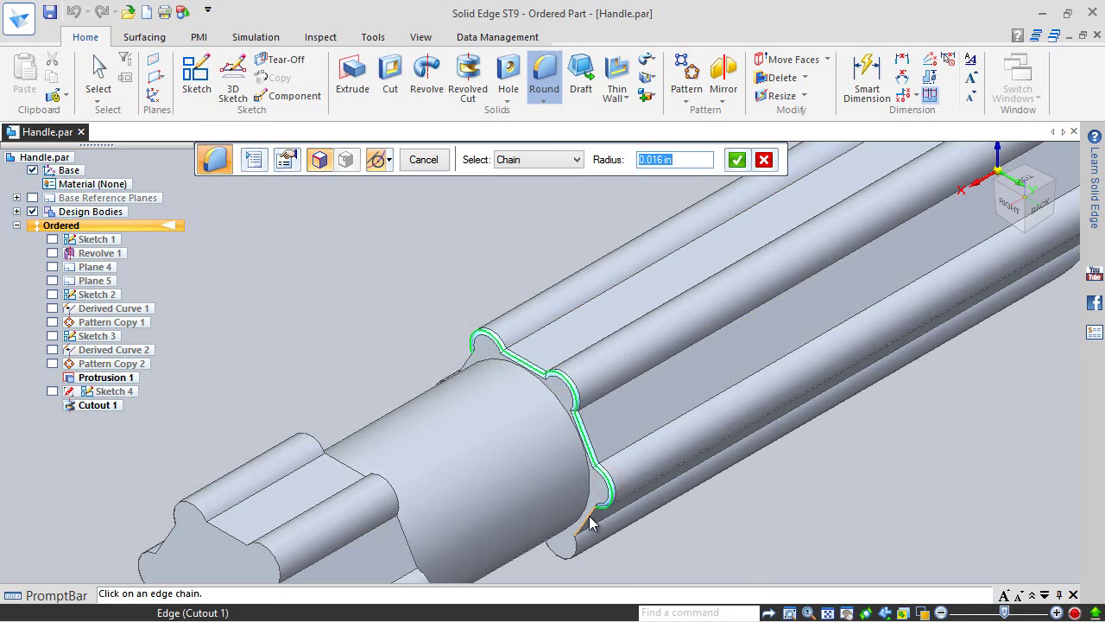
pyautogui.click(587, 524)
pyautogui.scroll(-5, 602, 477)
# - Add the remaining outer edges of that groove shoulder to the round, accept the selection and finish the feature
pyautogui.moveTo(575, 493); pyautogui.dragTo(748, 359, button='middle')
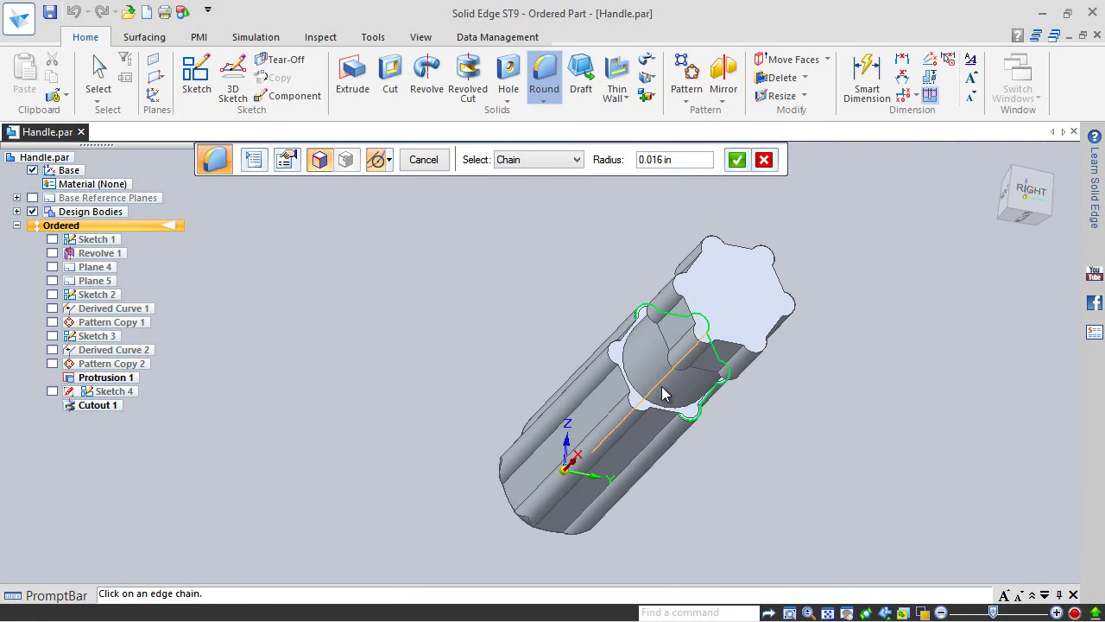
pyautogui.scroll(3, 657, 426)
pyautogui.click(657, 434)
pyautogui.click(623, 434)
pyautogui.click(593, 380)
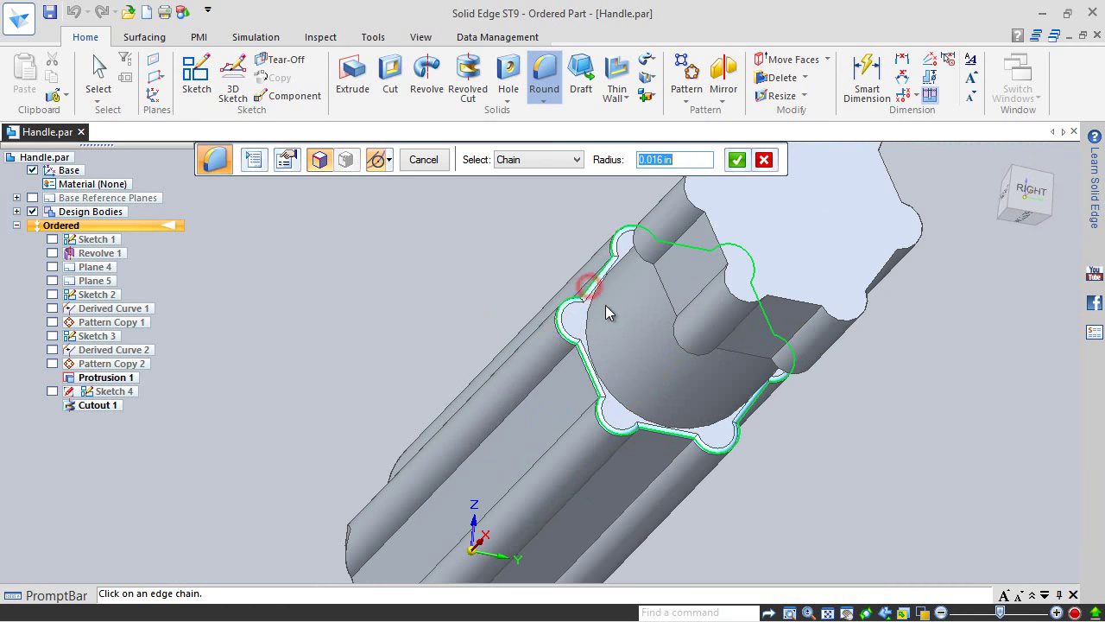
pyautogui.moveTo(580, 311); pyautogui.dragTo(621, 294, button='middle')
pyautogui.moveTo(636, 376); pyautogui.dragTo(697, 227, button='middle')
pyautogui.click(738, 160)
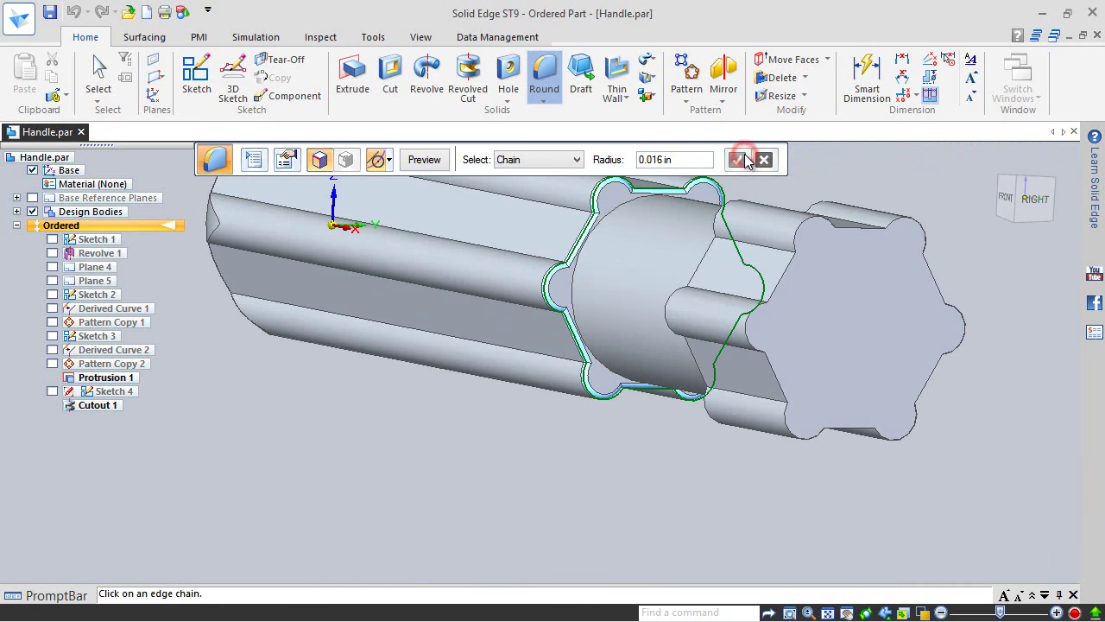
pyautogui.click(407, 161)
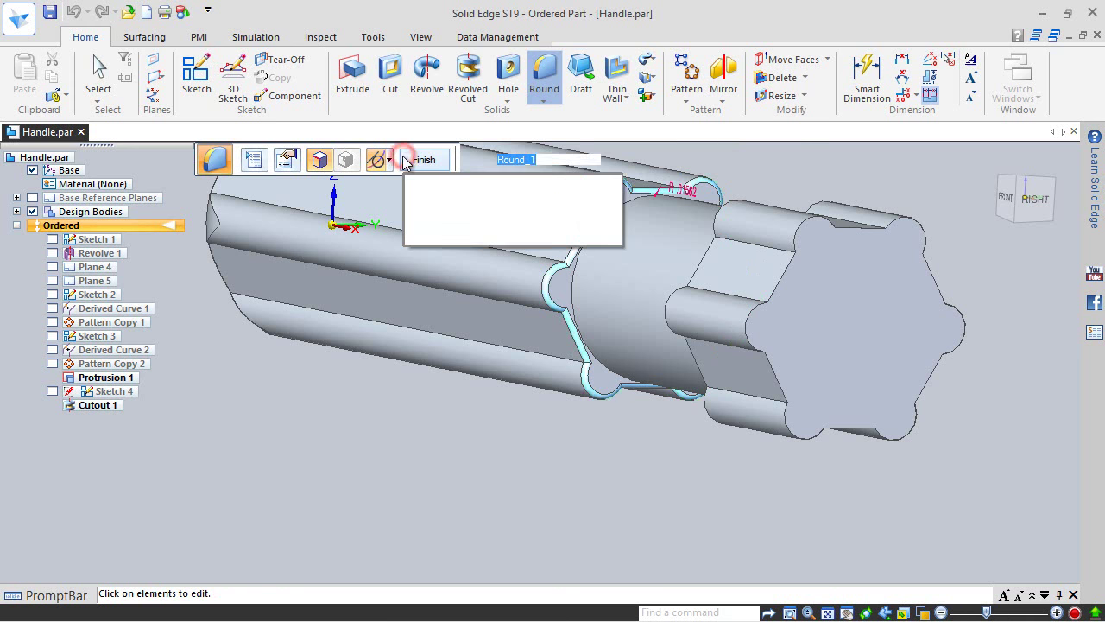
pyautogui.click(421, 158)
# - Select the visible outer edges of the groove shoulder nearer the flat end for another round of the same radius
pyautogui.moveTo(494, 499); pyautogui.dragTo(752, 523, button='middle')
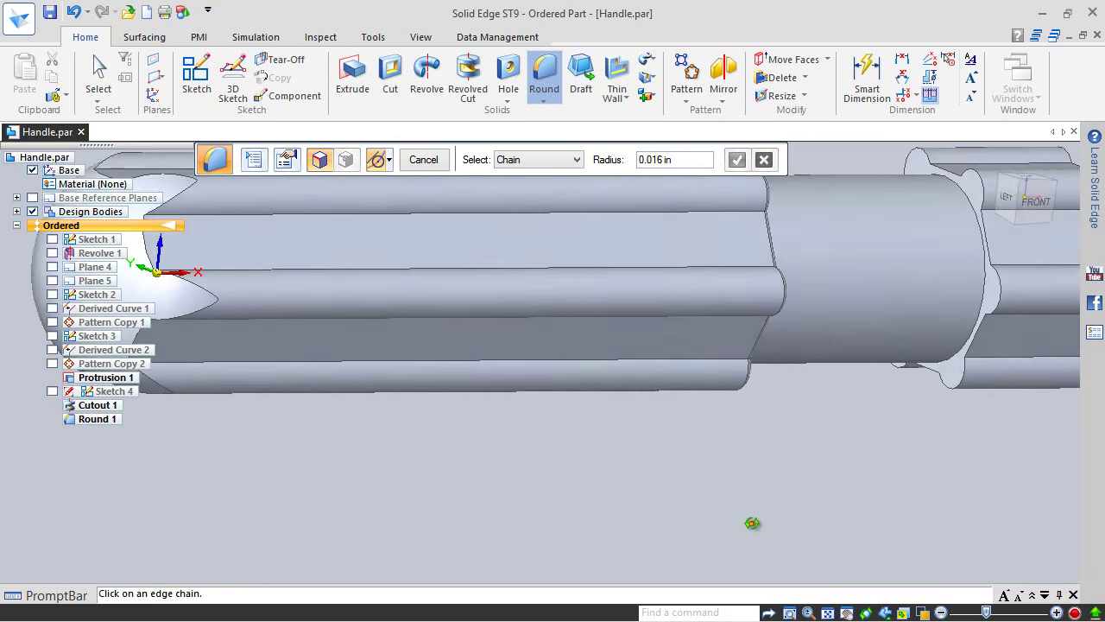
pyautogui.scroll(-2, 622, 495)
pyautogui.scroll(3, 841, 301)
pyautogui.click(840, 302)
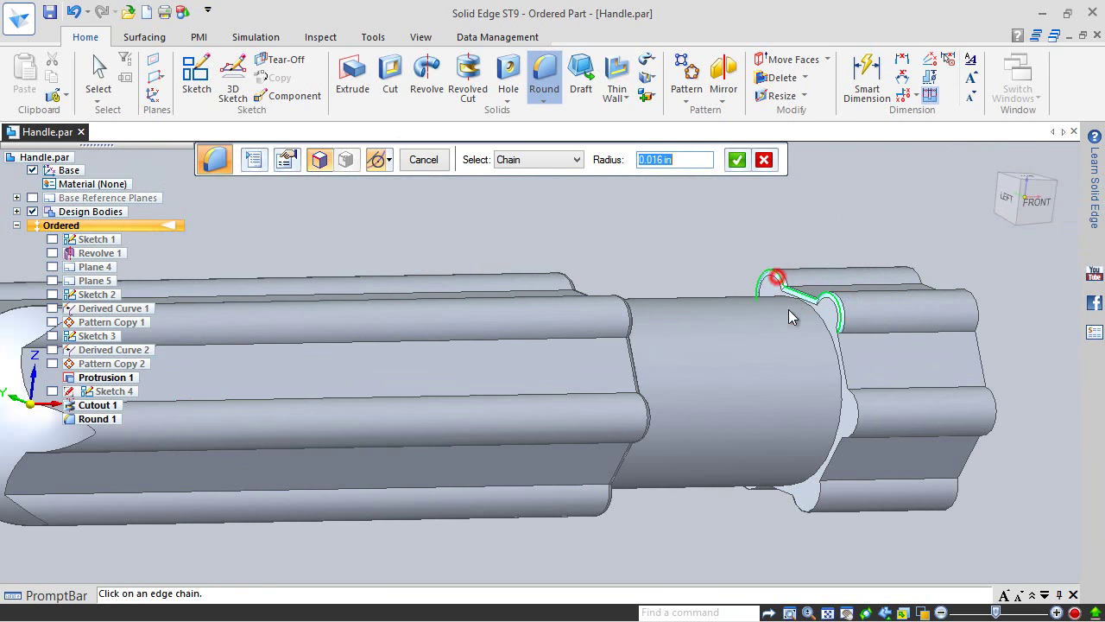
pyautogui.click(858, 415)
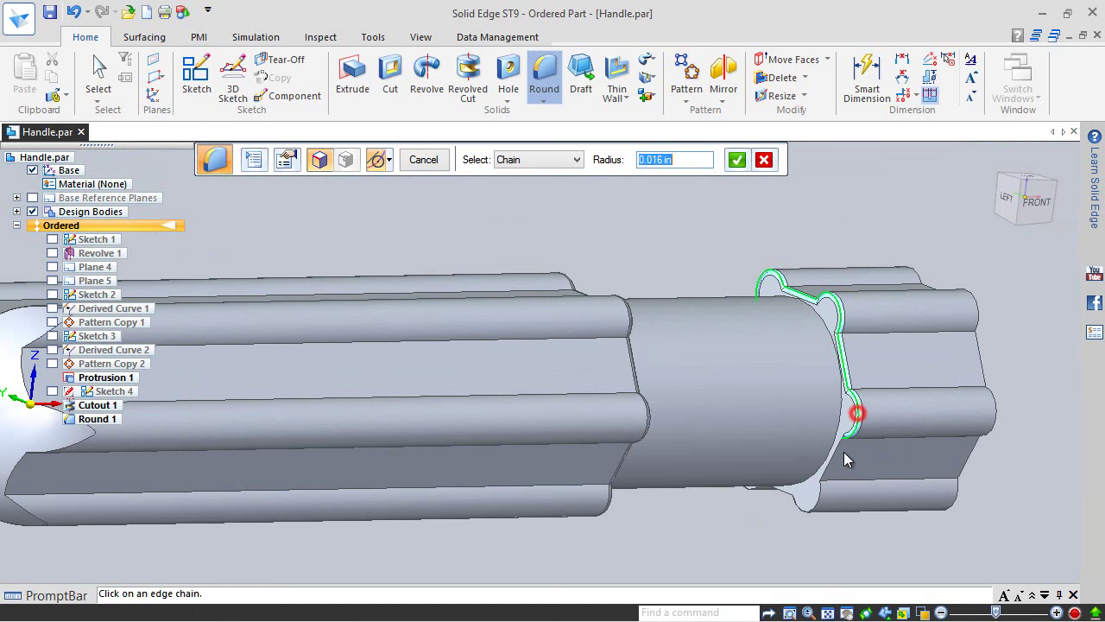
pyautogui.click(834, 462)
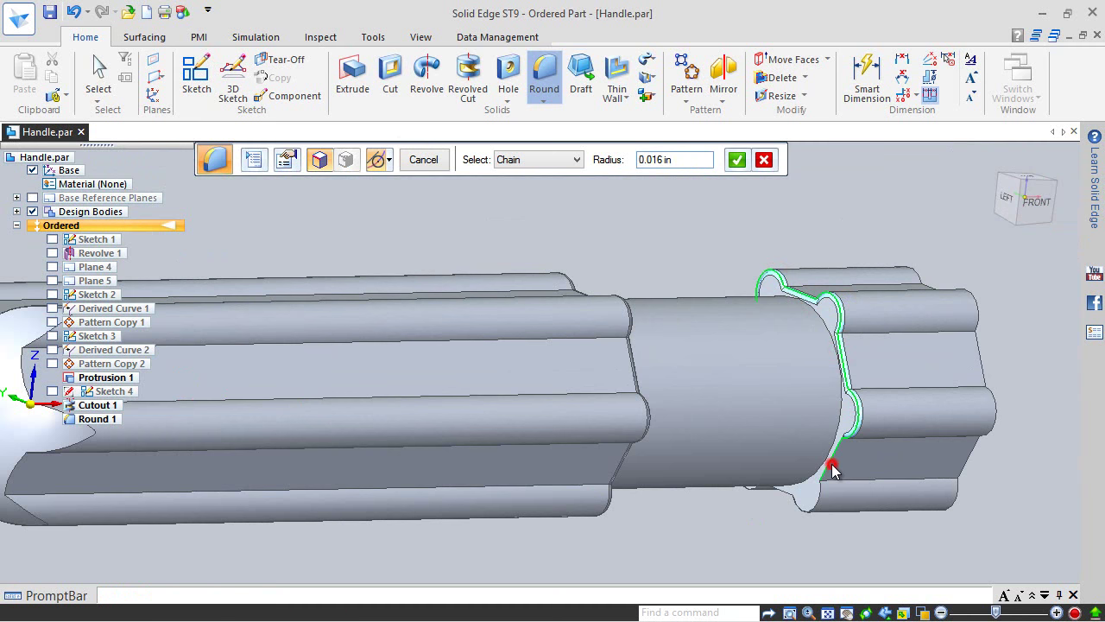
pyautogui.click(782, 500)
# - Add the remaining outer edges of the groove shoulder nearer the flat end to the round selection
pyautogui.moveTo(787, 516); pyautogui.dragTo(799, 316, button='middle')
pyautogui.scroll(-2, 800, 316)
pyautogui.scroll(3, 732, 488)
pyautogui.click(772, 478)
pyautogui.scroll(-2, 771, 499)
pyautogui.moveTo(773, 499)
pyautogui.mouseDown(button='middle')
pyautogui.moveTo(841, 476)
pyautogui.moveTo(948, 478)
pyautogui.moveTo(768, 502)
pyautogui.mouseUp(button='middle')
pyautogui.scroll(3, 490, 485)
pyautogui.click(476, 457)
pyautogui.click(425, 430)
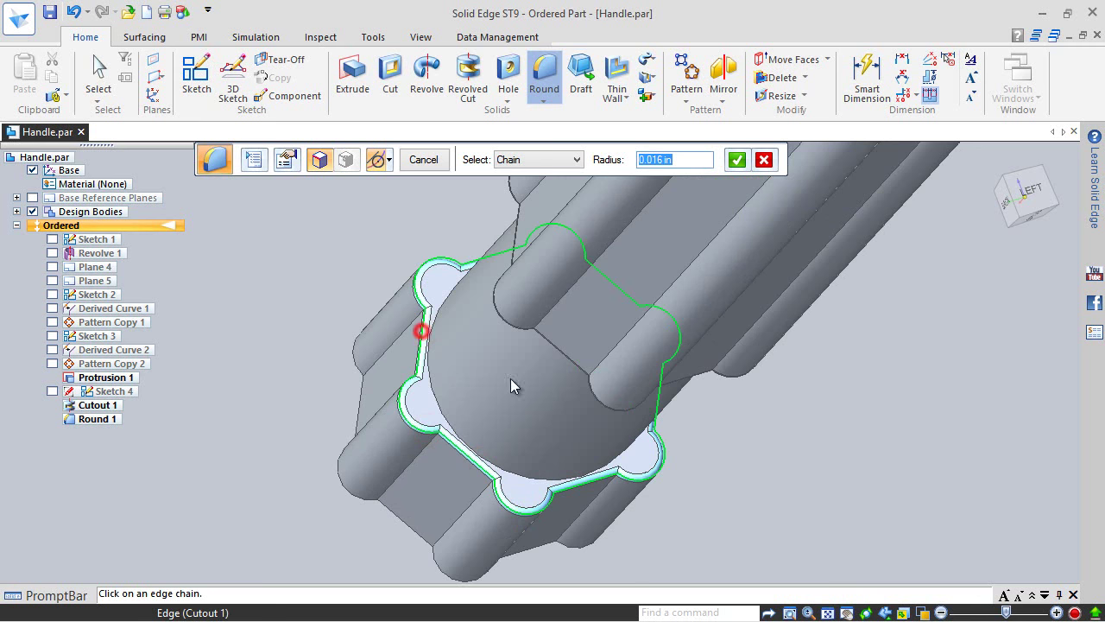
pyautogui.scroll(-2, 774, 422)
pyautogui.moveTo(740, 437); pyautogui.dragTo(469, 446, button='middle')
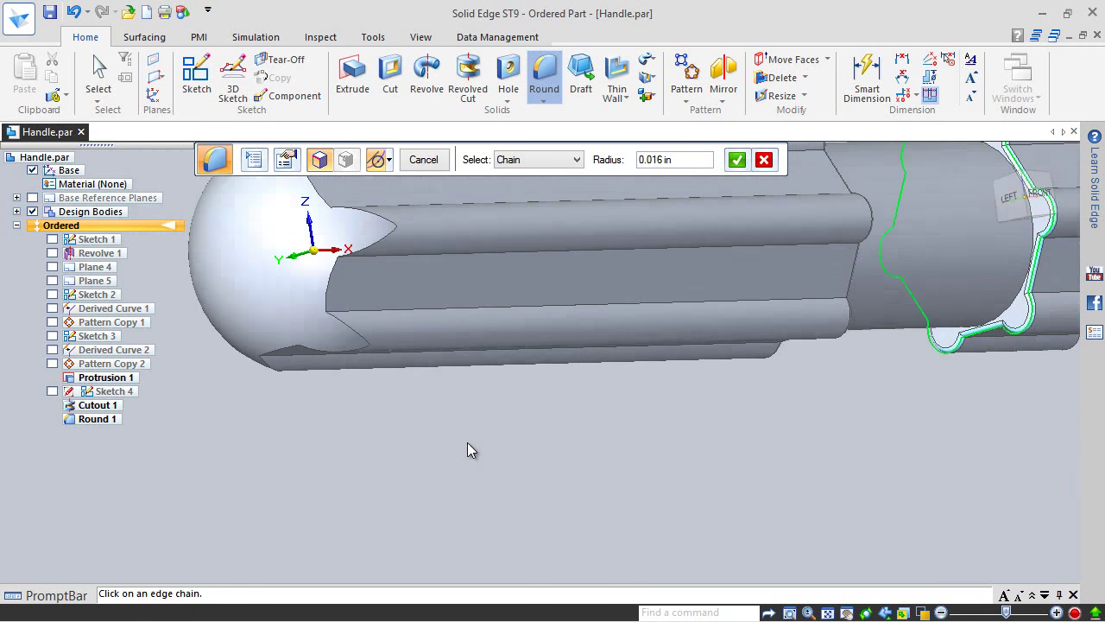
# - Accept the edge selection for that shoulder's 0.016 in round, finish the feature and exit the Round command
pyautogui.scroll(-2, 740, 373)
pyautogui.scroll(2, 740, 374)
pyautogui.click(737, 160)
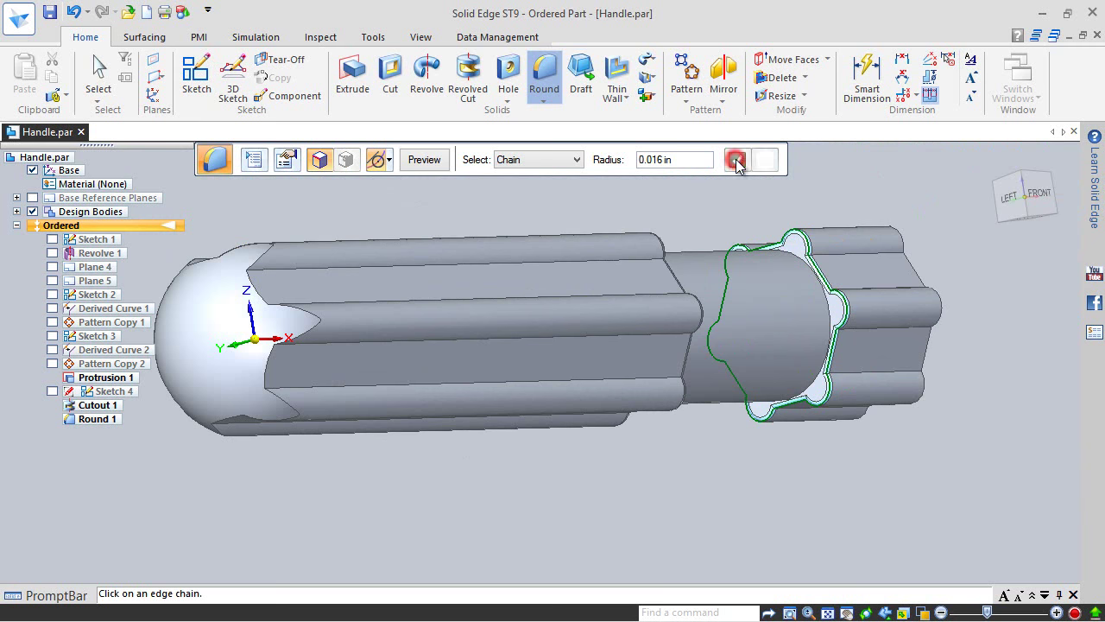
pyautogui.click(424, 160)
pyautogui.click(424, 159)
pyautogui.click(439, 160)
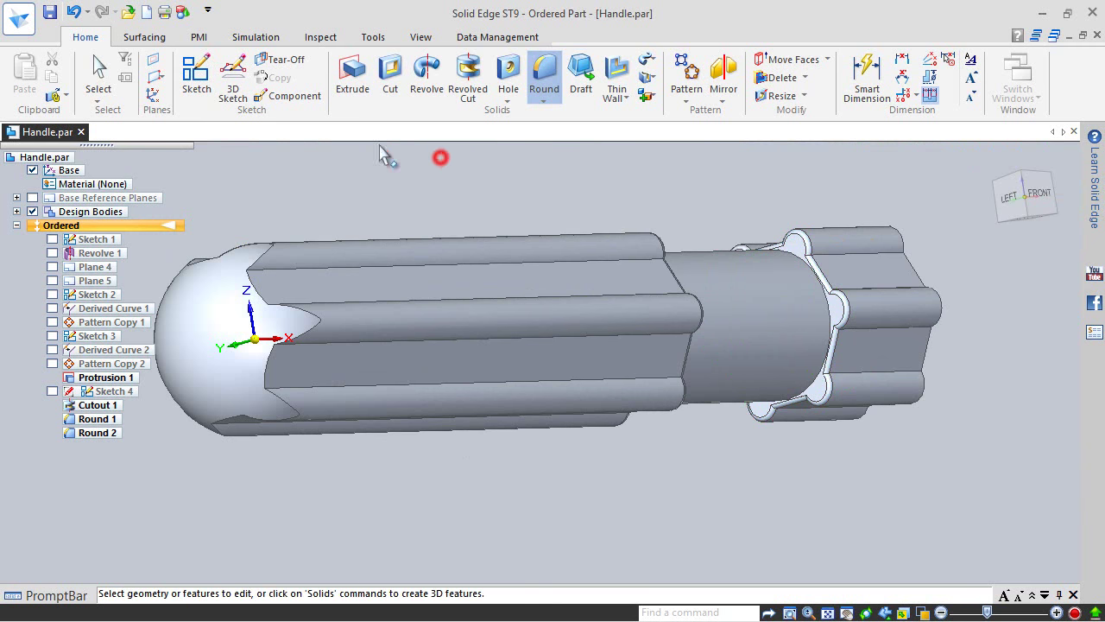
# - Save the part with the handle shown in the home isometric view
pyautogui.click(49, 12)
pyautogui.moveTo(538, 254); pyautogui.dragTo(785, 250, button='middle')
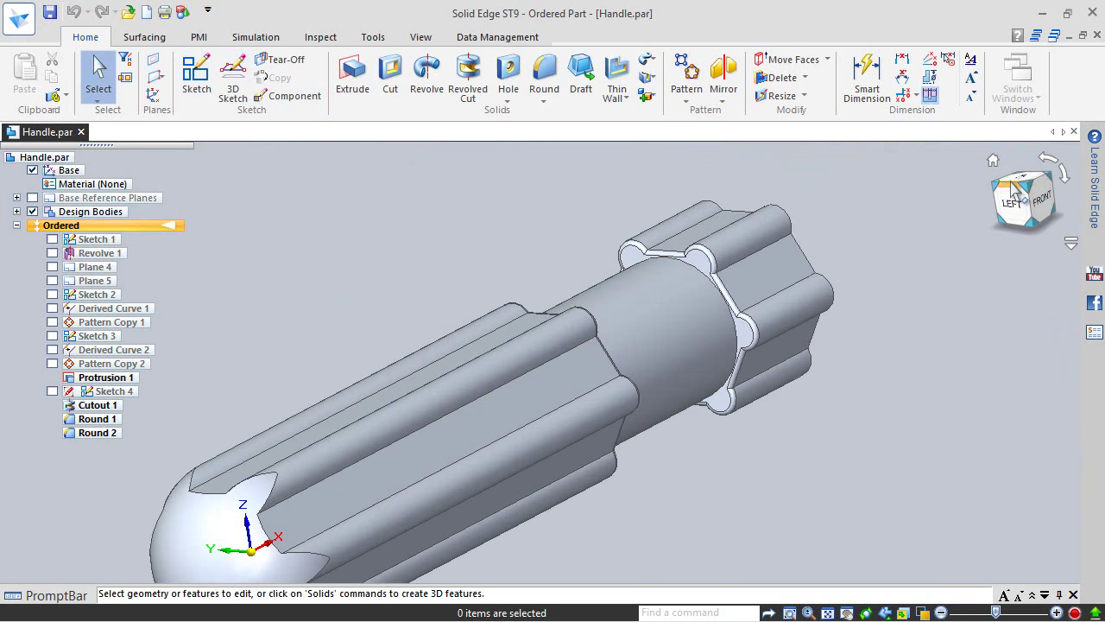
pyautogui.click(993, 162)
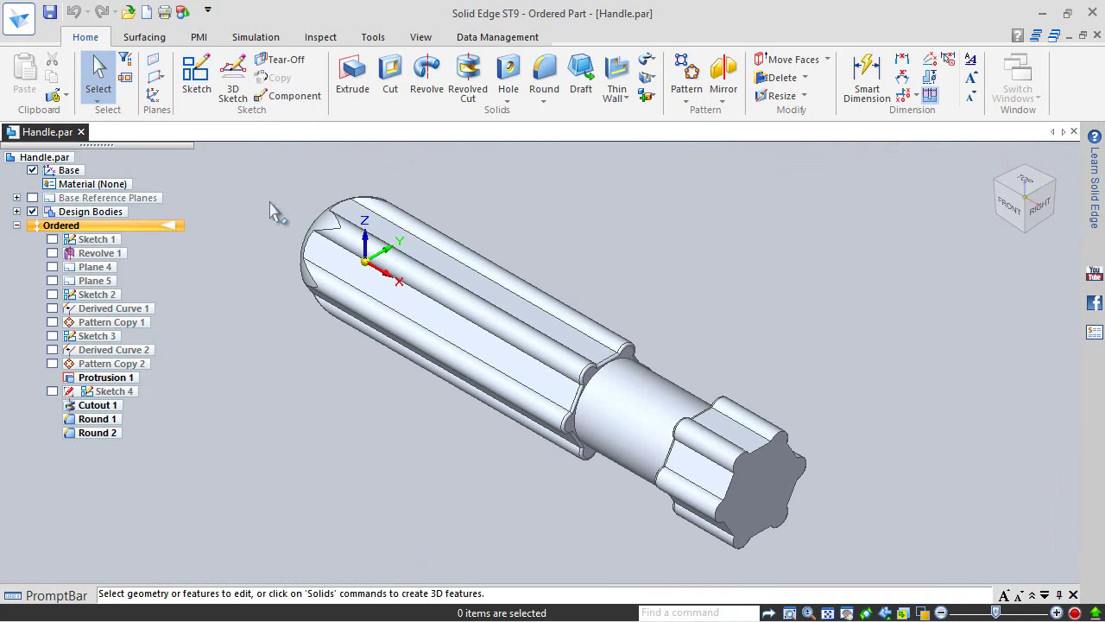
pyautogui.click(49, 12)
pyautogui.click(562, 186)
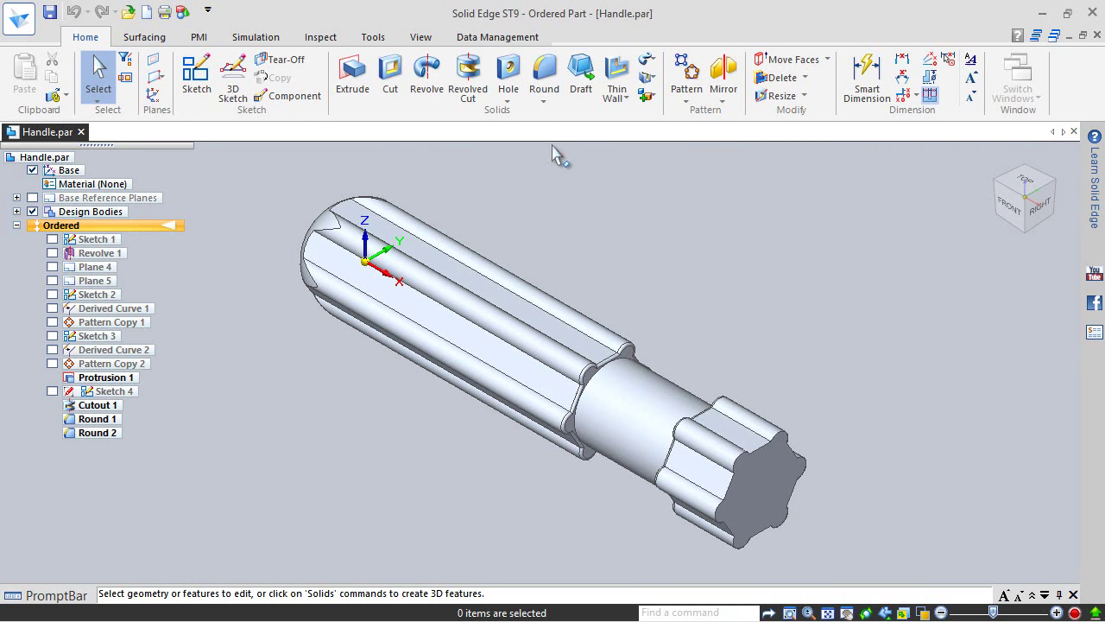
# - Start a Round with radius 0.016 in and select the outline edges along the upper and far side of the handle's flat end face
pyautogui.click(544, 75)
pyautogui.scroll(3, 767, 471)
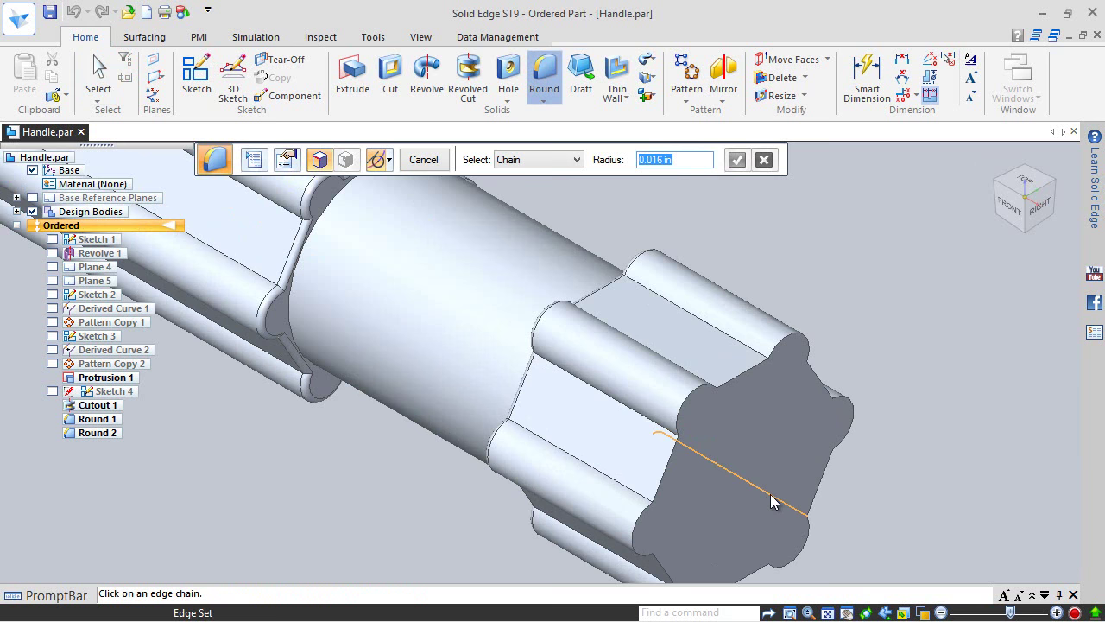
pyautogui.click(701, 390)
pyautogui.click(732, 381)
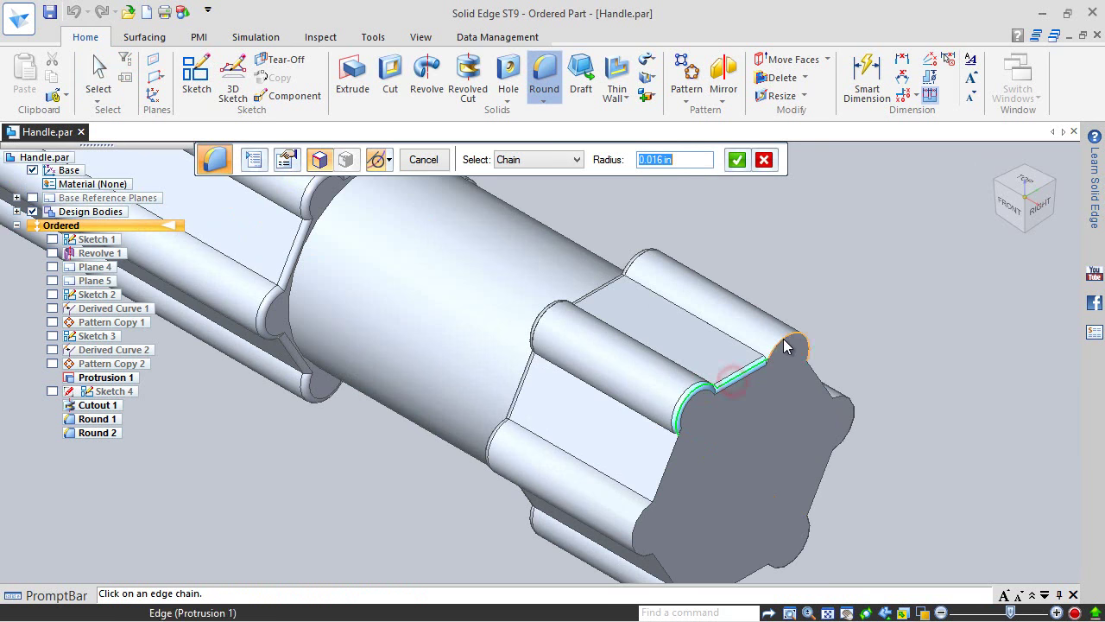
pyautogui.click(816, 373)
pyautogui.click(850, 400)
pyautogui.click(827, 467)
pyautogui.click(809, 536)
# - Add the remaining outline edges of the flat end face to the round selection
pyautogui.scroll(-2, 820, 531)
pyautogui.scroll(2, 820, 535)
pyautogui.click(774, 489)
pyautogui.click(738, 524)
pyautogui.click(706, 473)
pyautogui.click(714, 366)
# - Accept the flat end's edge selection, finish the round and save the part
pyautogui.click(738, 161)
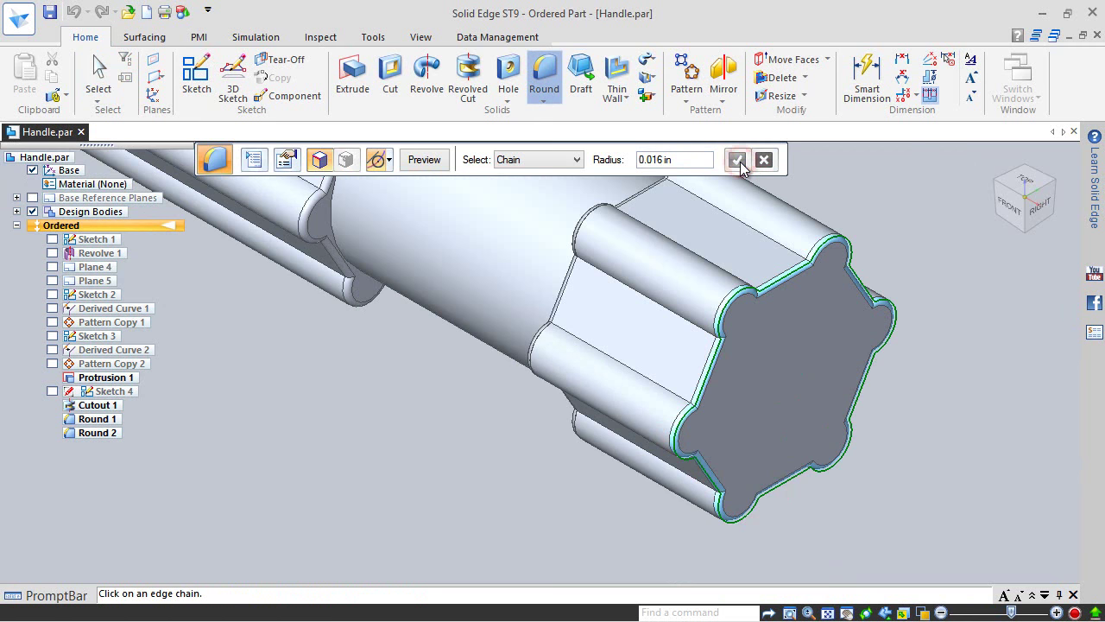
pyautogui.click(426, 161)
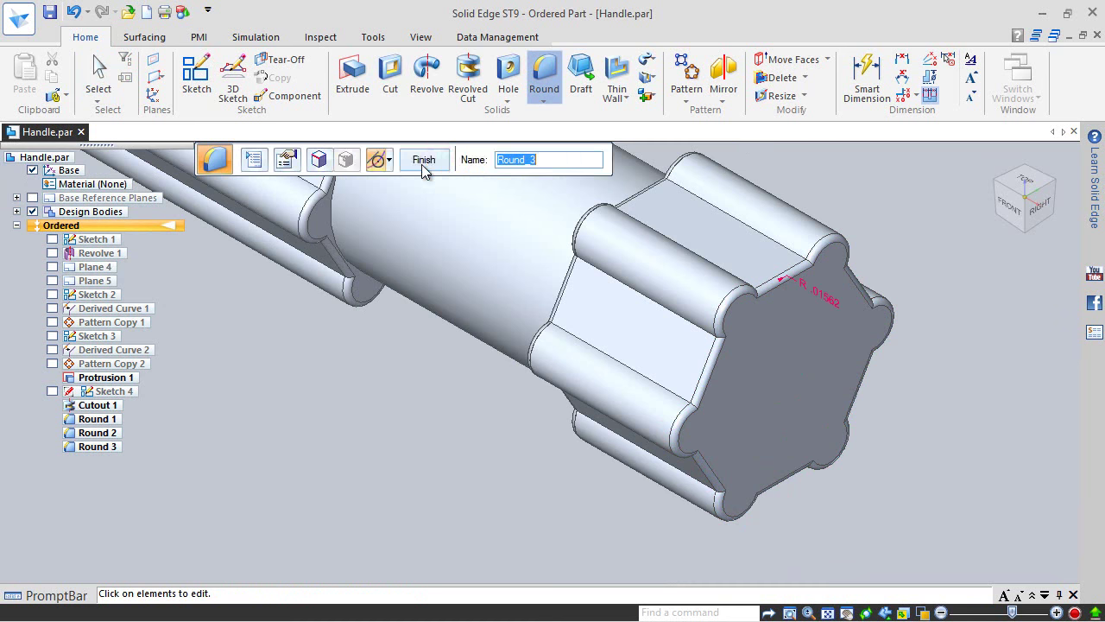
pyautogui.click(421, 164)
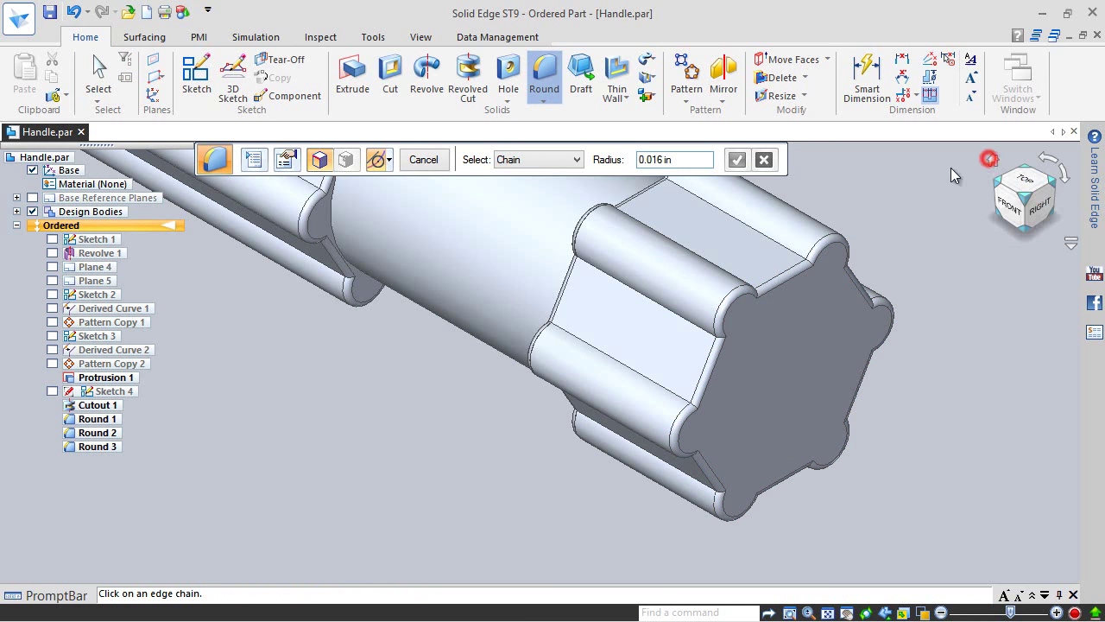
pyautogui.click(50, 11)
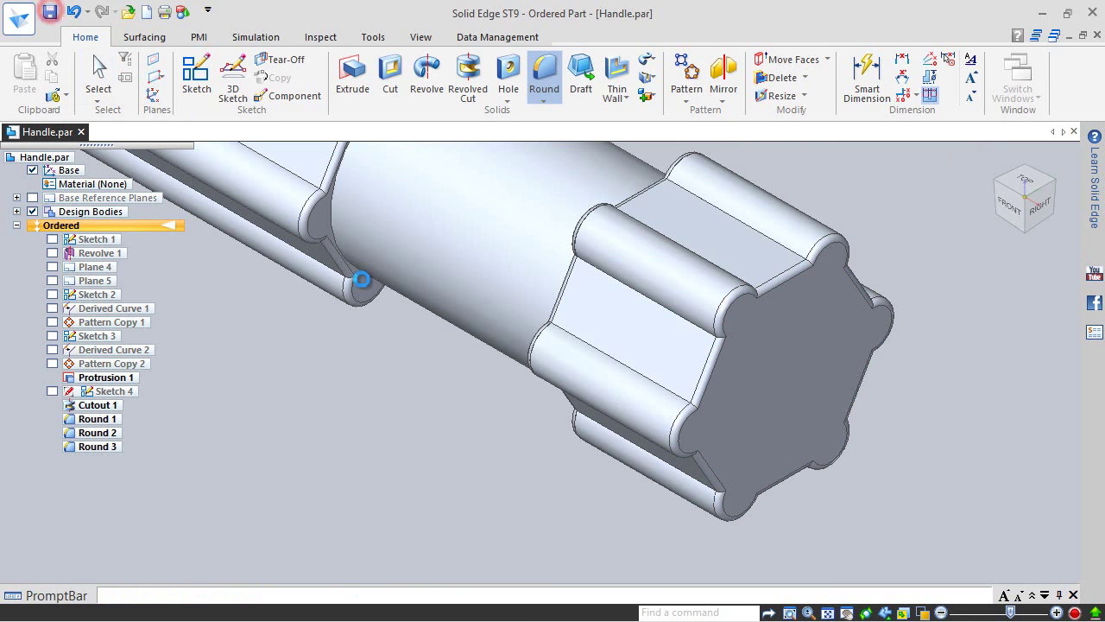
pyautogui.click(828, 612)
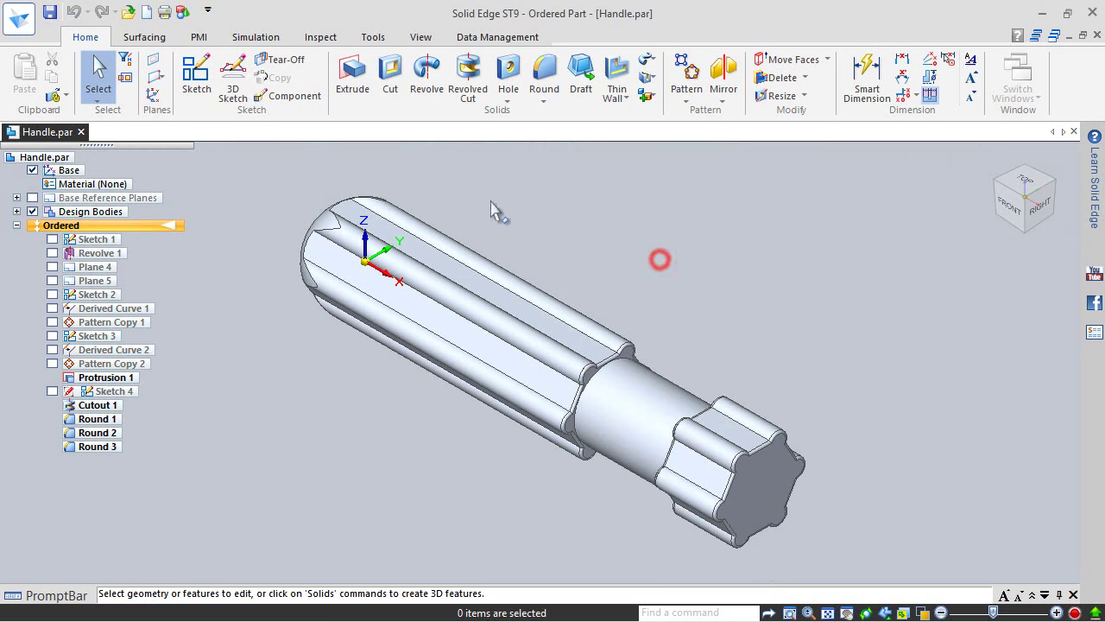
# - Start a Cut with the Coincident Plane option and place its profile on the handle's flat end face
pyautogui.click(391, 71)
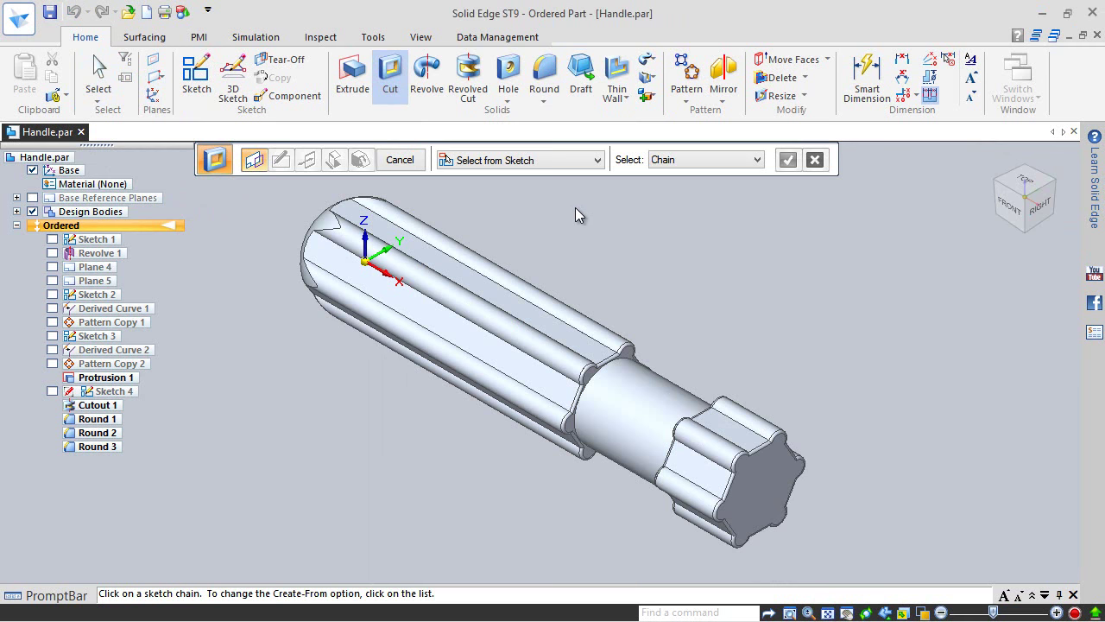
pyautogui.click(562, 158)
pyautogui.click(539, 192)
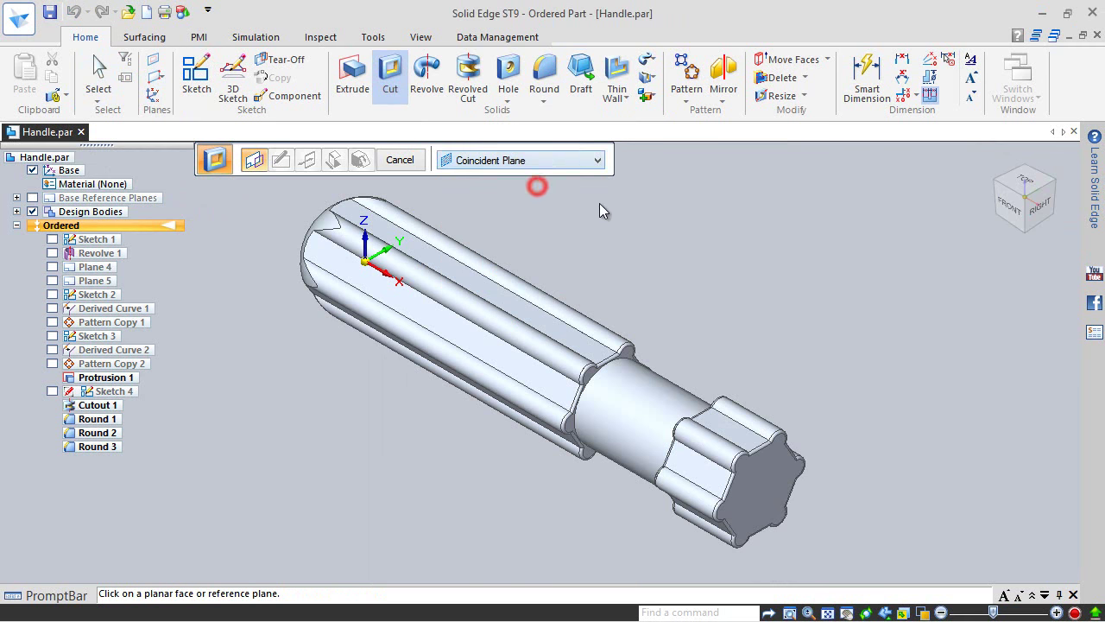
pyautogui.scroll(-2, 740, 336)
pyautogui.scroll(2, 740, 336)
pyautogui.click(685, 413)
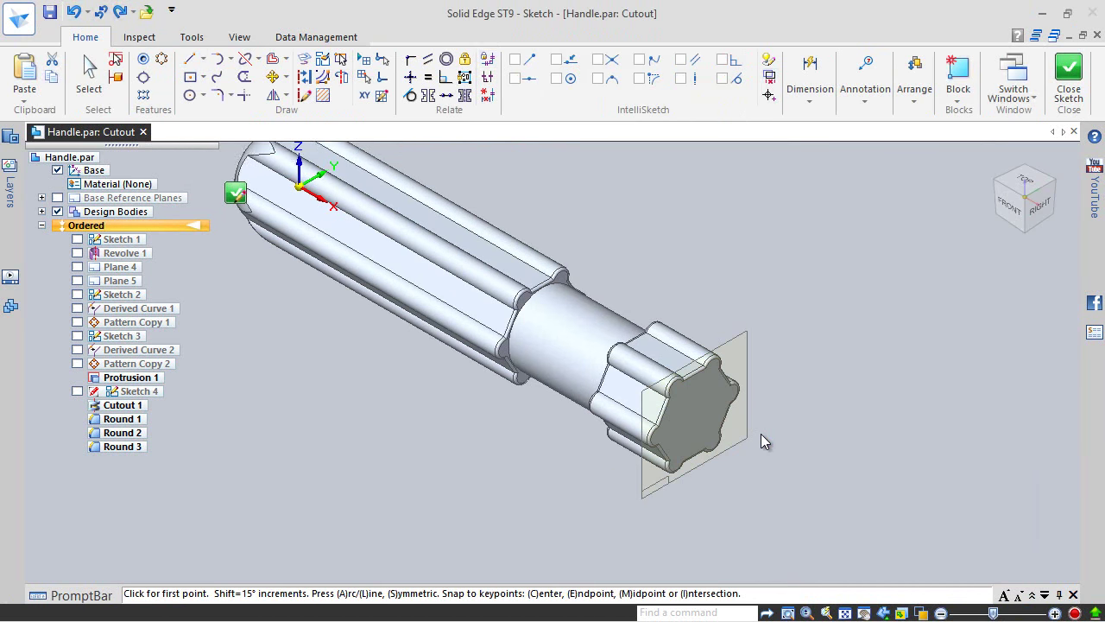
# - Draw a circle of 0.250 in diameter centered on the origin of the flat end face and close the sketch
pyautogui.click(1036, 207)
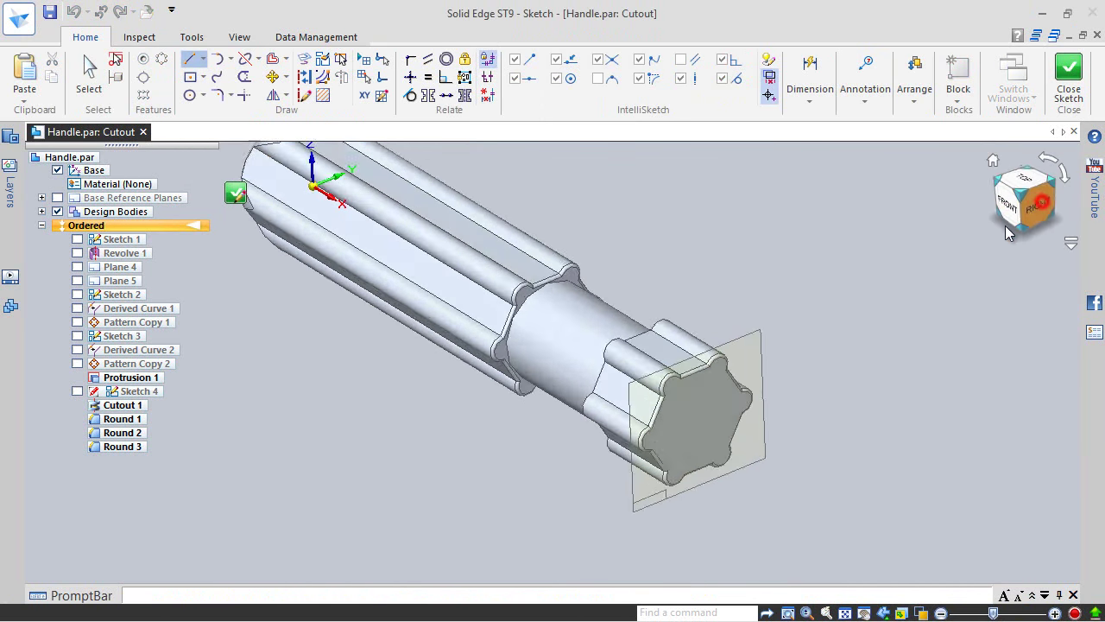
pyautogui.click(189, 95)
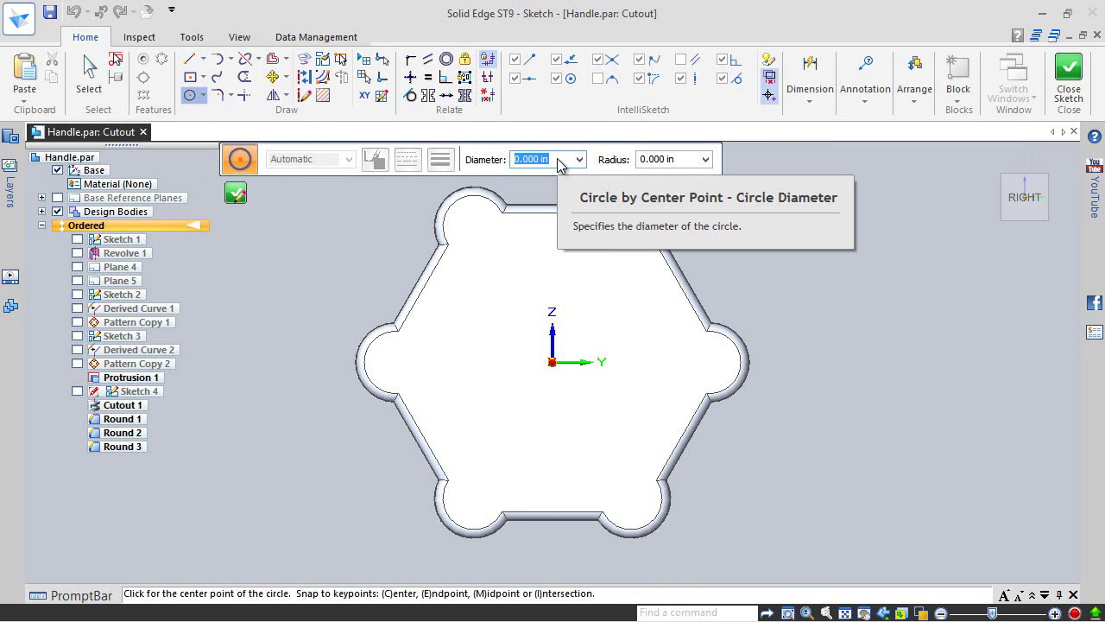
pyautogui.write('.')
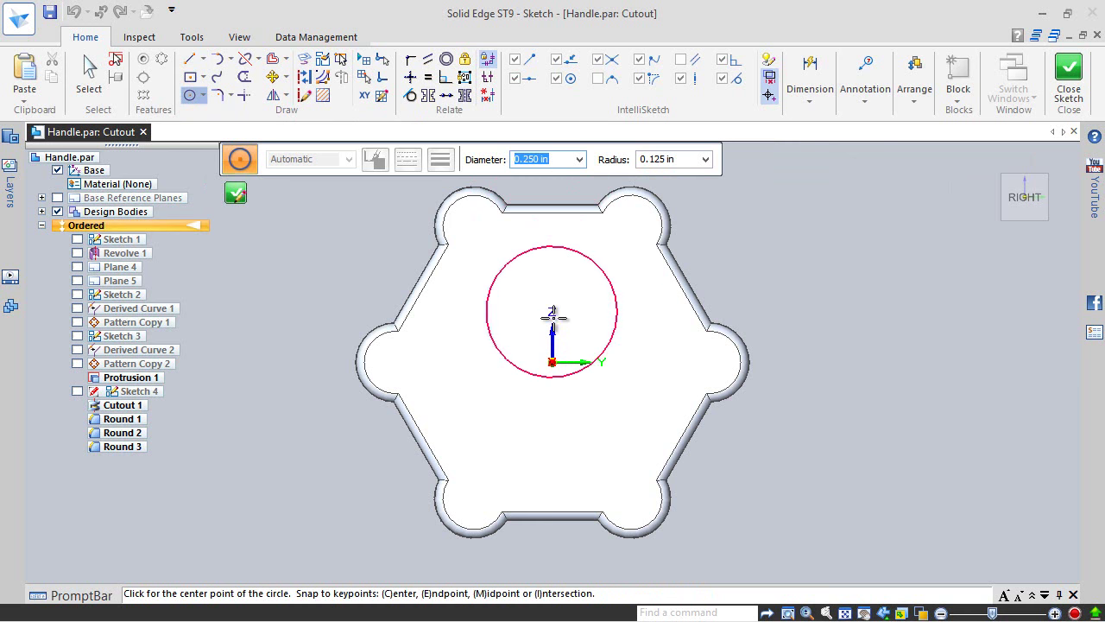
pyautogui.click(553, 359)
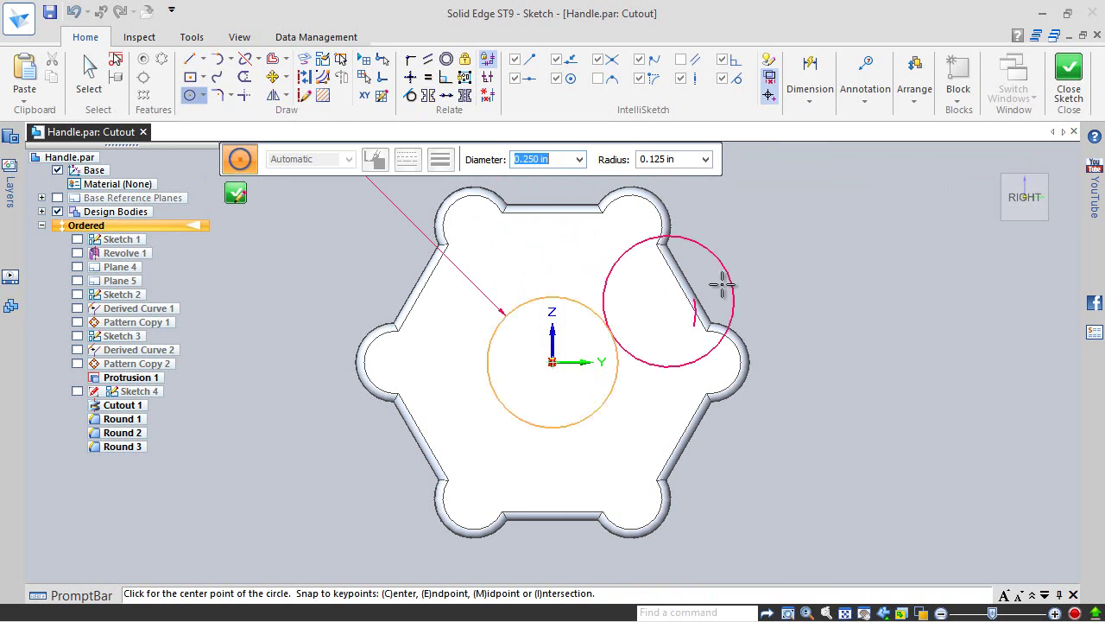
pyautogui.click(1068, 82)
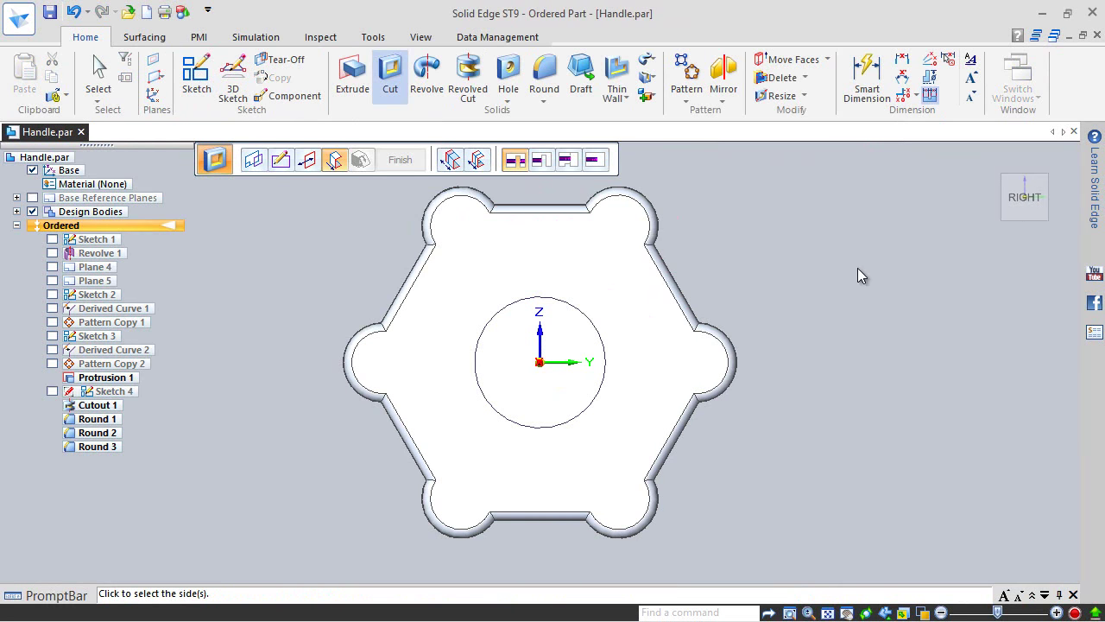
# - Cut the circle into the handle to a finite depth of 1.106 in and finish the feature
pyautogui.moveTo(999, 174)
pyautogui.click(1007, 181)
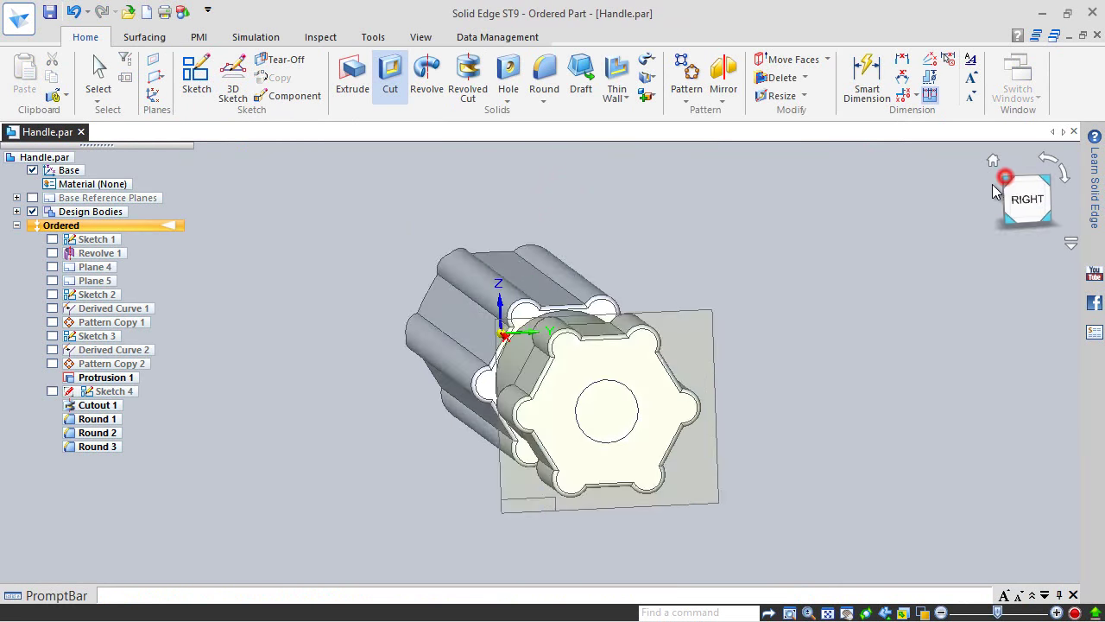
pyautogui.scroll(5, 812, 498)
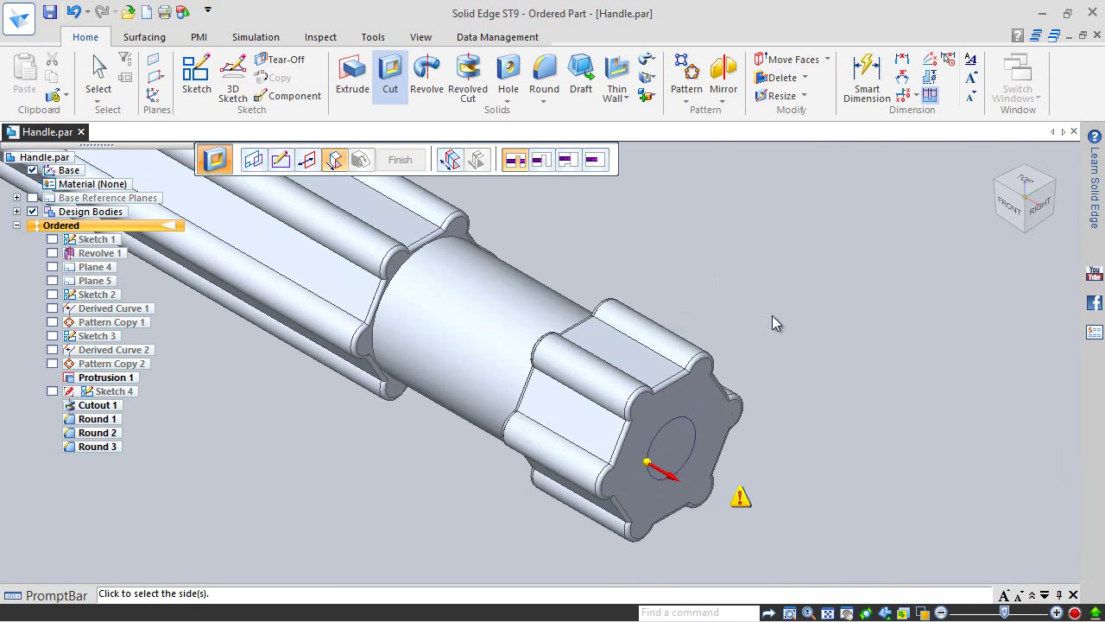
pyautogui.click(596, 160)
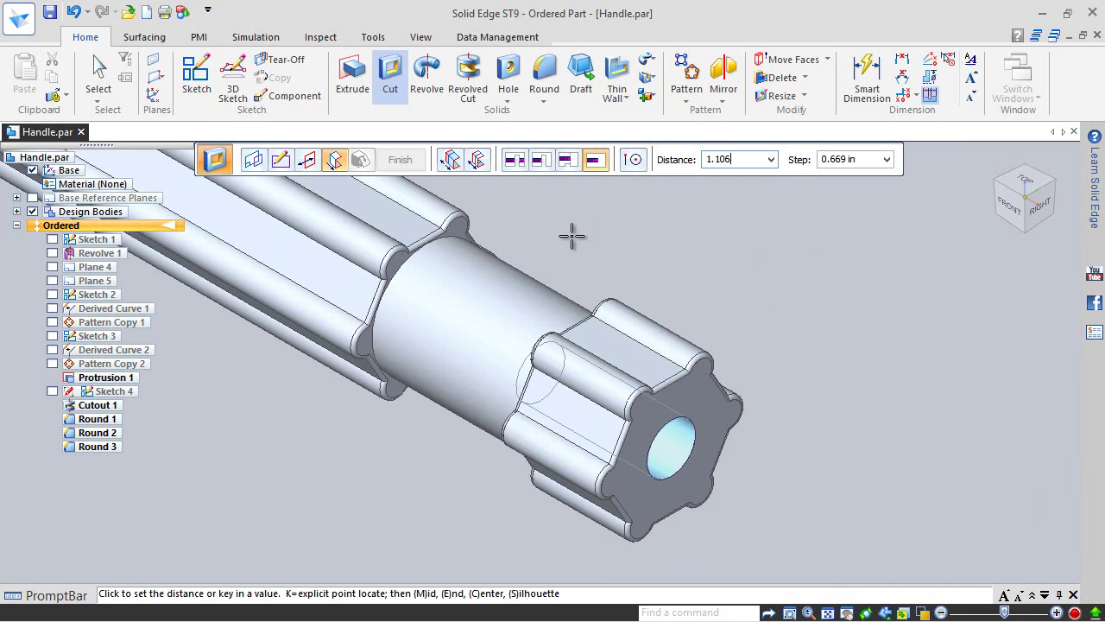
pyautogui.write('1.106')
pyautogui.press('Return')
pyautogui.click(571, 235)
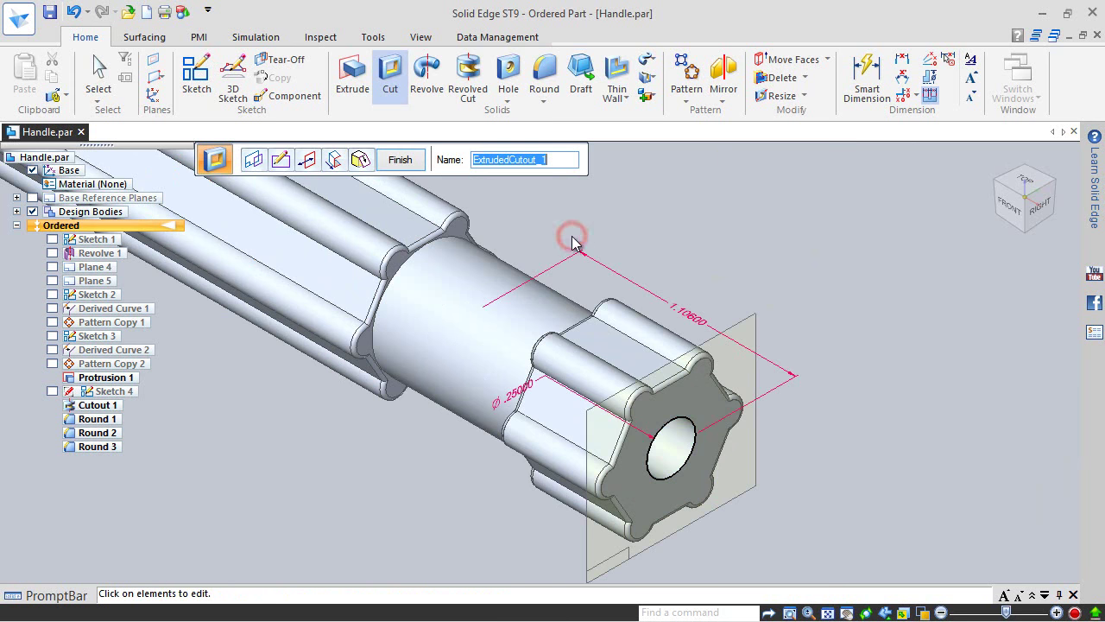
pyautogui.click(405, 160)
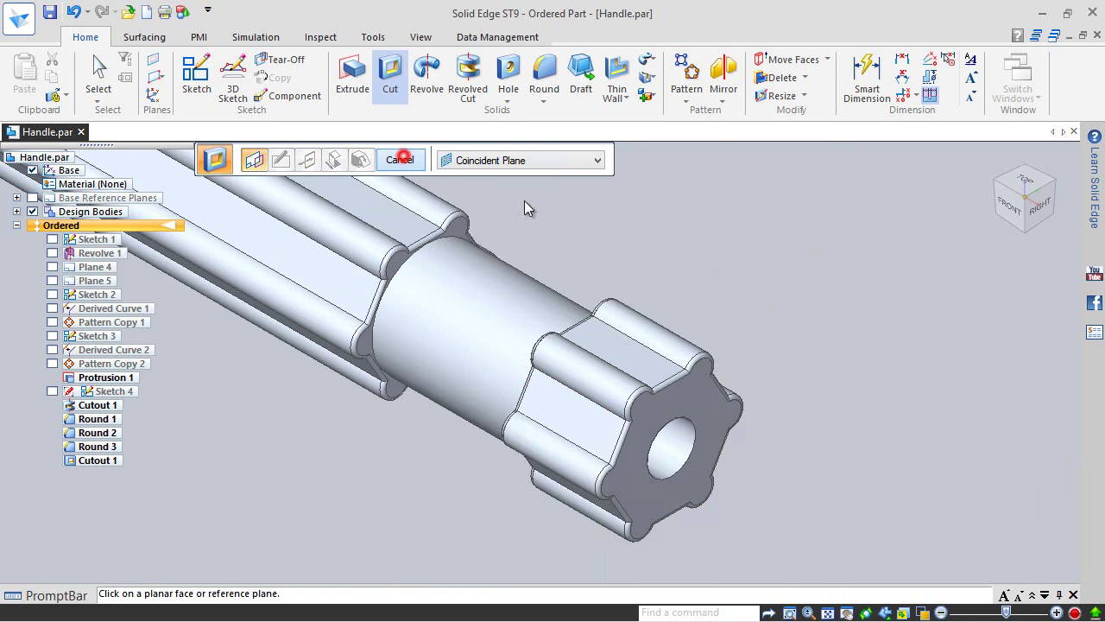
pyautogui.click(404, 155)
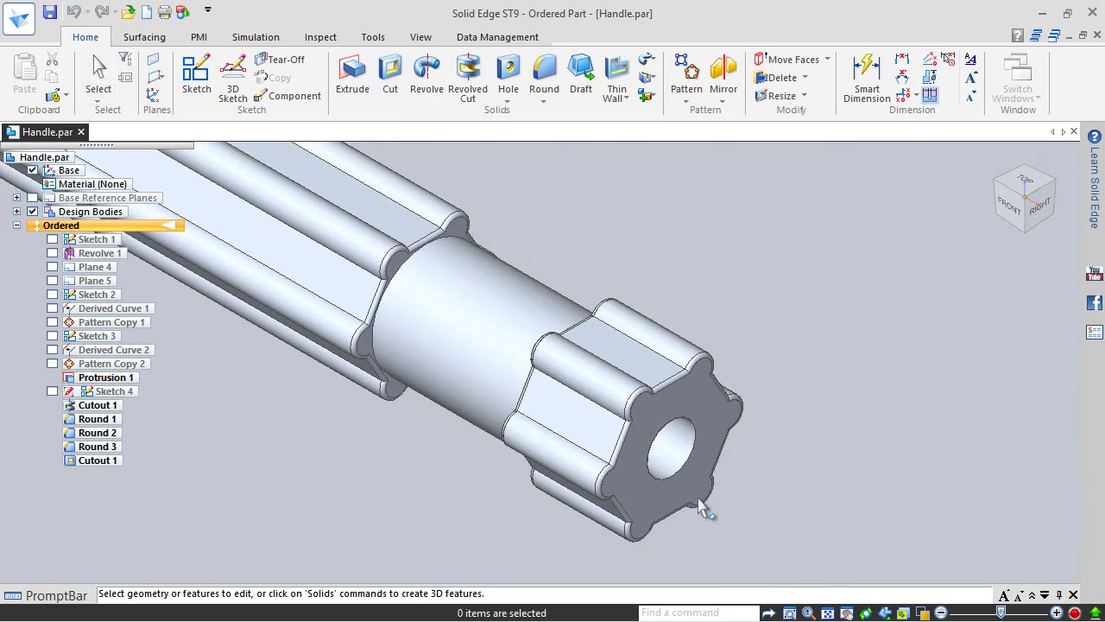
pyautogui.hotkey('ctrl', 'r')
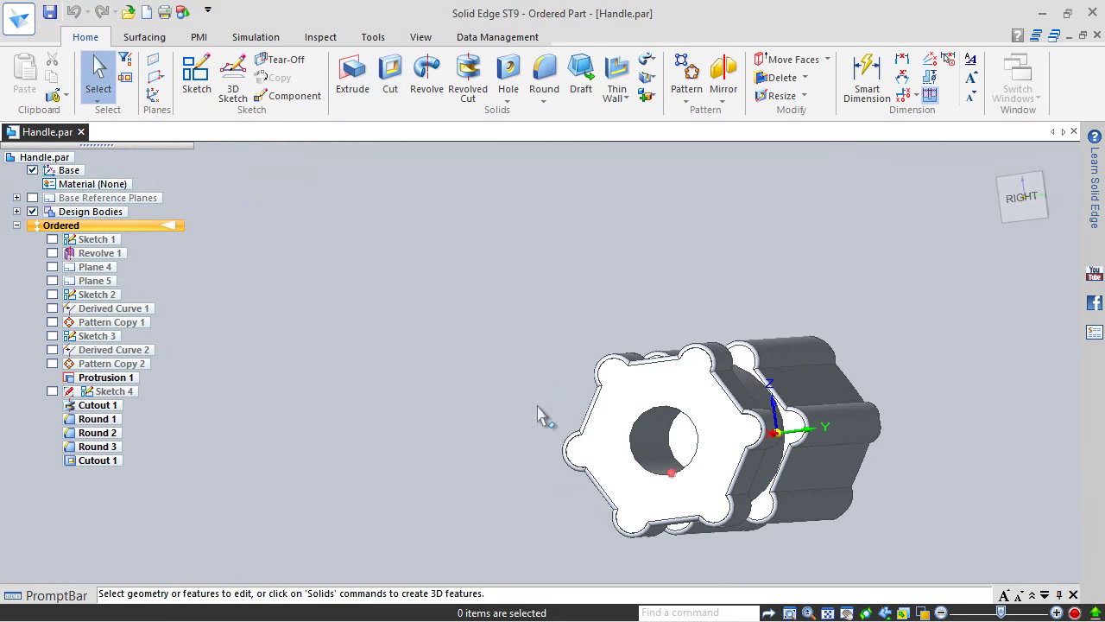
pyautogui.click(1000, 176)
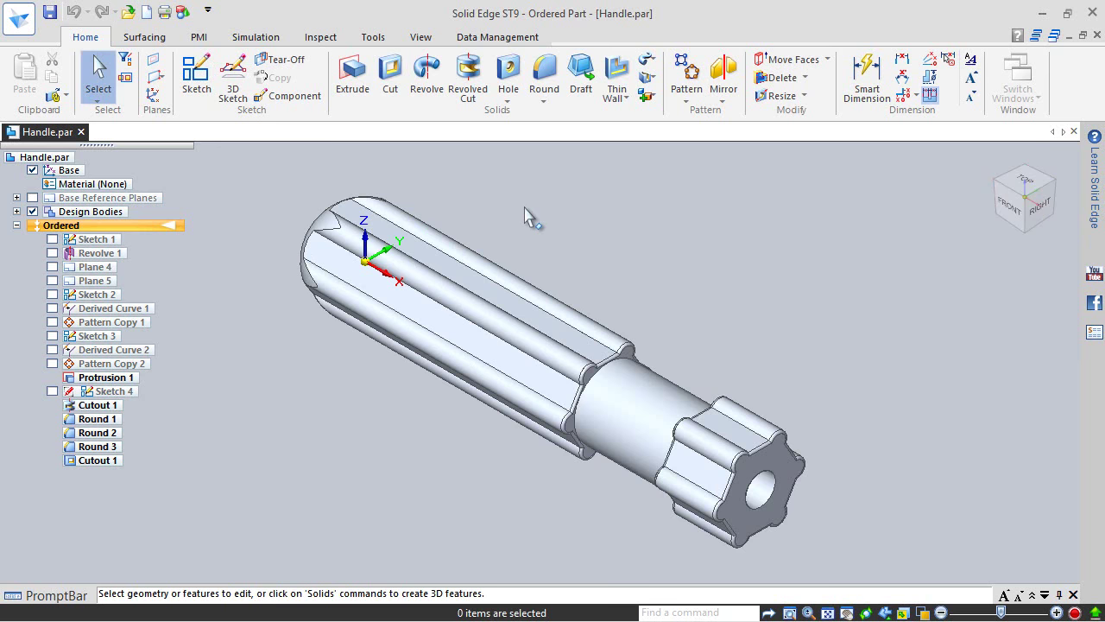
# - Open the Solid Edge Options, saving all documents first
pyautogui.click(19, 17)
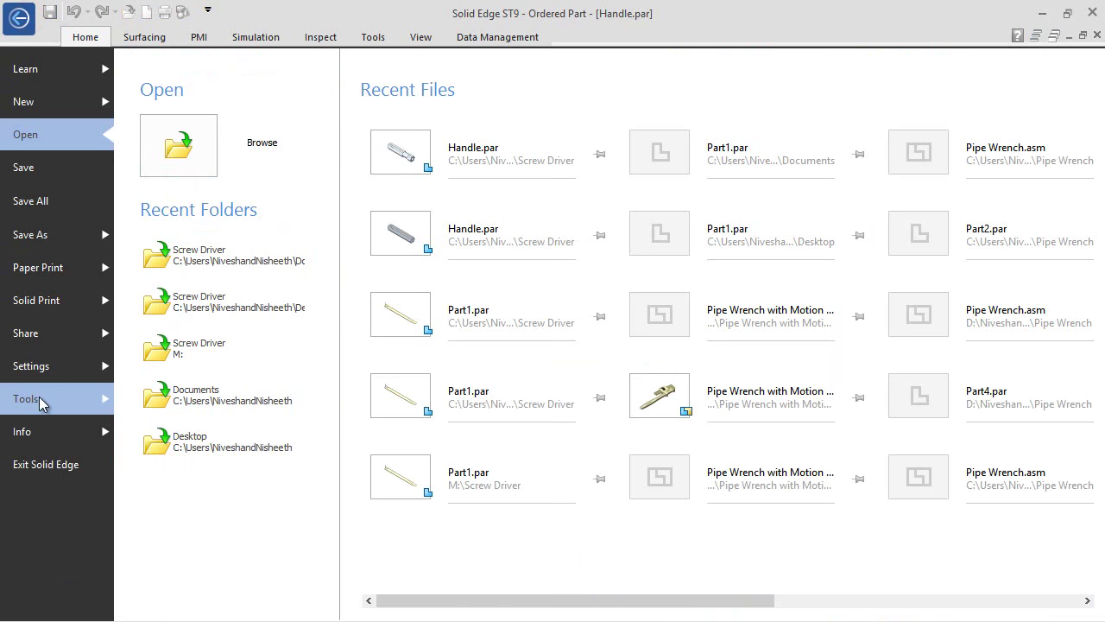
pyautogui.click(69, 367)
pyautogui.click(271, 163)
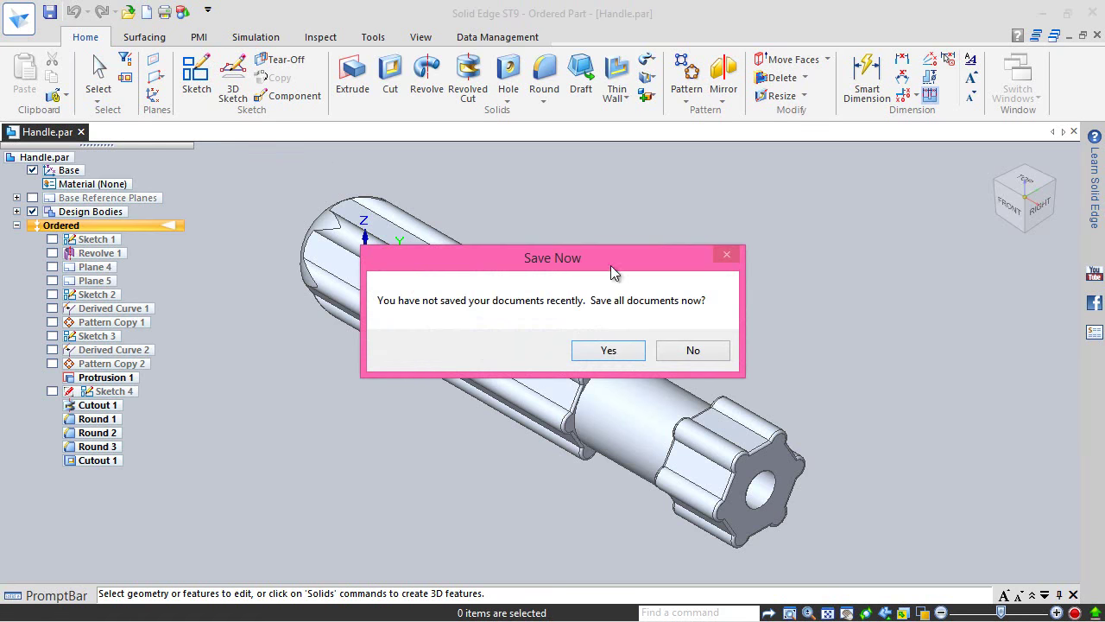
pyautogui.click(618, 350)
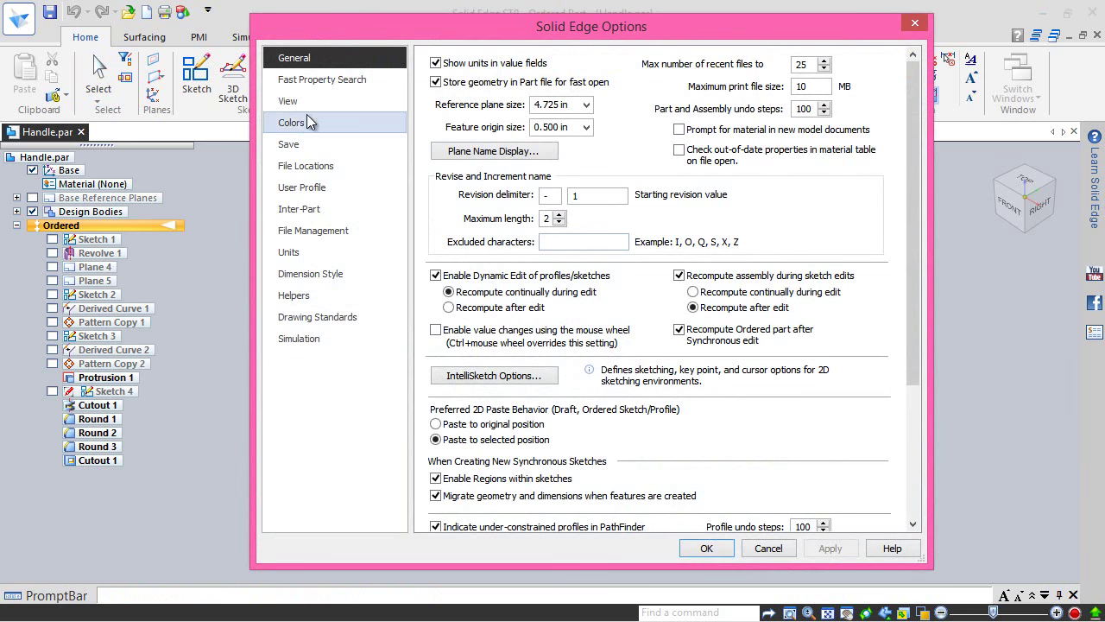
# - Set the arc smoothness to 10 in the view options, apply it and save the part
pyautogui.click(288, 103)
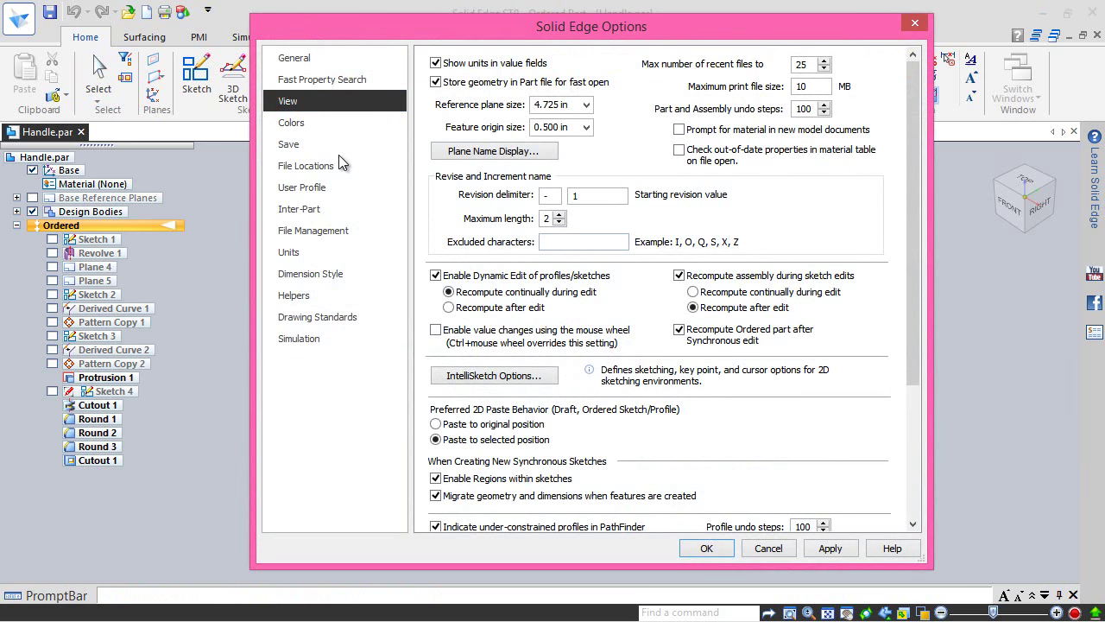
pyautogui.click(445, 208)
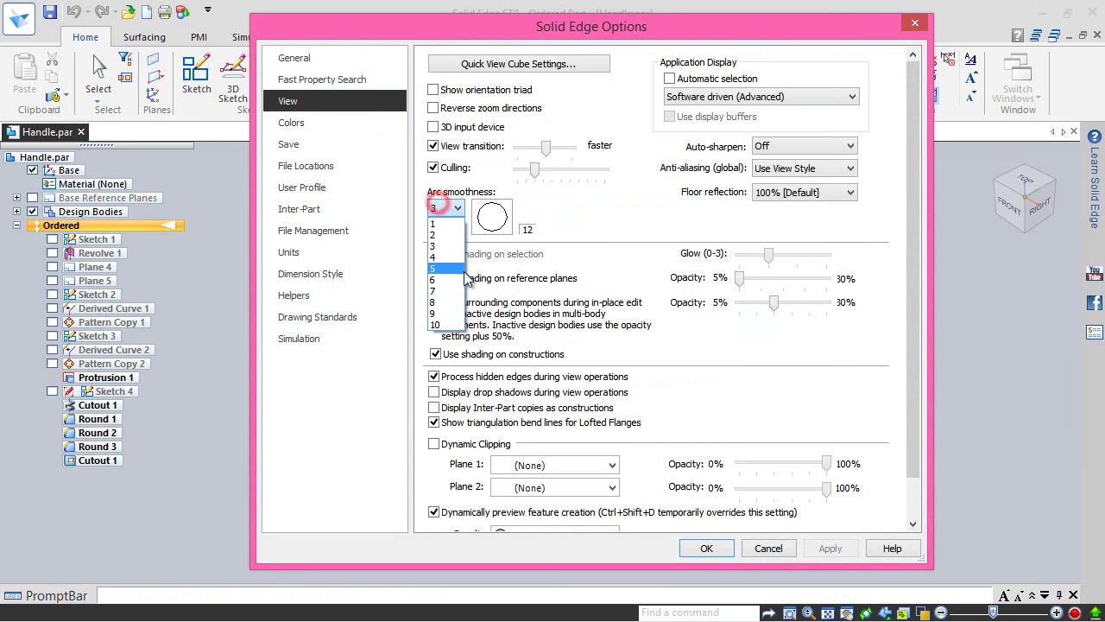
pyautogui.click(449, 324)
pyautogui.click(707, 547)
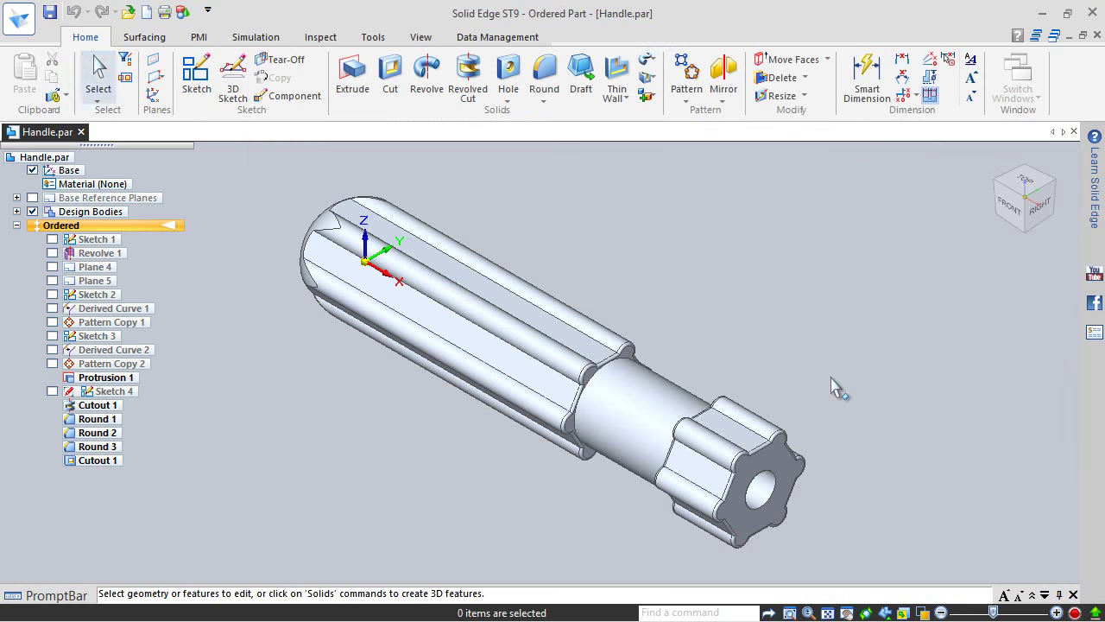
pyautogui.click(49, 13)
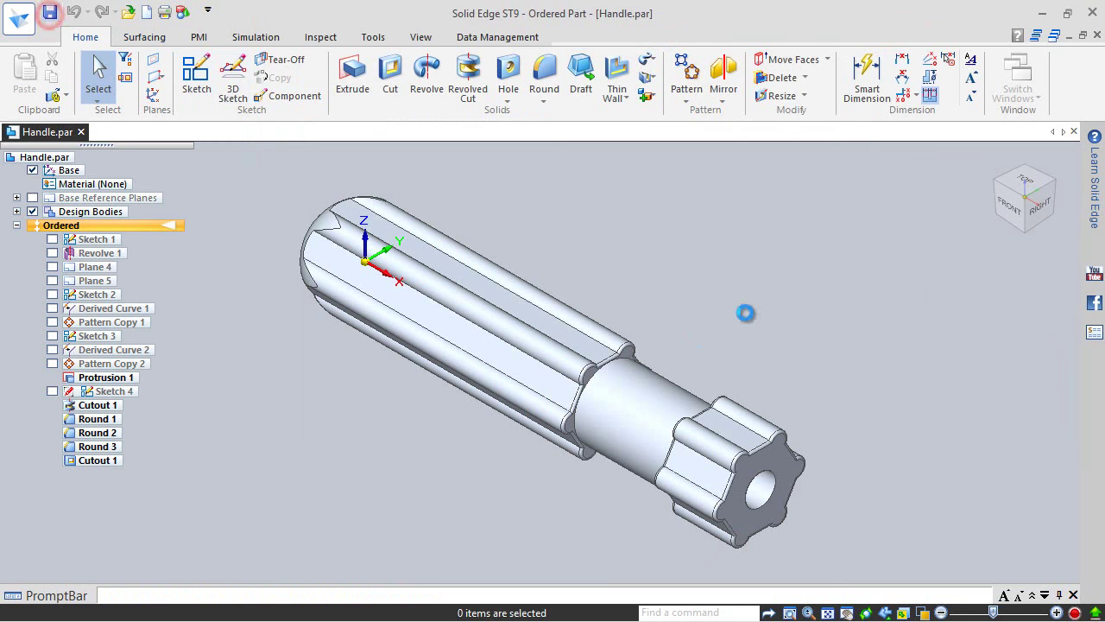